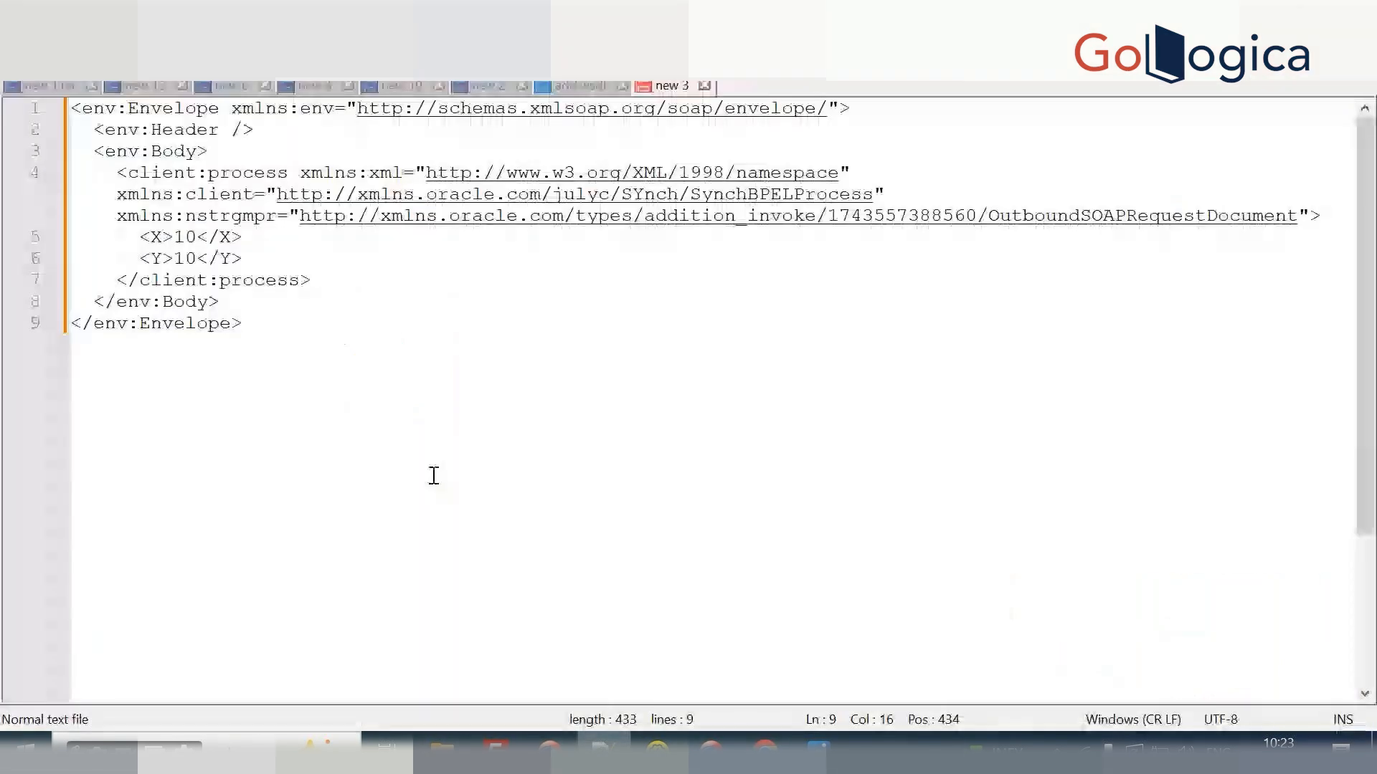
Replace the XML envelope text with blank lines and write an indented "ICS" entry on line 5.
key("Return")
key("Return")
key("Return")
key("Return")
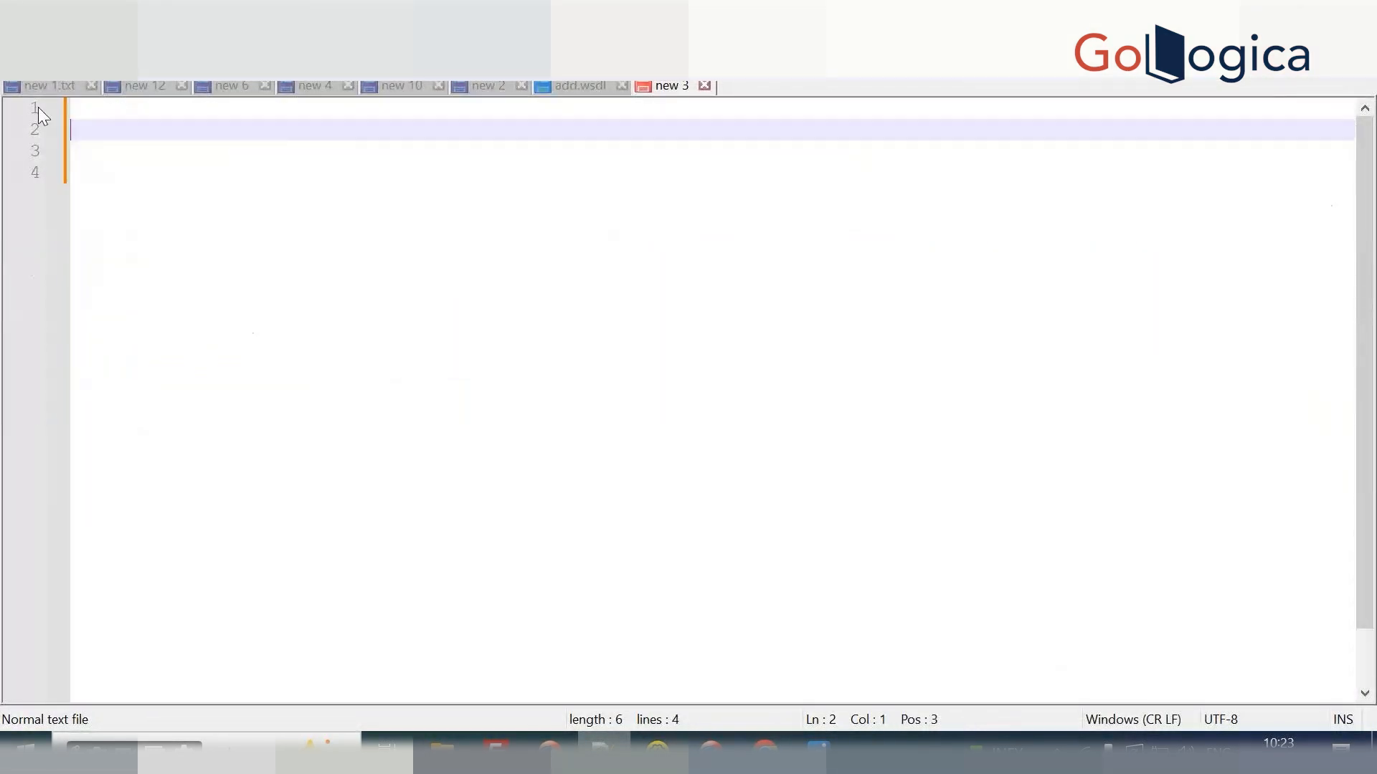
key("Return")
key("Return")
key("Return")
key("Tab")
key("Tab")
key("Tab")
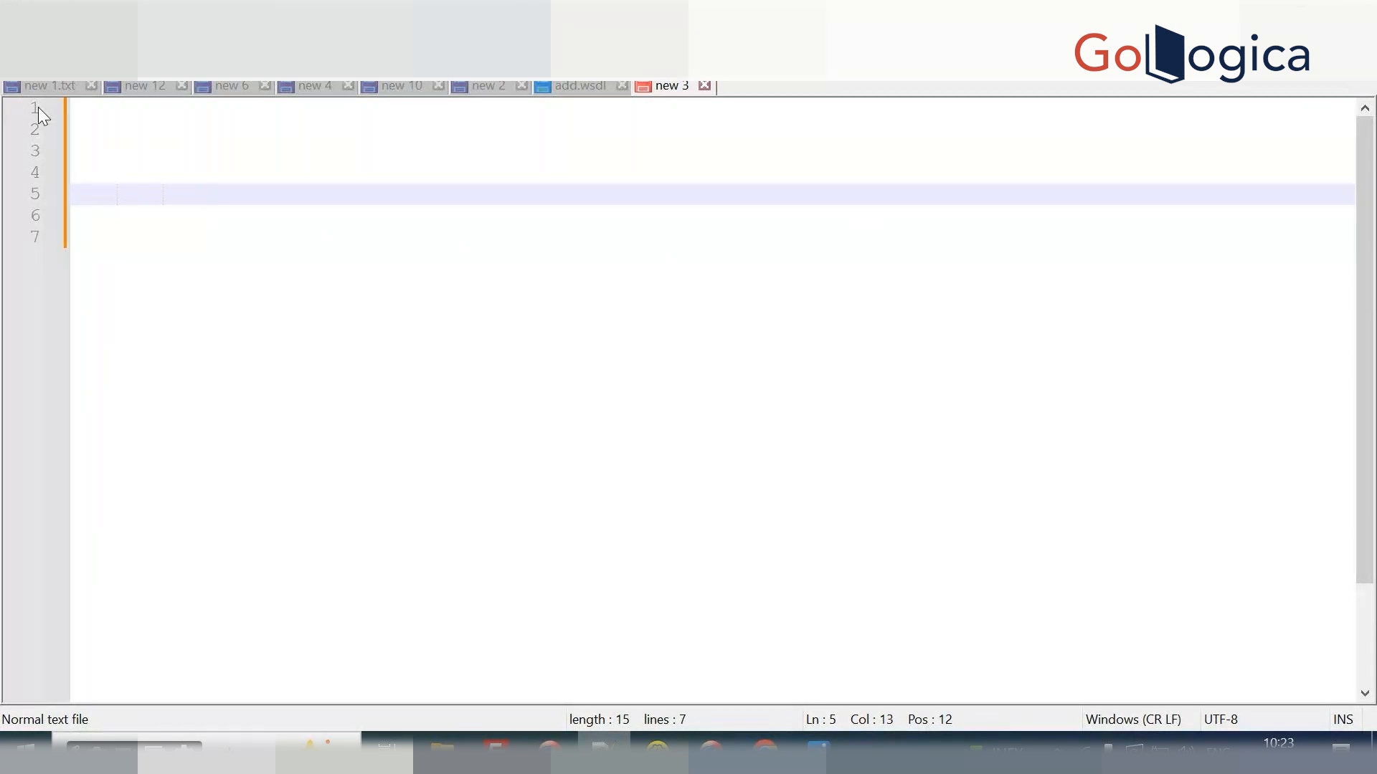
type("ICS")
key("Return")
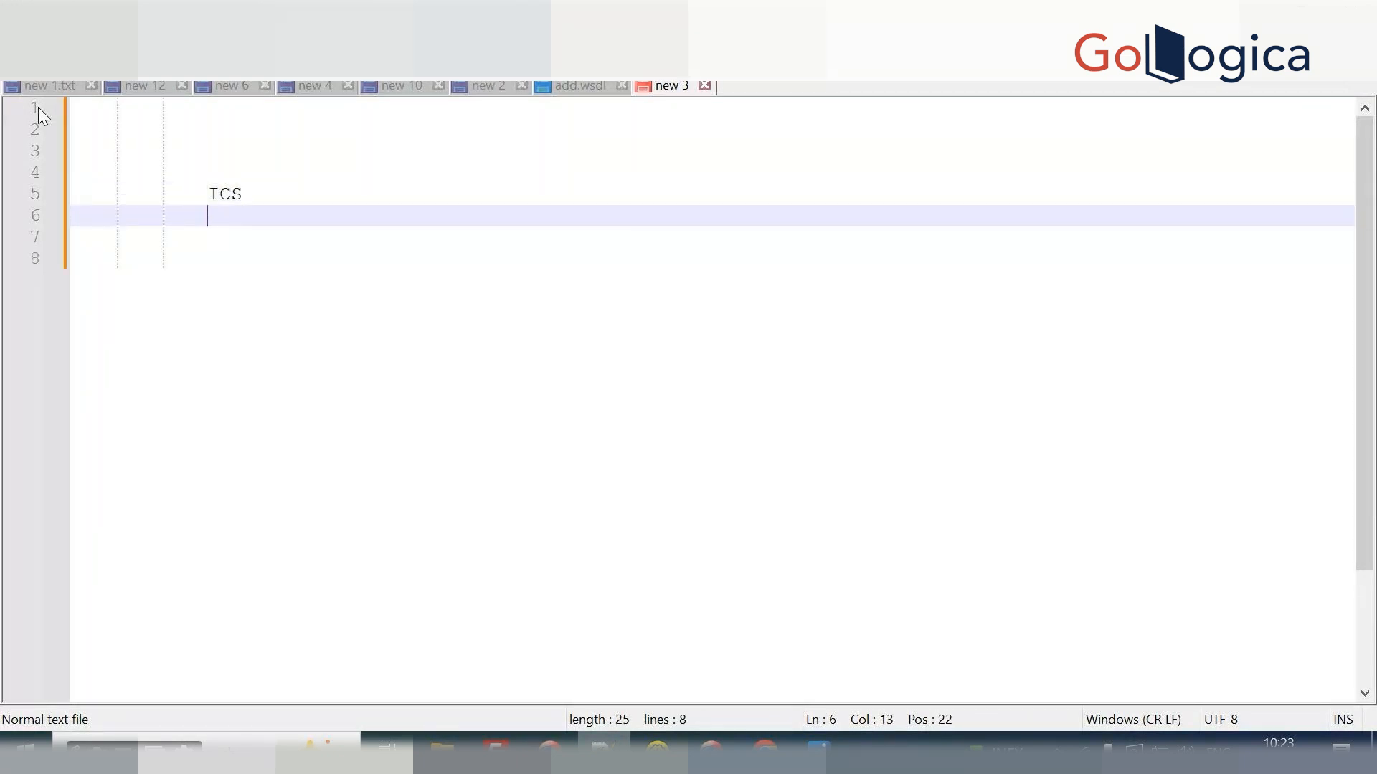
Add the line "OIC gen2 --> ICS + PCS + VBCS" below ICS and tighten the spacing before the first plus sign.
key("Return")
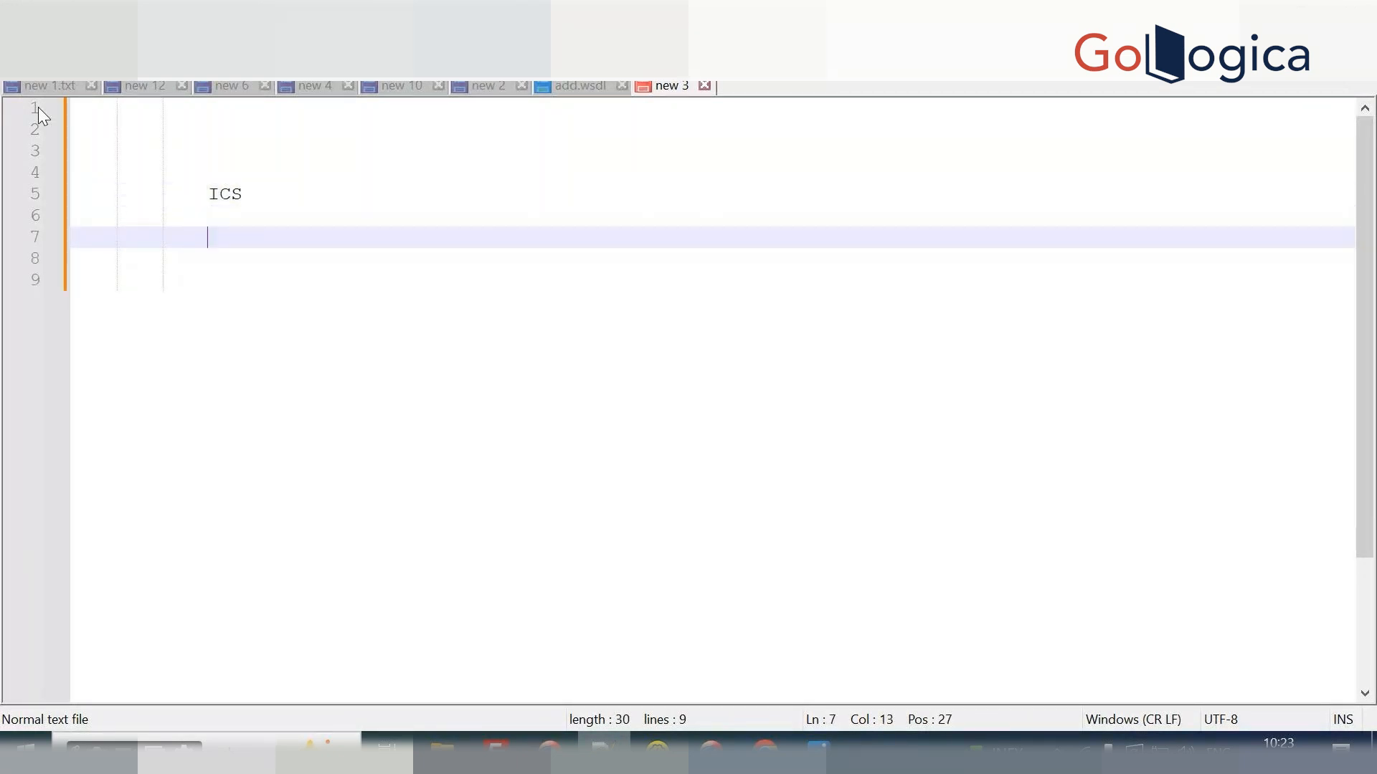
type("OIC   gen2      --> ICS    +")
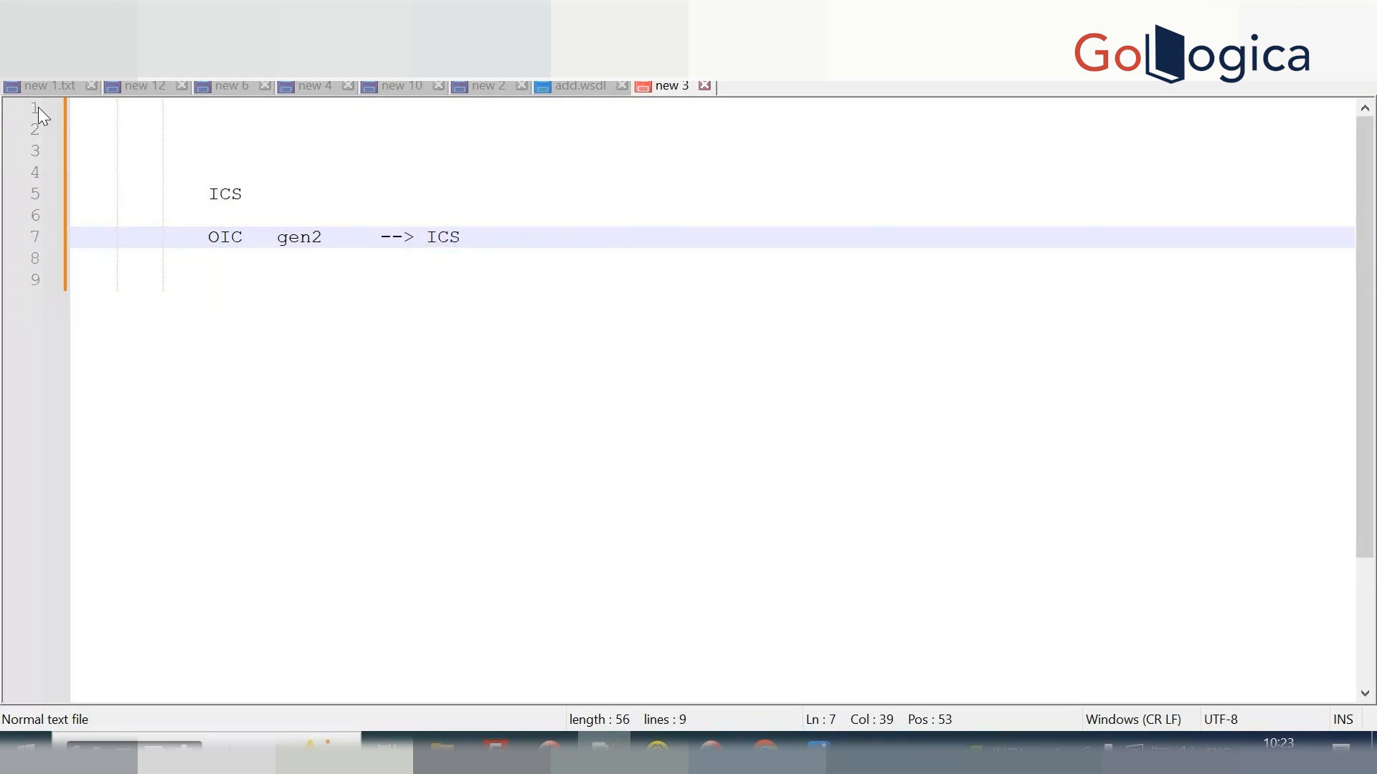
type("    PCS   + VBCS")
left_click(503, 237)
key("BackSpace")
key("BackSpace")
left_click(515, 231)
key("BackSpace")
Start an indented line "OIC GEN3 --> DESIGN" below the gen2 line, leaving a blank line between them.
left_click(722, 252)
key("Return")
key("Tab")
key("Tab")
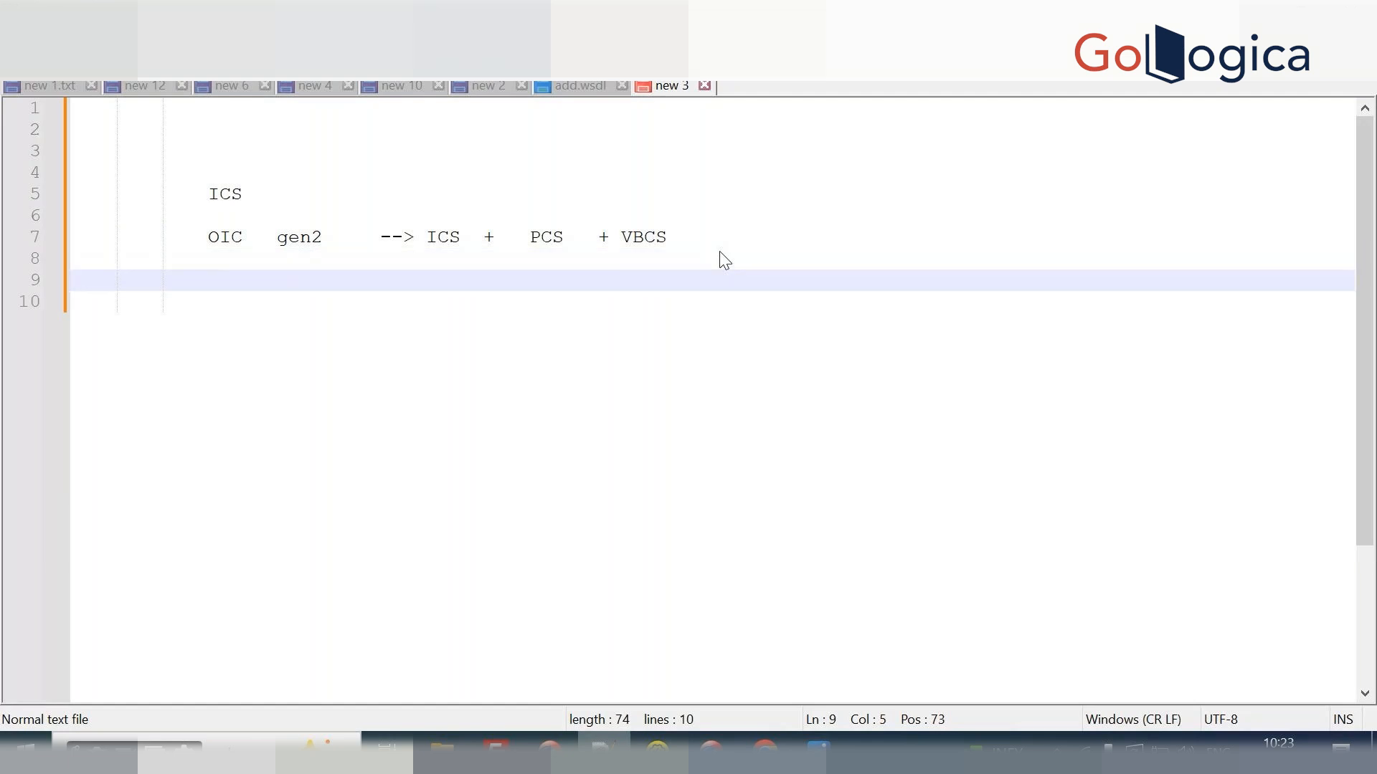
key("Tab")
type("OIC")
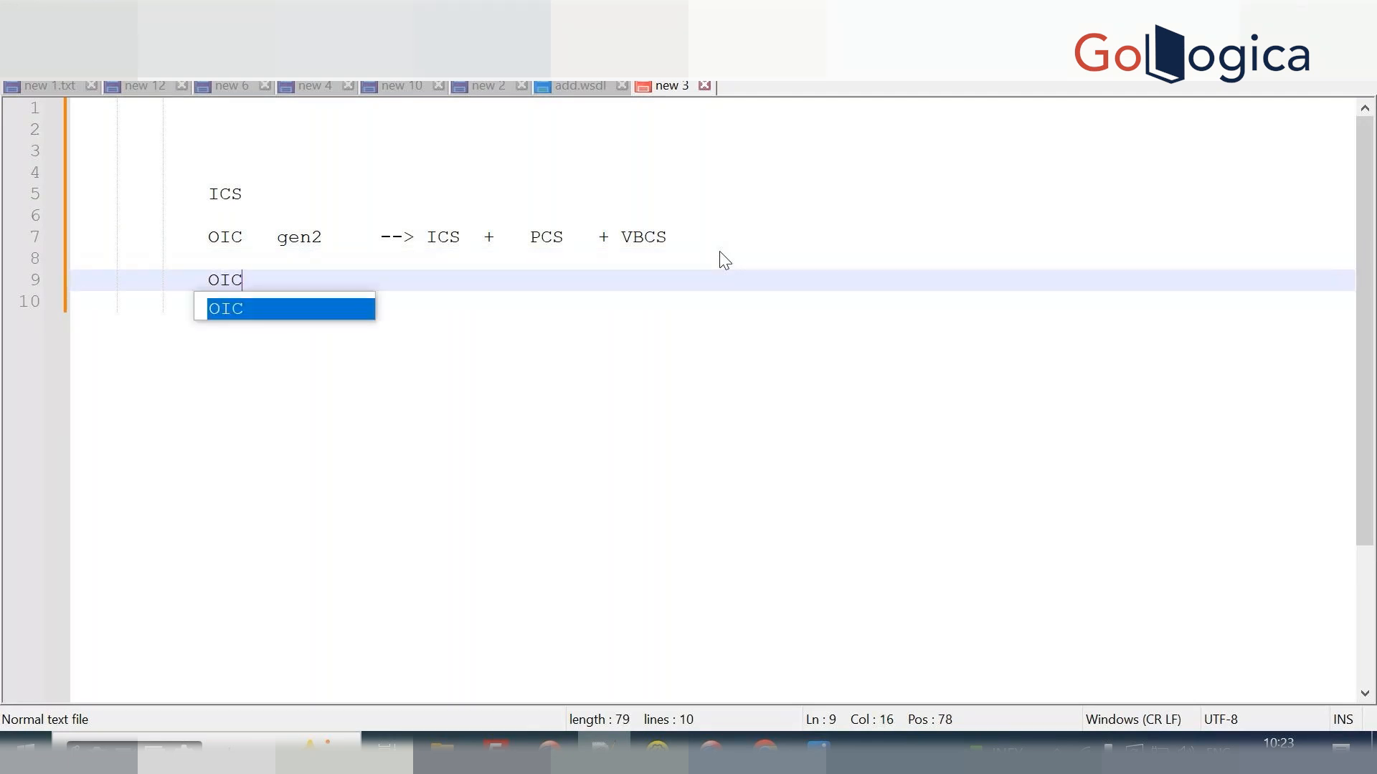
type(" GEN3     ")
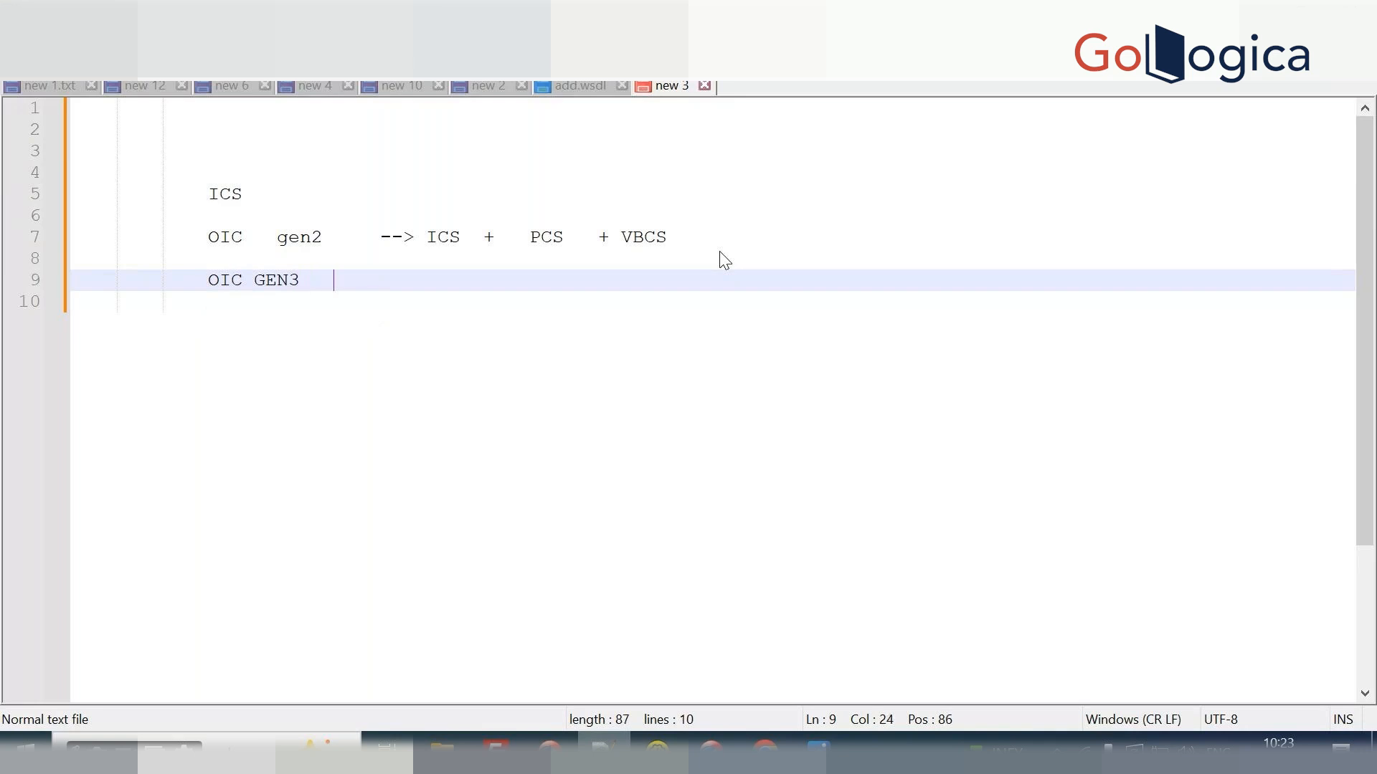
type("  -->  +")
key("BackSpace")
type("DESIGN ")
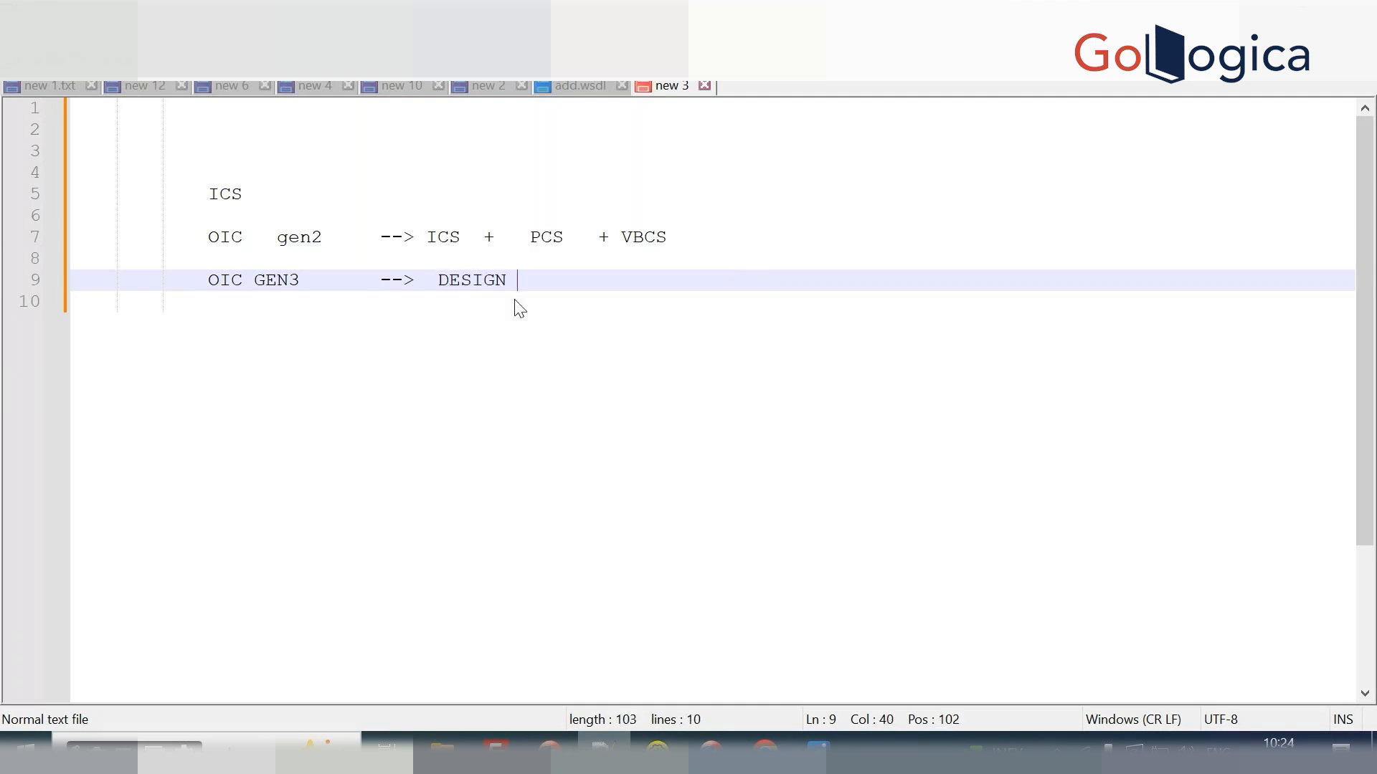
Extend the OIC GEN3 line with "+ PCS + VBCS".
type("+ ")
type("POCS")
key("BackSpace")
key("BackSpace")
key("BackSpace")
key("BackSpace")
type("C")
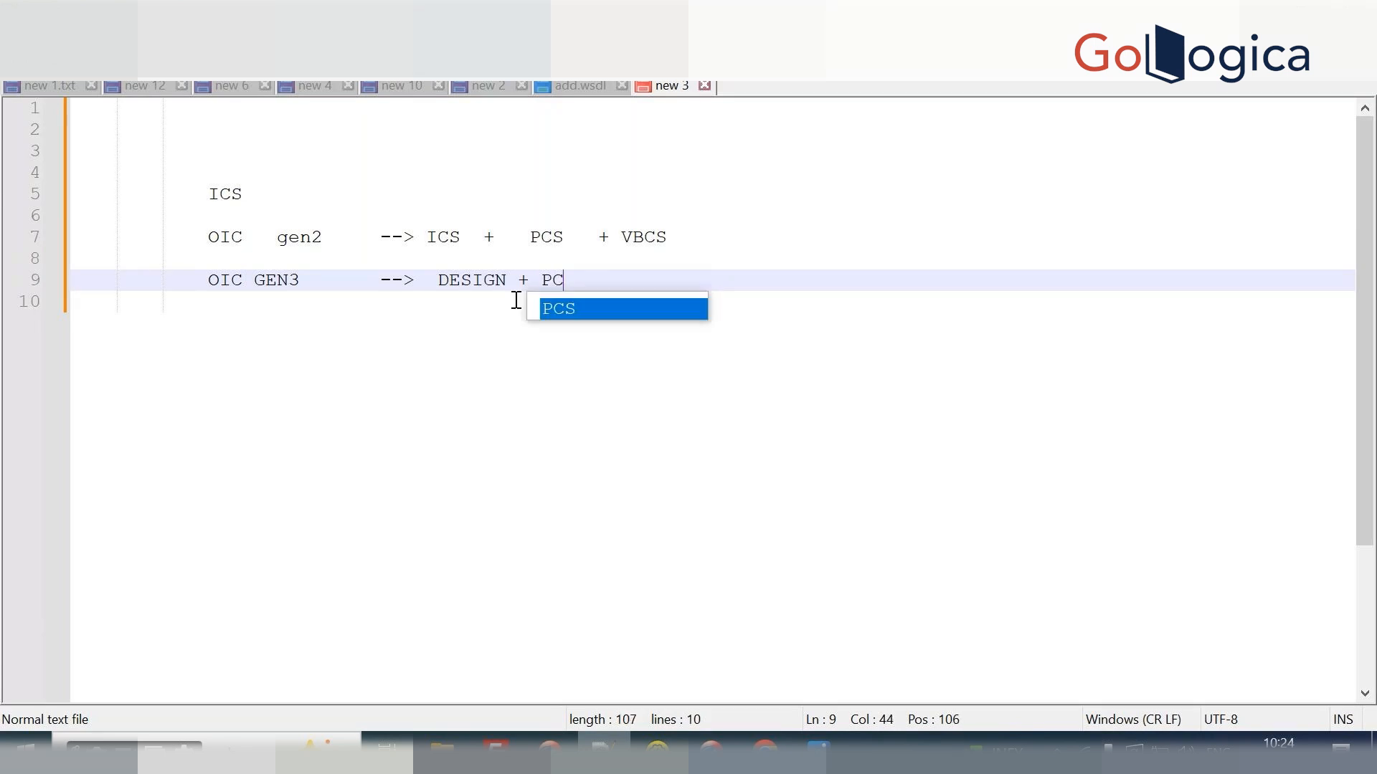
type("S   +  VBCS")
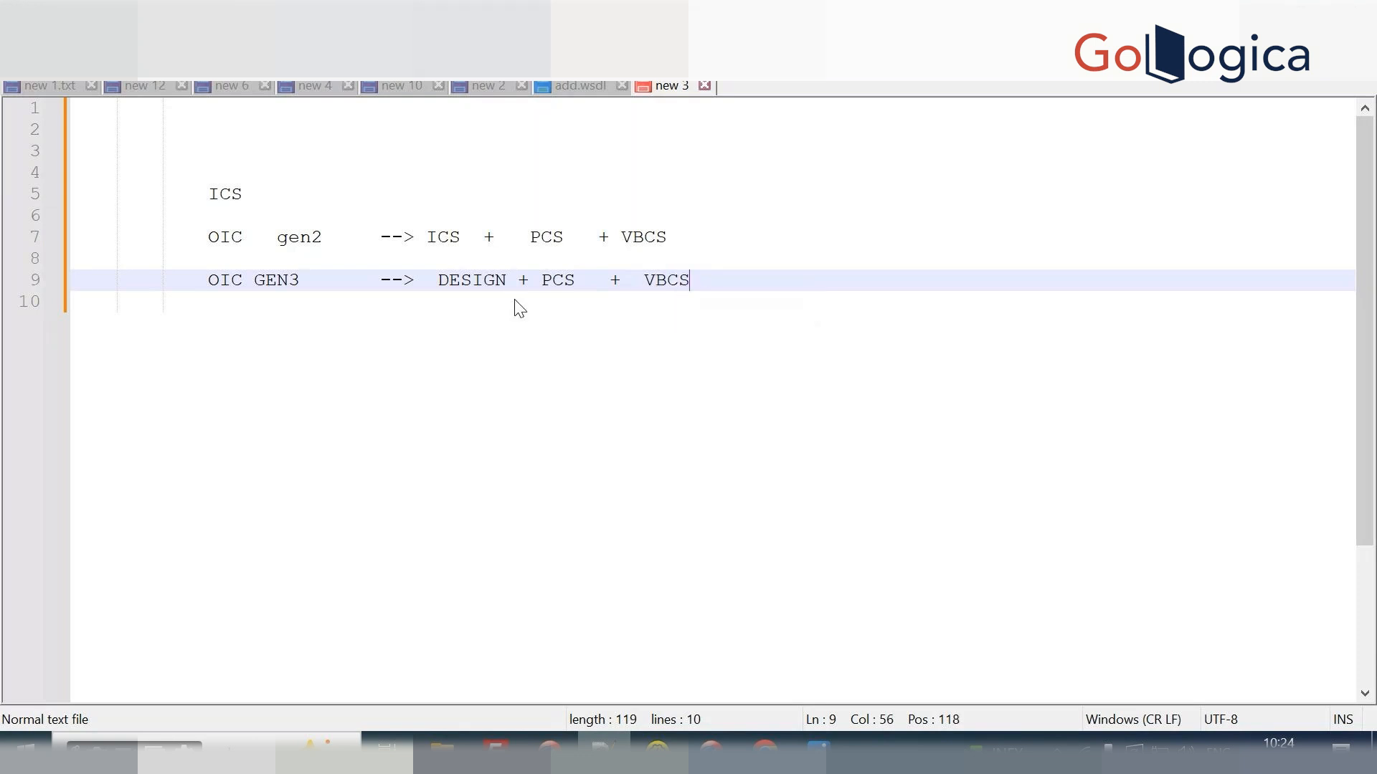
Append "+ B2B" to the OIC GEN3 line and add blank lines below it.
key("Tab")
type("+")
type("b")
key("BackSpace")
type("B2B")
key("Return")
key("Return")
key("Return")
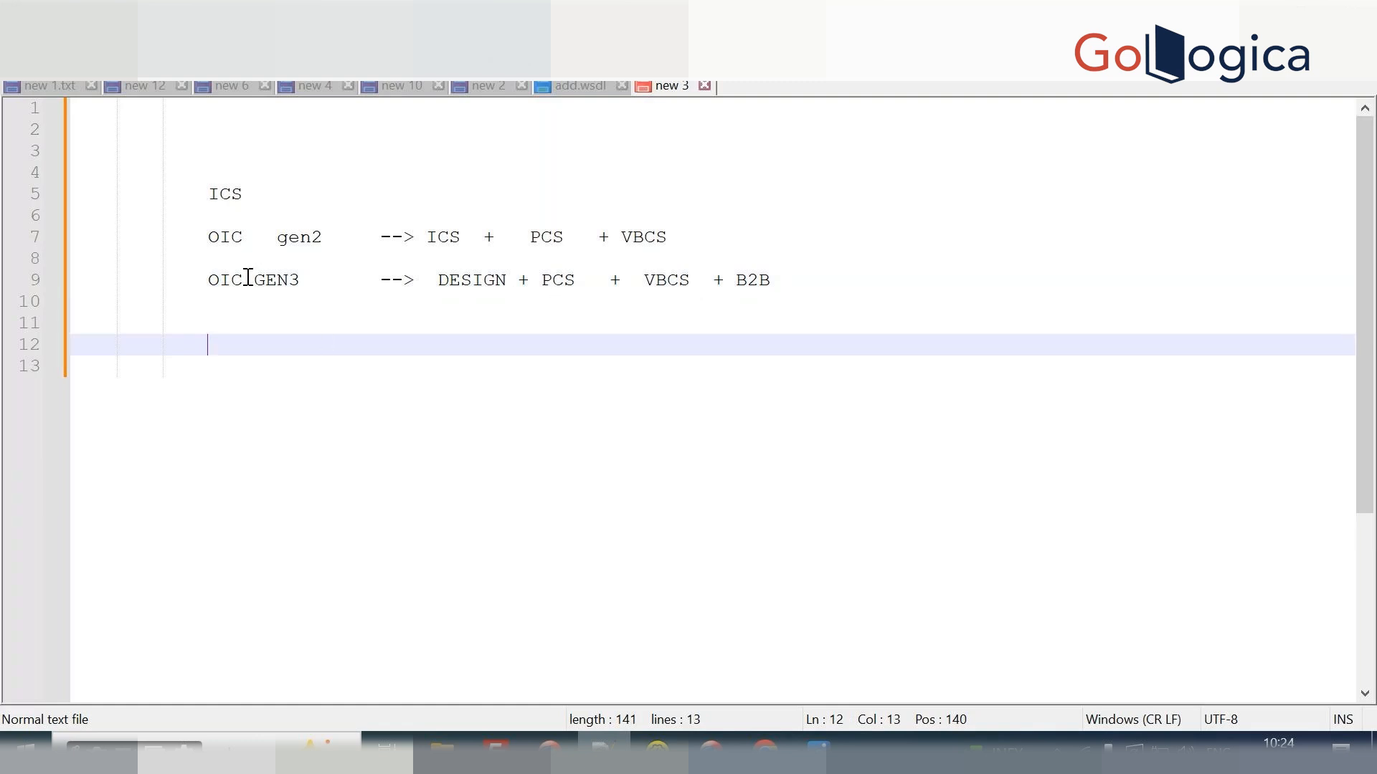
Add the version number "24.0" at the end of the OIC GEN3 line, followed by more blank lines.
left_click_drag(203, 278, 319, 292)
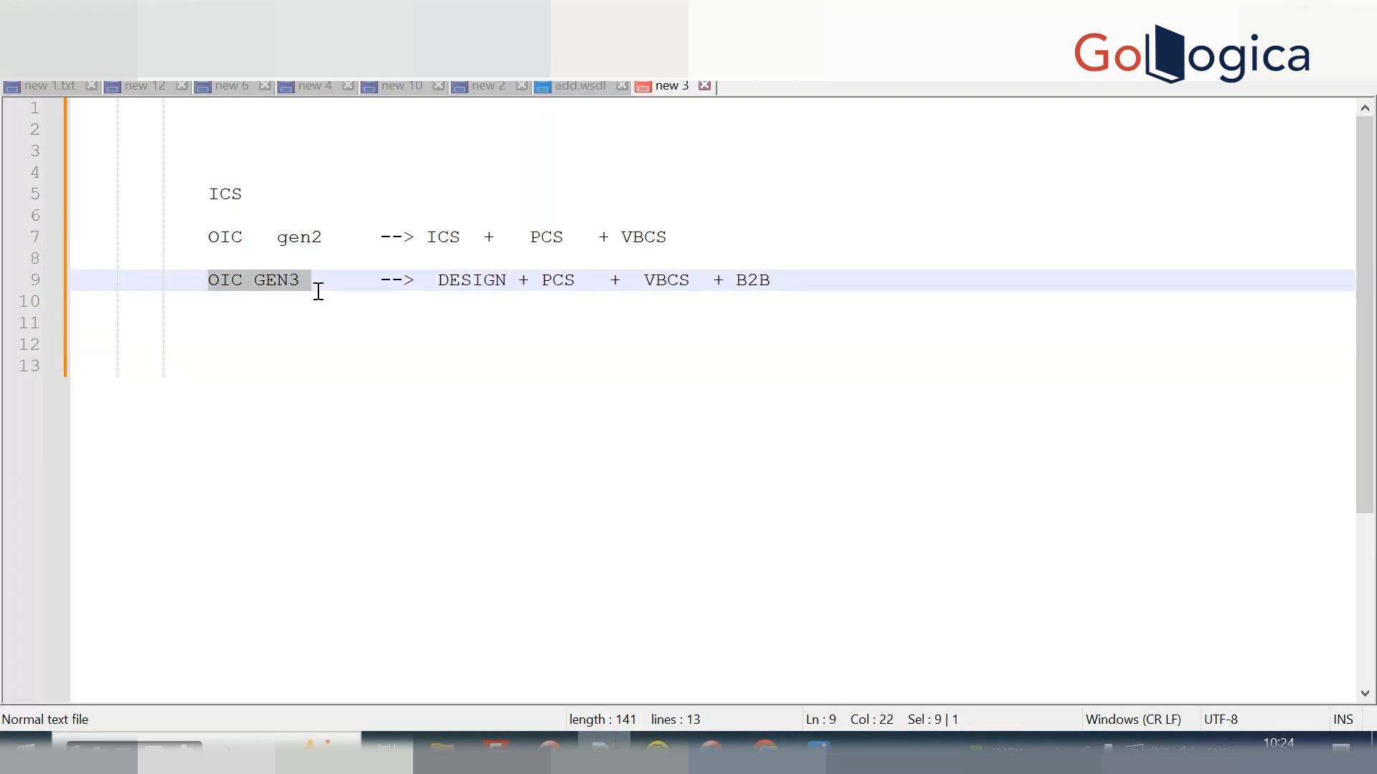
left_click(830, 274)
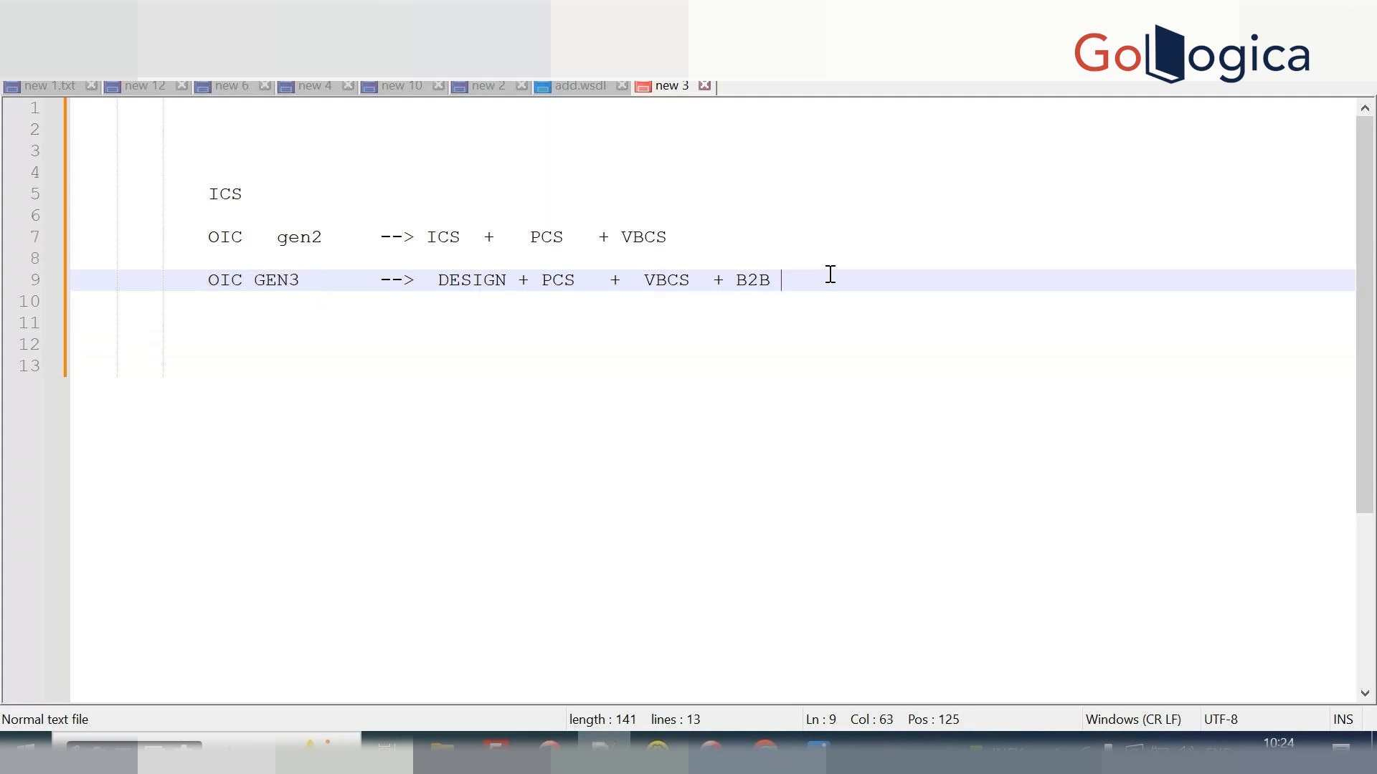
type("24.0")
key("Return")
key("Return")
key("Return")
key("Return")
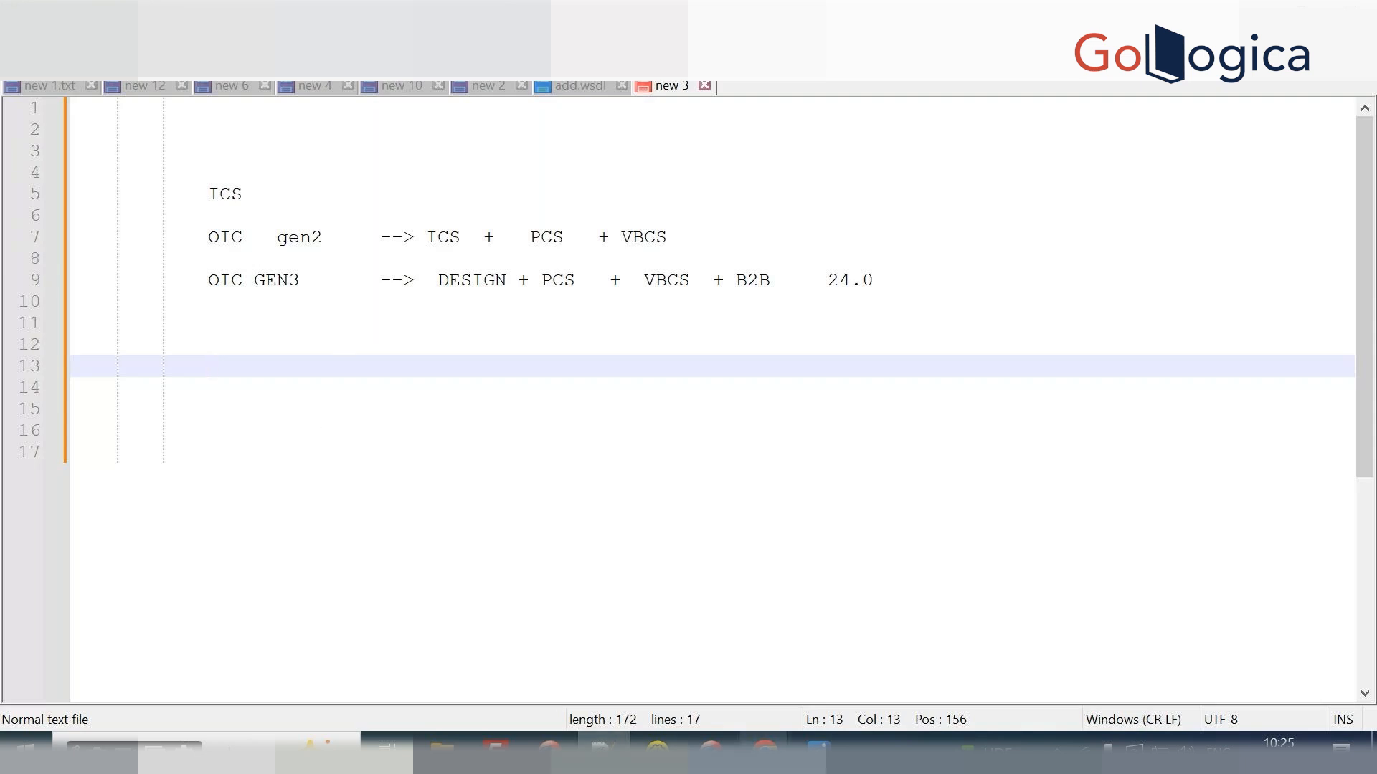
Switch to Oracle Integration in the browser and open the Design area's Connections list.
mouse_move(764, 751)
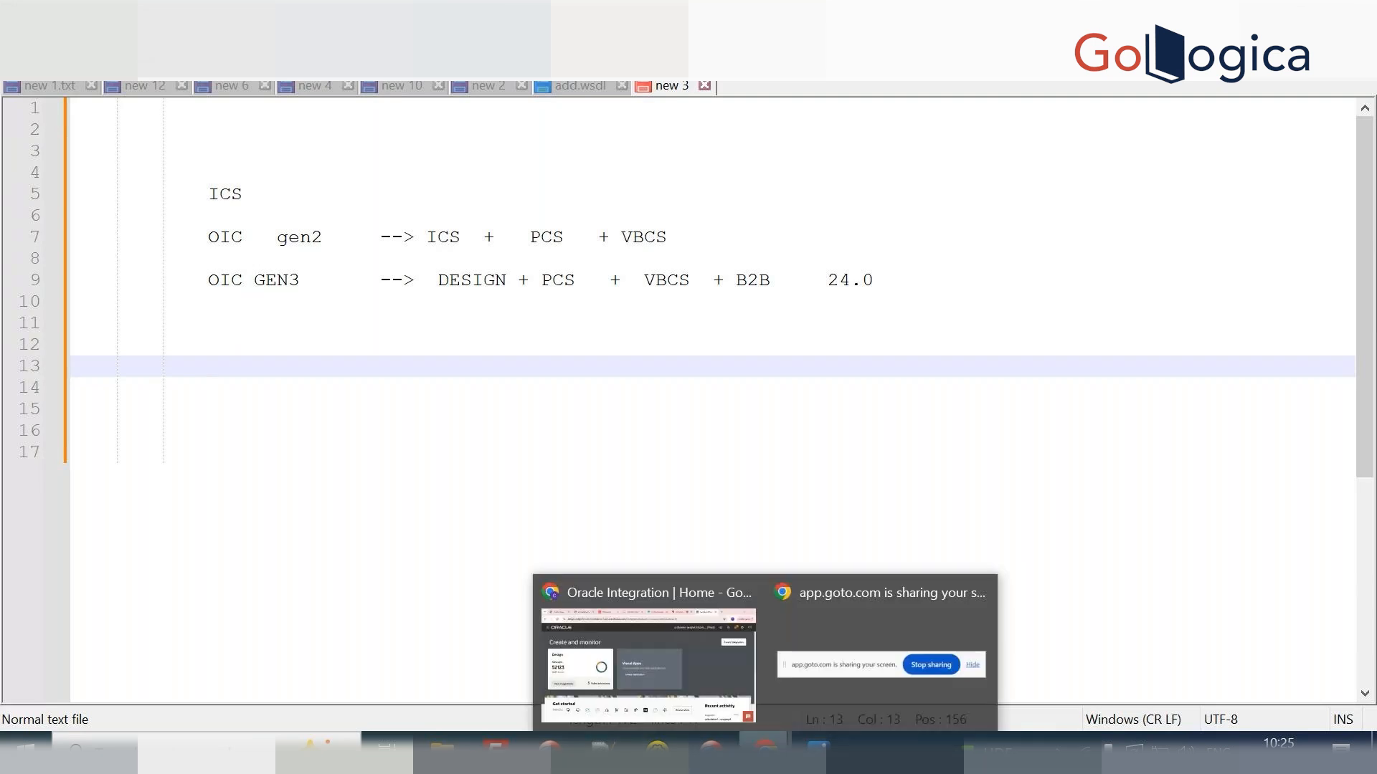
left_click(667, 673)
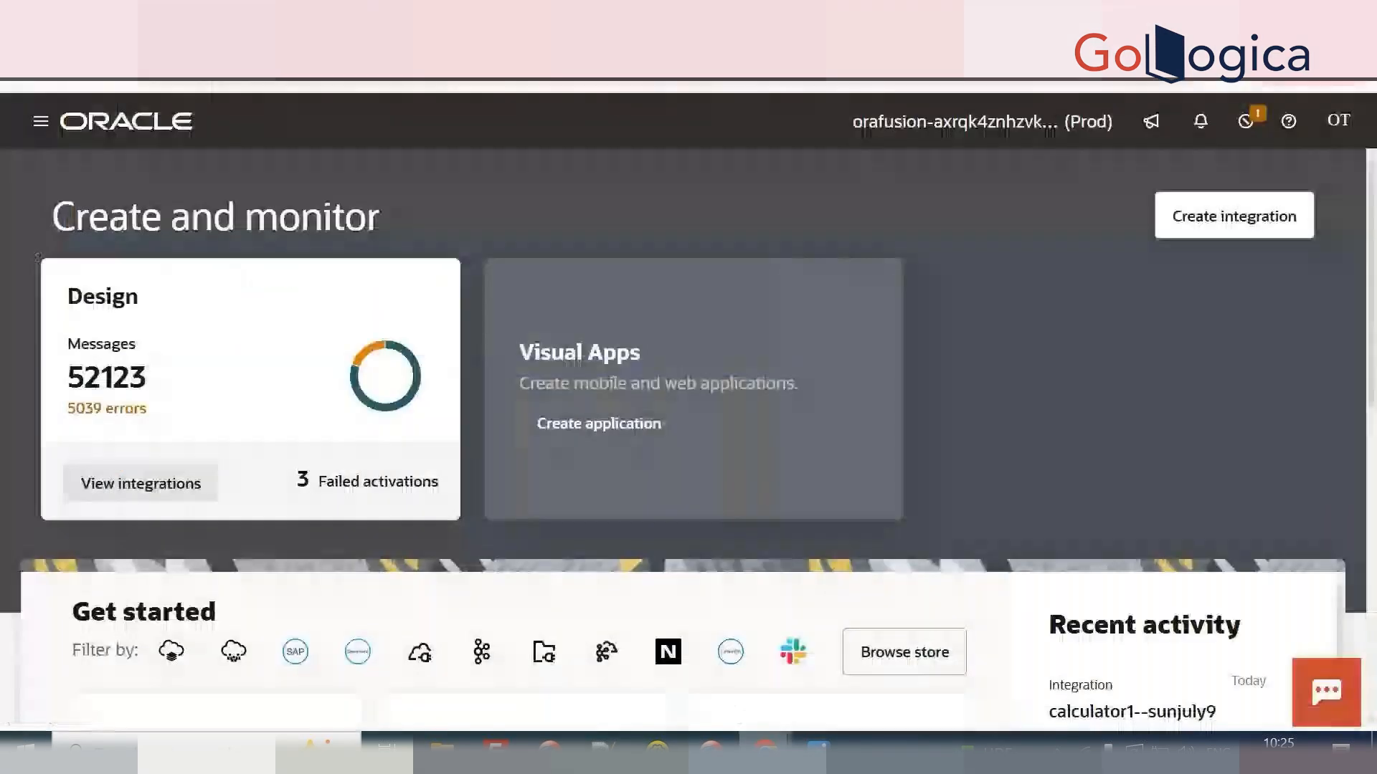
left_click(42, 124)
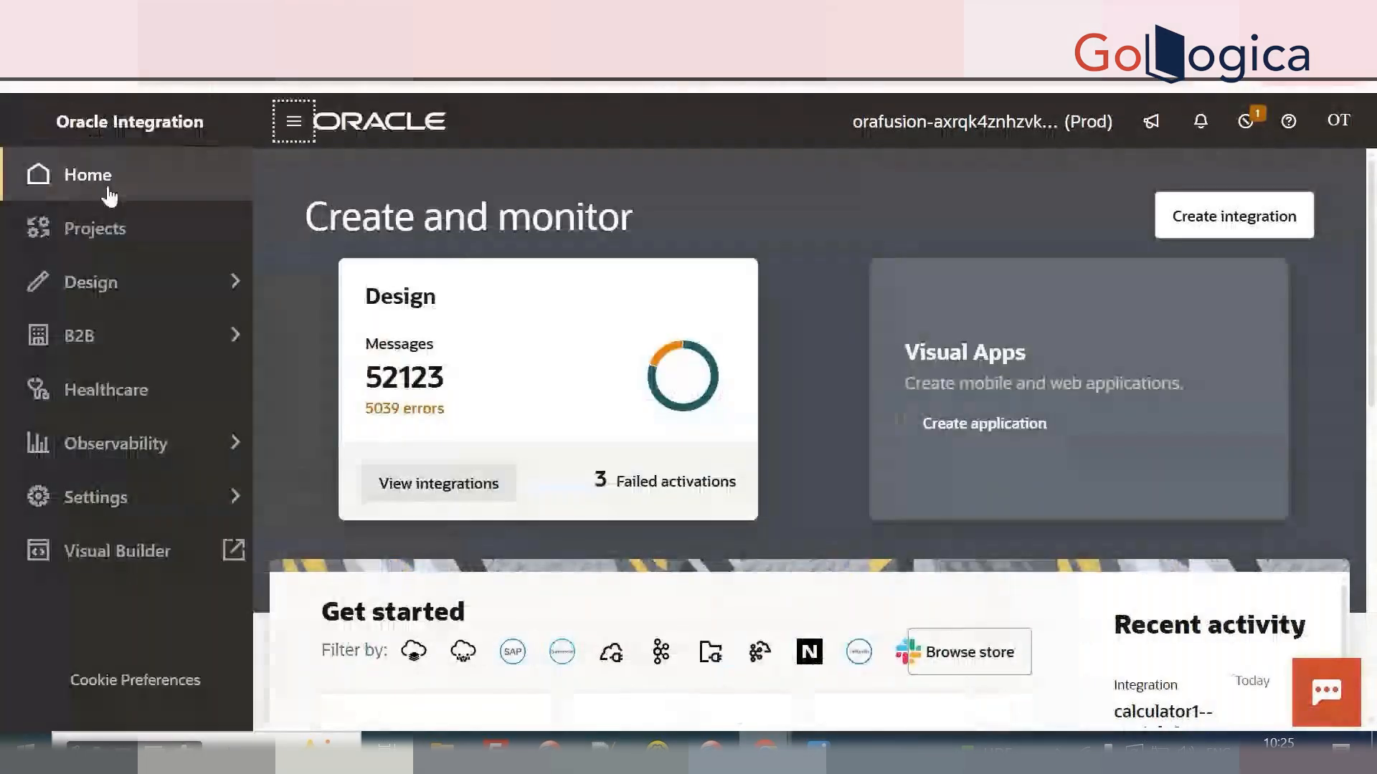
left_click(111, 286)
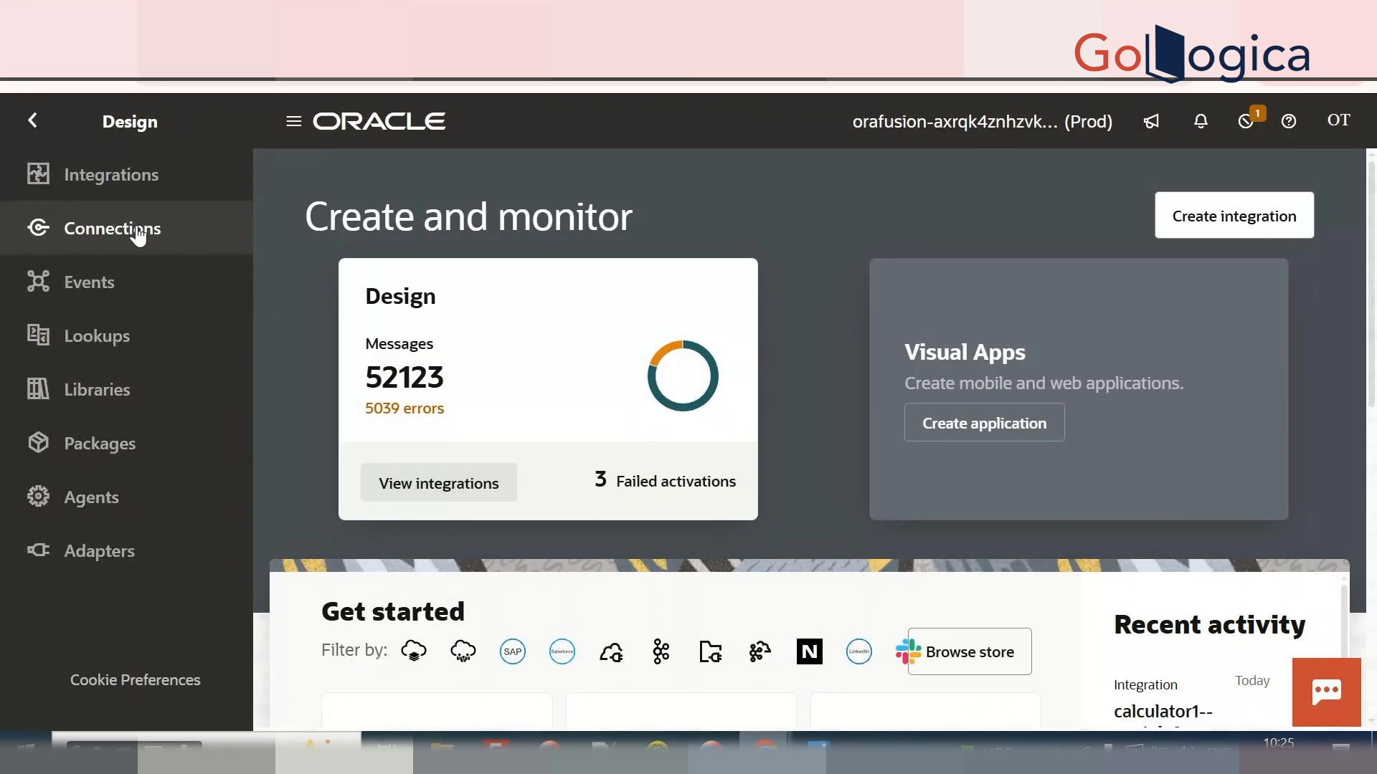
left_click(132, 251)
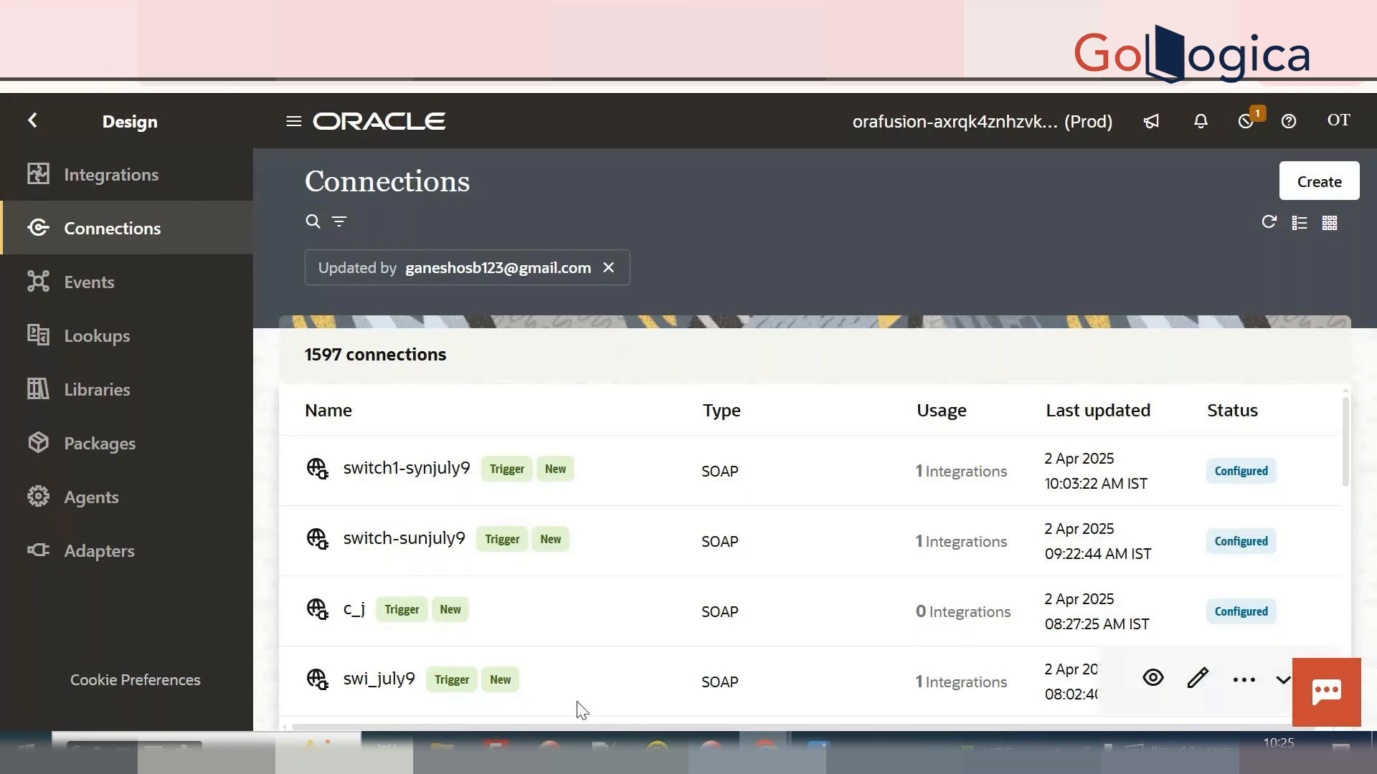
Return to the notes in Notepad++ and write "addition program" on line 13, with blank lines after it.
left_click(603, 750)
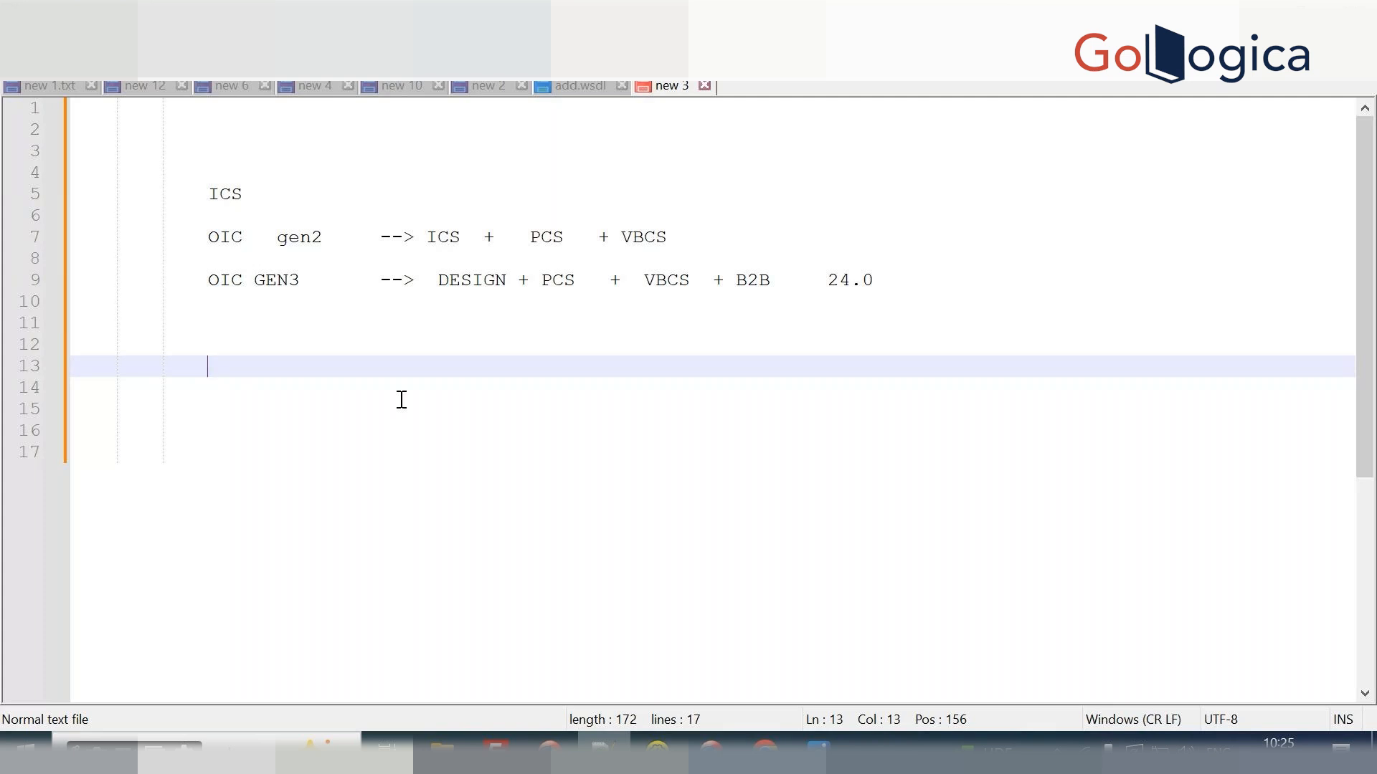
type("addition program")
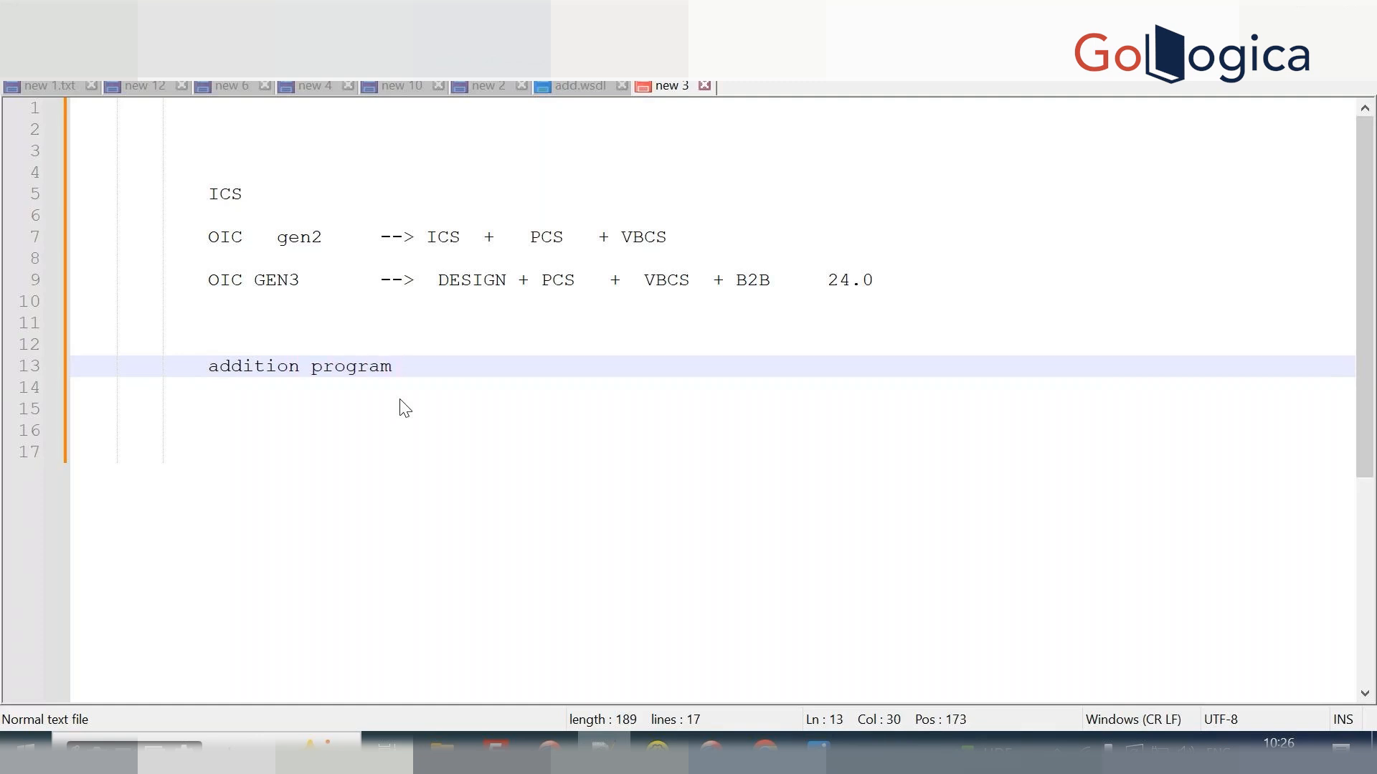
key("Return")
key("Return")
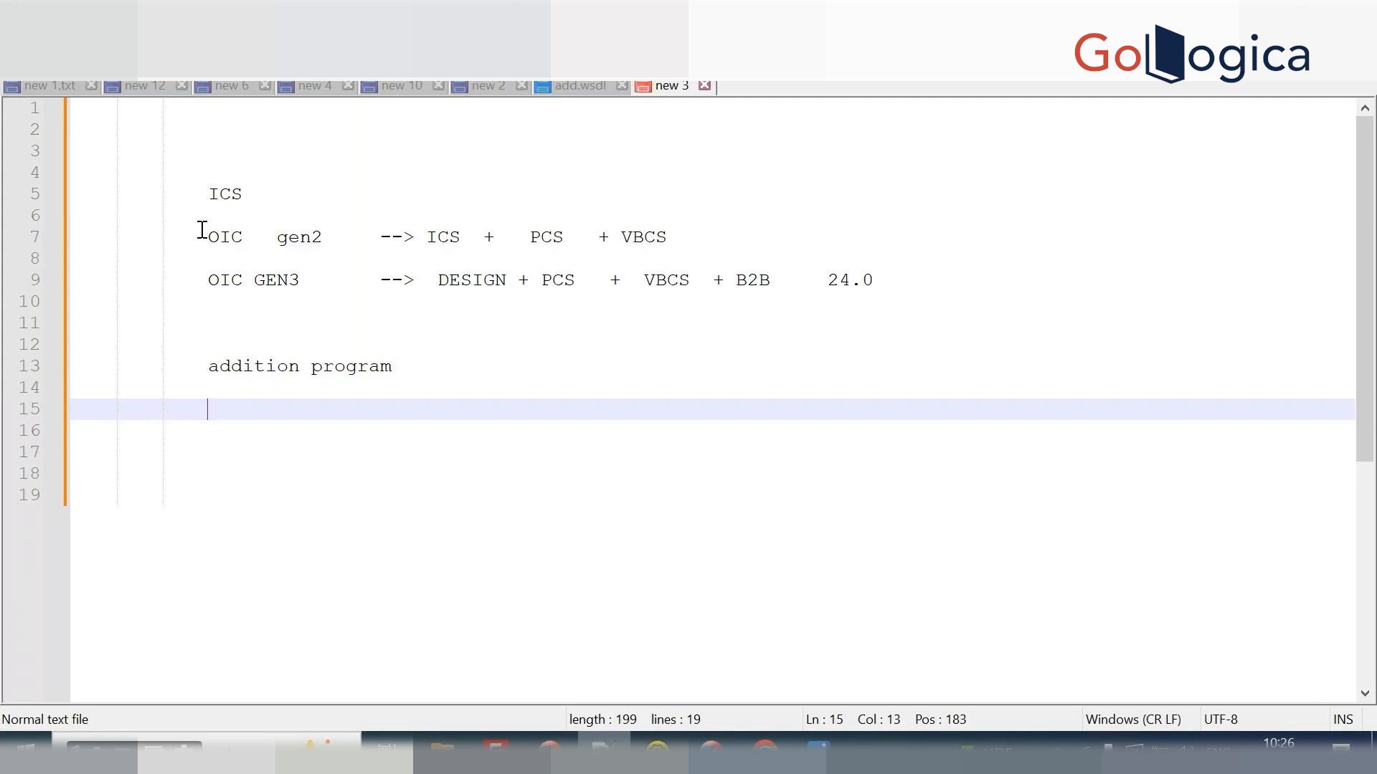
Write "SOA ORACLE" on line 2, above the ICS entry.
left_click(205, 195)
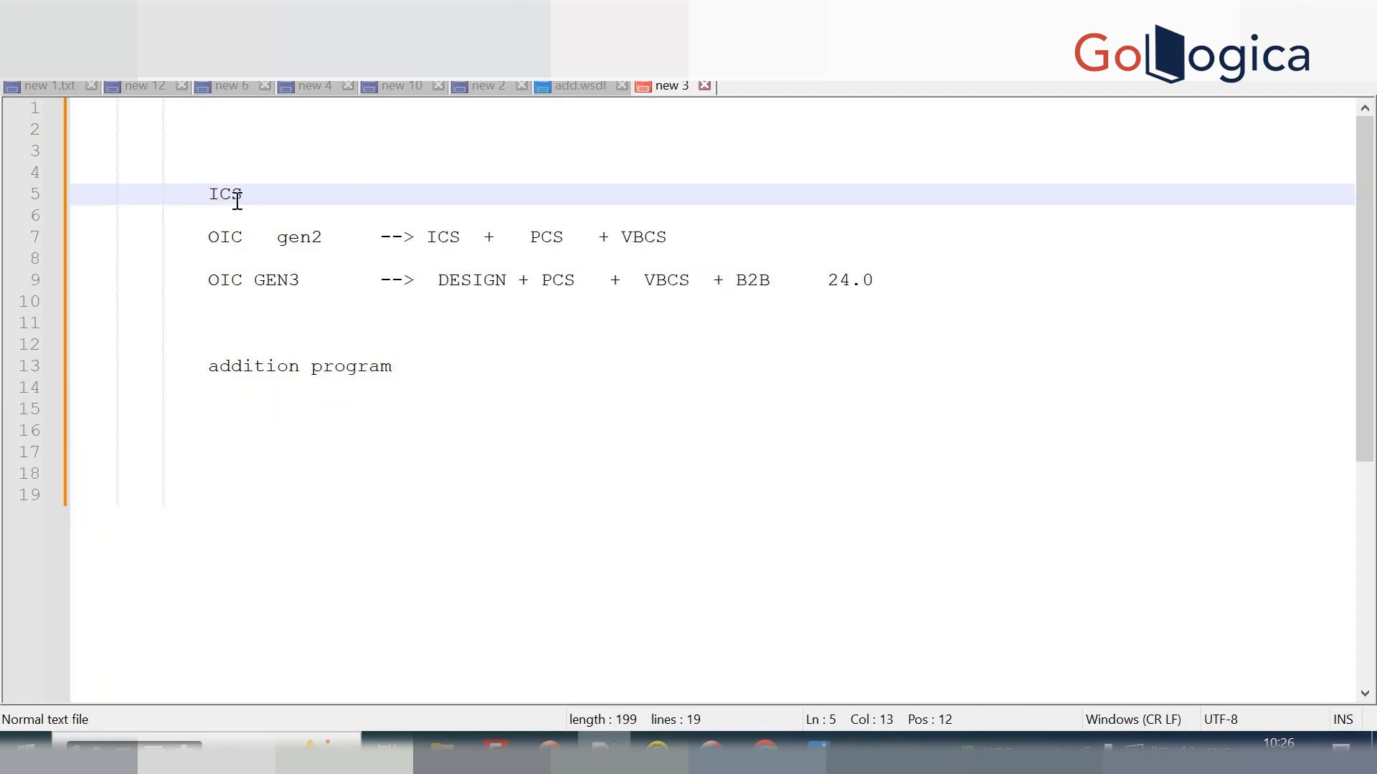
left_click(264, 195)
left_click_drag(258, 195, 177, 200)
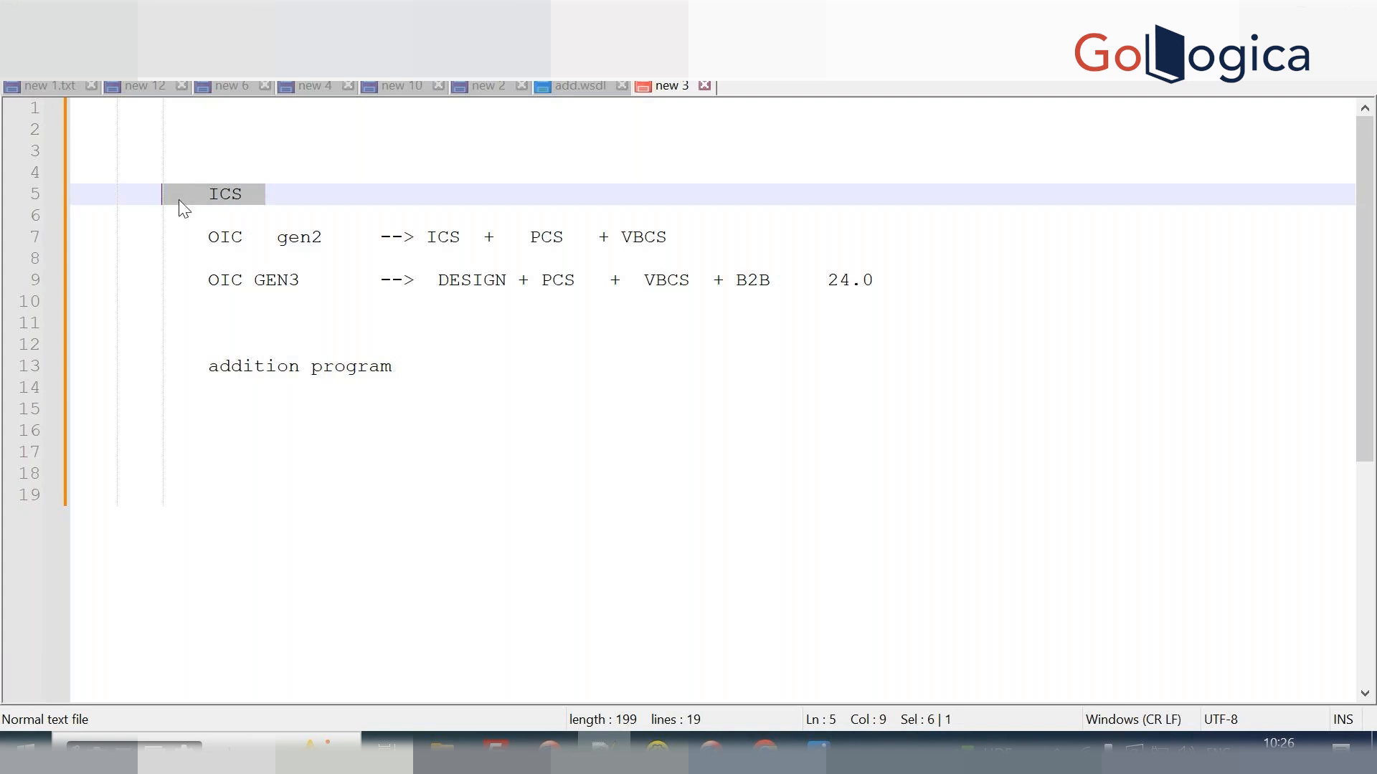
left_click(225, 140)
type("SOA")
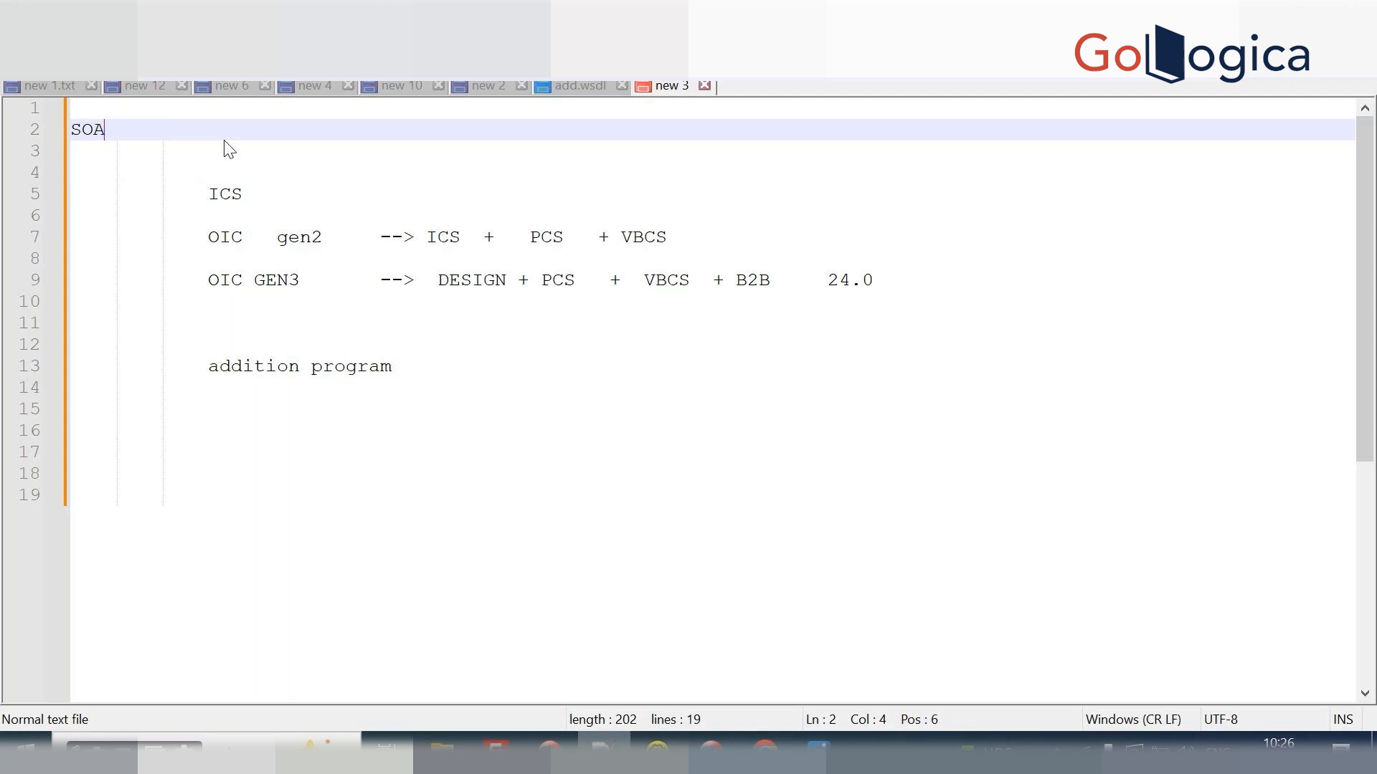
type("  ORACLE")
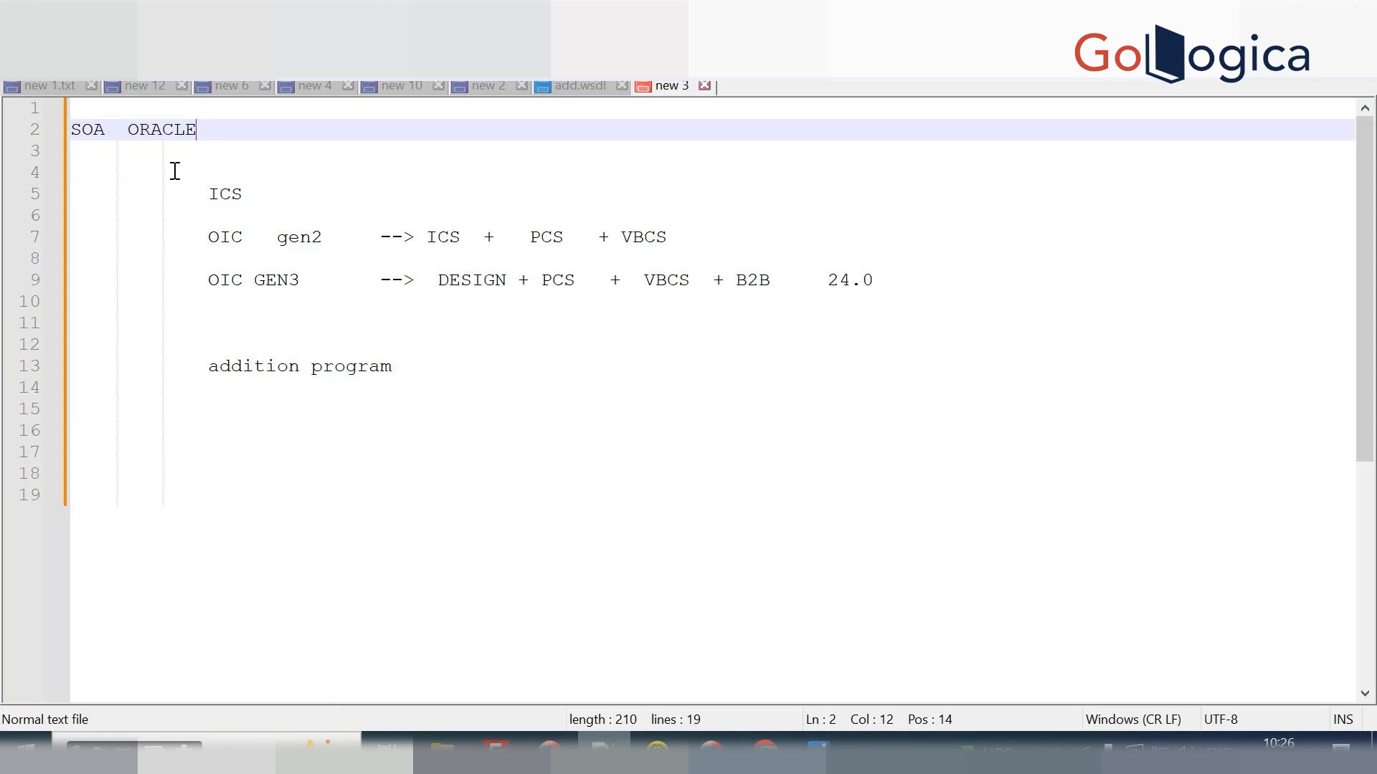
Examine the ICS entry and the OIC gen2 line with its components ICS, PCS and VBCS by highlighting them.
left_click(227, 195)
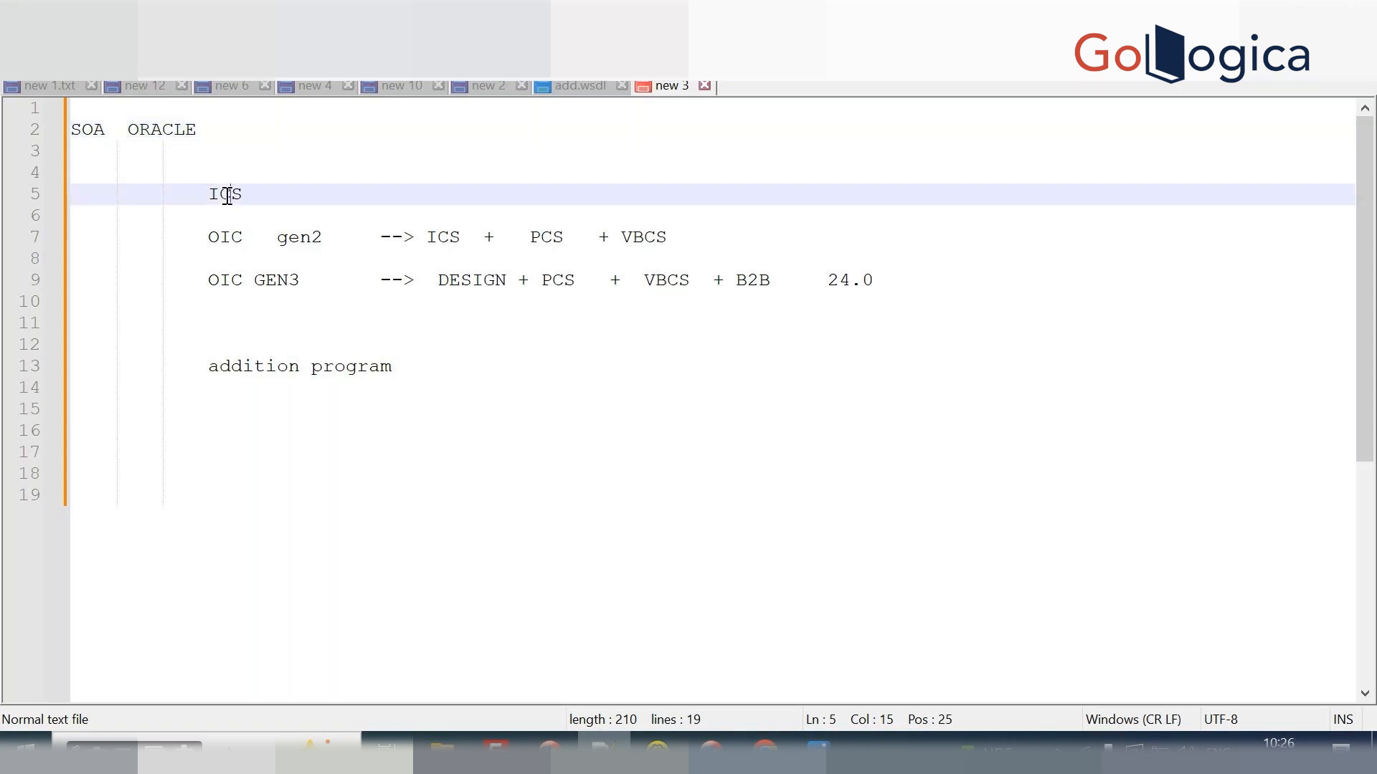
double_click(228, 196)
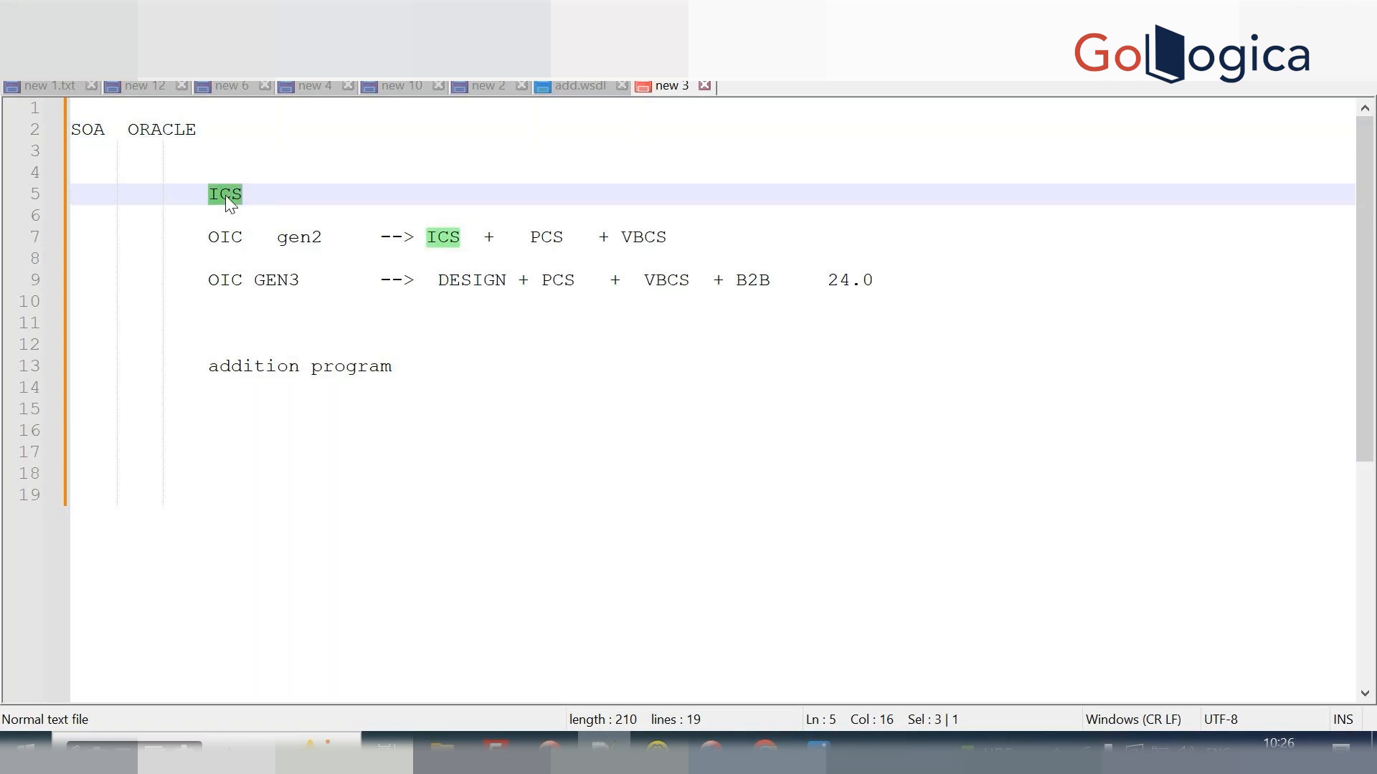
left_click(299, 200)
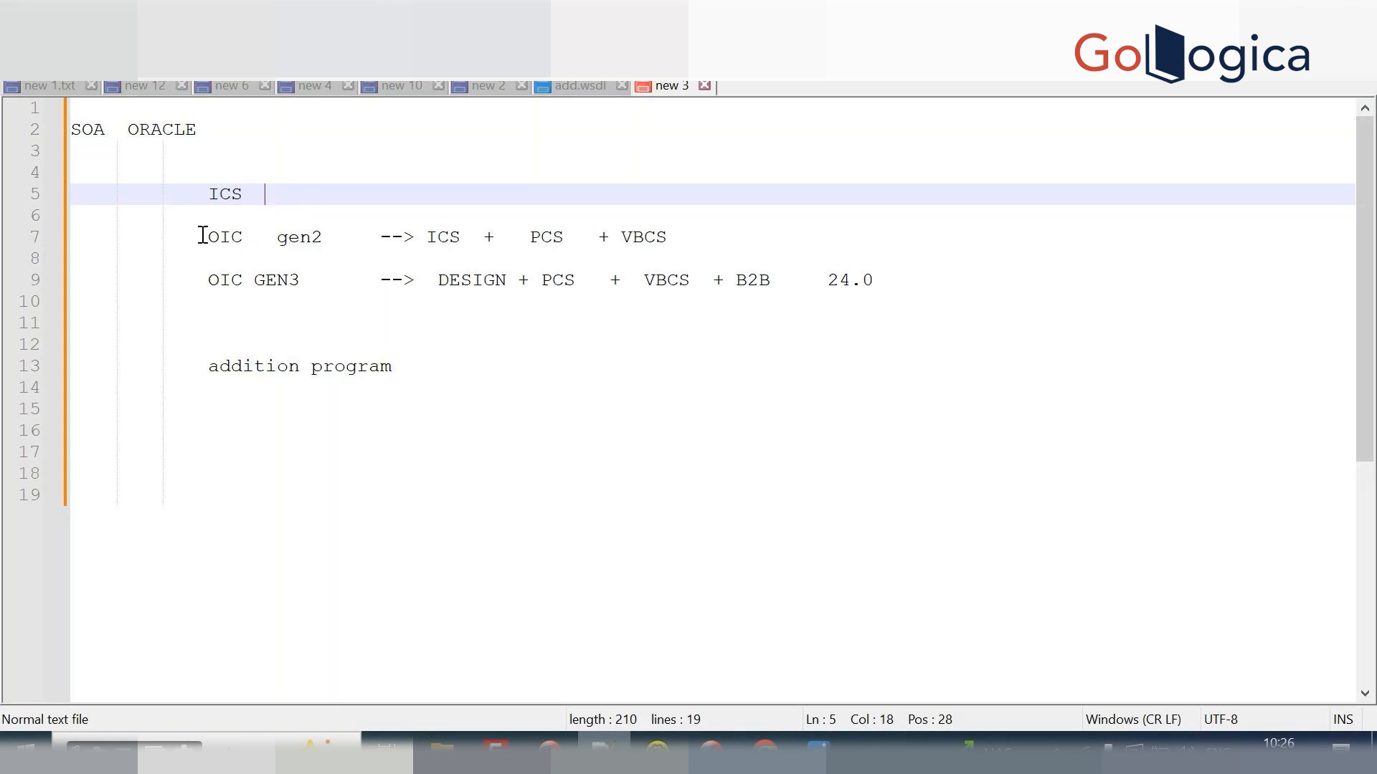
left_click_drag(200, 235, 252, 235)
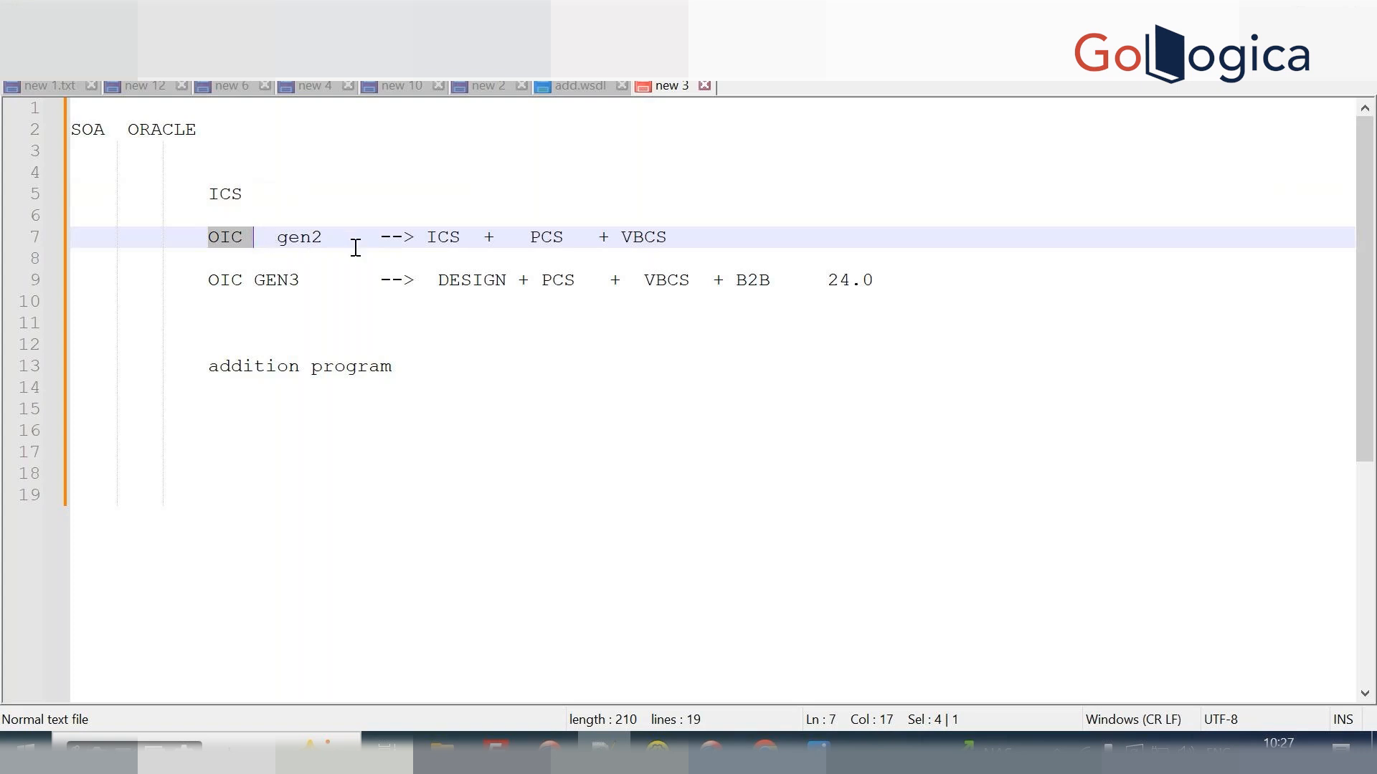
double_click(450, 237)
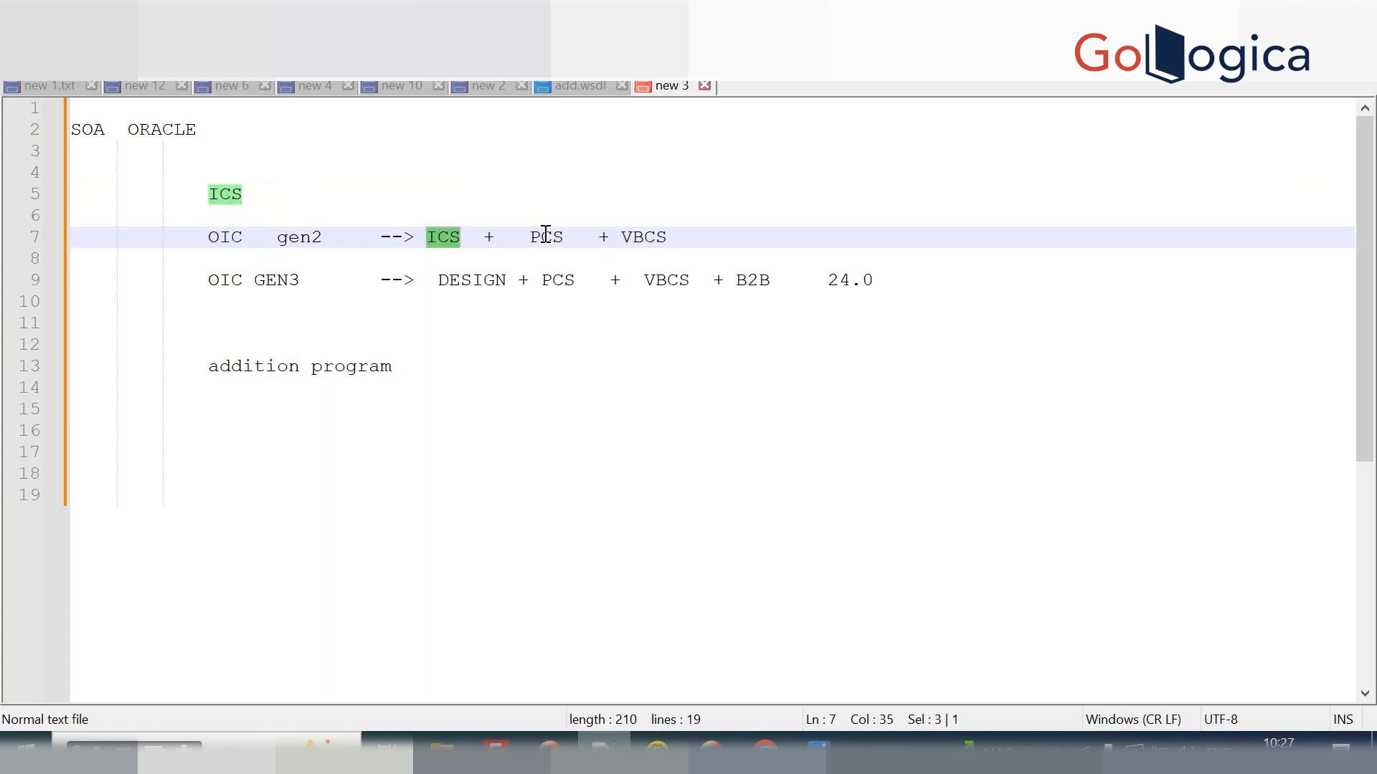
double_click(547, 237)
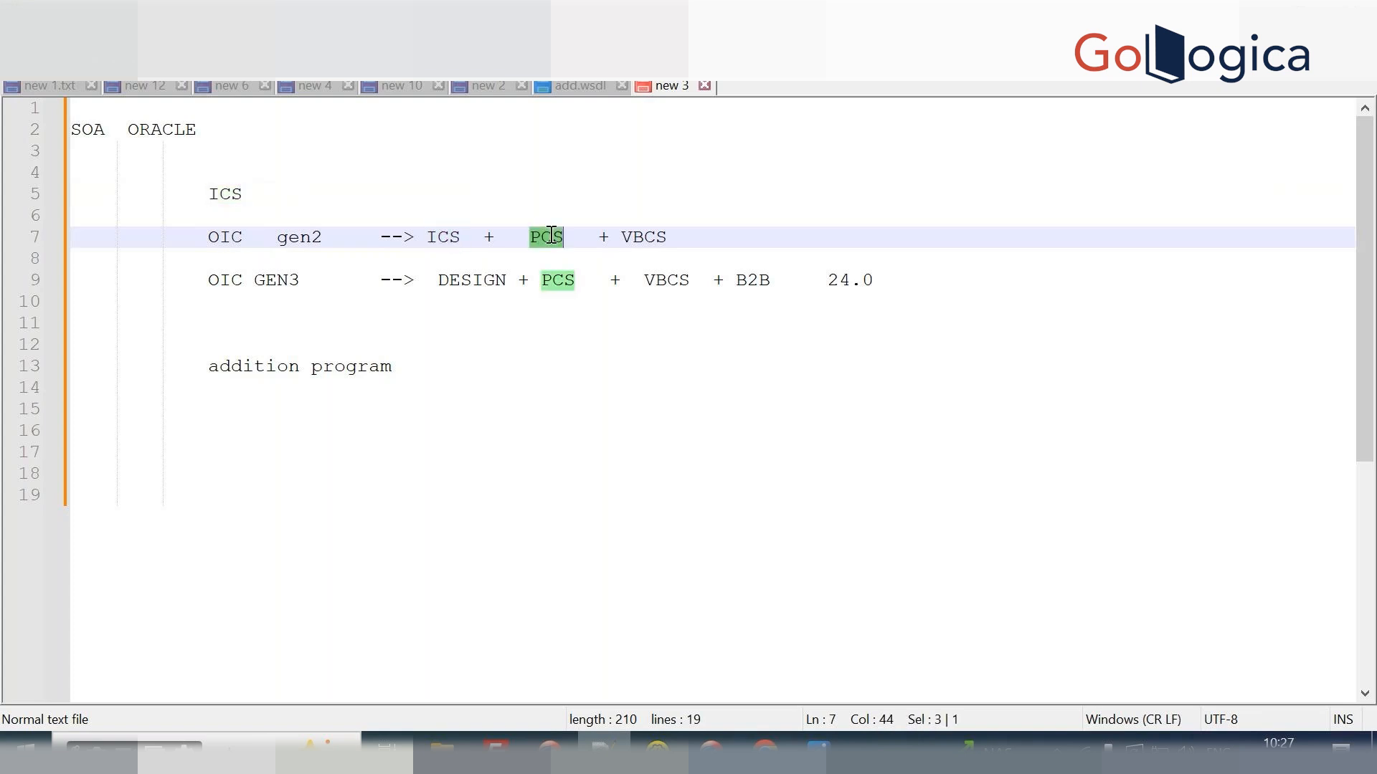
double_click(655, 236)
left_click(678, 236)
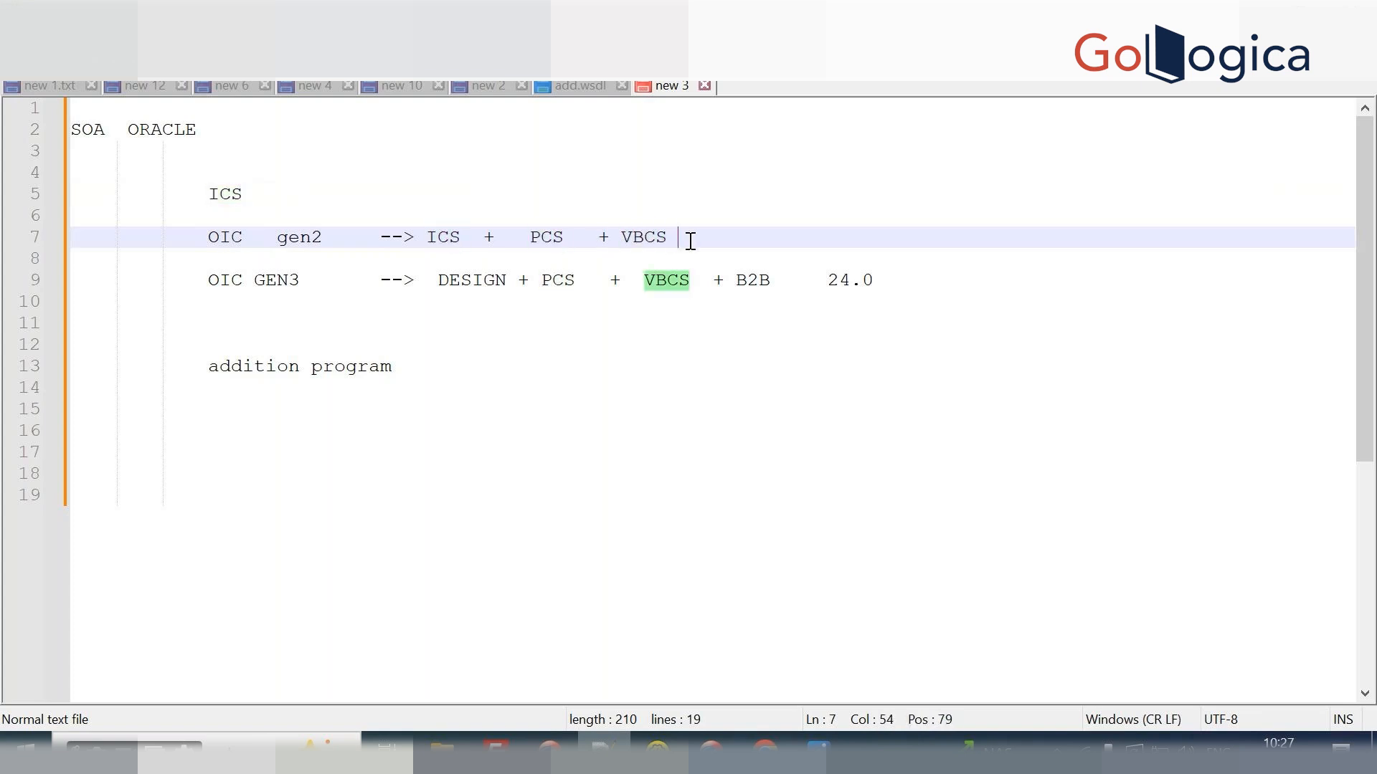
left_click_drag(679, 236, 428, 239)
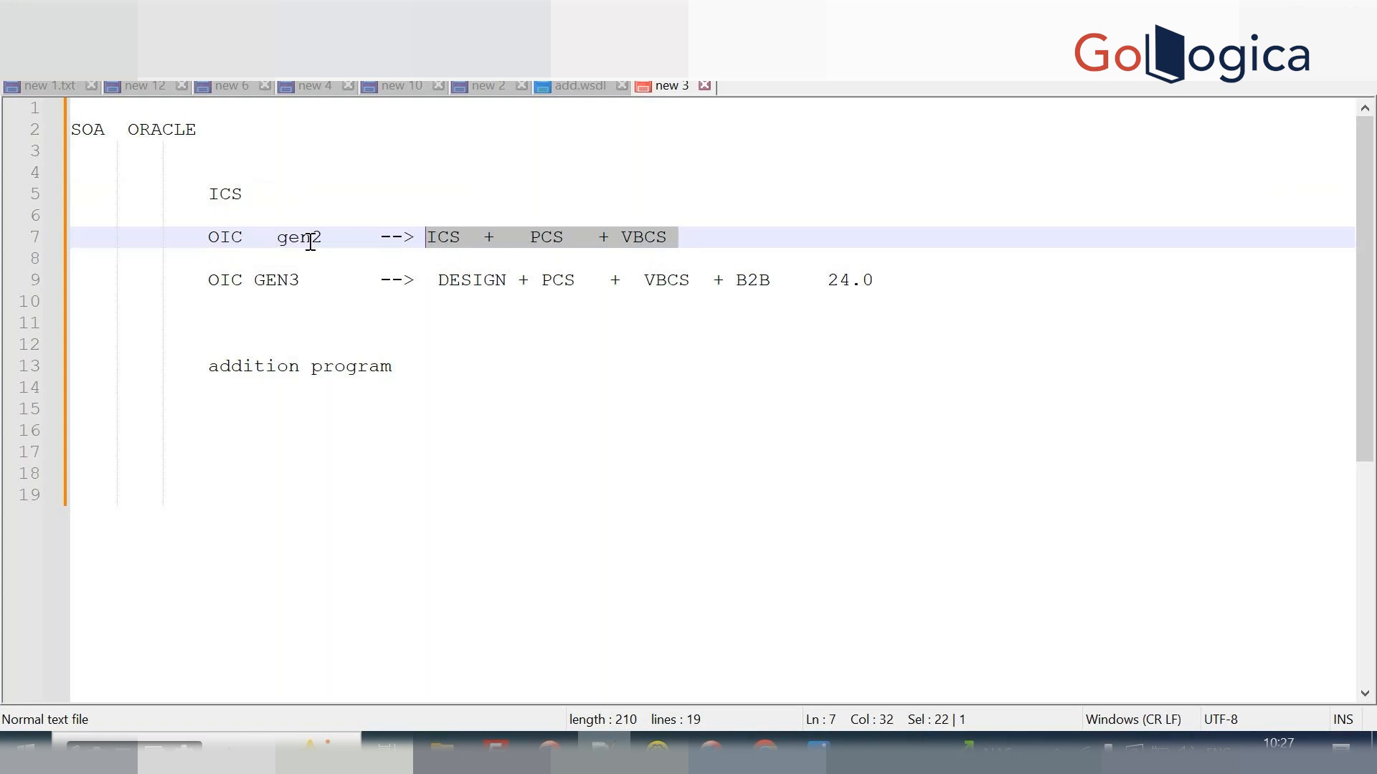
Compare the OIC gen2 and OIC GEN3 lines by highlighting OIC, ICS, DESIGN, B2B and the 24.0 version.
double_click(235, 240)
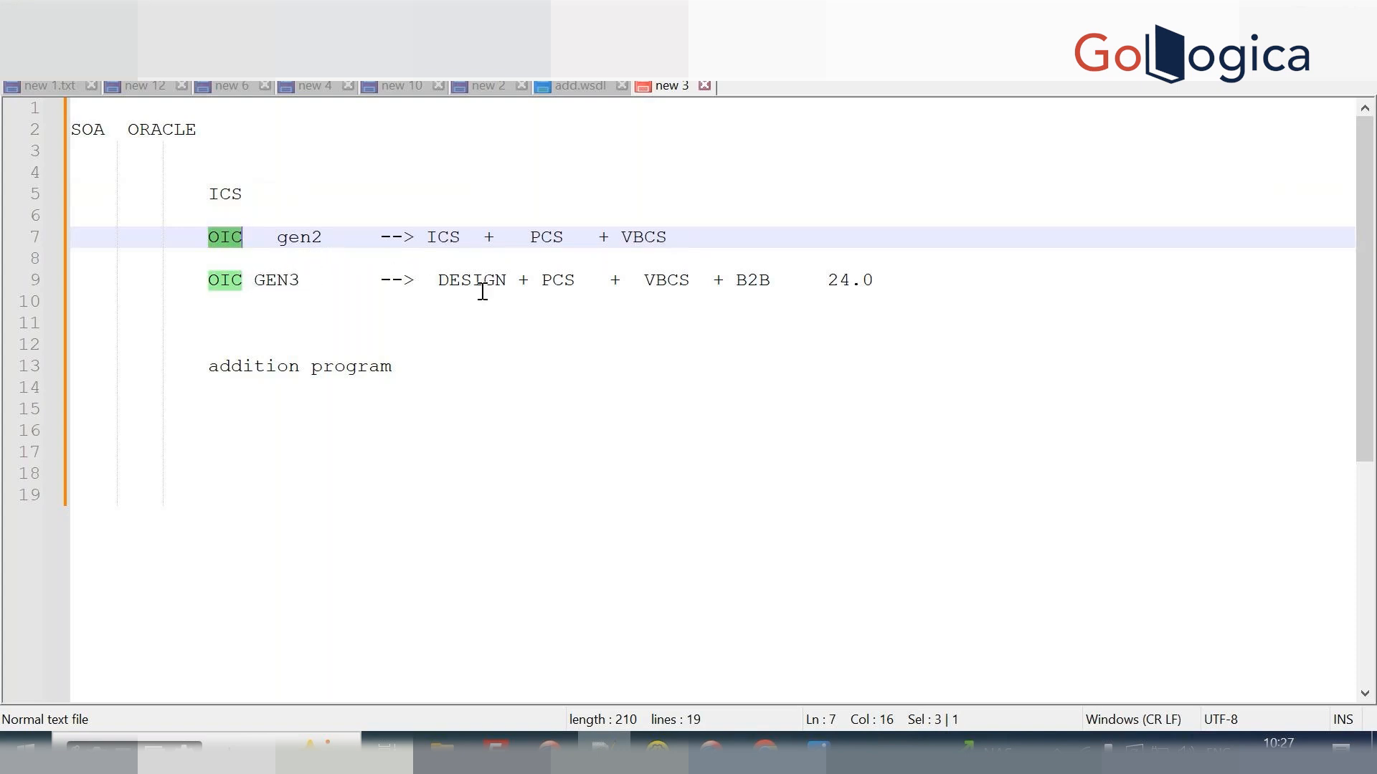
double_click(444, 236)
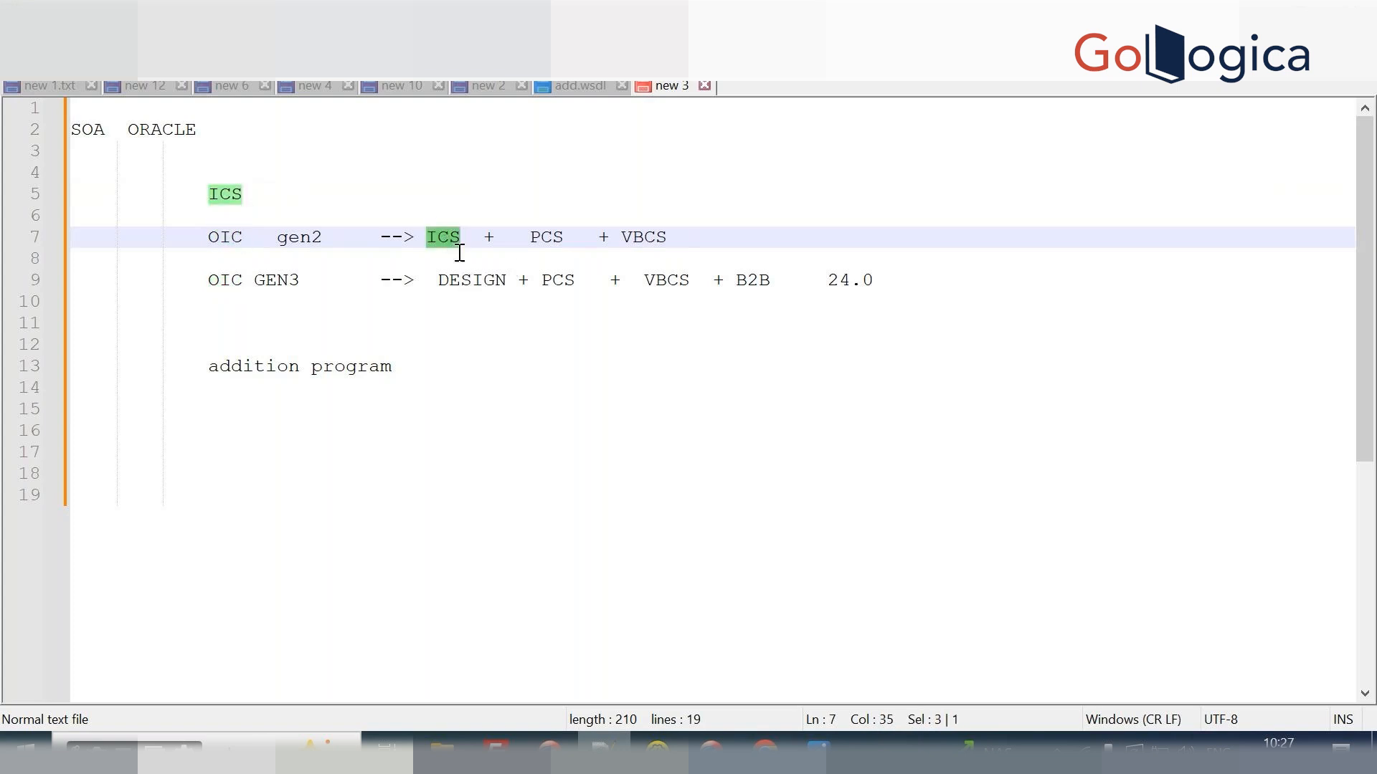
double_click(479, 280)
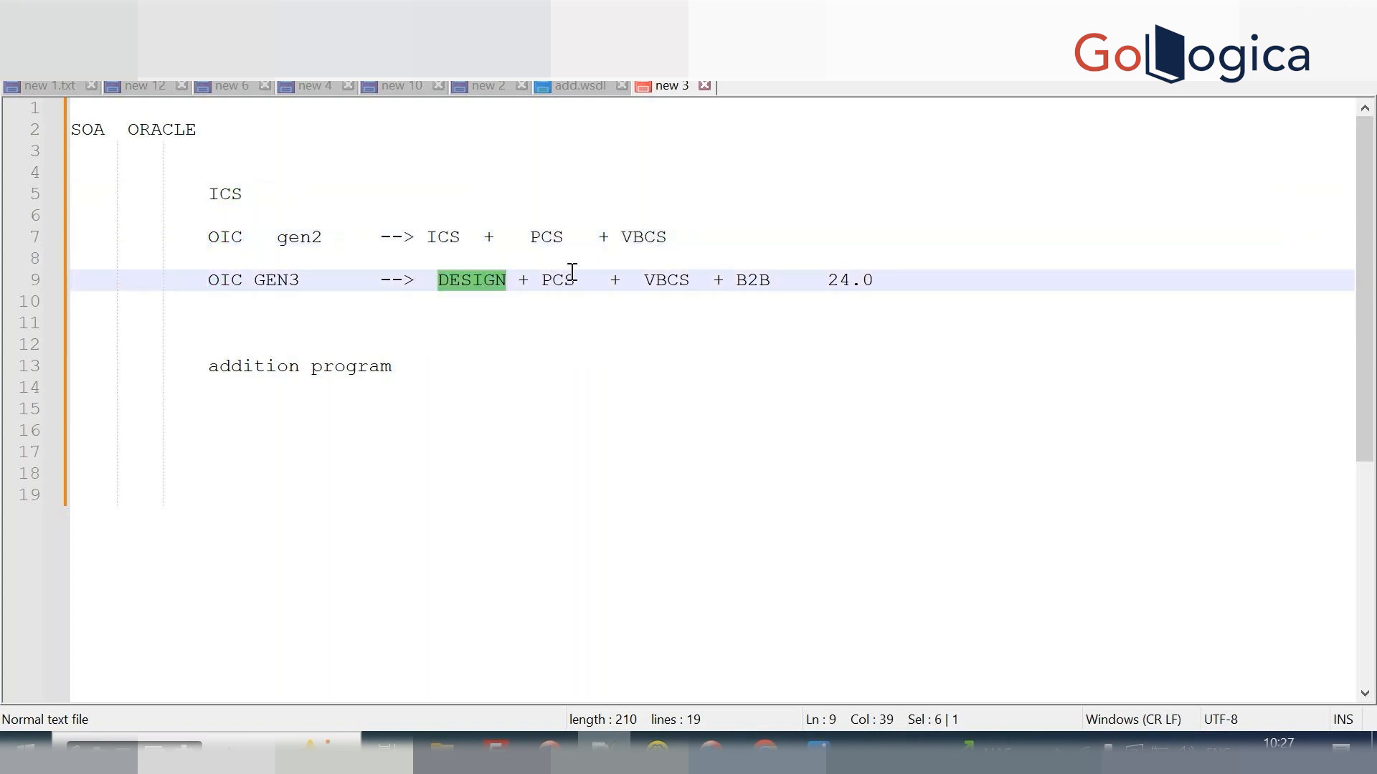
double_click(753, 279)
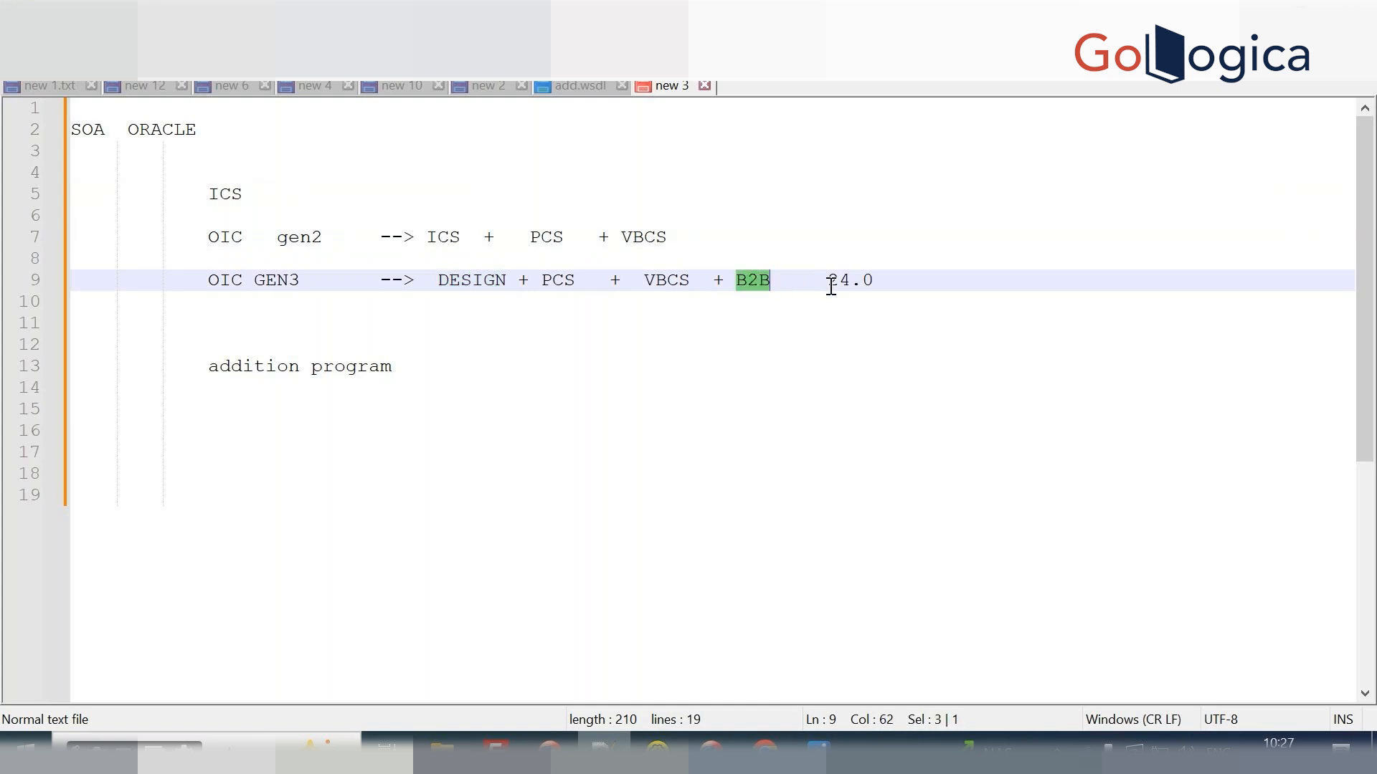
left_click_drag(831, 286, 901, 277)
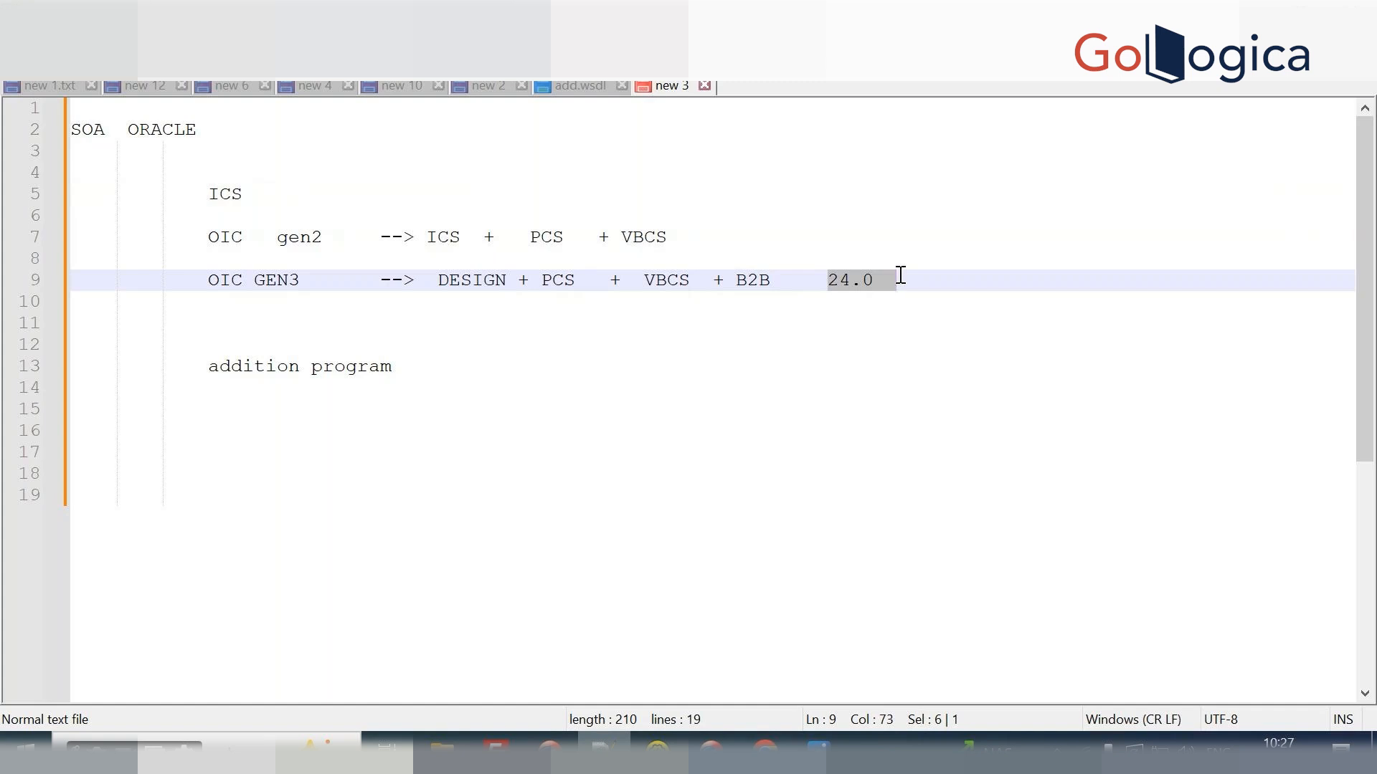
left_click(901, 277)
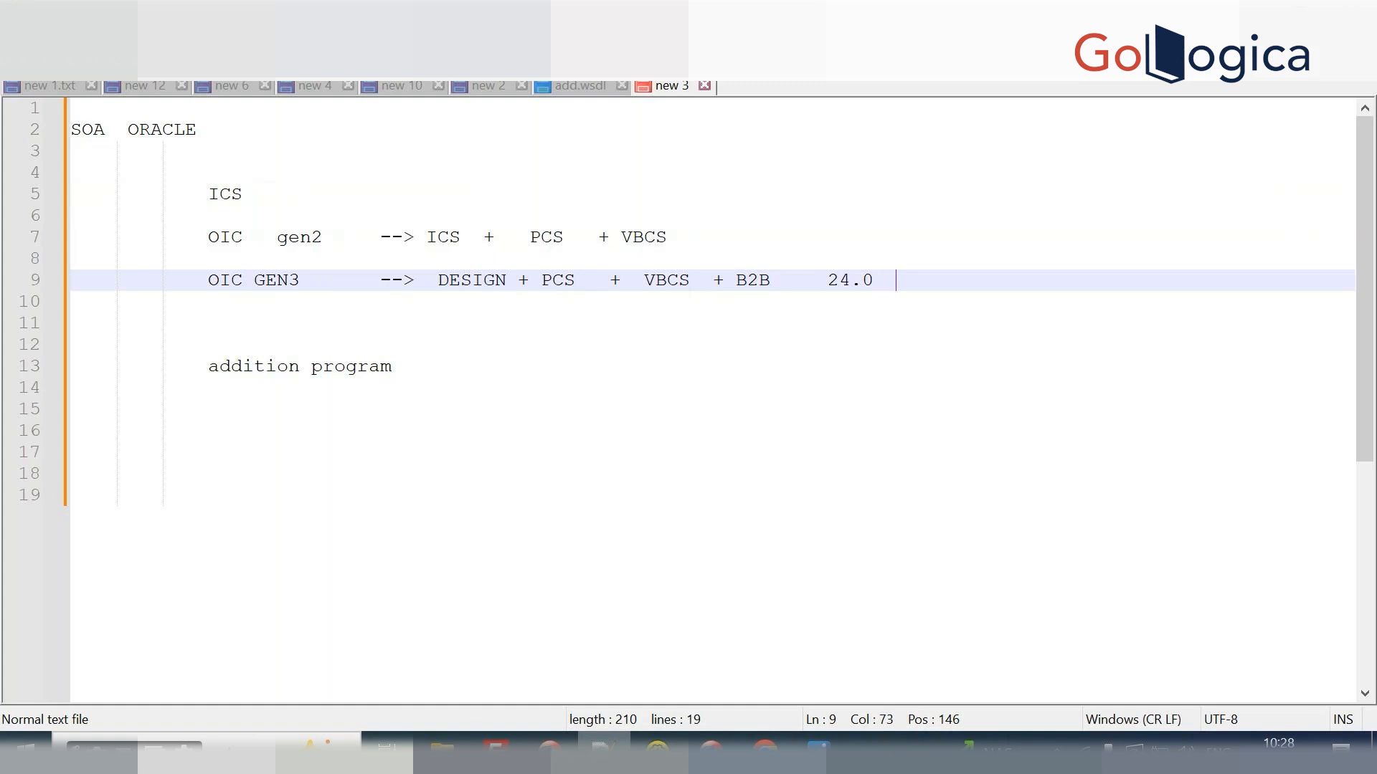
Switch to Oracle Integration in the browser, view its Home page and open the Design area.
left_click(765, 751)
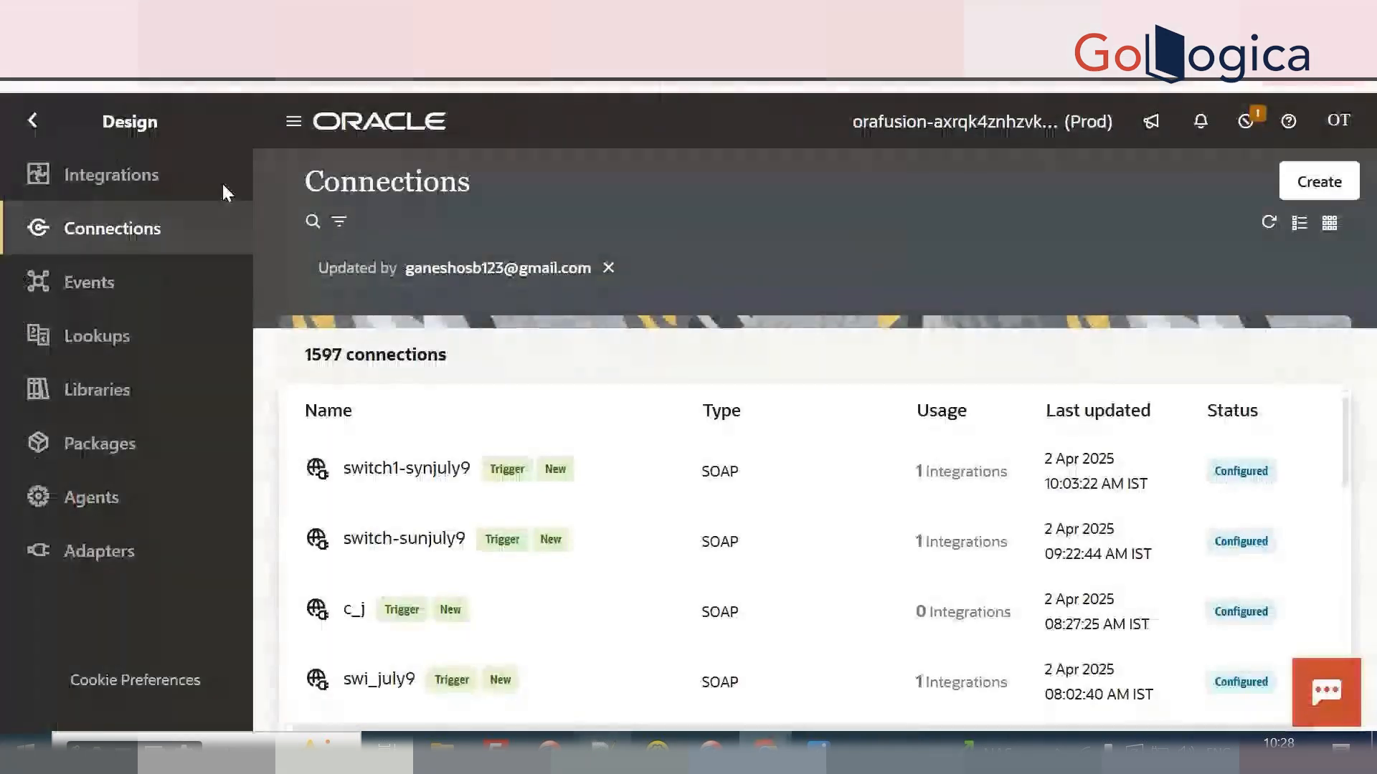
left_click(37, 122)
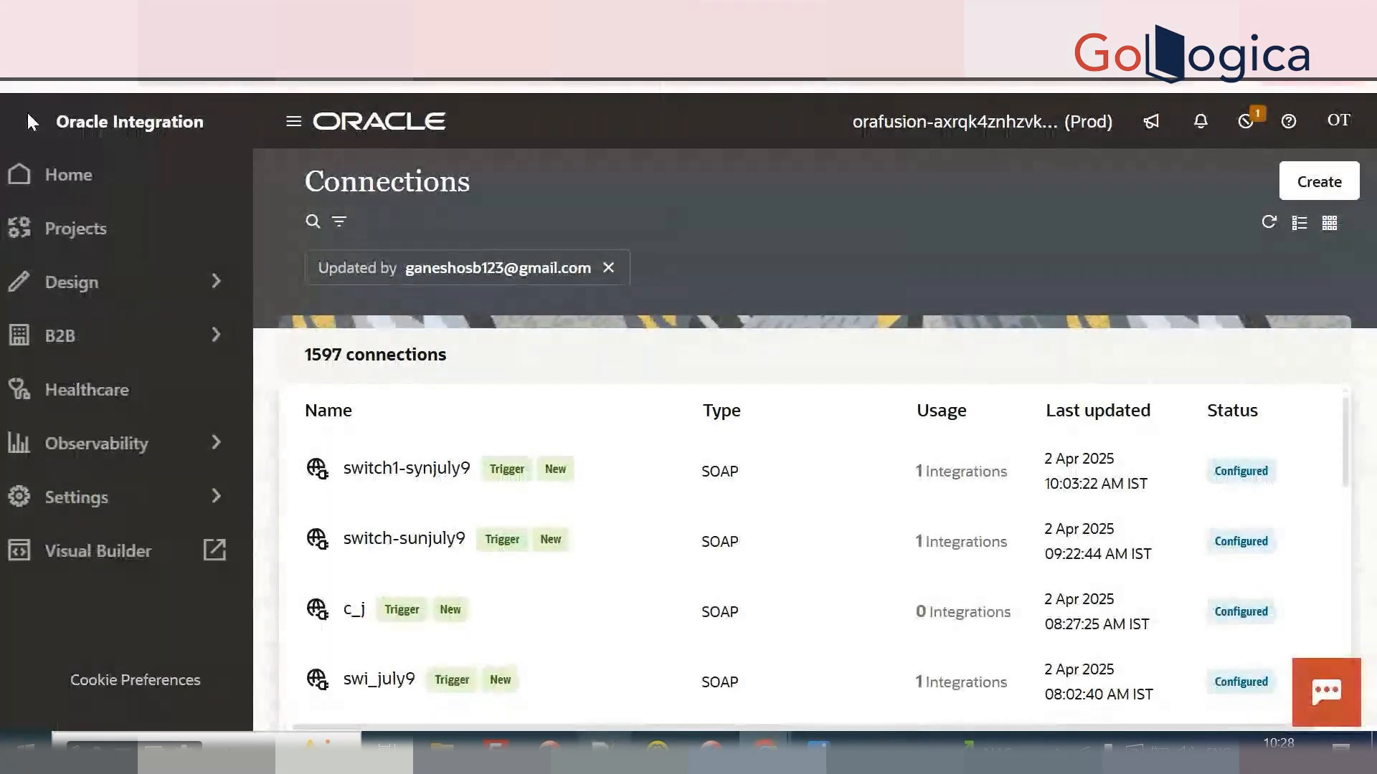
left_click(93, 180)
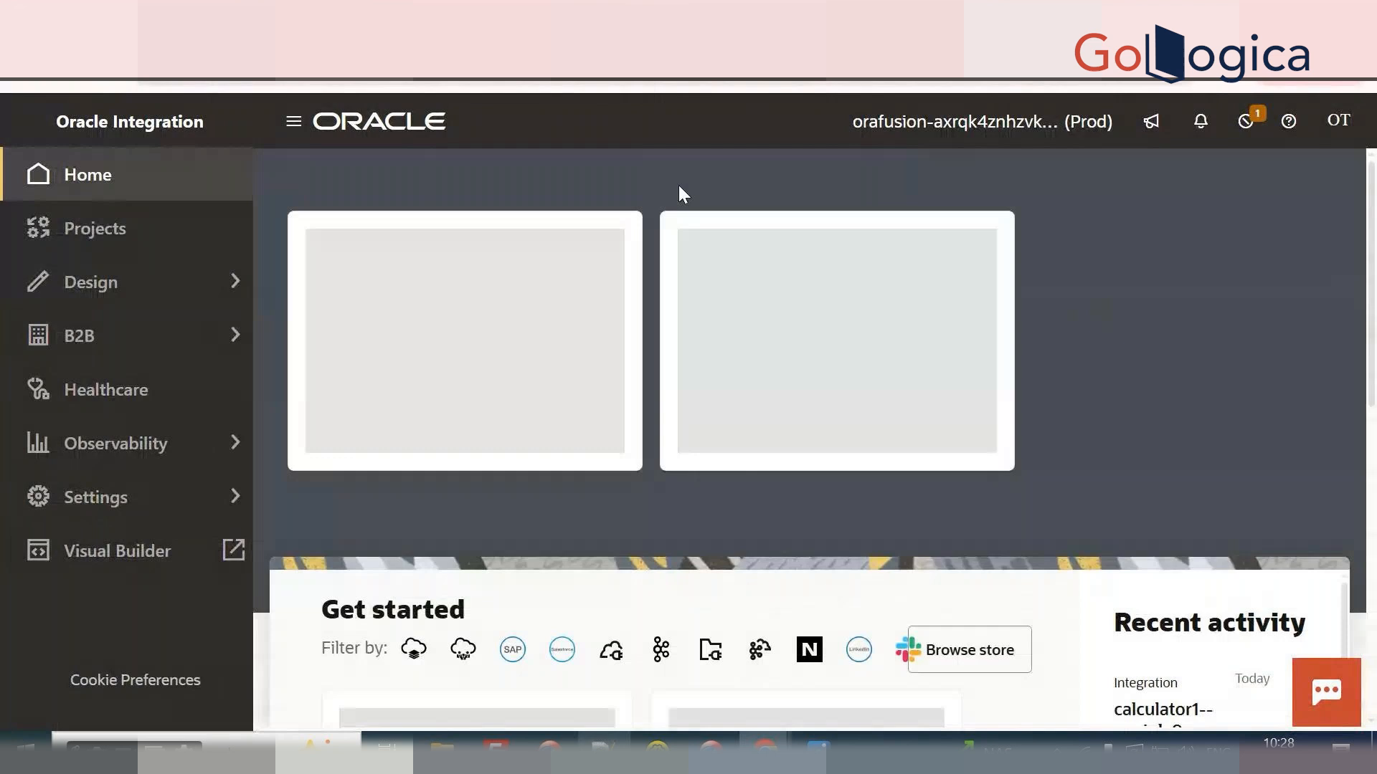
left_click(293, 121)
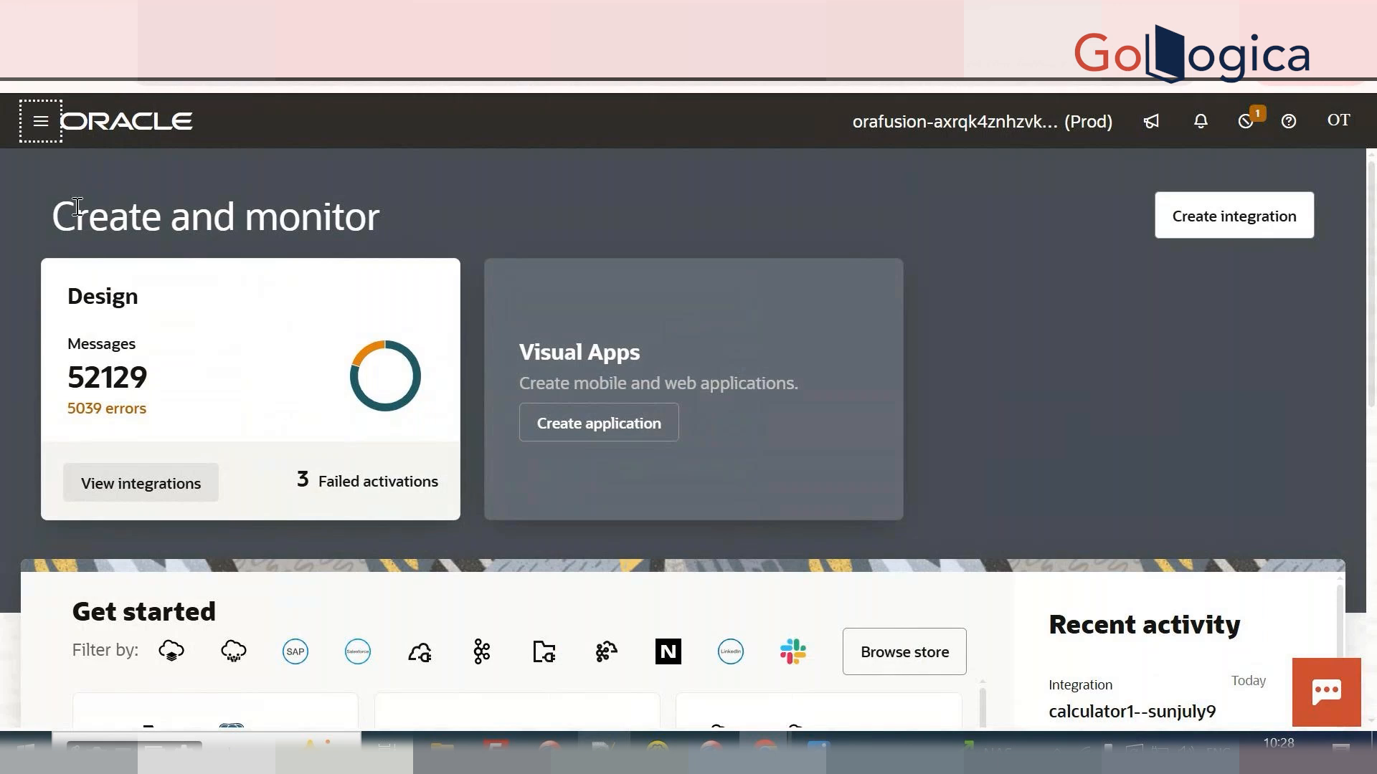
left_click(41, 124)
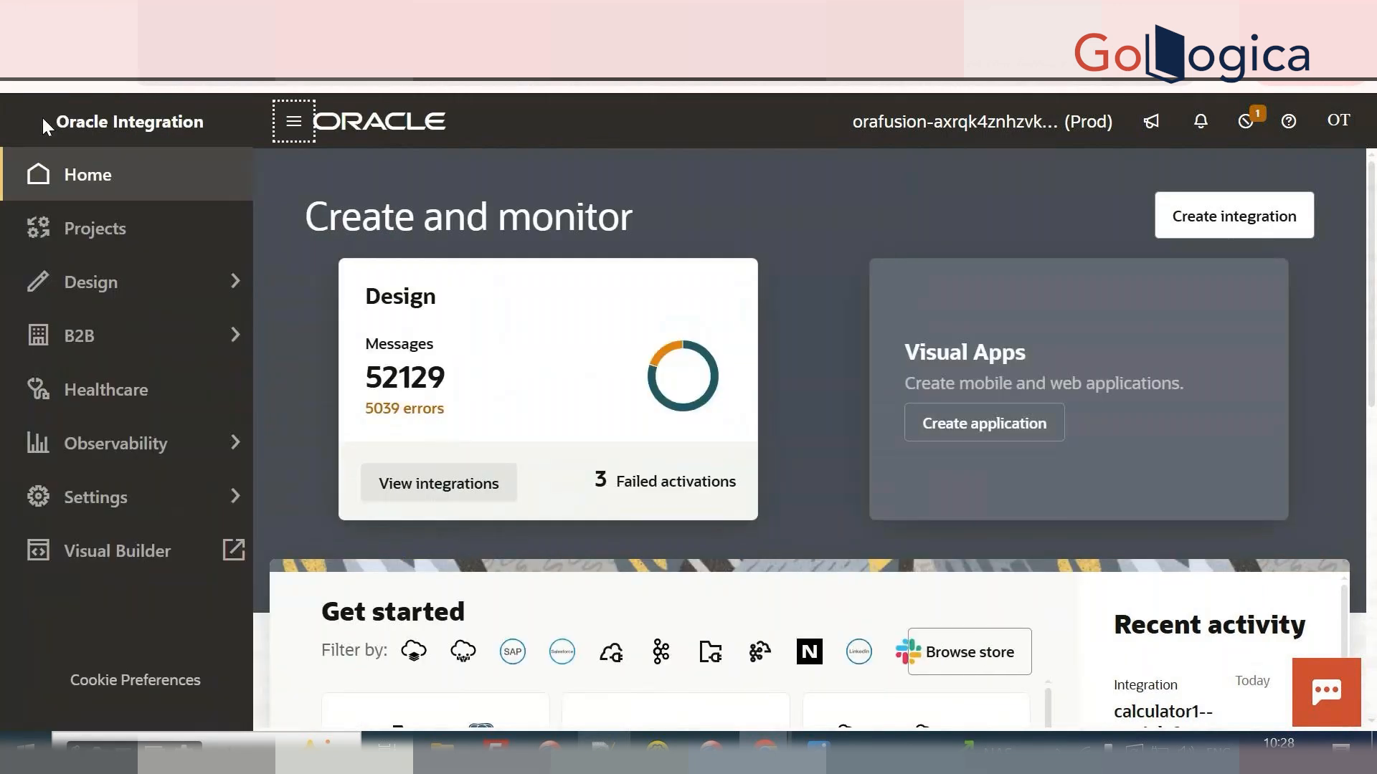
left_click(89, 286)
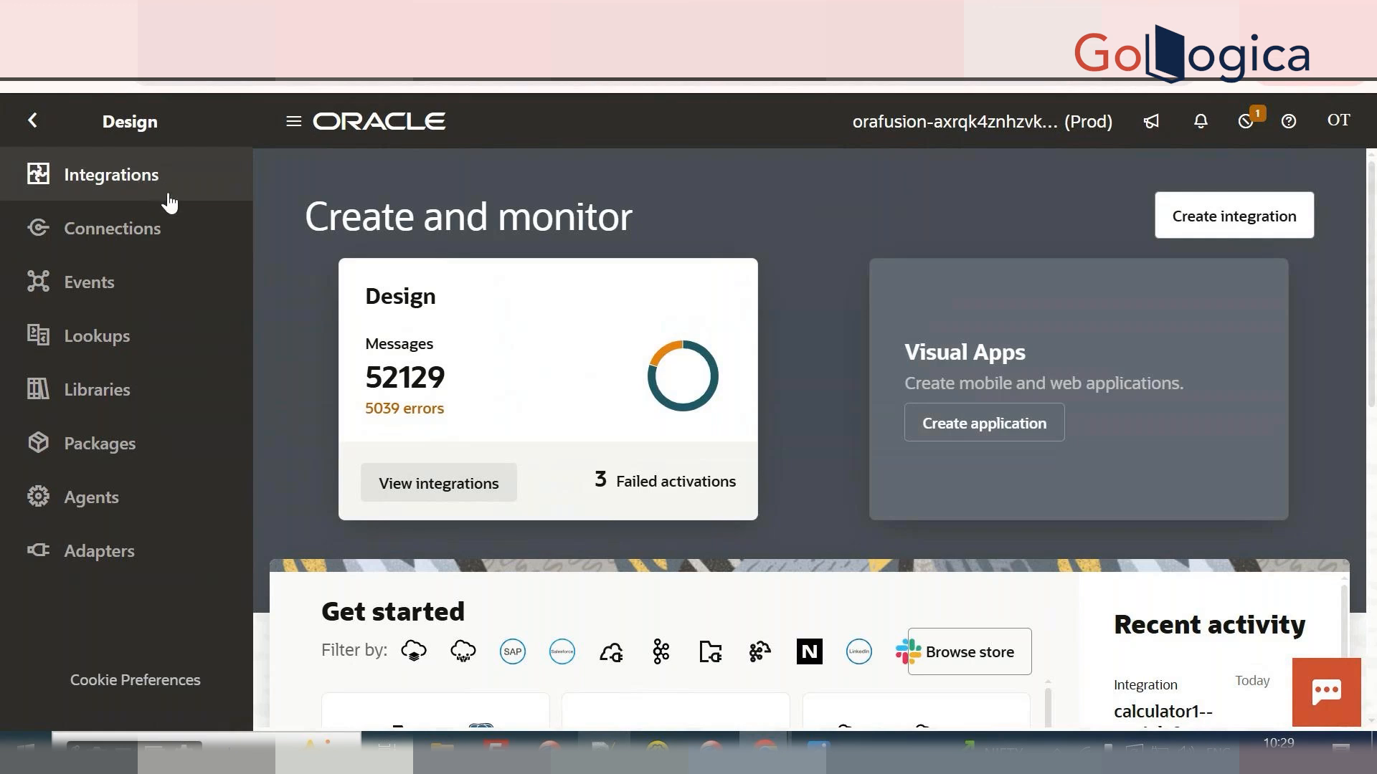
left_click(159, 229)
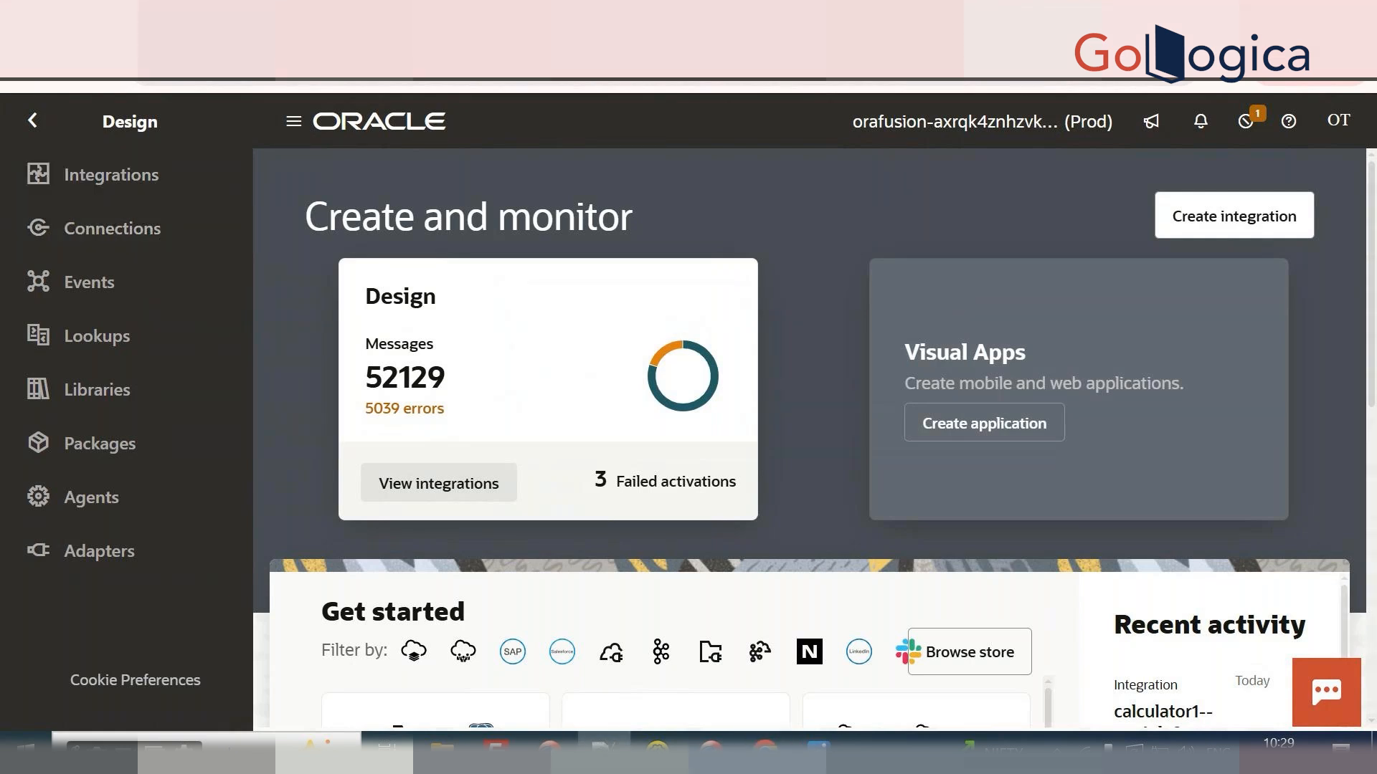
Return to the notes in Notepad++ and change "addition program" on line 13 to "addition project".
left_click(604, 749)
left_click(483, 446)
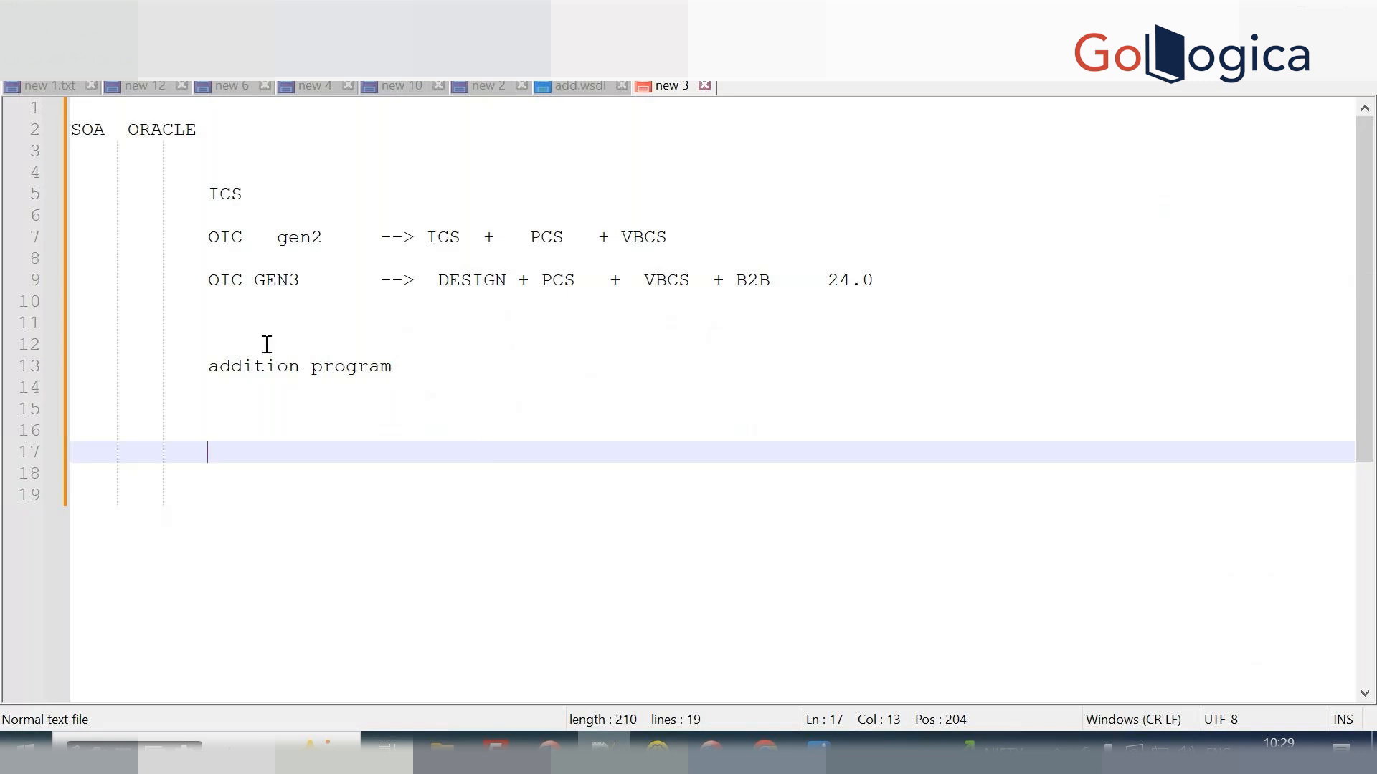
double_click(244, 367)
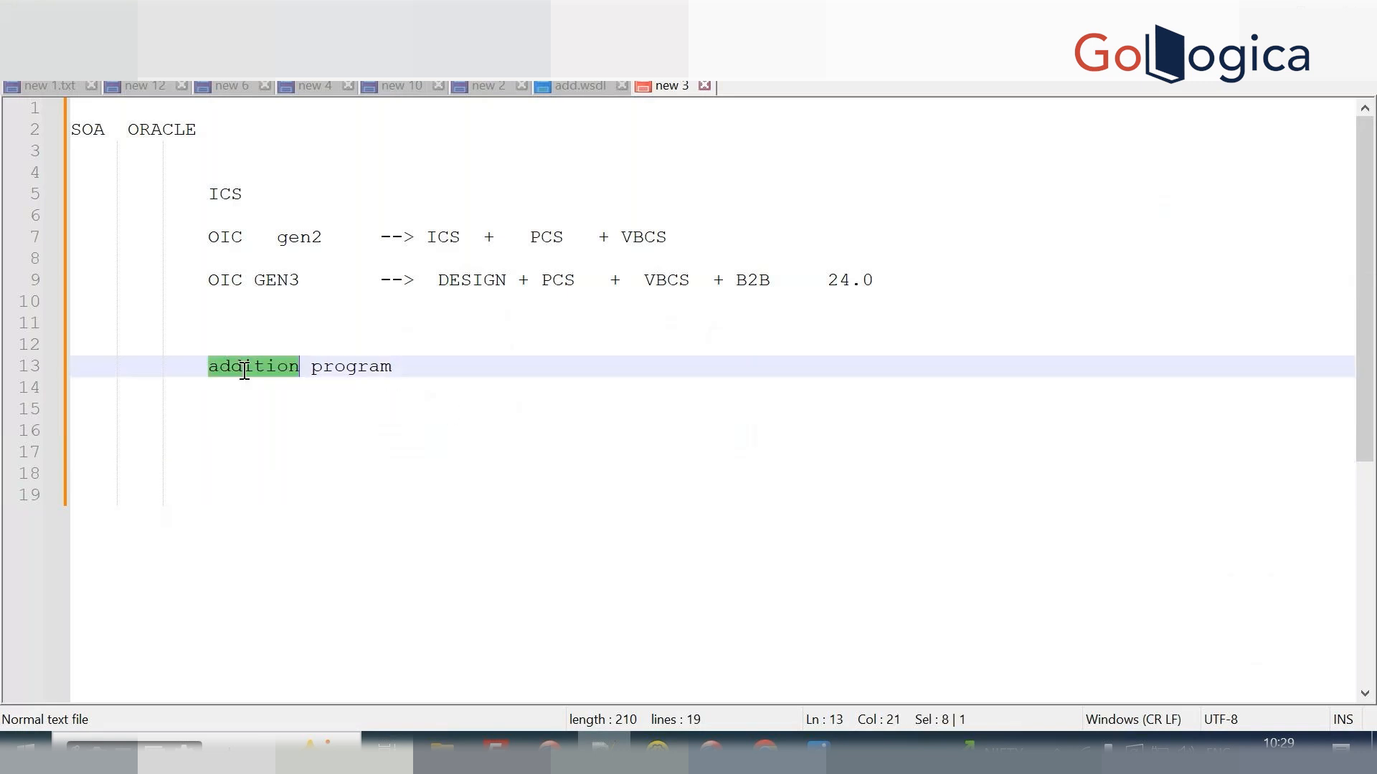
left_click(251, 412)
double_click(357, 367)
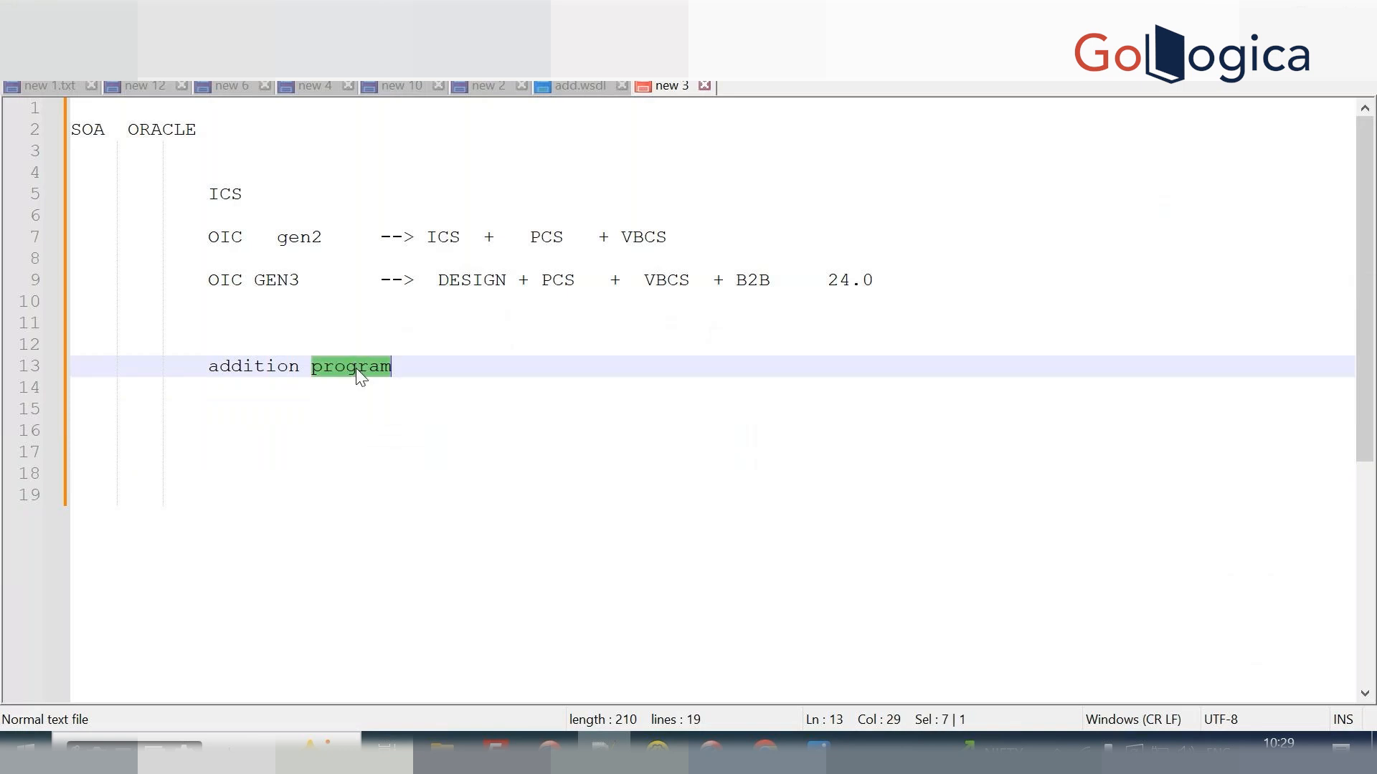
type("project")
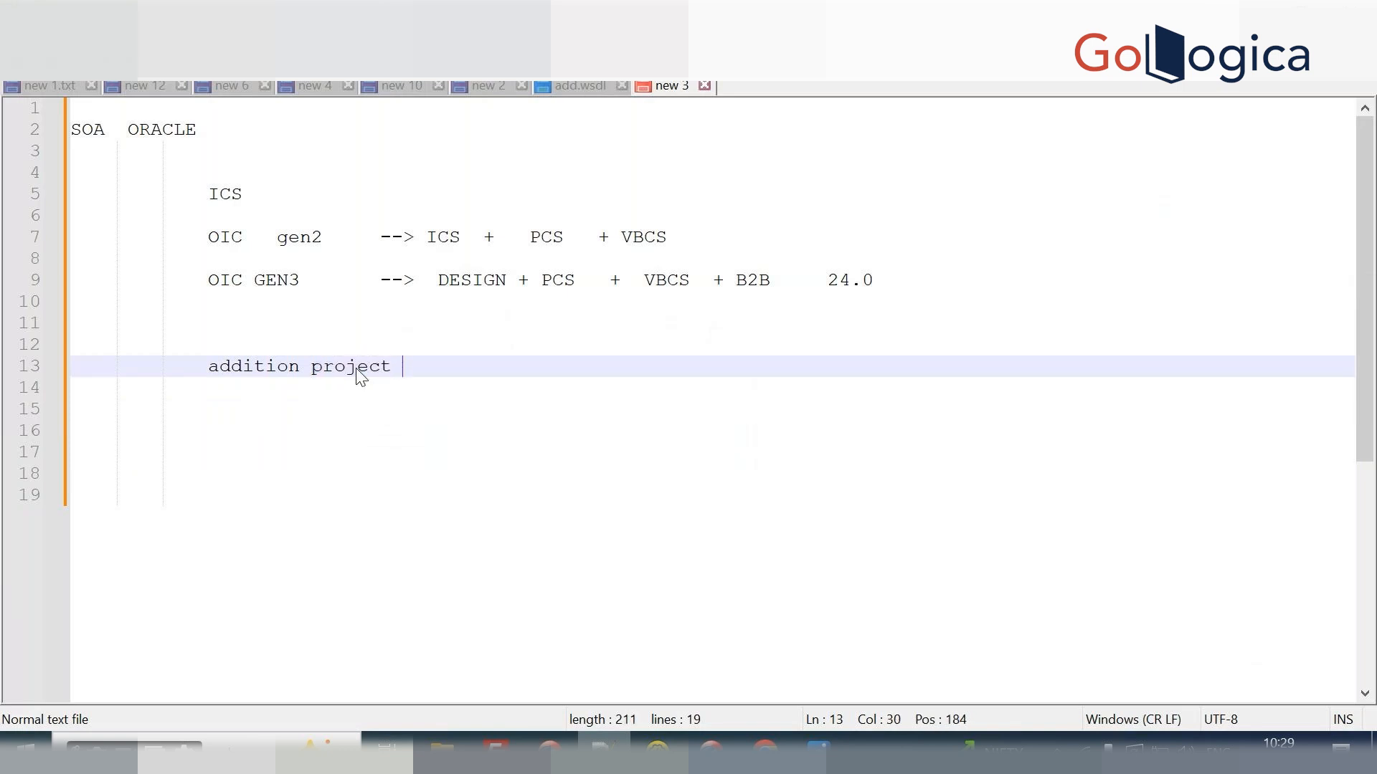
Write "SOAP webservice" on line 16 below the addition project heading, indented six tab stops.
key("Return")
key("Return")
key("Return")
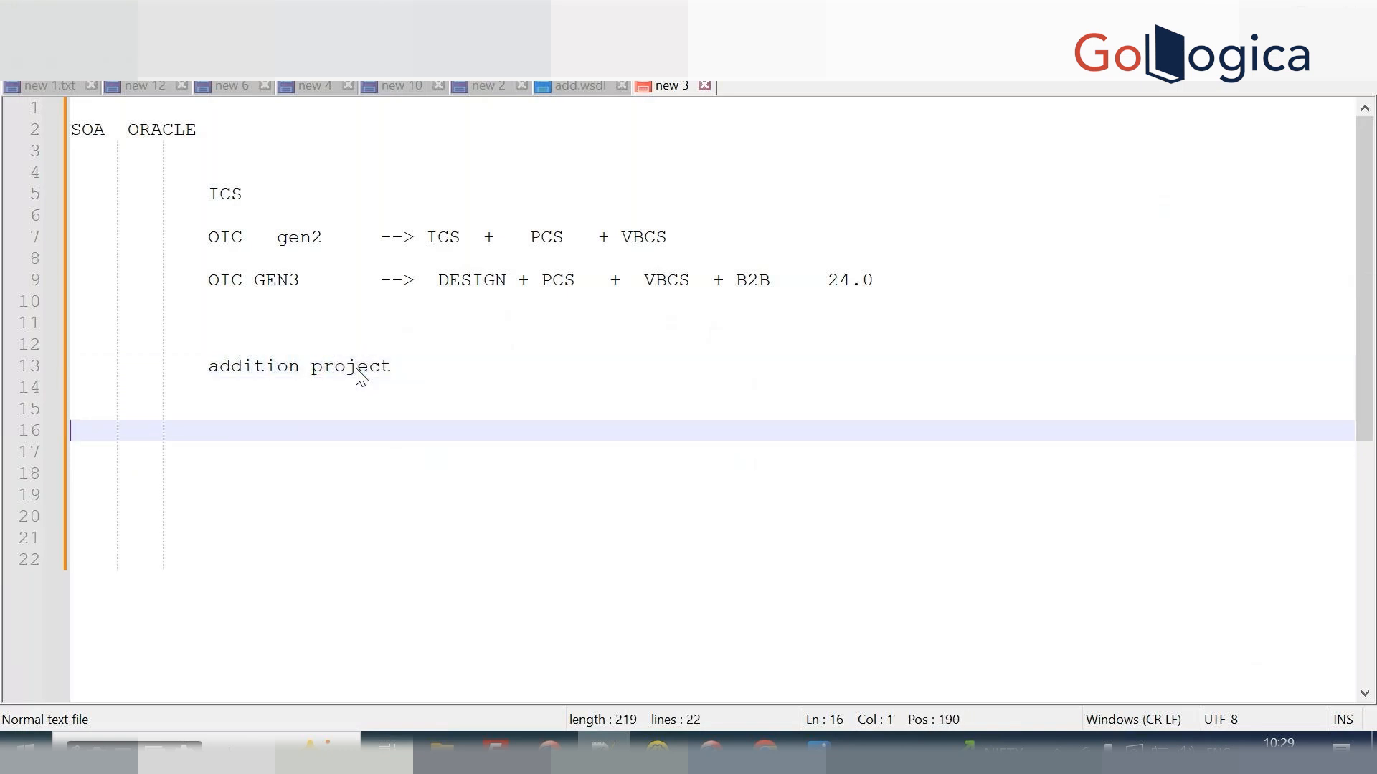
key("Tab")
key("Tab")
key("Tab")
key("Tab")
key("Tab")
key("Tab")
type("SO")
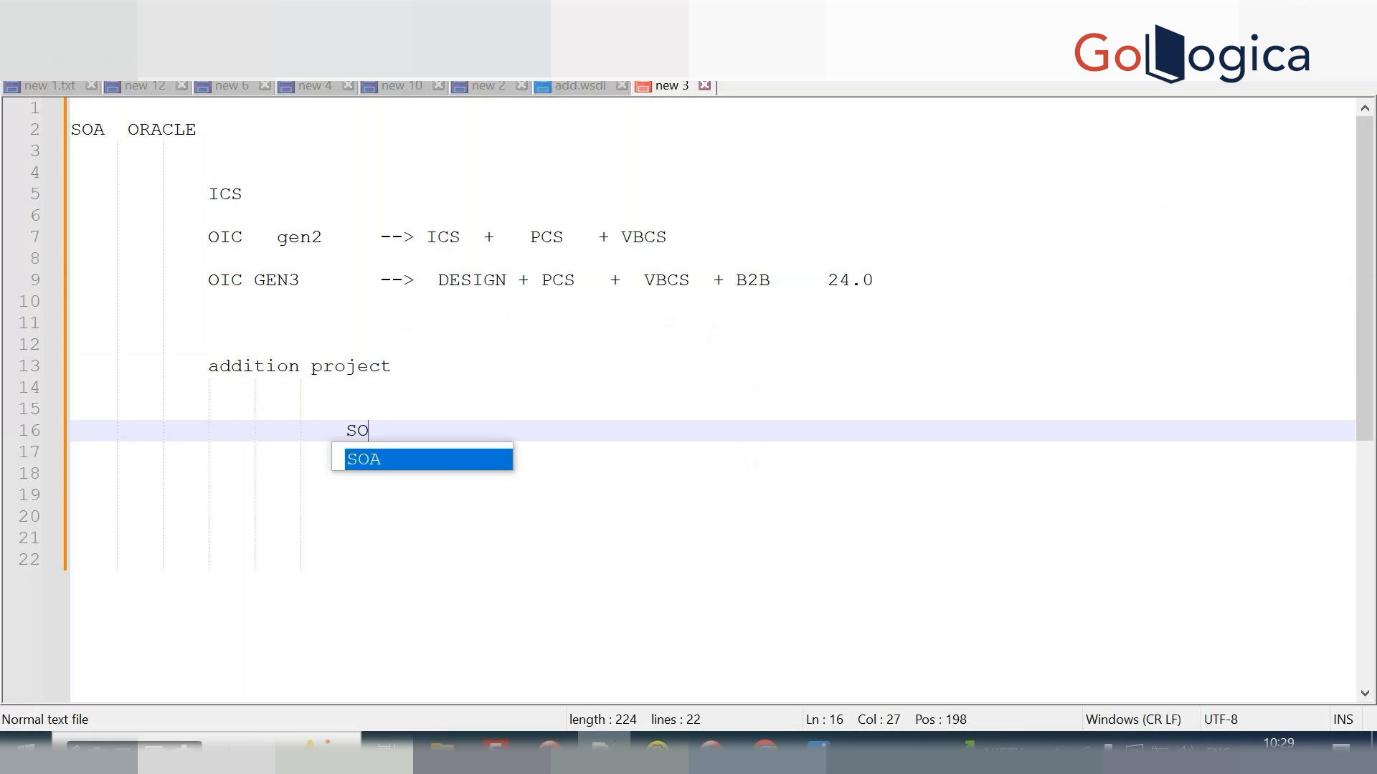
type("AP web")
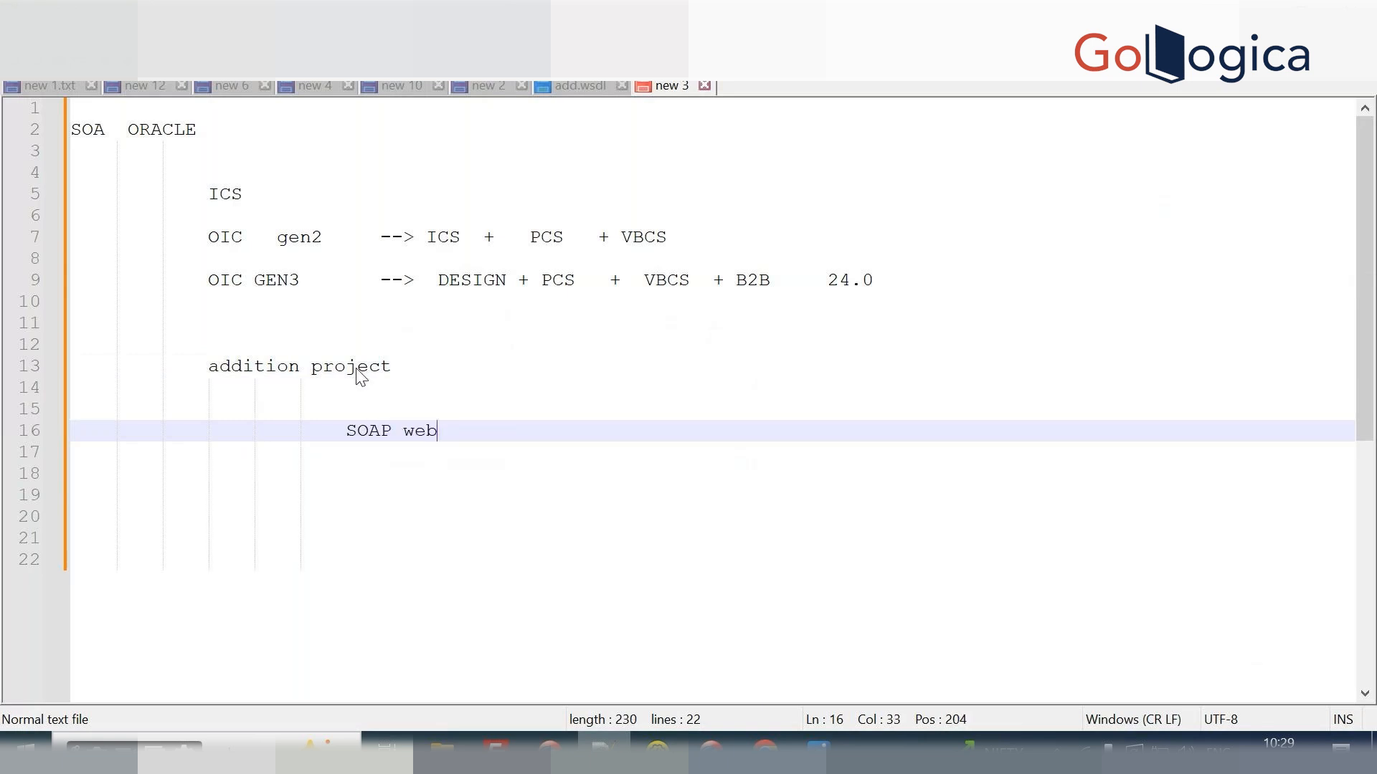
type("service")
List X on line 18, Y on line 20 and Z on line 25, aligned beneath the SOAP webservice entry.
key("Return")
key("Return")
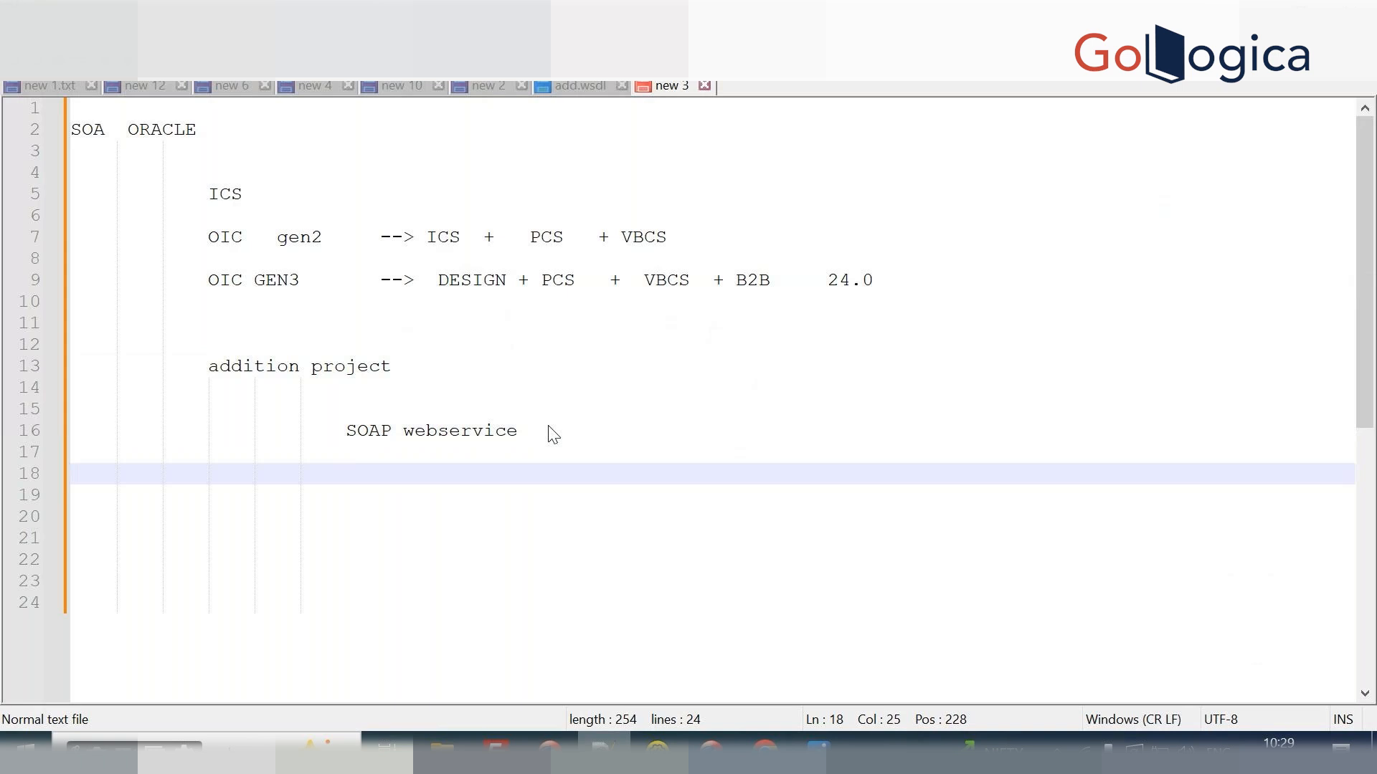
type("X")
key("Return")
key("Return")
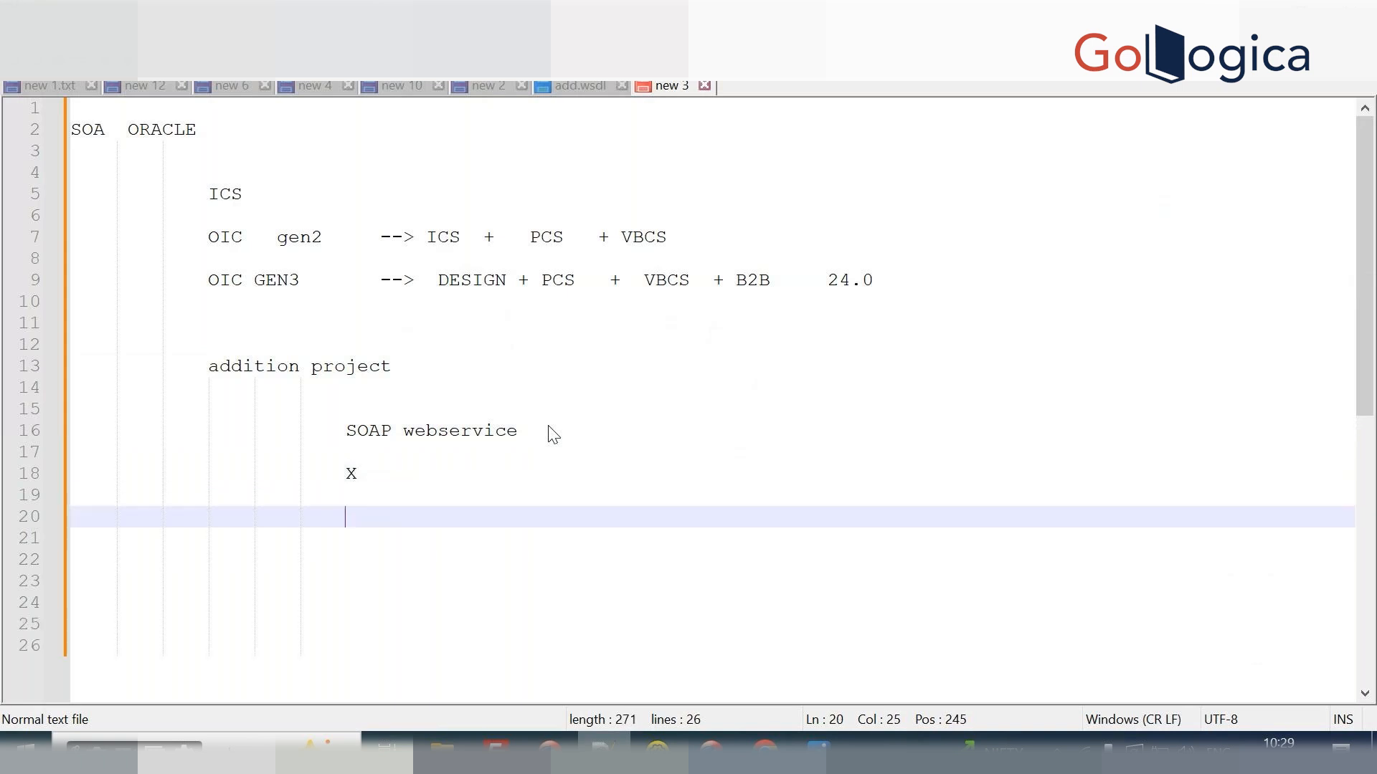
type("Y")
key("Return")
key("Return")
key("Return")
key("Return")
key("Return")
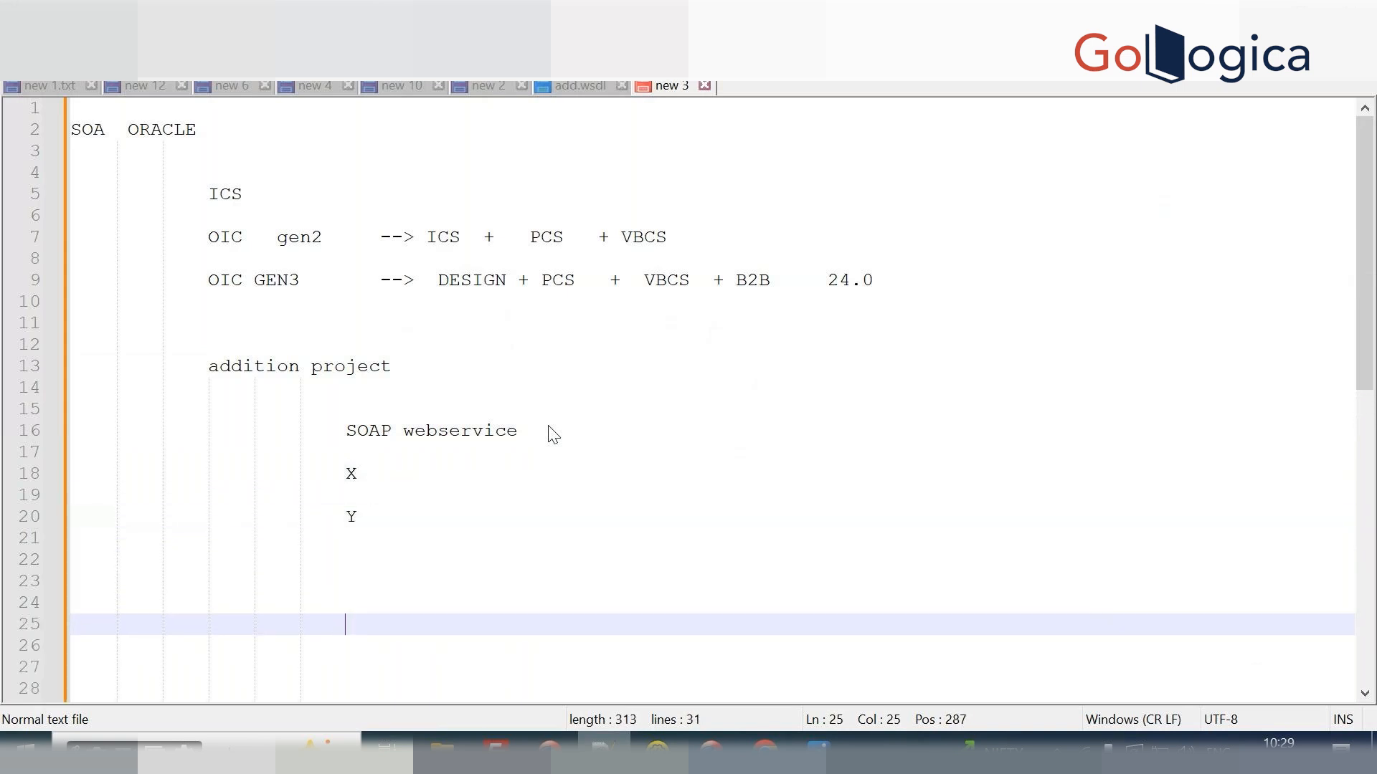
type("Z")
Examine add.wsdl, highlighting the process element with inputs A and B and the processResponse element with output C.
left_click(582, 87)
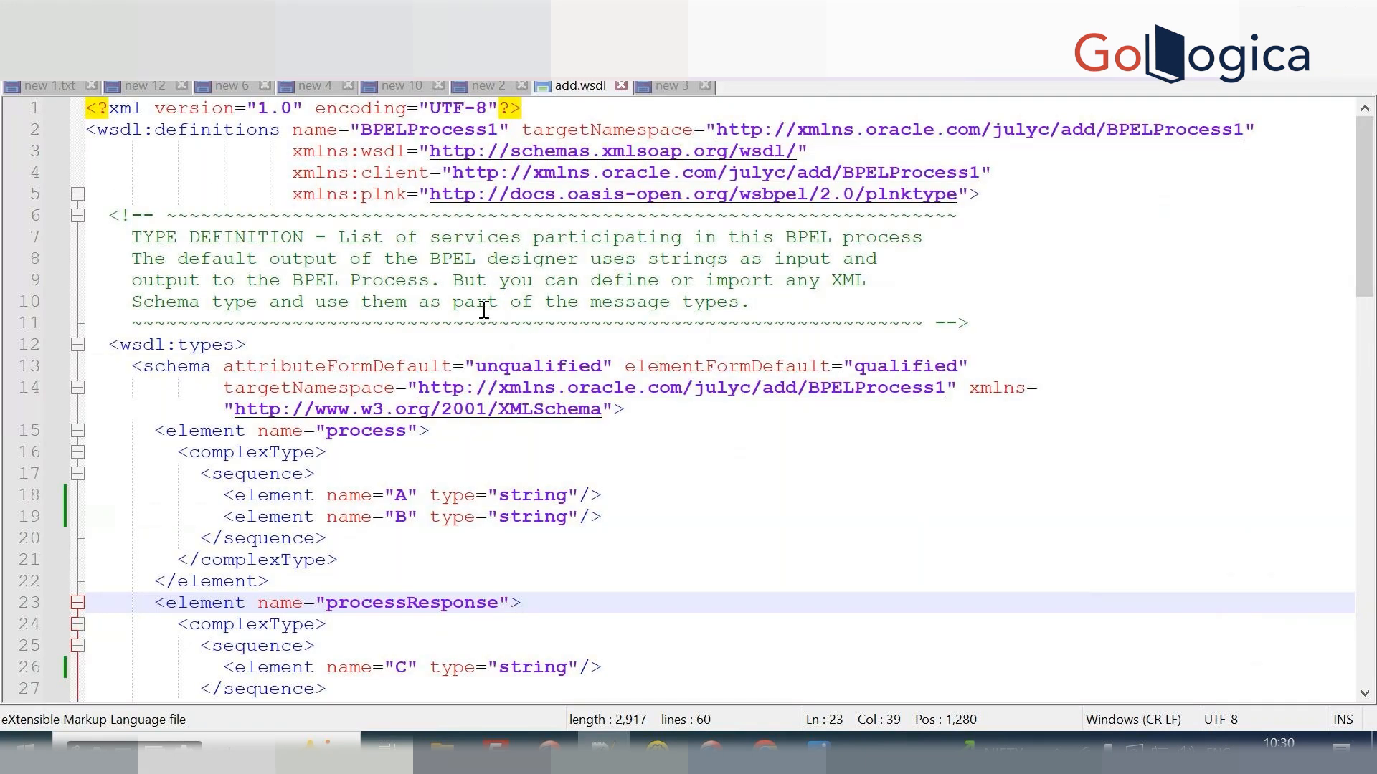
scroll(484, 310, "down", 4)
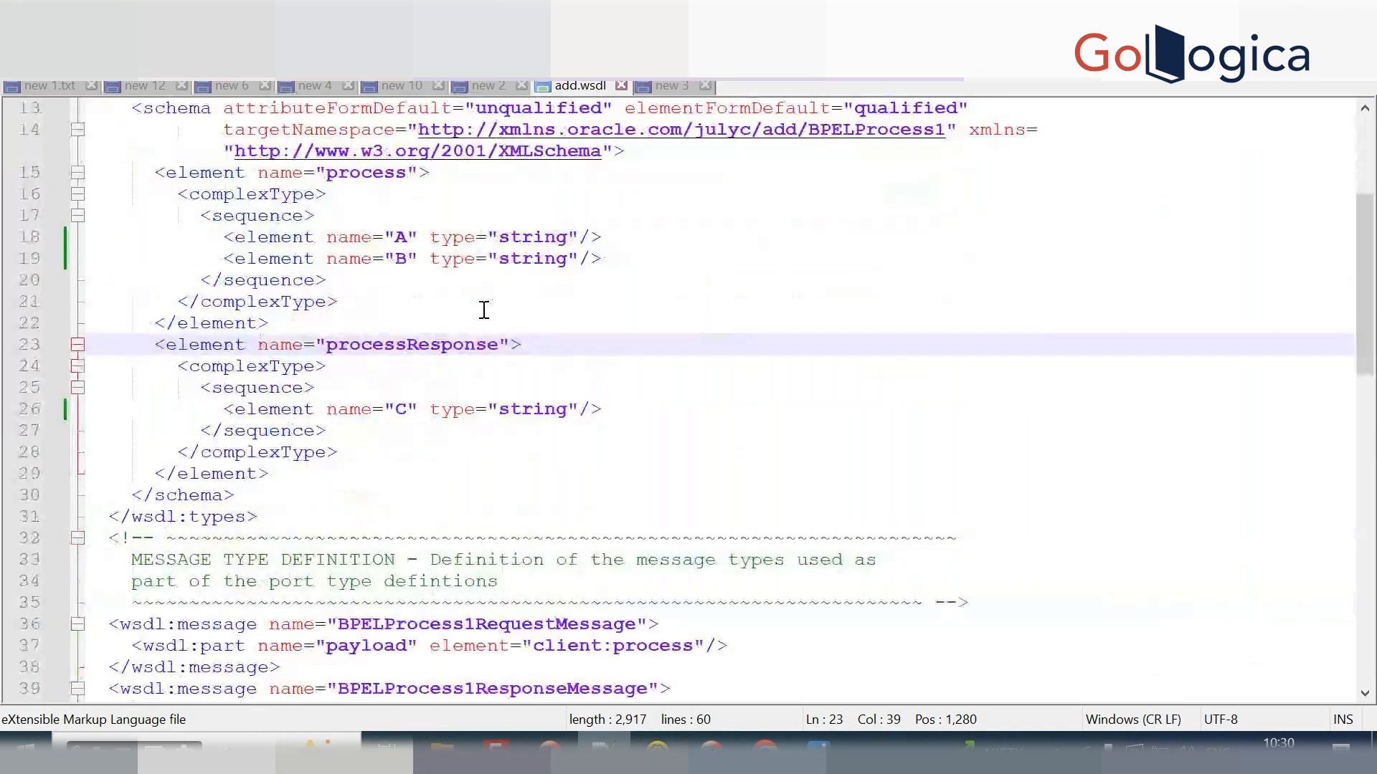
scroll(484, 310, "up", 4)
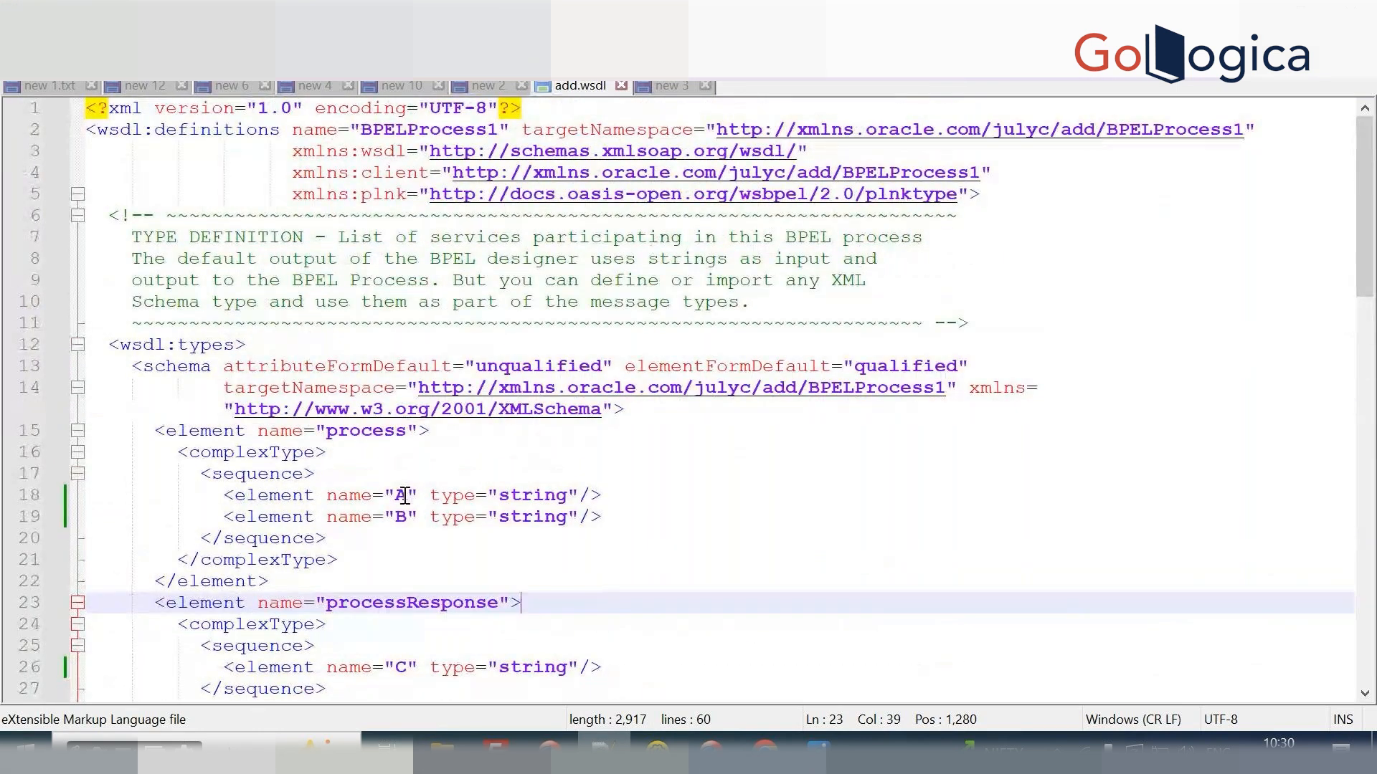
left_click(406, 495)
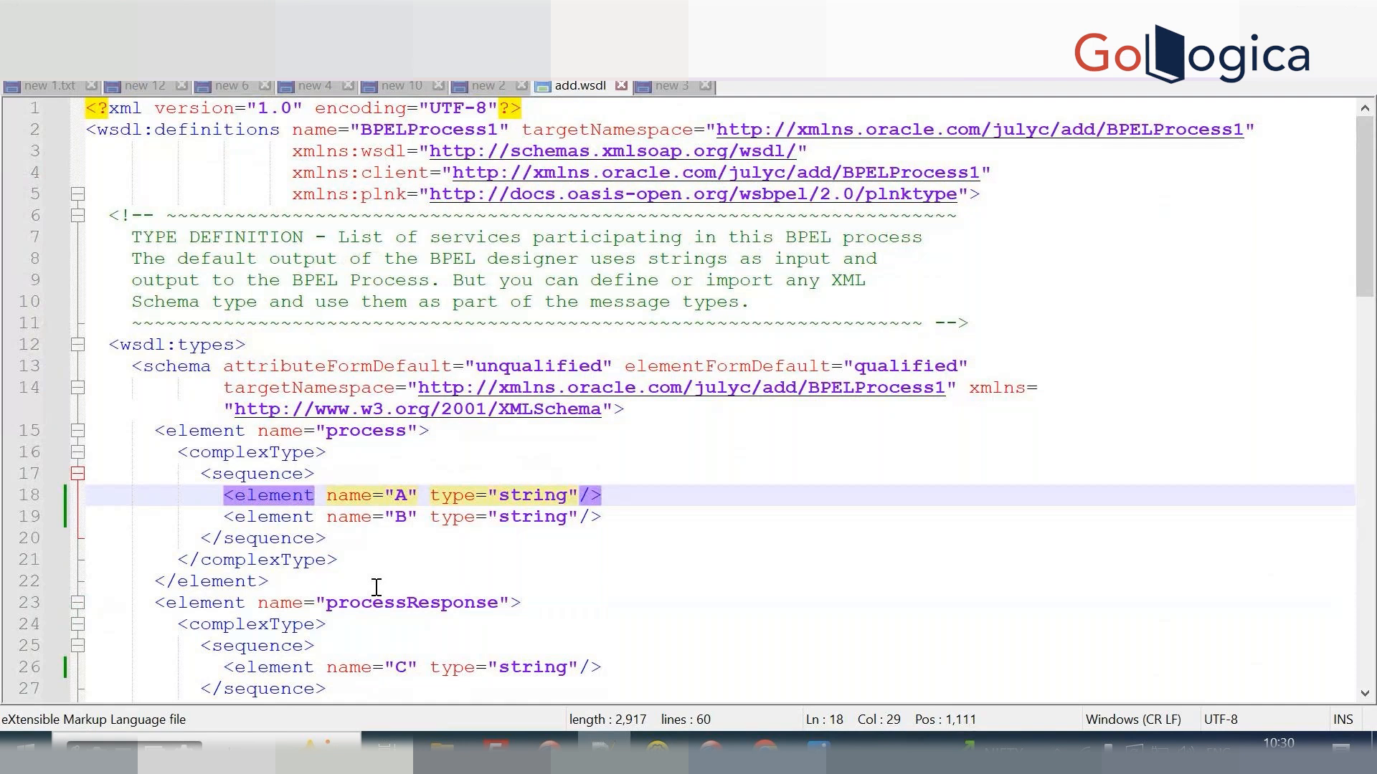
double_click(383, 432)
scroll(388, 438, "down", 3)
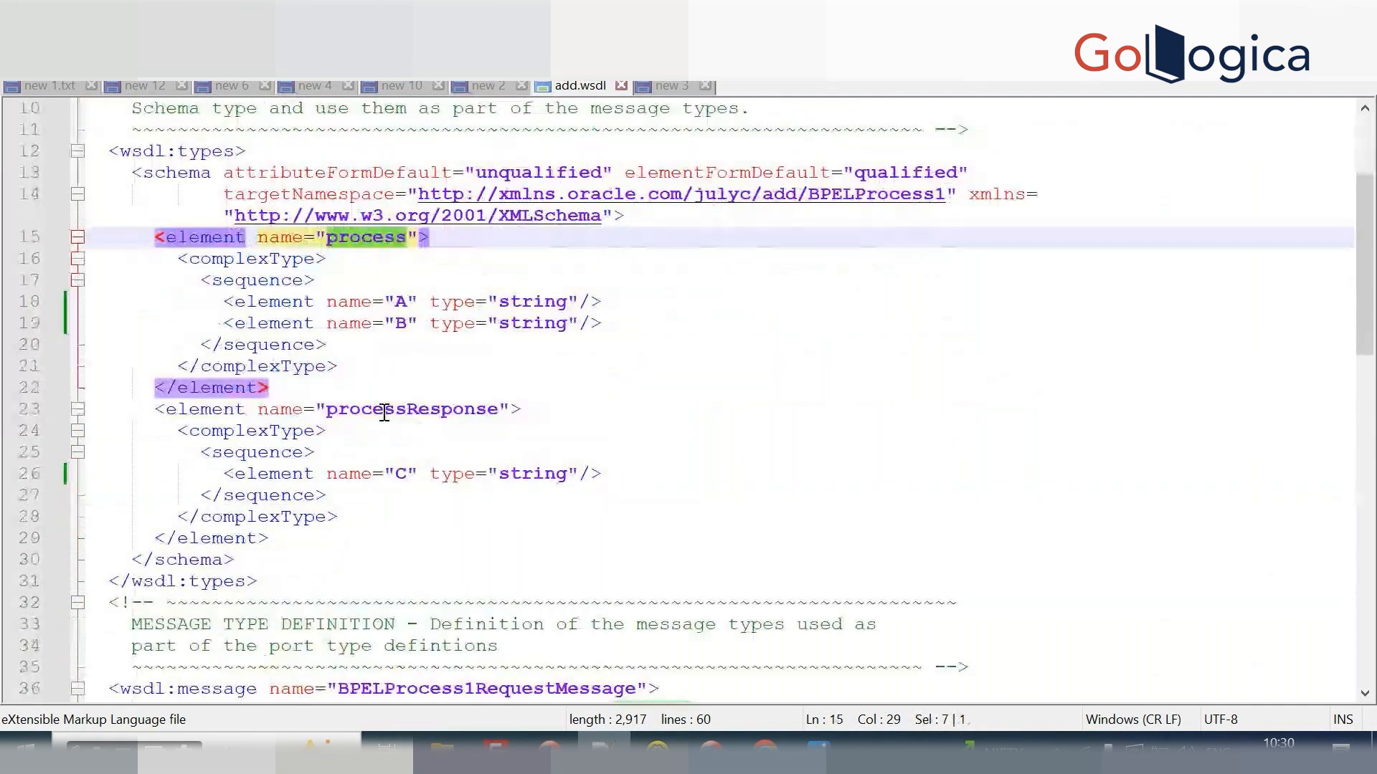
double_click(385, 411)
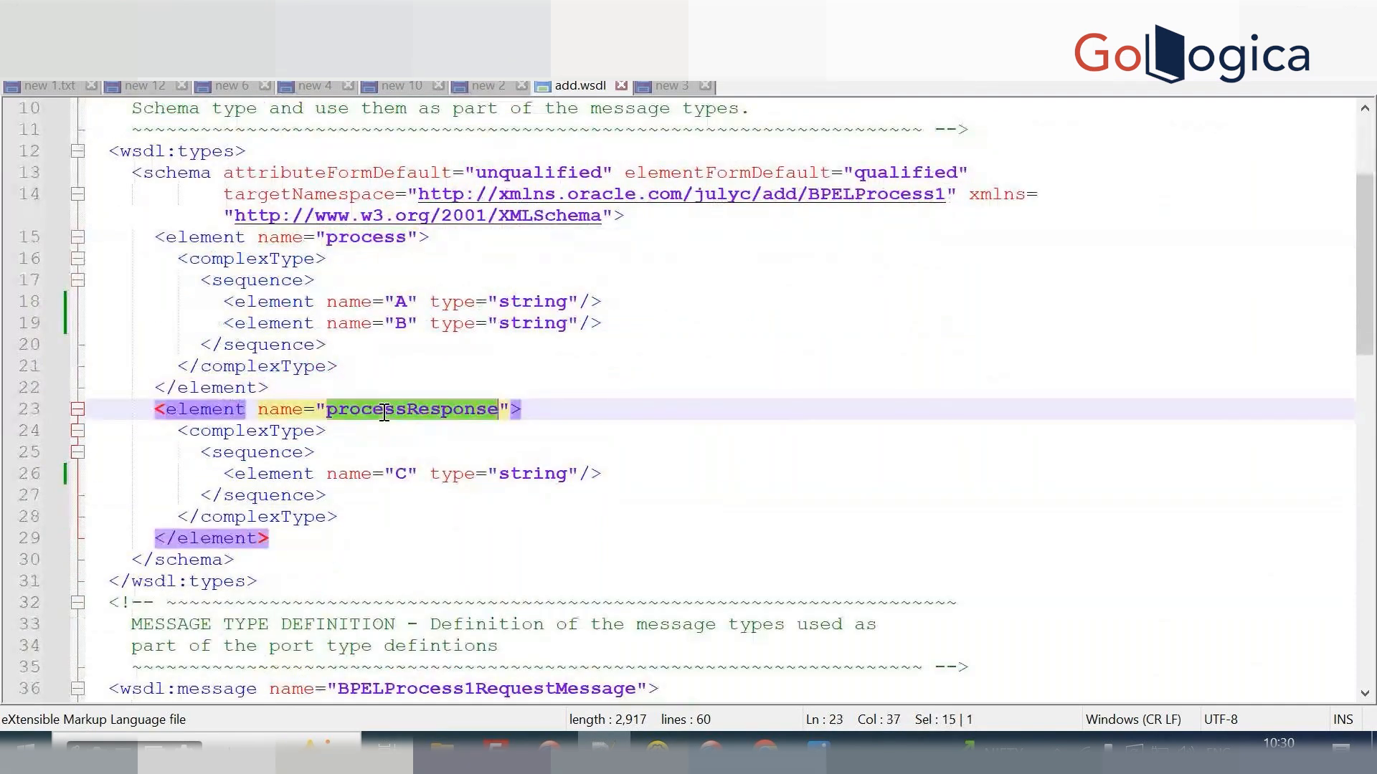
left_click(405, 473)
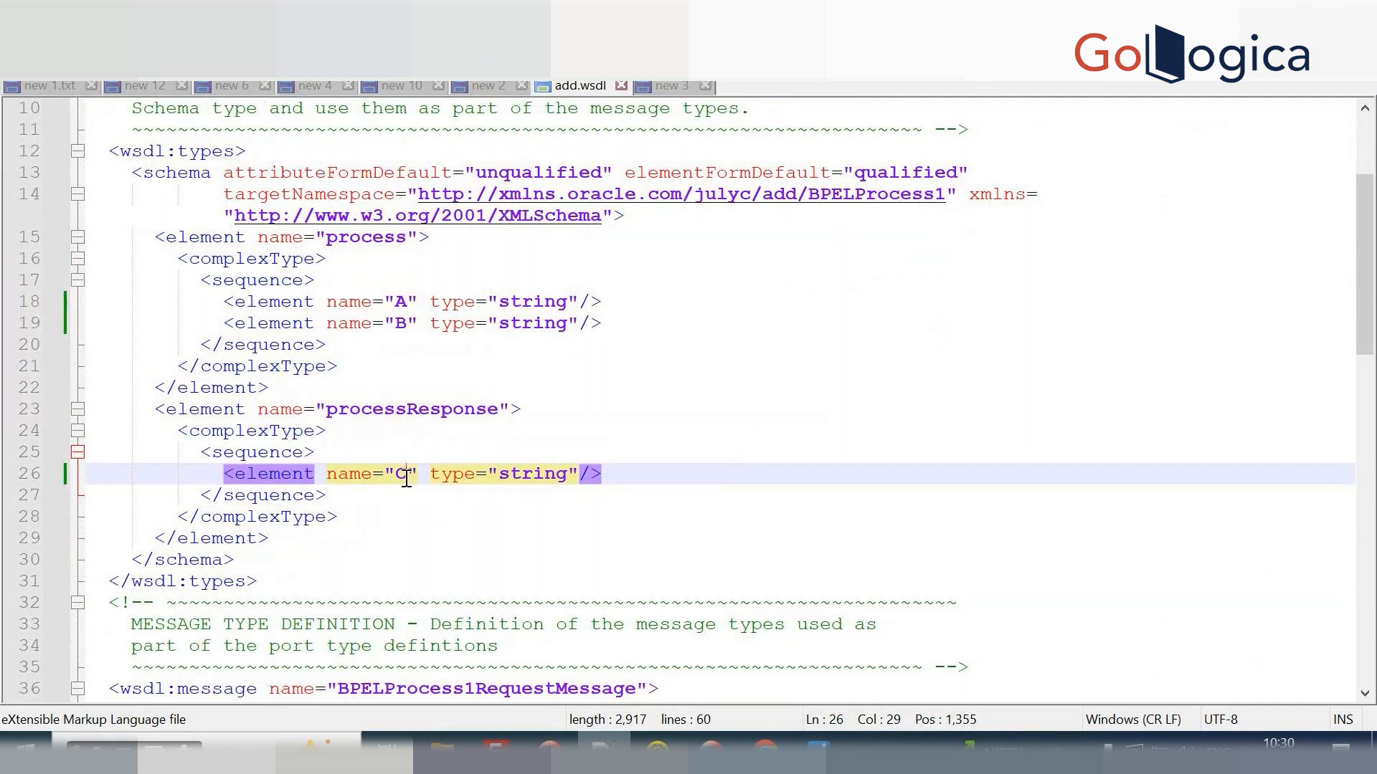
left_click_drag(406, 478, 399, 476)
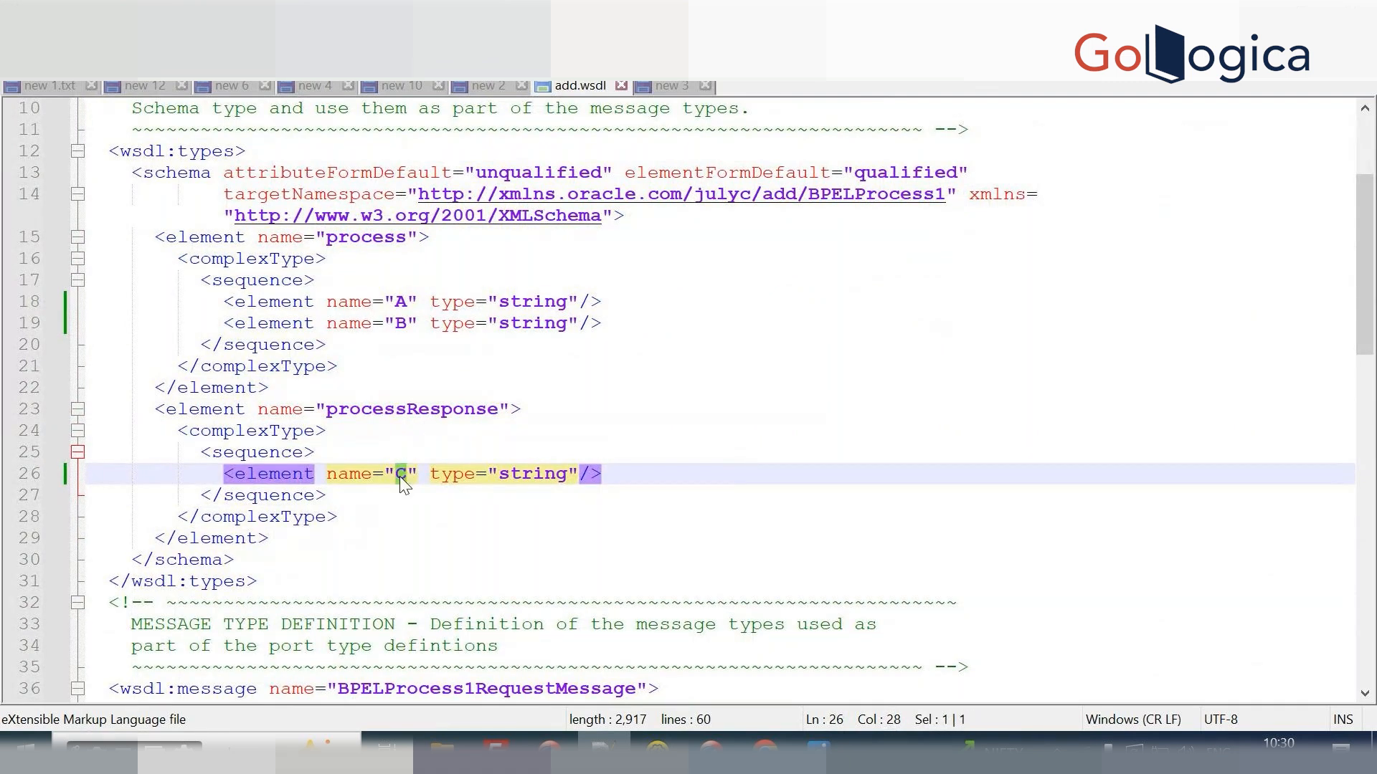
left_click(360, 239)
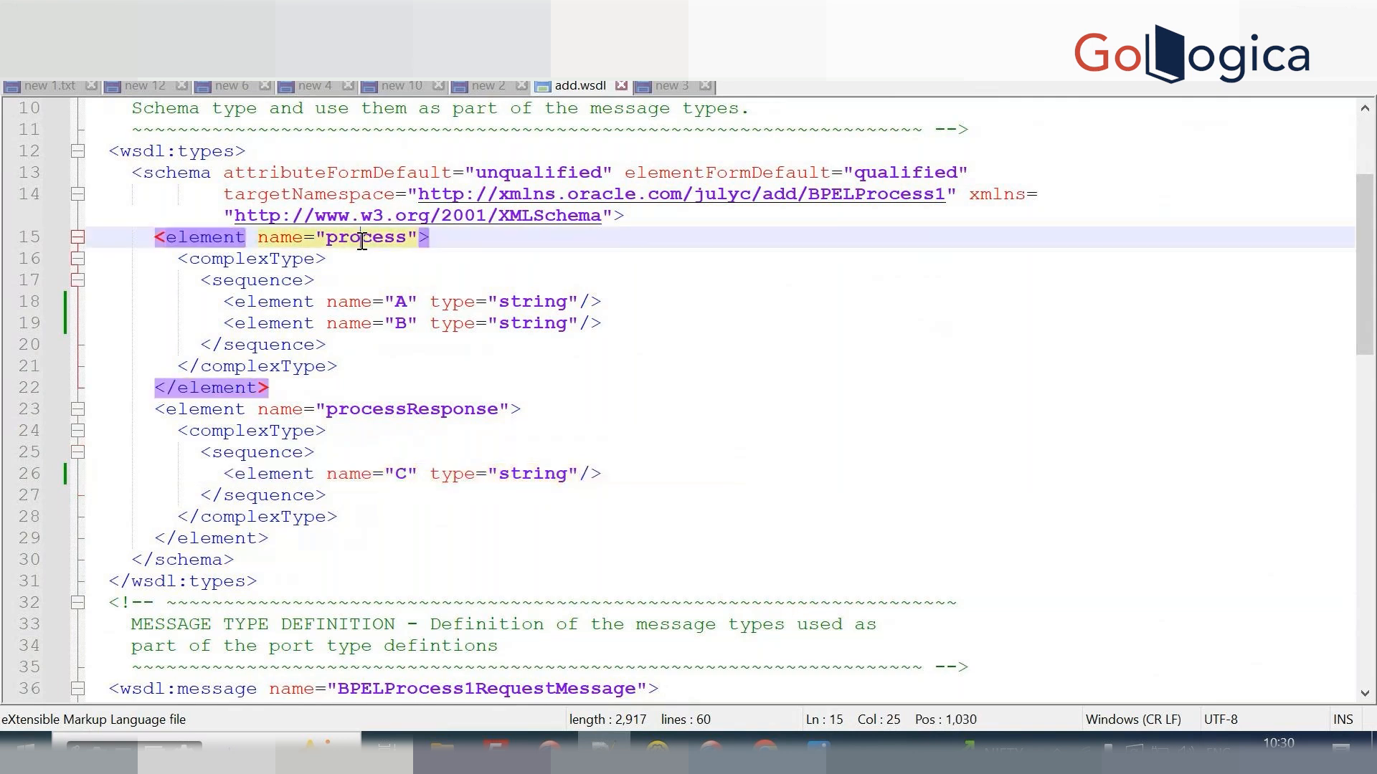
left_click(406, 471)
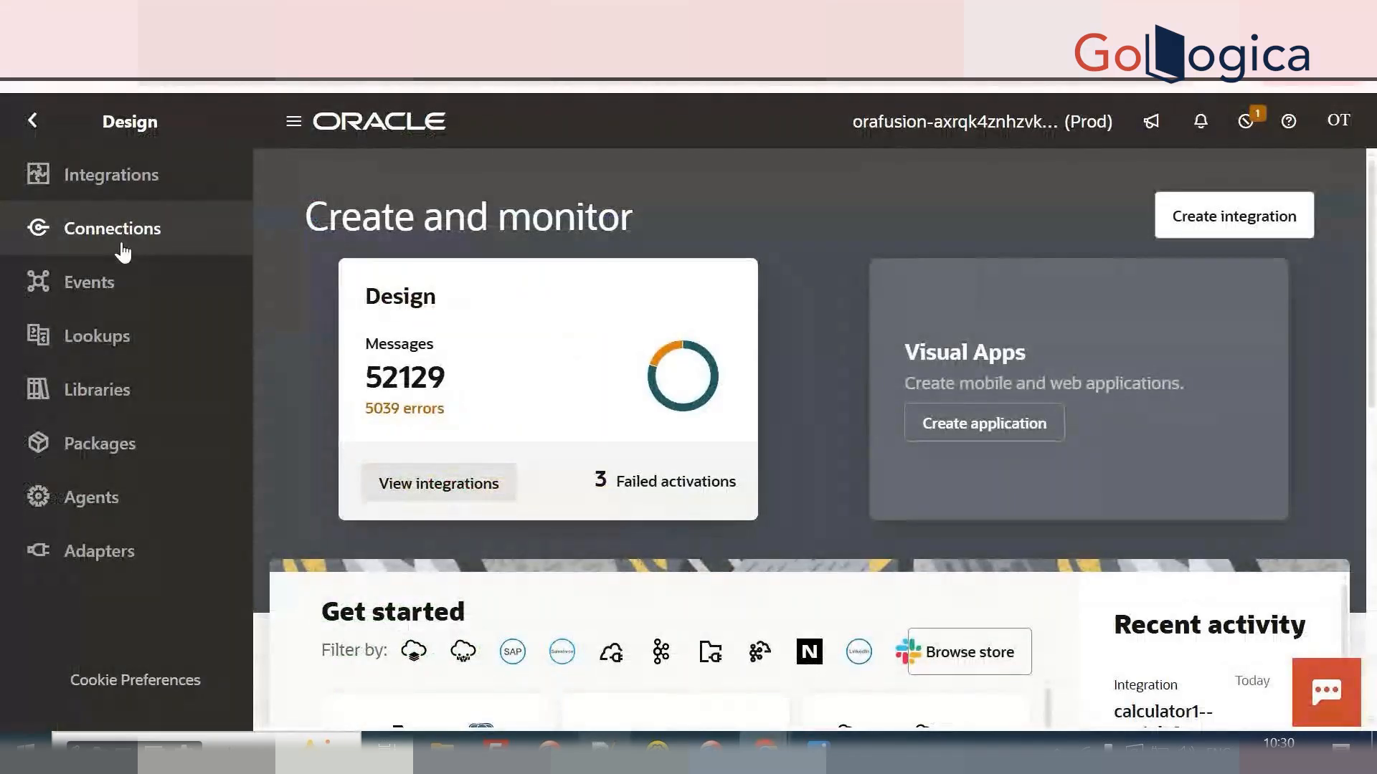
Open the list of connections in the Design area.
left_click(123, 247)
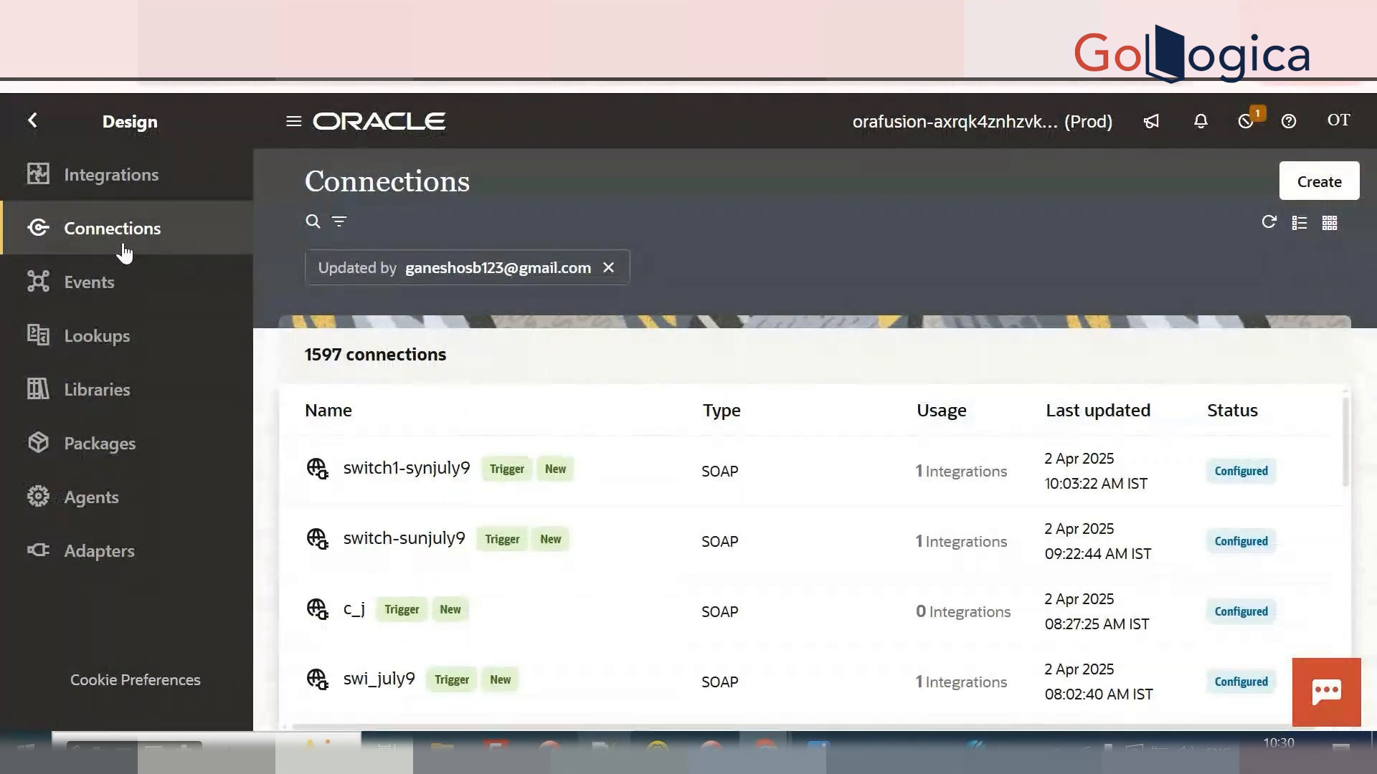
left_click(1311, 190)
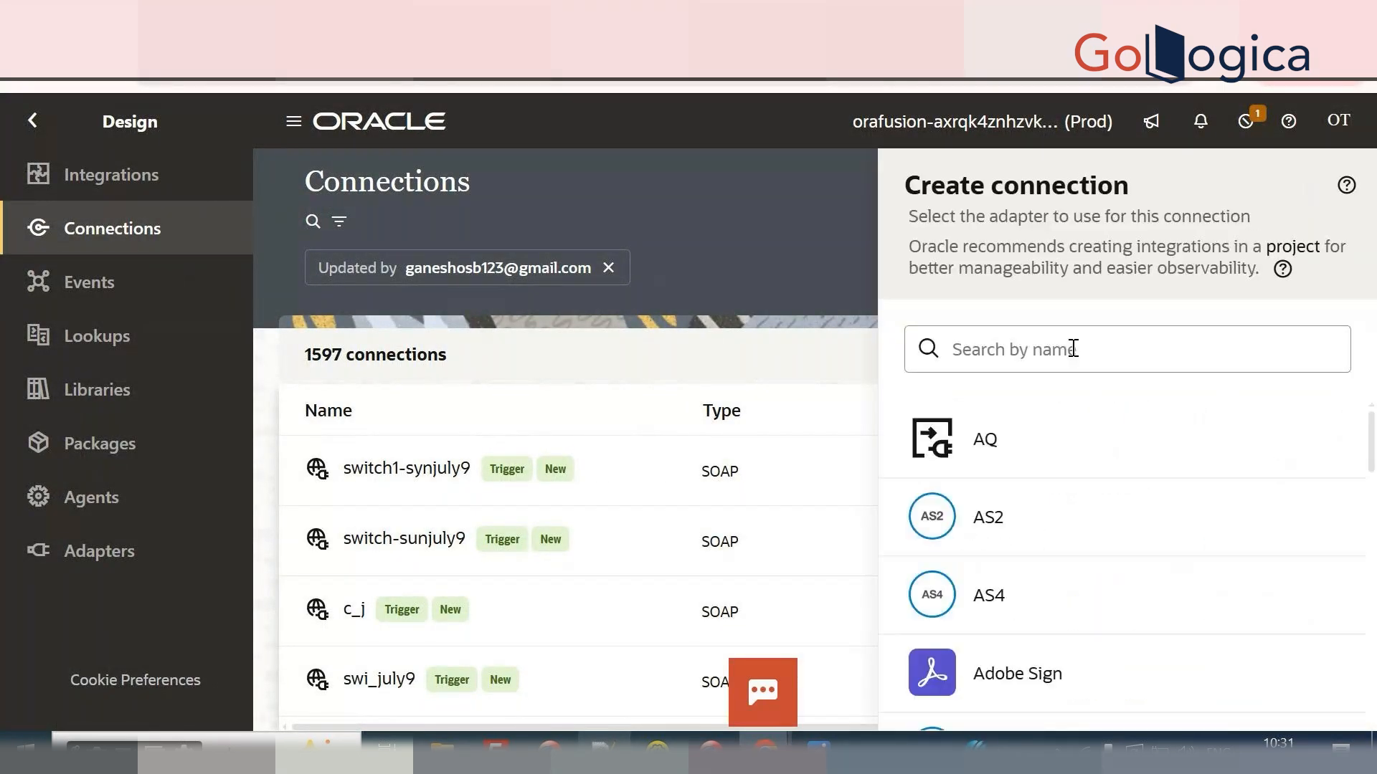
left_click(1073, 349)
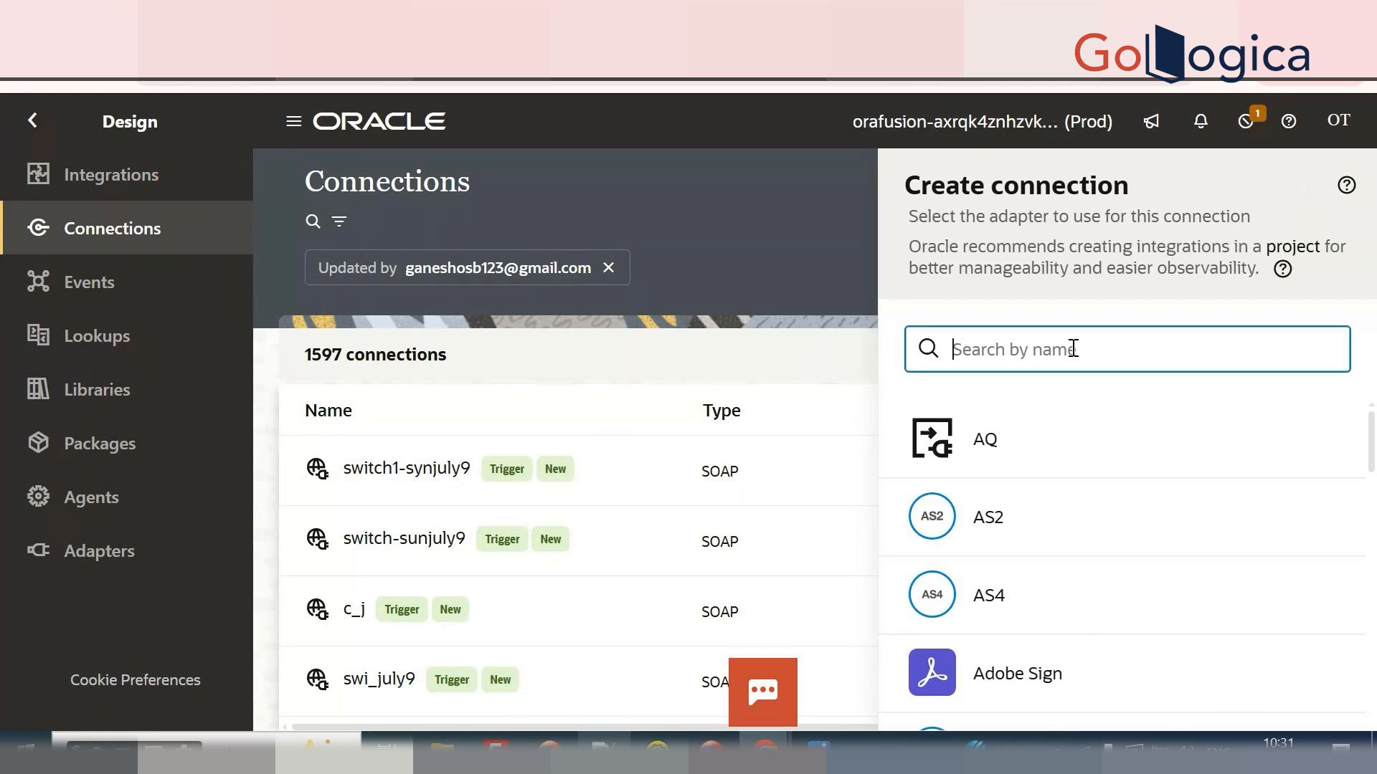
type("soap")
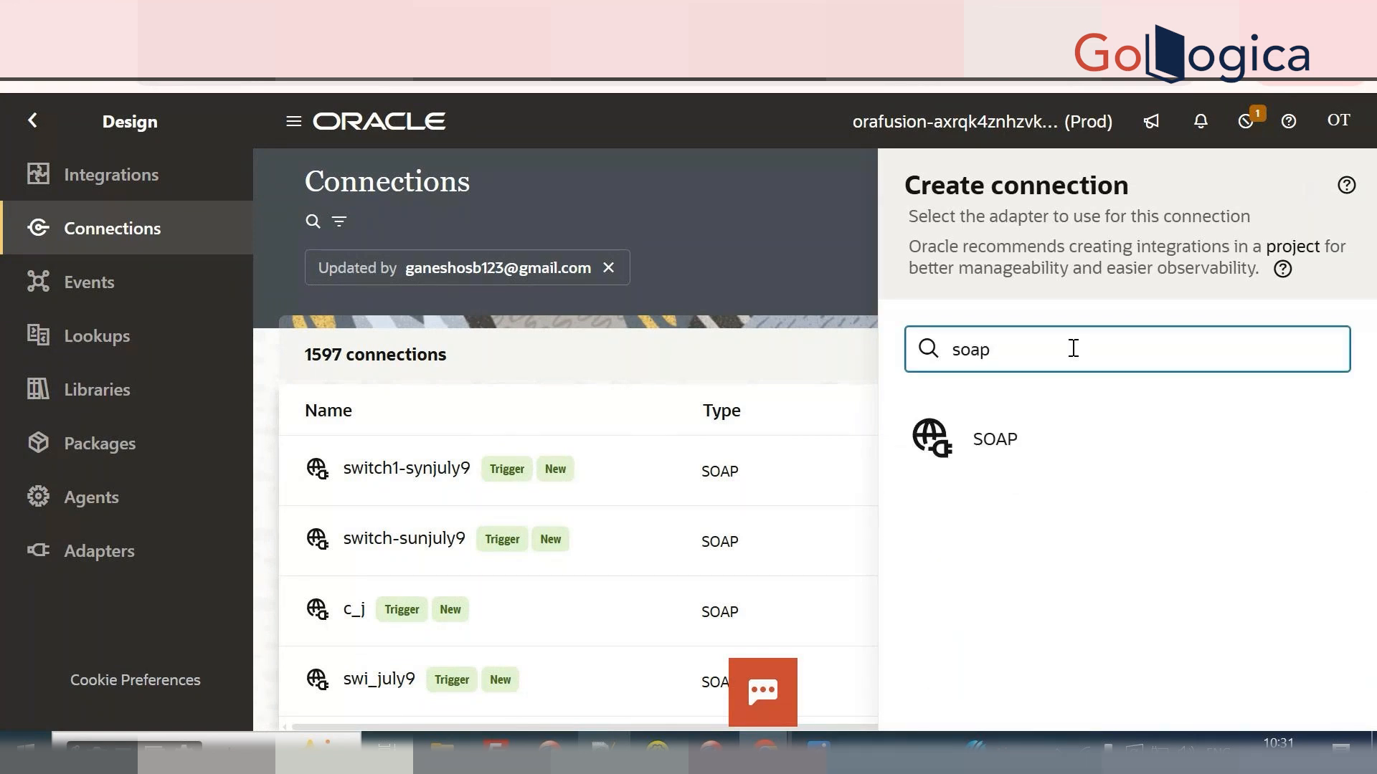
left_click(1011, 449)
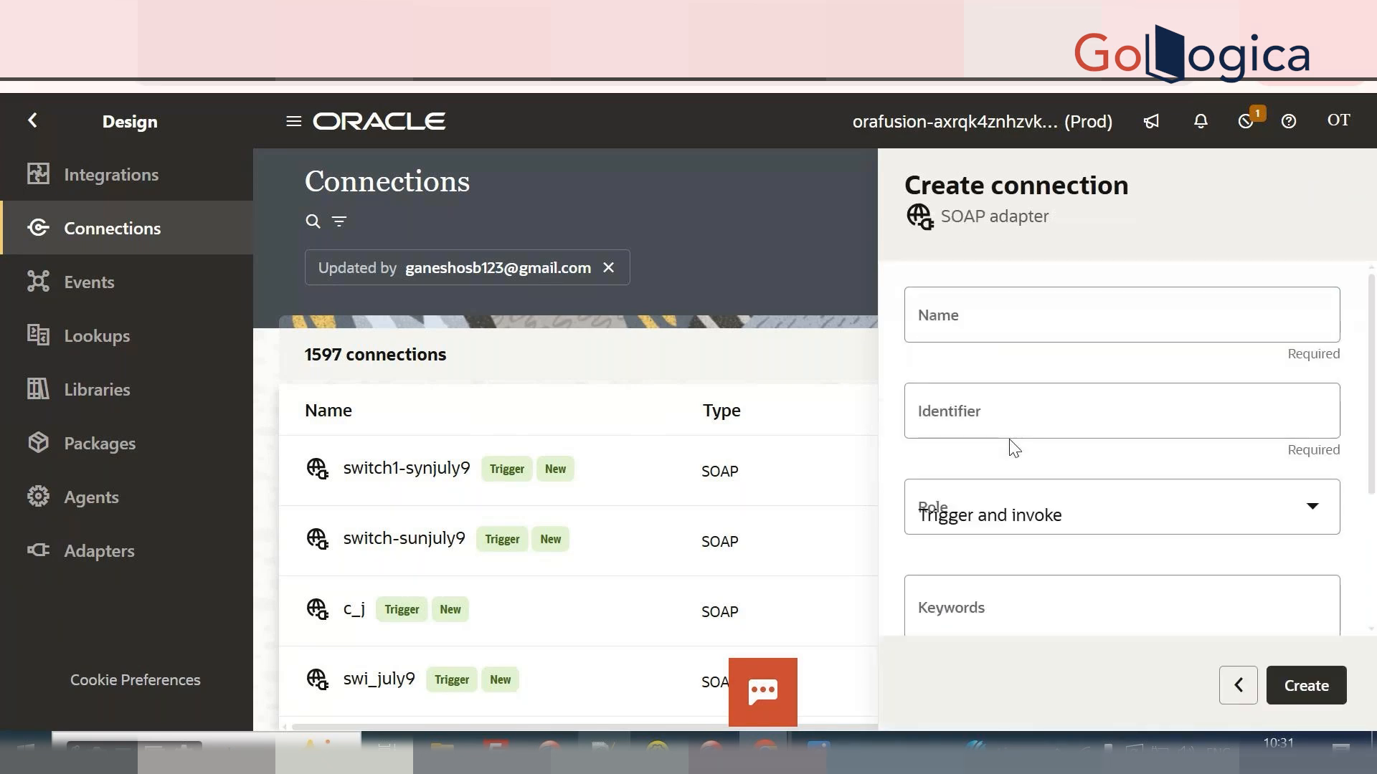
left_click(997, 316)
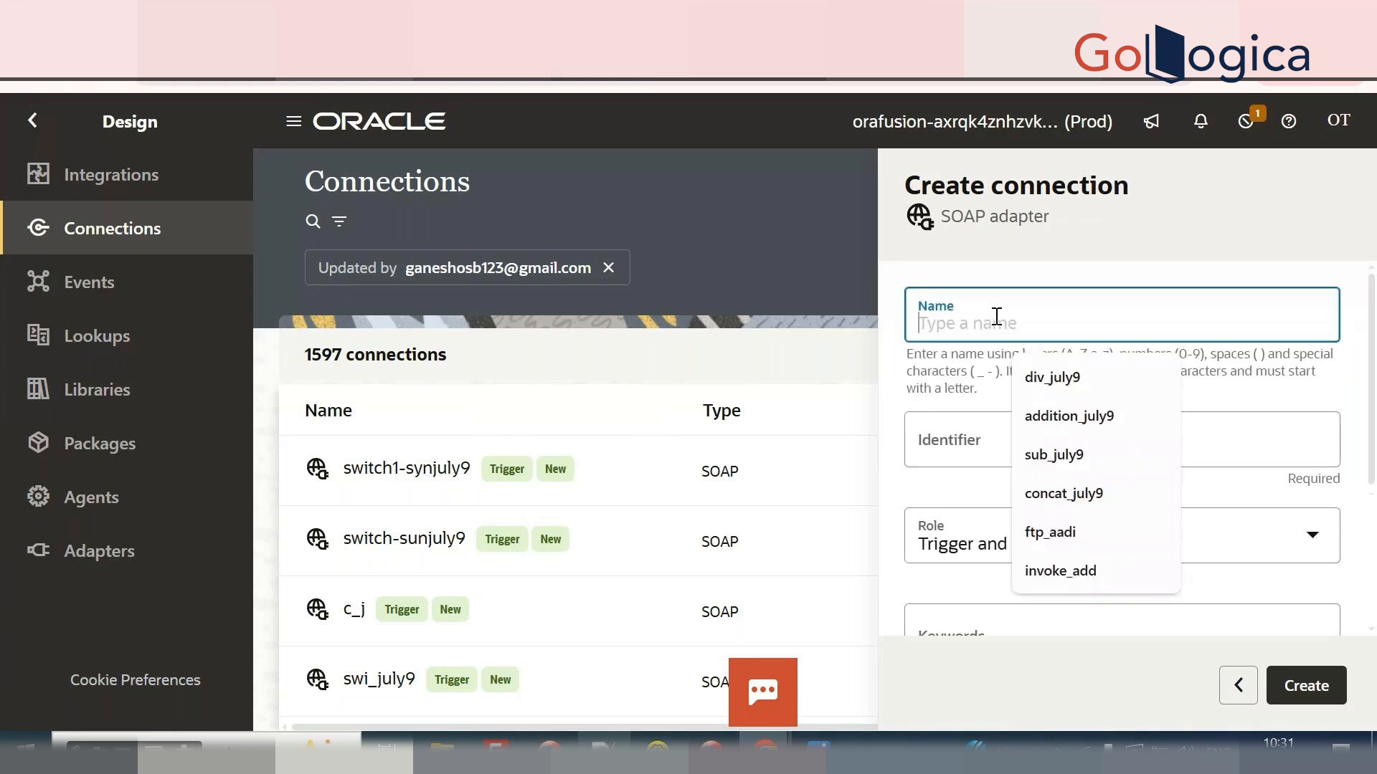
type("Addd")
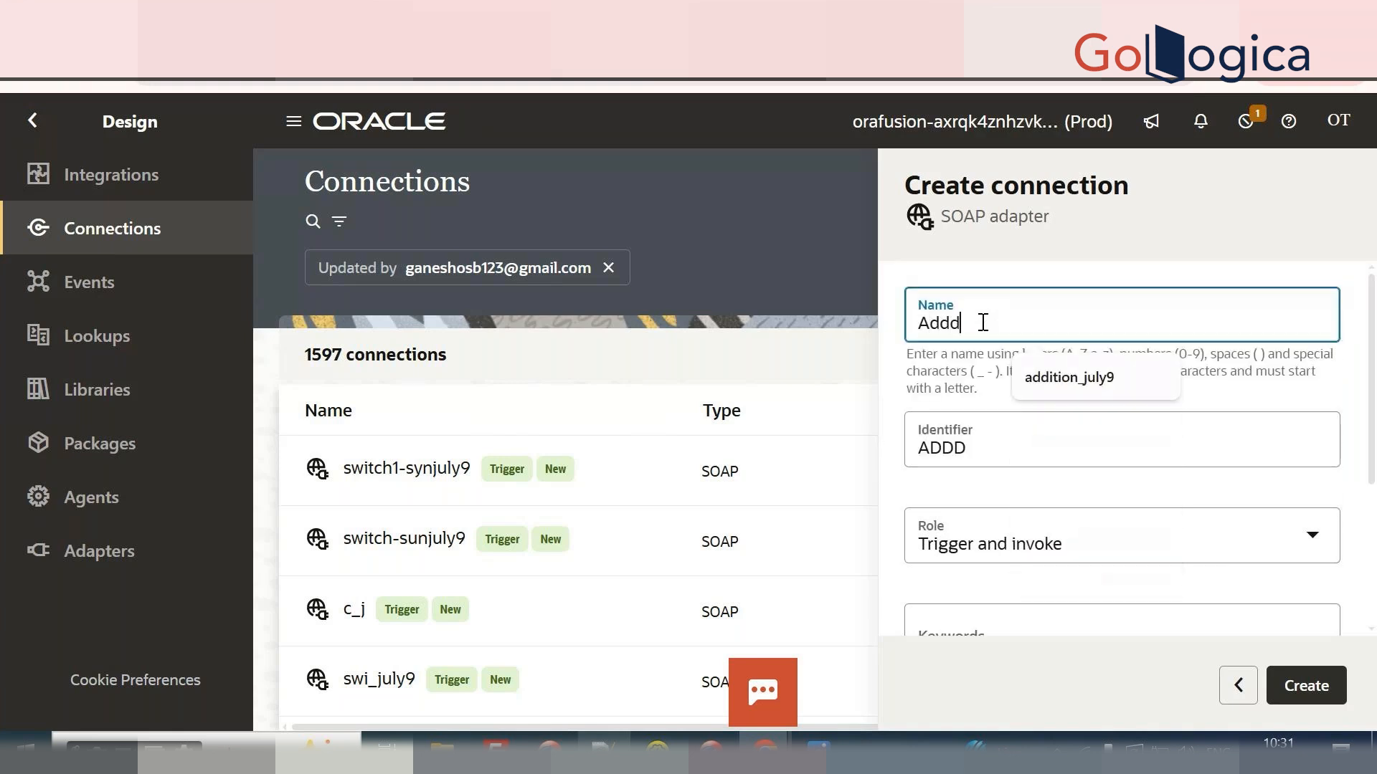
key("BackSpace")
type("ition_trigg")
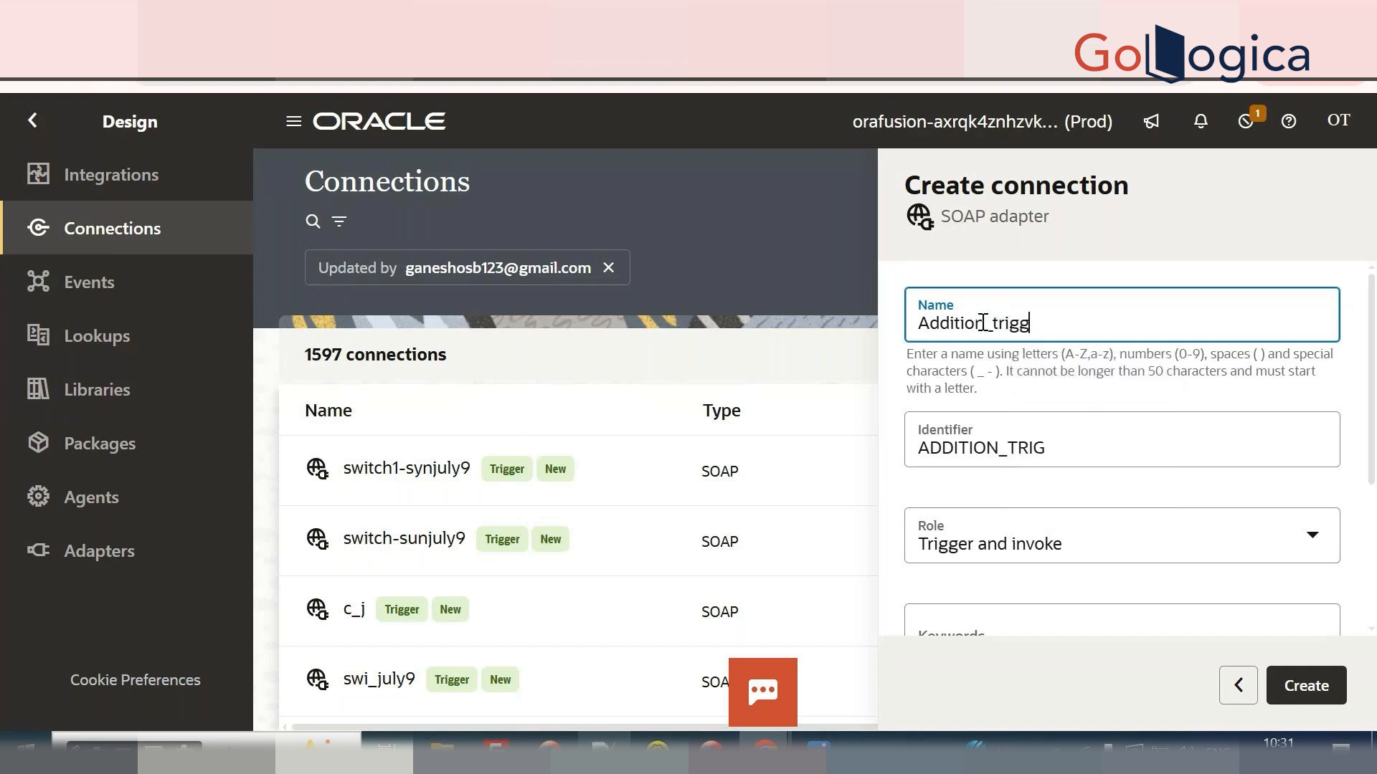
type("er_Tejal")
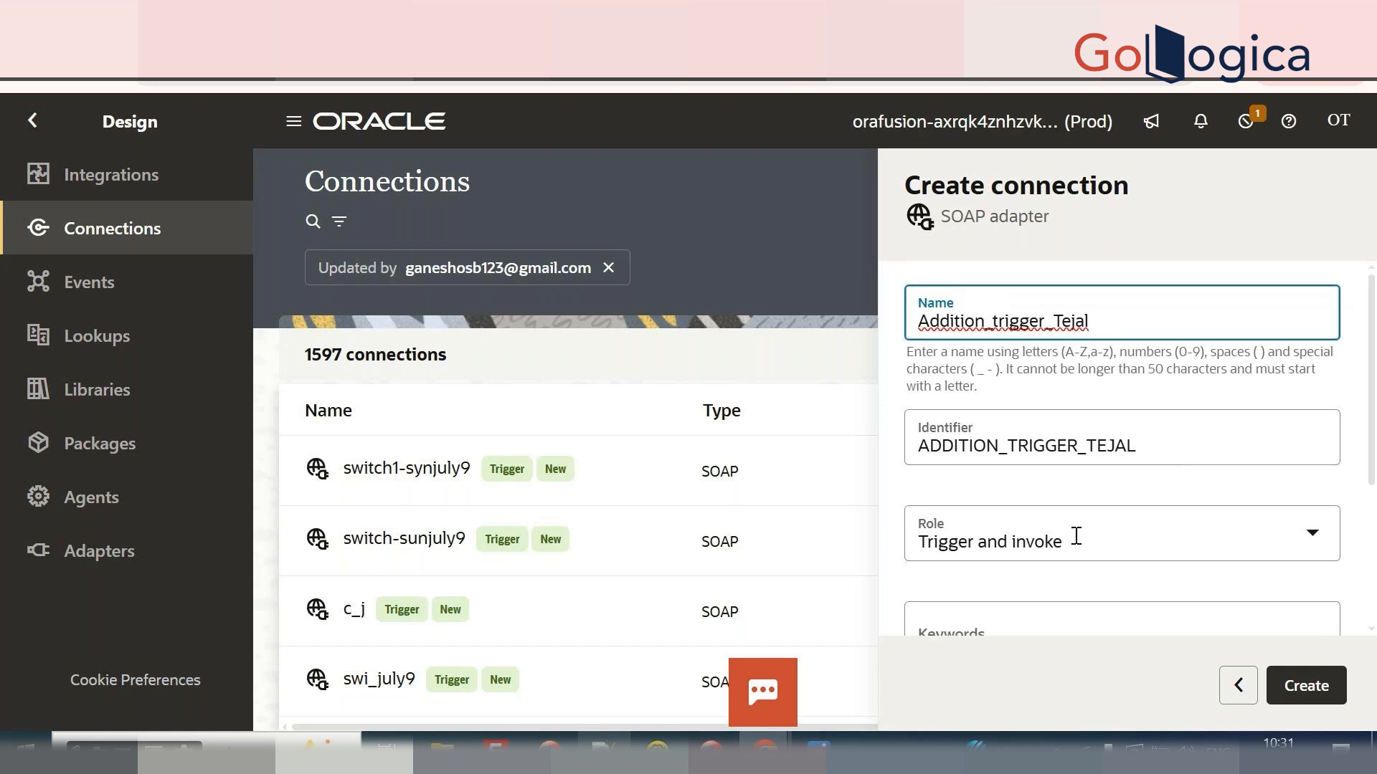
scroll(1075, 537, "down", 1)
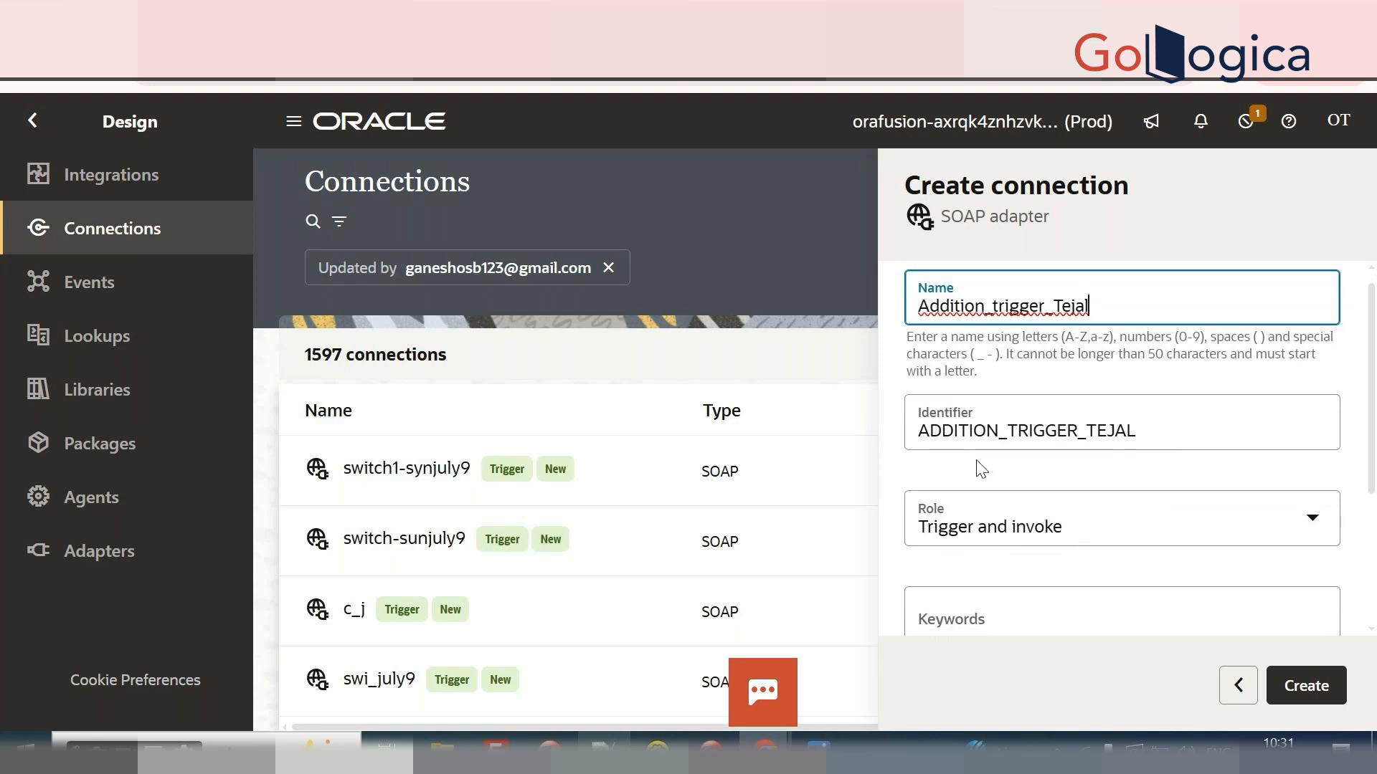
scroll(981, 470, "down", 3)
left_click(978, 407)
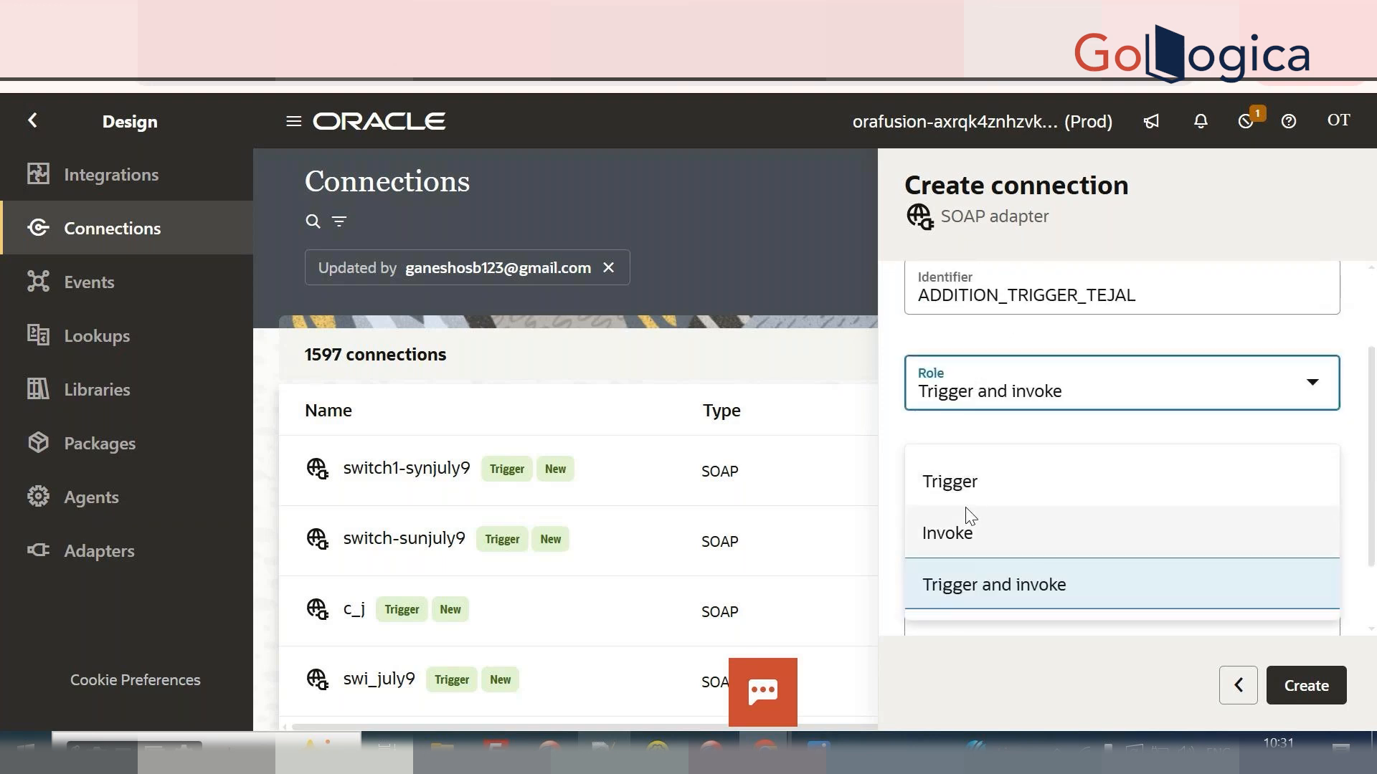
left_click(1239, 686)
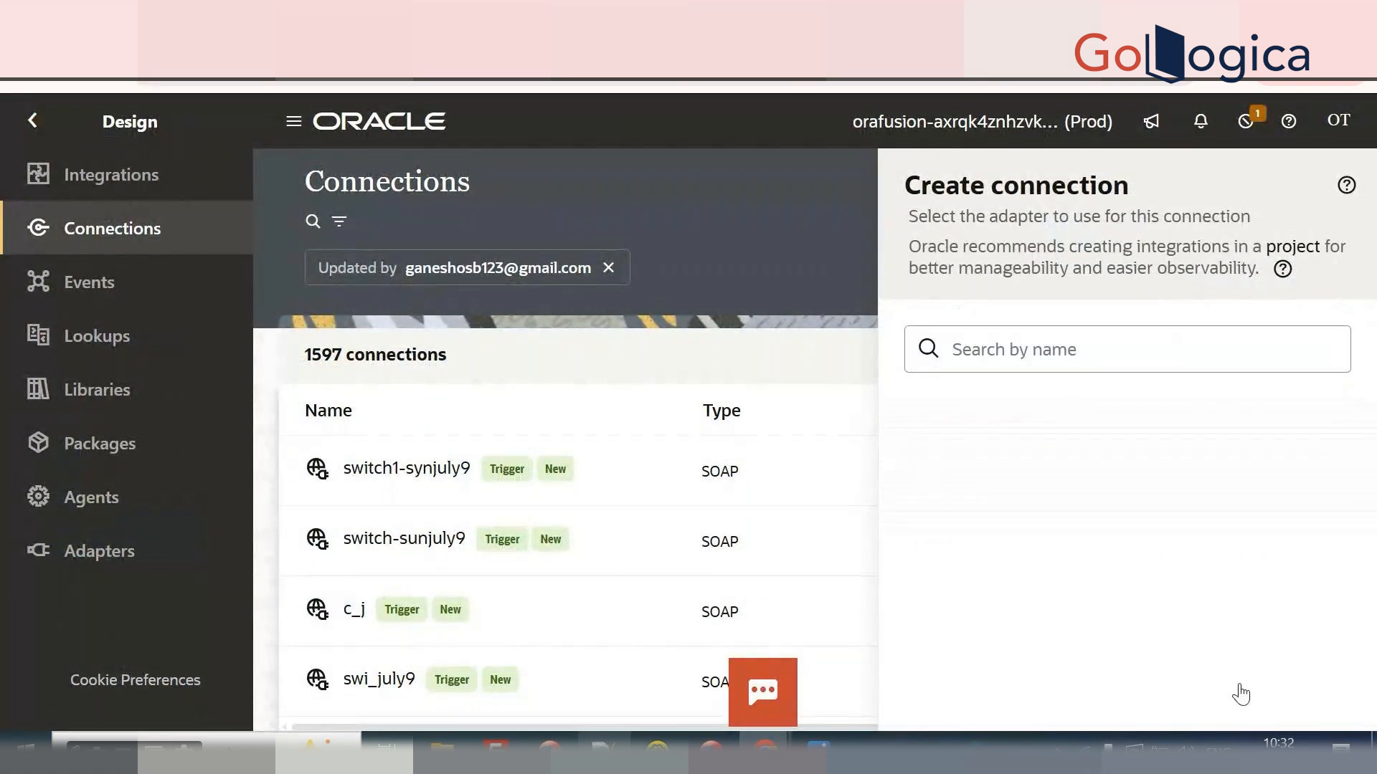
left_click(863, 233)
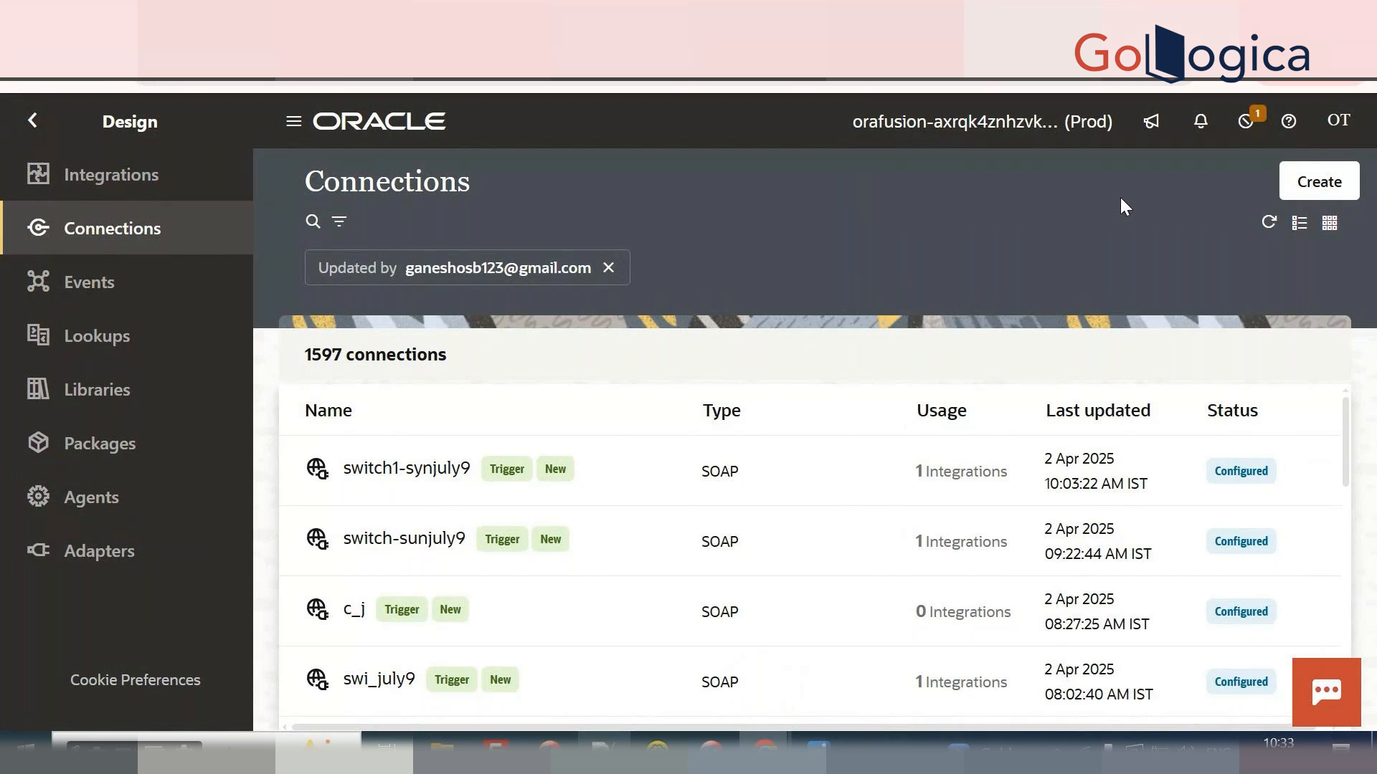
Start a new connection, searching the adapters for "soap" and choosing the SOAP adapter.
left_click(1309, 185)
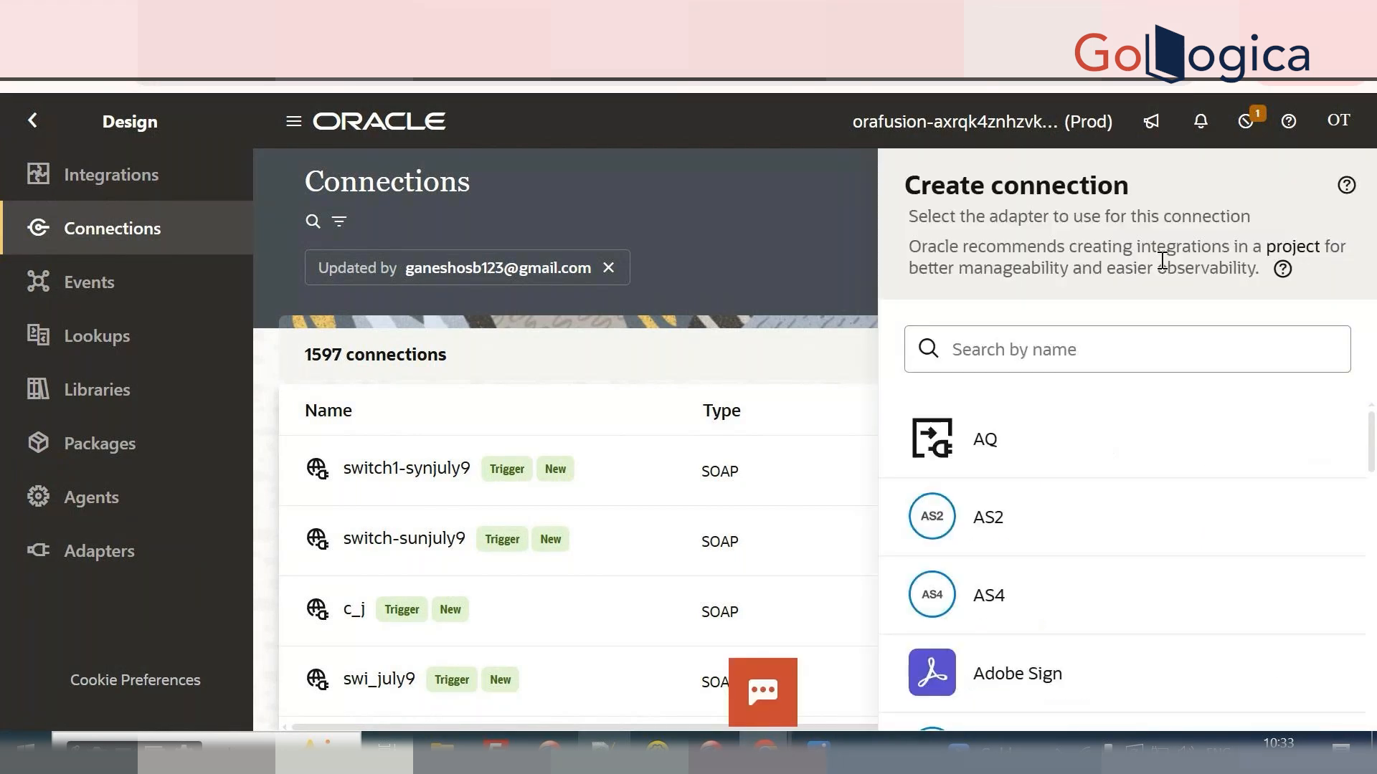
left_click(1091, 350)
type("soap")
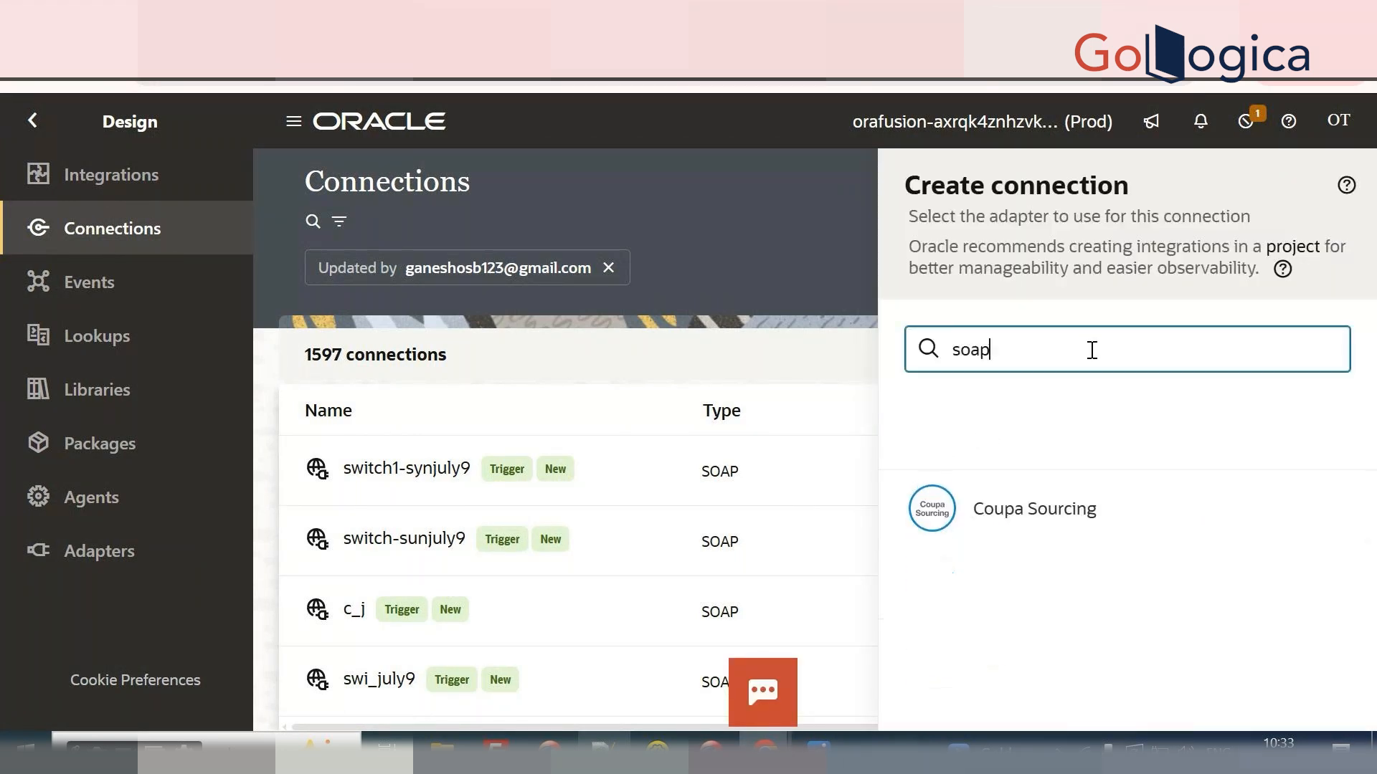
left_click(1036, 439)
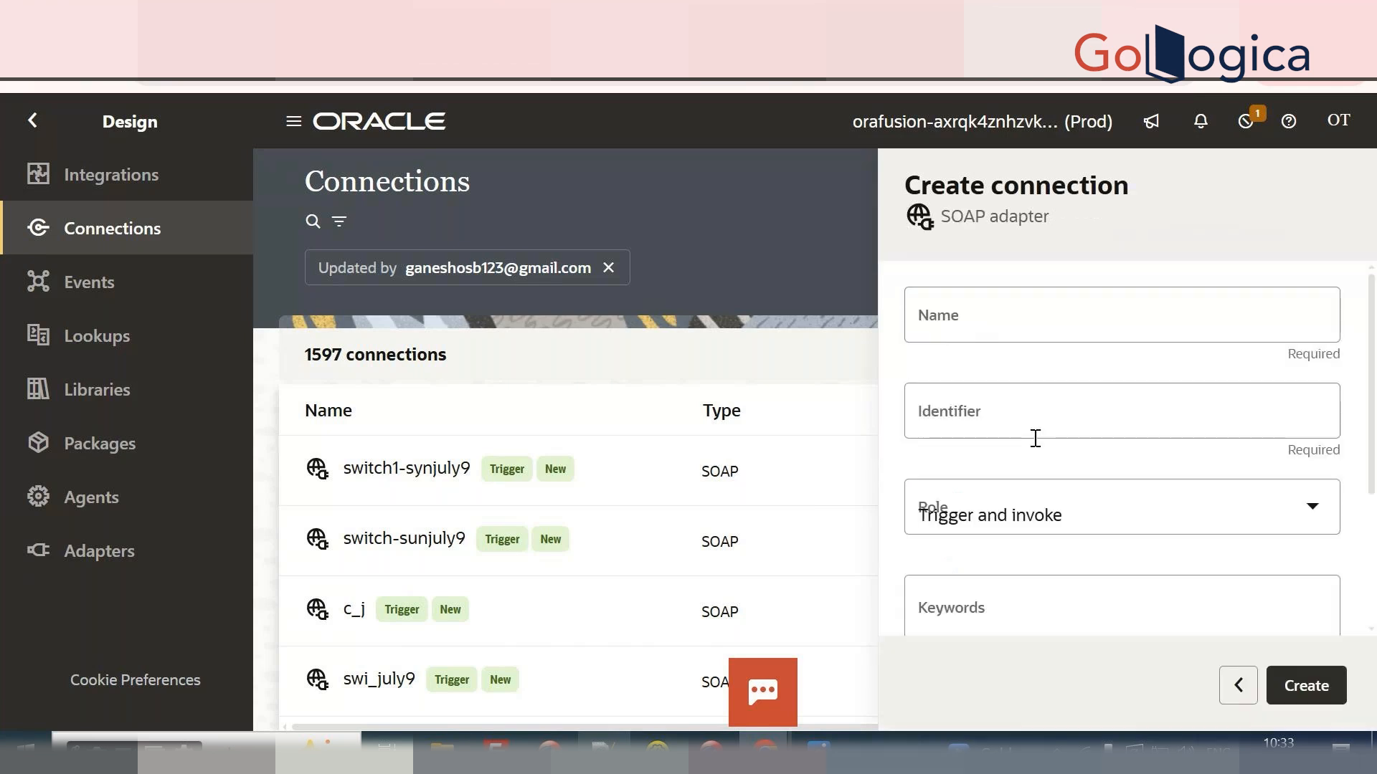
Name the connection "Addition_Trigger_" followed by the person's first name, and open the role choices.
left_click(1020, 324)
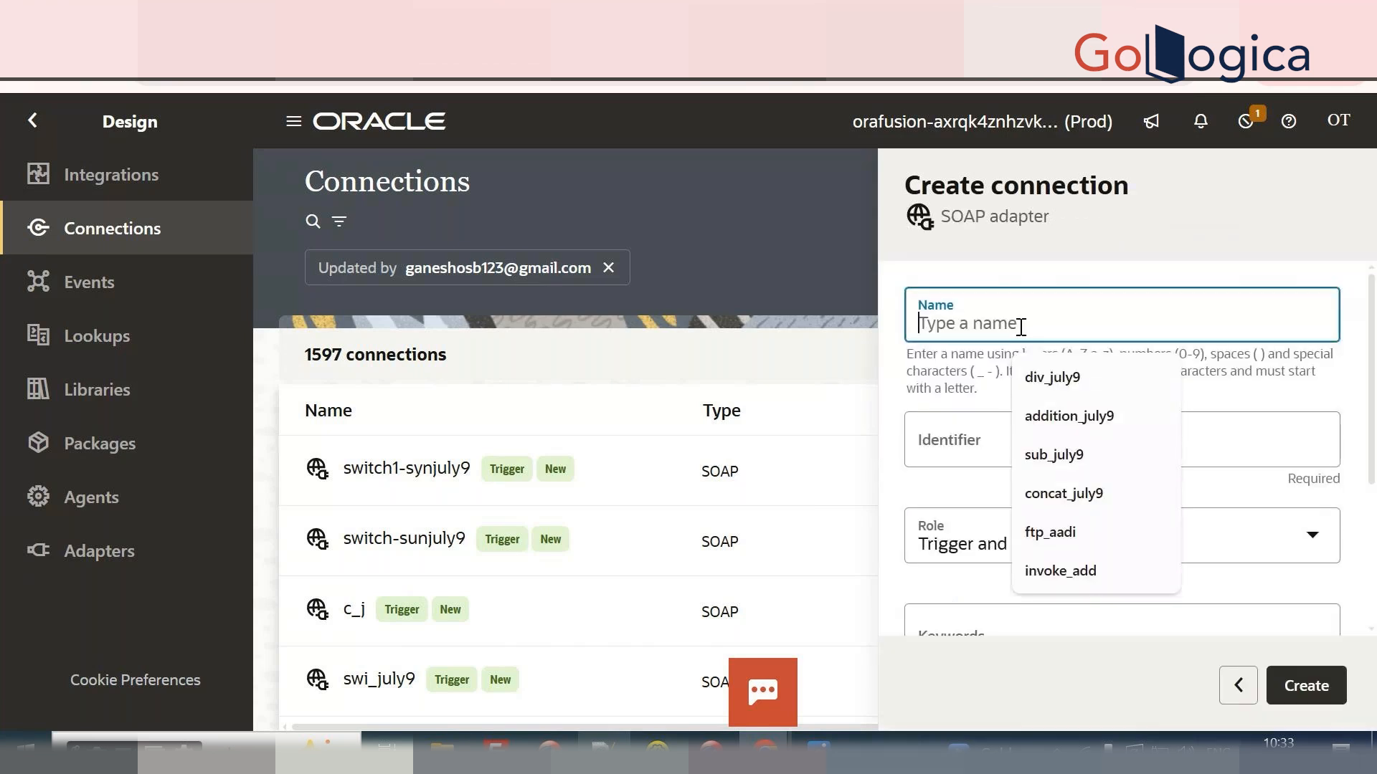
type("A")
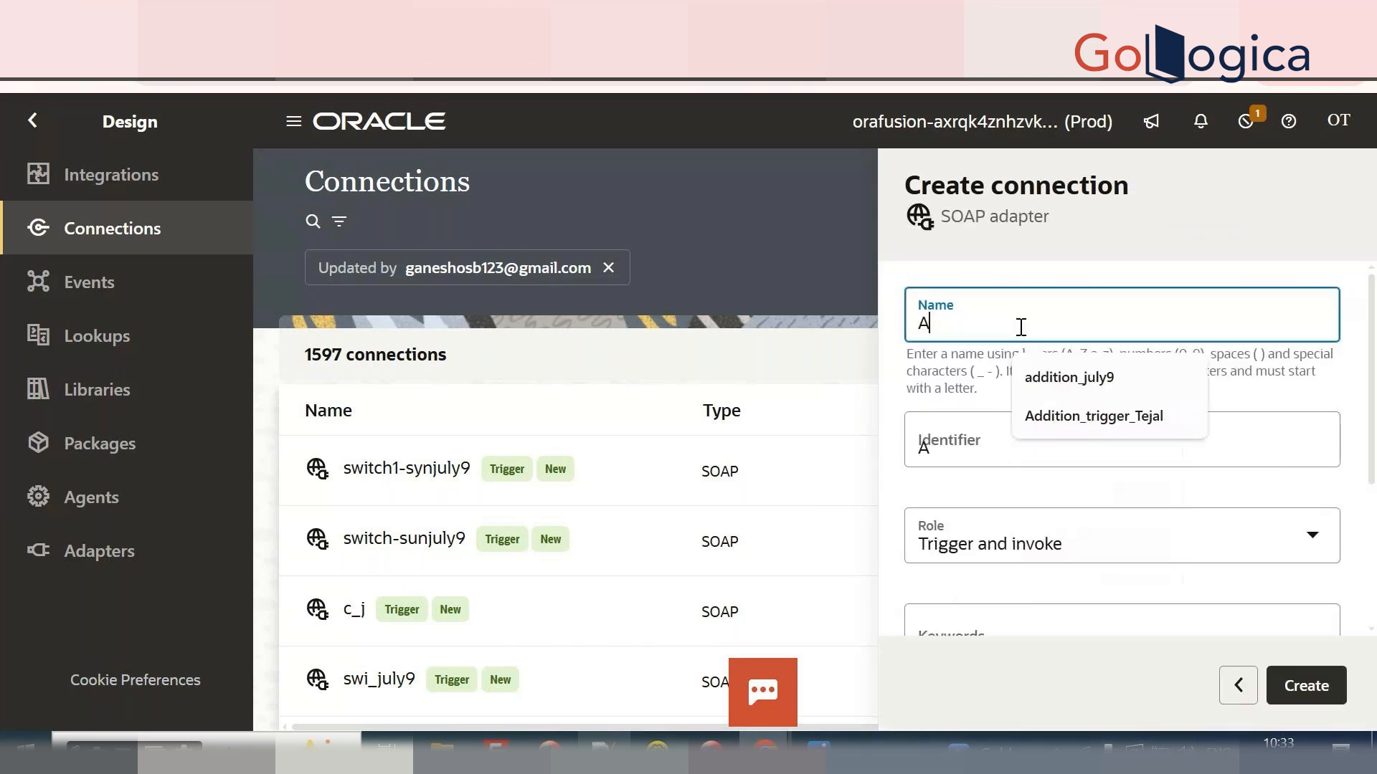
type("ddition")
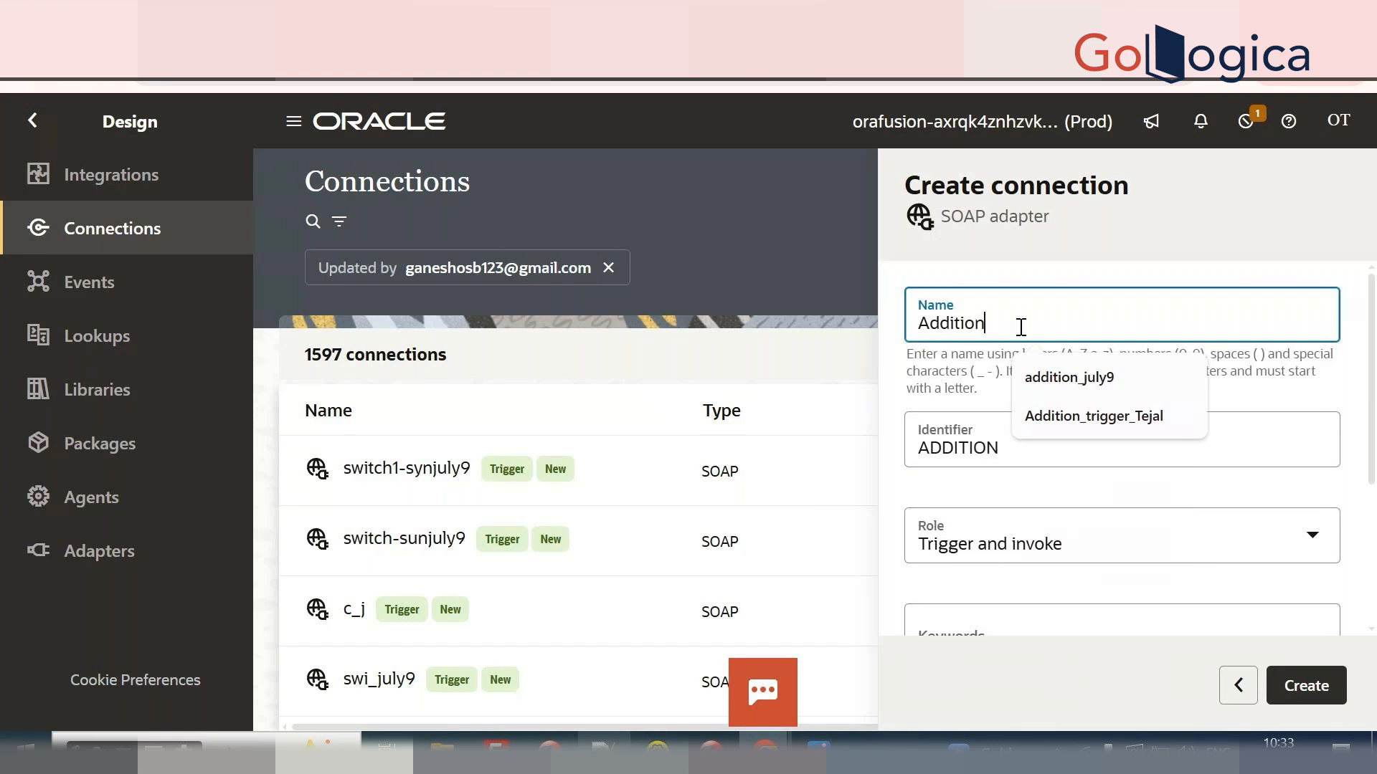
type("_Trg")
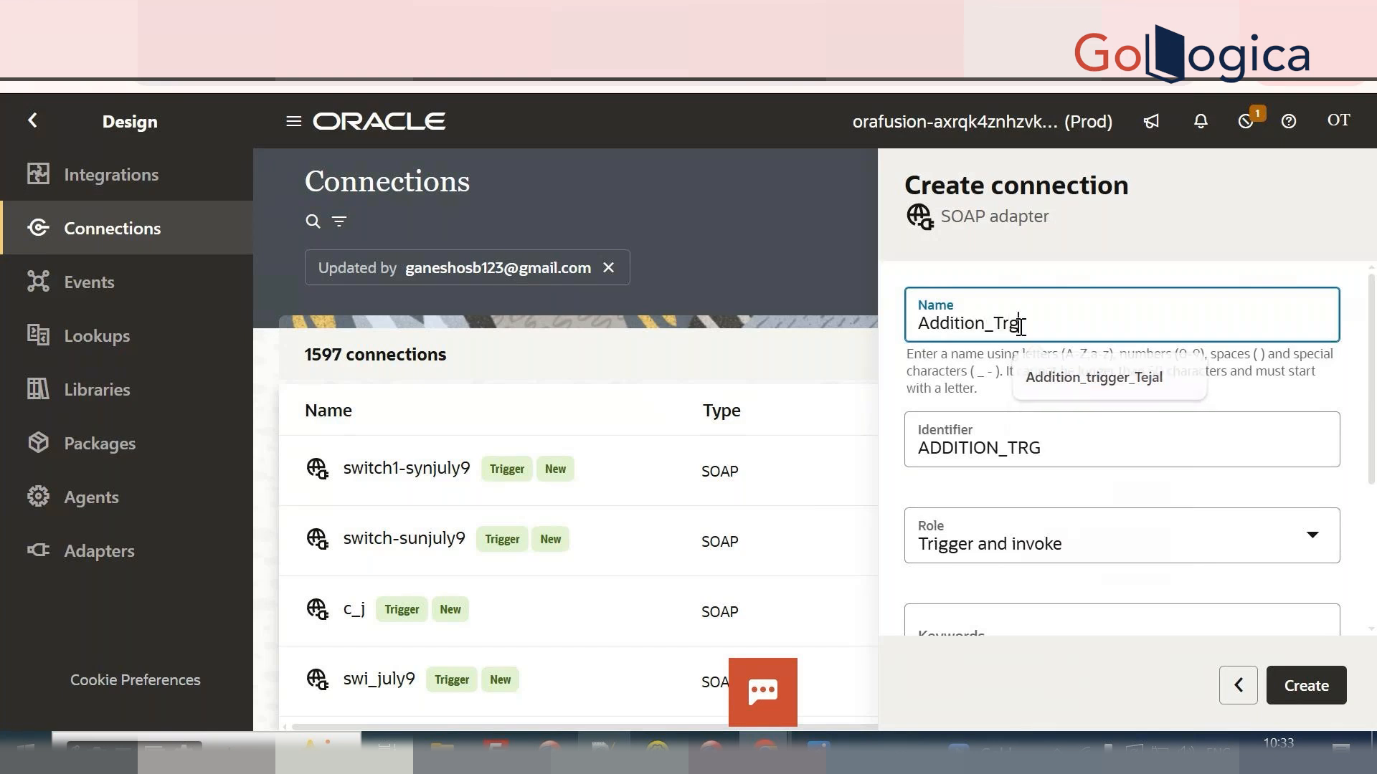
key("BackSpace")
type("igge")
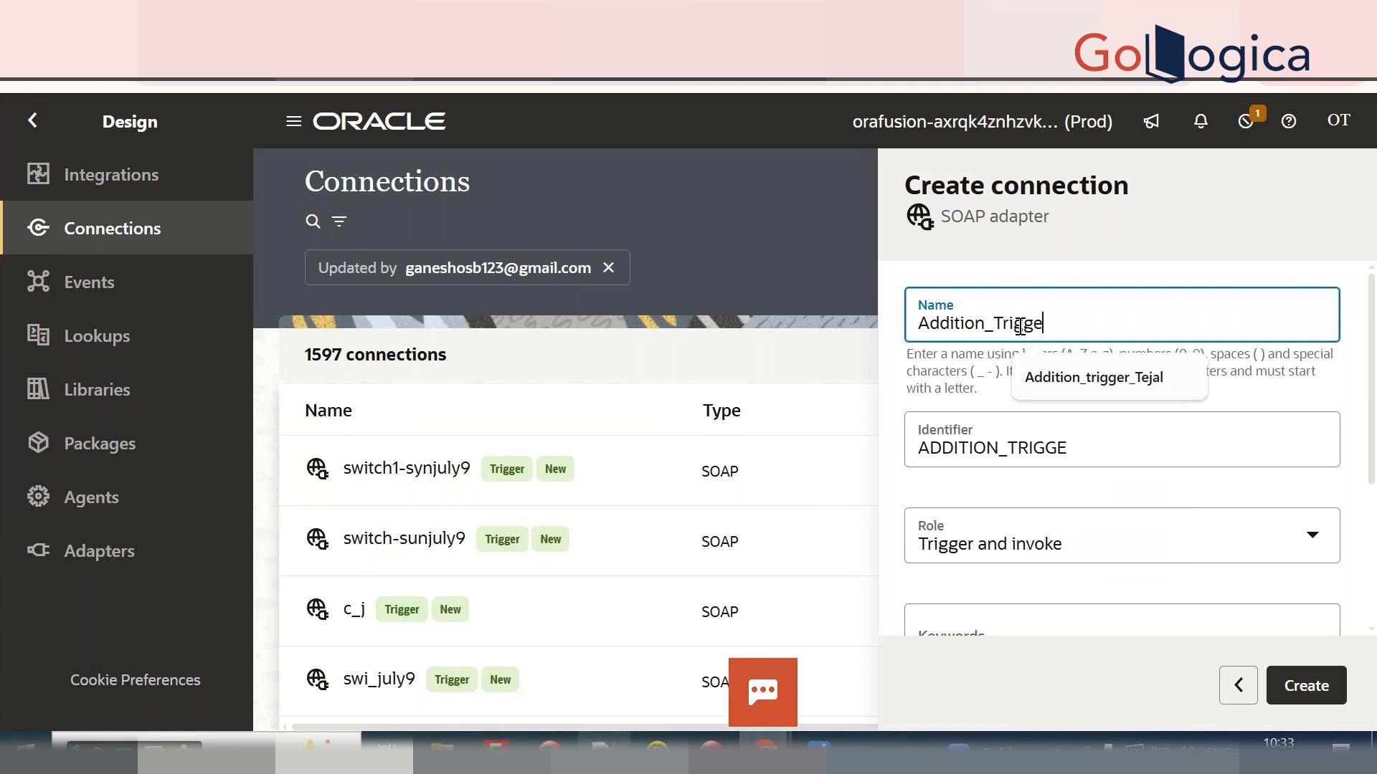
type("r_Tejall")
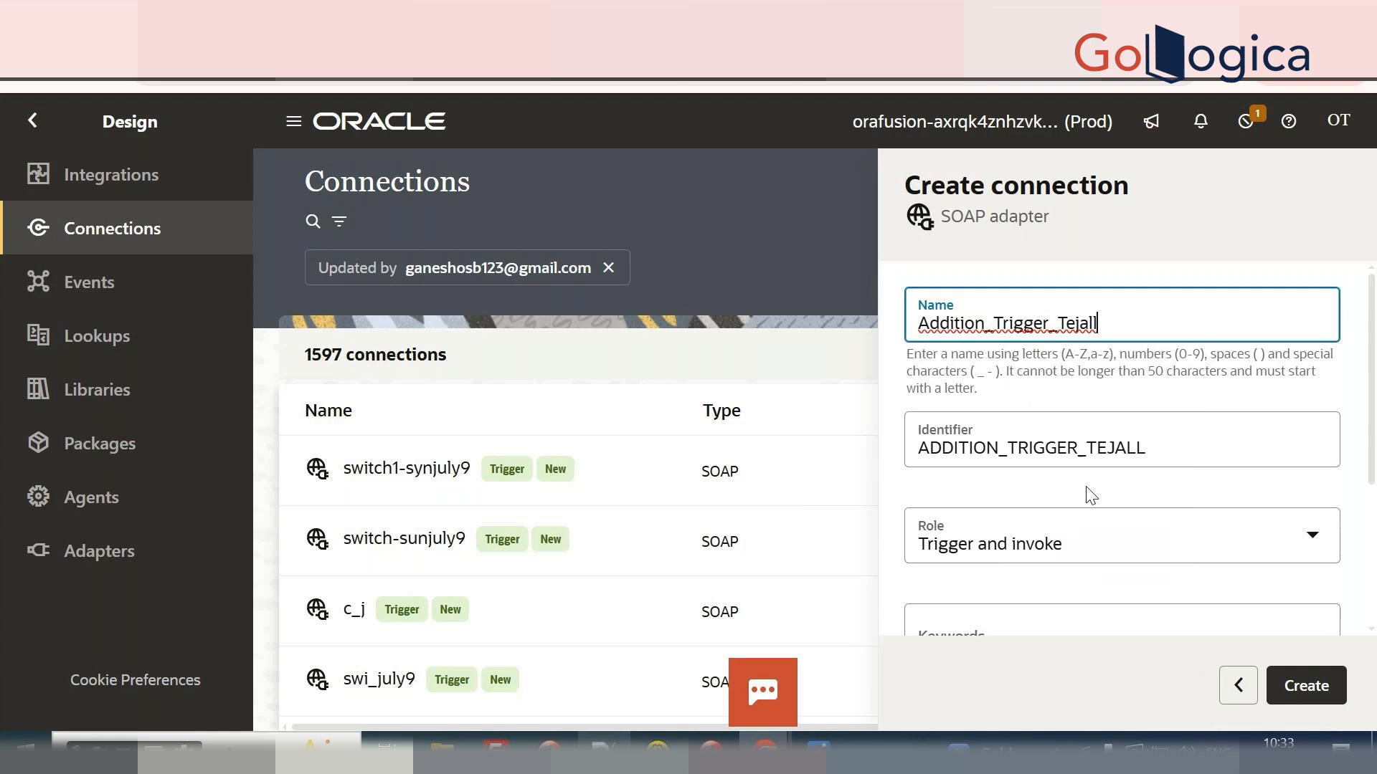
scroll(1076, 556, "down", 2)
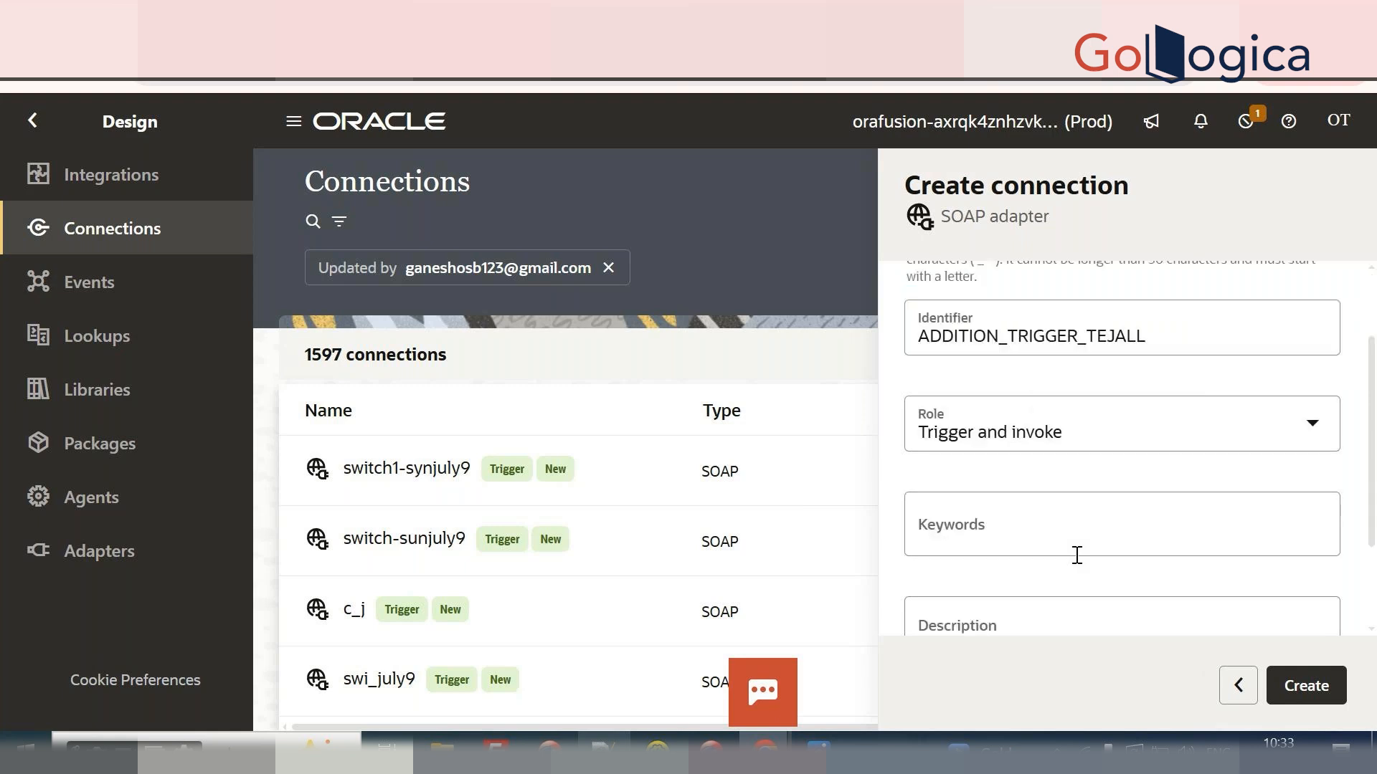
left_click(999, 401)
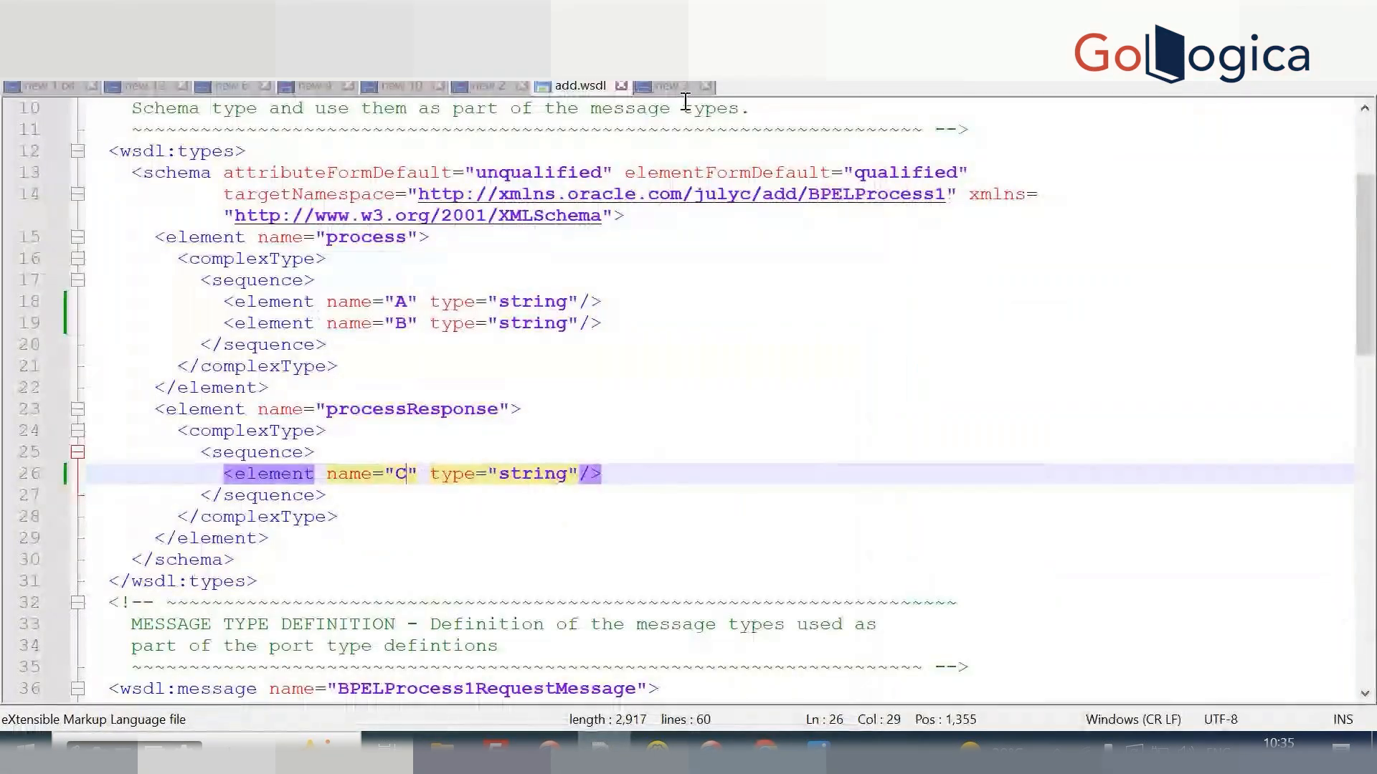
In the new 3 notes in Notepad++, write 5000 beside SOA ORACLE on line 2 and 500 beside ICS on line 5.
left_click(680, 86)
left_click(258, 141)
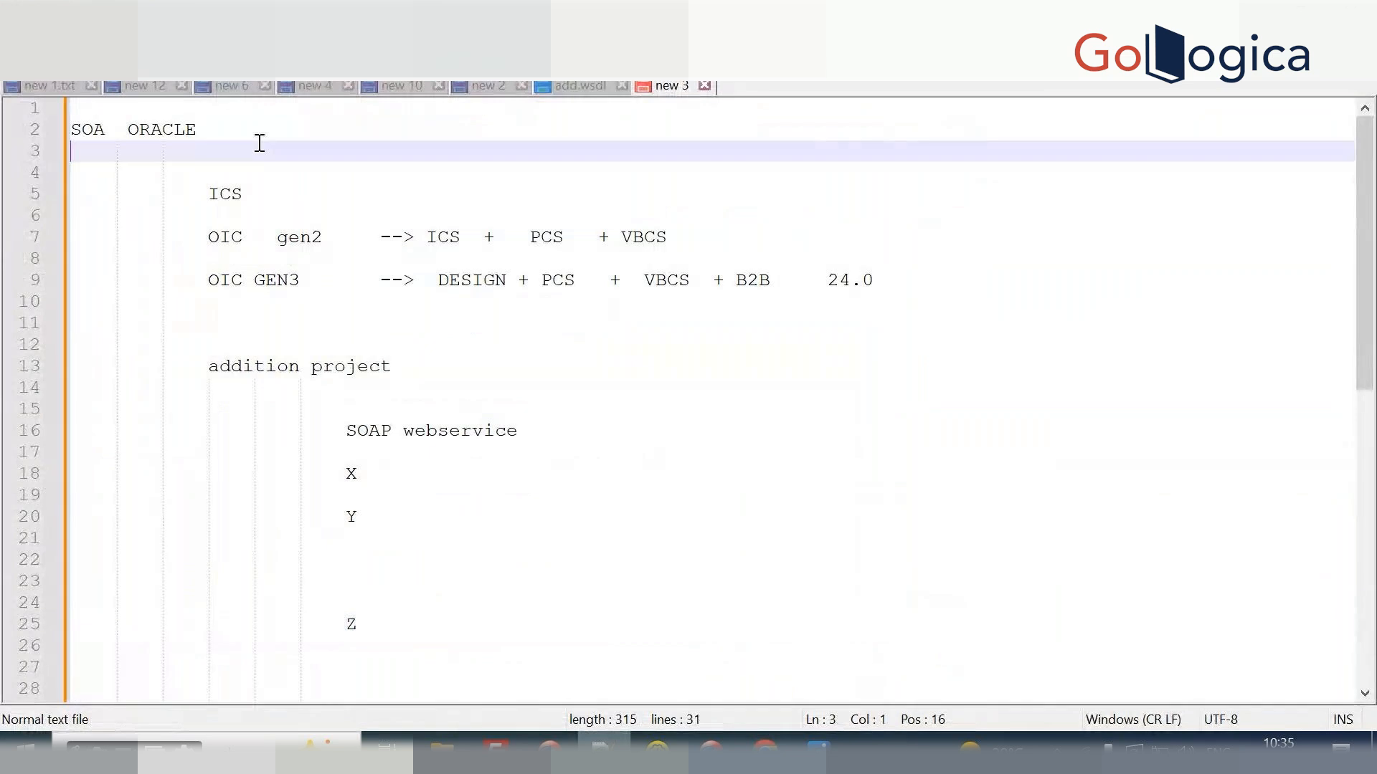
left_click(268, 137)
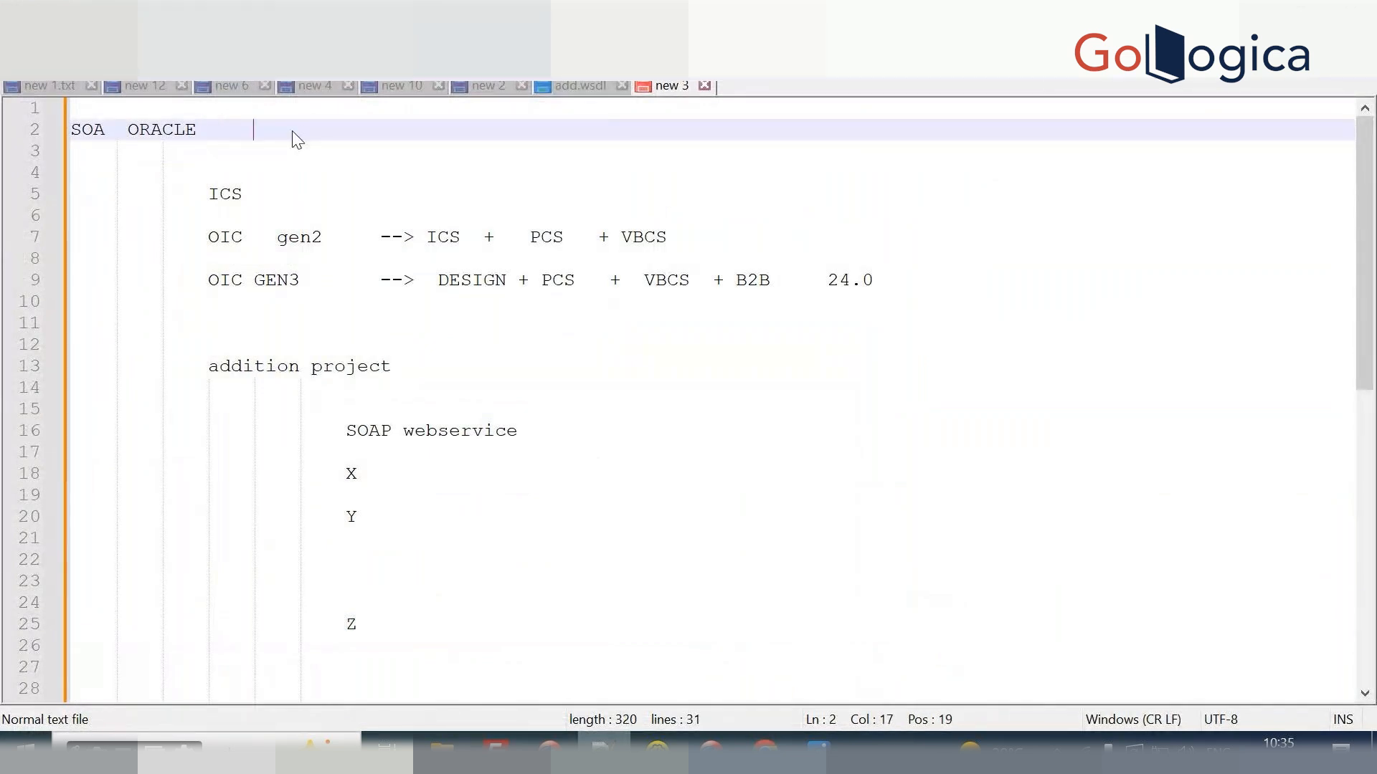
type("5000")
left_click(291, 190)
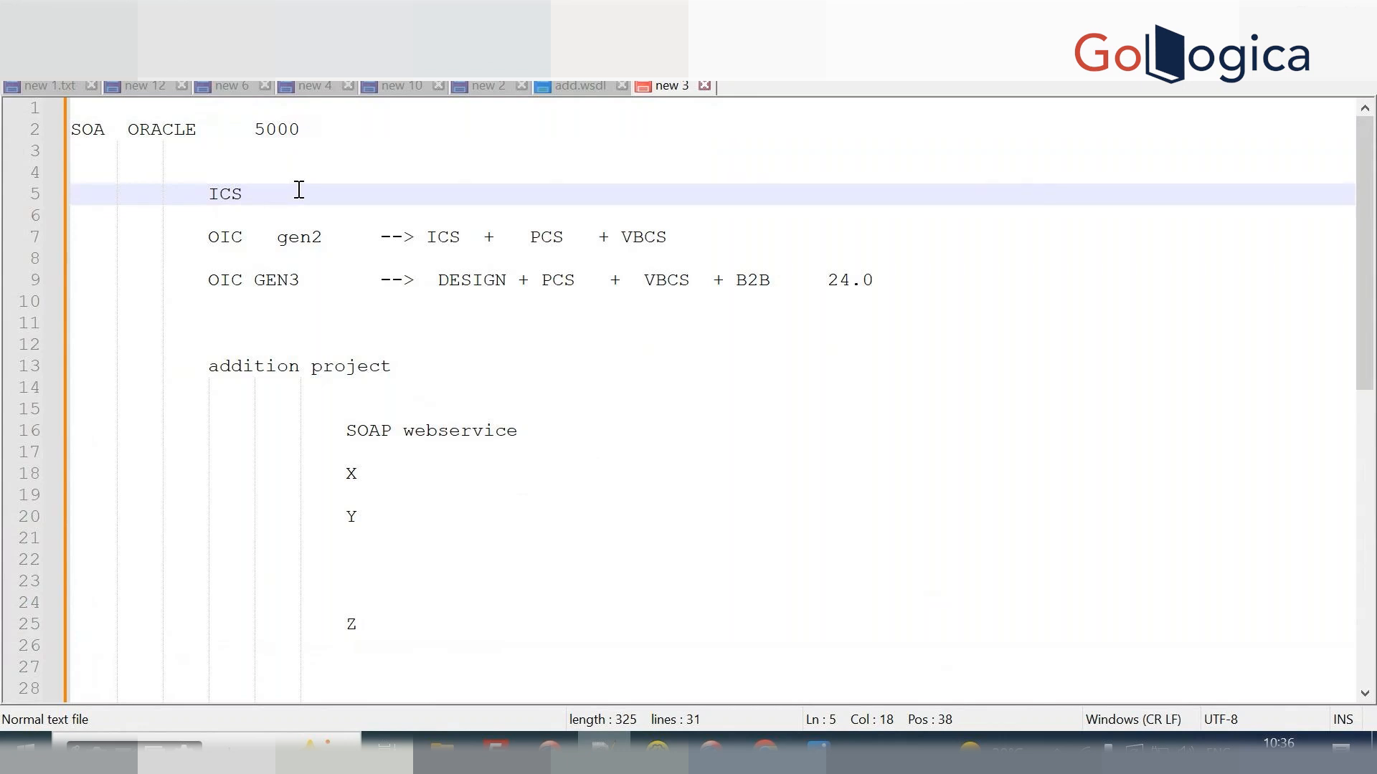
type("5000")
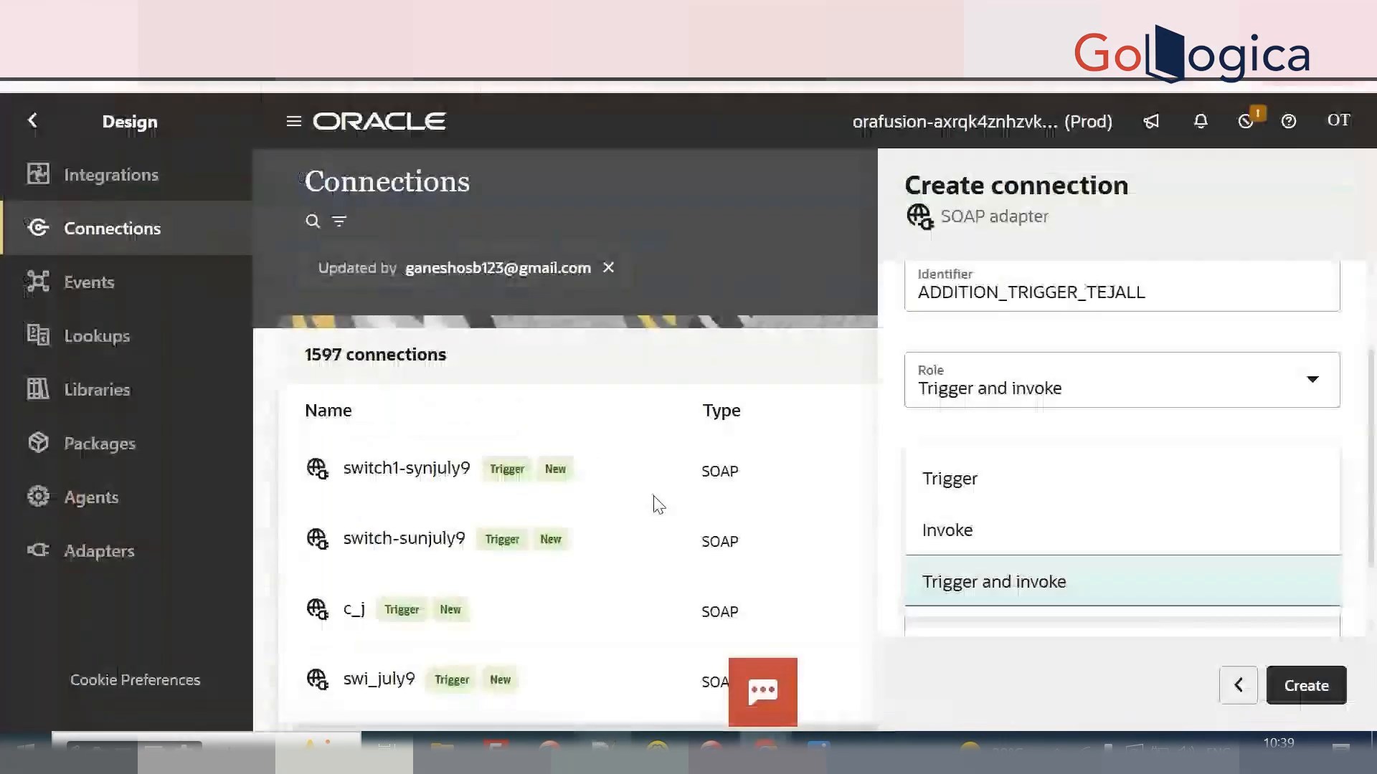
Return to the Oracle connection form, set the role to Trigger and reopen the role choices.
left_click(983, 478)
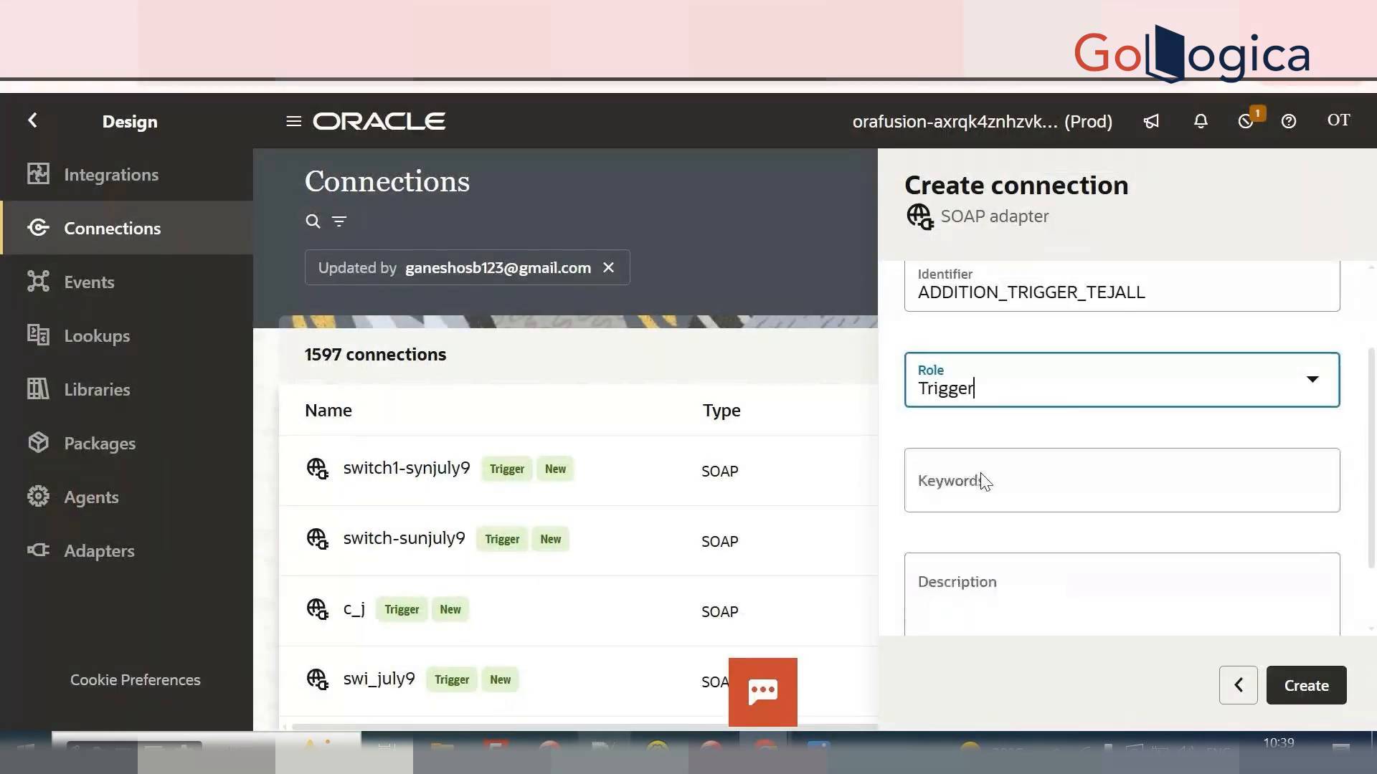
left_click(985, 392)
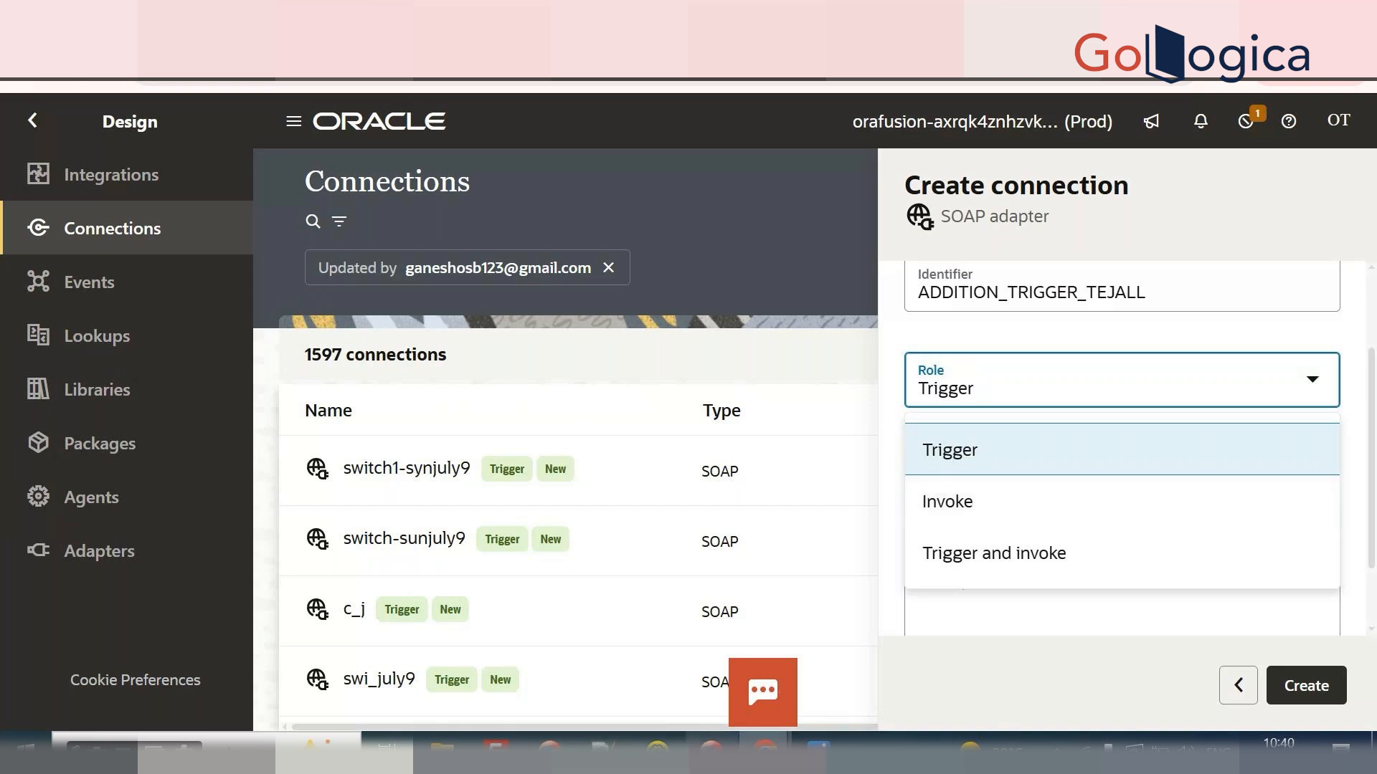
Switch to the Notepad++ notes, write "ERP" and, spaced after it, "SOAP webservice" on line 31, indented six tab stops, and highlight "SOAP webservice".
left_click(604, 749)
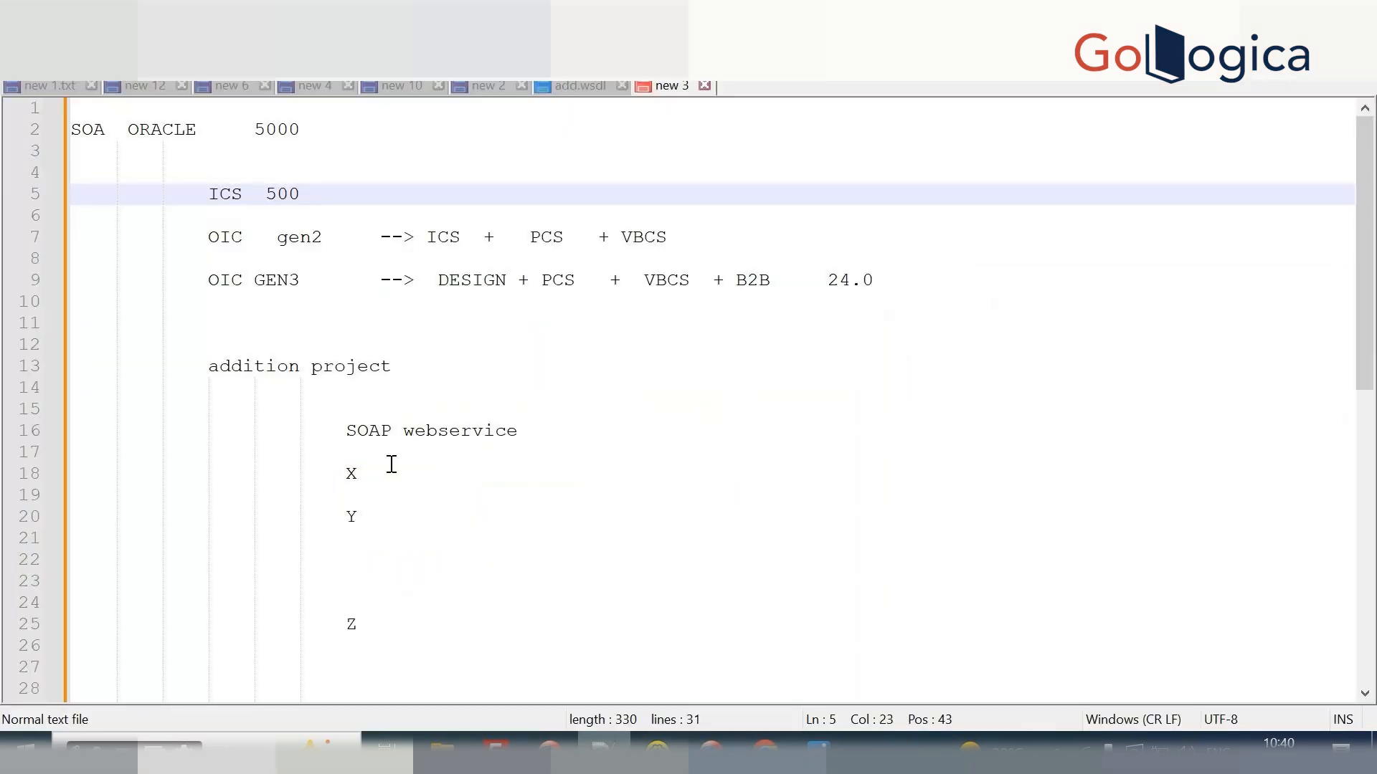
scroll(436, 558, "down", 4)
scroll(436, 558, "down", 1)
left_click(433, 558)
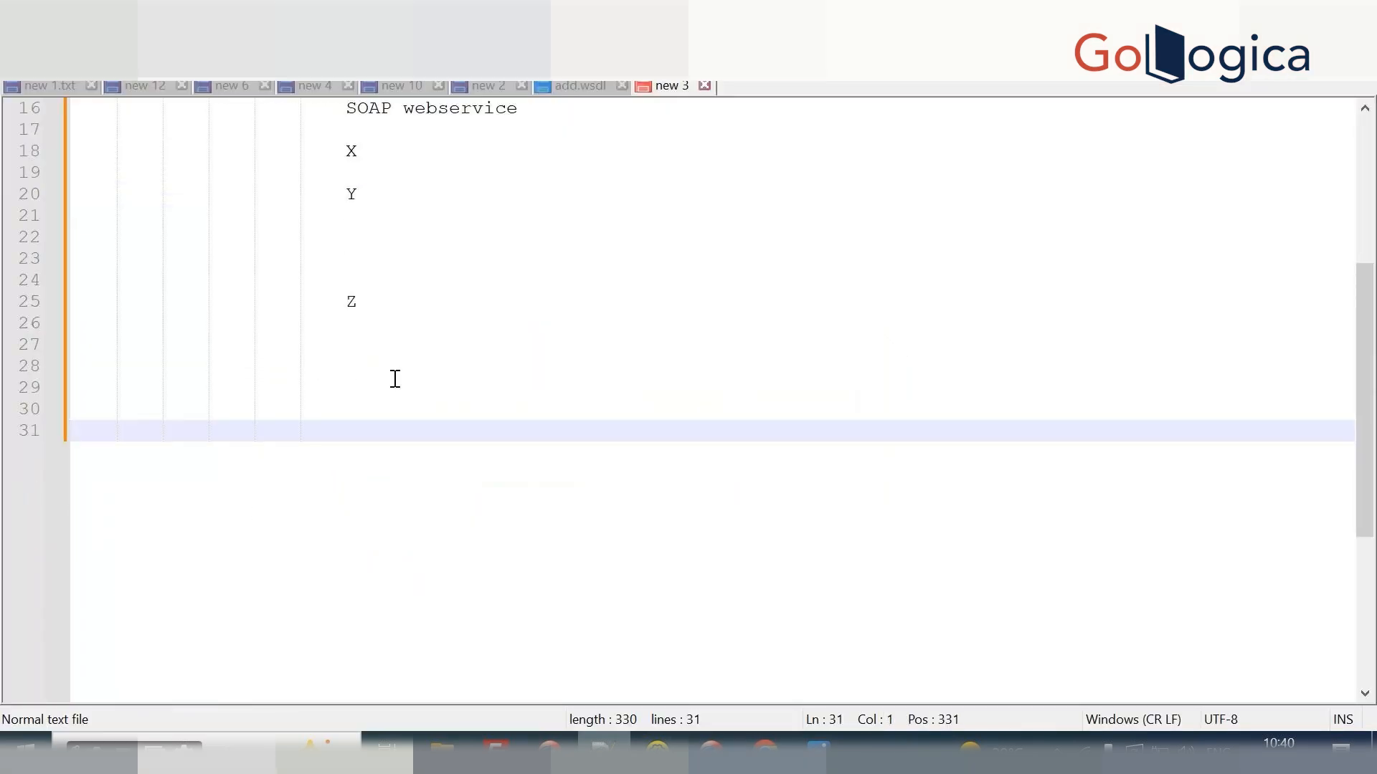
key("Tab")
key("Tab")
key("Tab")
key("Tab")
key("Tab")
key("Tab")
type("ERP                      SOAP webser")
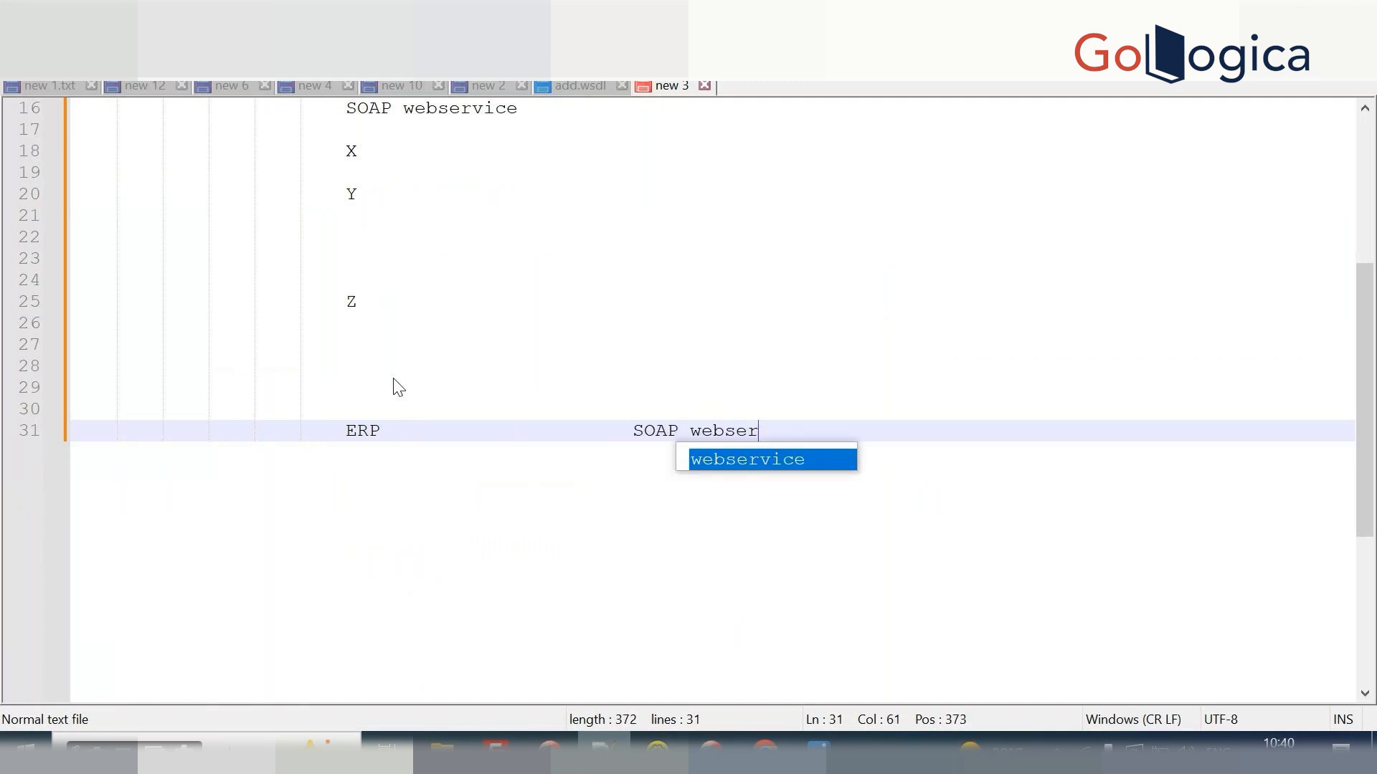
key("Return")
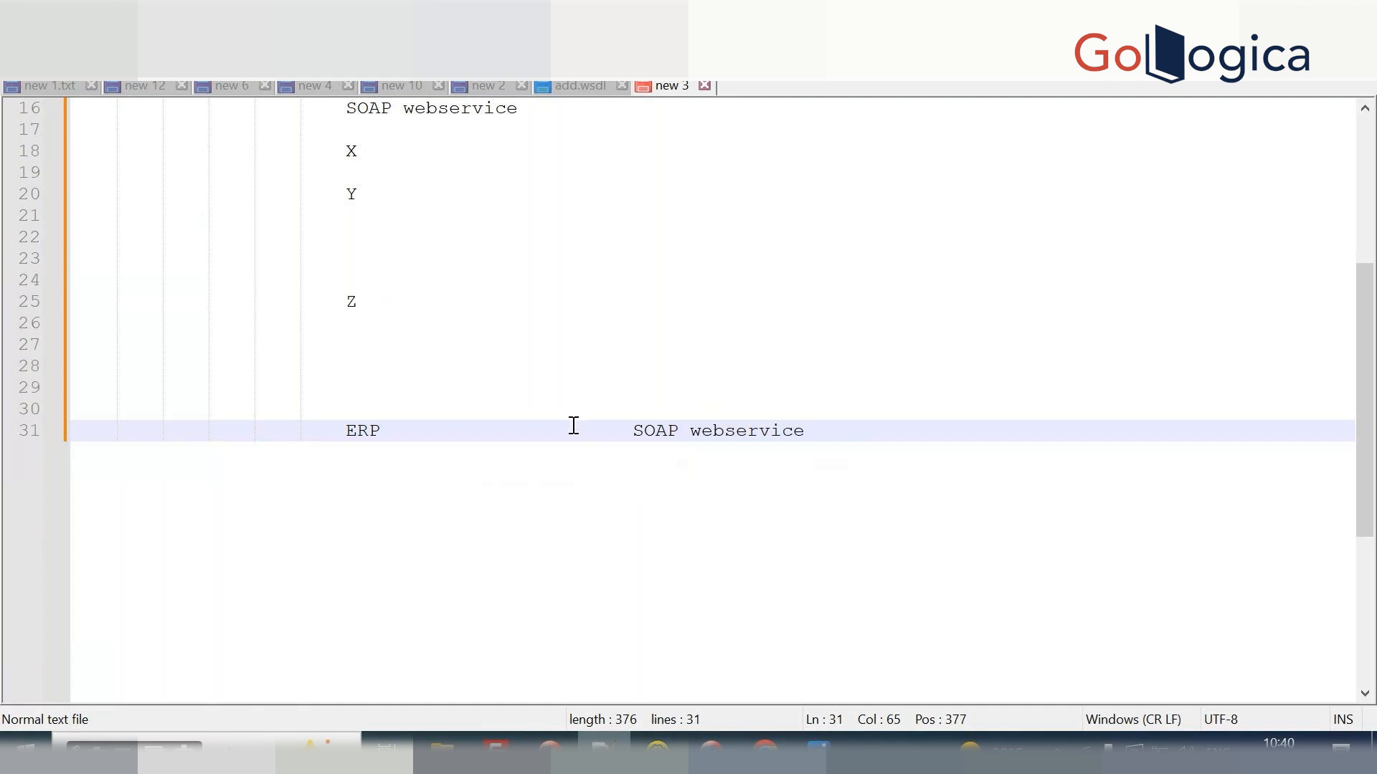
left_click_drag(631, 430, 825, 434)
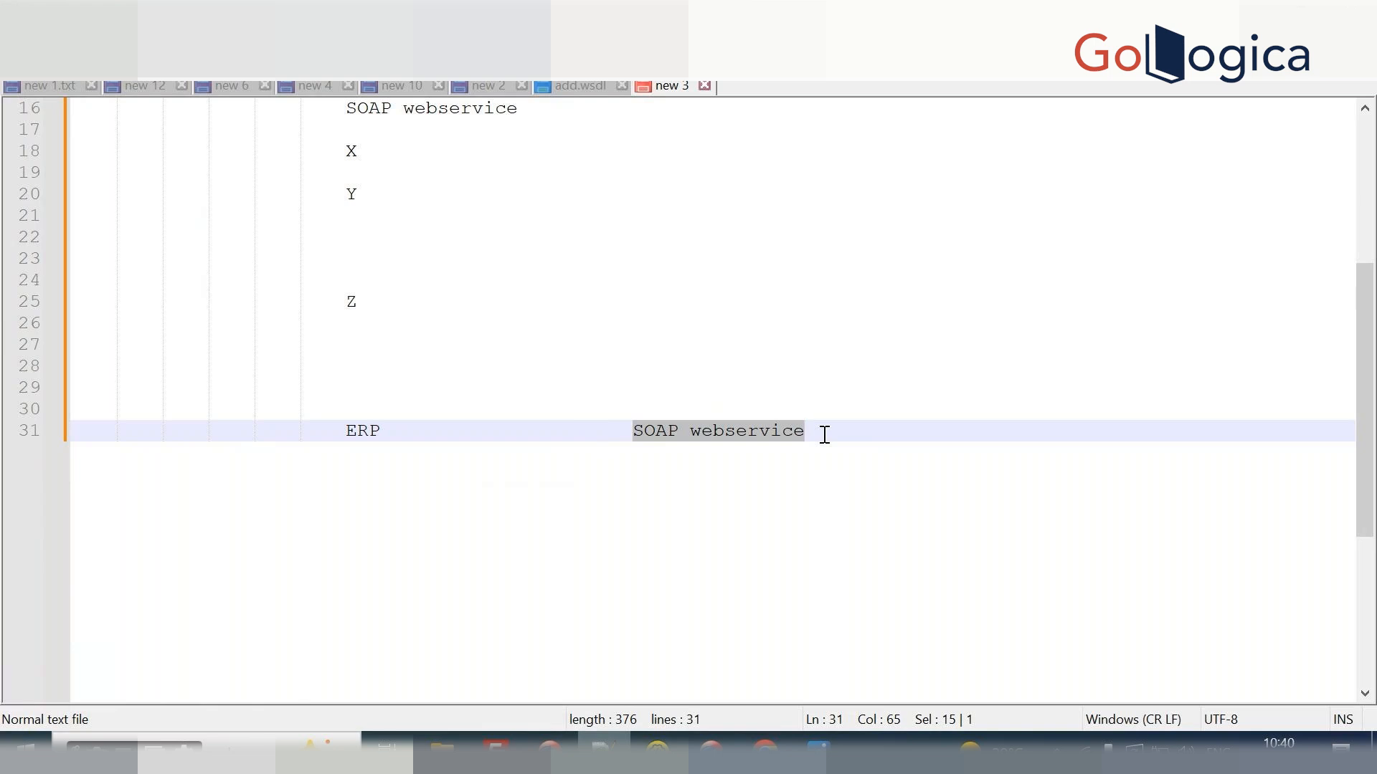
Write "soap webservice" on line 34, three lines below the ERP line and aligned with "ERP".
left_click(631, 434)
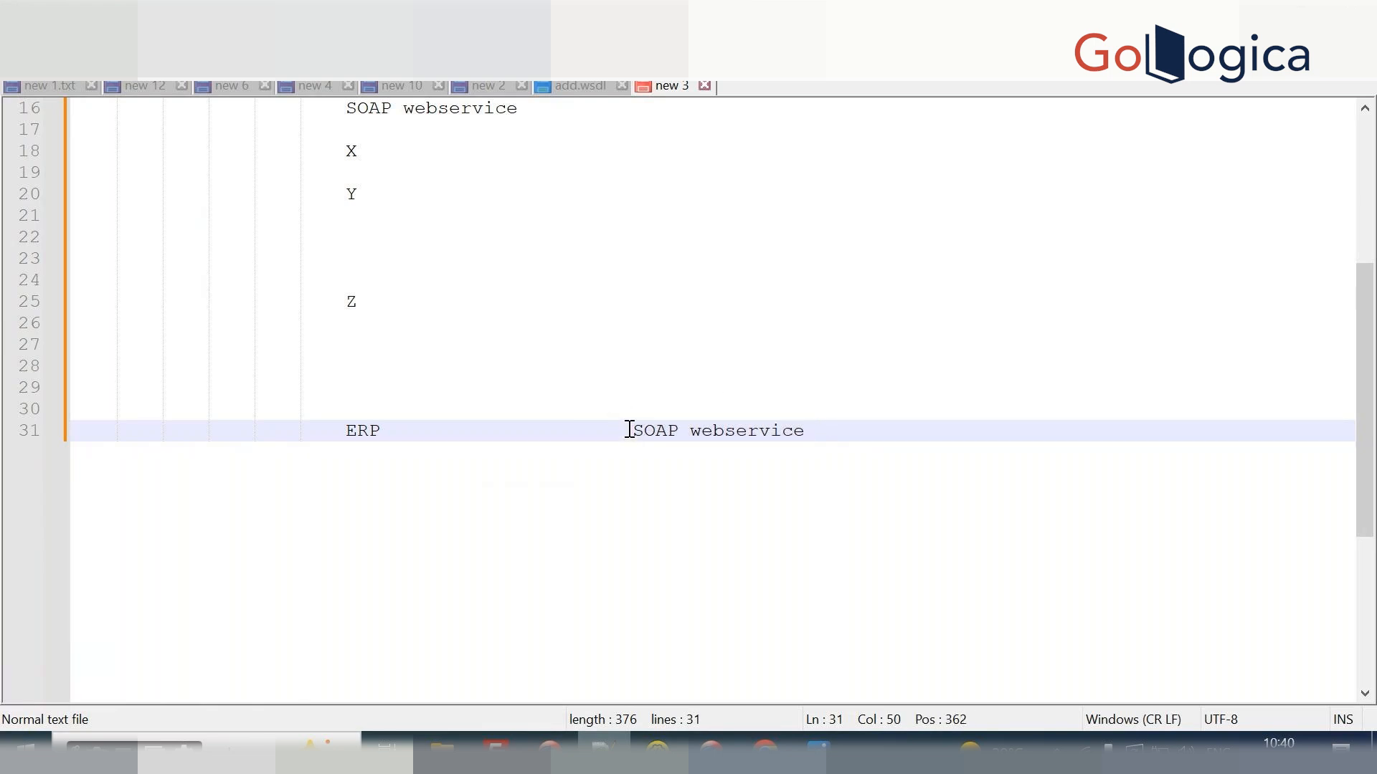
double_click(619, 431)
key("End")
key("Return")
key("Return")
key("Return")
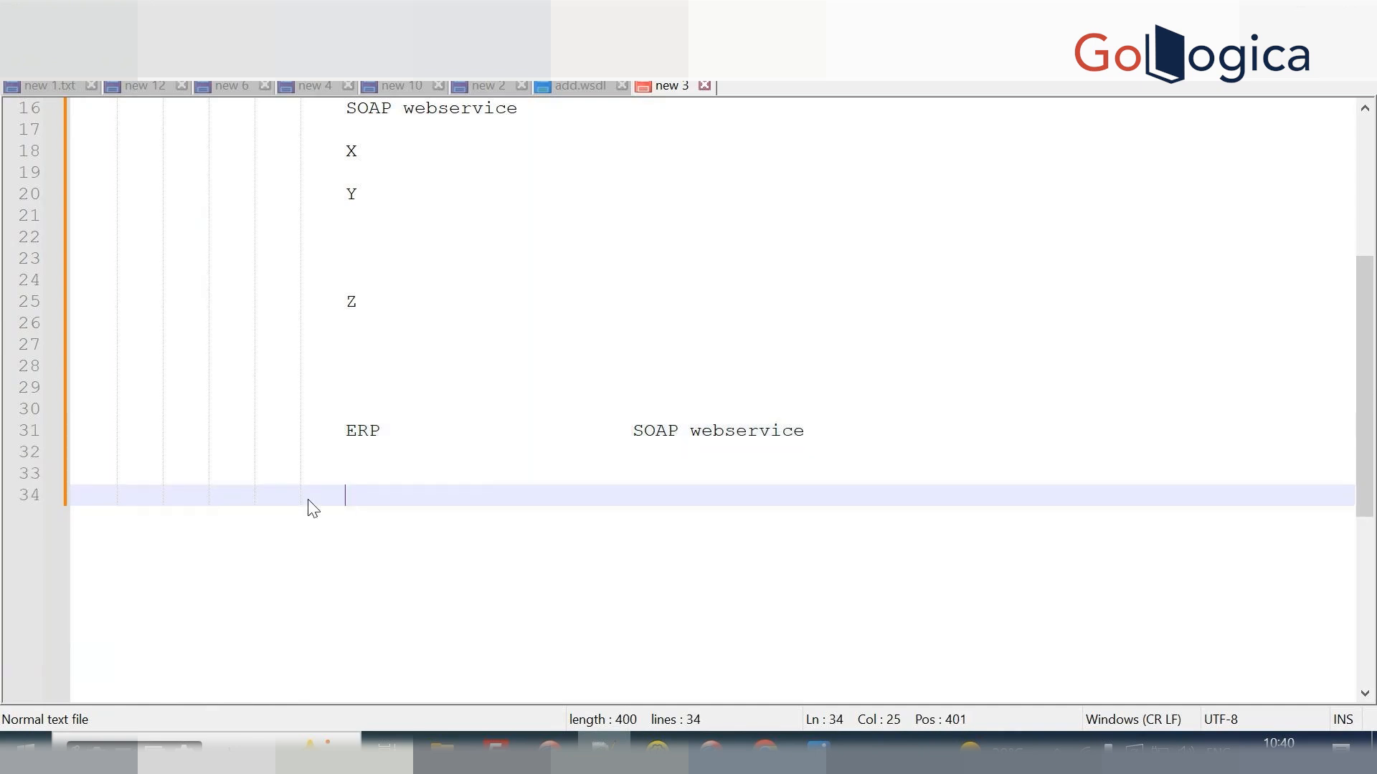
type("soap web")
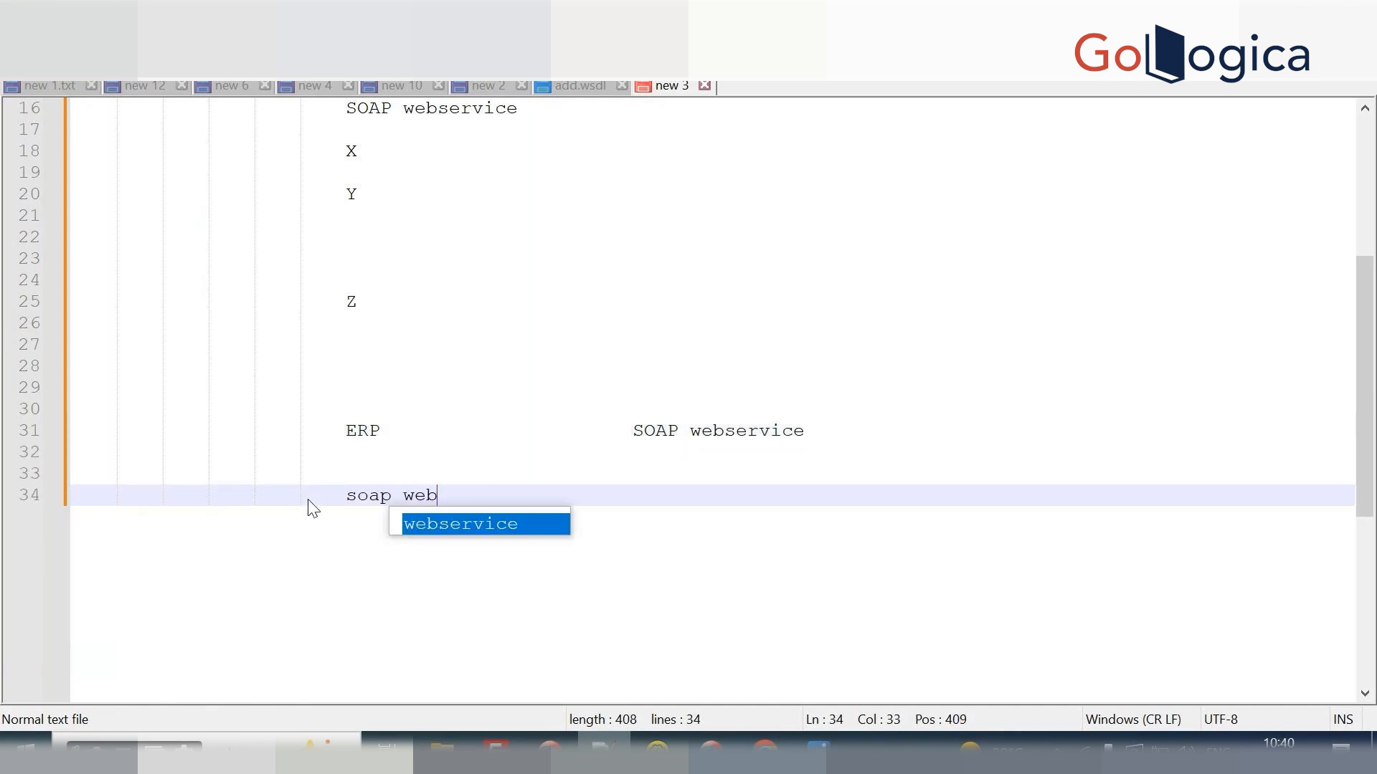
type("service")
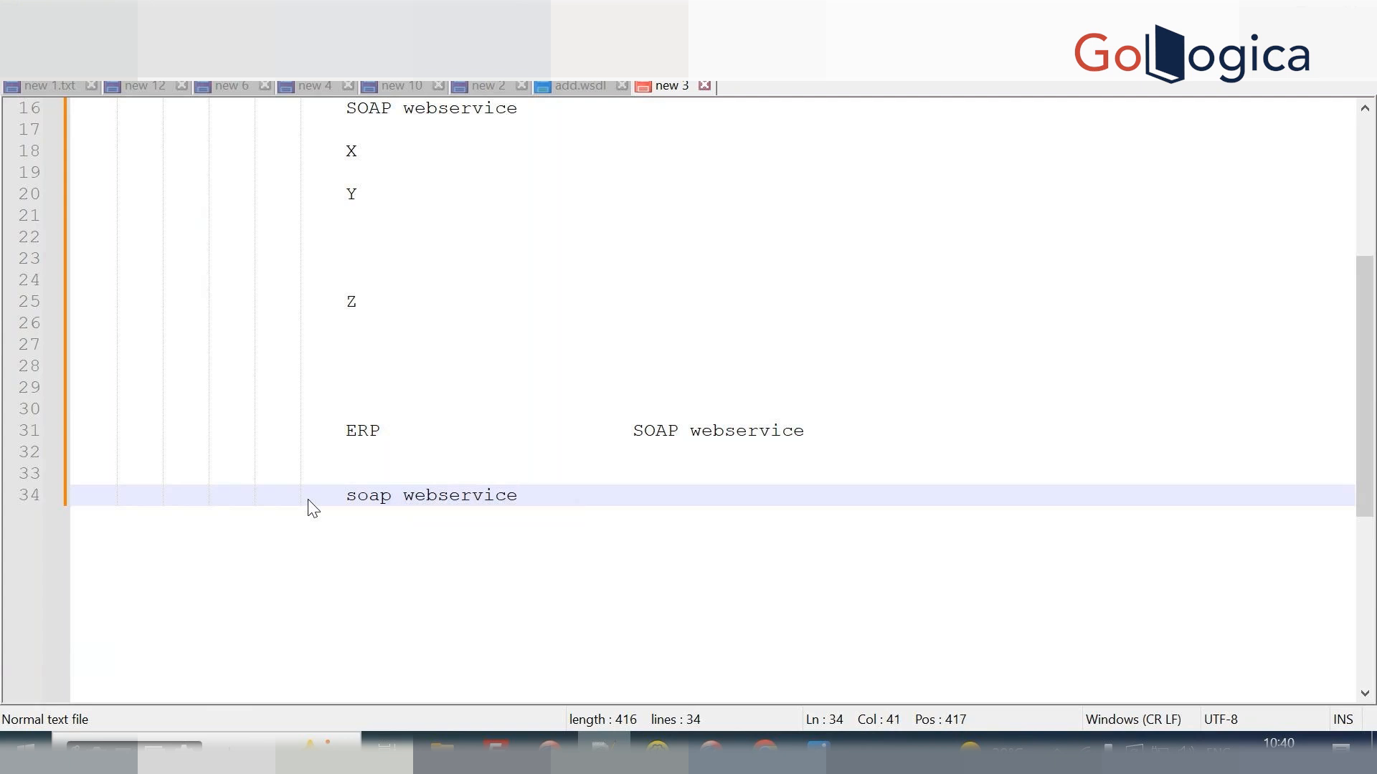
On line 34, insert "source" before "soap webservice" and "trigger" before "source", with spaces between them.
left_click(273, 500)
left_click(298, 498)
type("source")
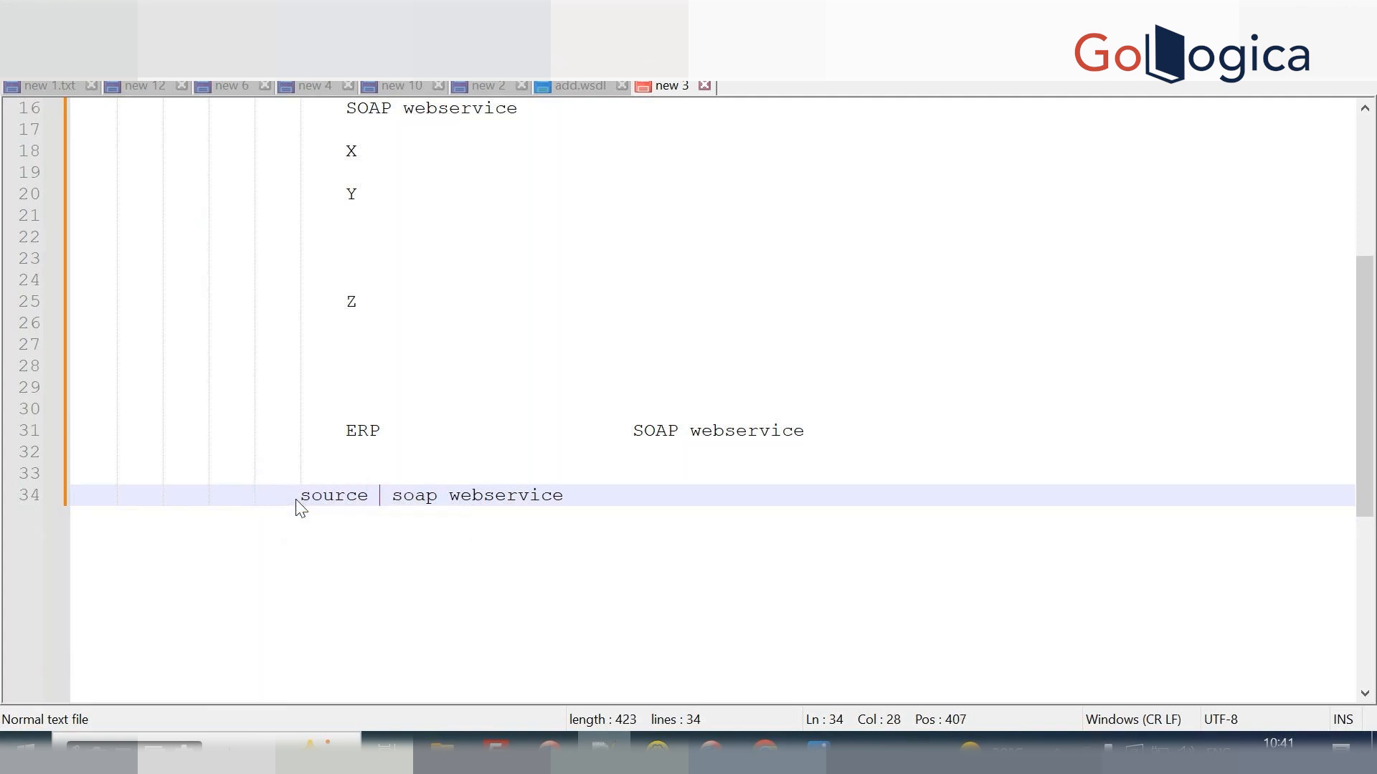
left_click(246, 498)
type("trigger")
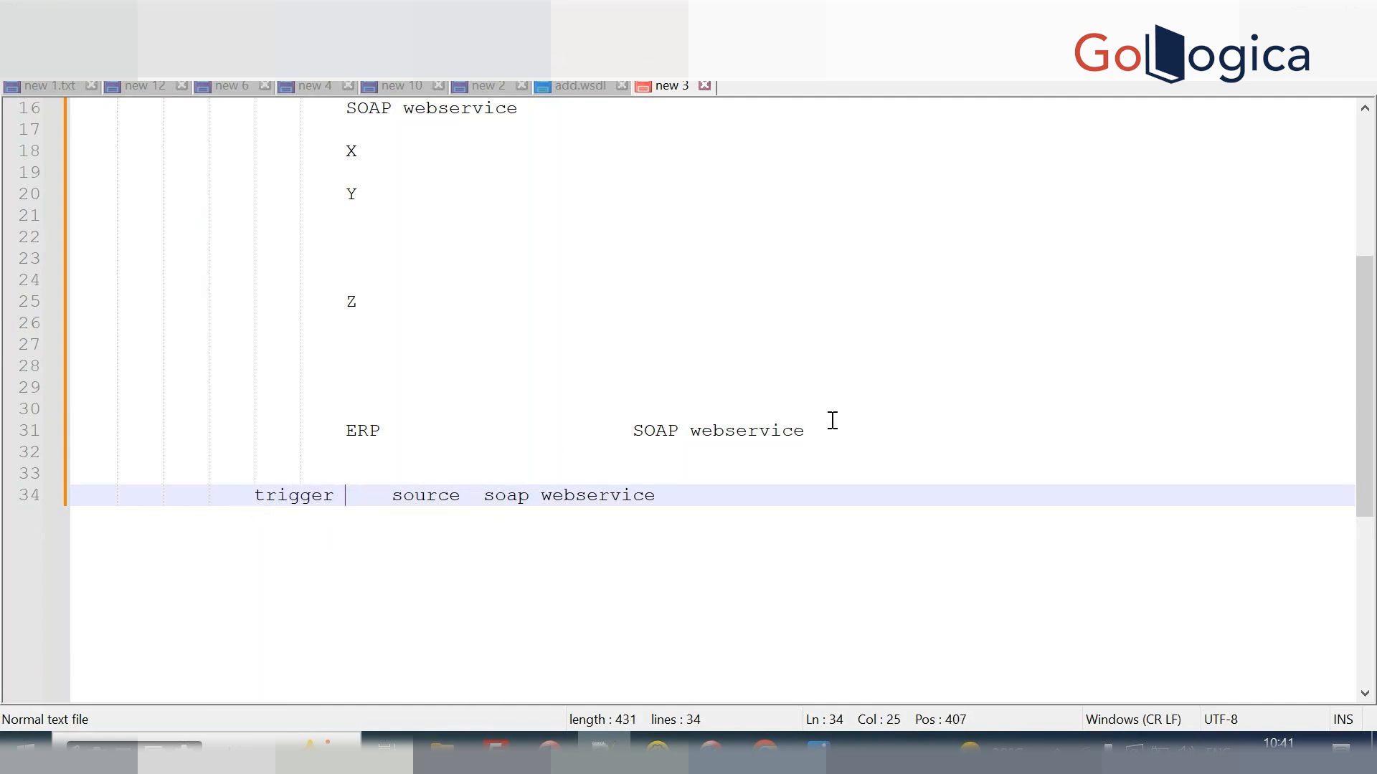
Add "thirdparty invoke role" after "SOAP webservice" on the ERP line.
left_click(851, 433)
type("thirdp")
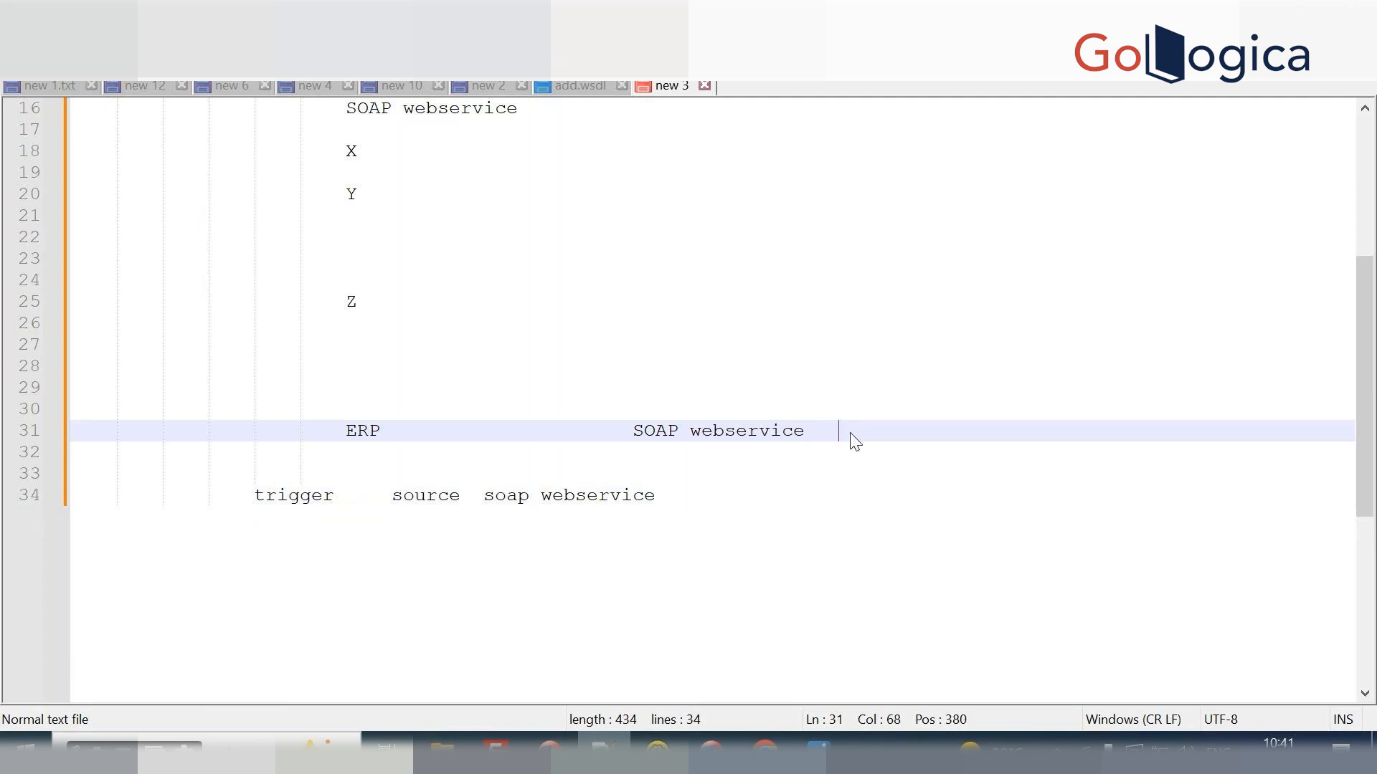
type("arty invokje")
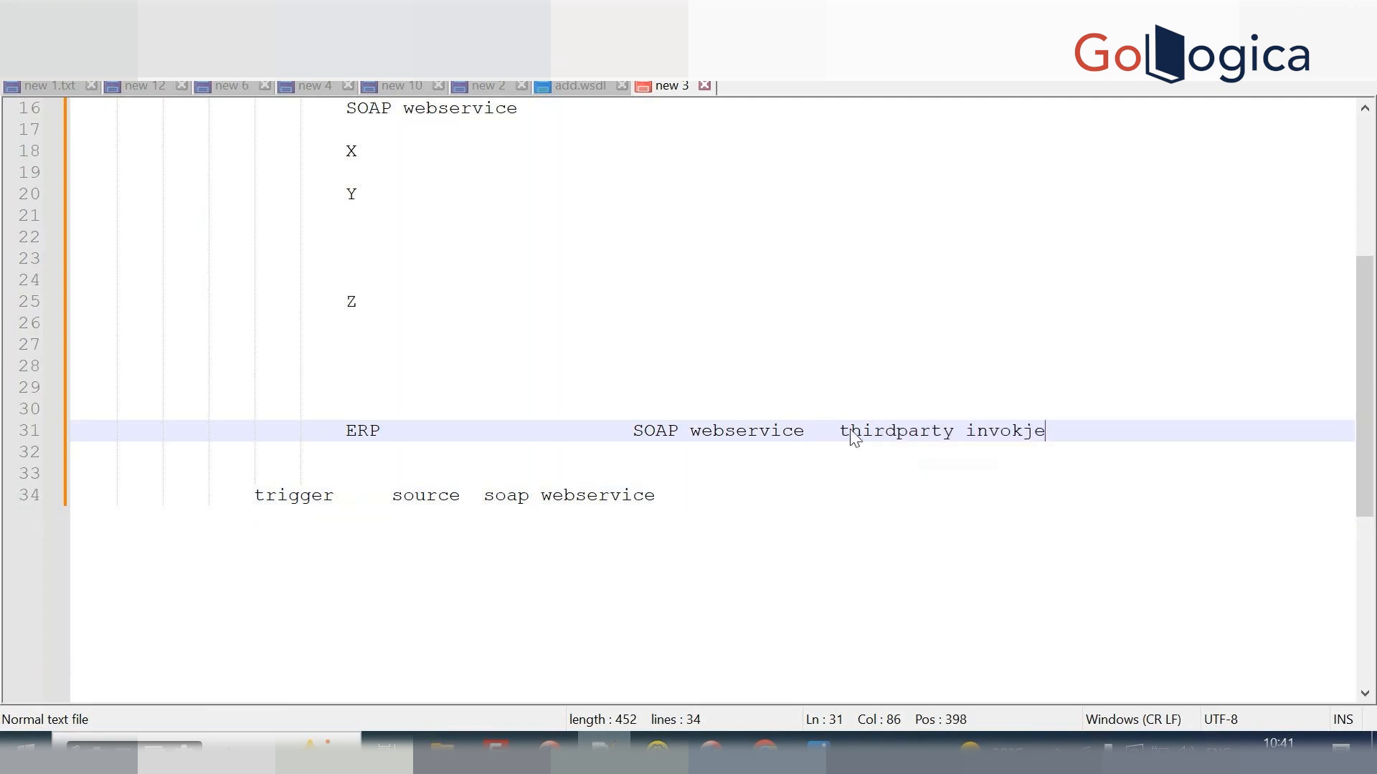
key("BackSpace")
key("BackSpace")
key("BackSpace")
type("e role")
Write "DATABASE" on line 38, four lines below the trigger line and aligned with "trigger".
key("ctrl+End")
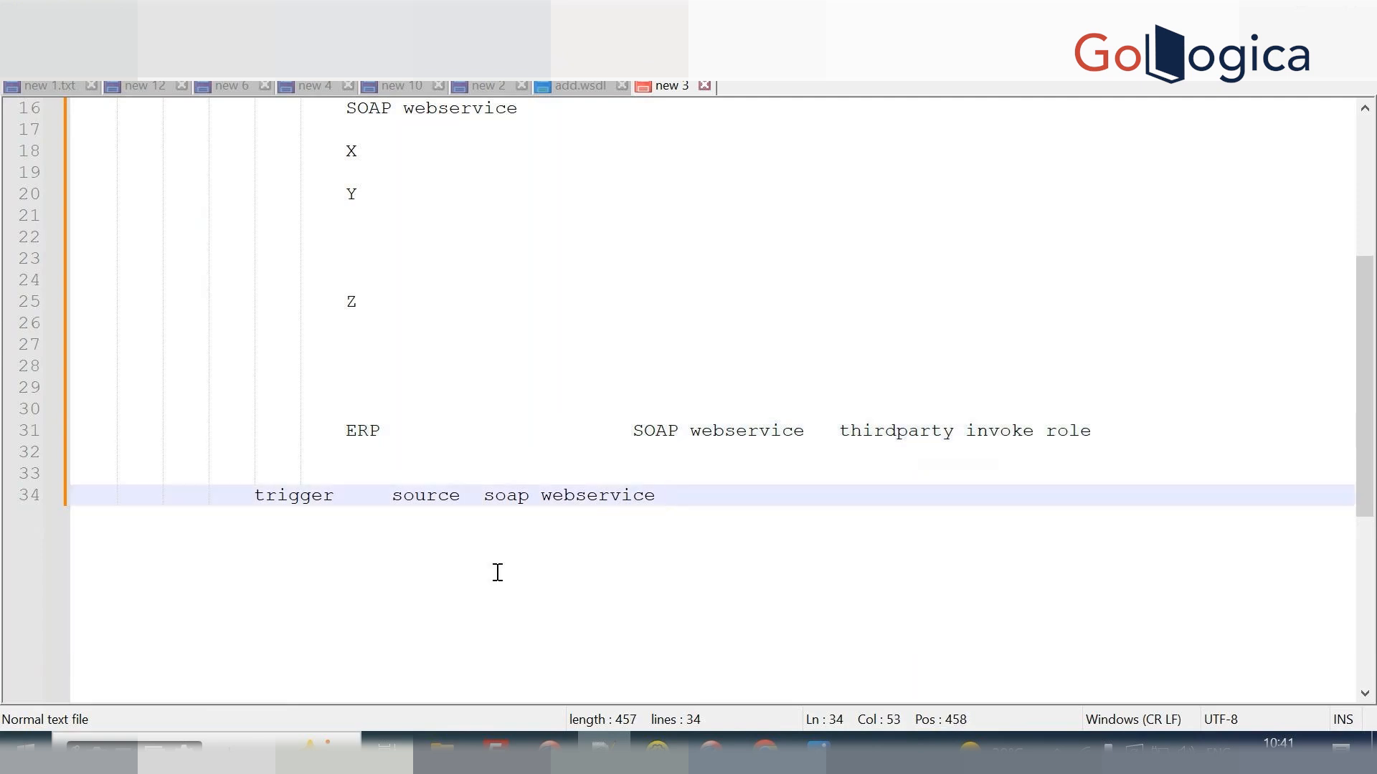
key("Return")
key("Return")
key("Return")
key("Return")
type("D")
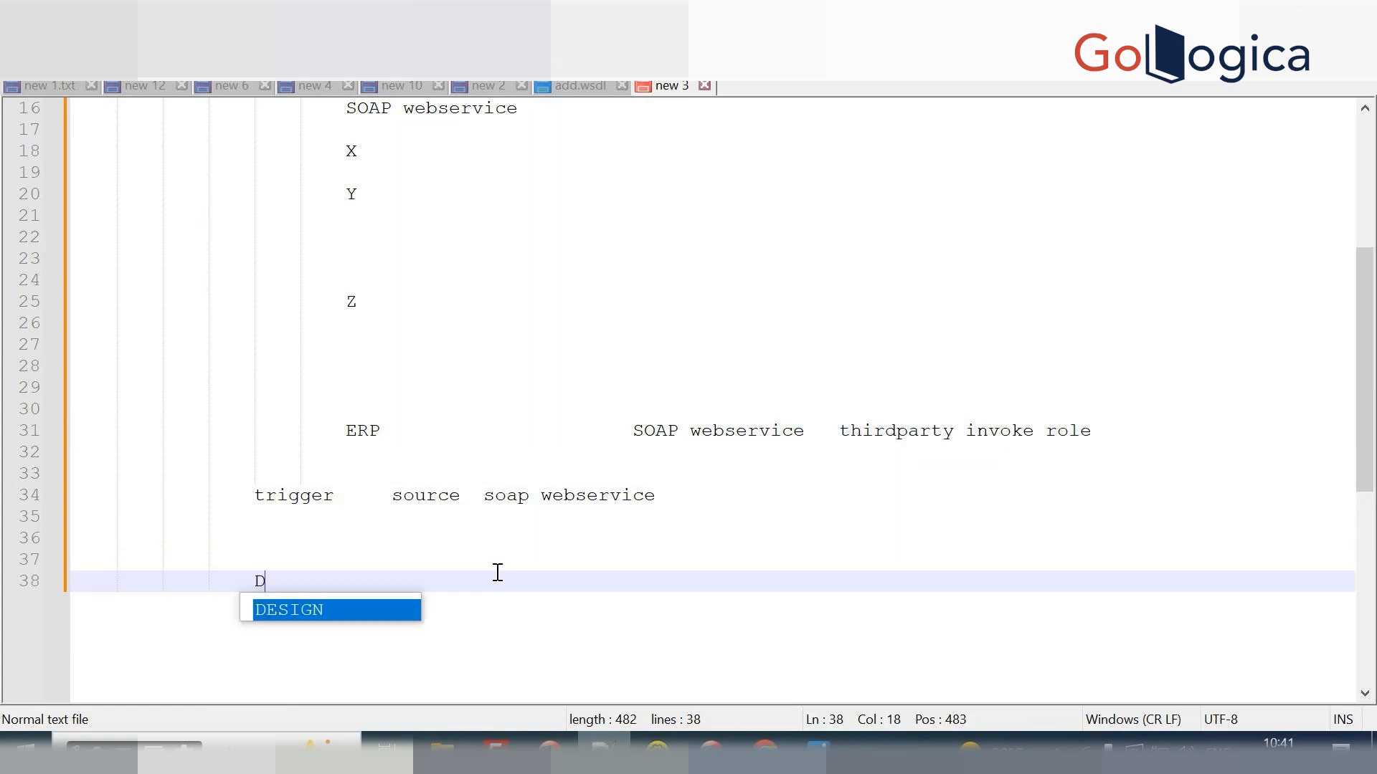
type("ATABSAE")
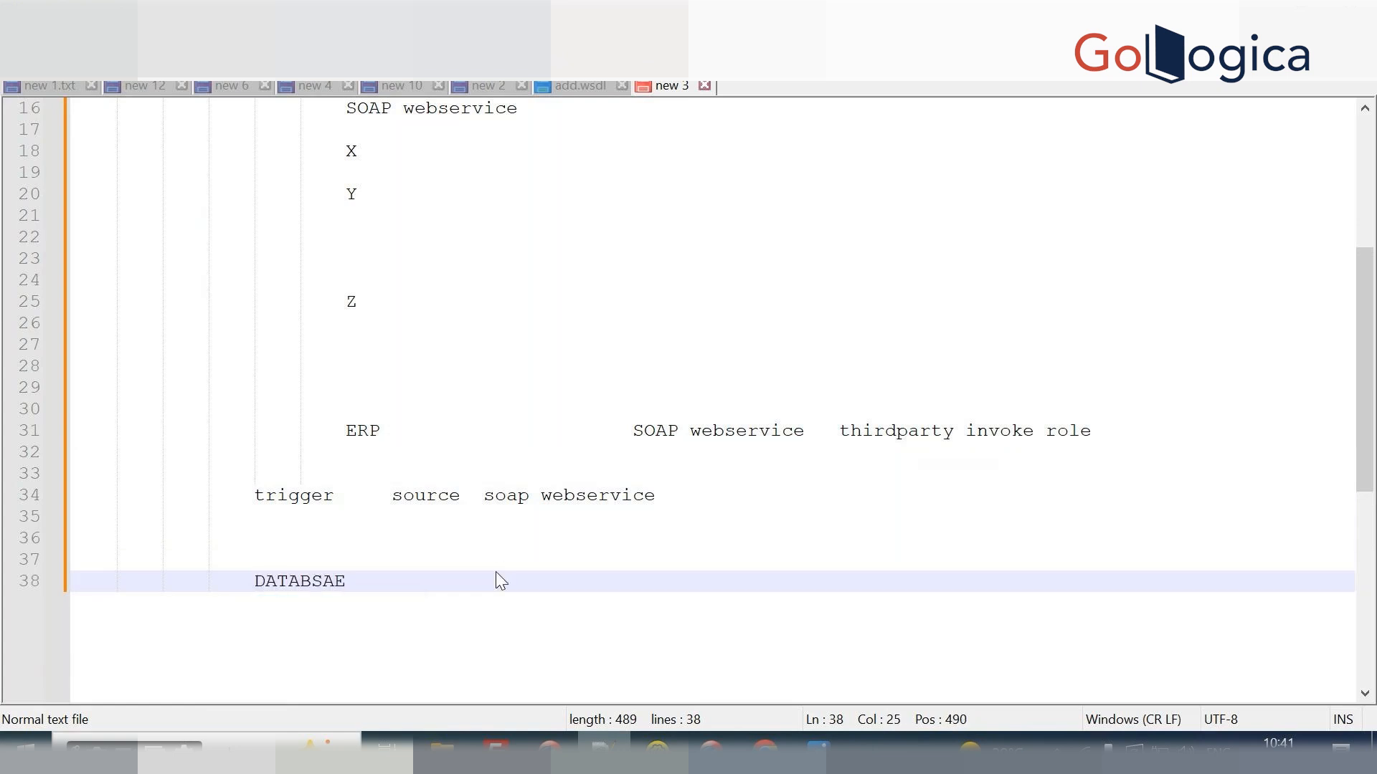
key("Return")
key("Return")
left_click(465, 578)
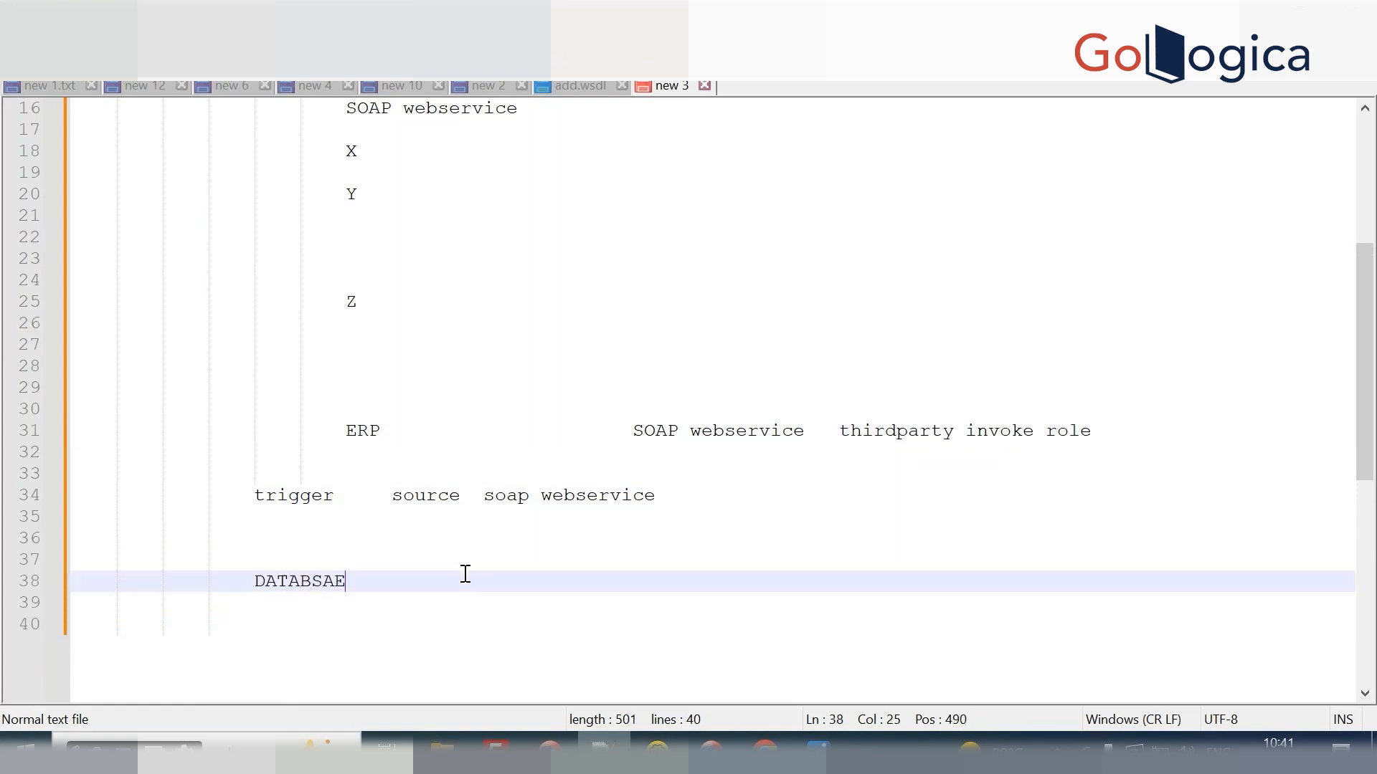
key("BackSpace")
key("BackSpace")
key("BackSpace")
type("ASE")
Continue the list below DATABASE with "FTP" on line 41, "SAP" on line 43 and "SALESFPRCE" on line 45.
key("Return")
key("Return")
key("Return")
type("FTP")
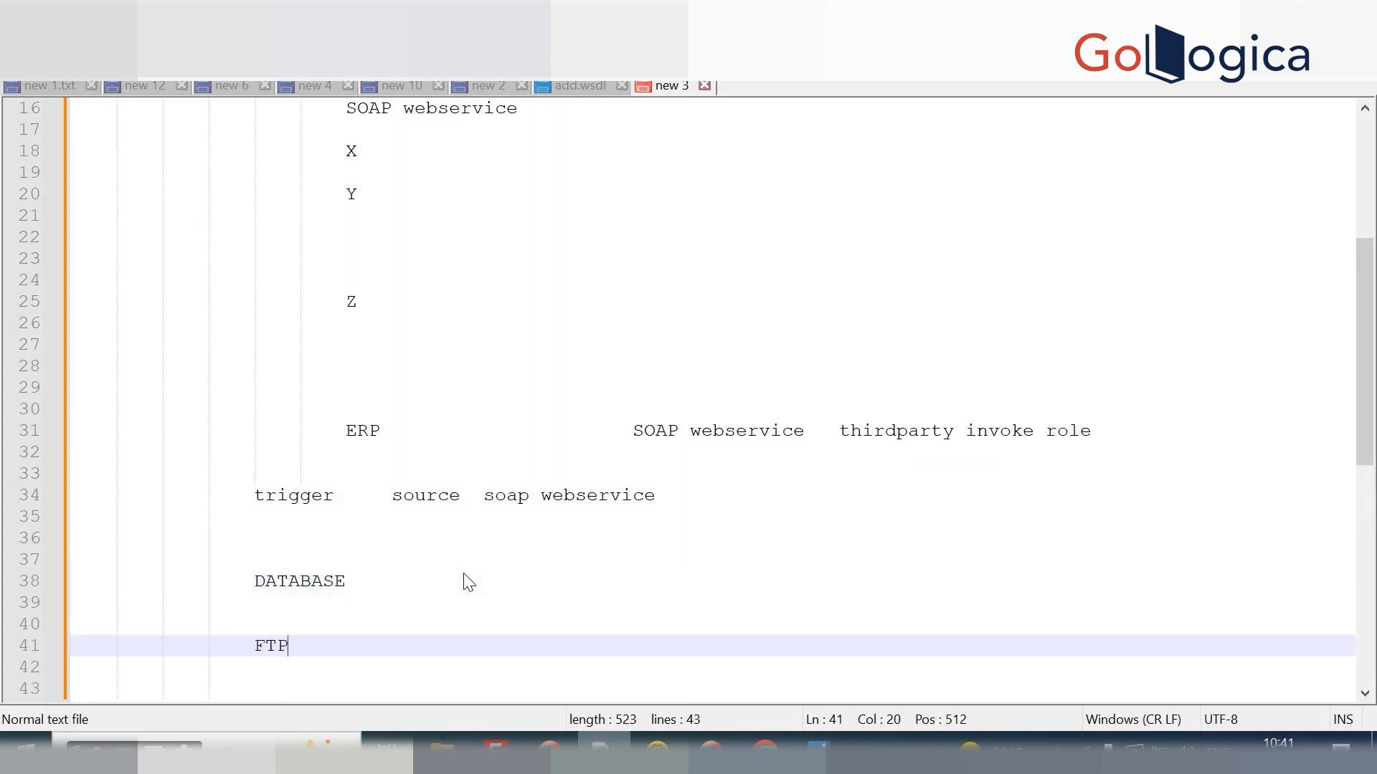
key("Return")
key("Return")
scroll(467, 582, "down", 2)
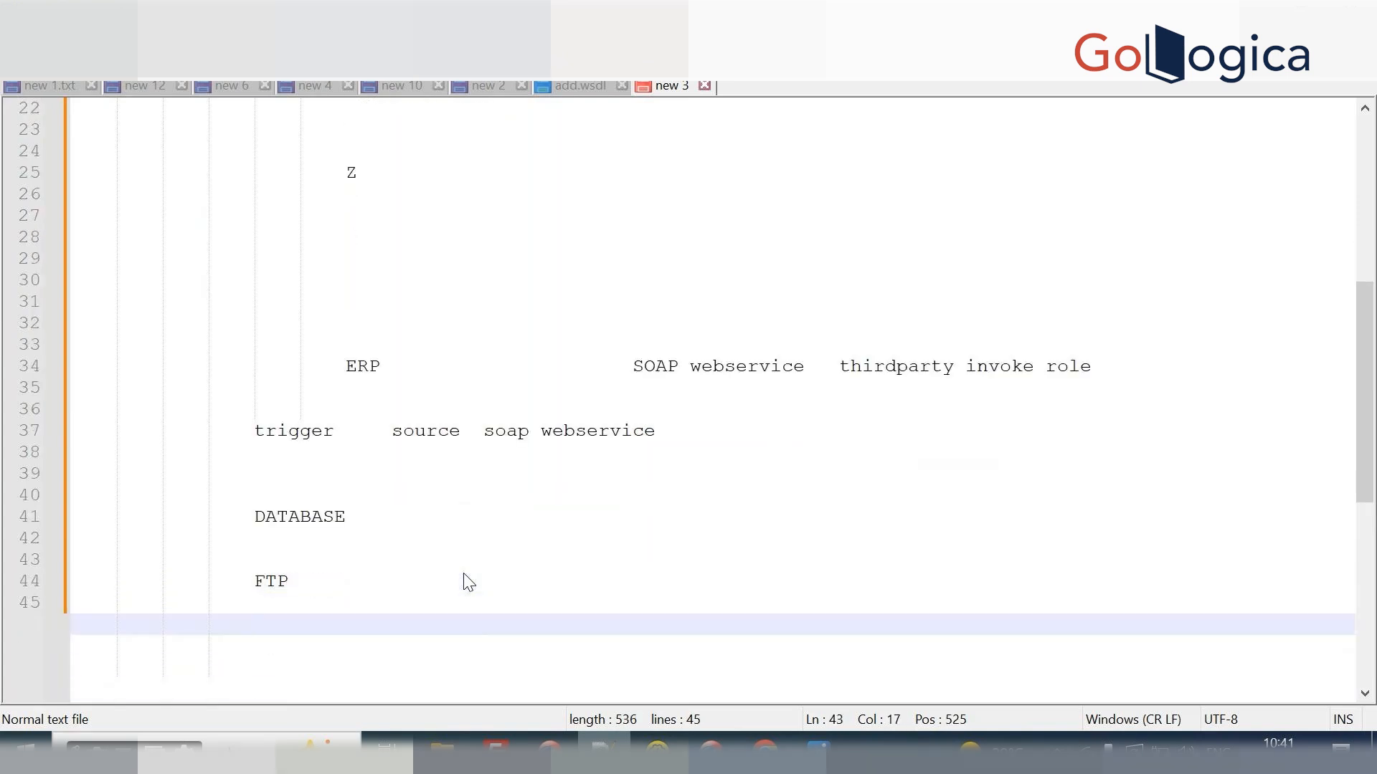
type("SAP")
key("Return")
key("Return")
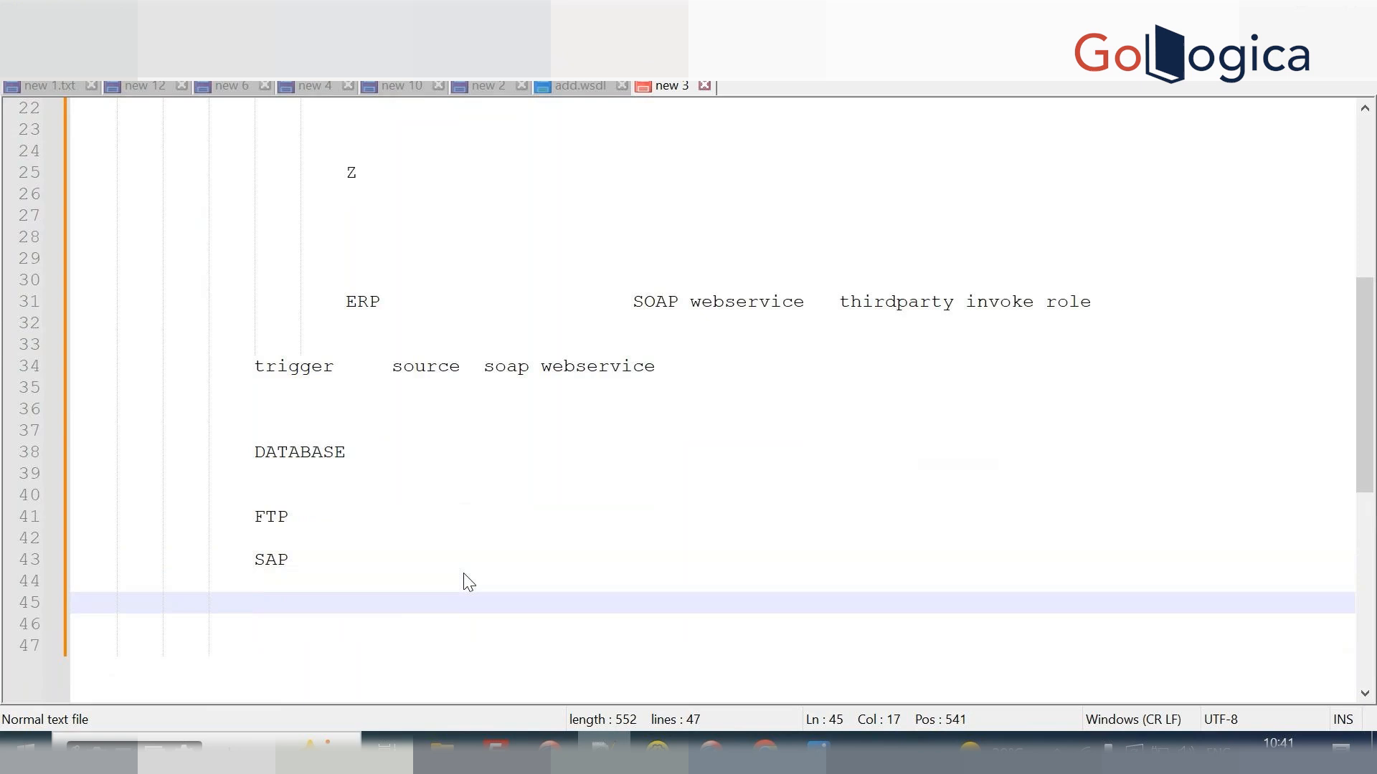
type("SALESFPRCE")
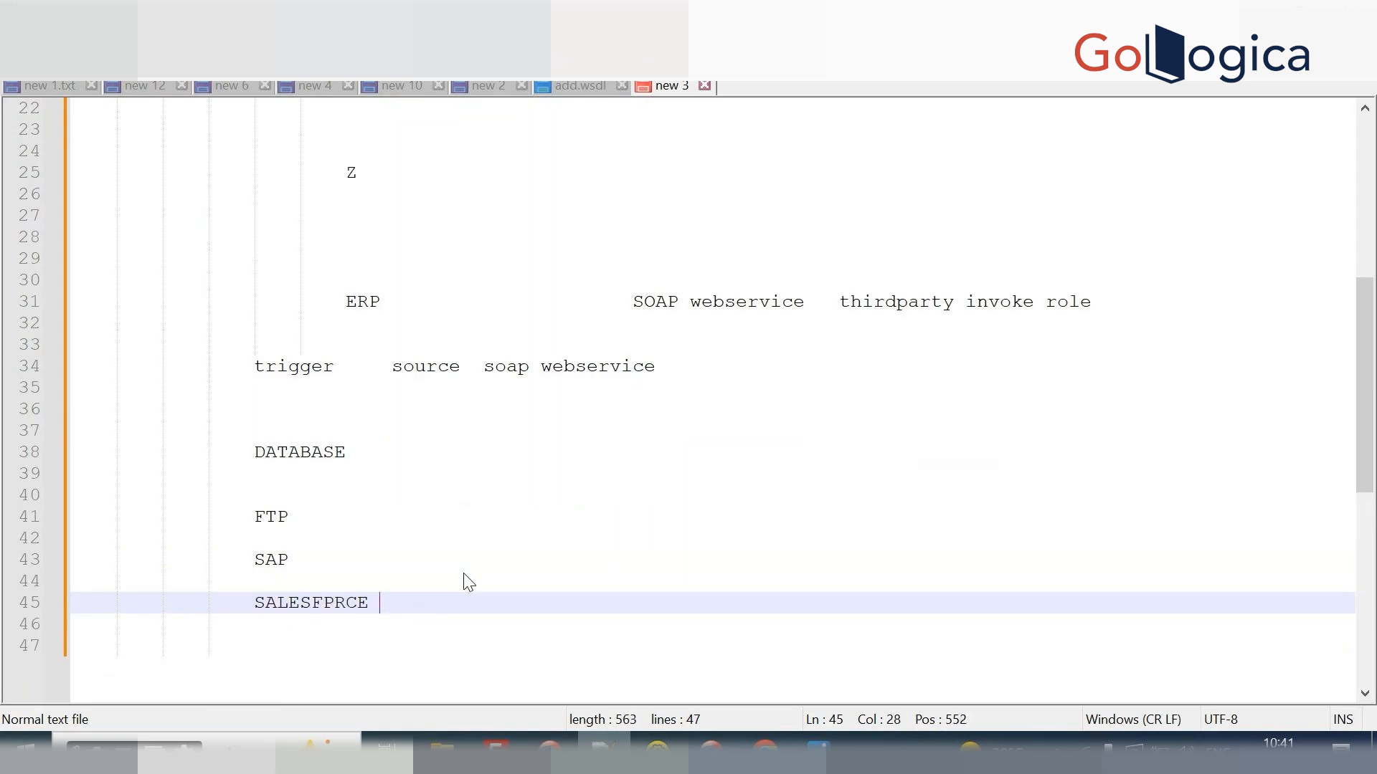
Highlight the list from DATABASE to SALESFPRCE on lines 38 to 45, then clear the highlight.
left_click(258, 453)
left_click_drag(257, 454, 377, 610)
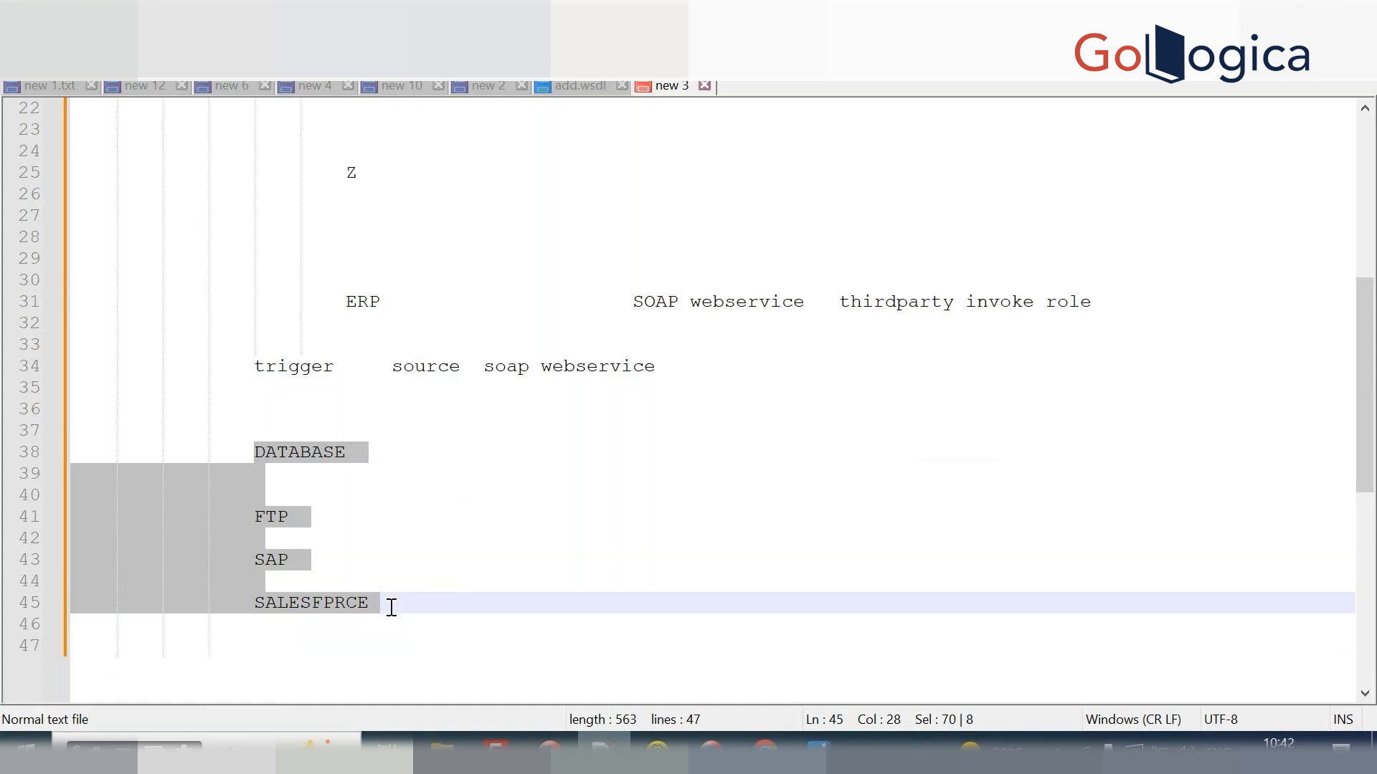
double_click(390, 608)
left_click_drag(361, 607, 3, 461)
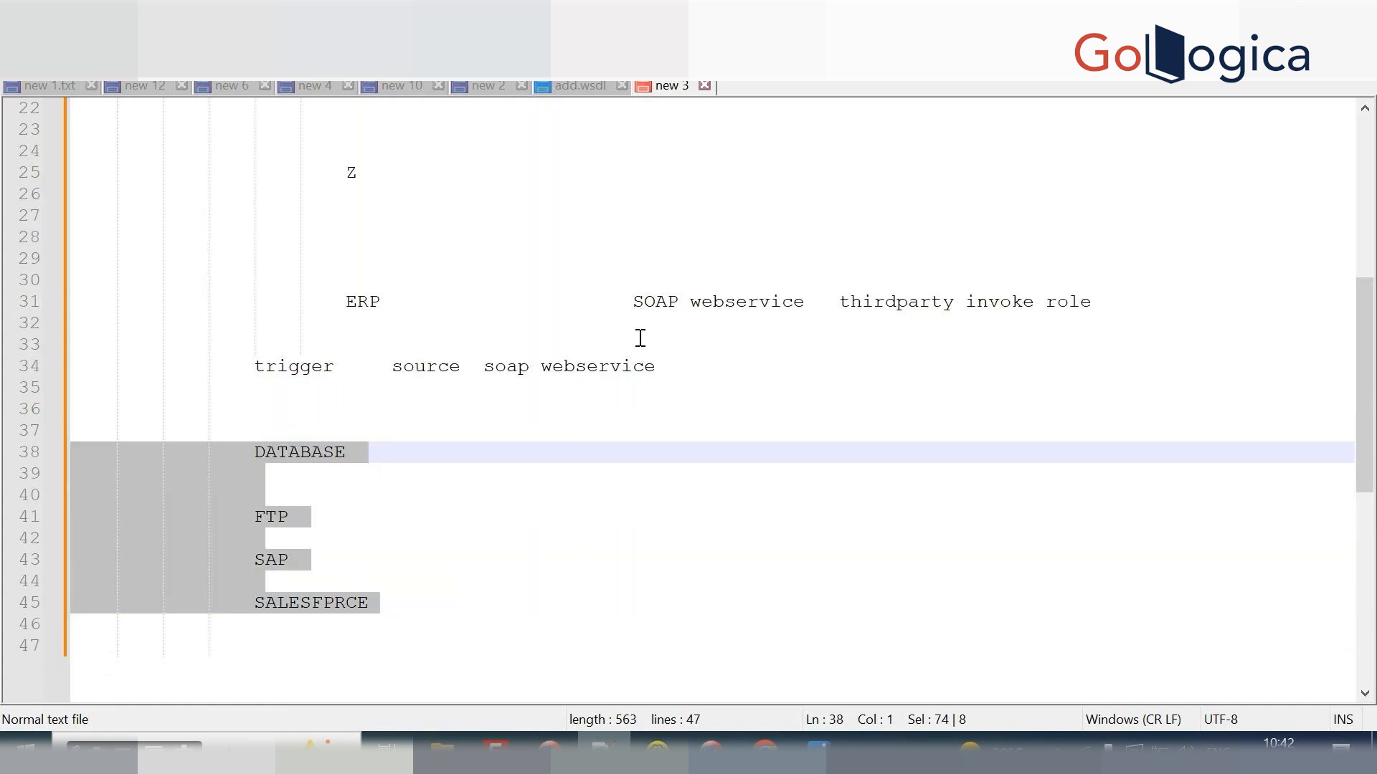
left_click(574, 305)
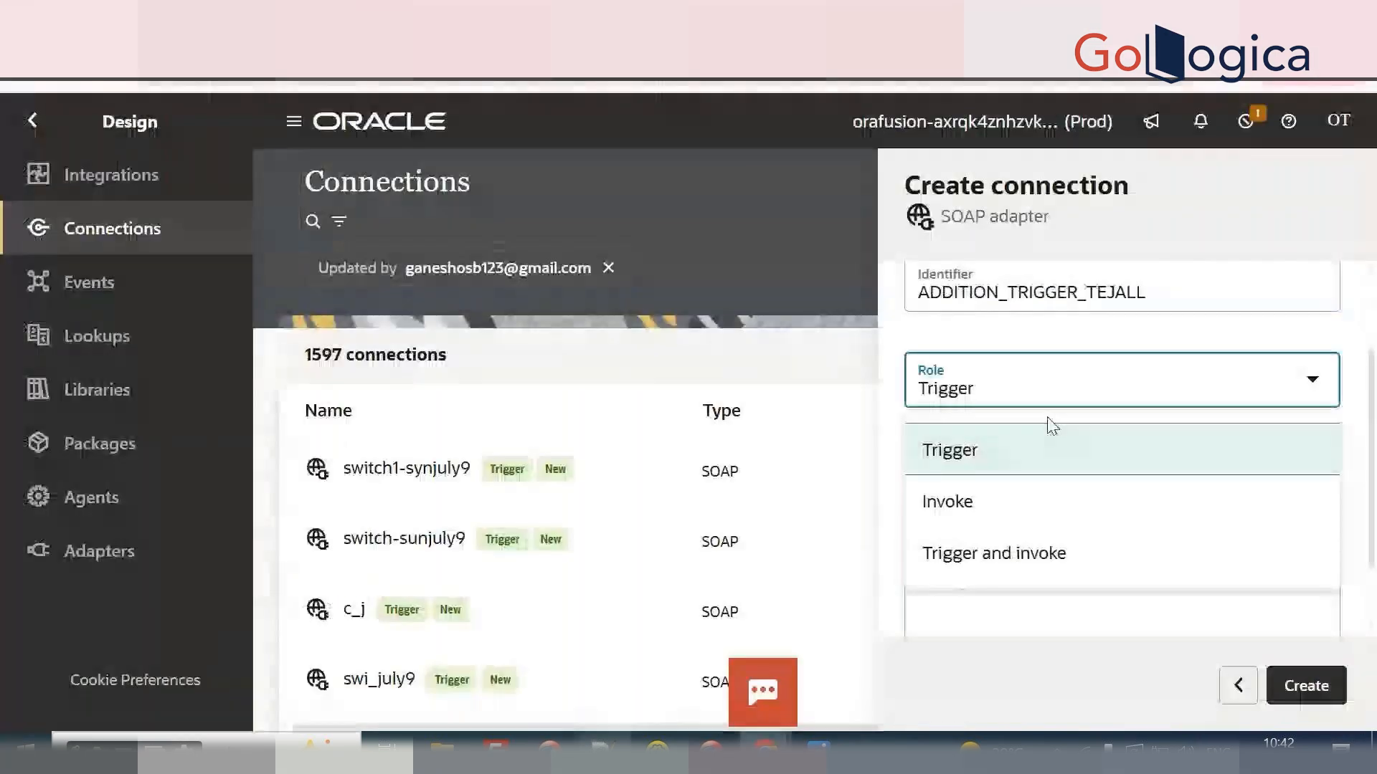
Return to the Oracle connection form, choose the Trigger role and create the SOAP connection.
left_click(1018, 449)
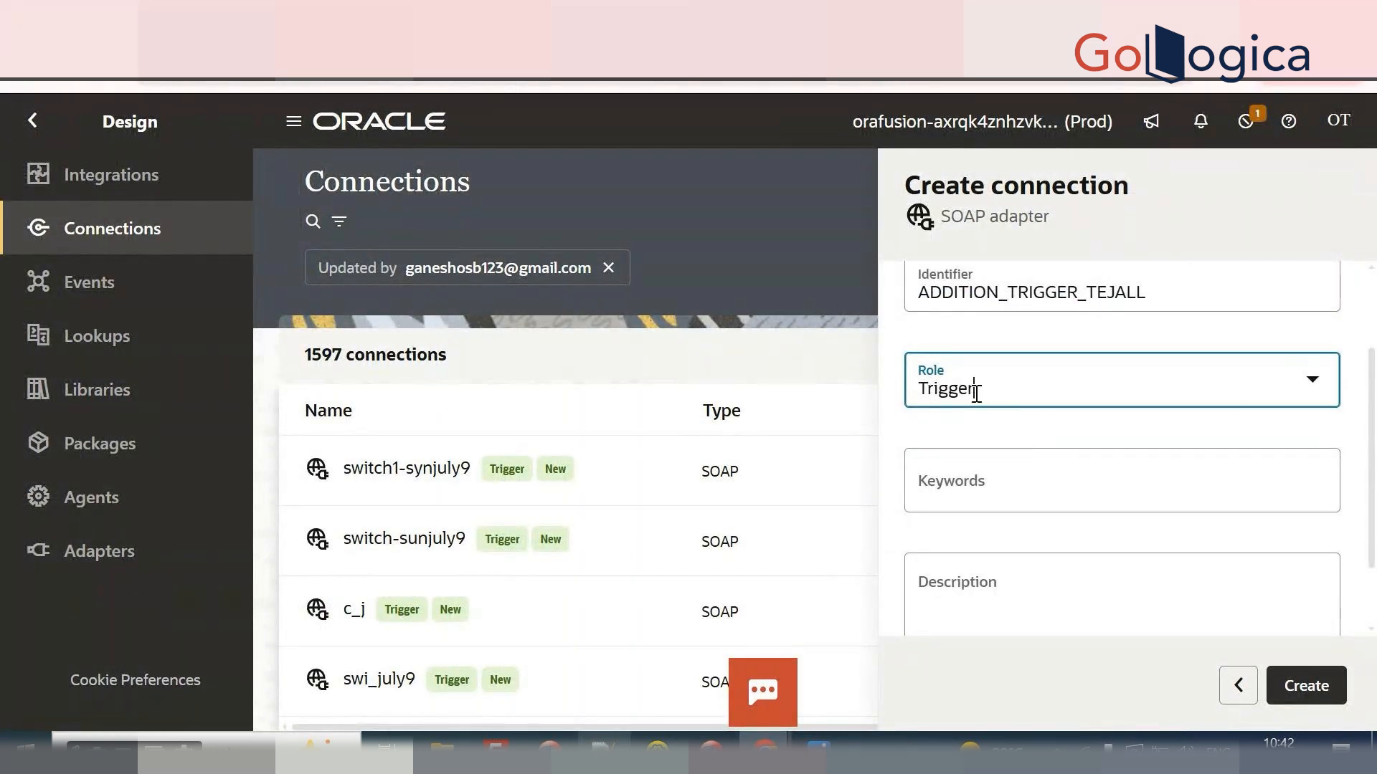
scroll(977, 395, "up", 2)
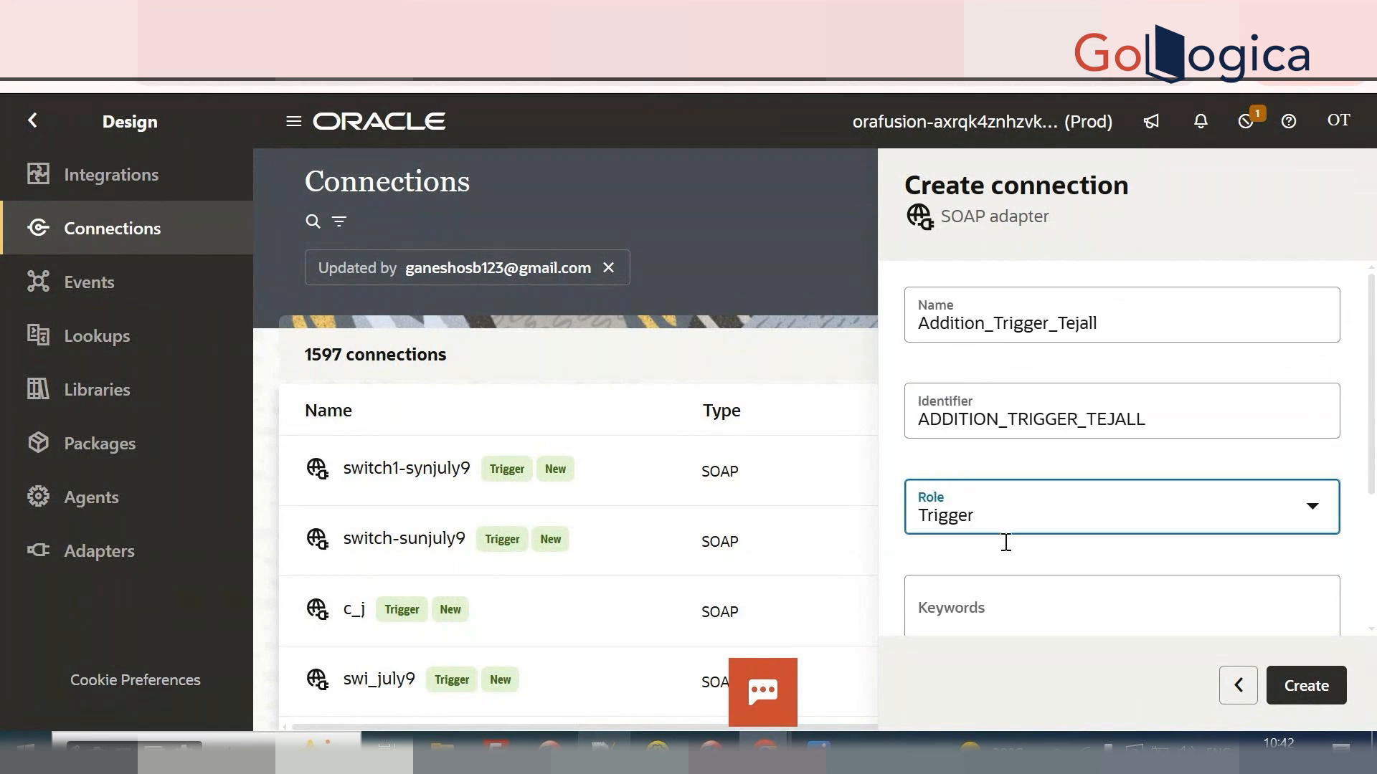
left_click(1302, 684)
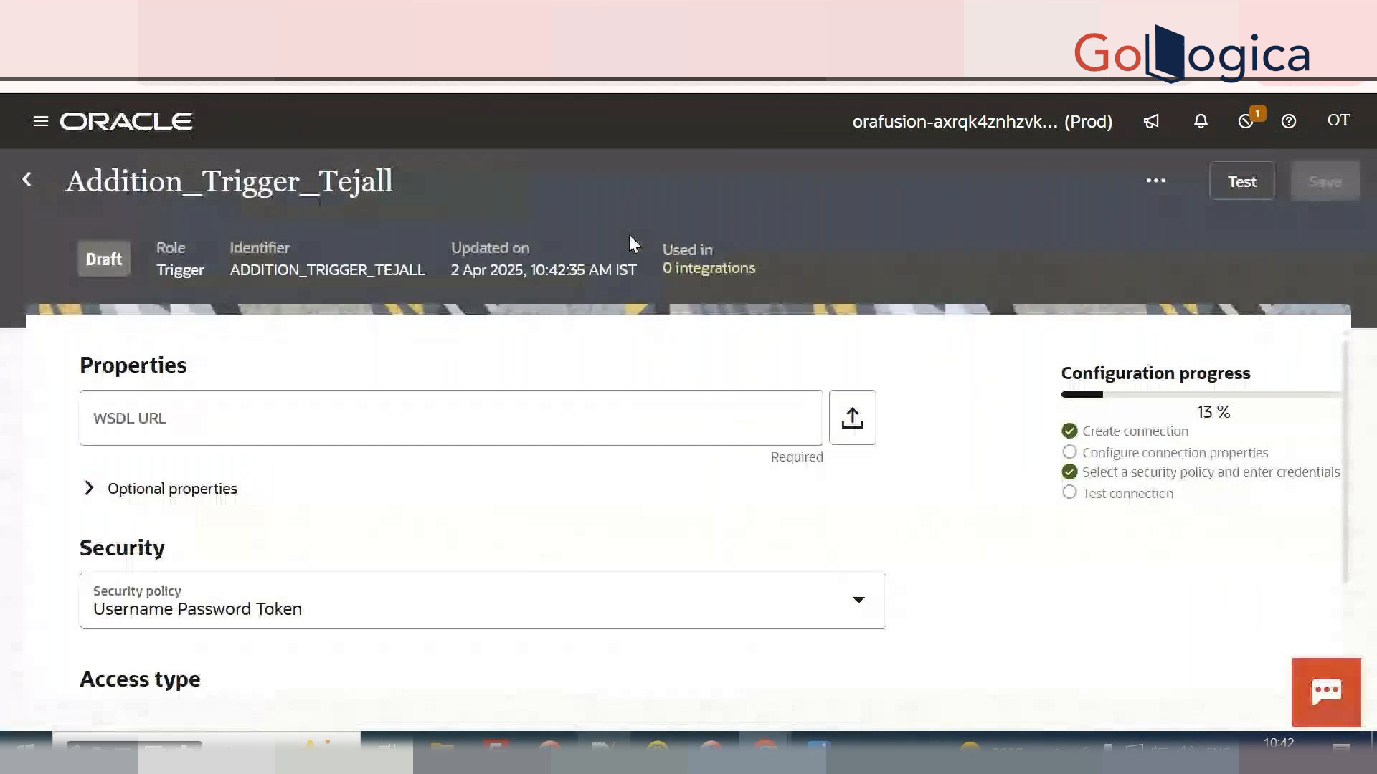
Upload the add WSDL file from Downloads as the connection's WSDL.
left_click(609, 404)
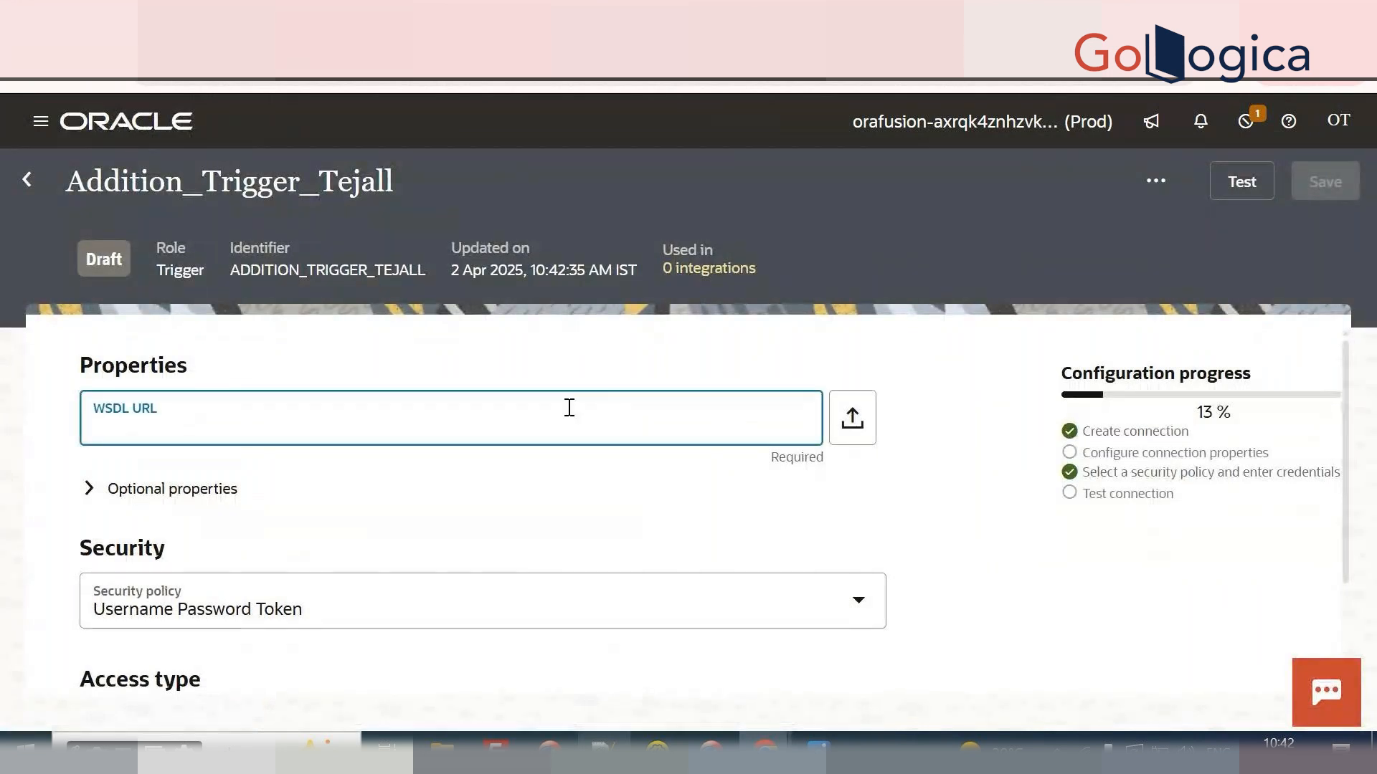
left_click(860, 427)
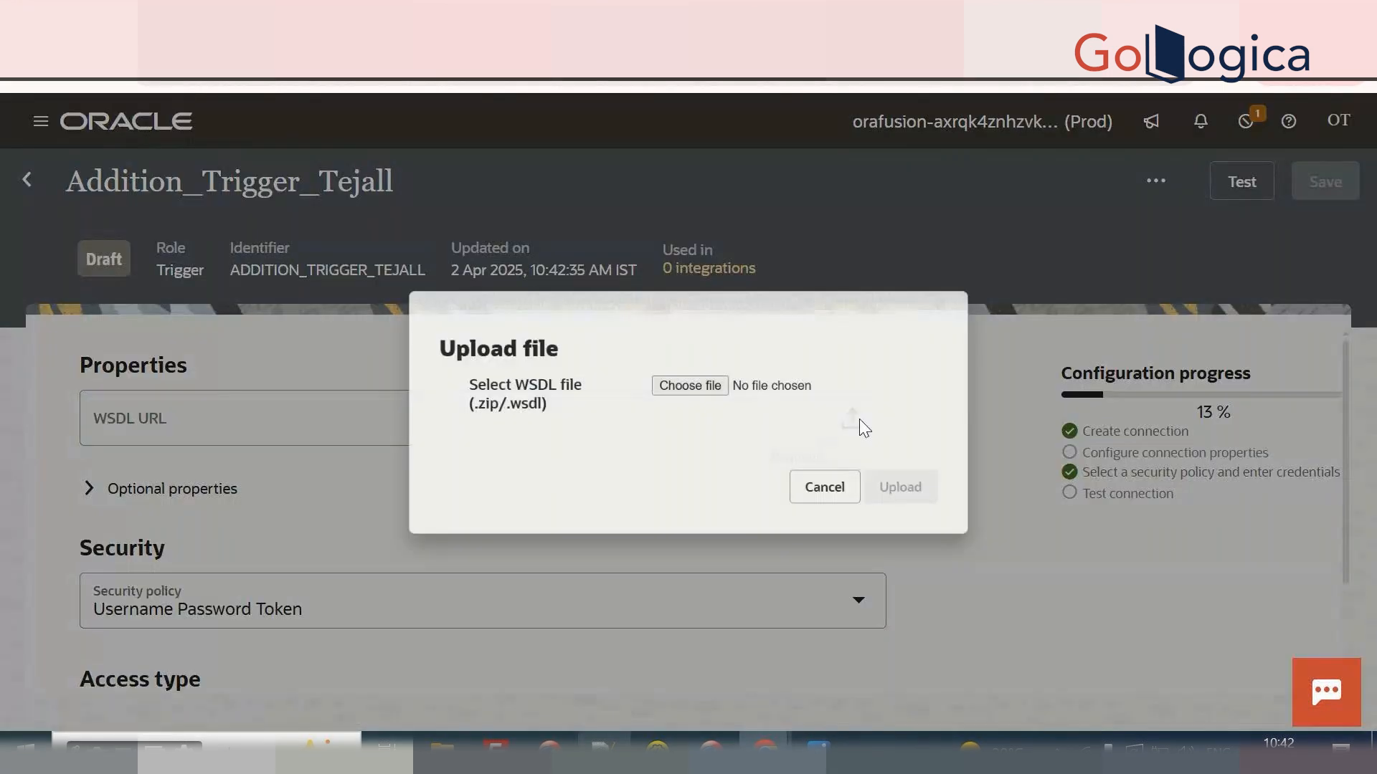
left_click(684, 386)
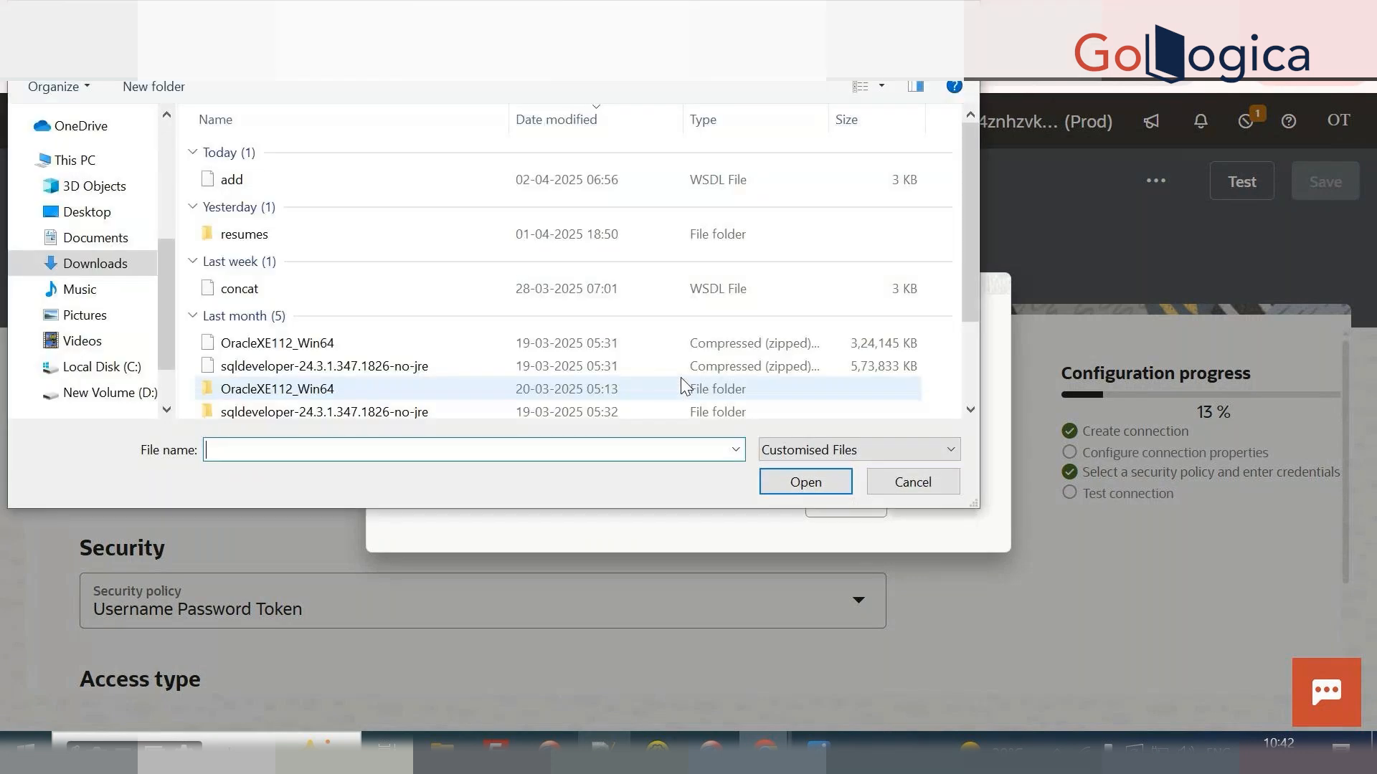
left_click(228, 181)
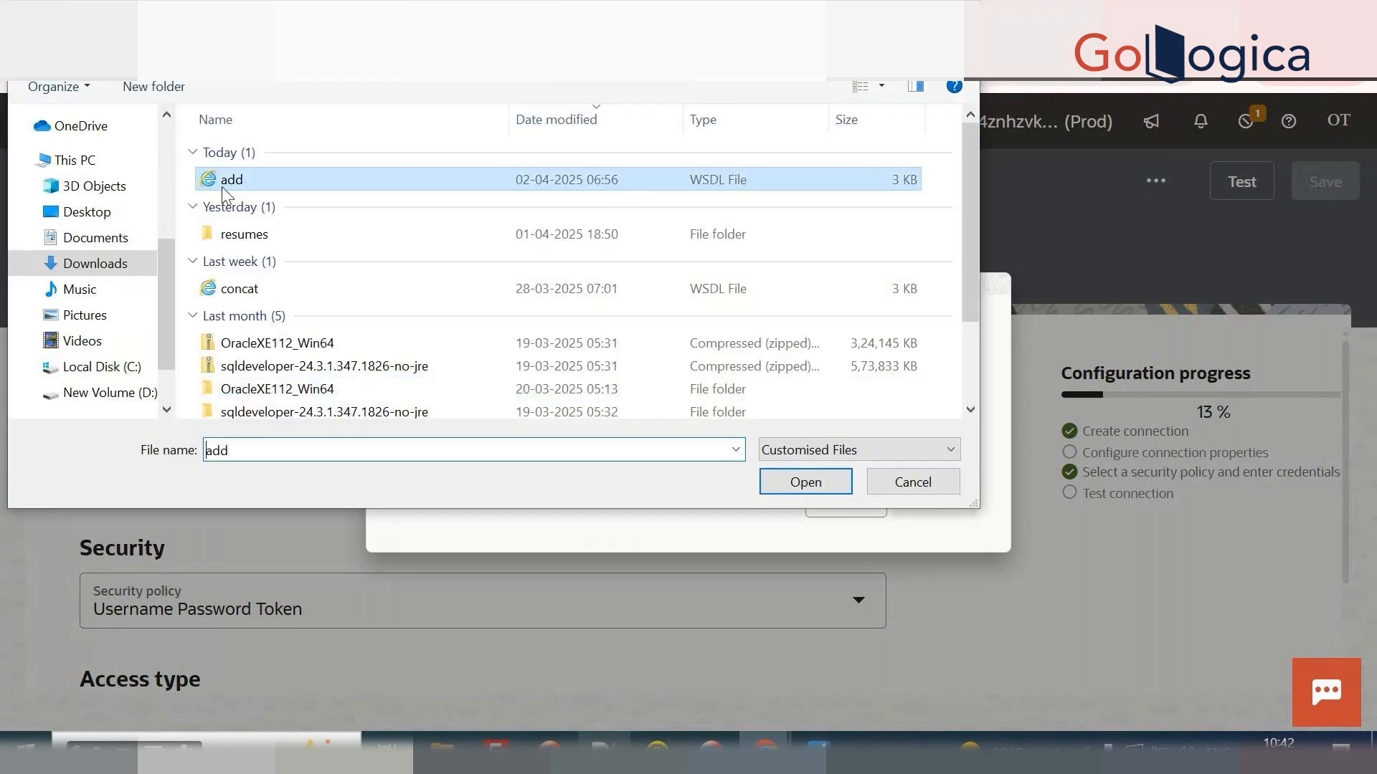
left_click(805, 481)
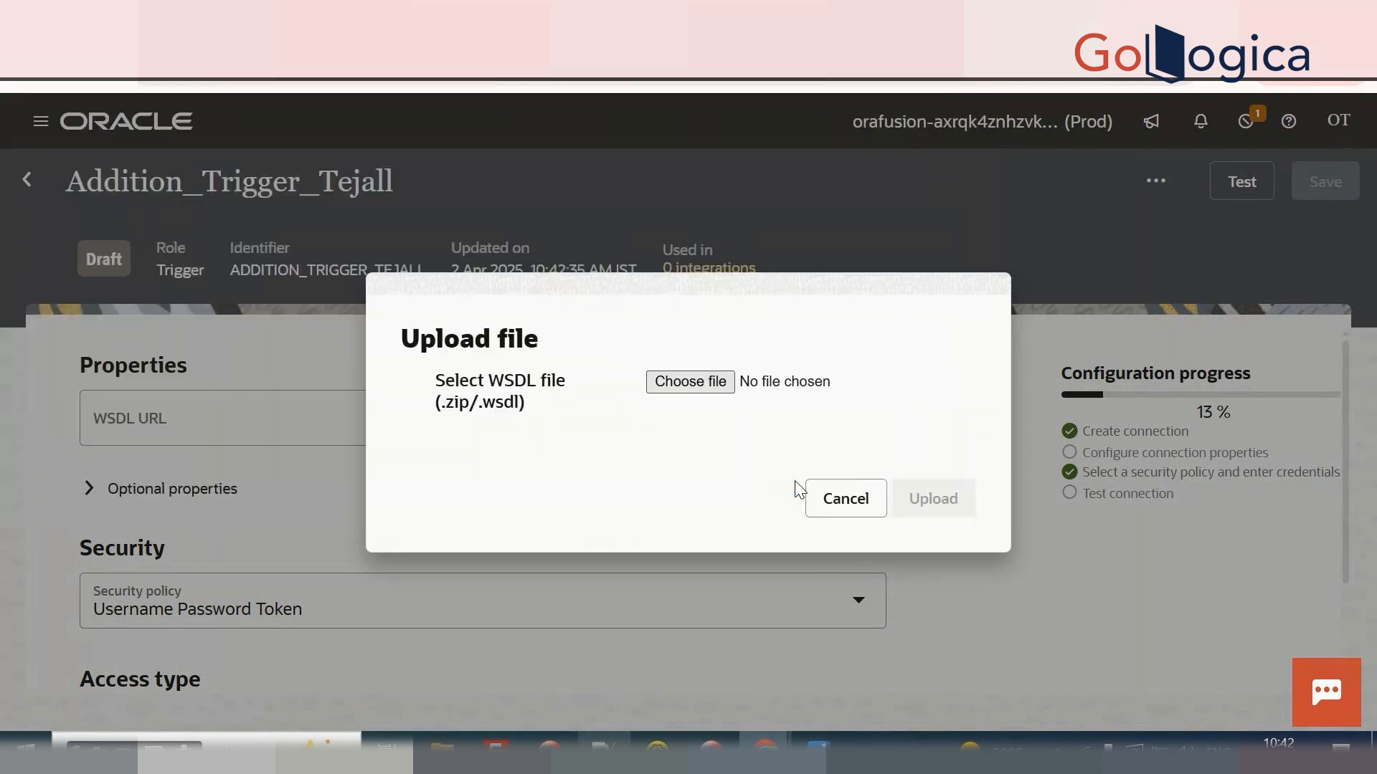
left_click(933, 499)
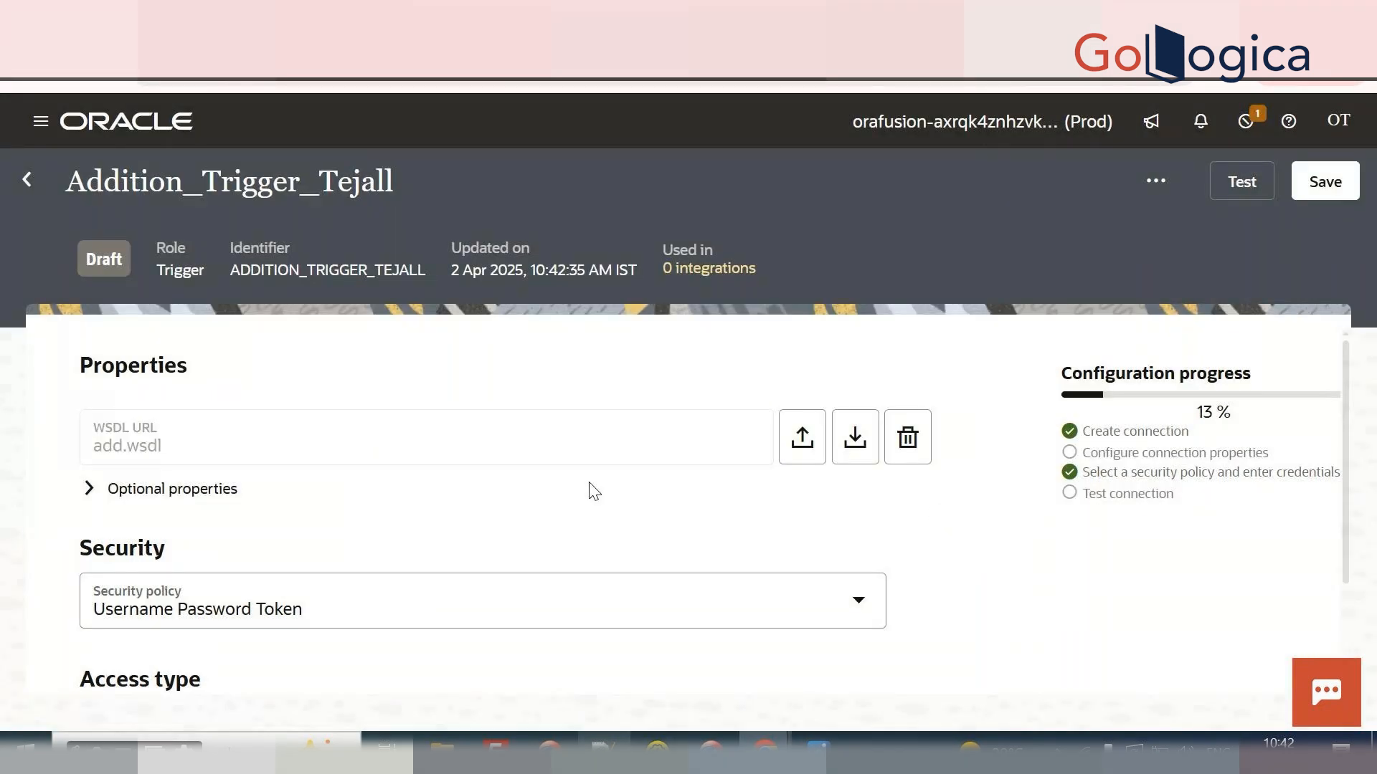
Set the connection's security policy to Basic Authentication.
scroll(446, 477, "down", 2)
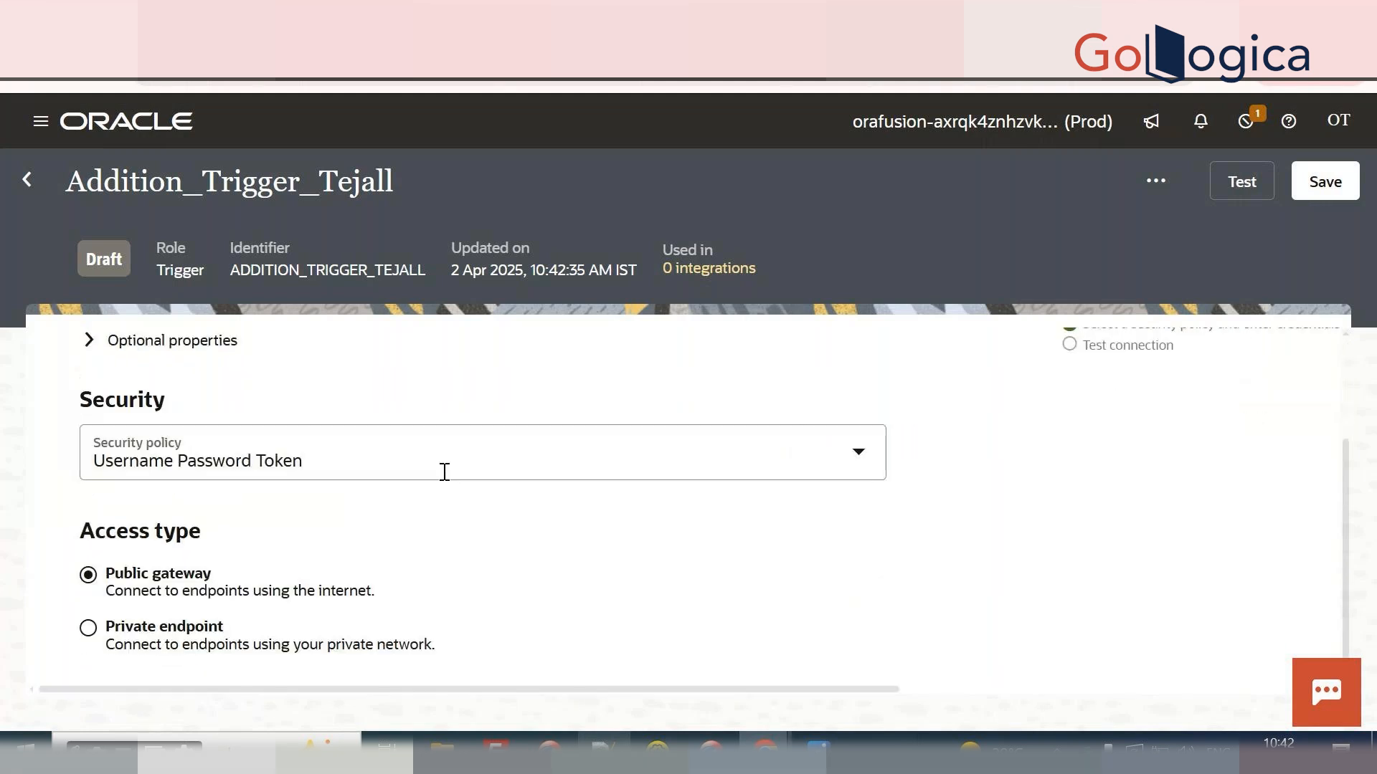
left_click(445, 472)
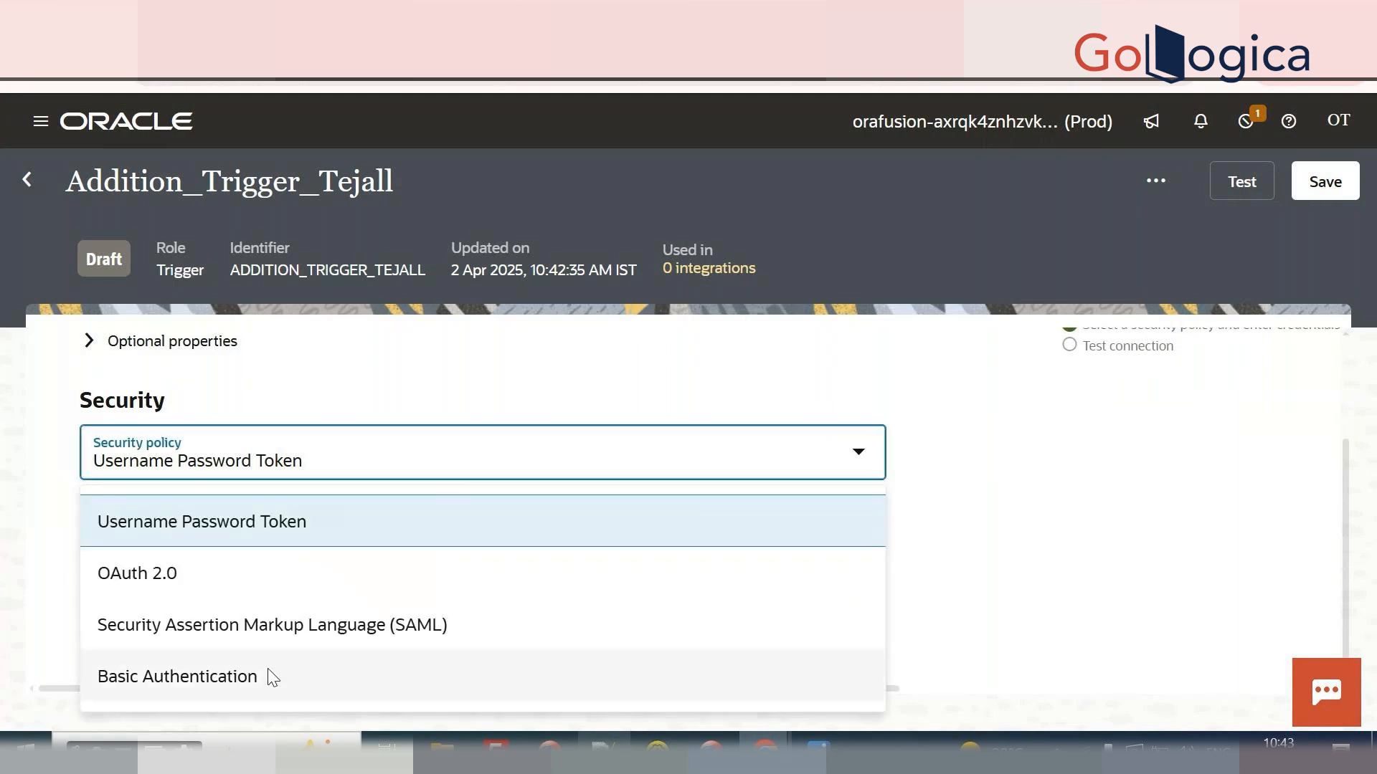
left_click(304, 674)
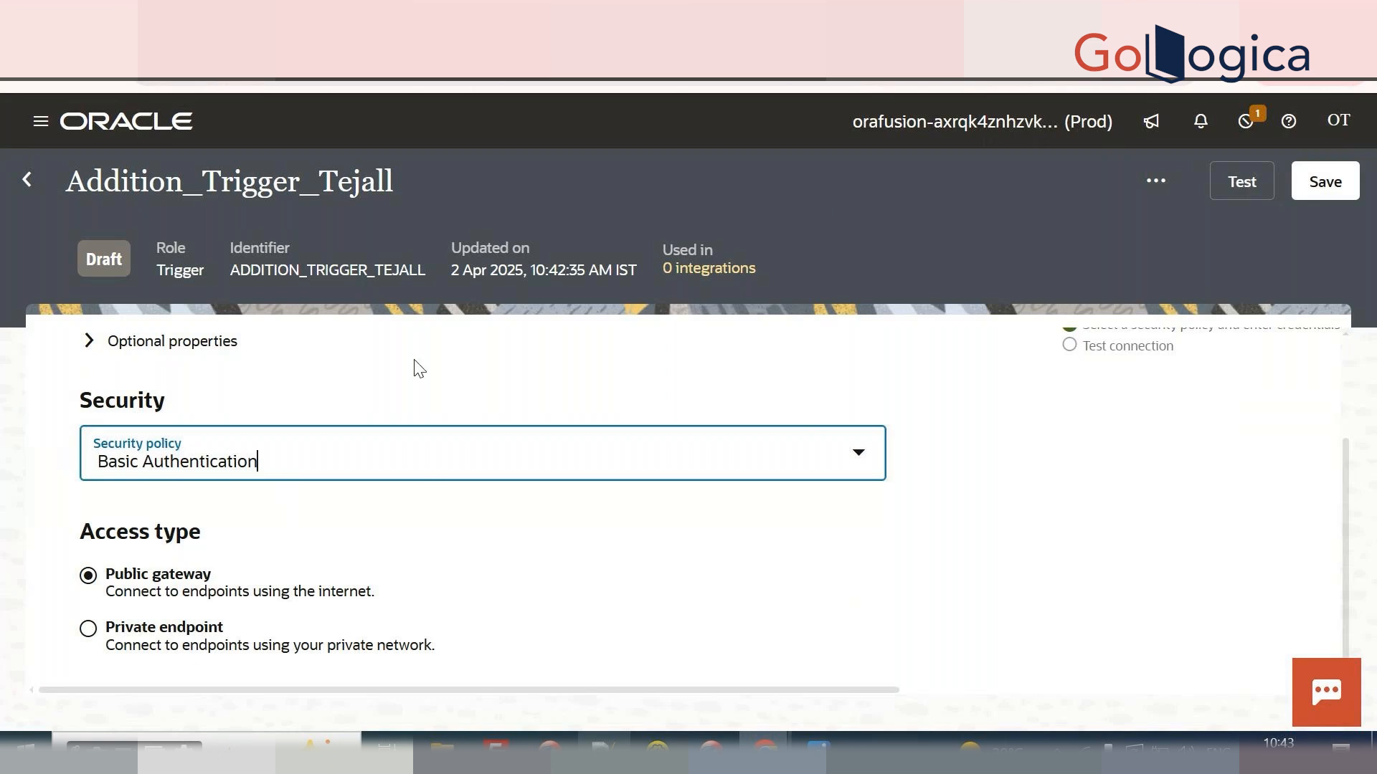
Validate and test the SOAP trigger connection with a full check of its WSDL, and save the connection.
scroll(420, 369, "up", 2)
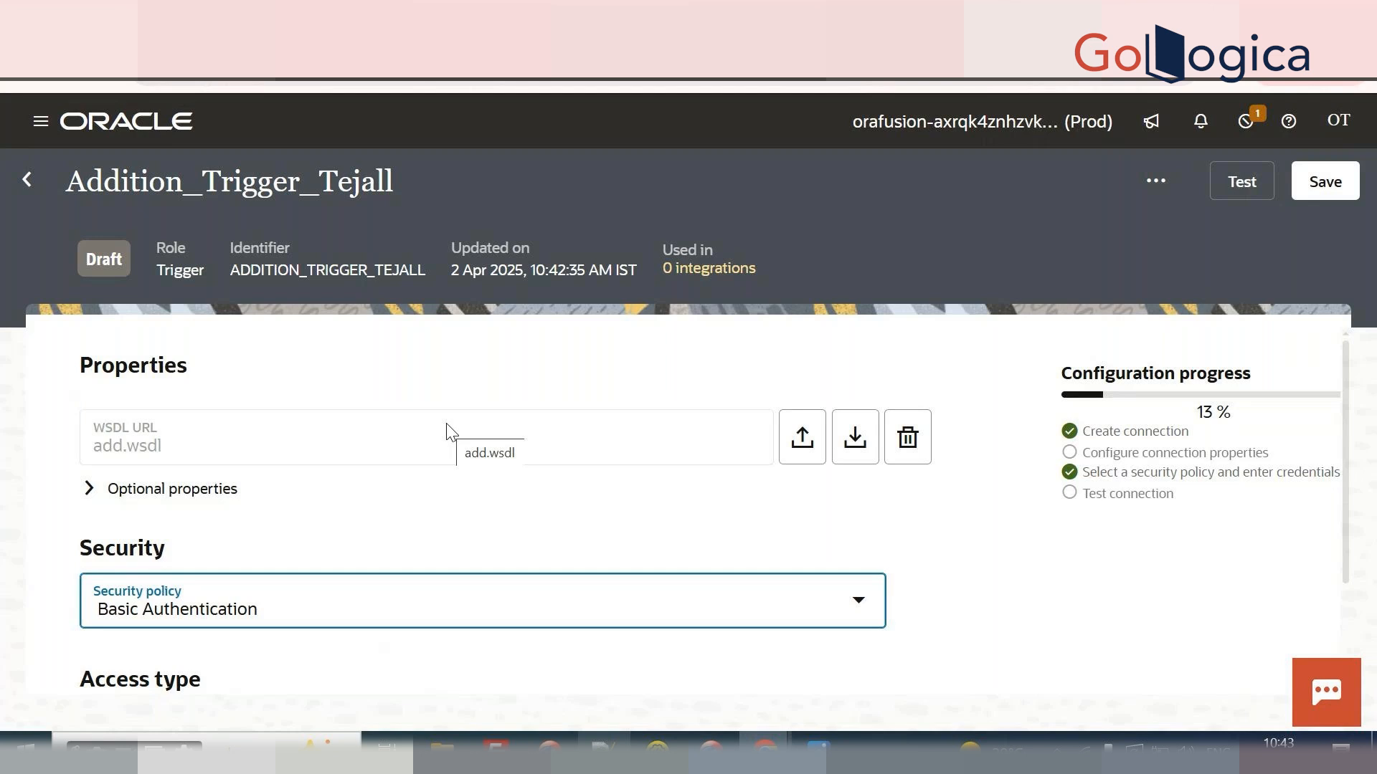
scroll(352, 616, "down", 2)
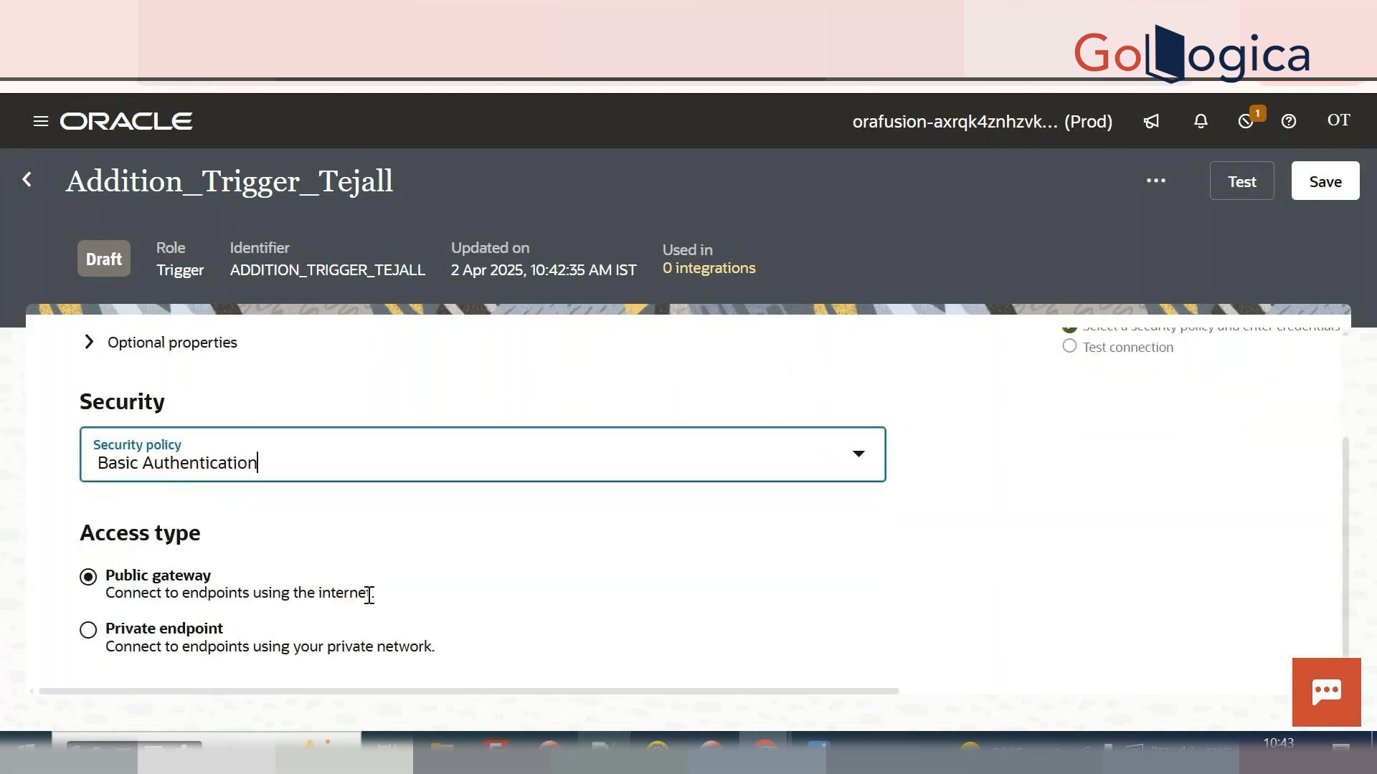
scroll(369, 595, "up", 1)
scroll(369, 595, "up", 2)
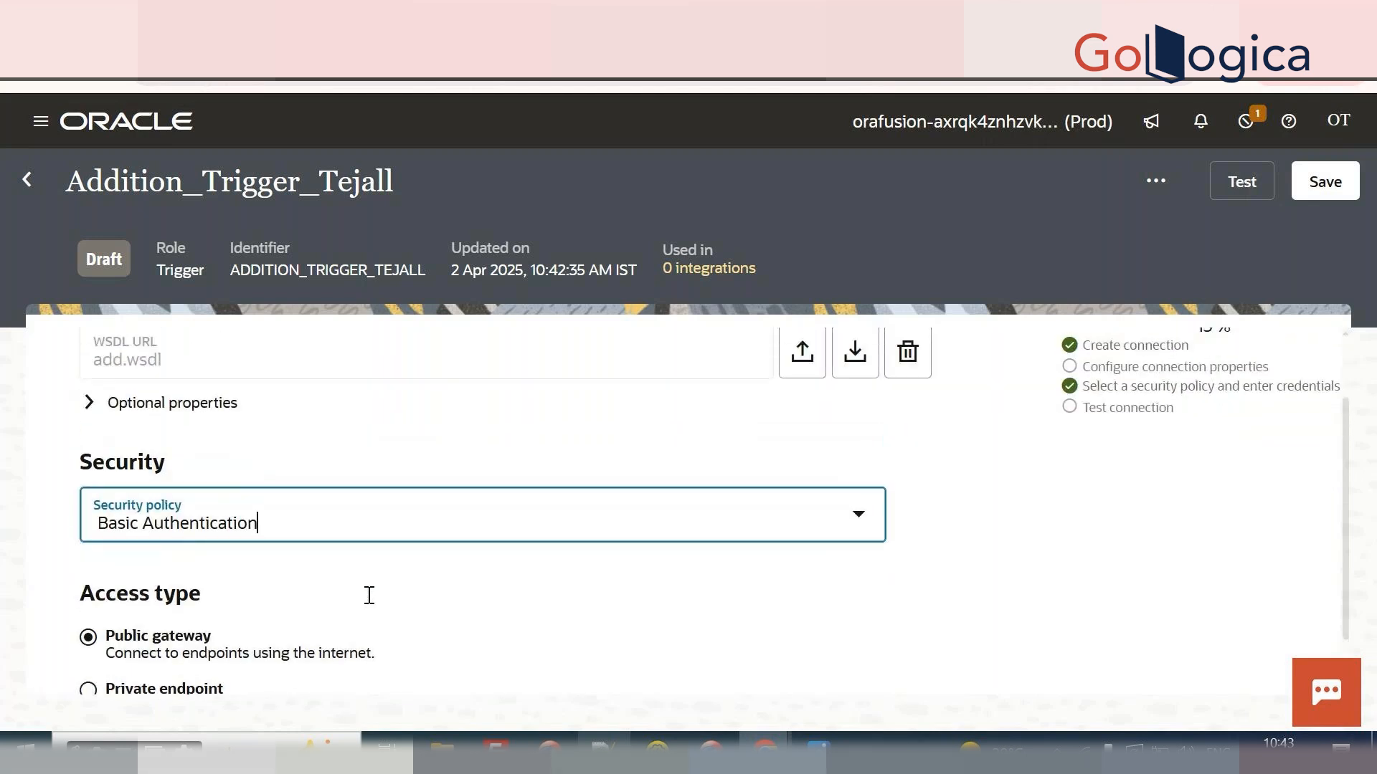
left_click(1241, 199)
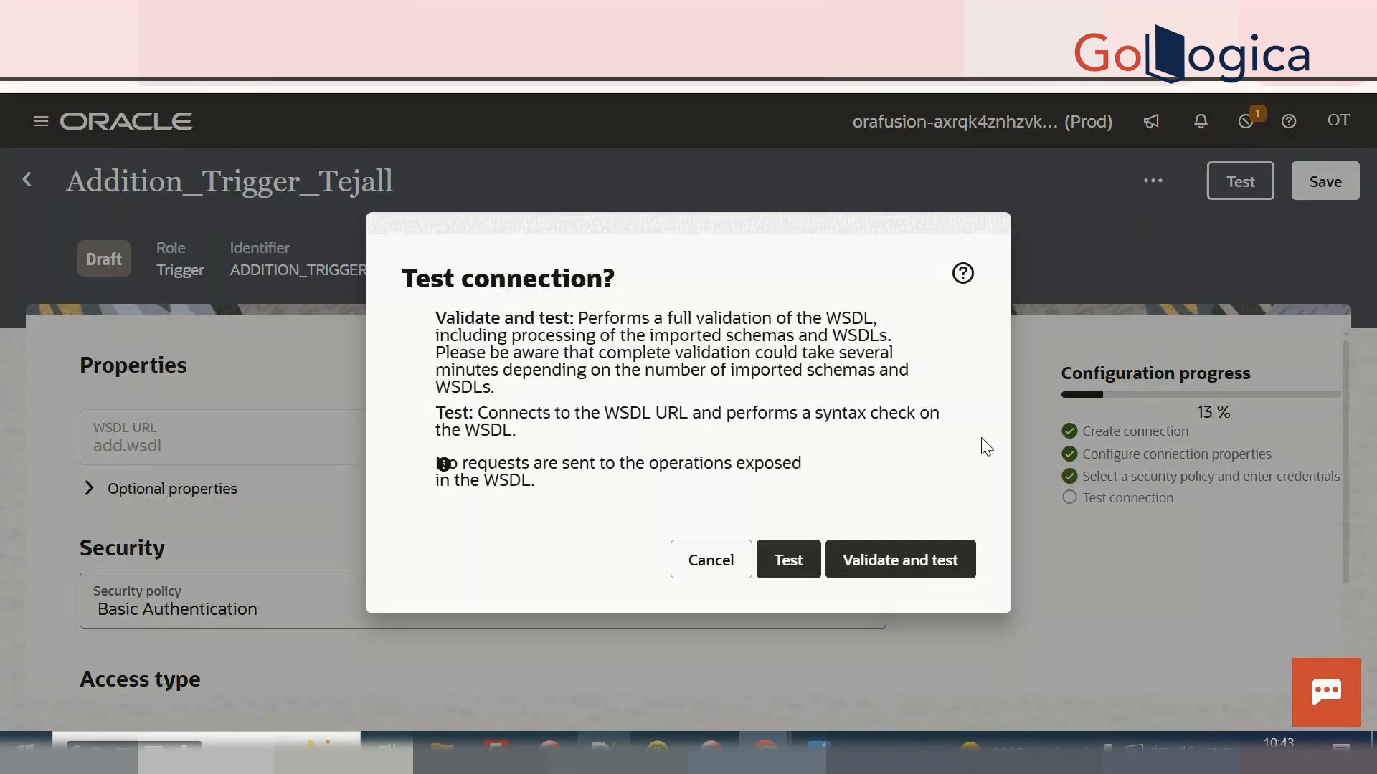
left_click(893, 563)
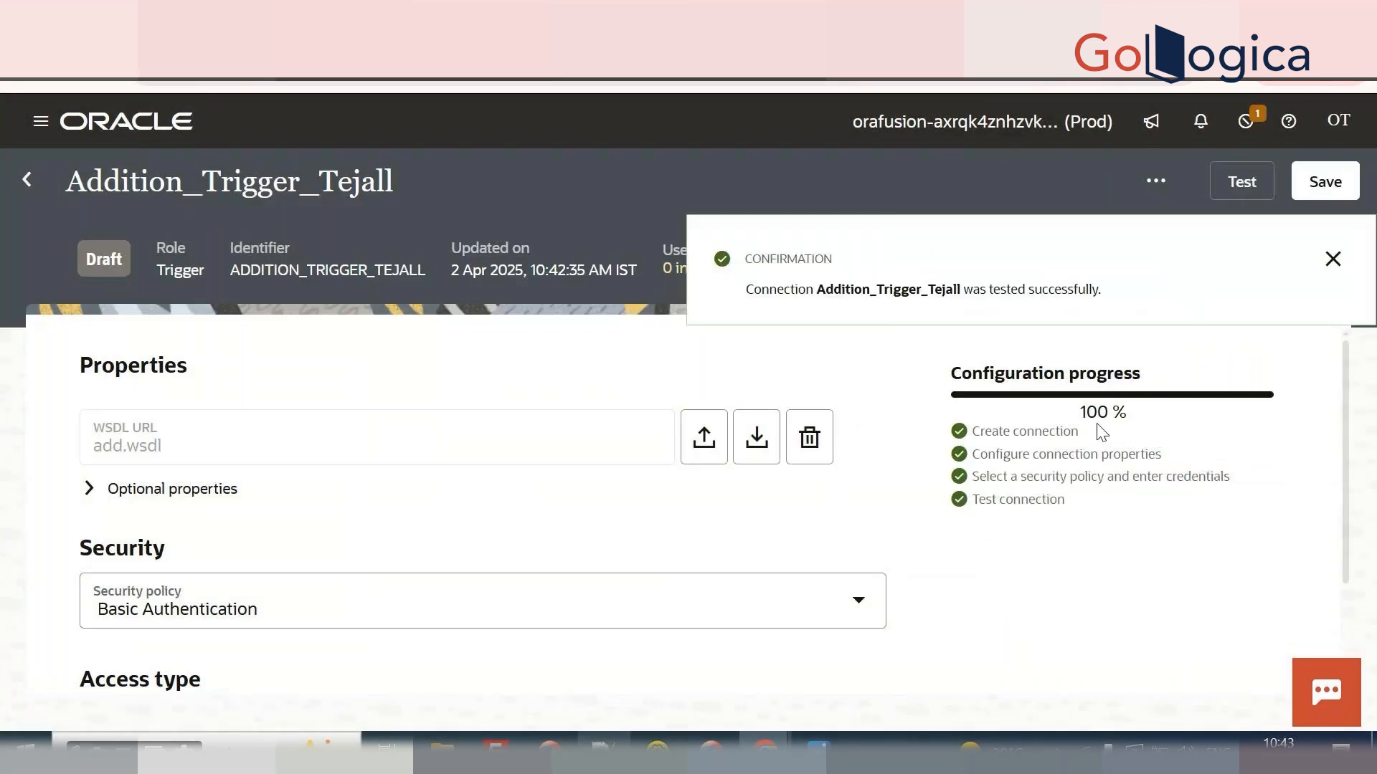
left_click(1324, 182)
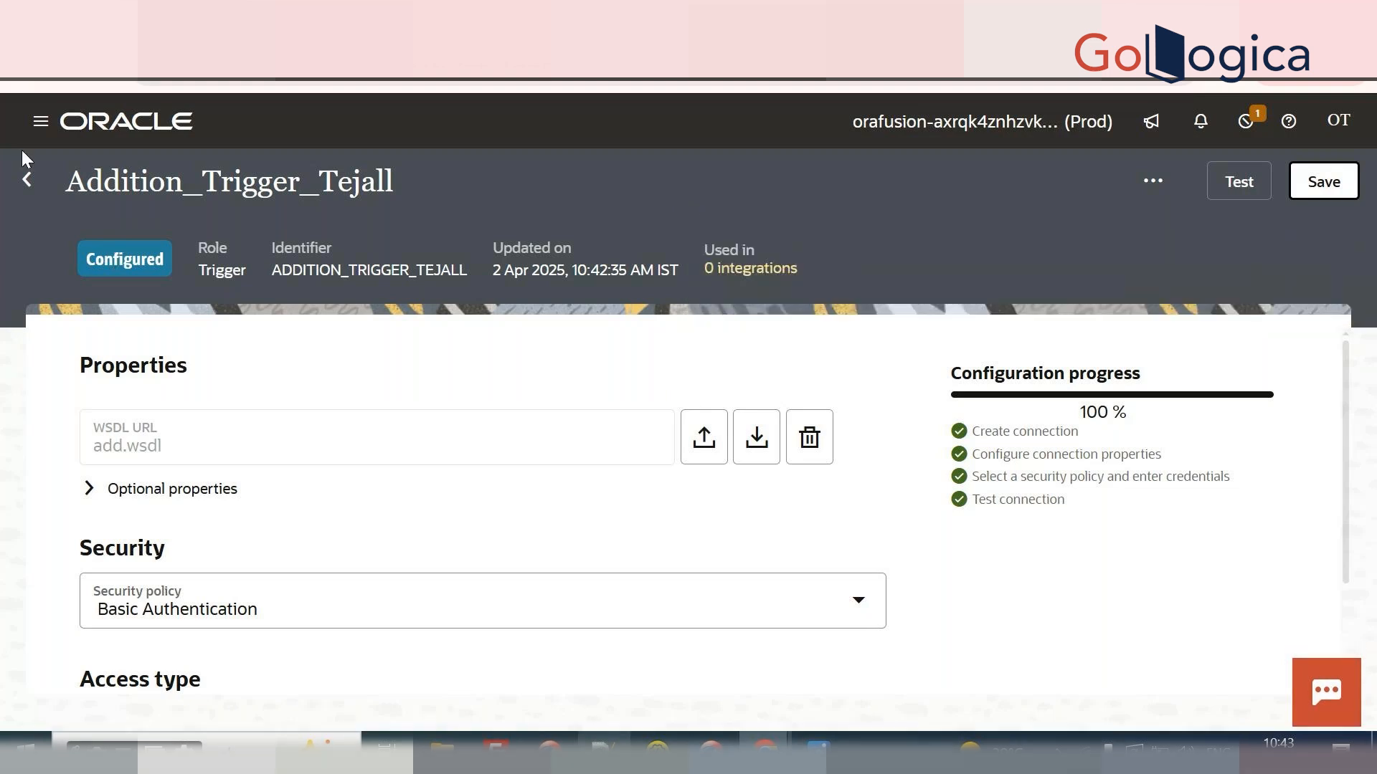
Leave the connection and start a new Application integration named "Addition_" followed by the trainee's first name.
left_click(29, 188)
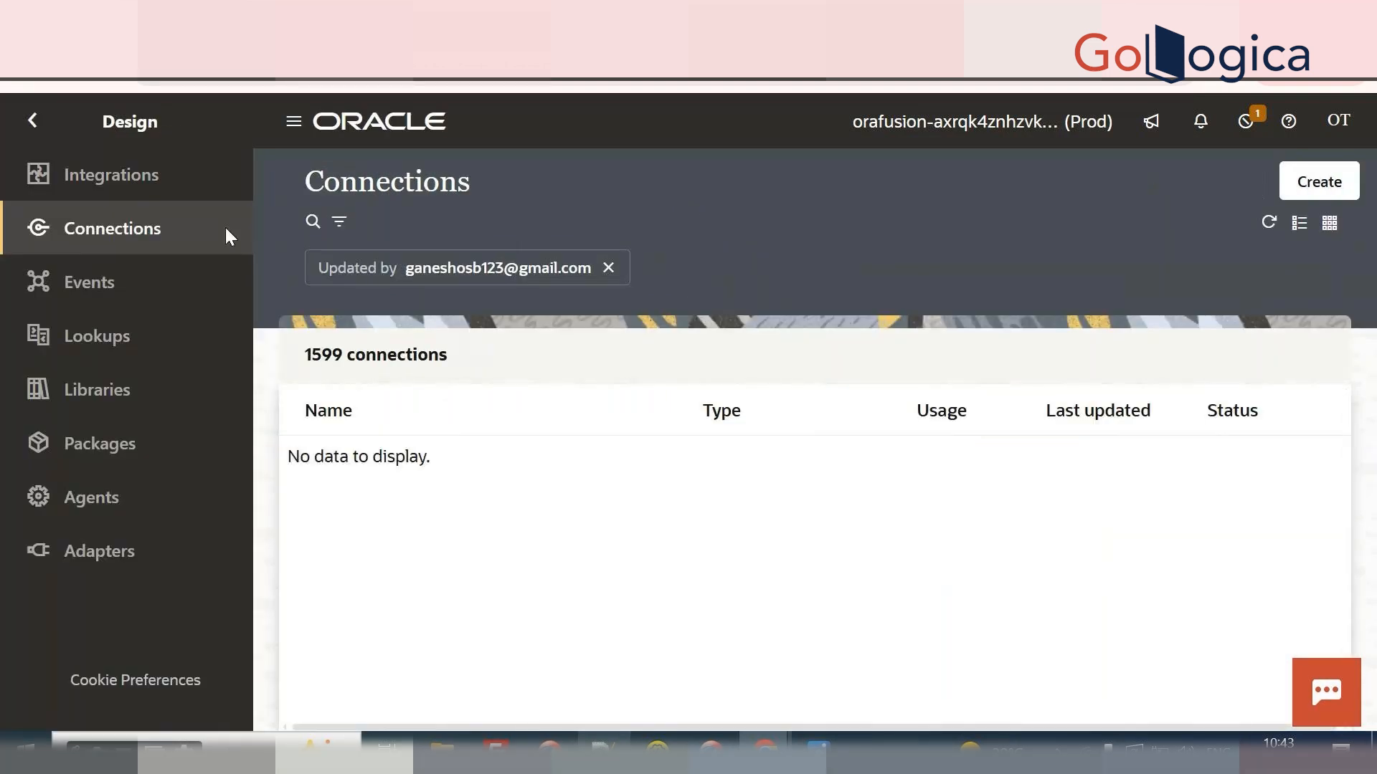
left_click(188, 183)
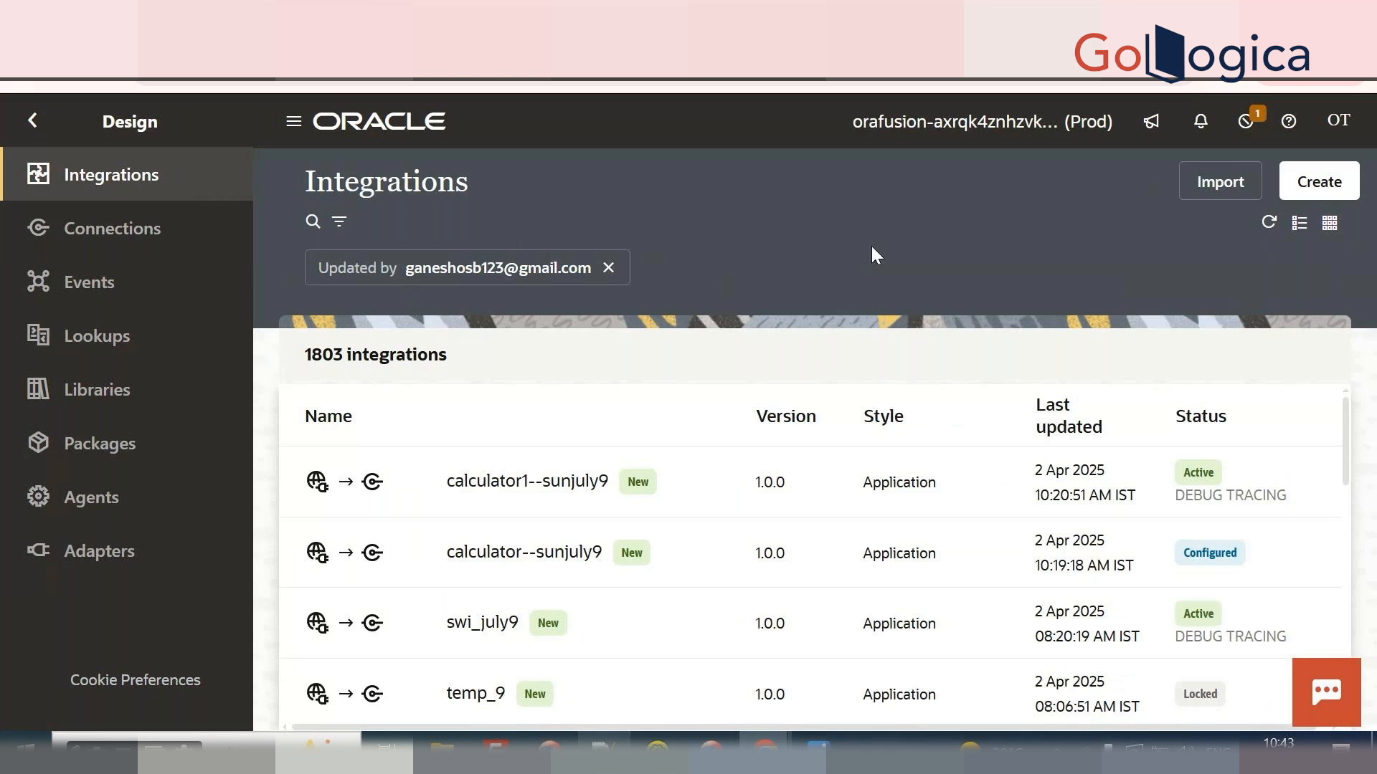
left_click(1331, 184)
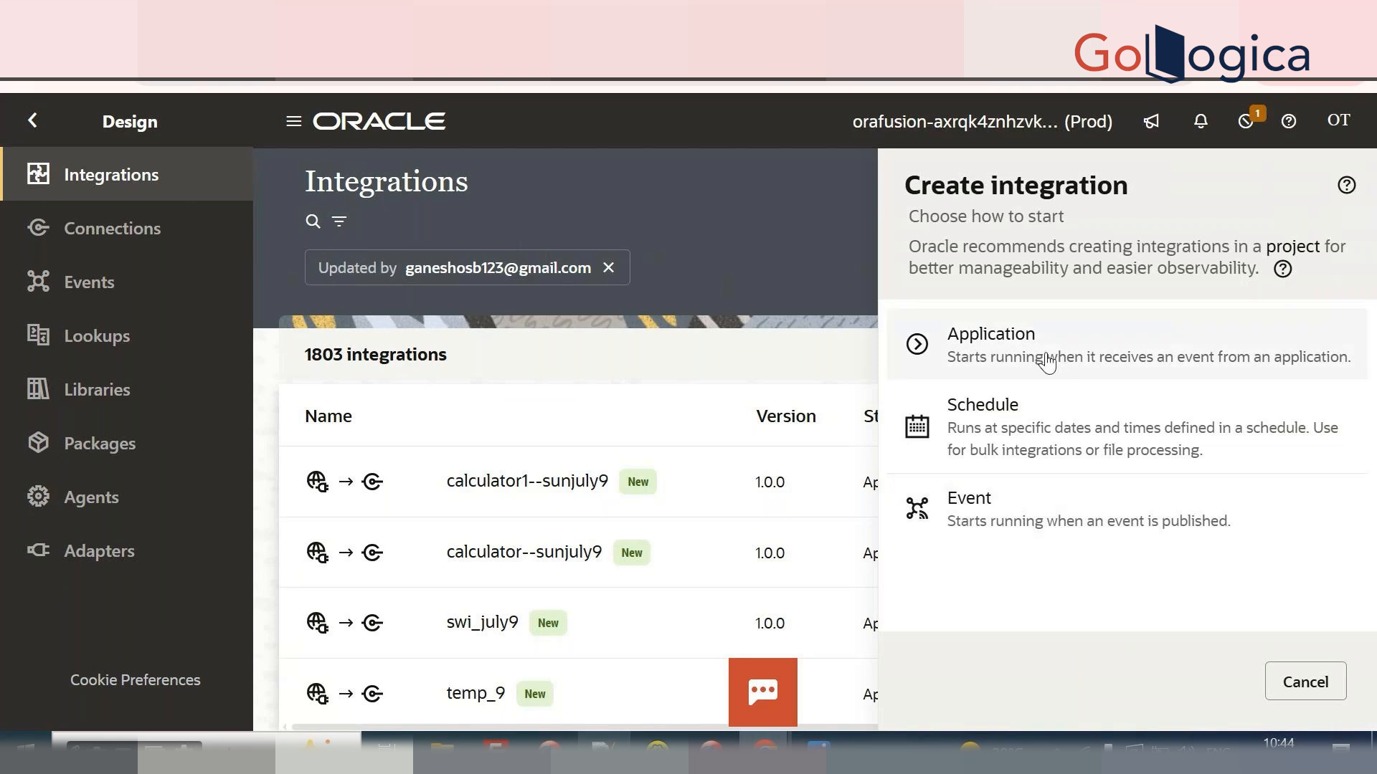
left_click(989, 364)
left_click(990, 355)
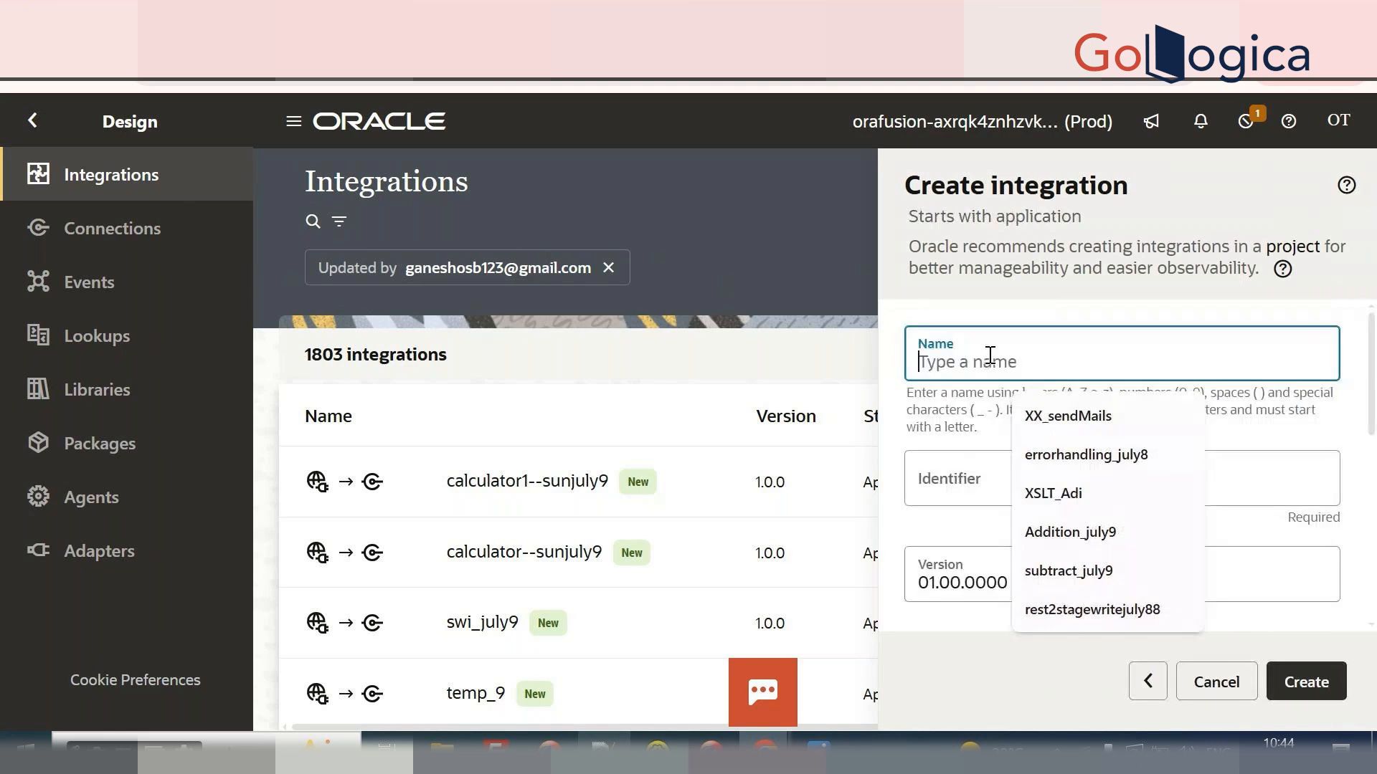
type("Addition")
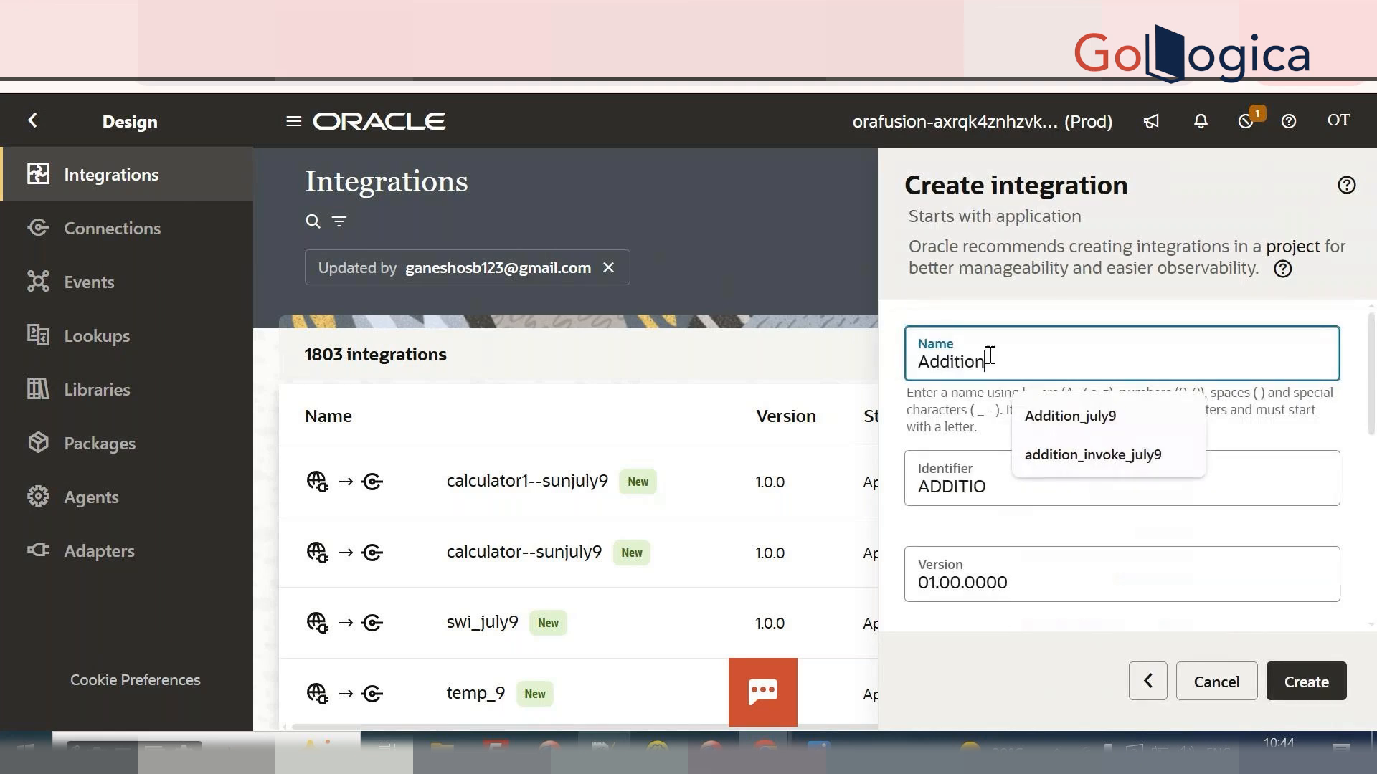
type("_Te")
key("BackSpace")
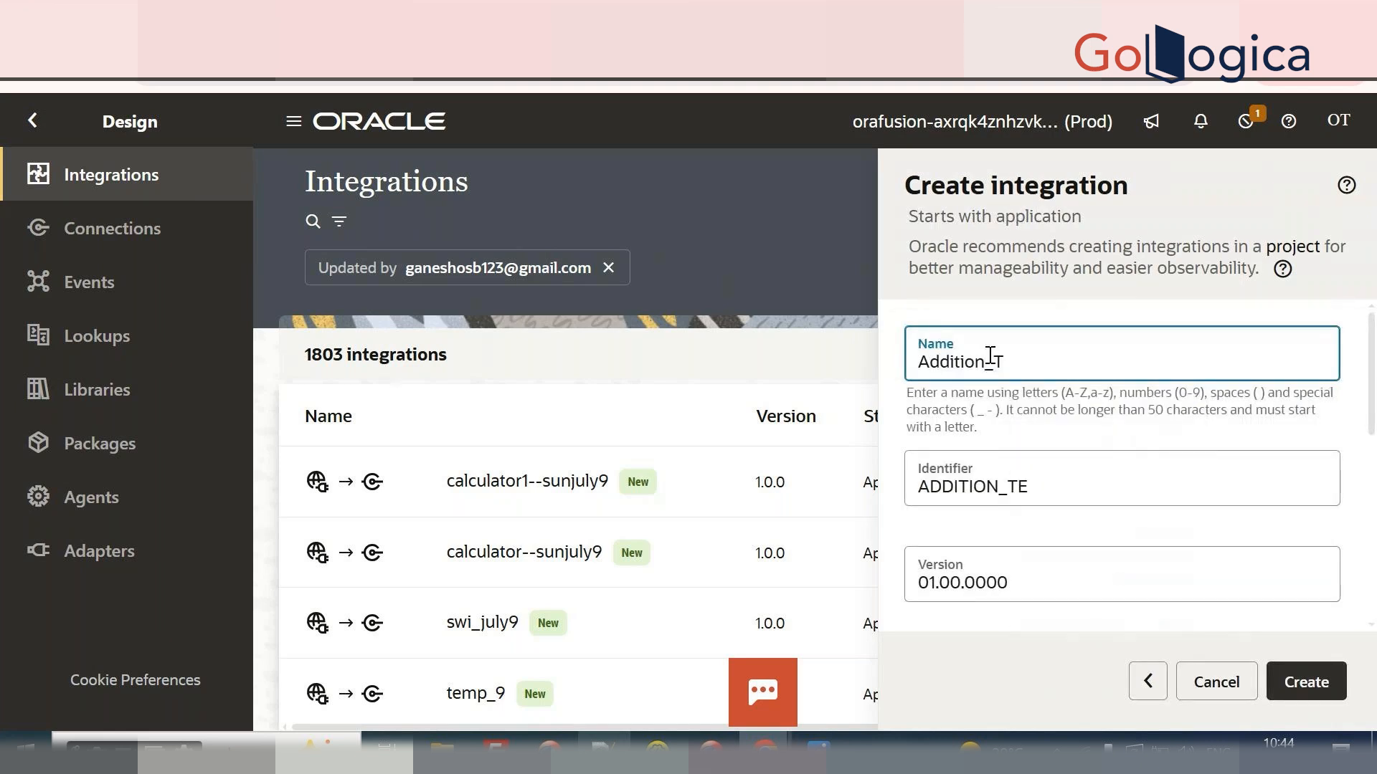
type("ejal")
Set the integration's package to the trainee's first name in lowercase and create the integration.
scroll(1055, 543, "down", 4)
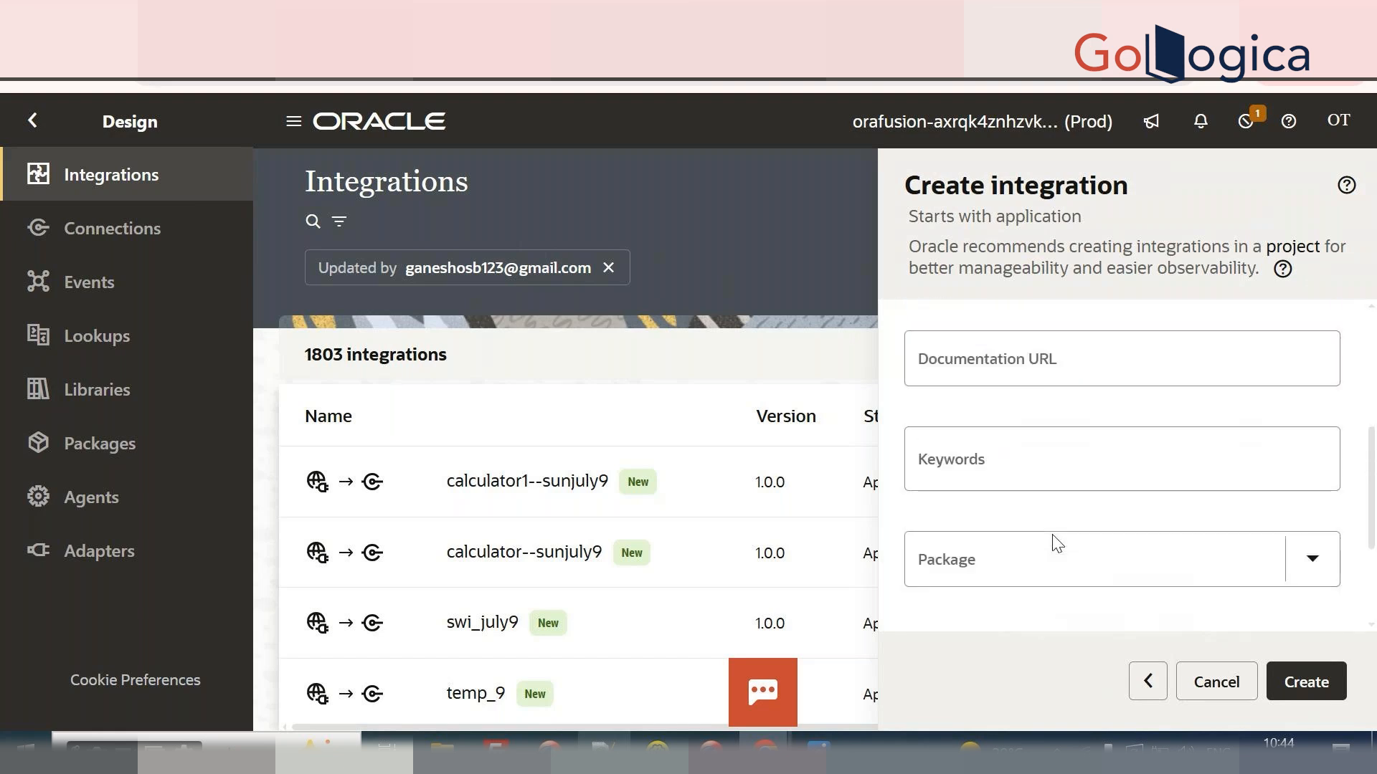
left_click(1009, 562)
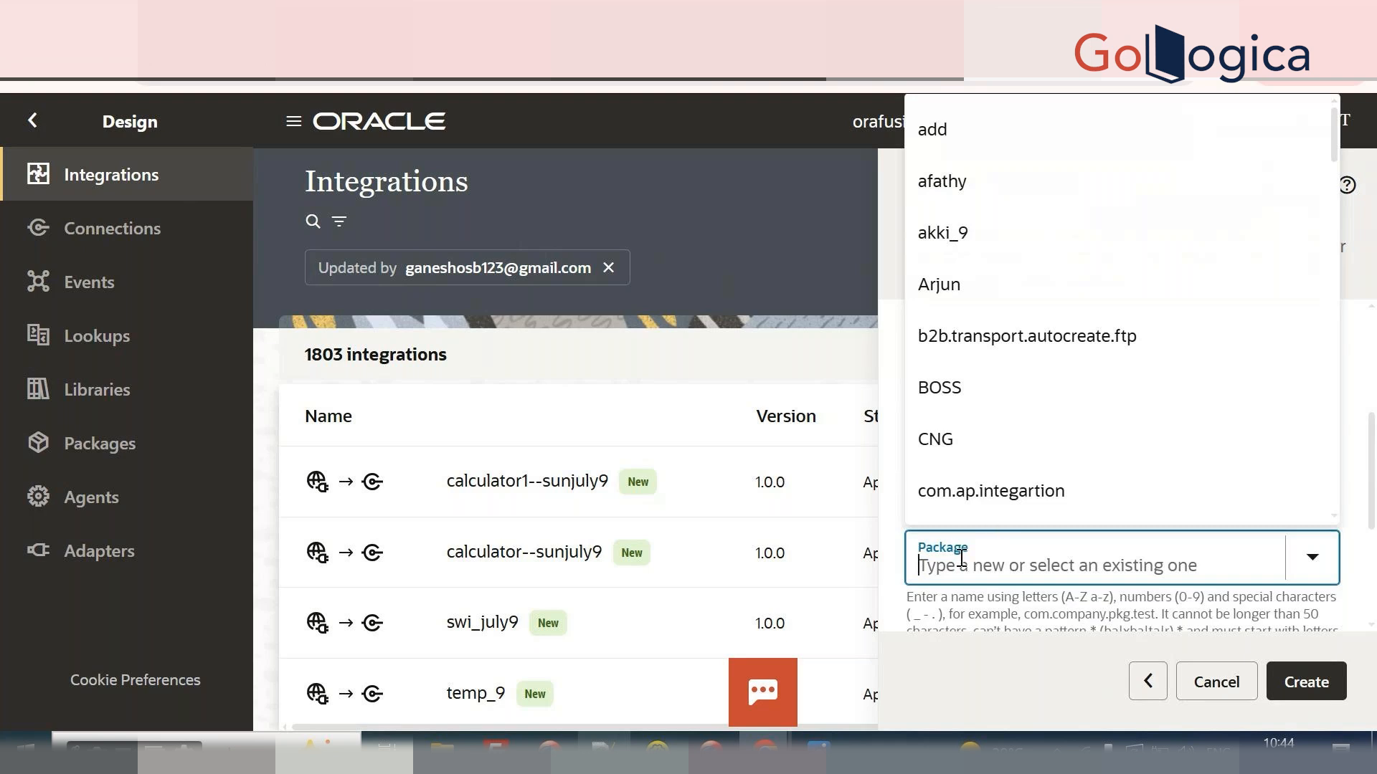
type("te")
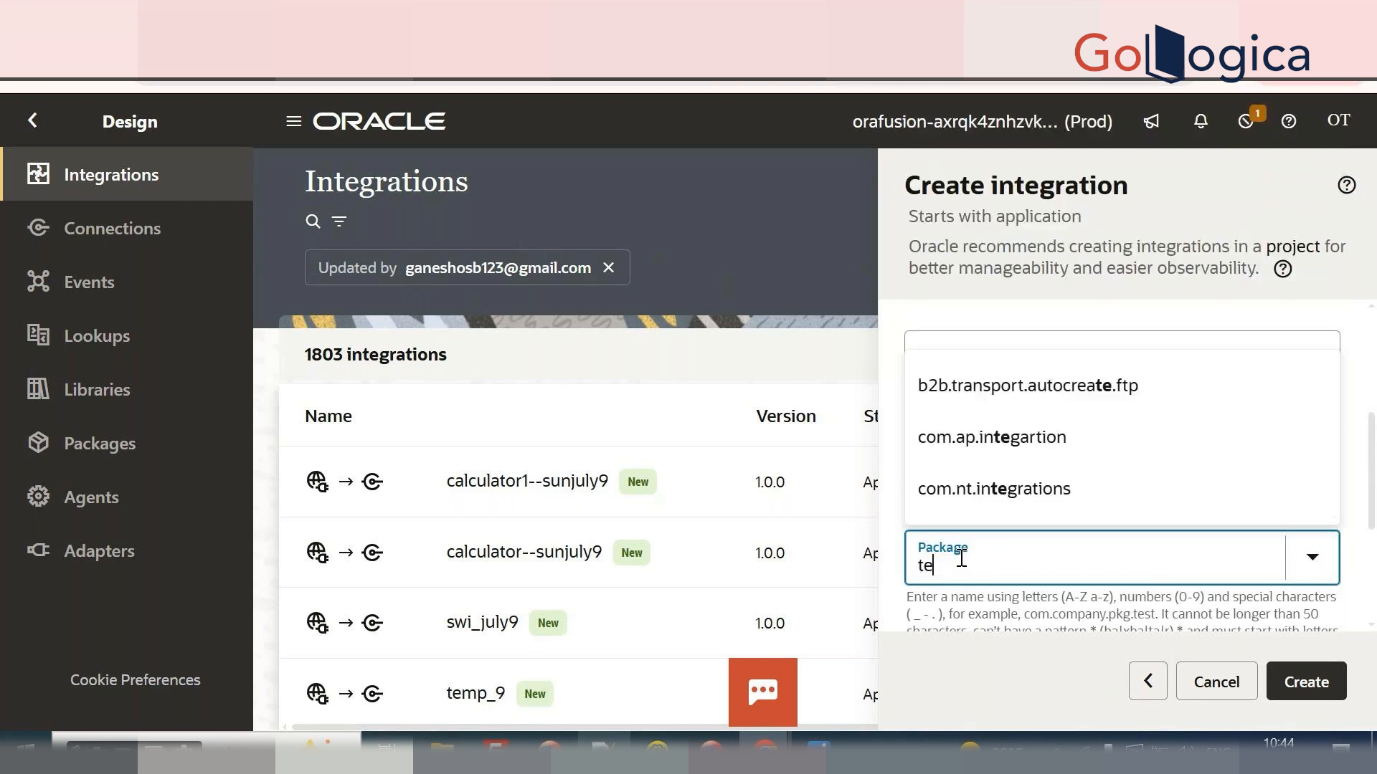
type("jal")
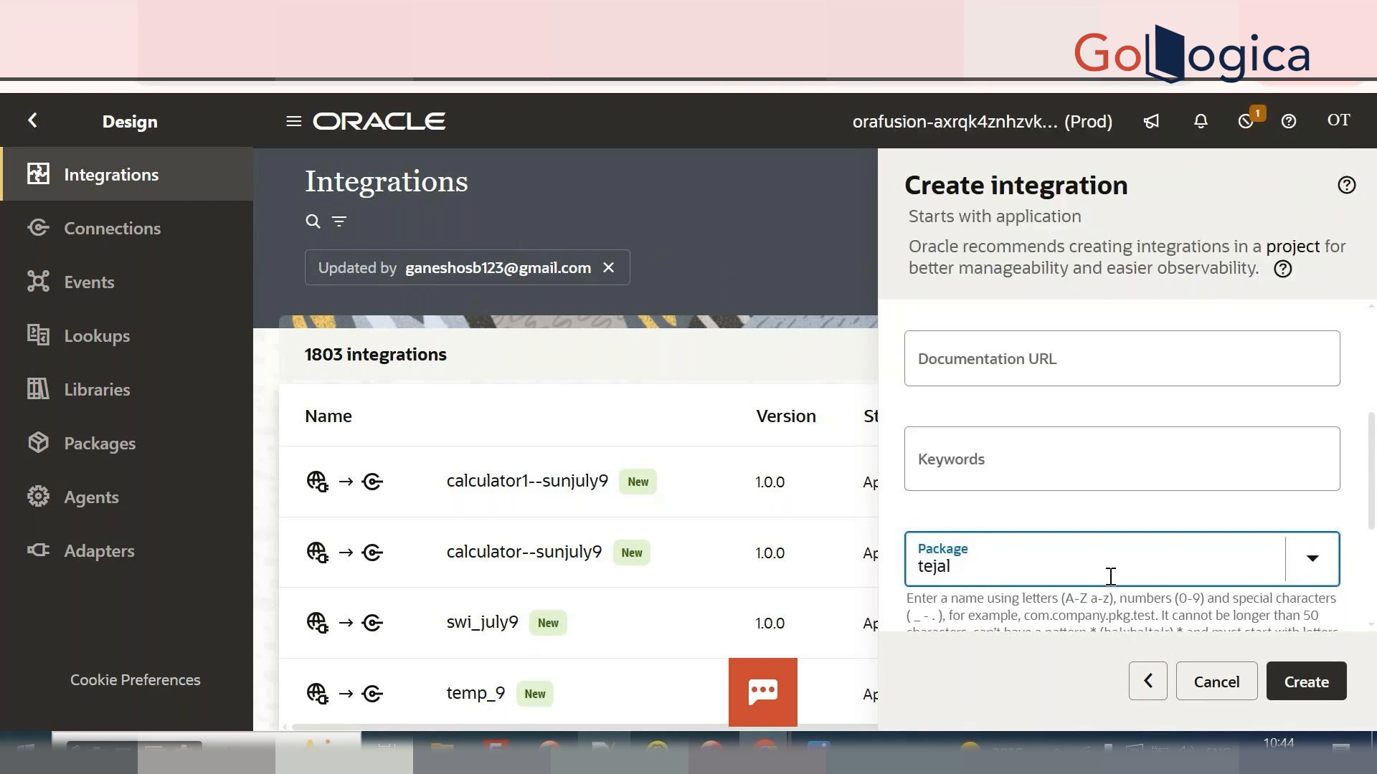
scroll(1110, 577, "down", 2)
scroll(1112, 581, "down", 1)
scroll(1113, 585, "up", 5)
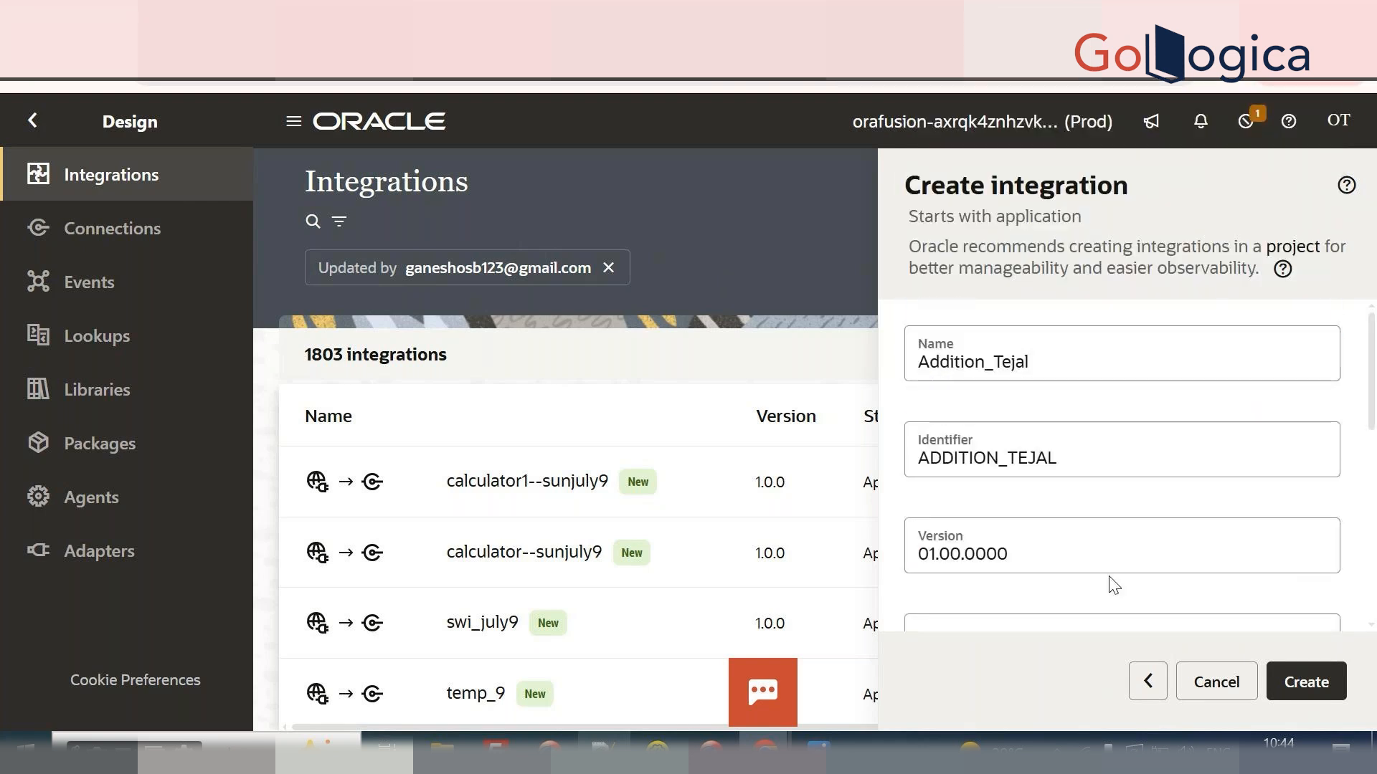
scroll(1063, 528, "down", 1)
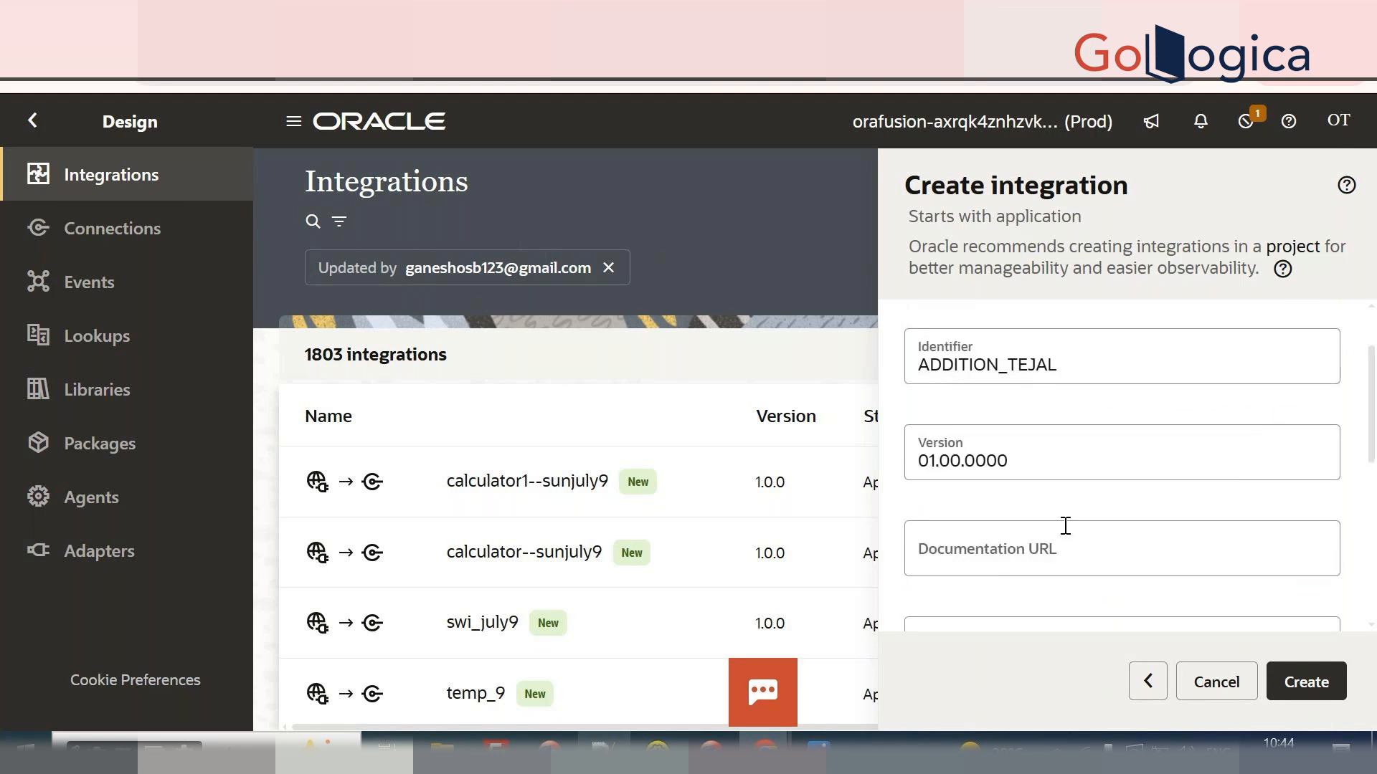
scroll(996, 492, "down", 4)
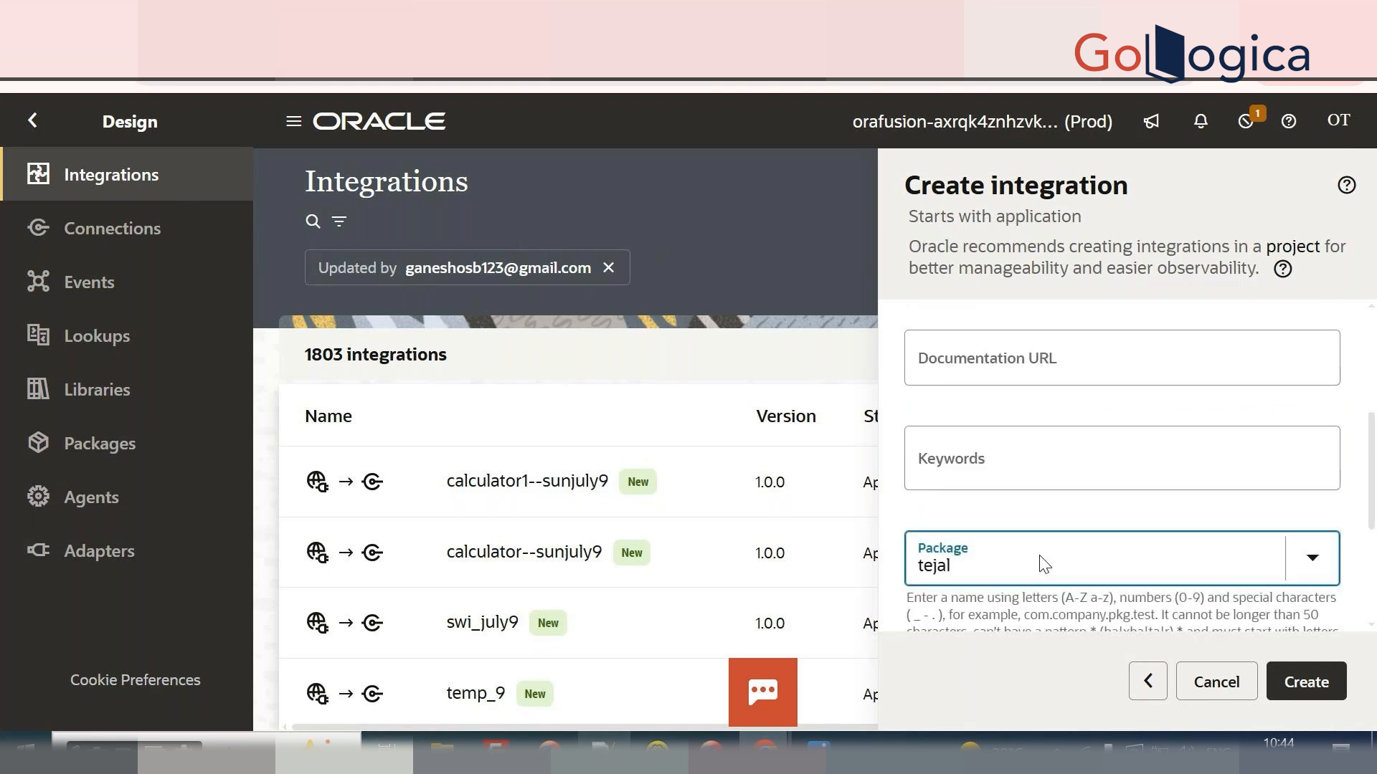
scroll(980, 482, "up", 1)
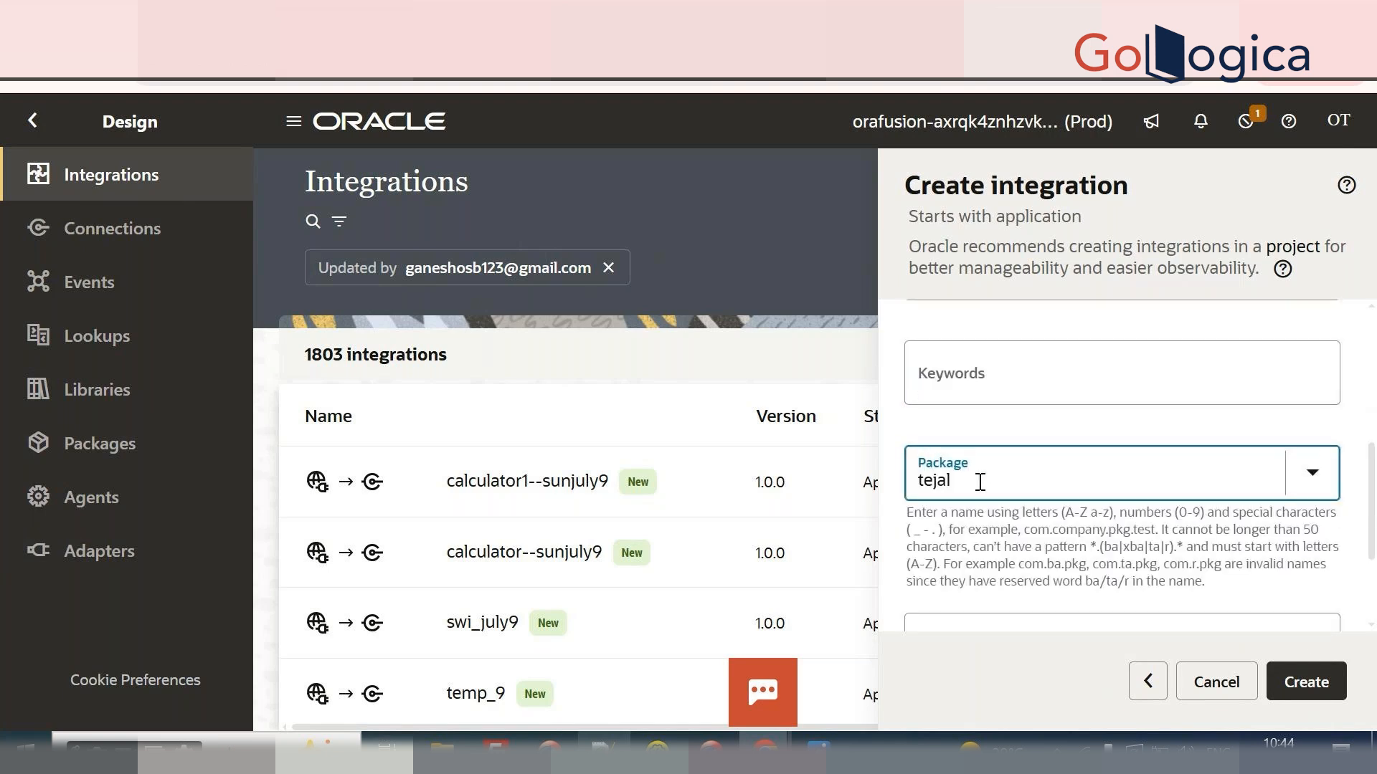
left_click(1305, 682)
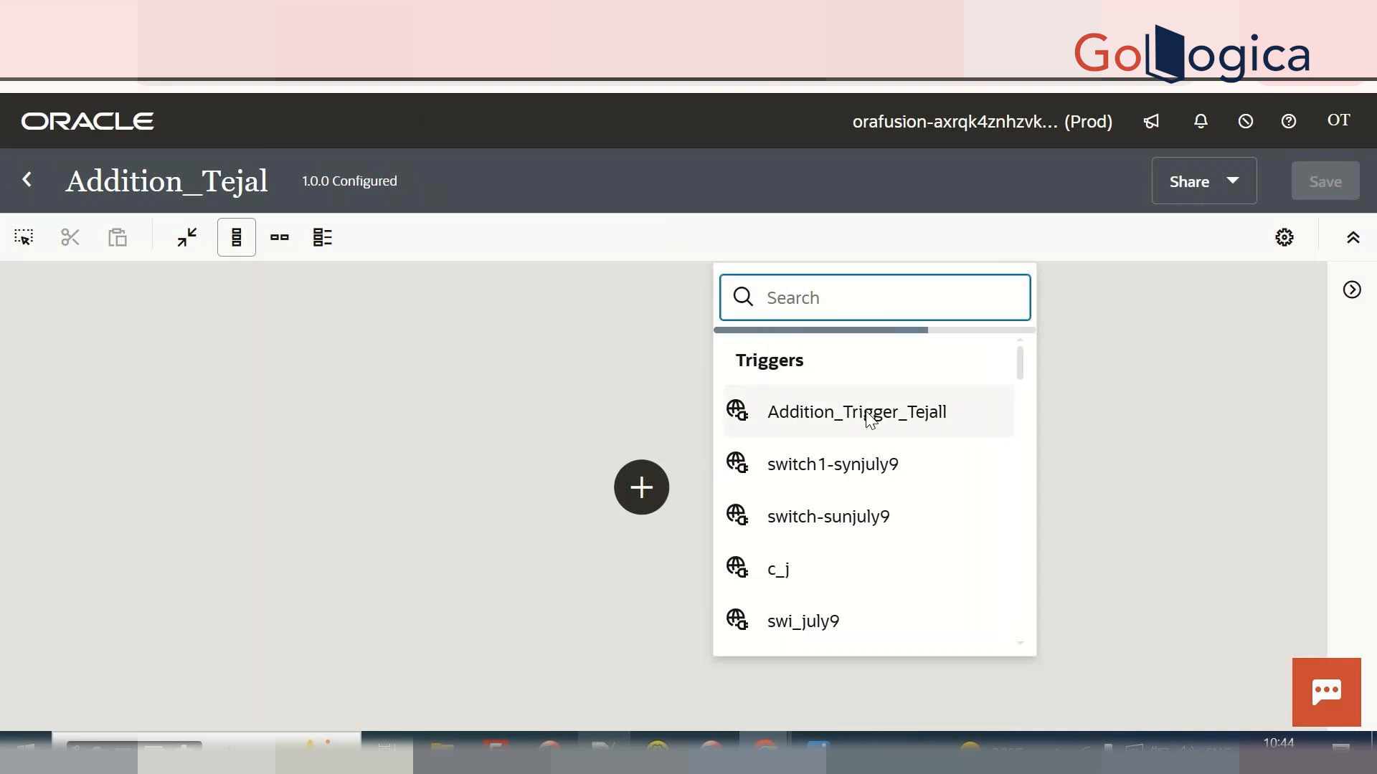
Add the new addition SOAP trigger connection as the integration's trigger and name its endpoint addition.
left_click(924, 401)
left_click(763, 394)
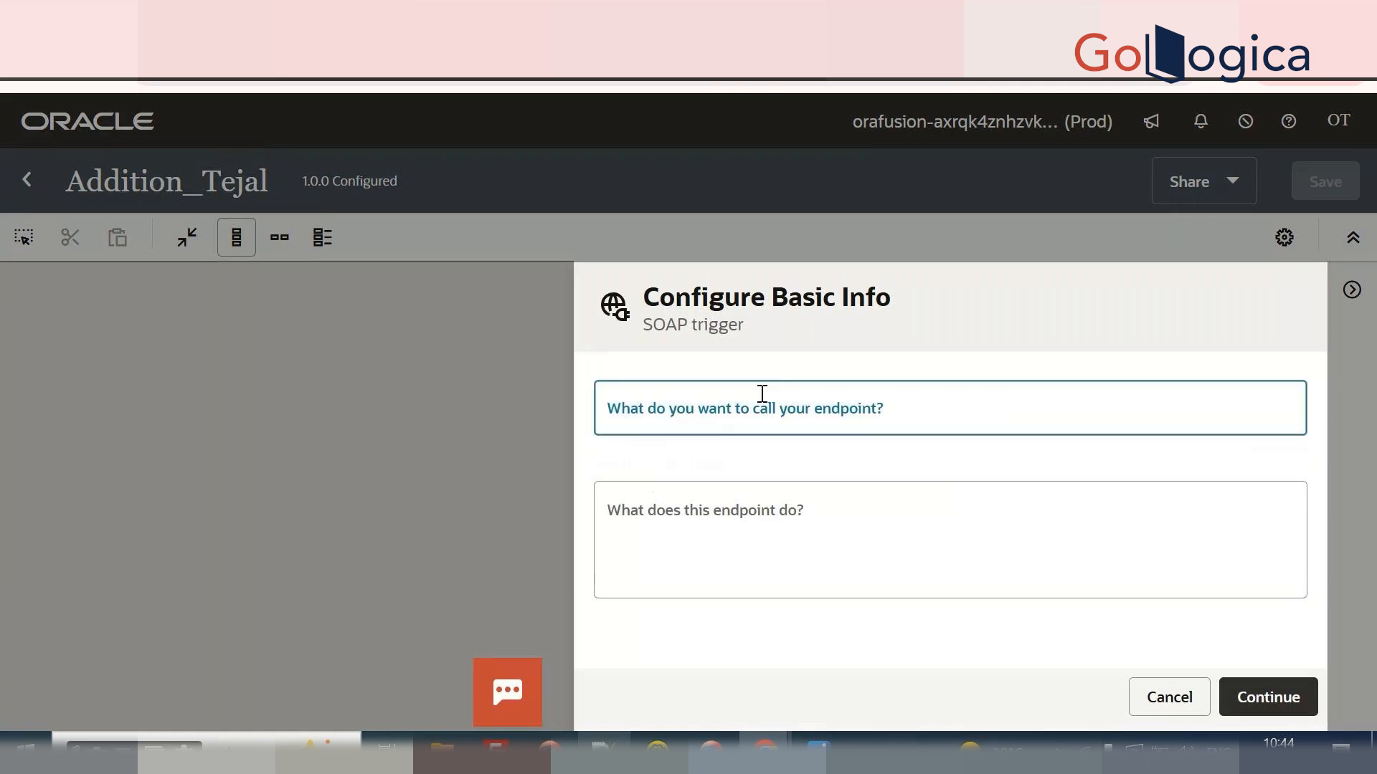
type("addition")
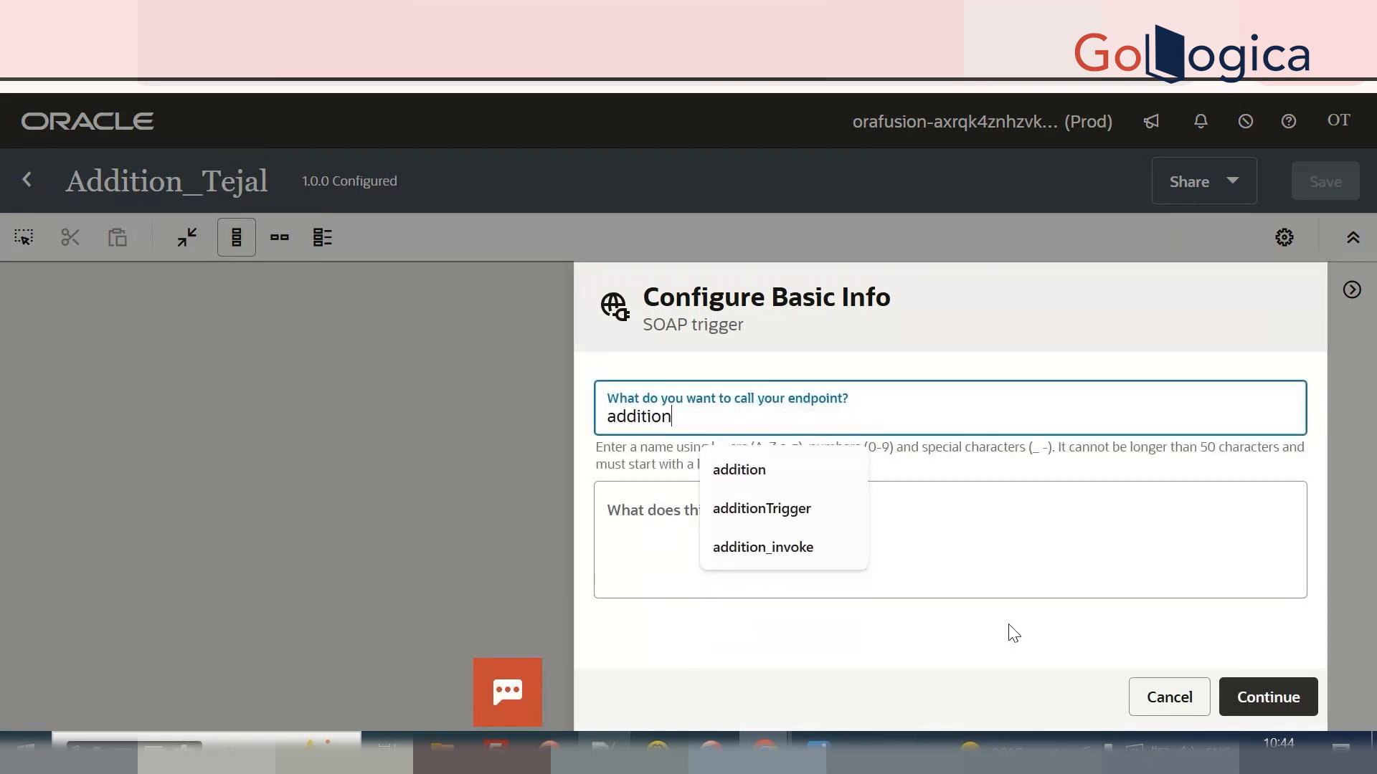
left_click(1268, 699)
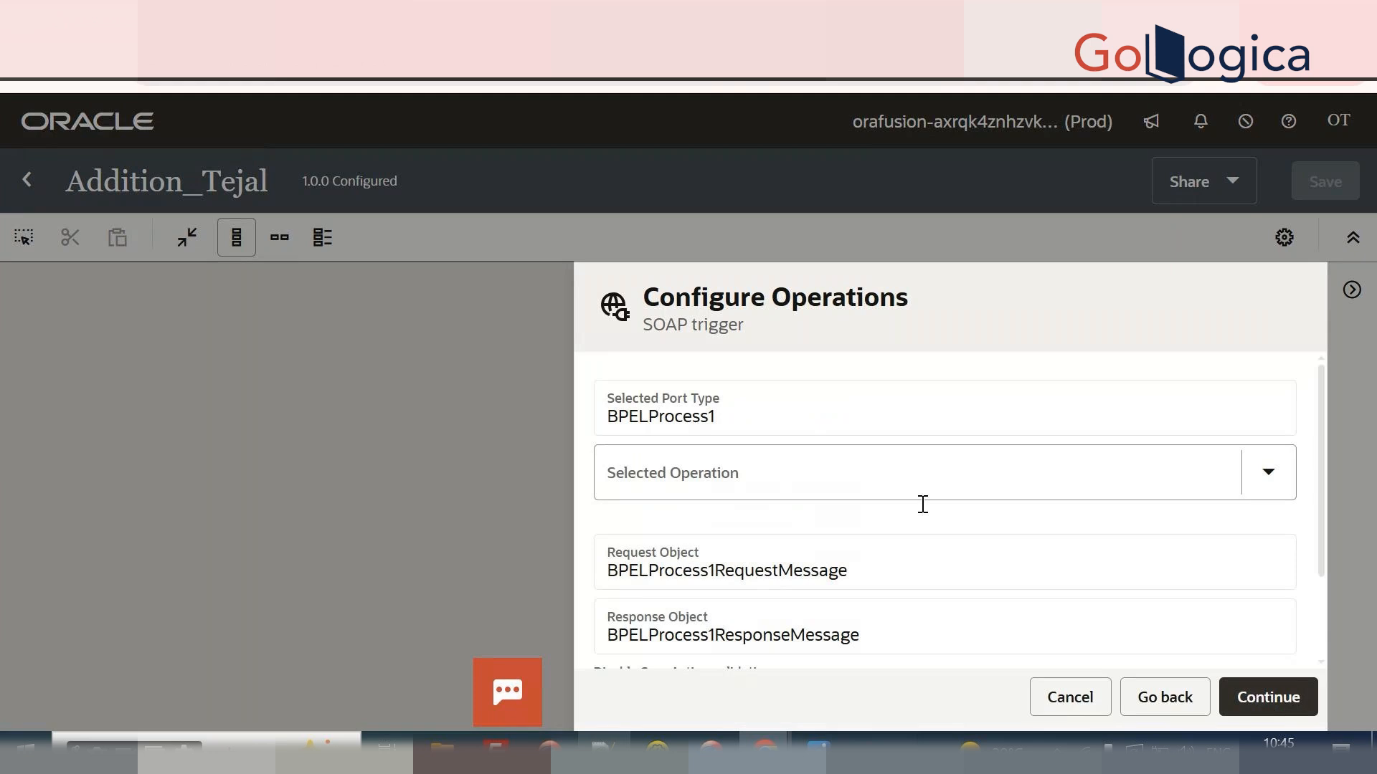
Choose process as the SOAP trigger's operation for the BPELProcess1 port type.
left_click(848, 476)
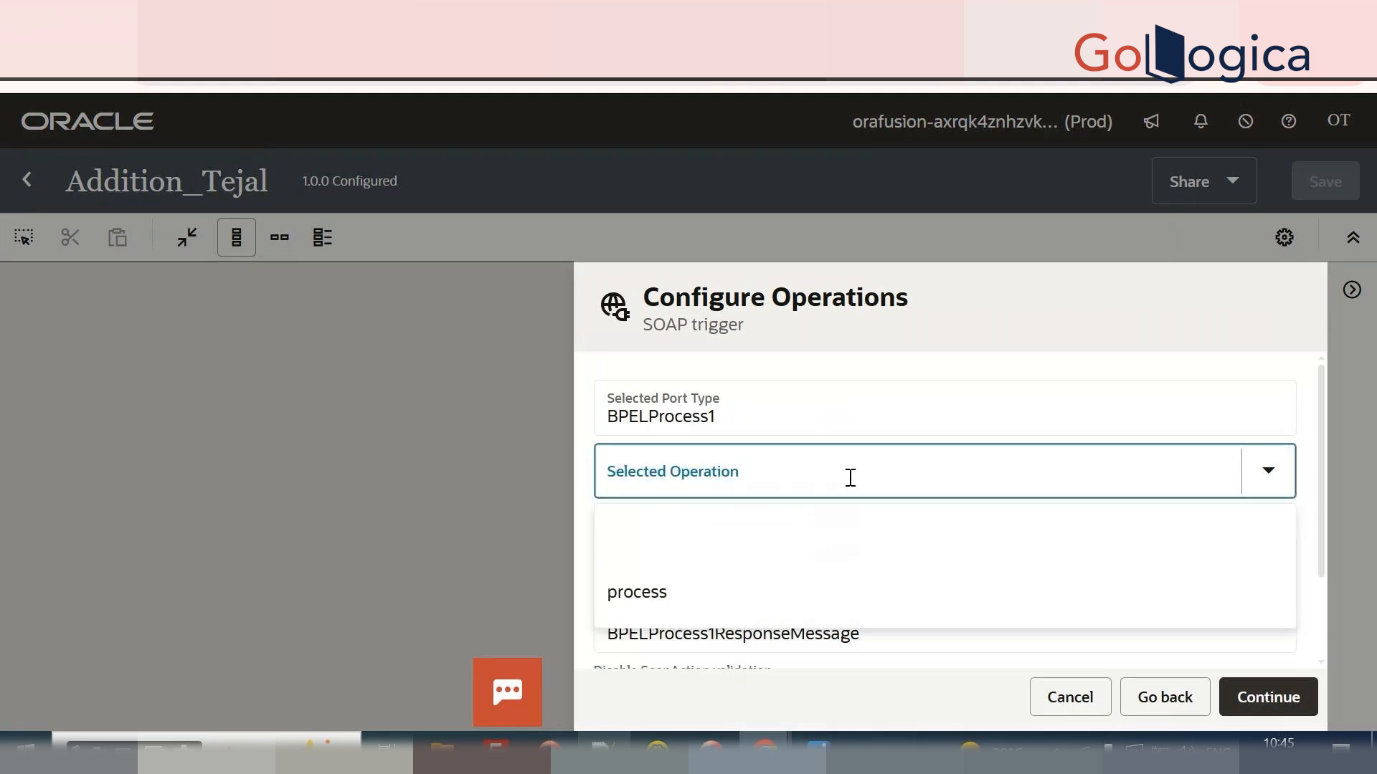
left_click(669, 585)
scroll(911, 549, "down", 2)
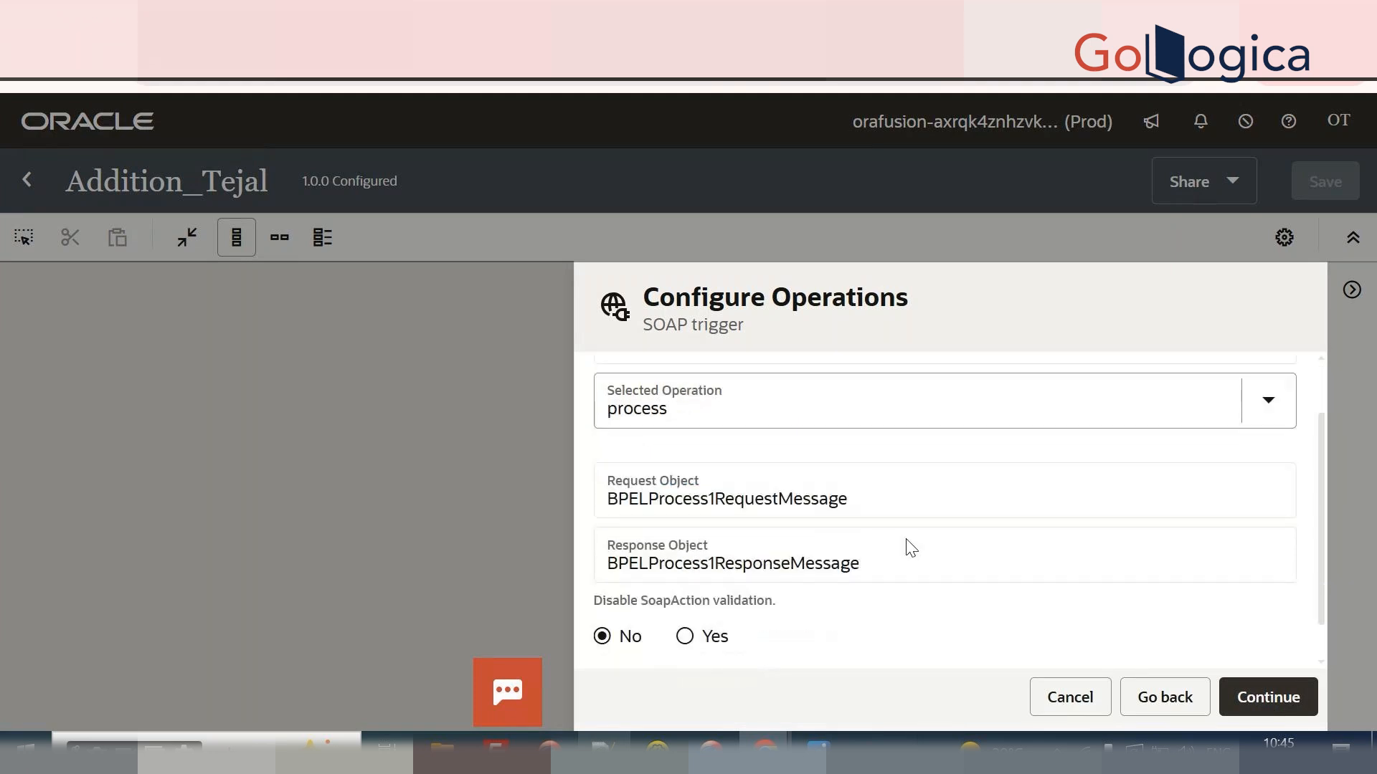
scroll(860, 530, "up", 2)
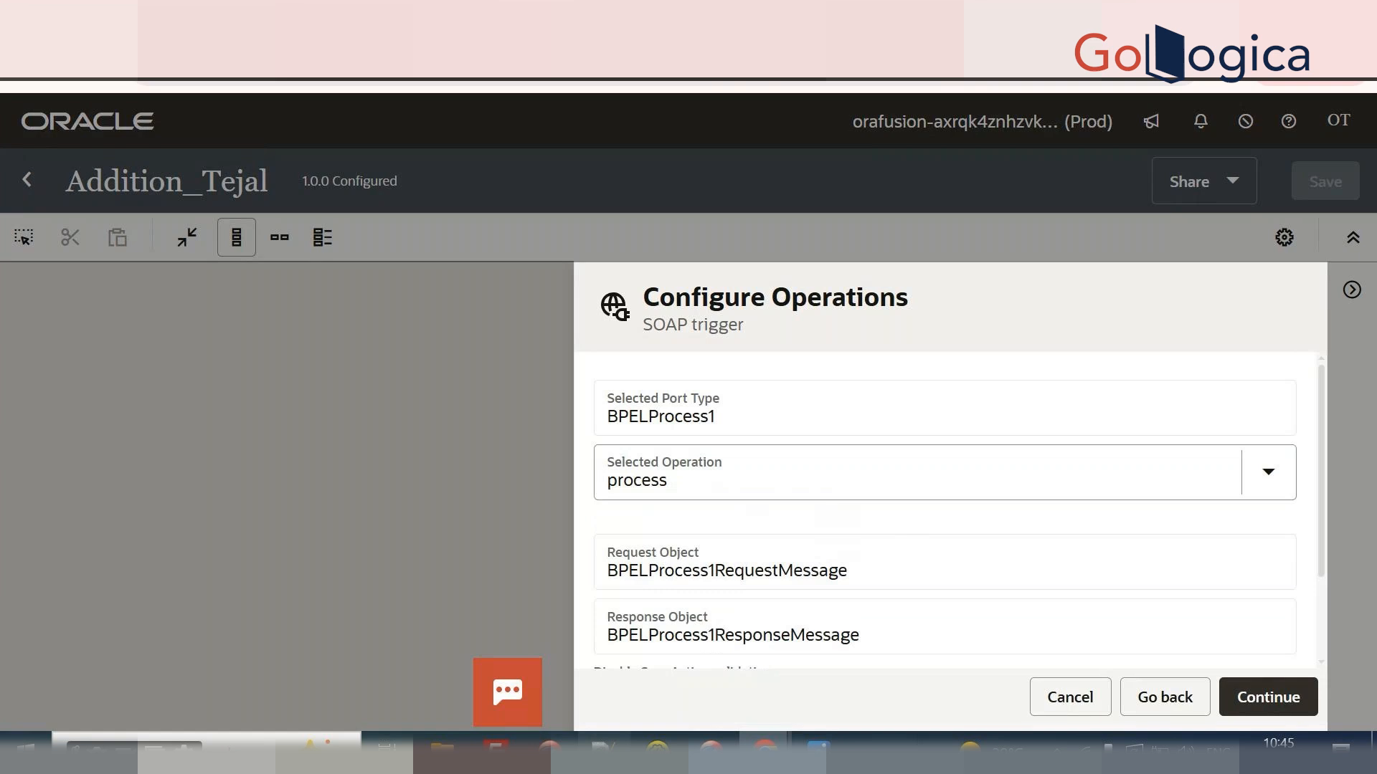
Switch to the text editor, examine the port type and operation definitions in add.wsdl, and return to the trigger configuration.
left_click(603, 748)
left_click(552, 84)
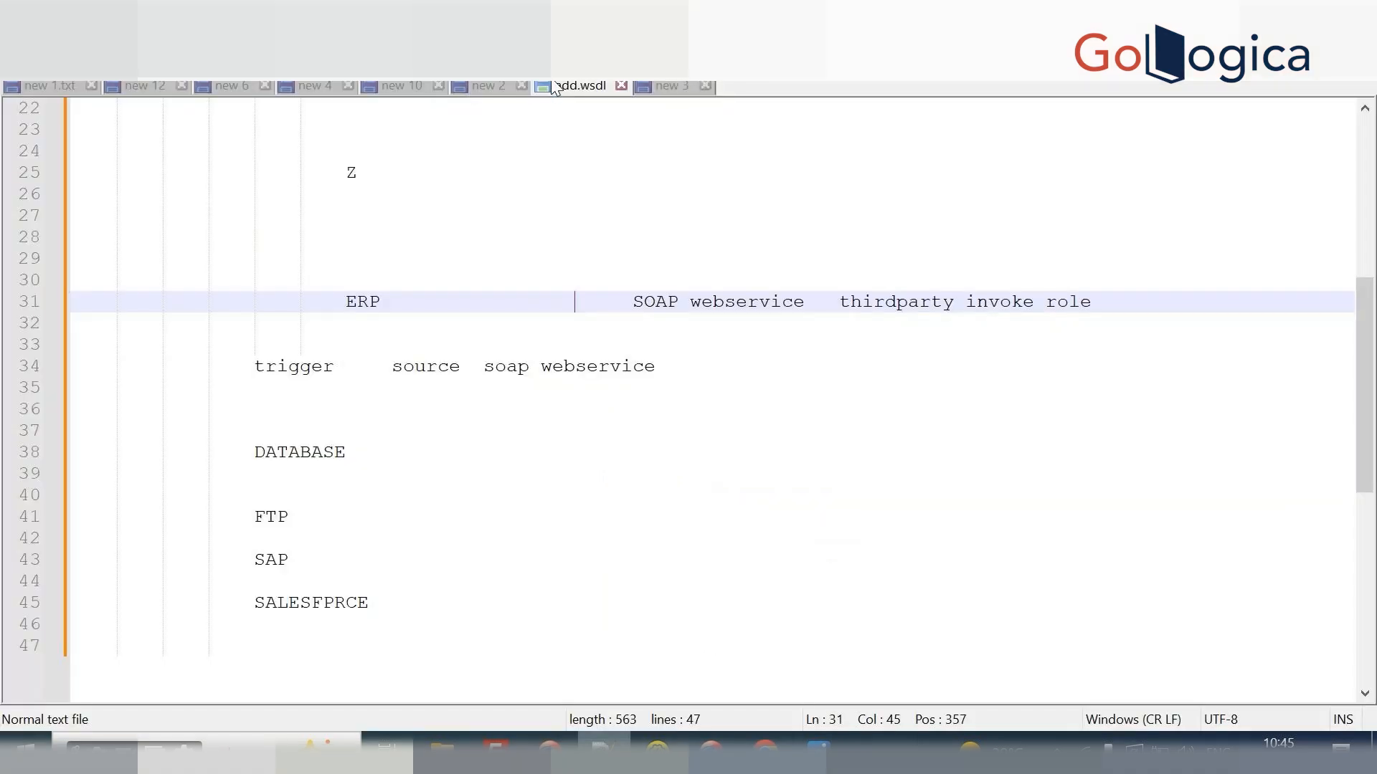
scroll(533, 276, "down", 8)
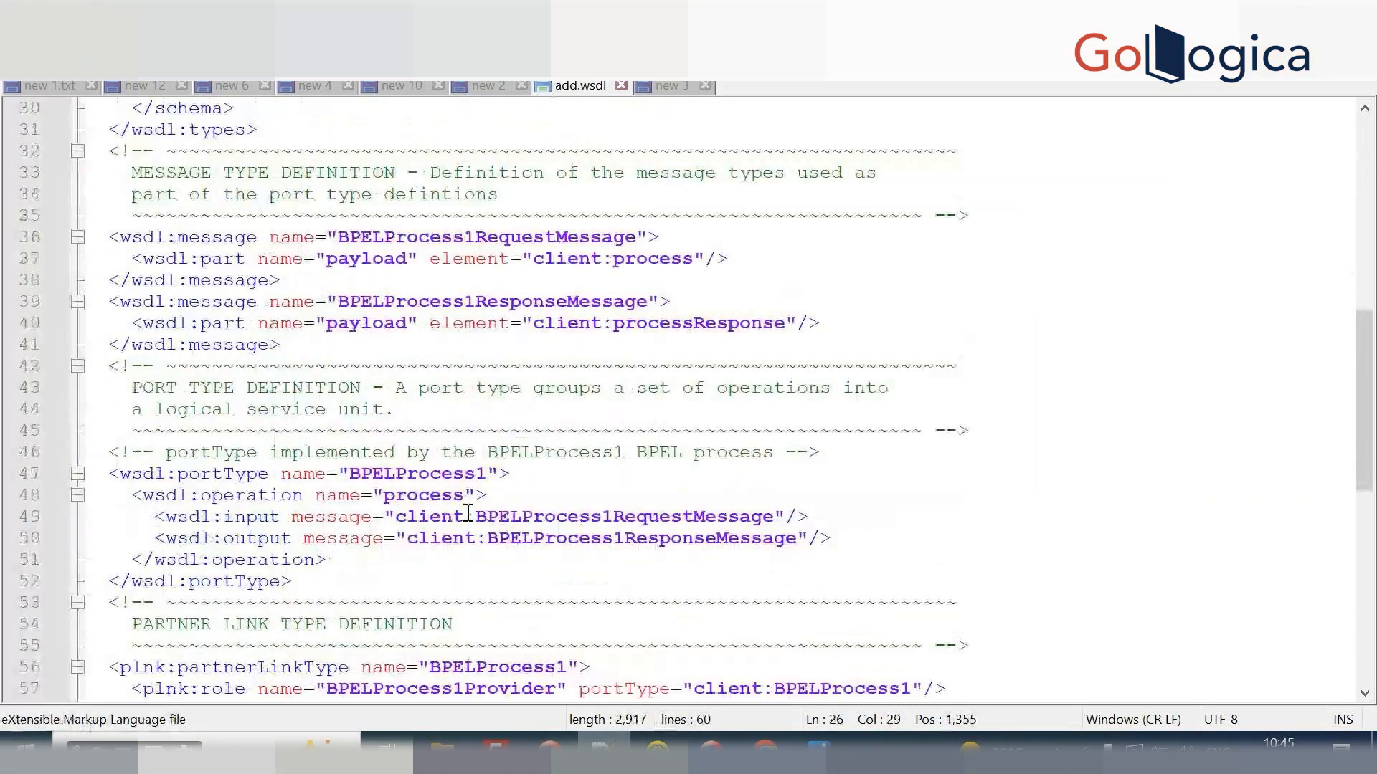
left_click(226, 410)
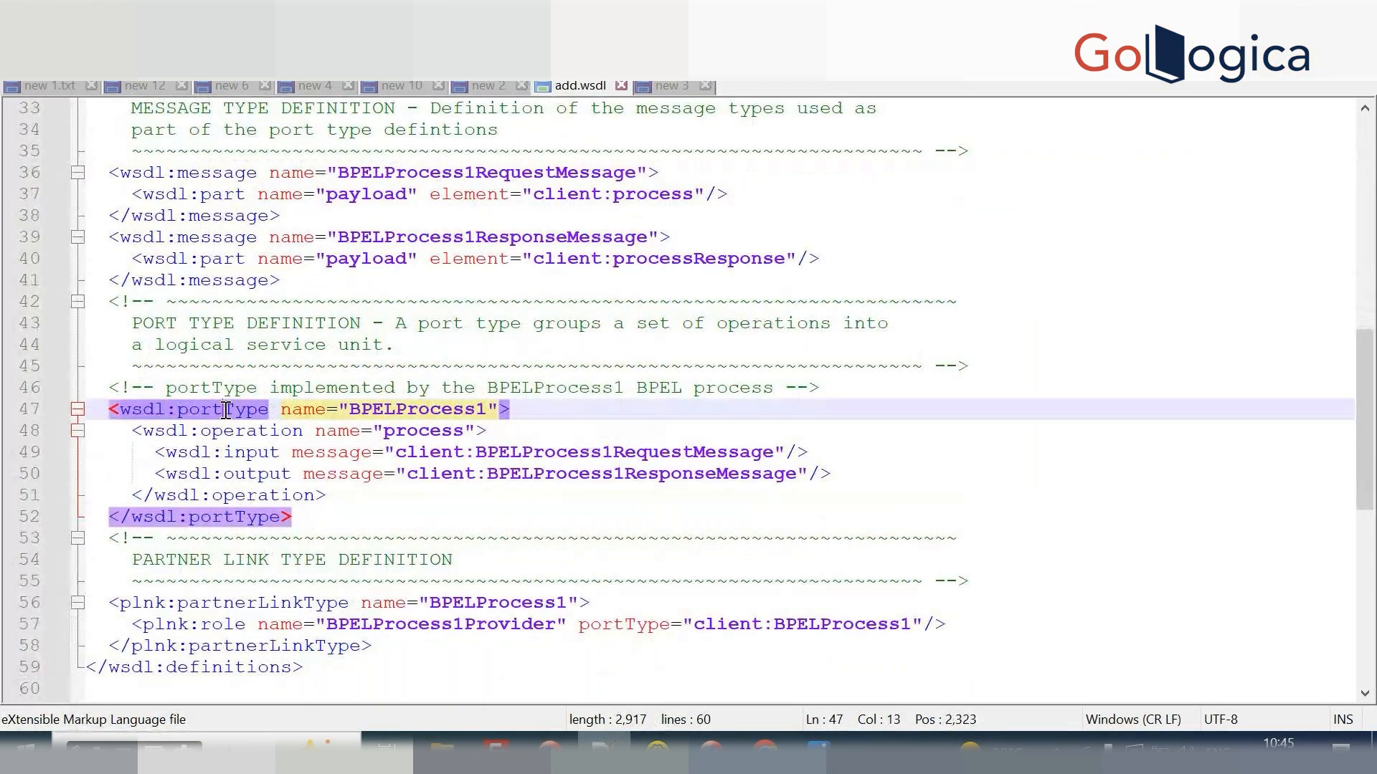
double_click(226, 410)
left_click_drag(304, 430, 419, 433)
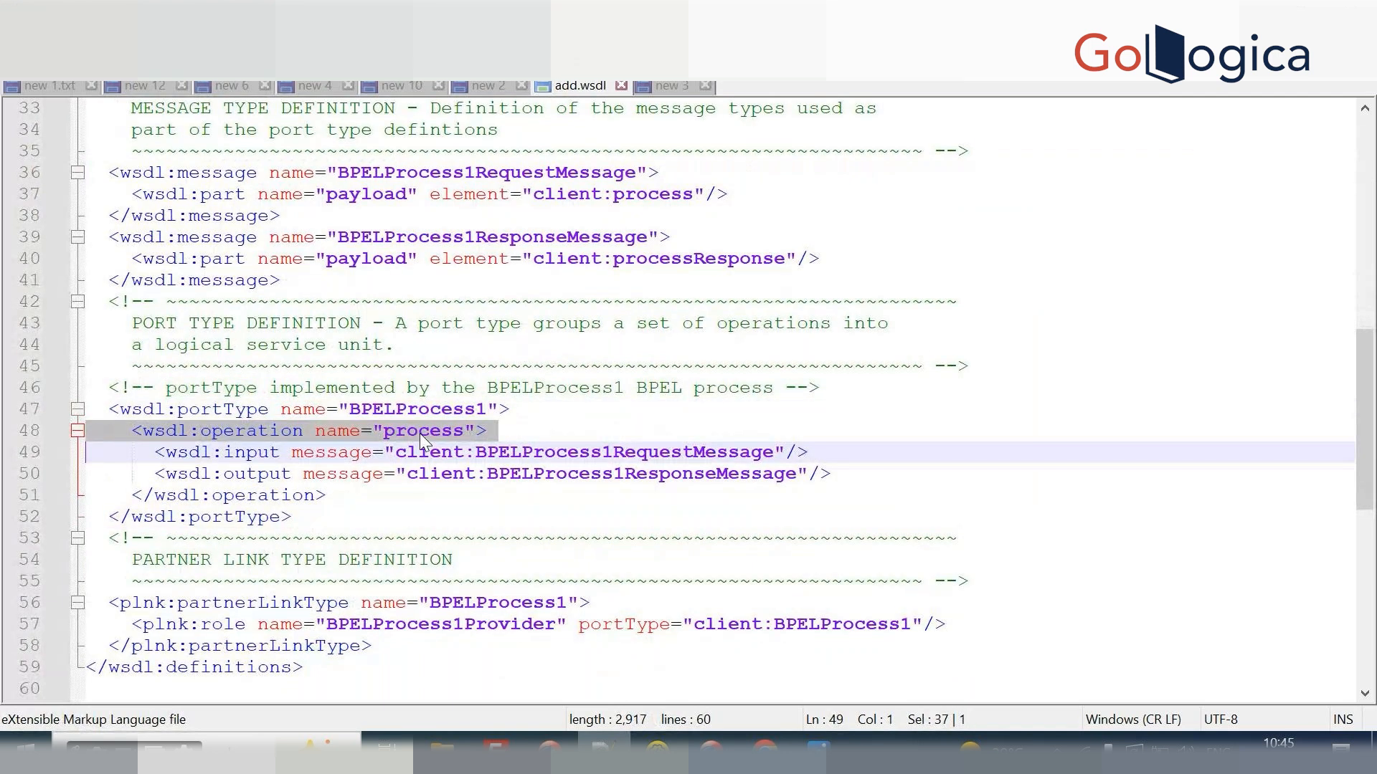
double_click(419, 433)
key("alt+Tab")
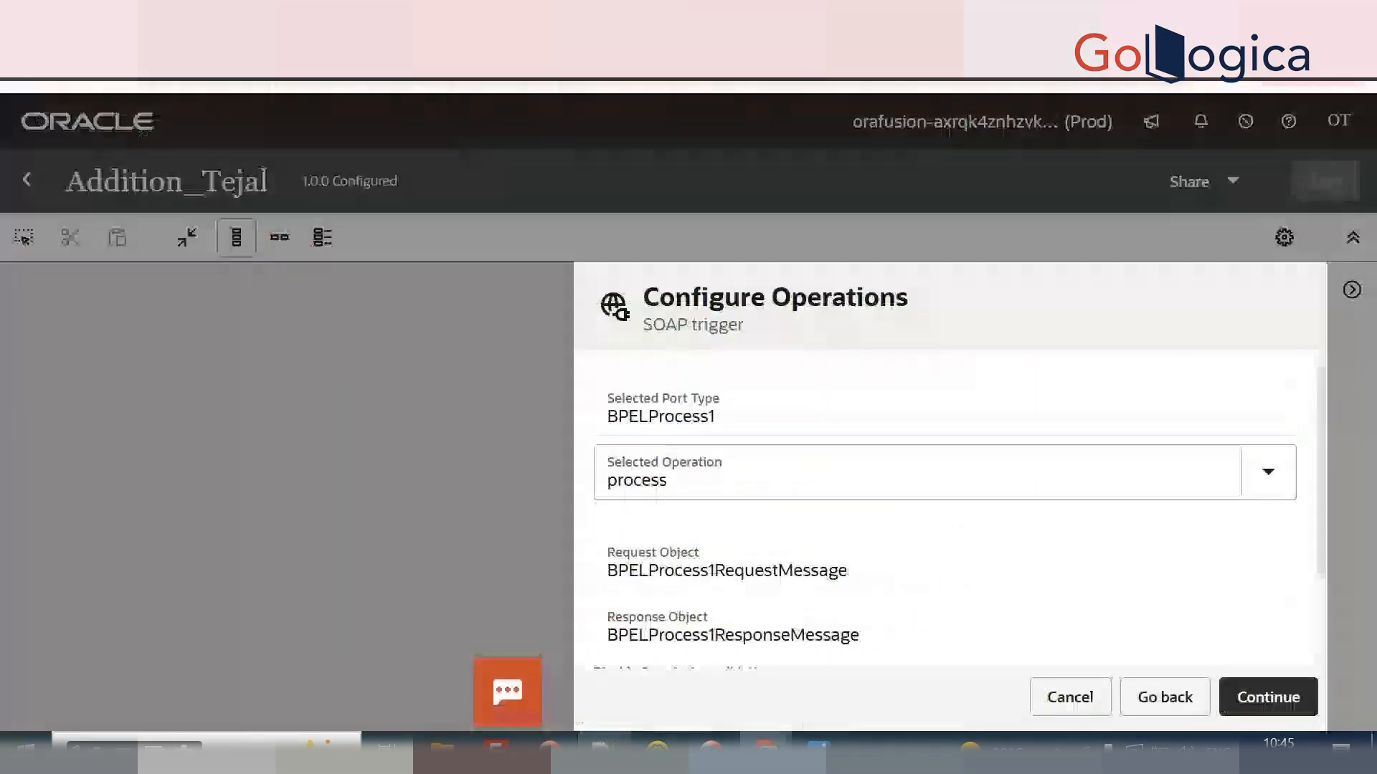
Accept the operation settings, leave header configuration at No and finish the SOAP trigger configuration.
left_click(1268, 706)
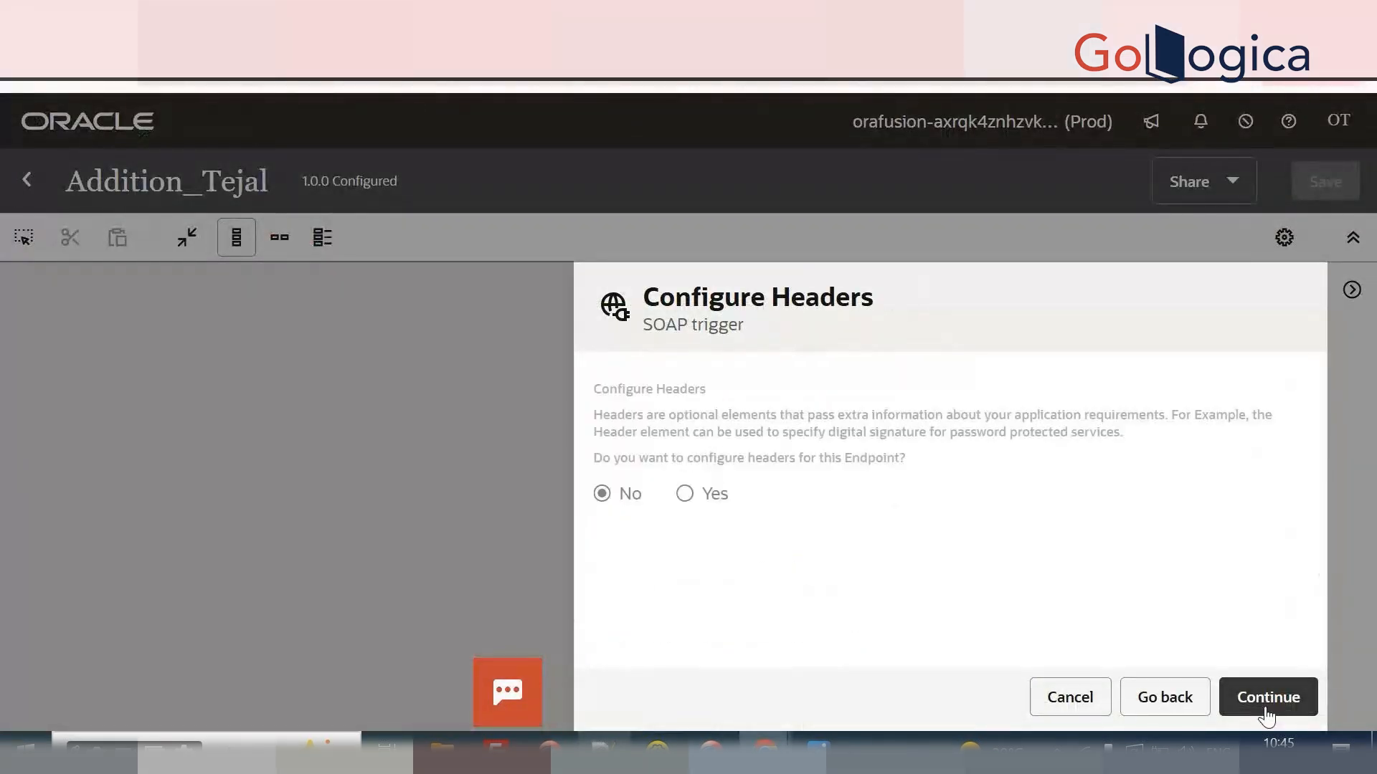
left_click(1268, 711)
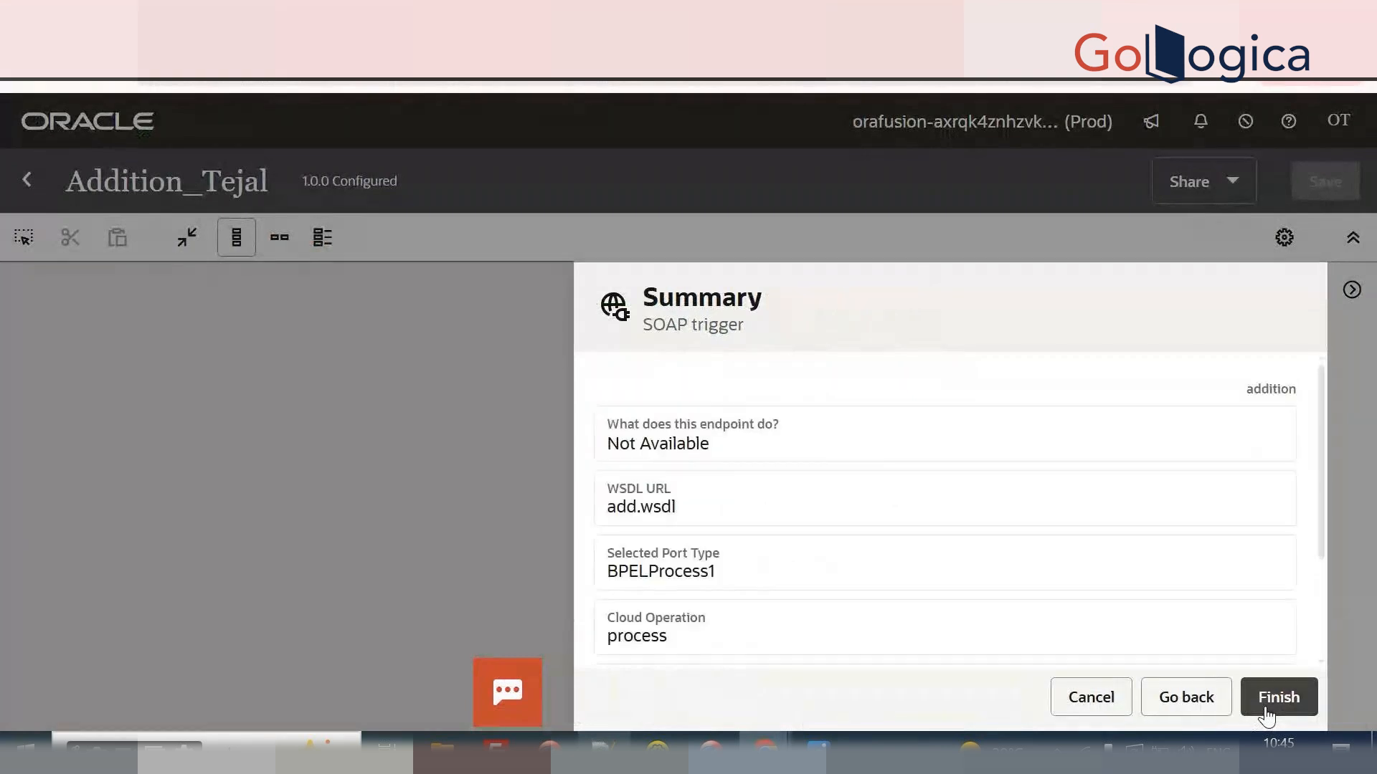
left_click(1265, 708)
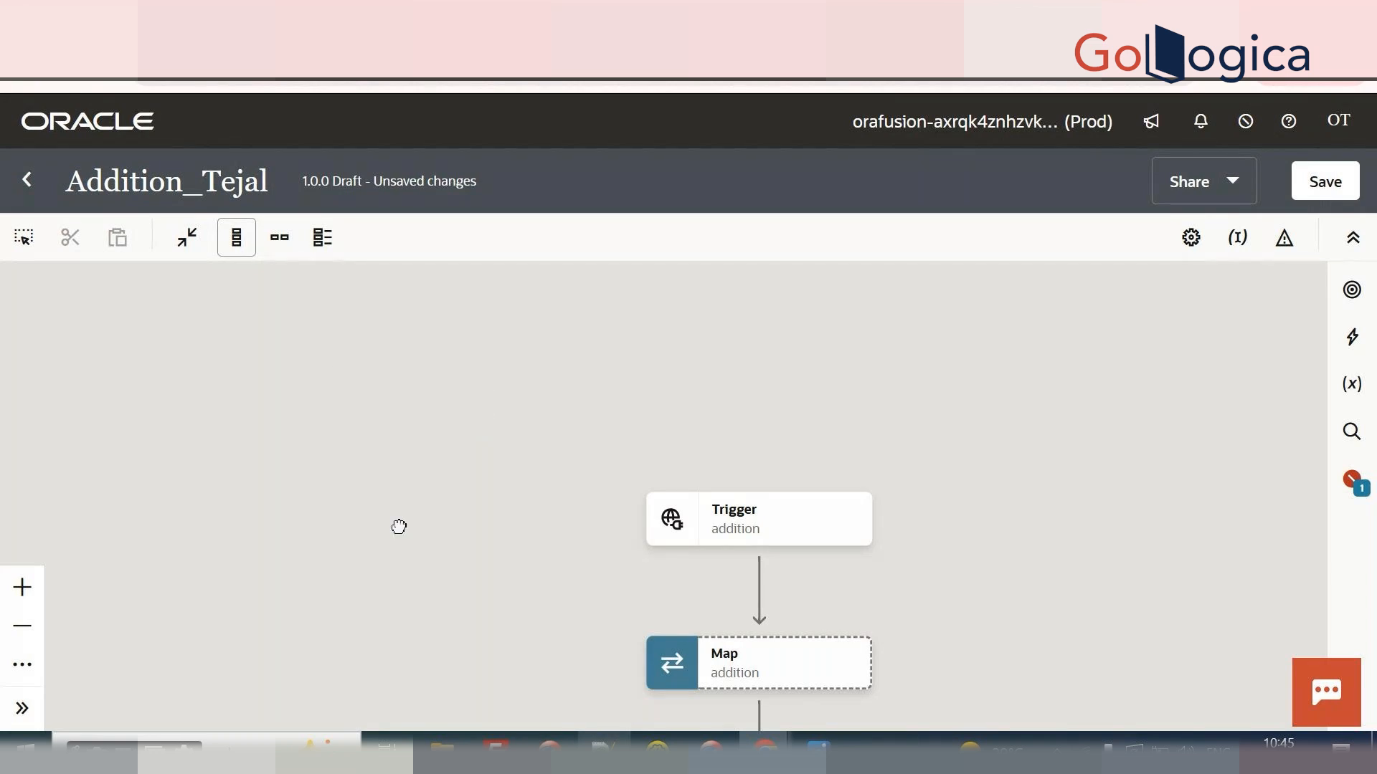
Try the vertical and detailed canvas layouts, settle on the horizontal layout, and select the addition trigger to review its connection.
left_click_drag(397, 525, 316, 415)
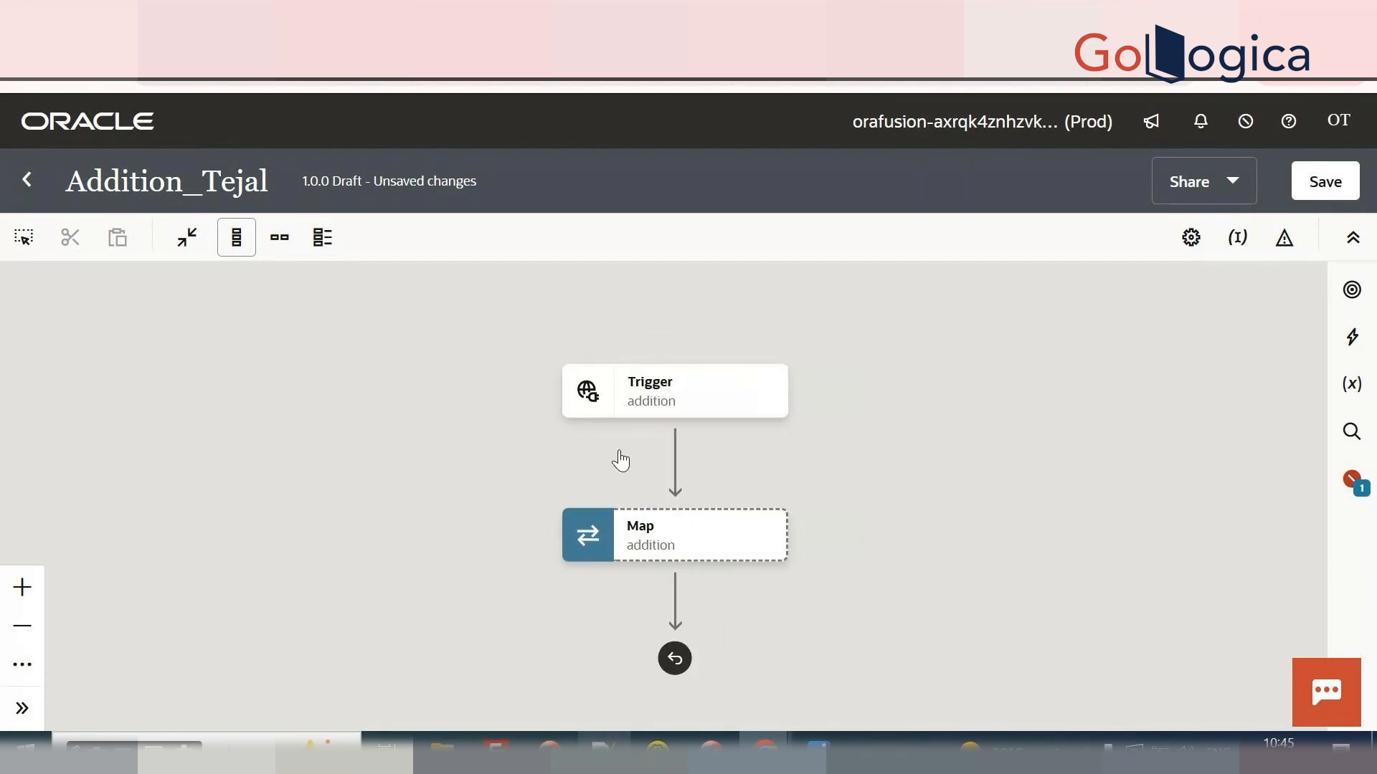
left_click(273, 256)
left_click(330, 248)
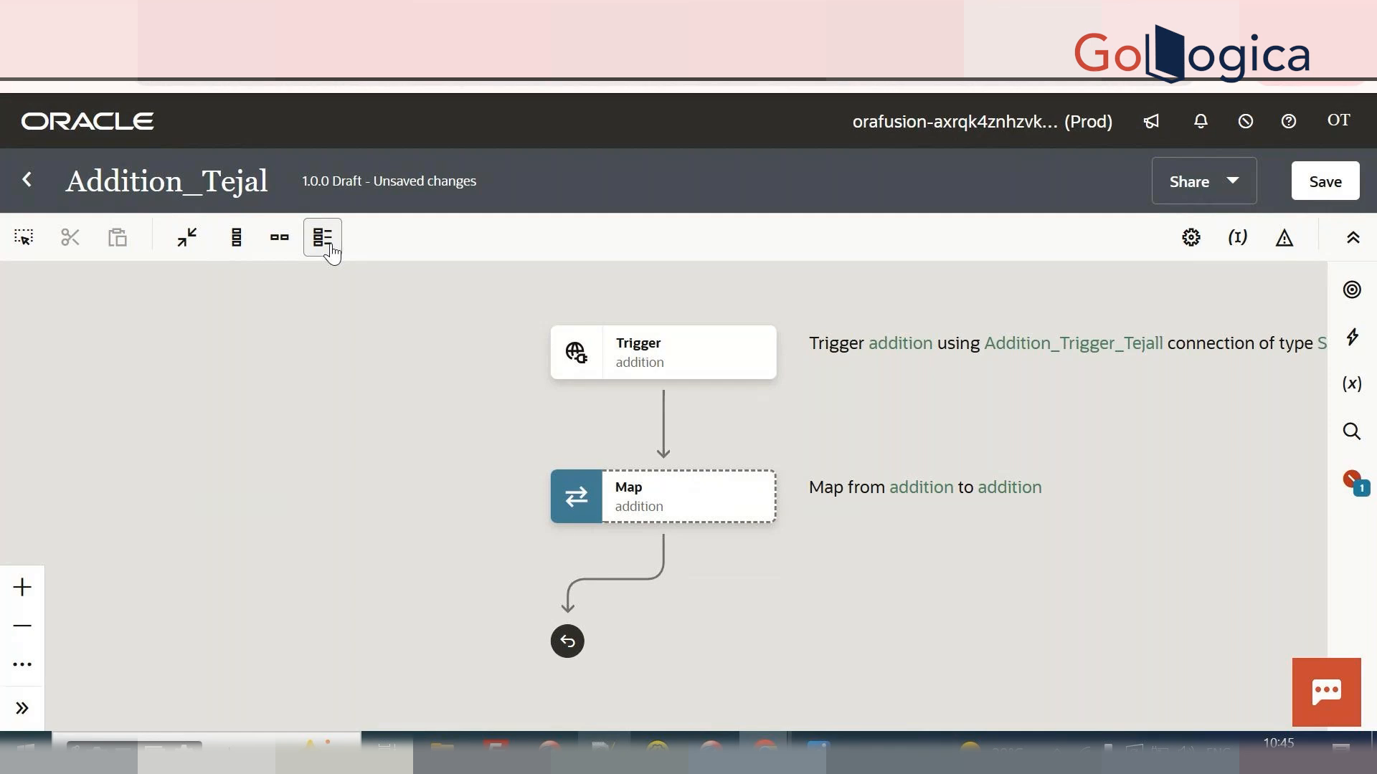
left_click(242, 248)
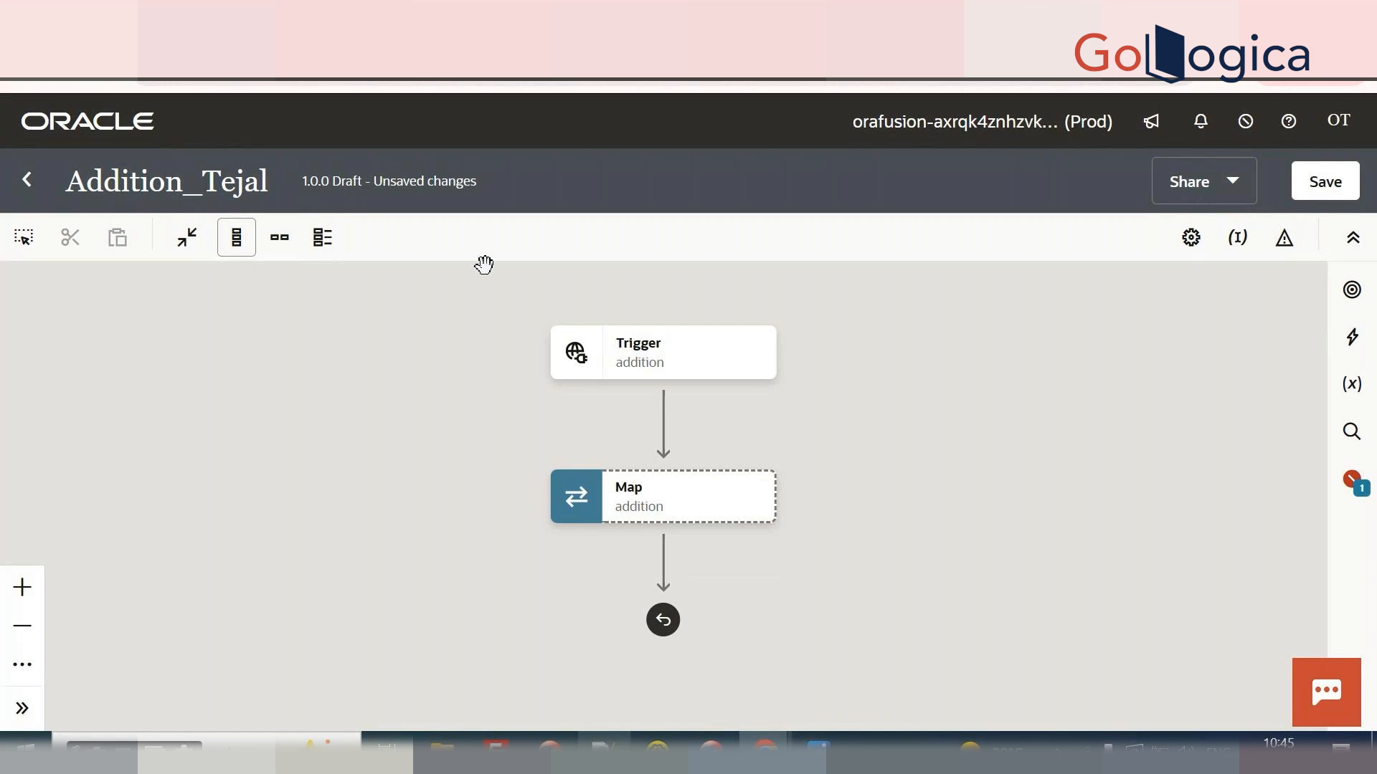
left_click(280, 243)
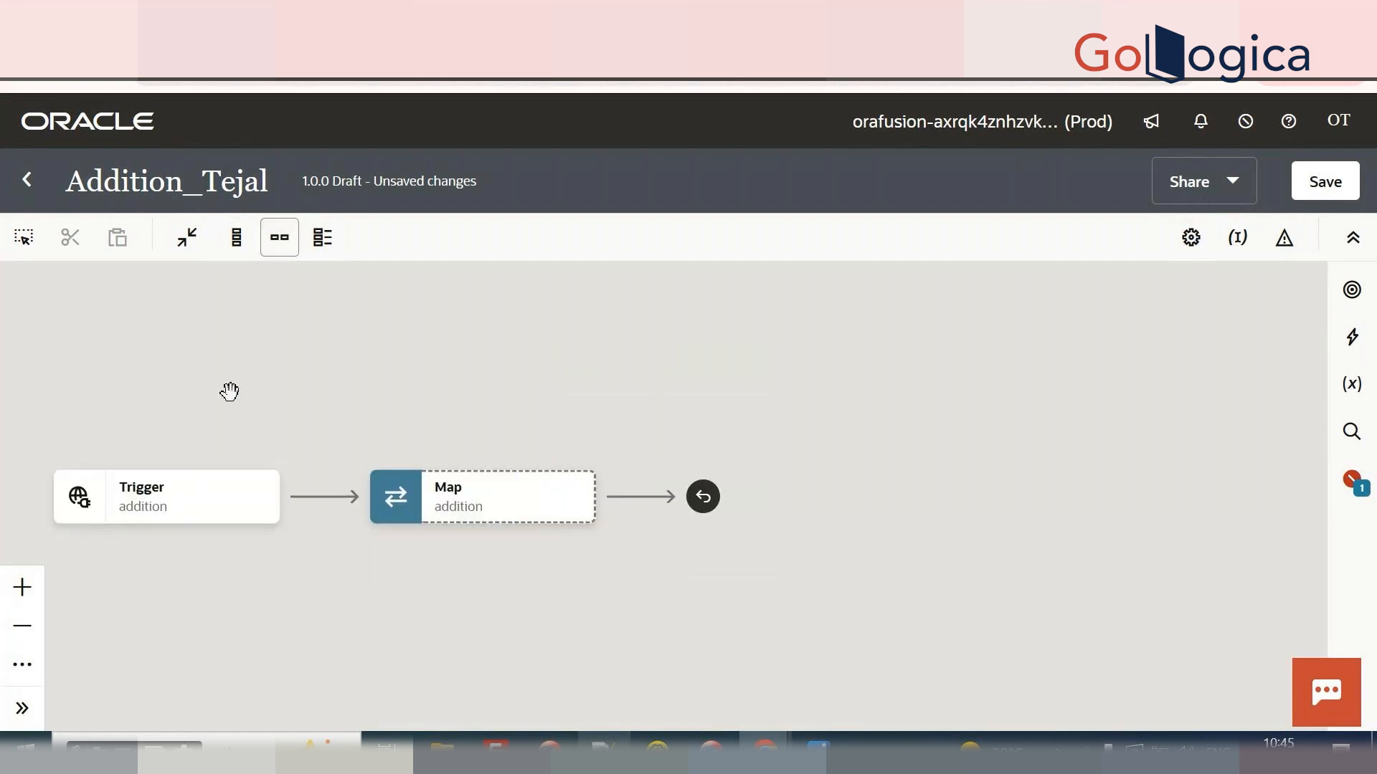
left_click_drag(228, 390, 474, 324)
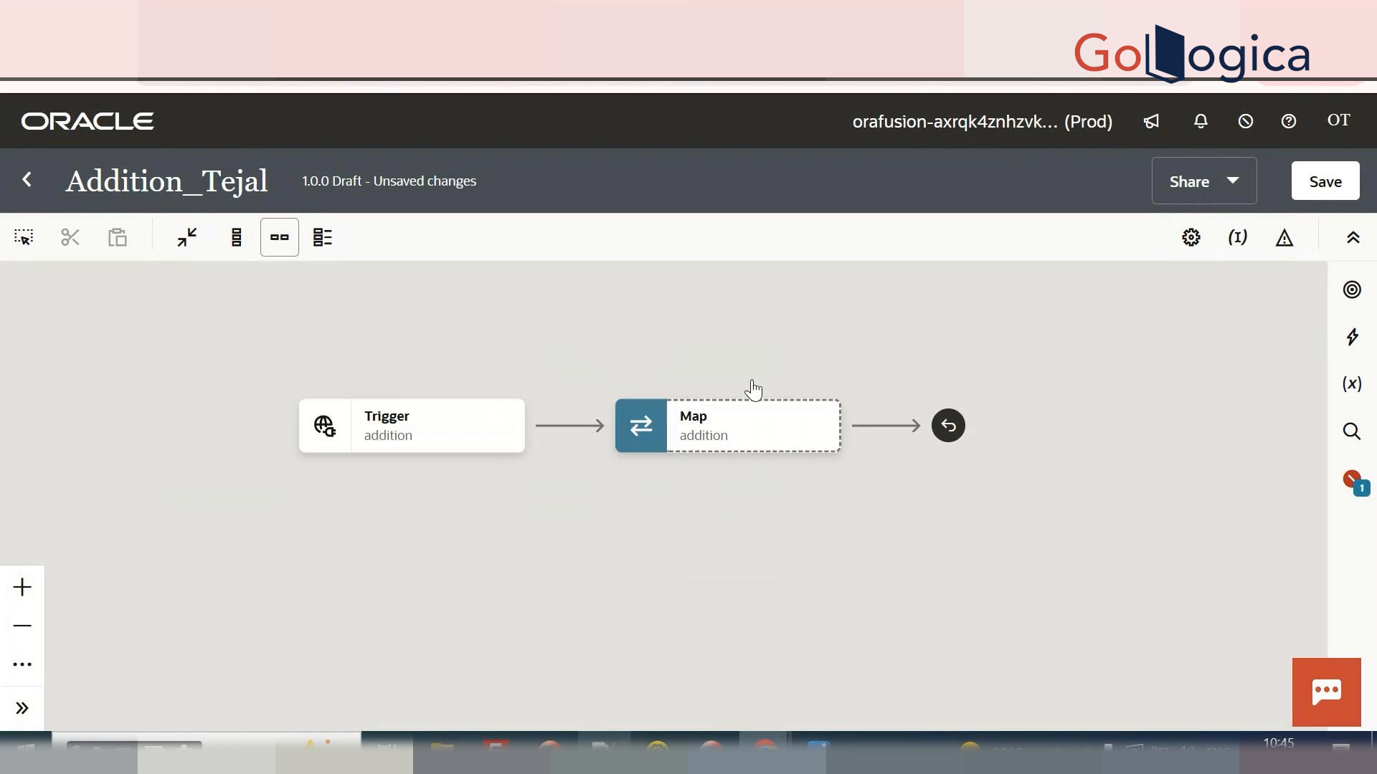
mouse_move(441, 457)
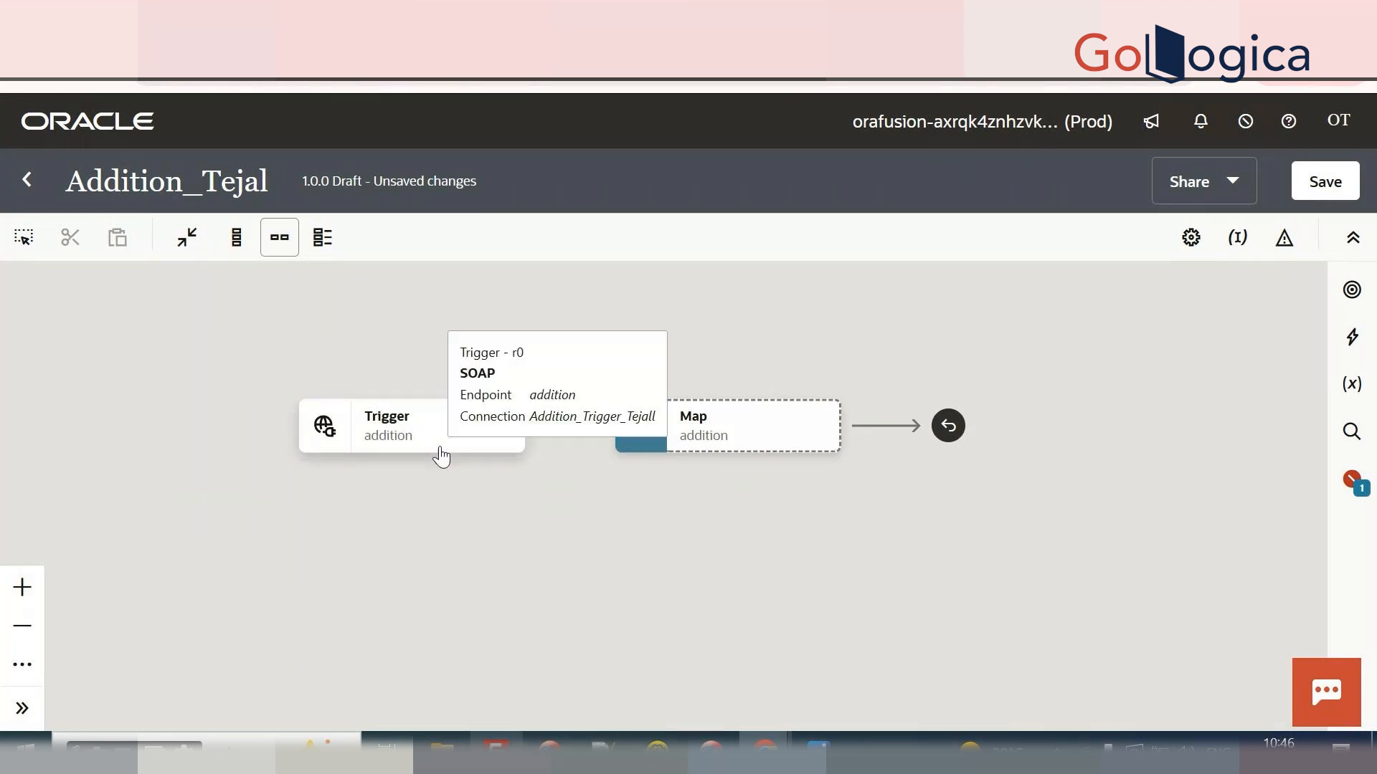
left_click(407, 428)
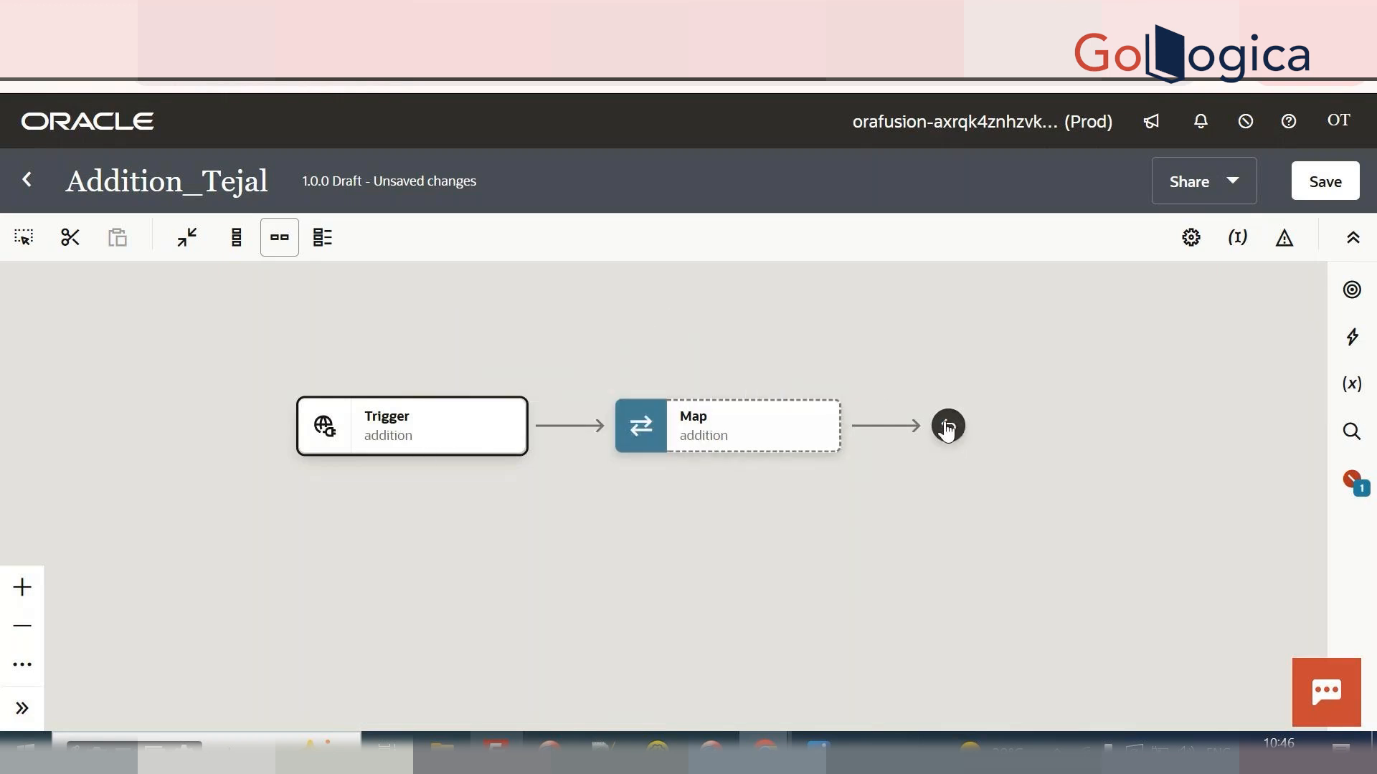
Open the addition map, create a target node for response element C and make its expression editable.
double_click(736, 441)
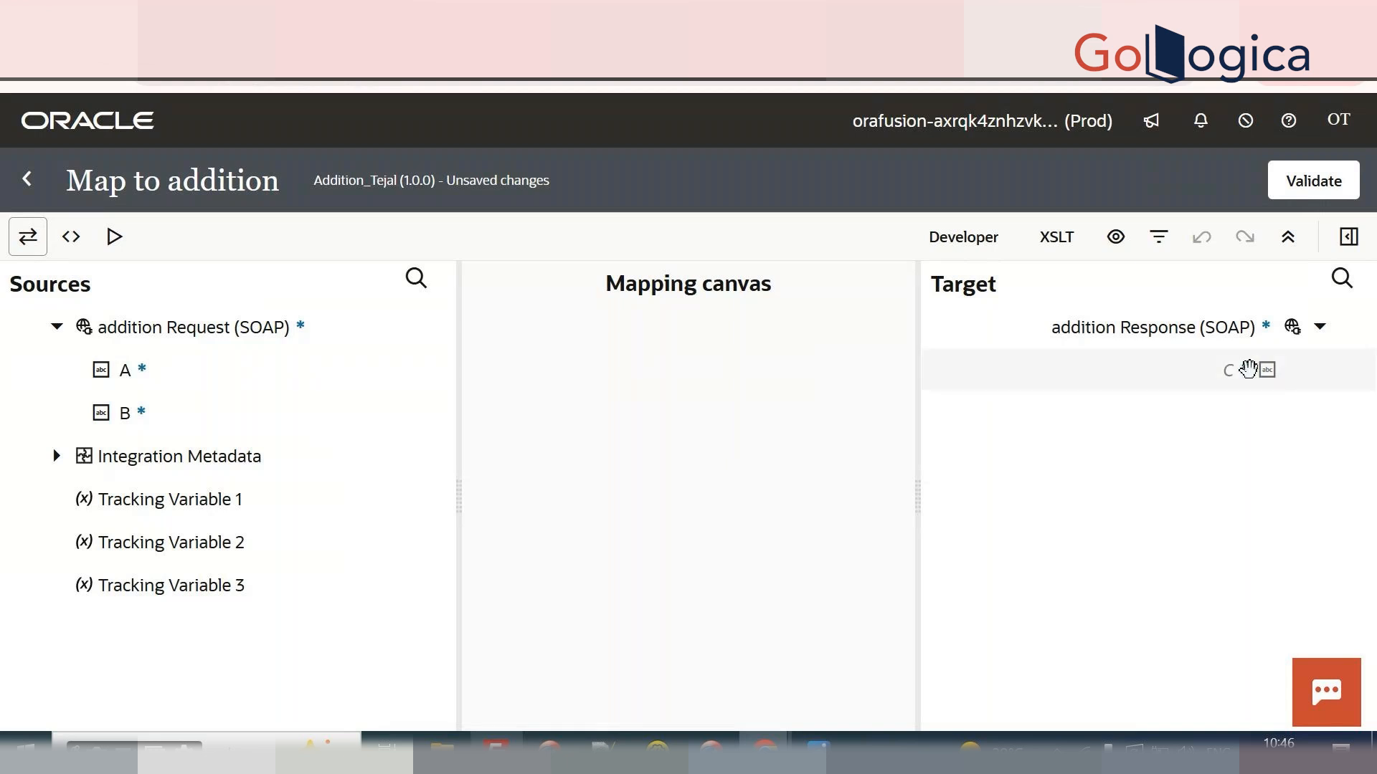
left_click(1242, 375)
right_click(1242, 374)
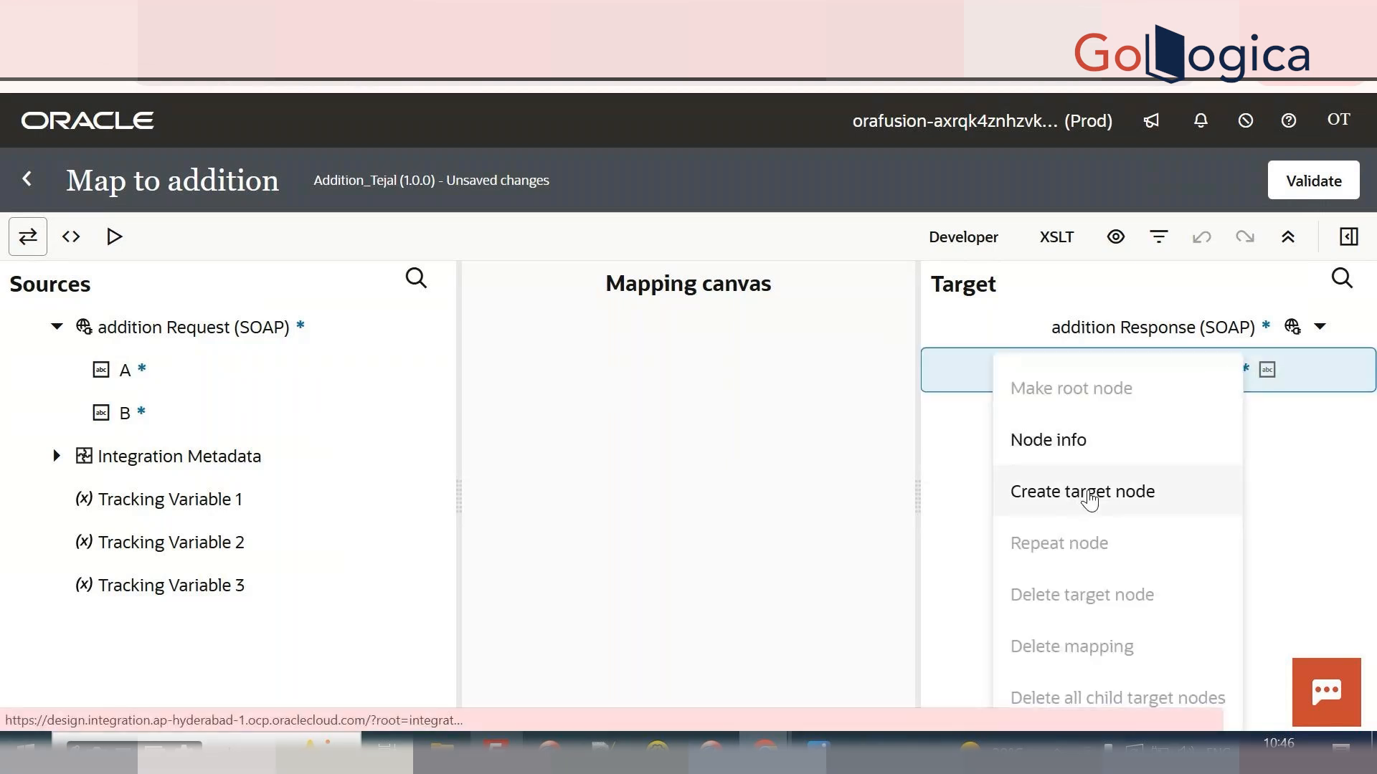
left_click(1090, 500)
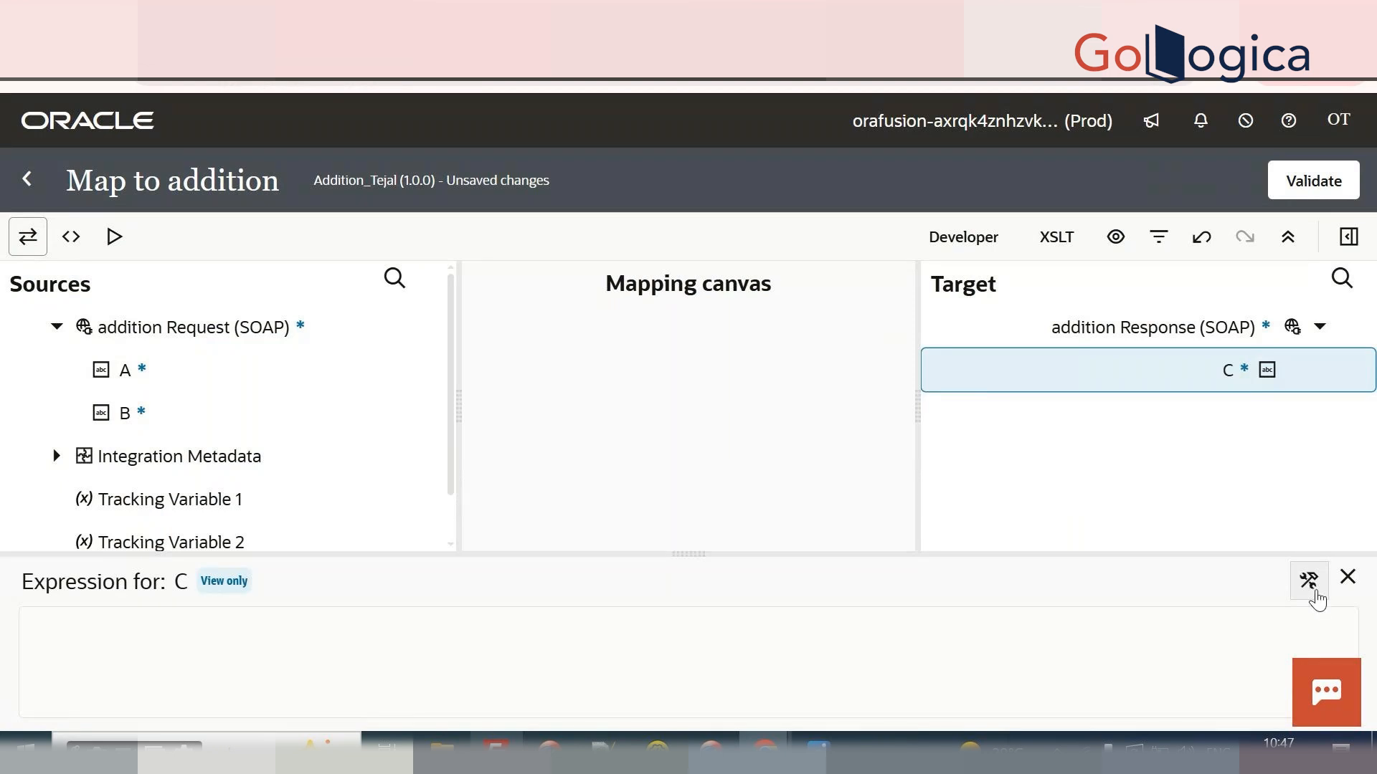
left_click(1312, 594)
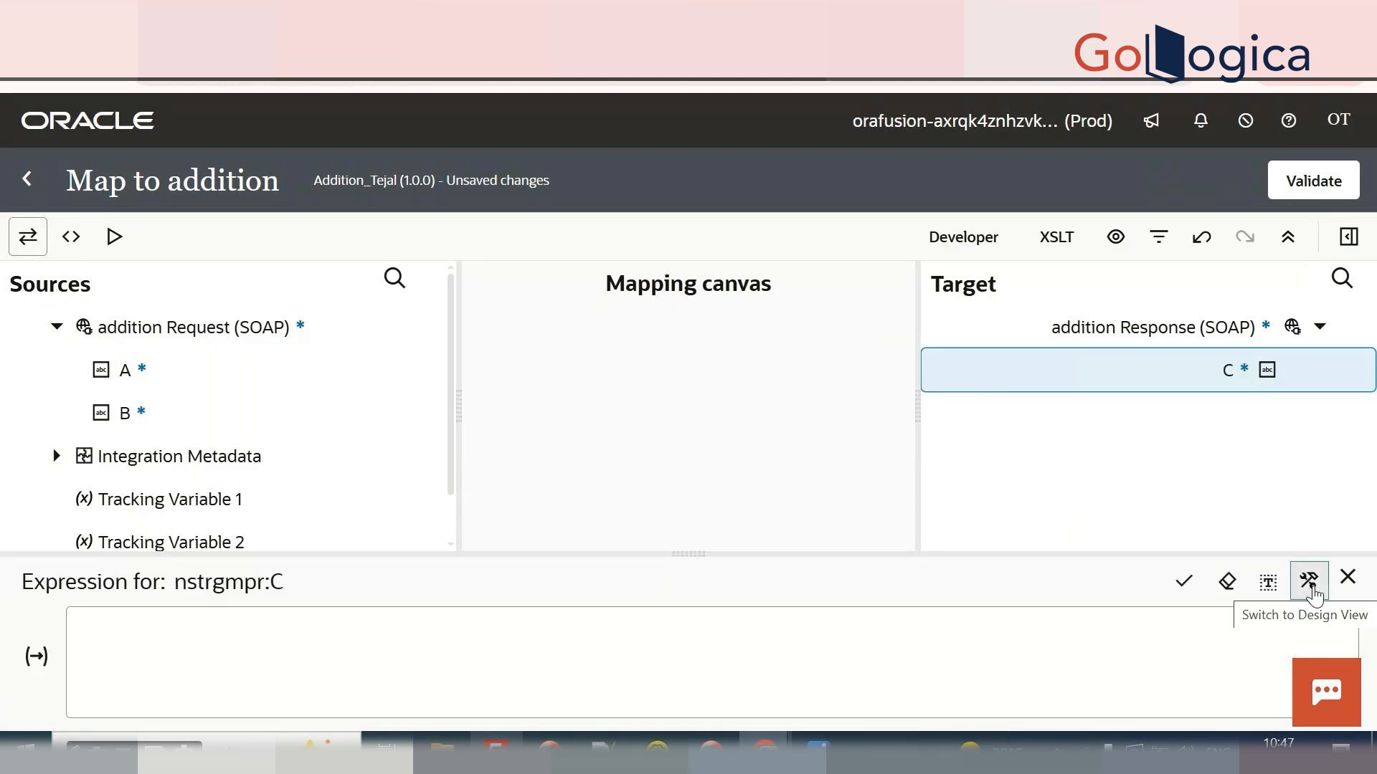
left_click(290, 645)
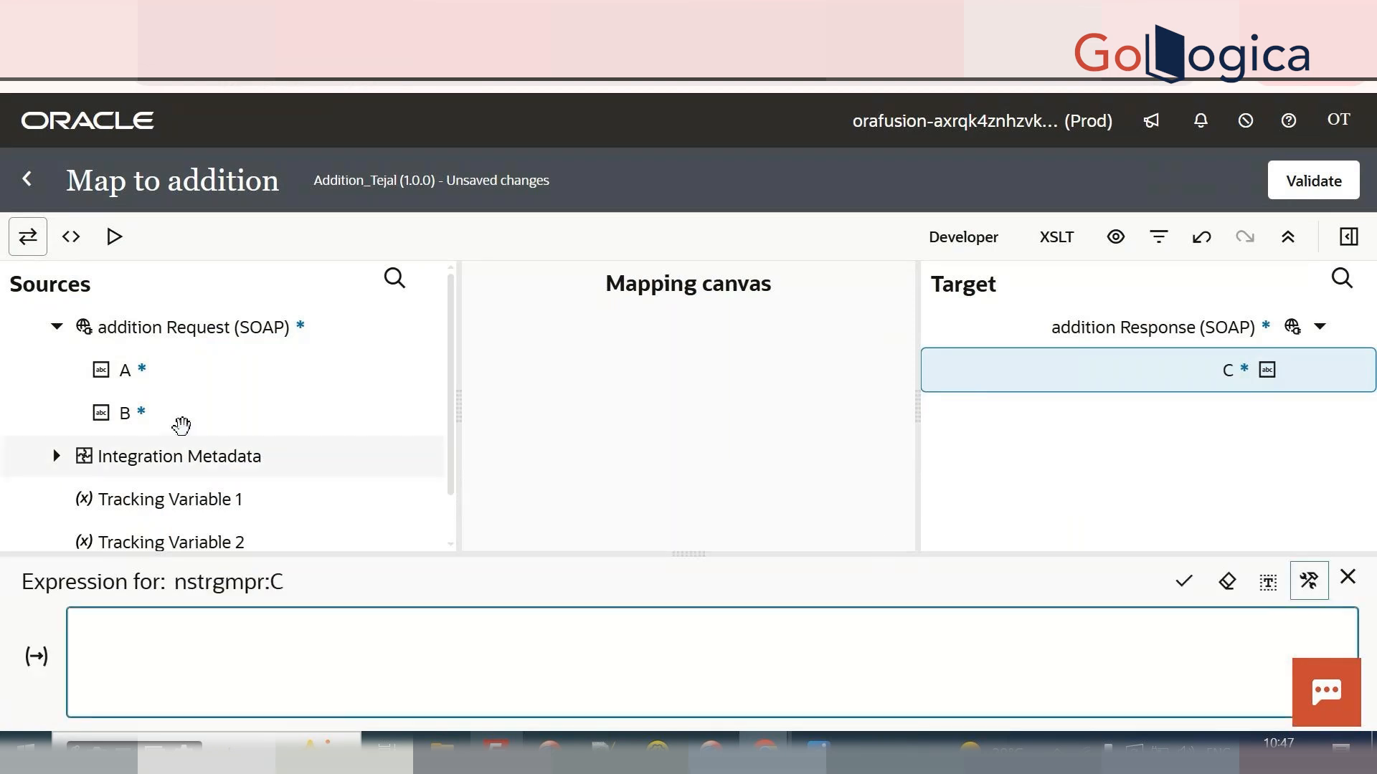
Set C's expression to the sum of request elements A and B, validate the mapping and return to the integration canvas.
left_click(125, 377)
left_click_drag(125, 378, 1228, 370)
left_click(431, 635)
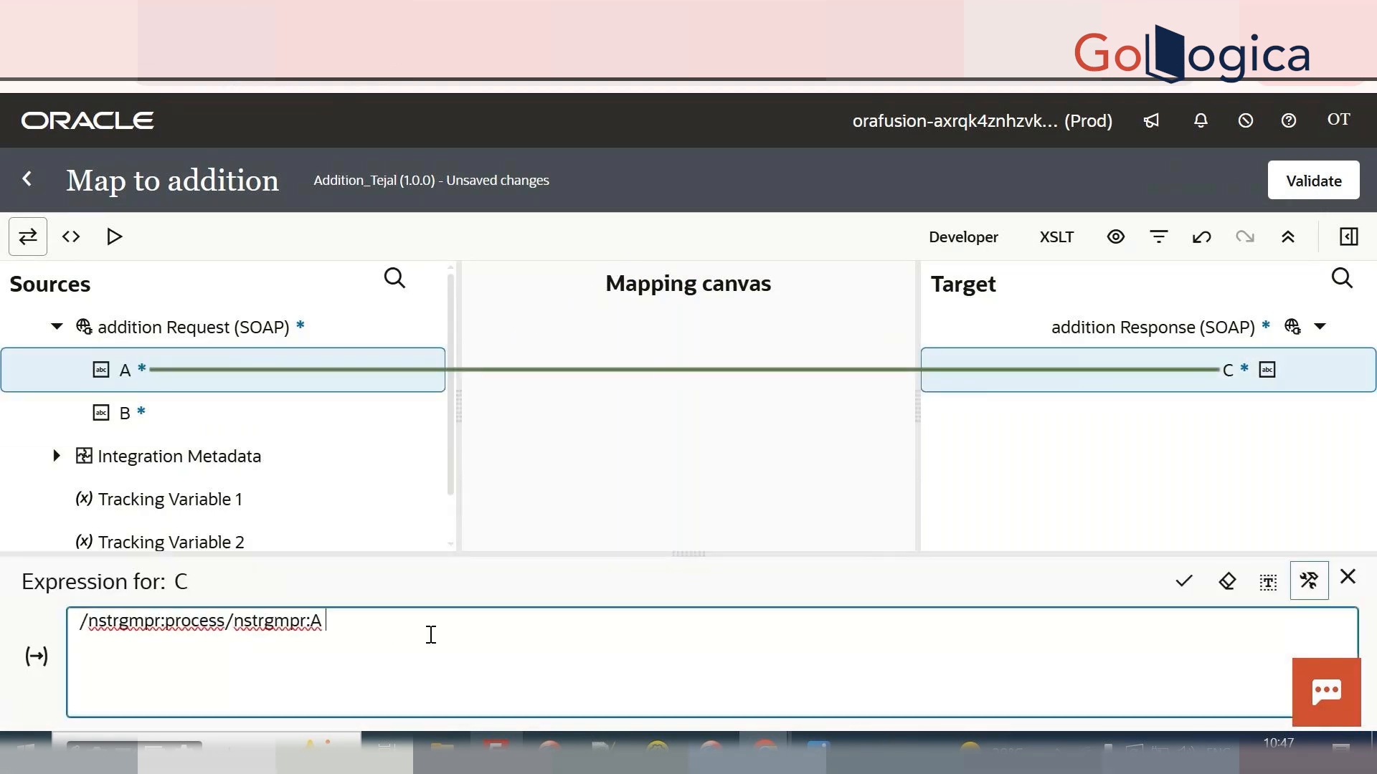
type("+")
left_click_drag(173, 412, 408, 636)
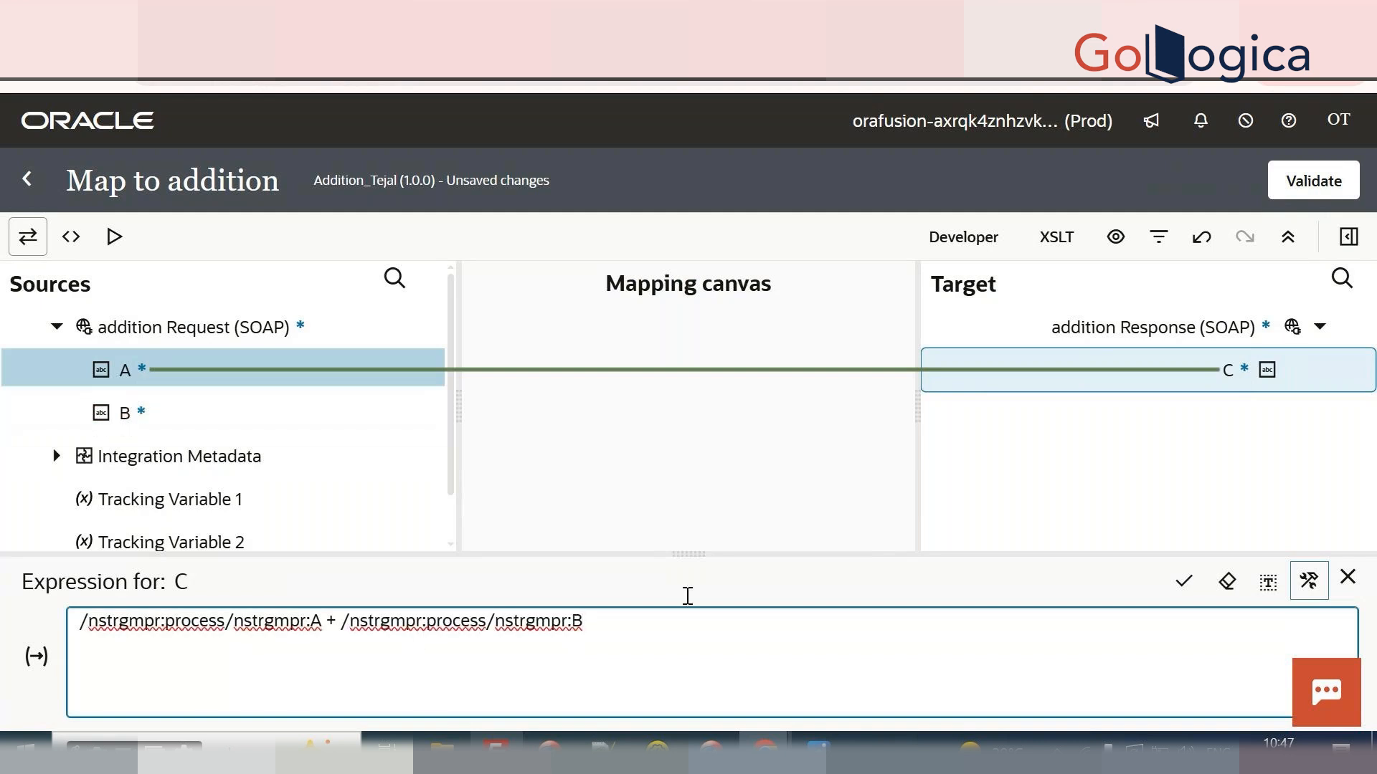
left_click(1297, 174)
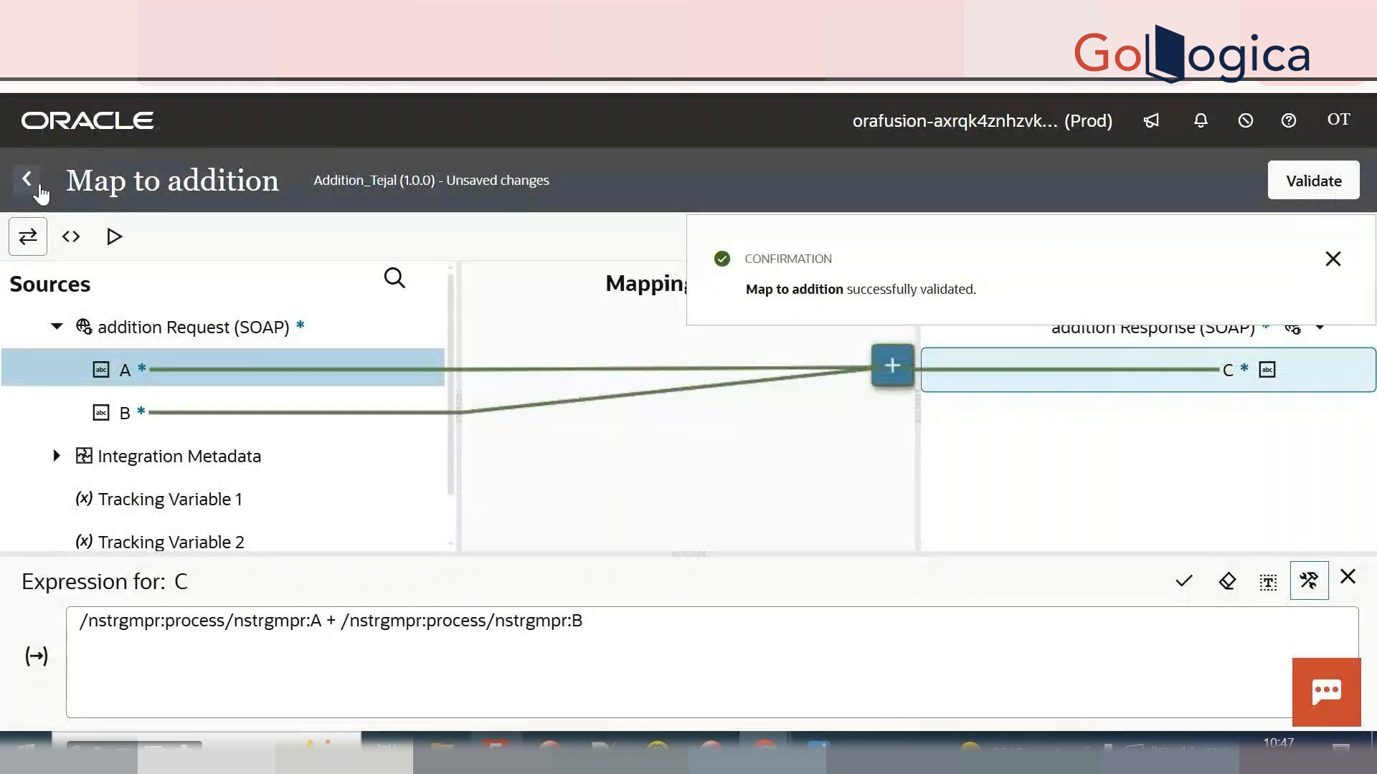
left_click(28, 182)
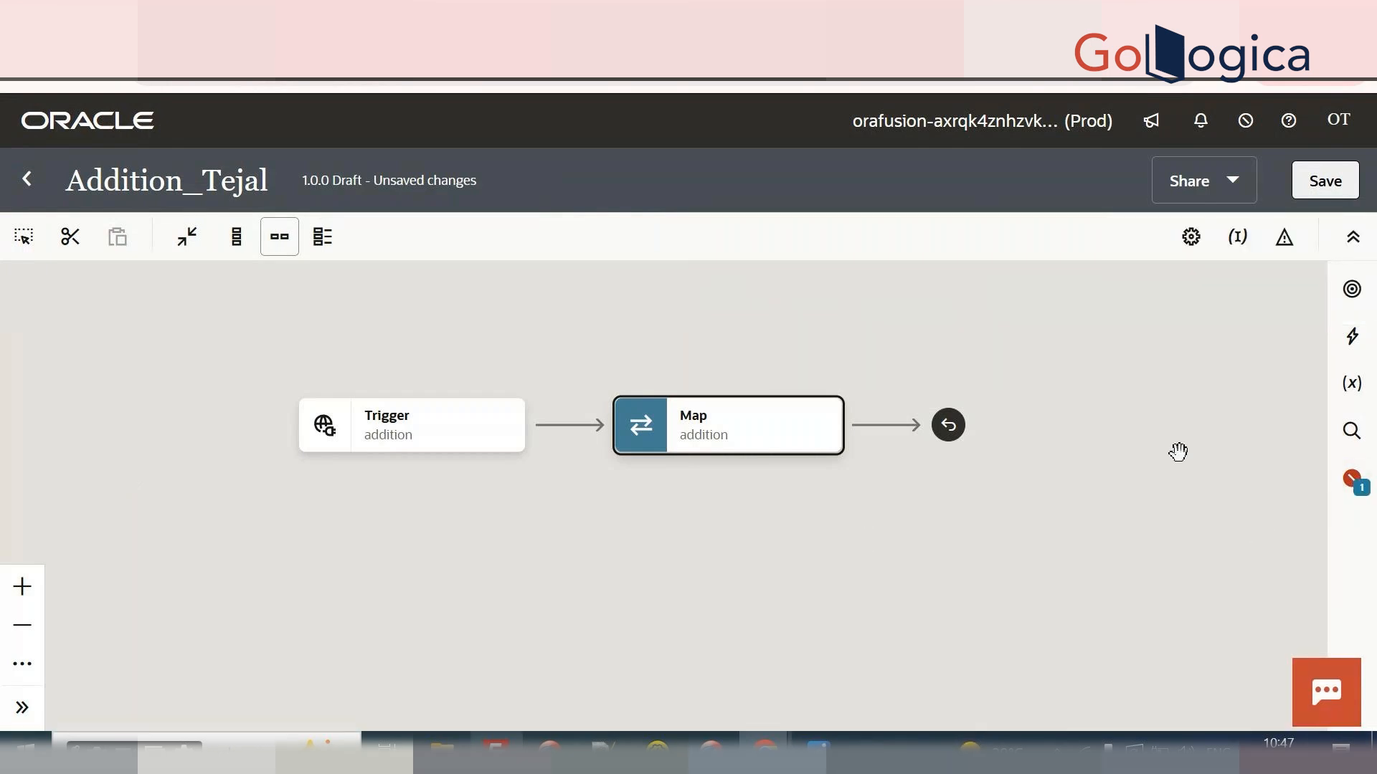
Resolve the missing tracking identifier by assigning A as the primary business identifier, then save and close the integration.
left_click(1358, 488)
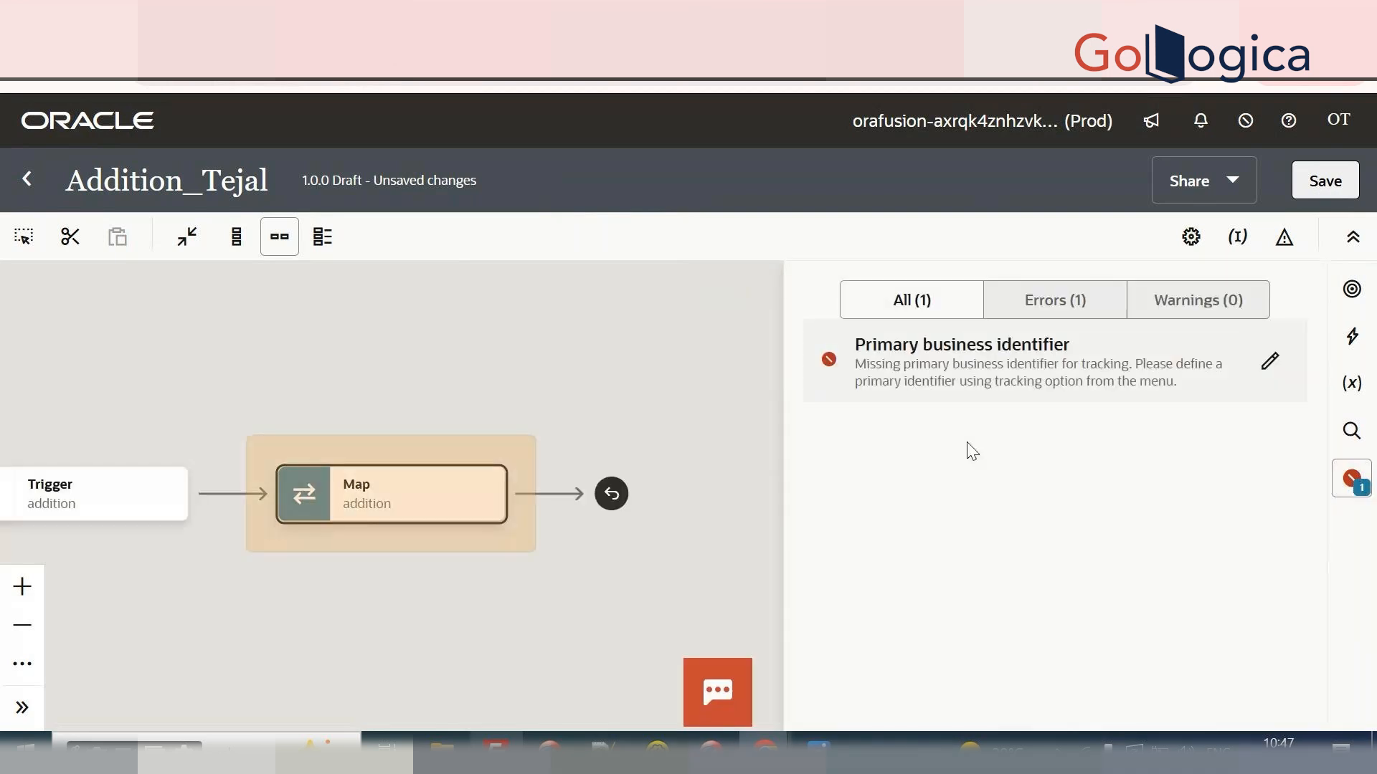
left_click(1265, 367)
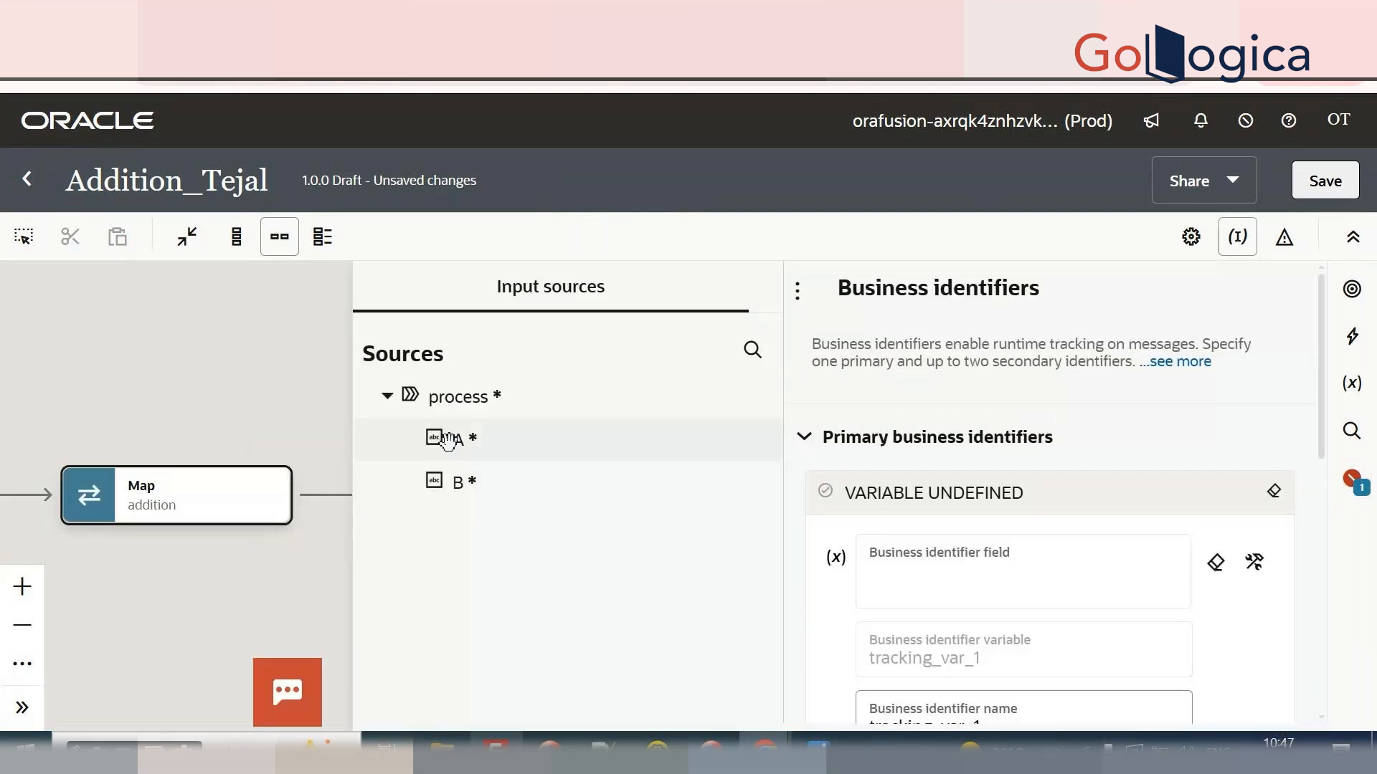
left_click_drag(449, 439, 925, 572)
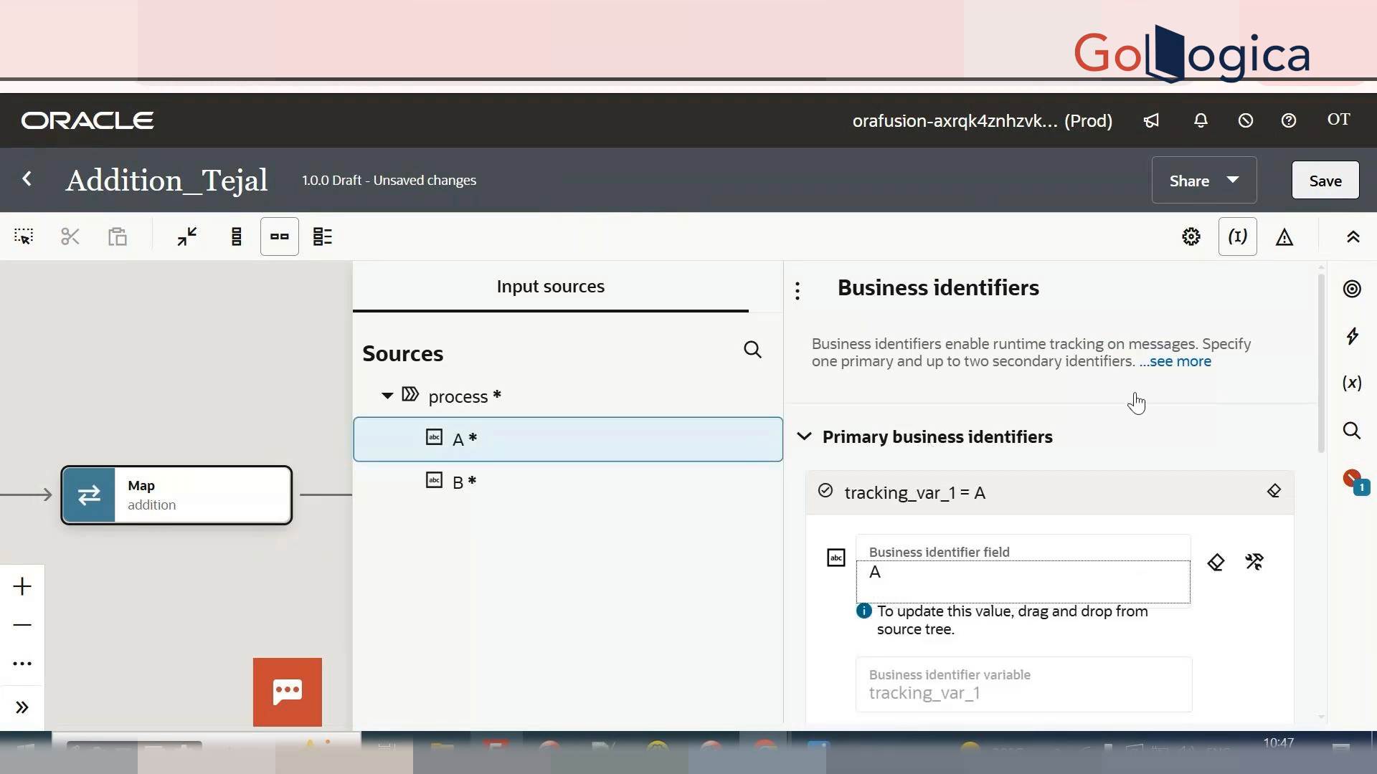
left_click(1318, 179)
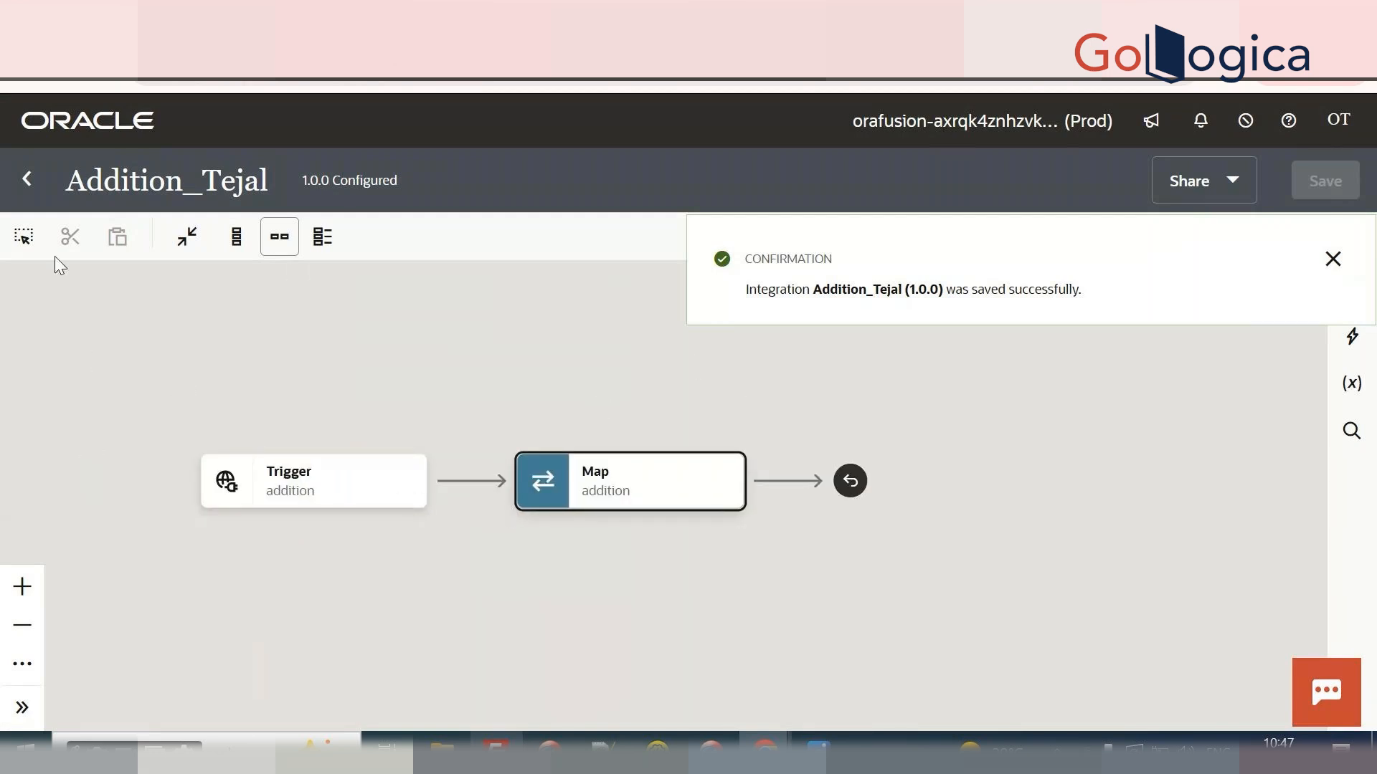
left_click(30, 179)
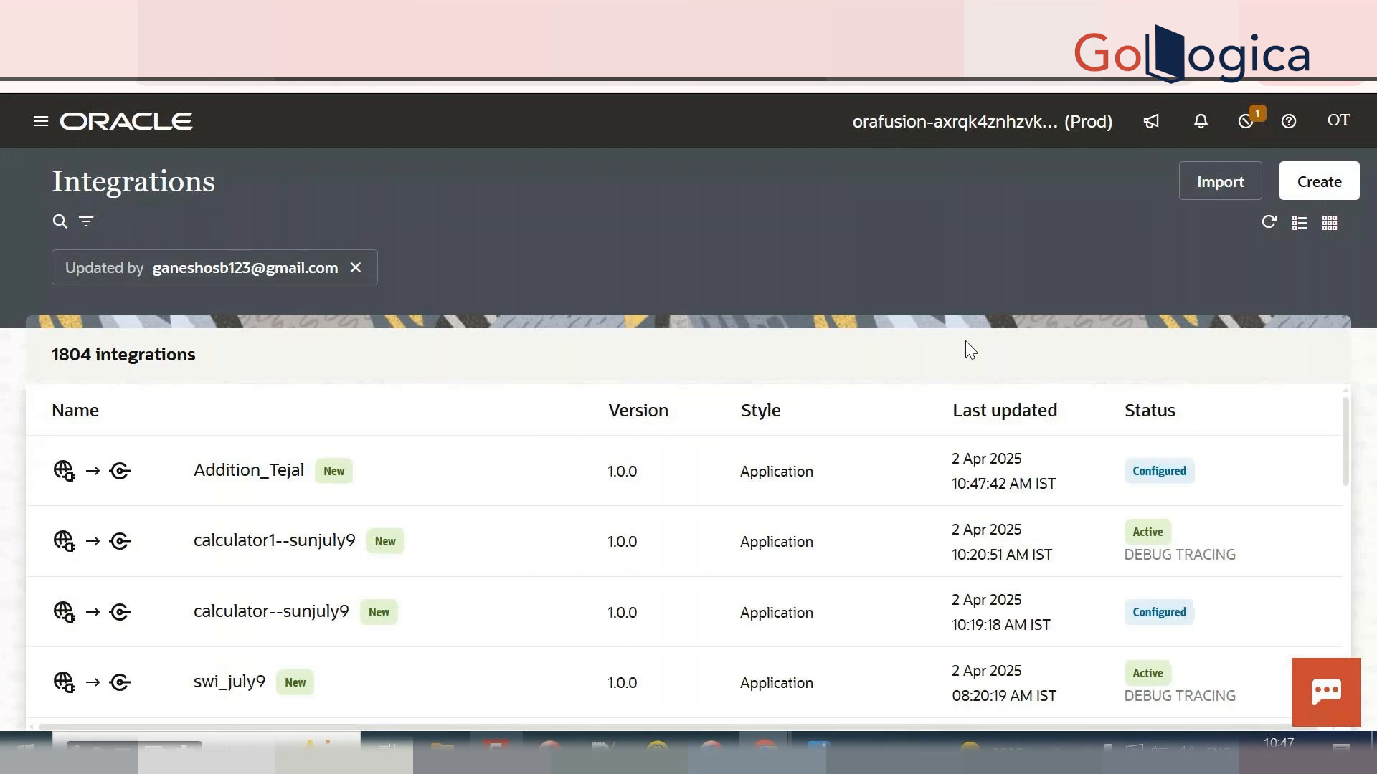
Activate the new addition integration with the Debug tracing level and refresh the integrations list.
mouse_move(1146, 463)
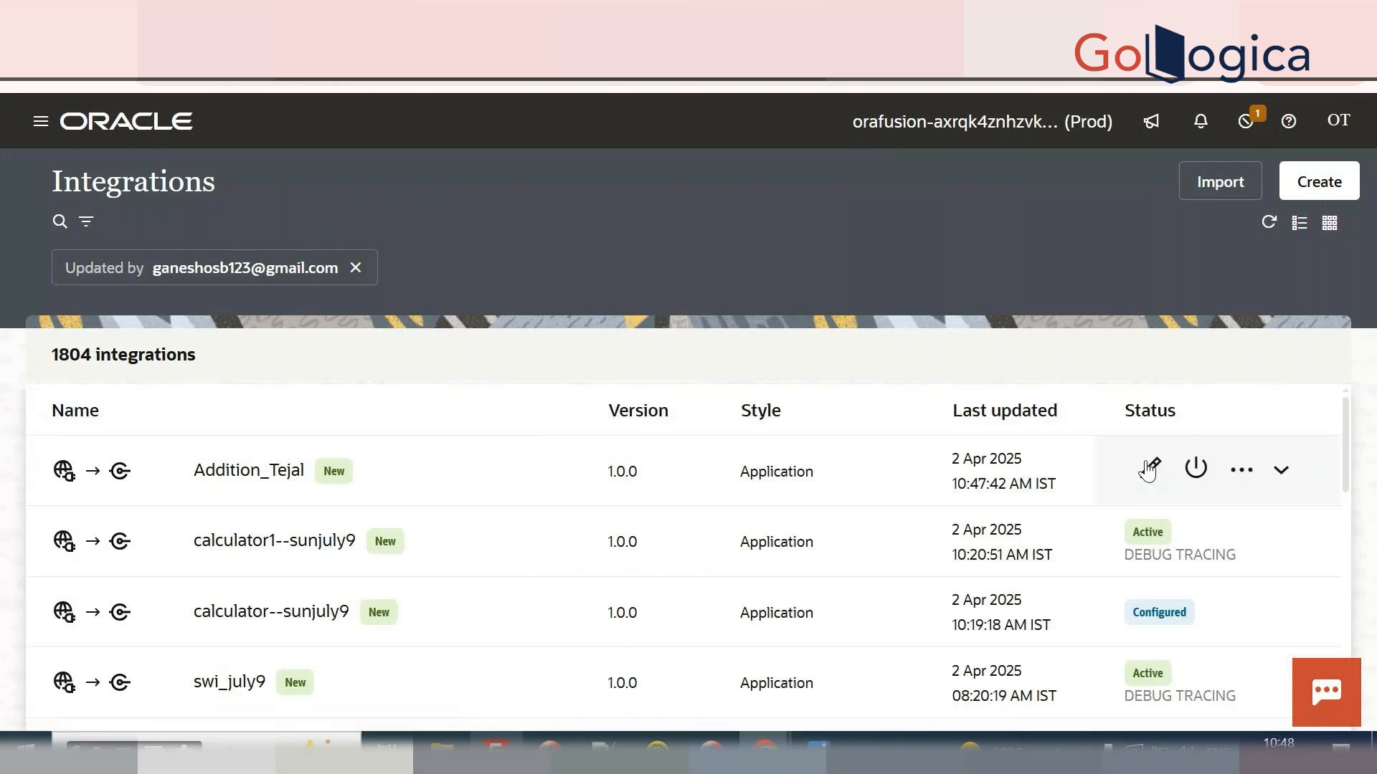
left_click(1196, 471)
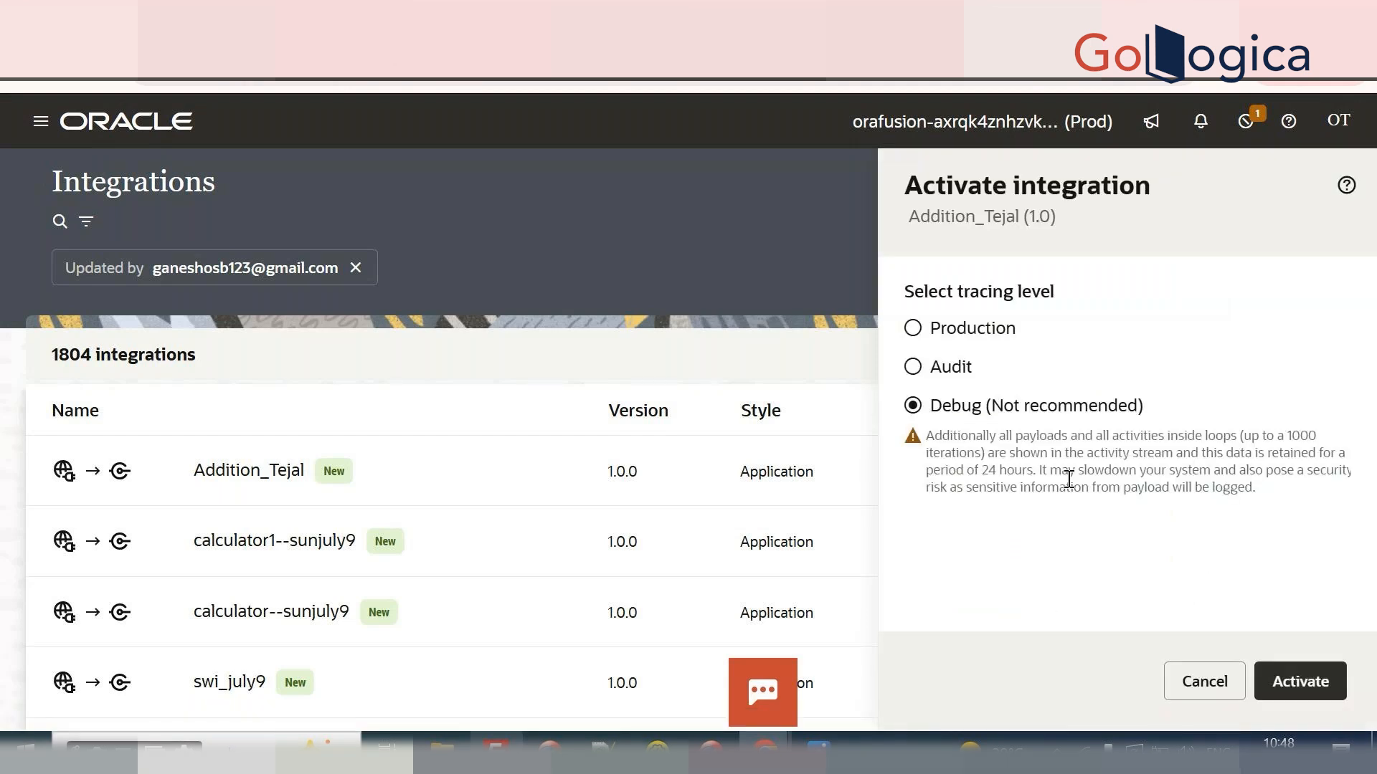
left_click(1304, 687)
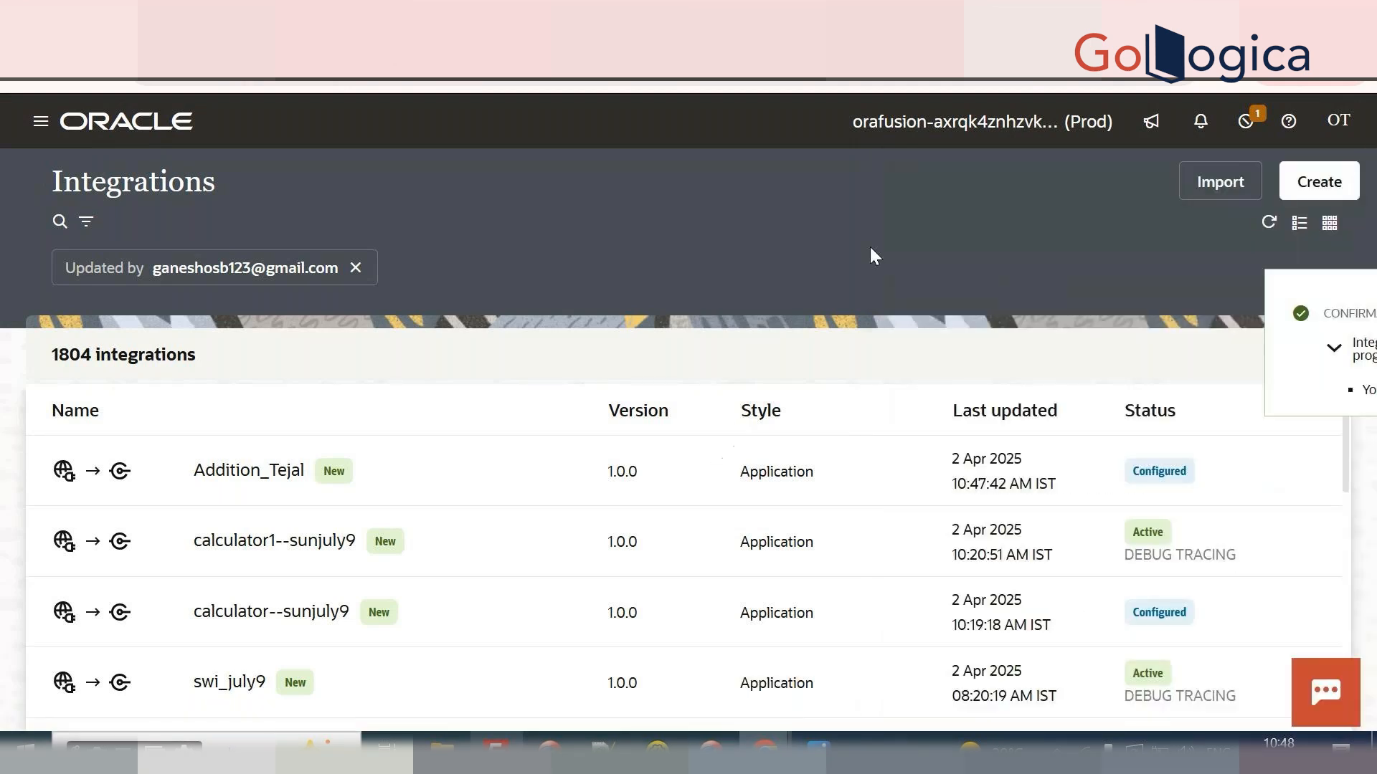
left_click(1344, 317)
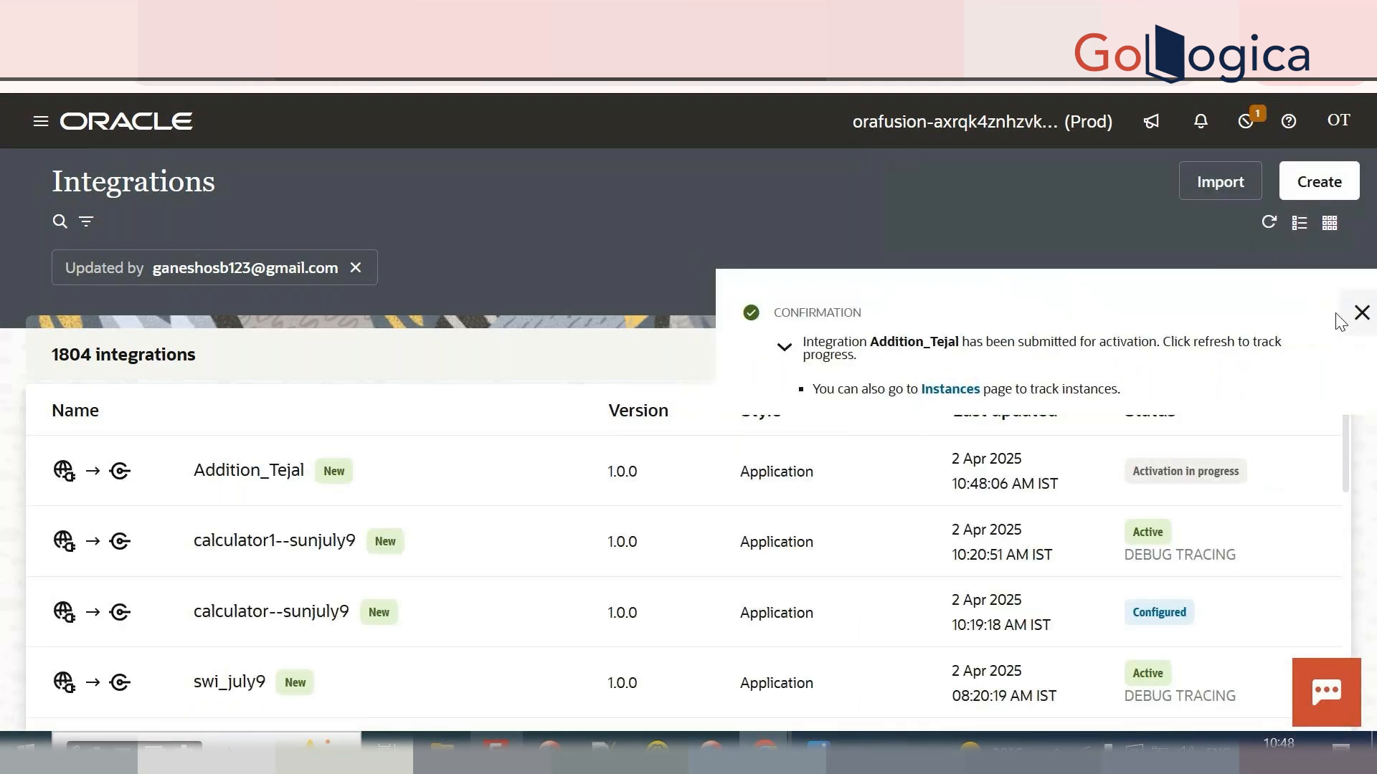
left_click(1270, 231)
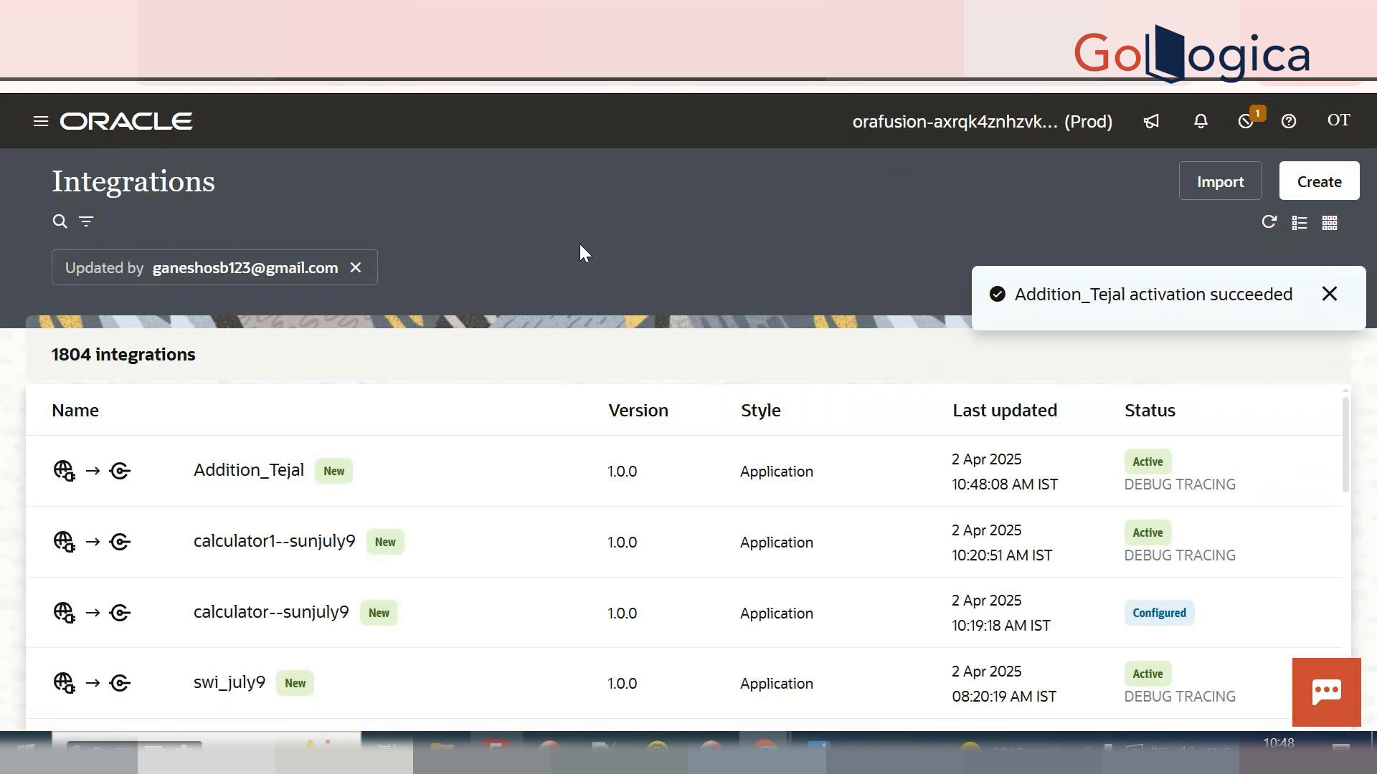
Open the run details of the activated addition integration and copy its metadata WSDL URL.
mouse_move(1165, 476)
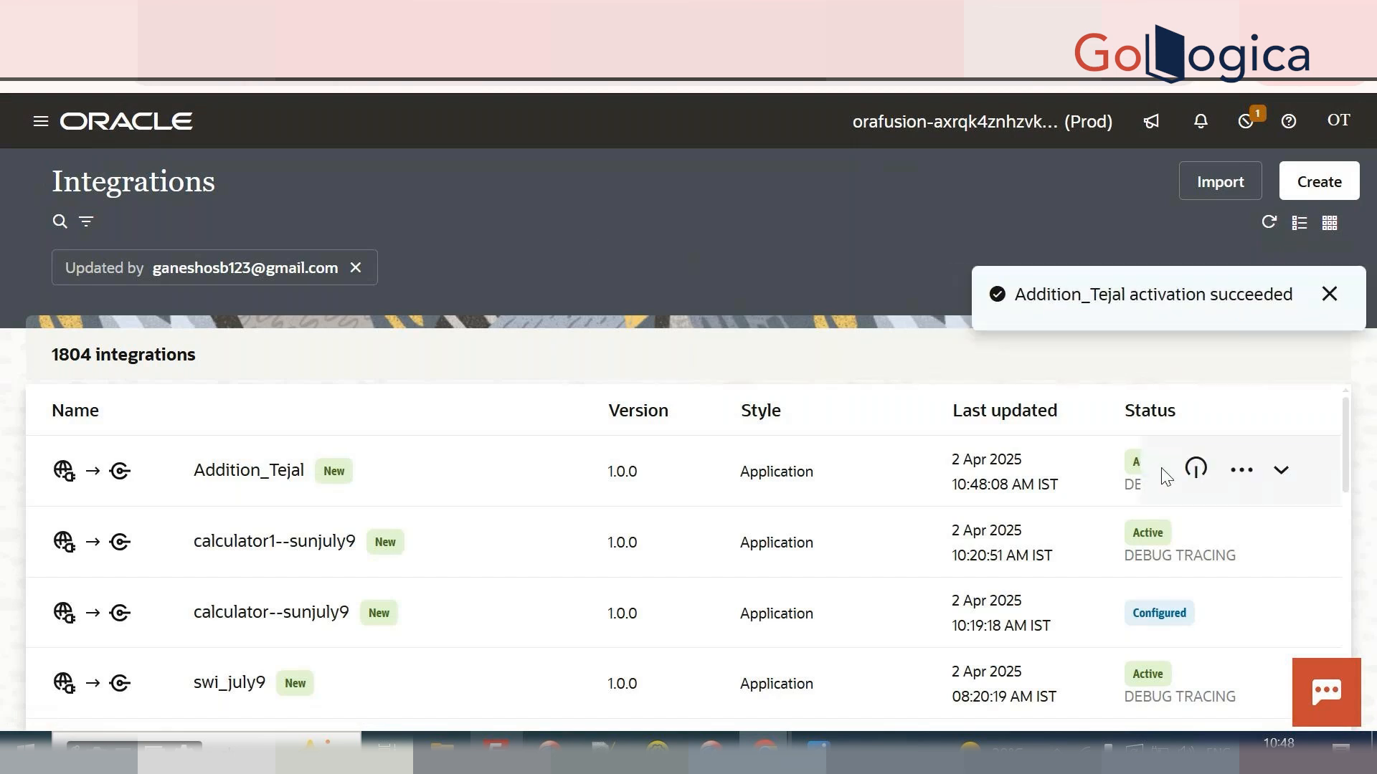
left_click(1241, 471)
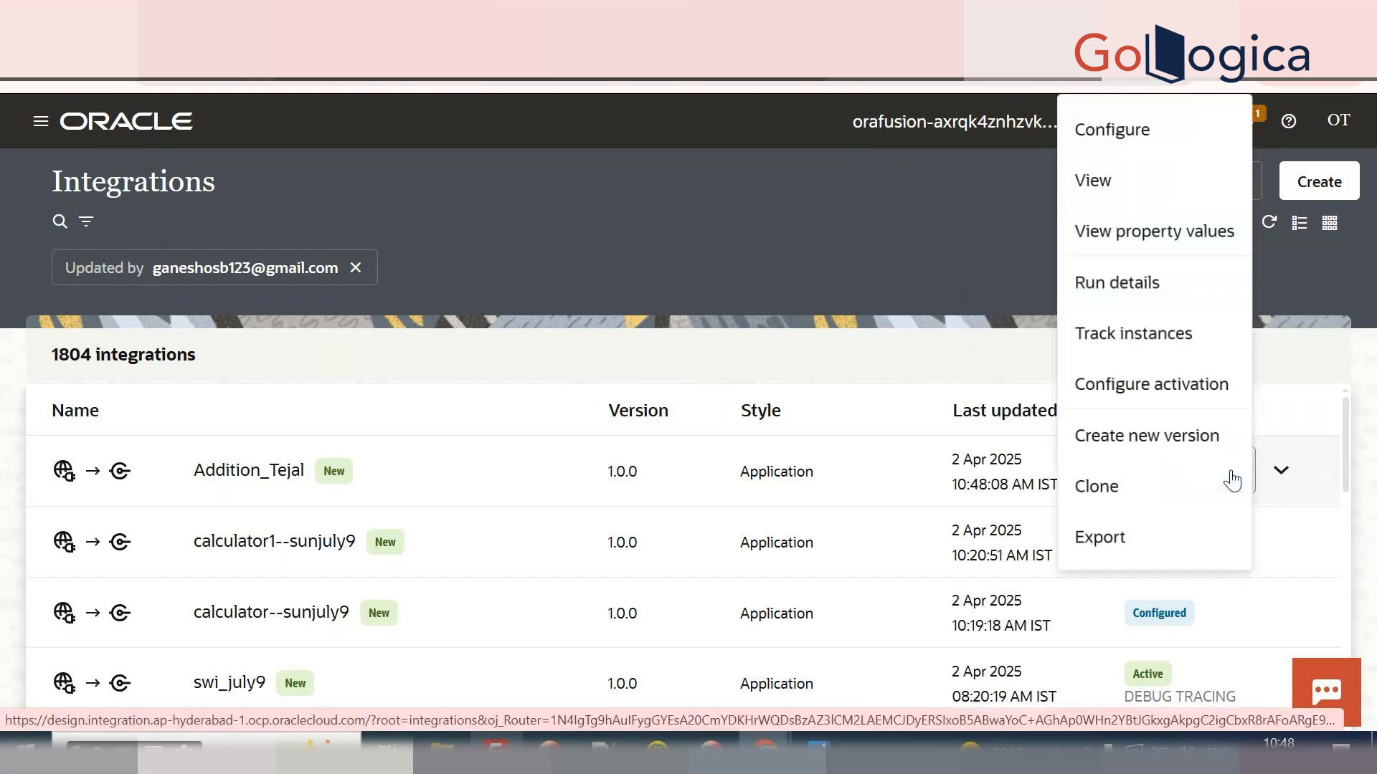
left_click(1109, 289)
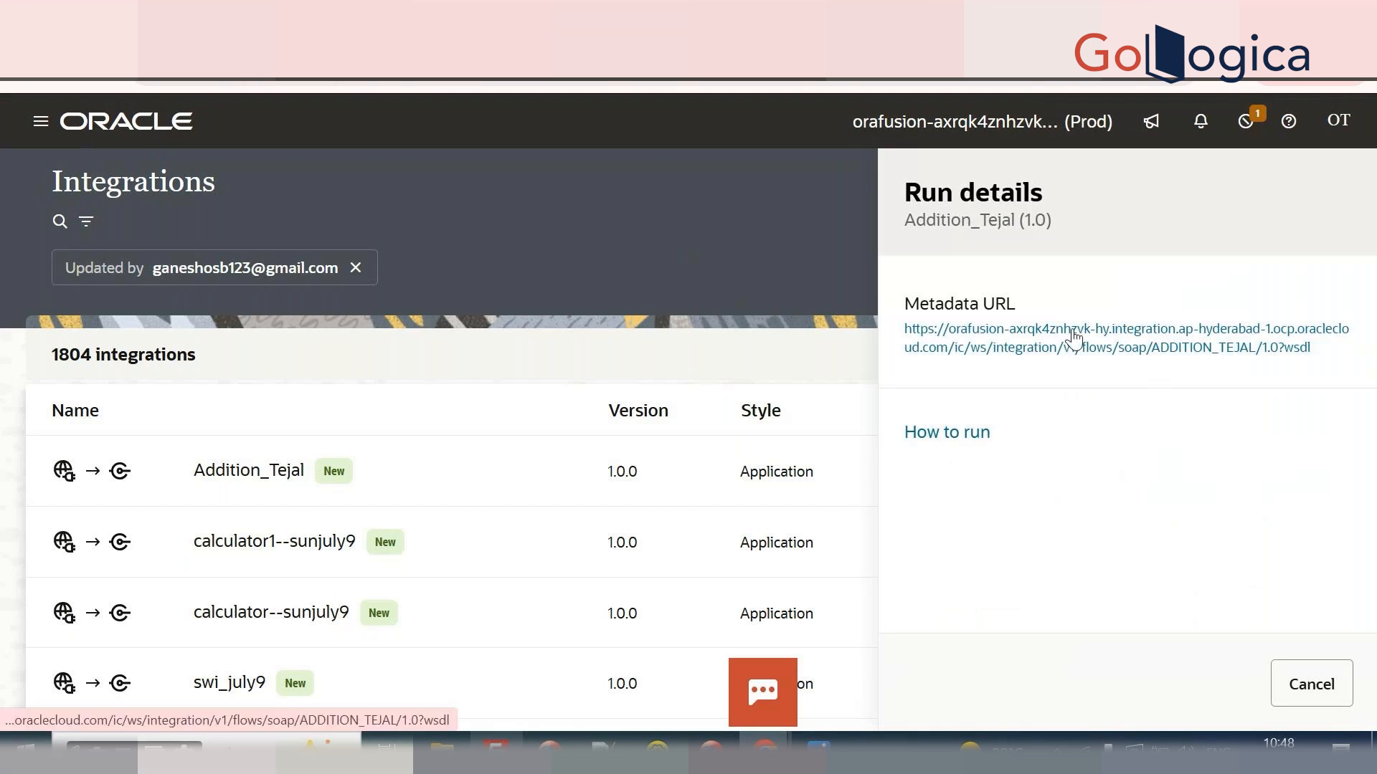
right_click(1076, 336)
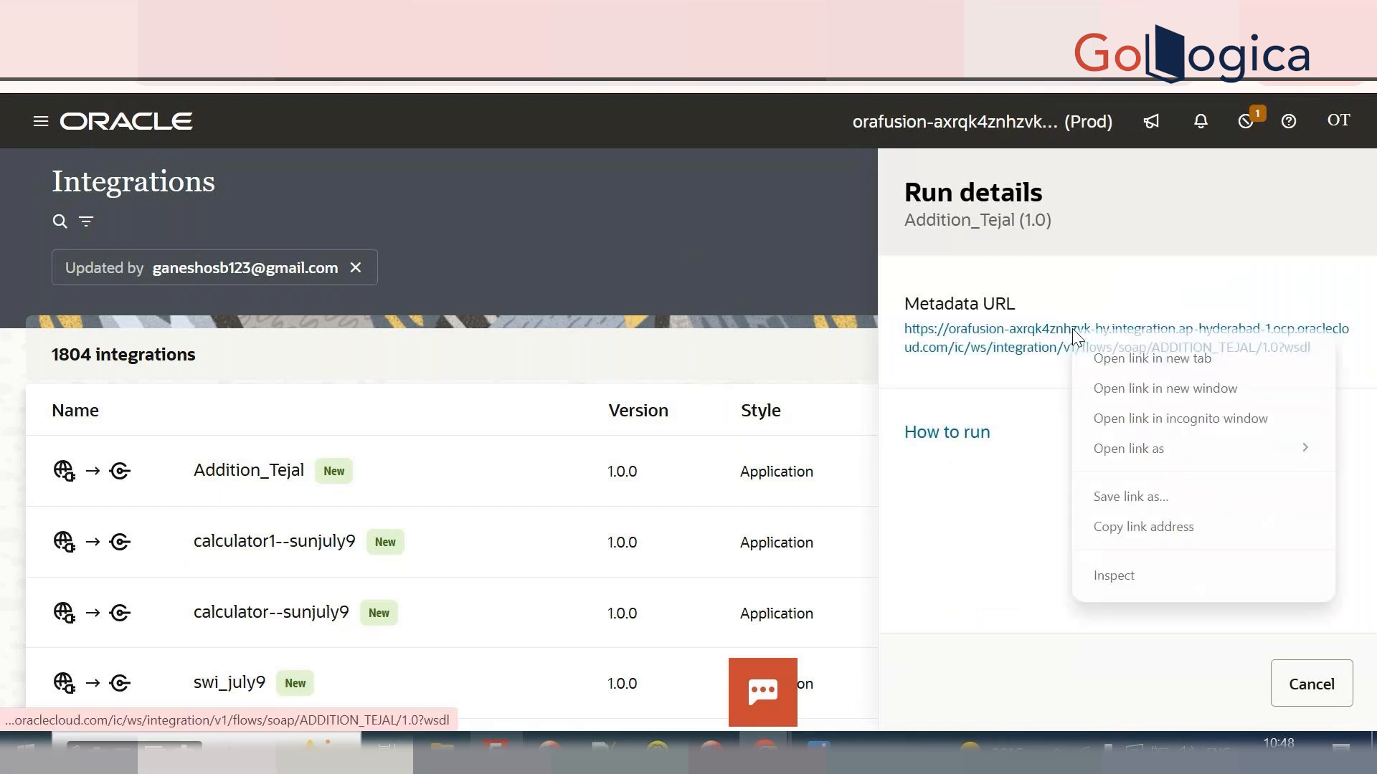
left_click(1143, 526)
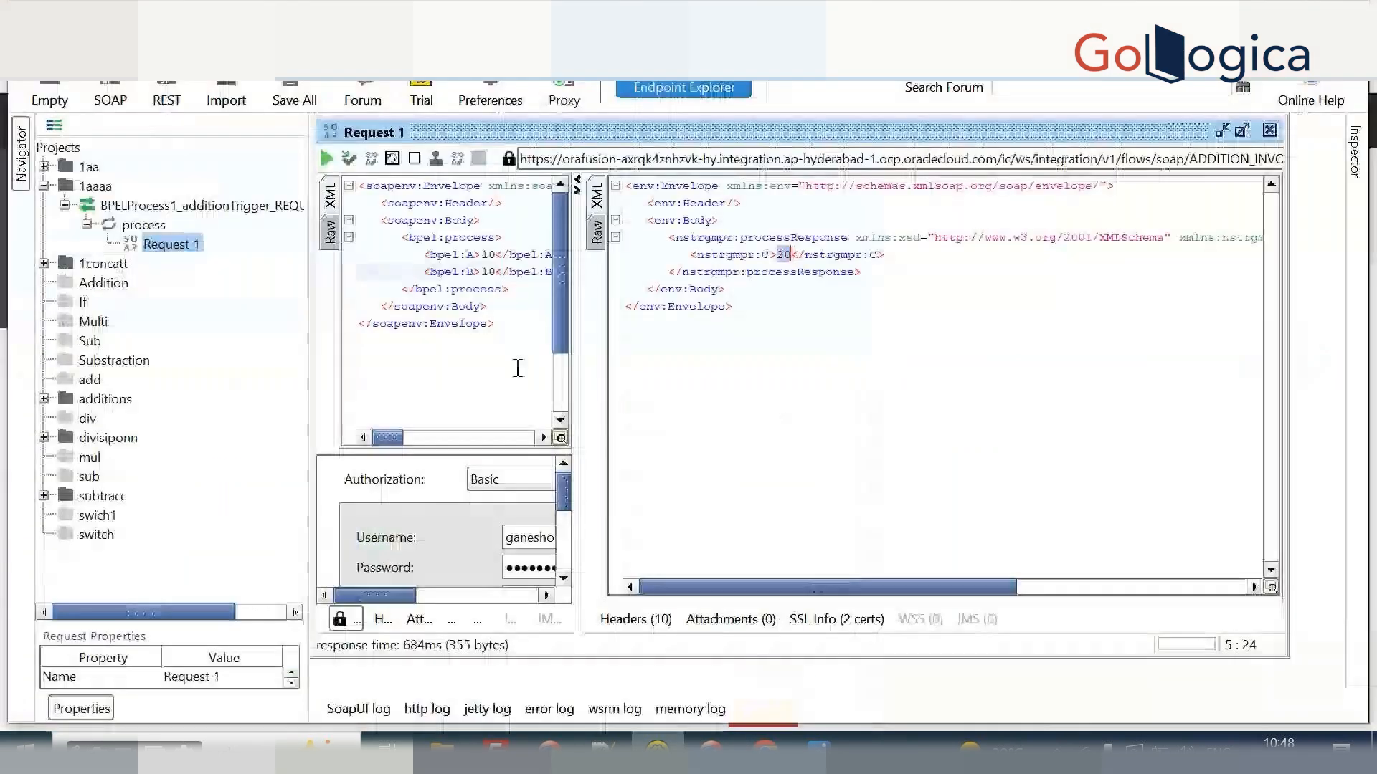
Close the open request window and collapse the 1aaaa project.
left_click(1270, 130)
left_click(64, 186)
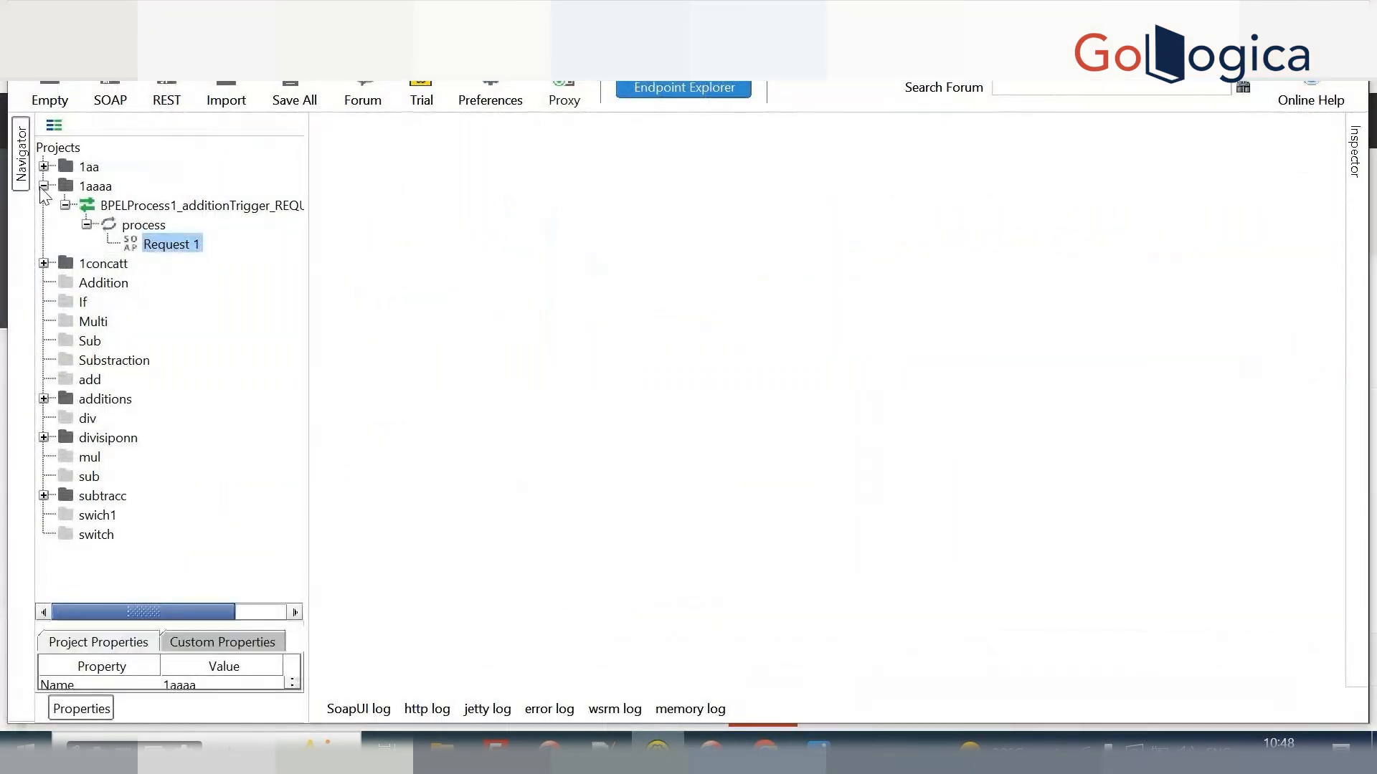
left_click(43, 186)
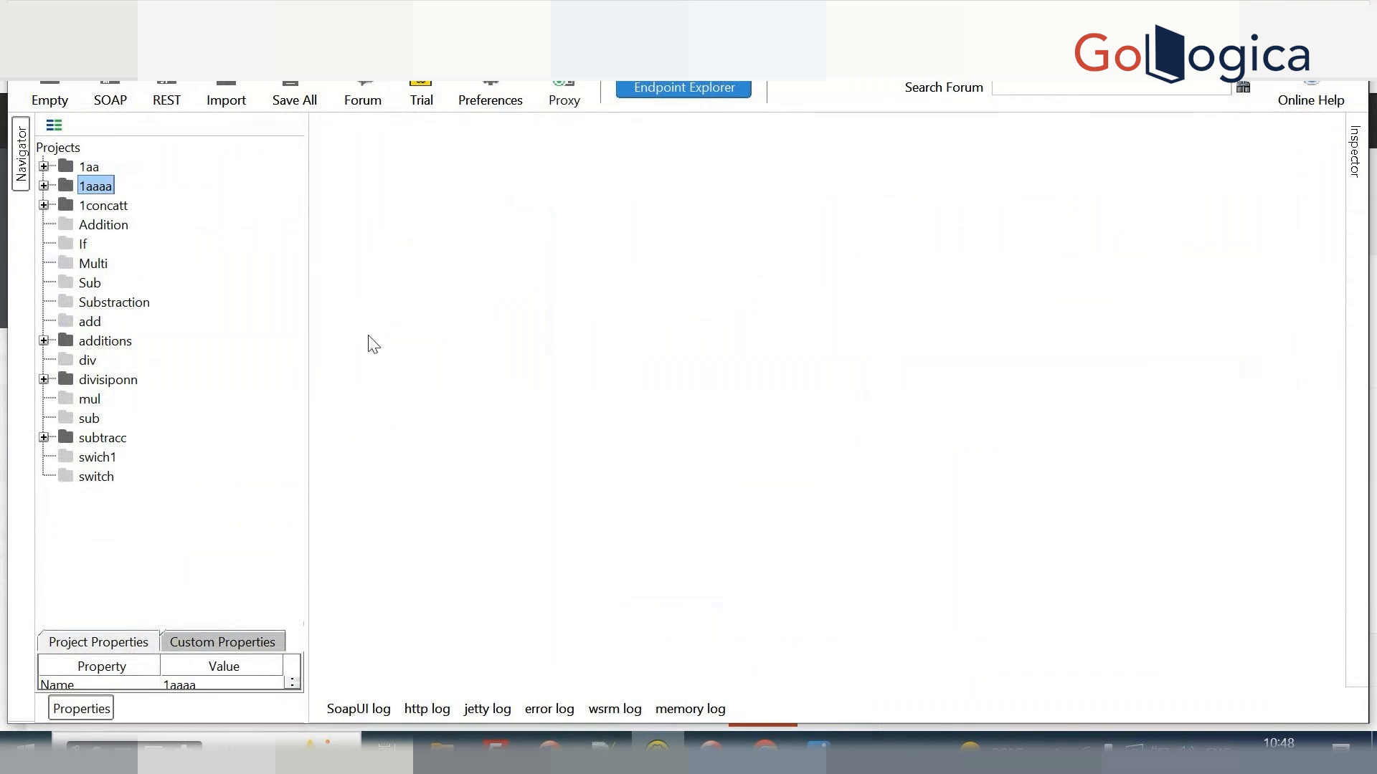
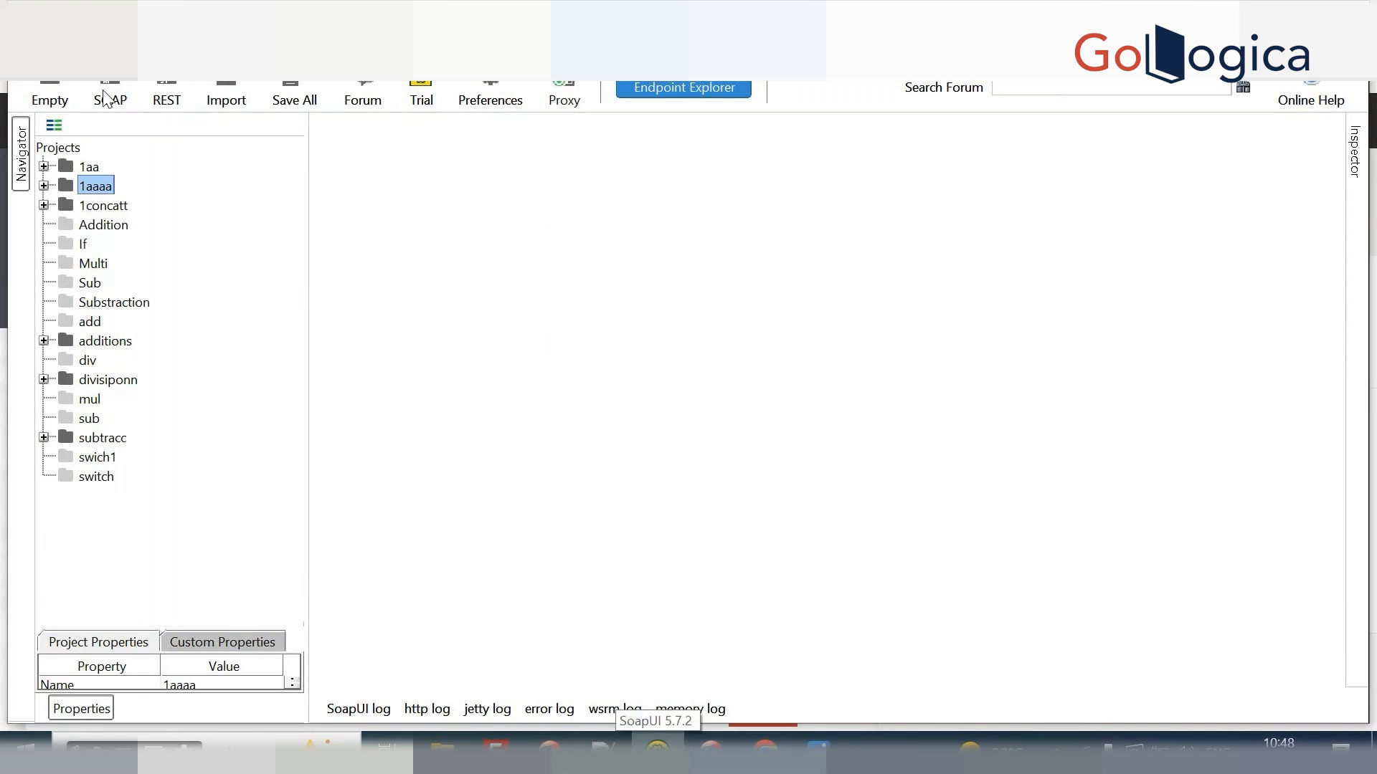
Create a SOAP project named additiontejal from the copied WSDL URL, with sample requests for all operations.
left_click(108, 93)
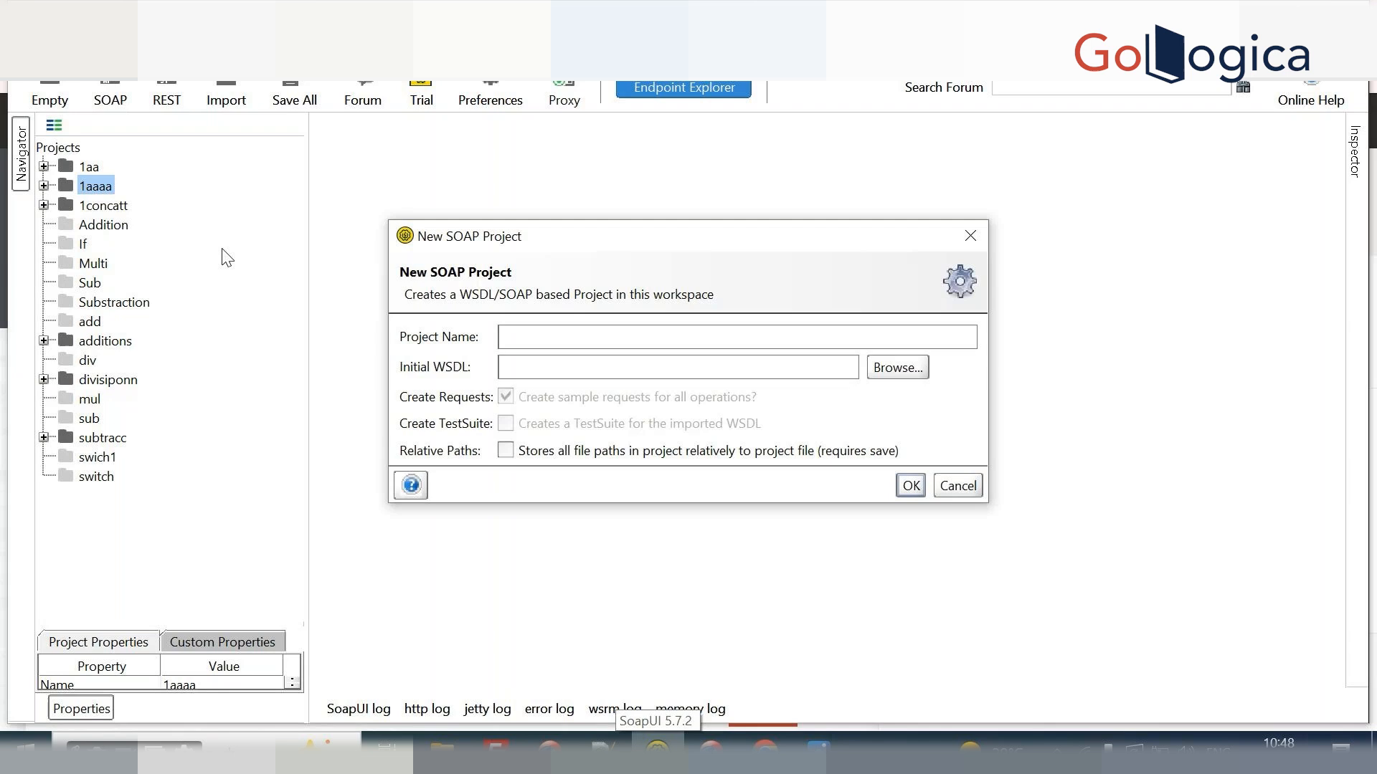
left_click(544, 370)
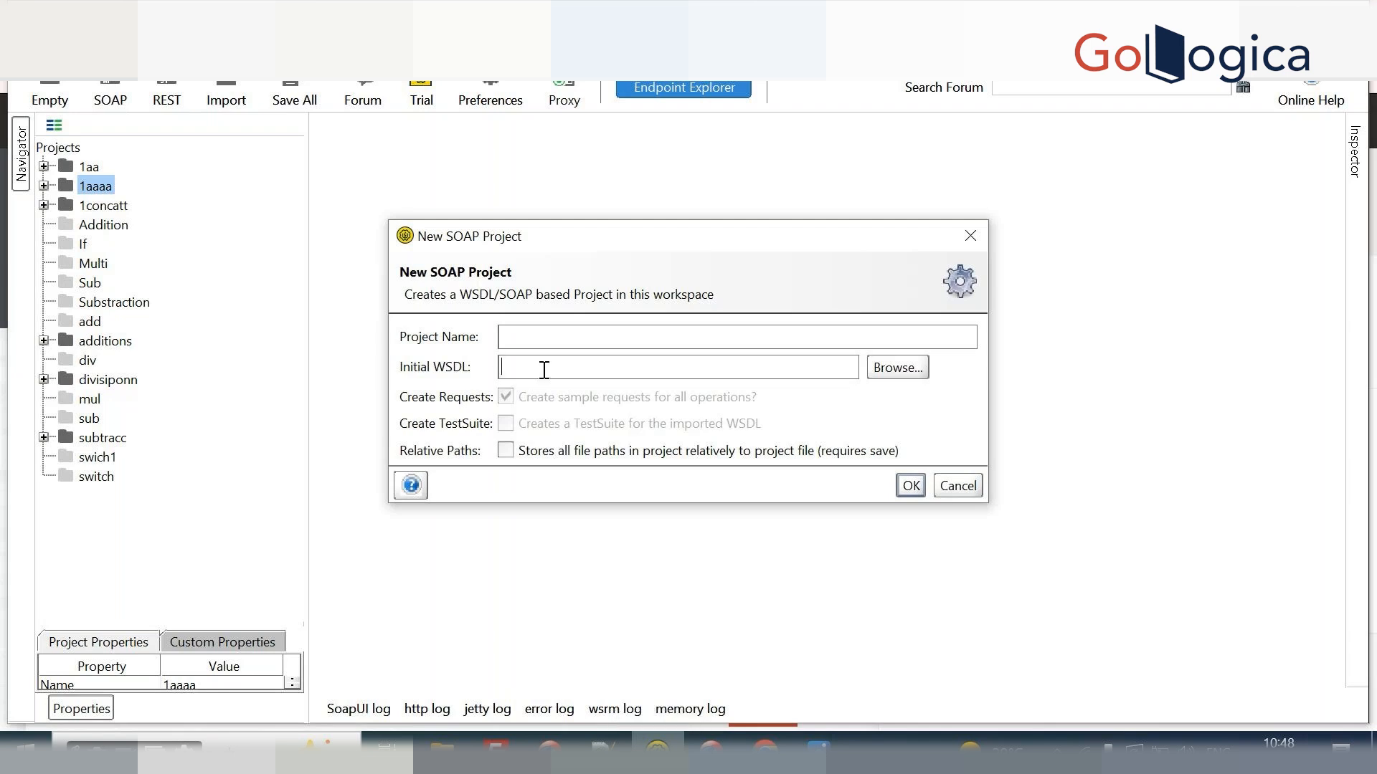
key("ctrl+v")
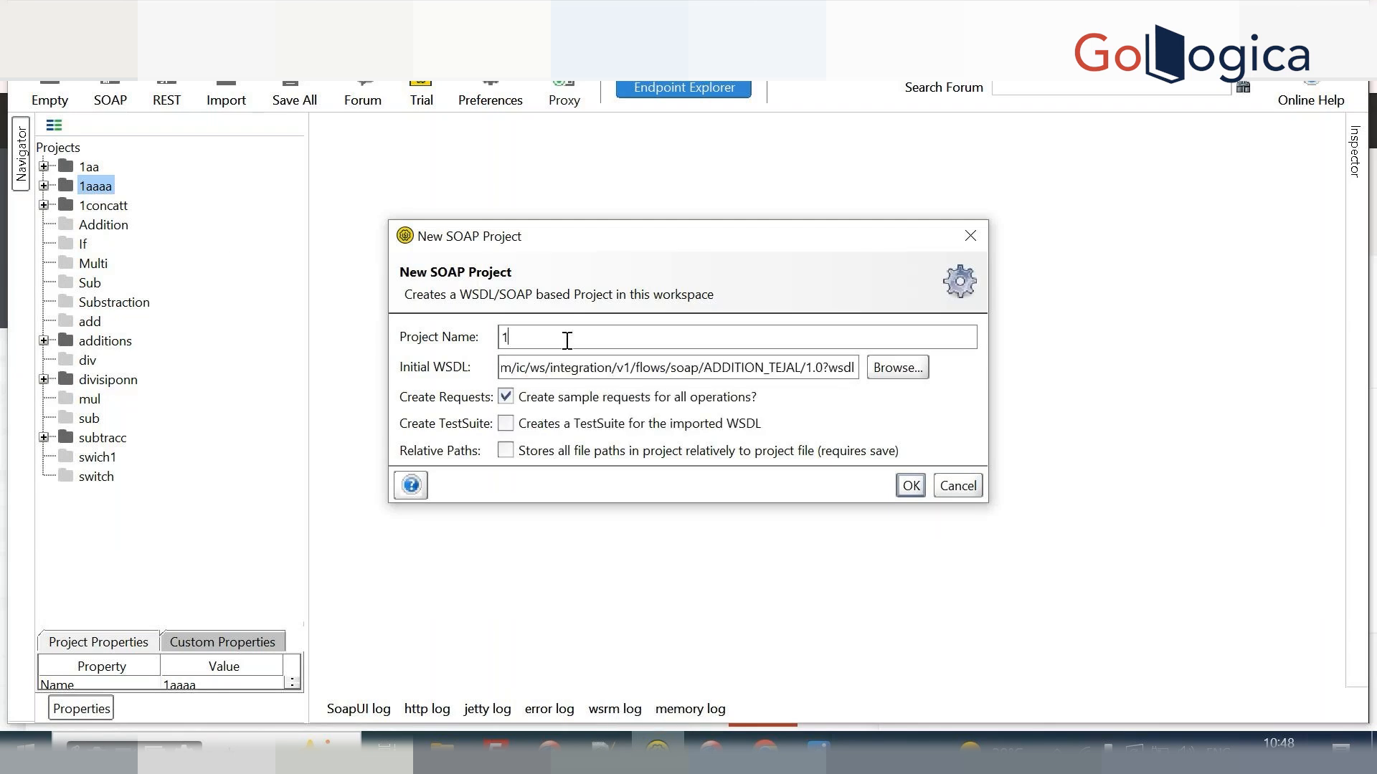
key("BackSpace")
type("additiontejal")
left_click(903, 488)
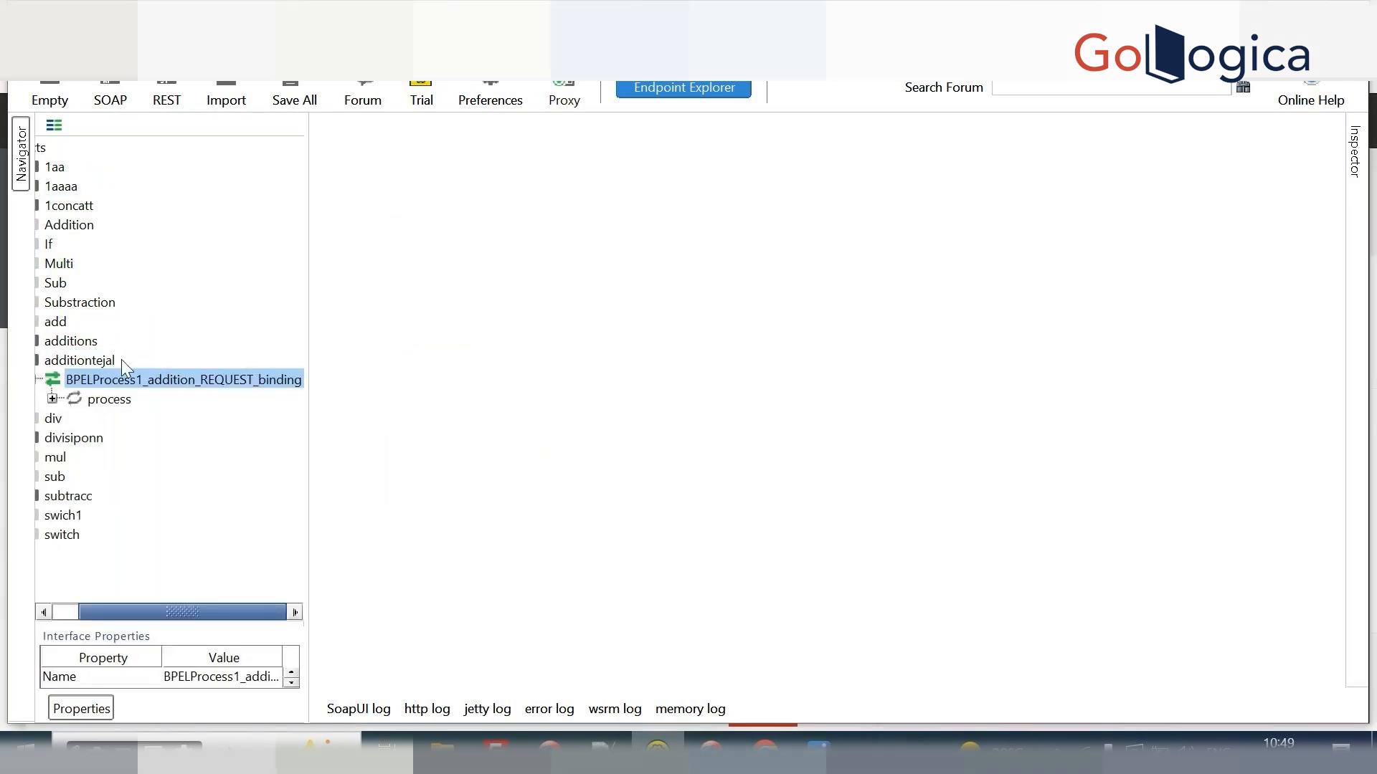
Expand the process operation of the additiontejal project and open Request 1.
left_click(87, 398)
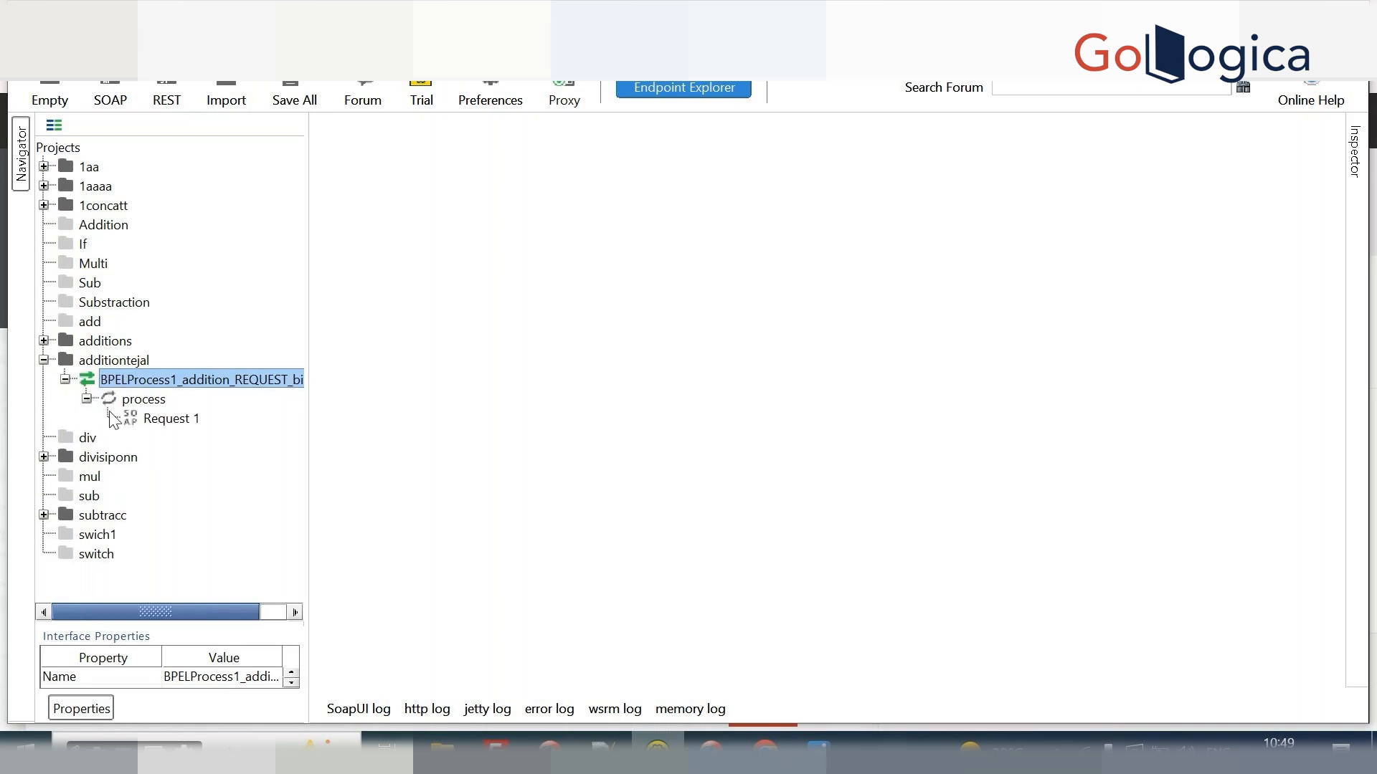
left_click(152, 417)
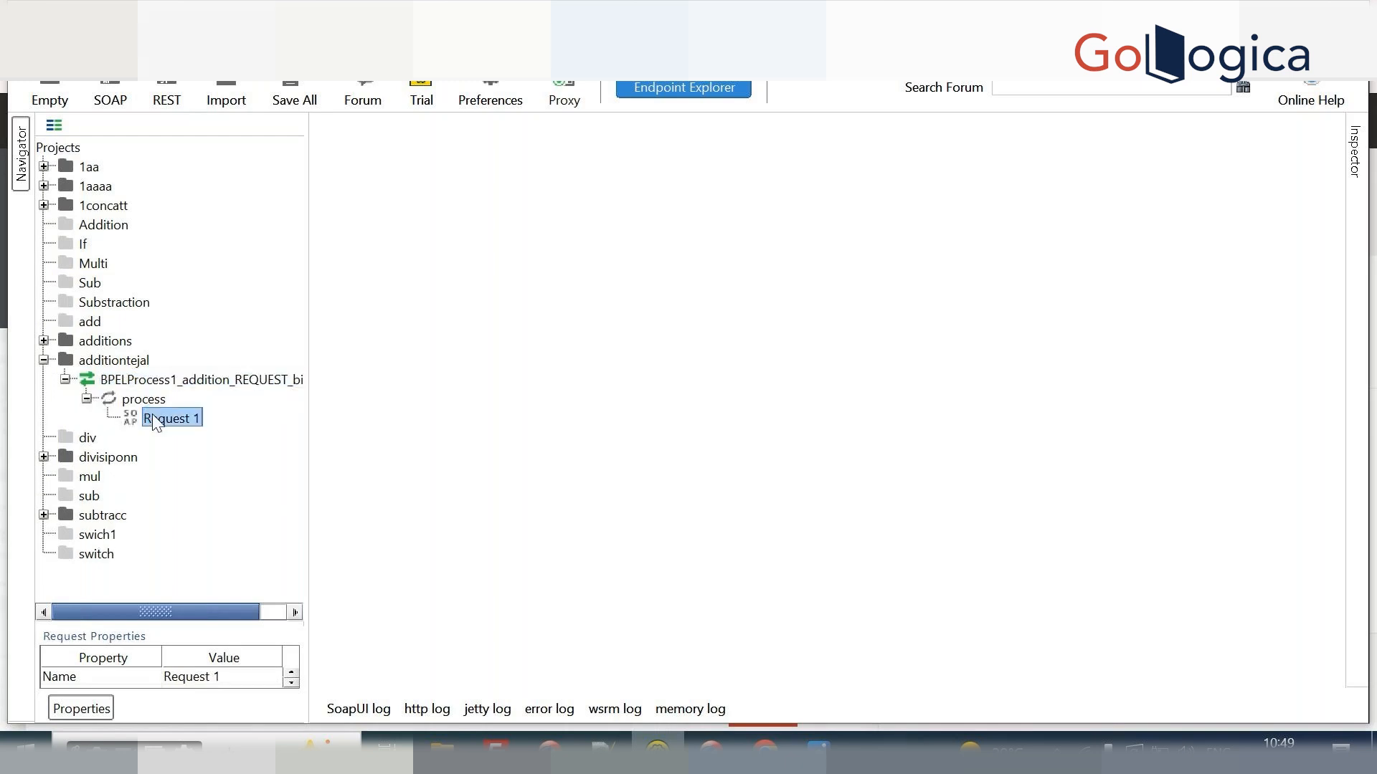
double_click(152, 419)
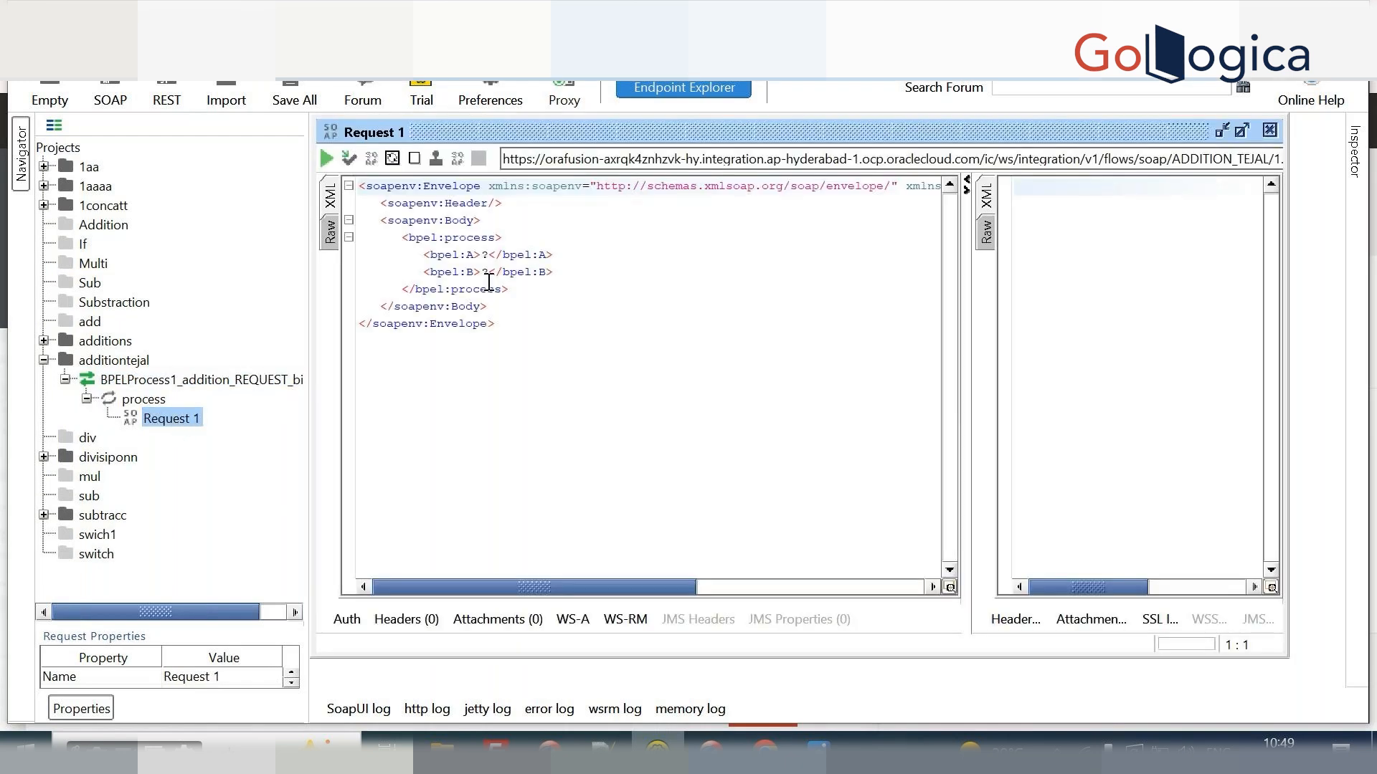
Set both A and B to 10 in the request, submit it and view the raw response.
double_click(490, 257)
type("1")
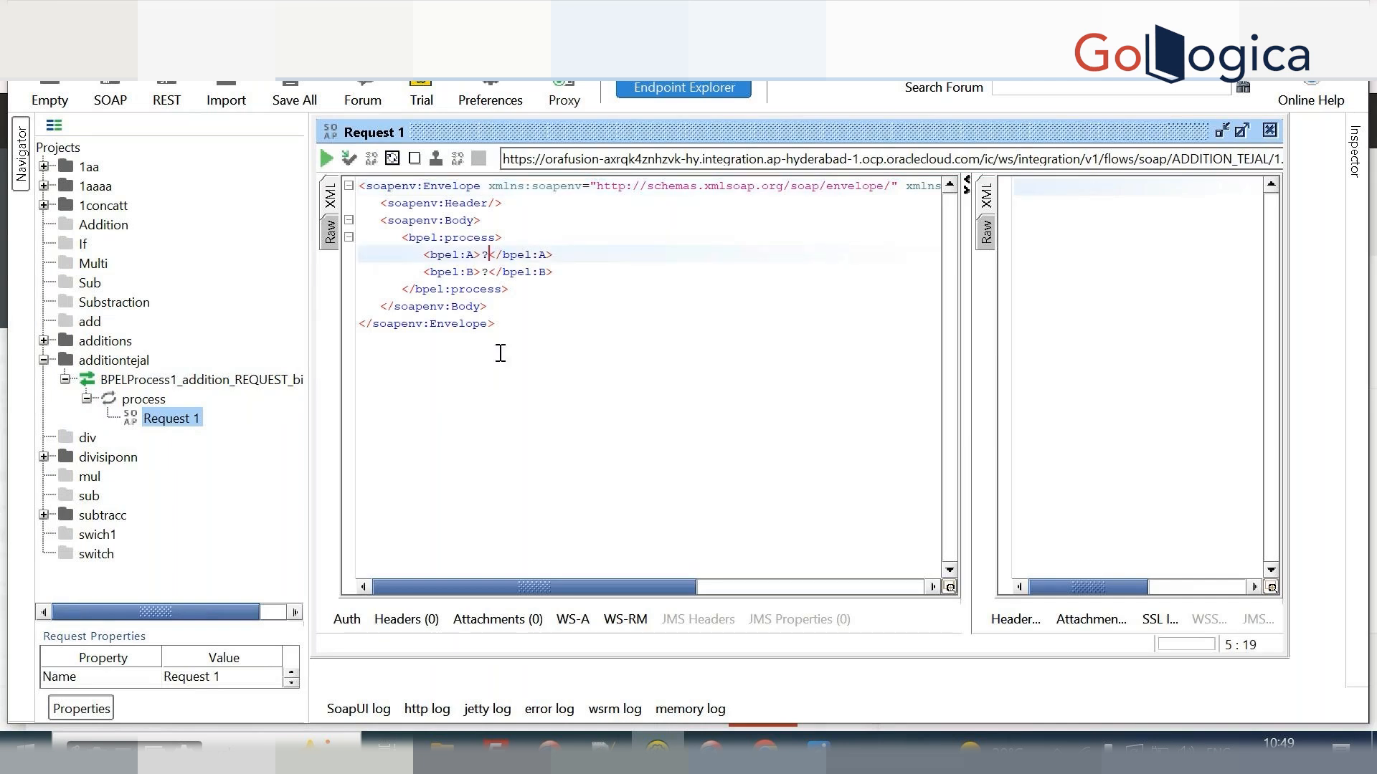
type("0")
double_click(490, 272)
key("BackSpace")
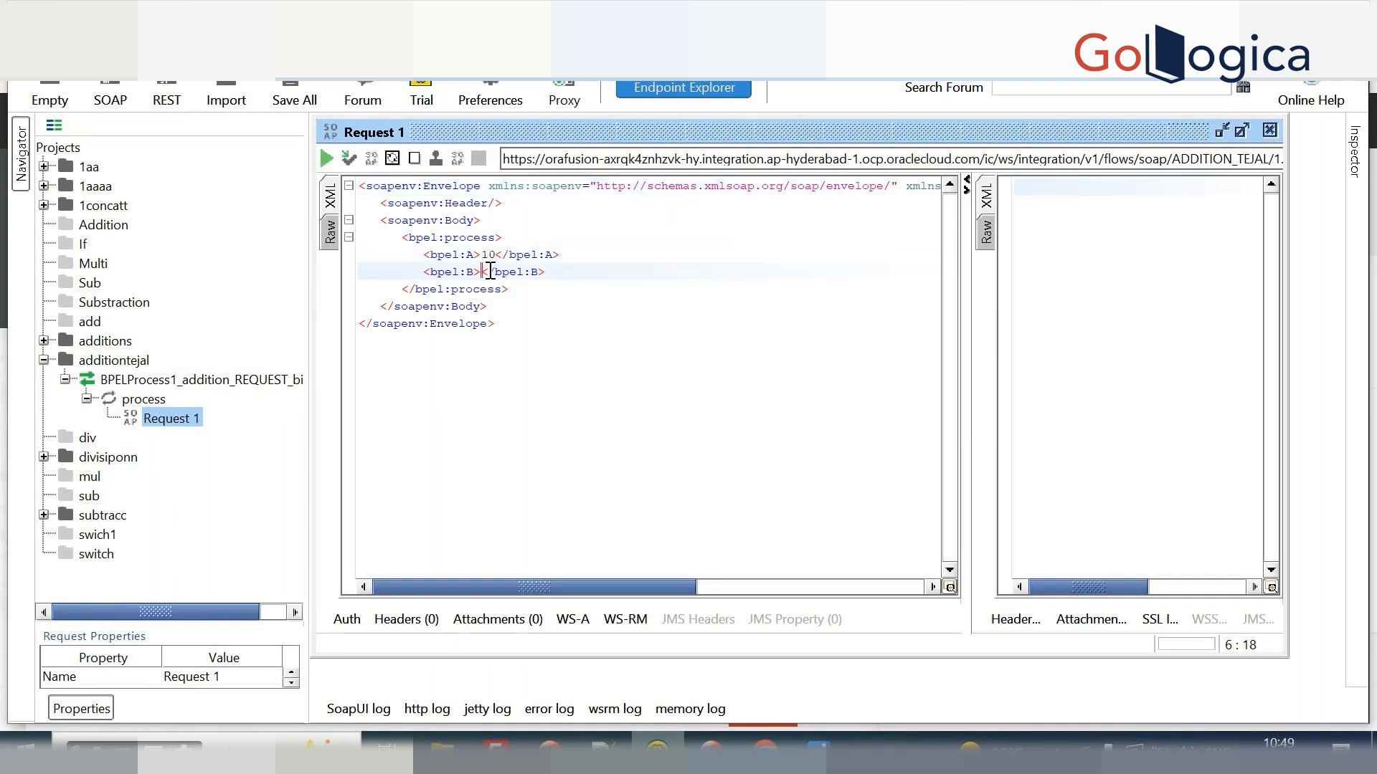
type("10")
left_click(327, 157)
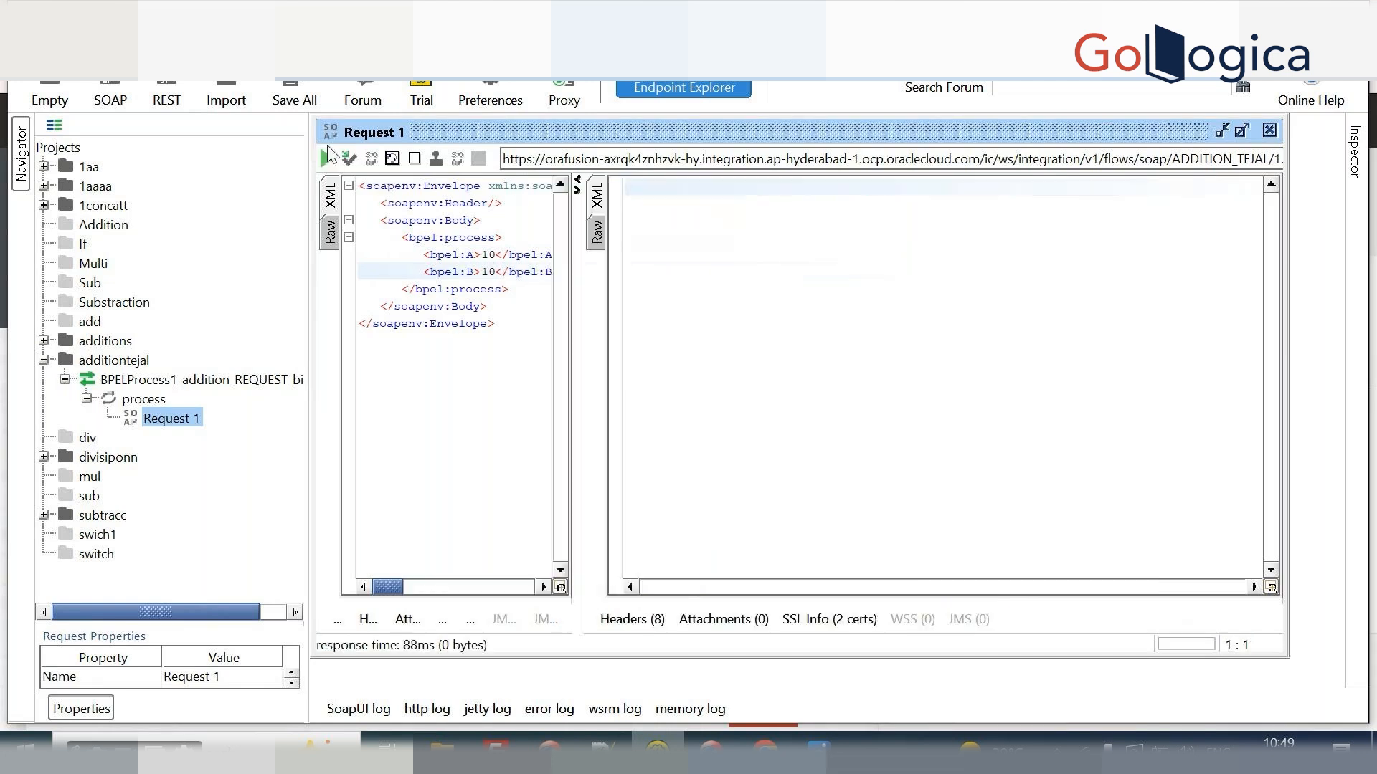
left_click(606, 229)
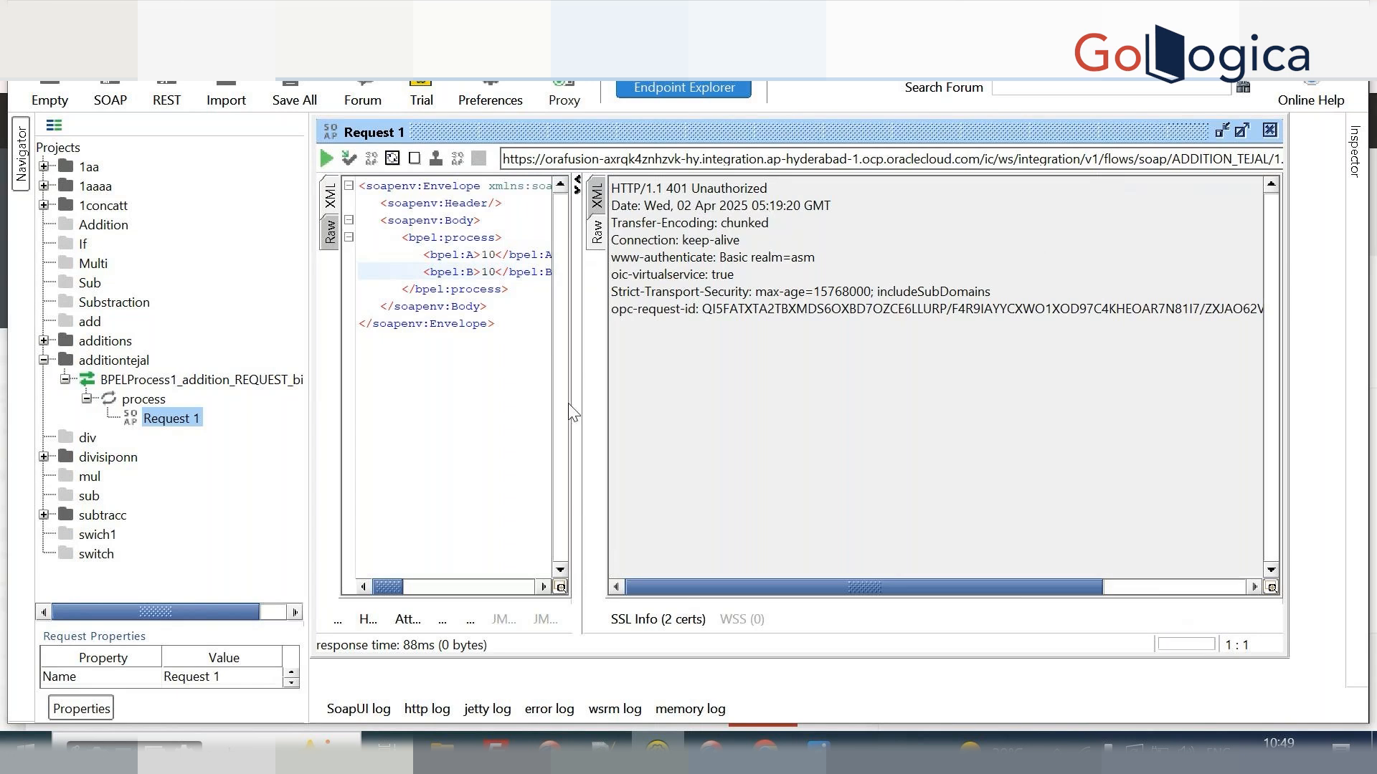
Widen the request pane and add a Basic authorization to the request.
left_click_drag(576, 406, 940, 395)
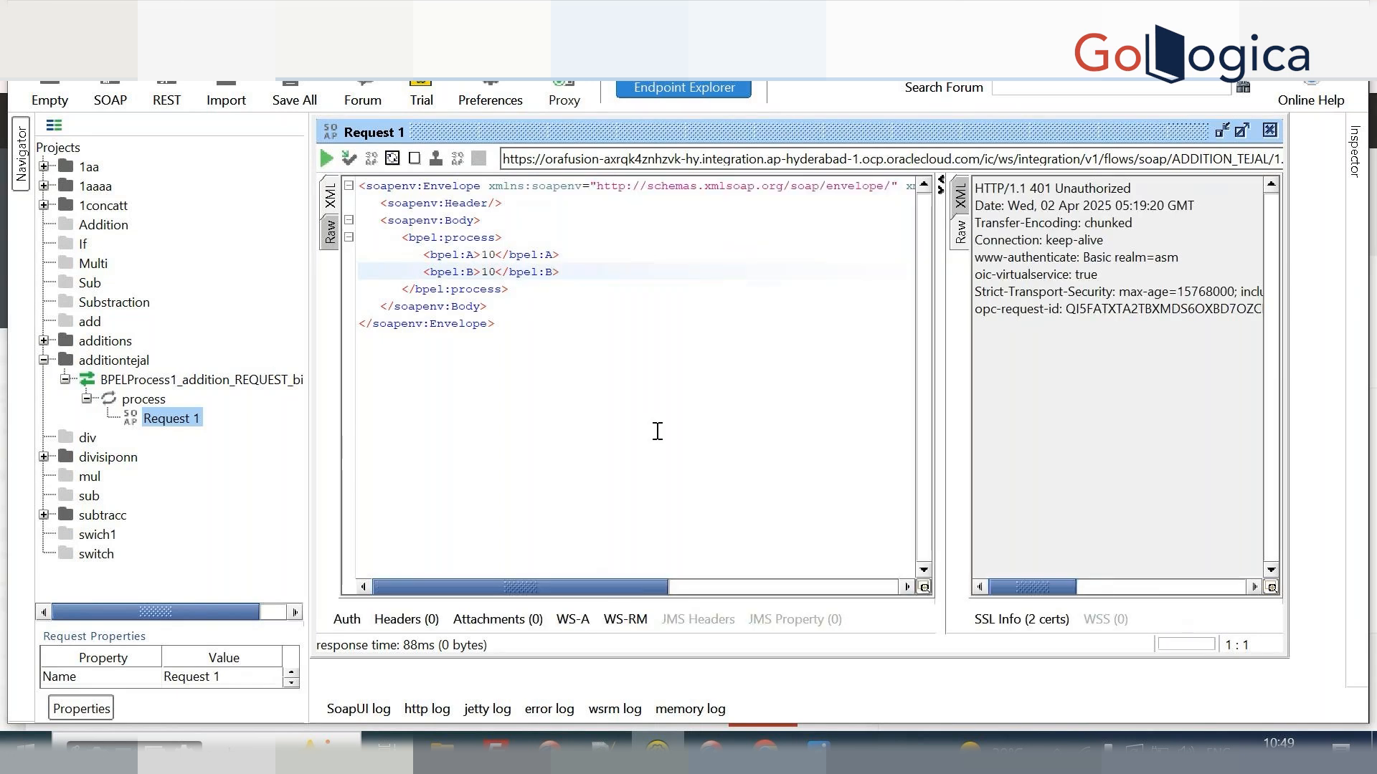
left_click(349, 622)
left_click(591, 481)
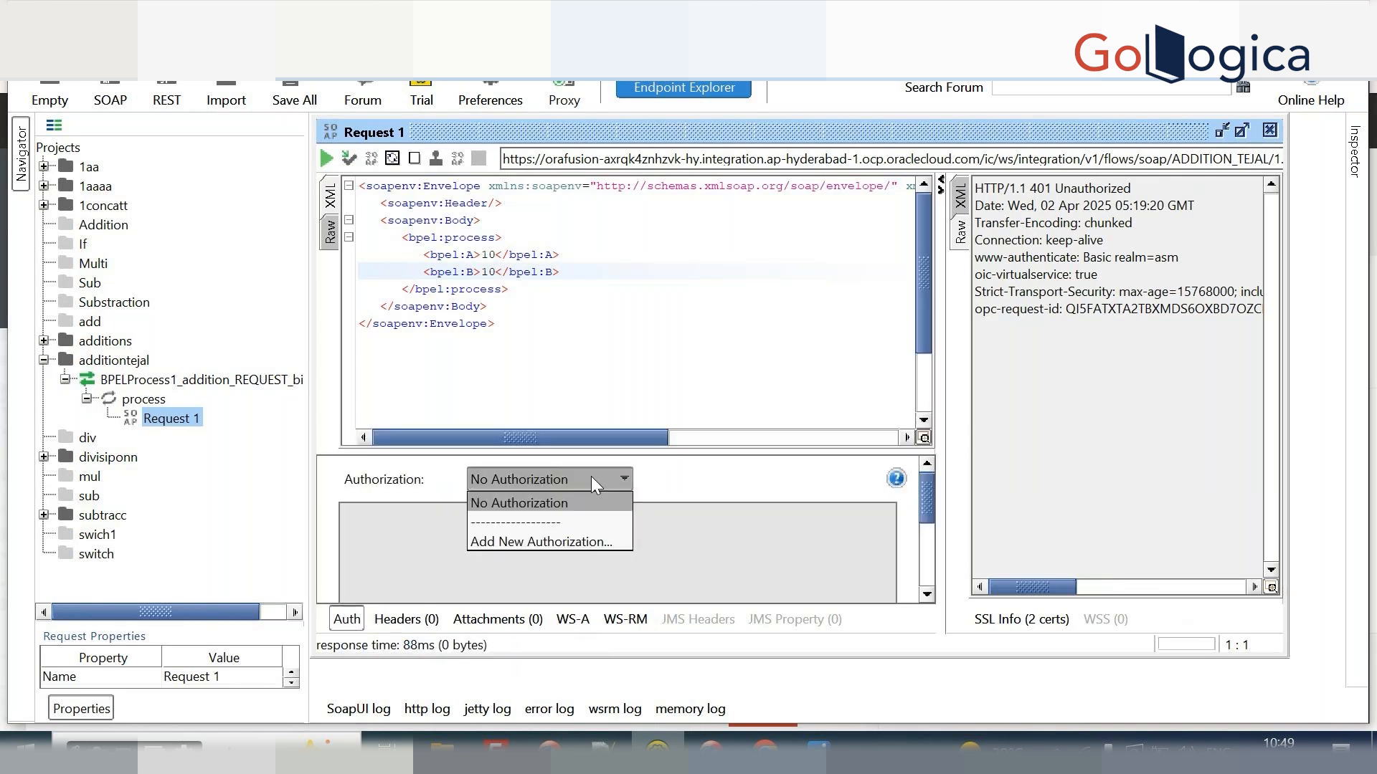
left_click(565, 541)
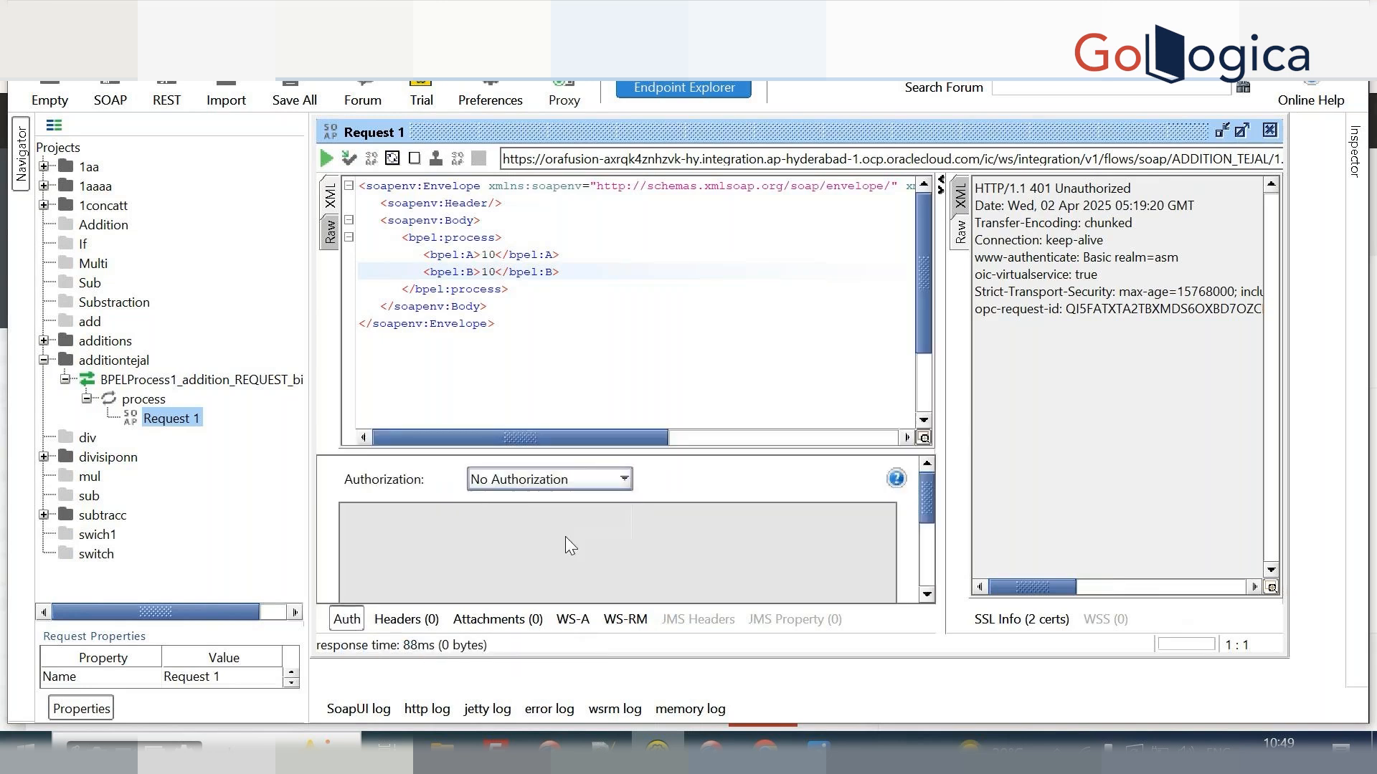
left_click(777, 455)
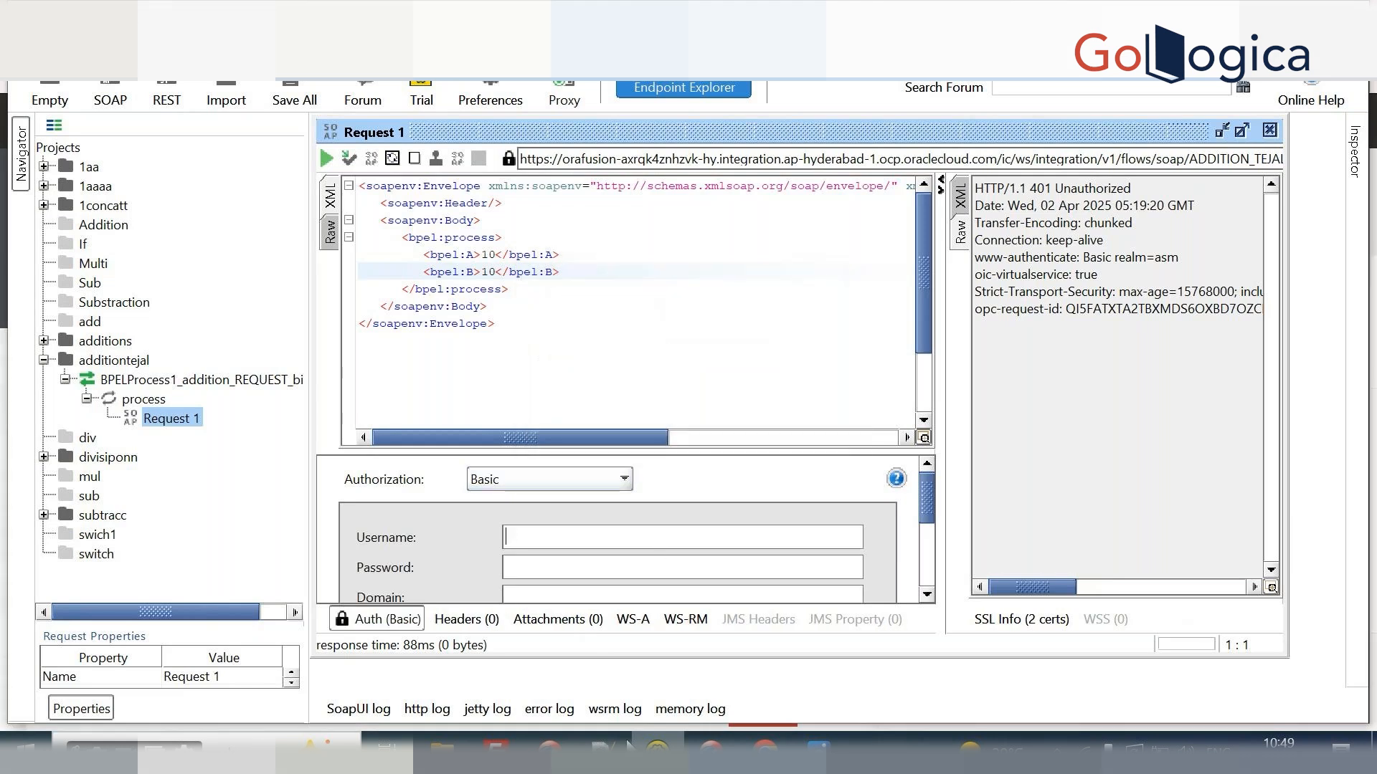
Copy the account username from the new 1.txt notes in the text editor into the request's Username field, replacing the wrongly pasted URL.
left_click(604, 750)
left_click(47, 86)
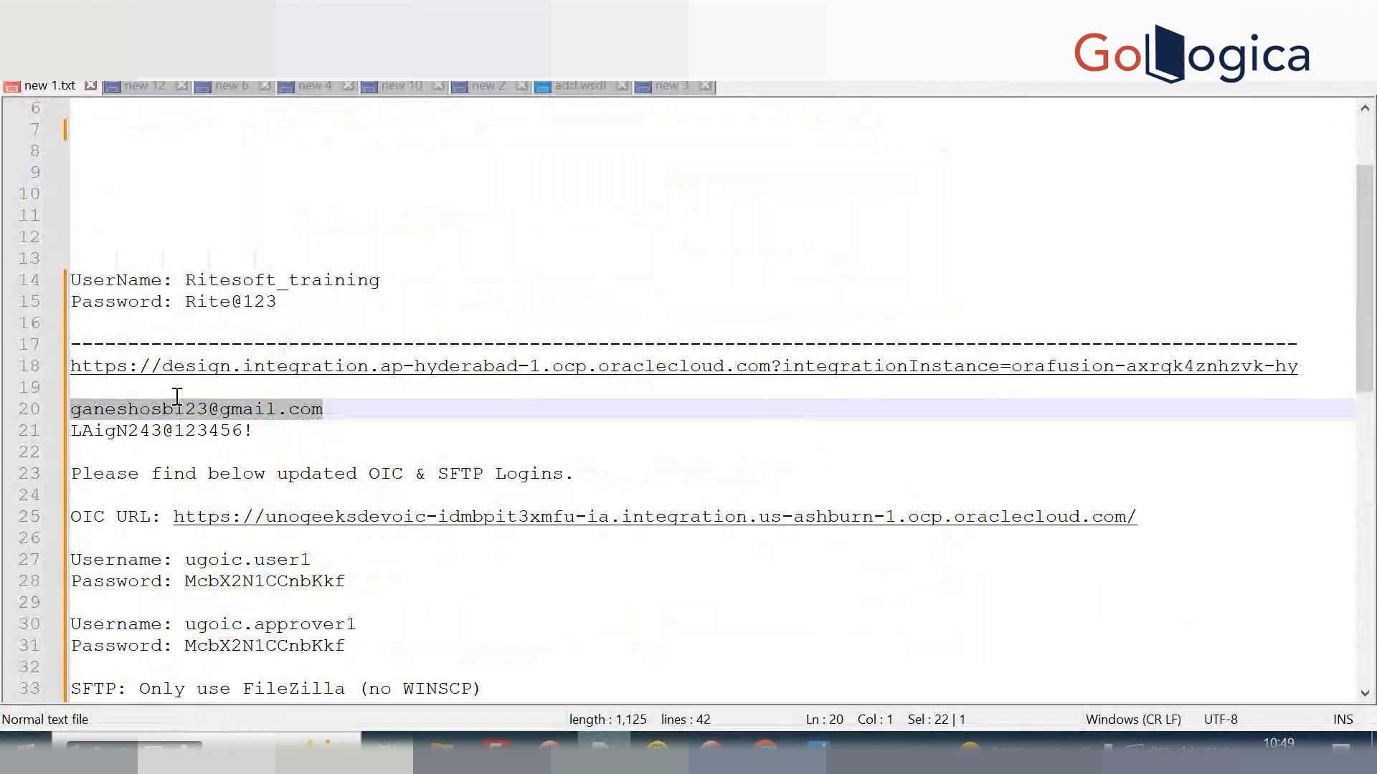
key("alt+Tab")
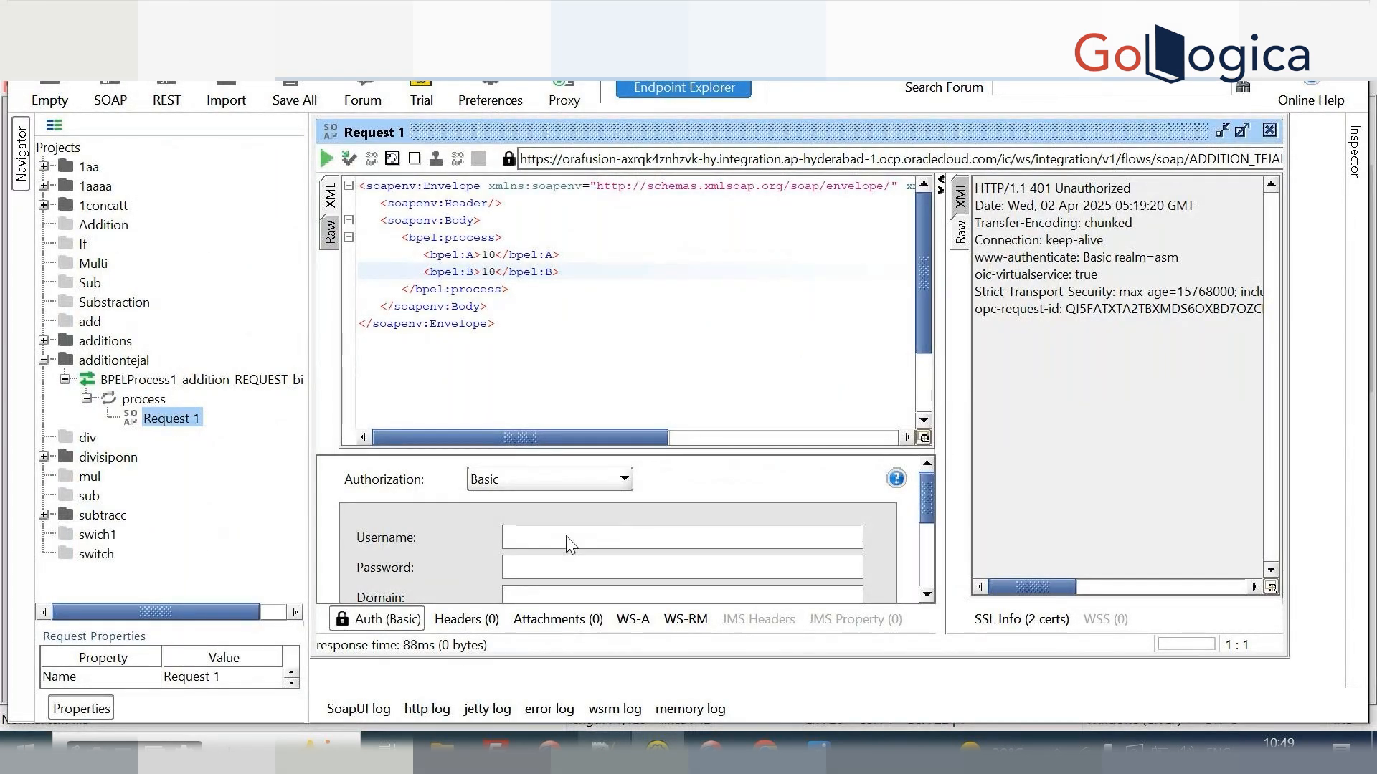
key("ctrl+v")
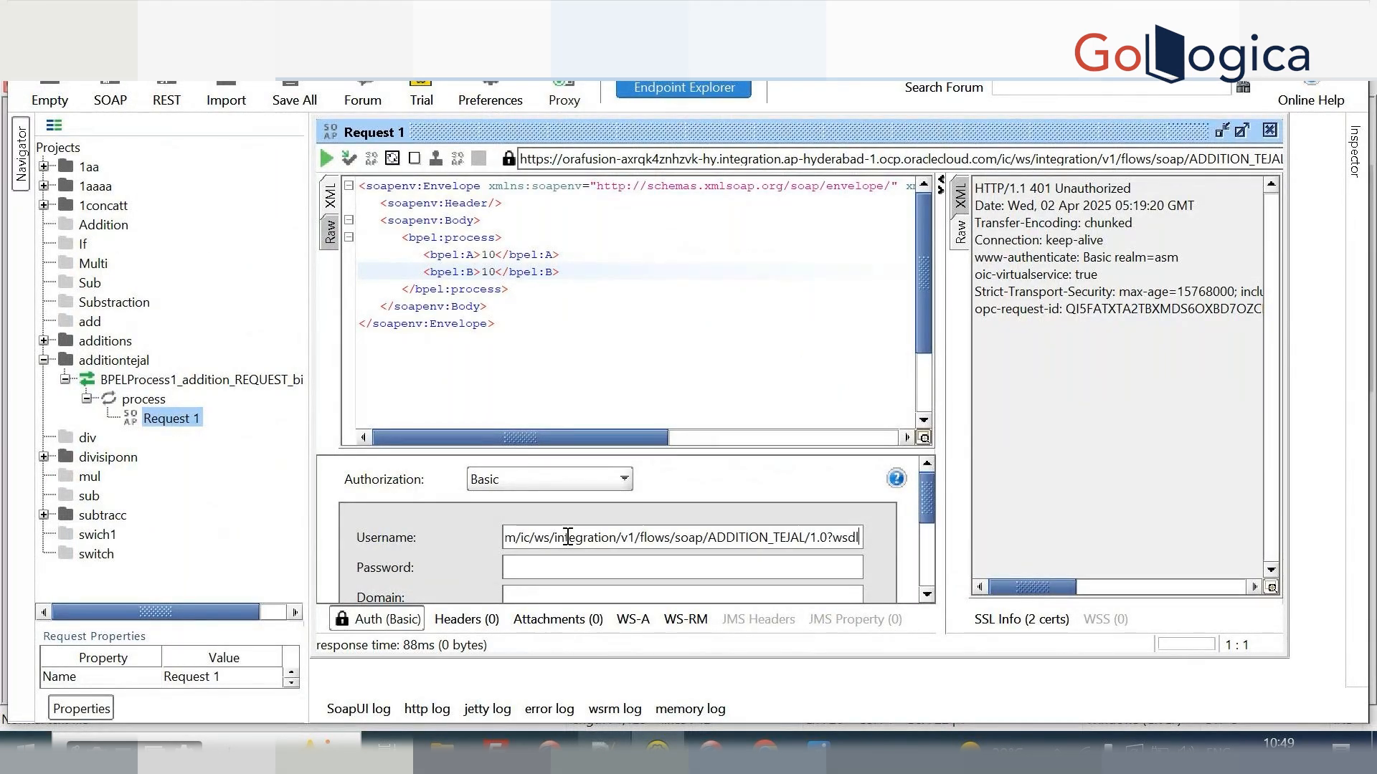
key("ctrl+a")
key("BackSpace")
key("alt+Tab")
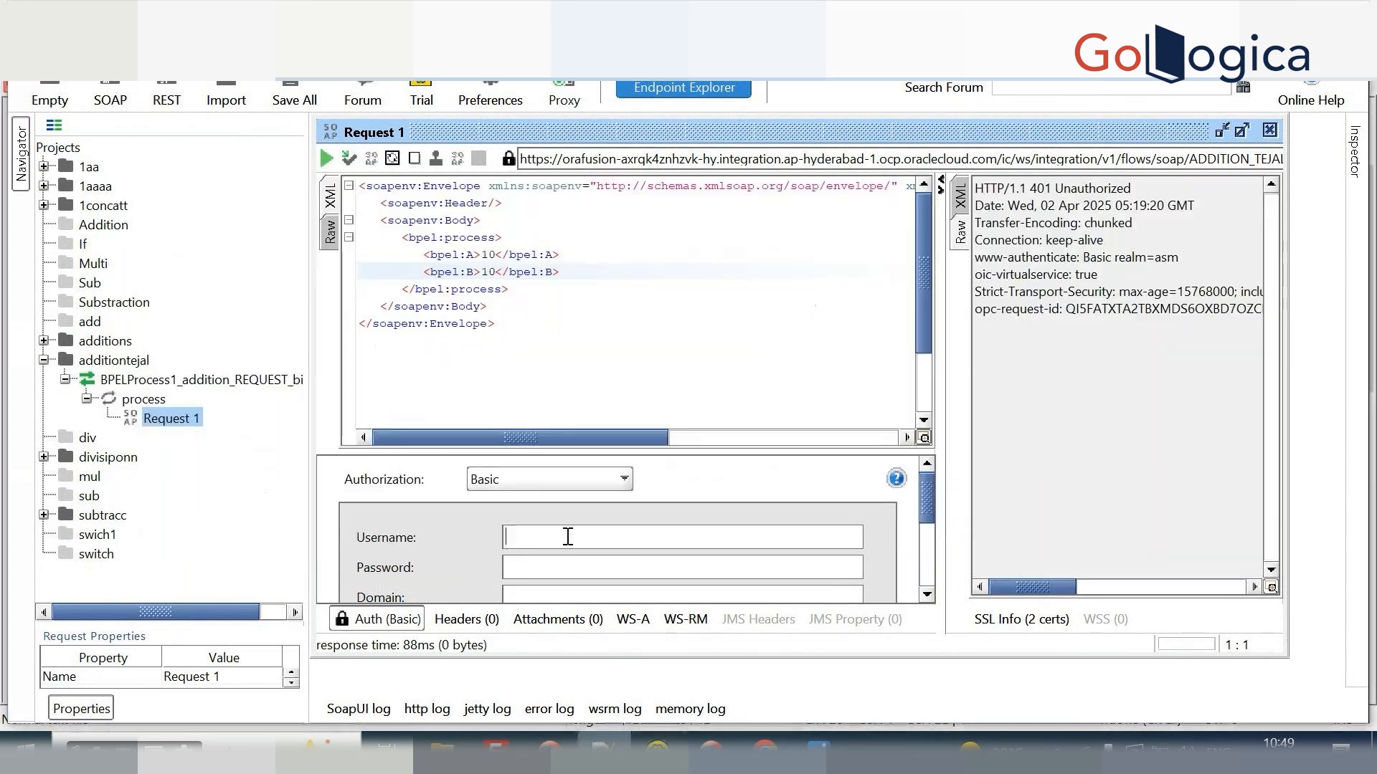
key("ctrl+v")
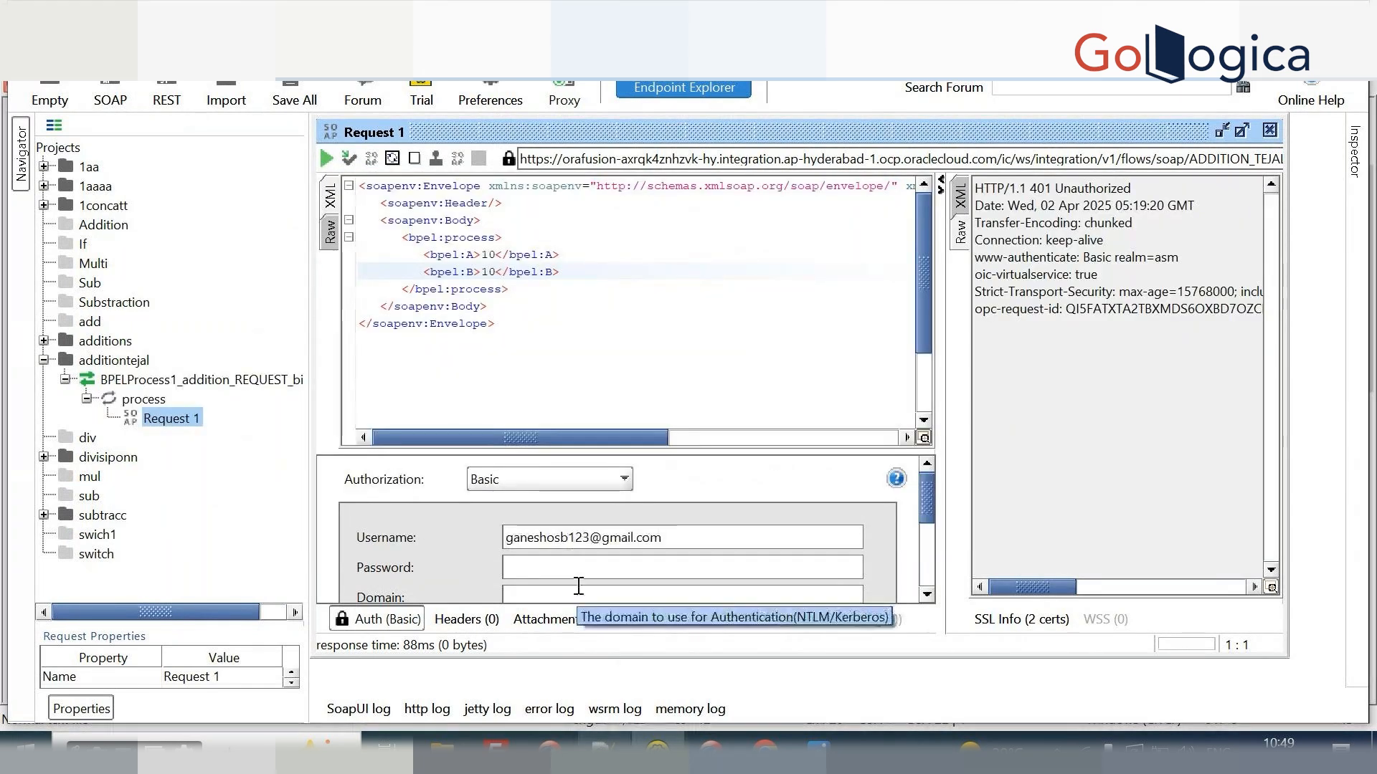
Copy the account password from the text editor notes into the request's Password field.
left_click(580, 565)
key("alt+Tab")
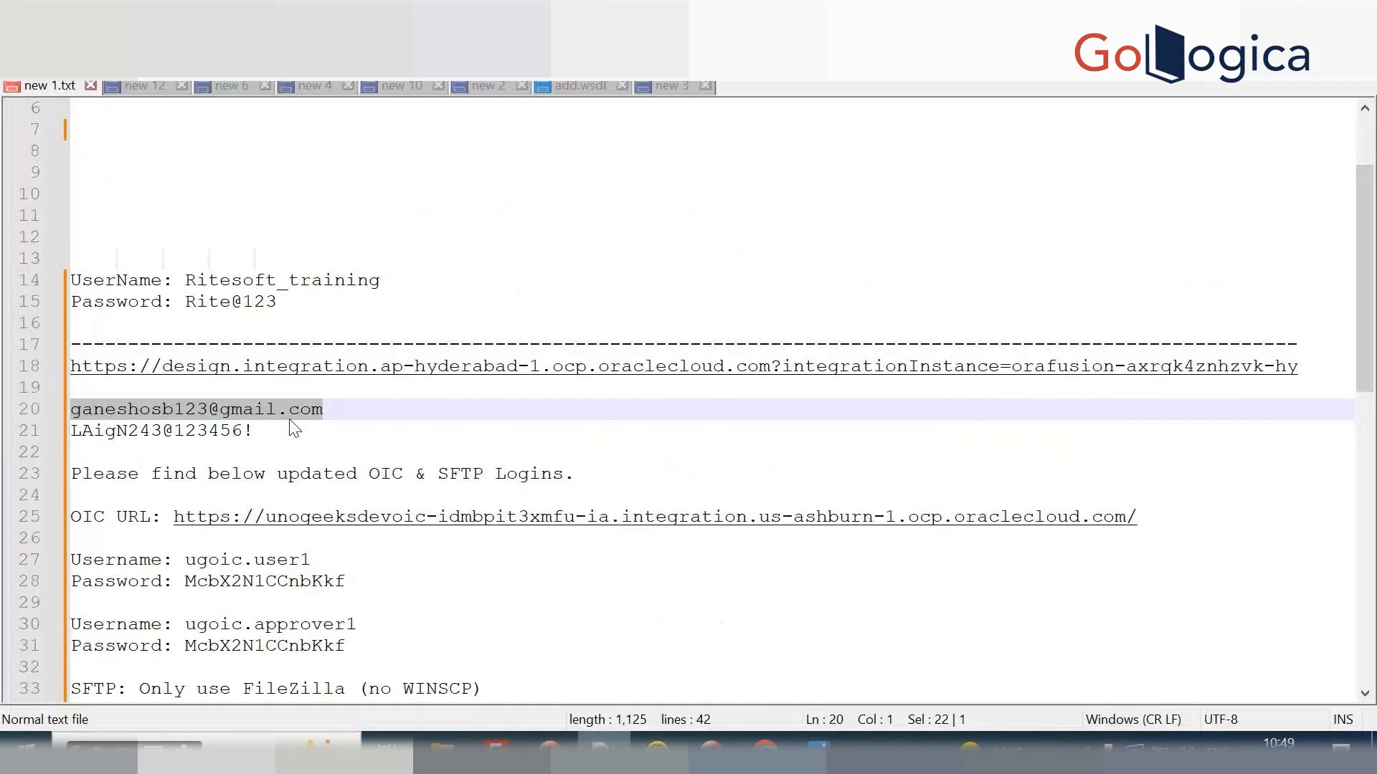
left_click(283, 423)
left_click_drag(268, 431, 56, 437)
key("ctrl+c")
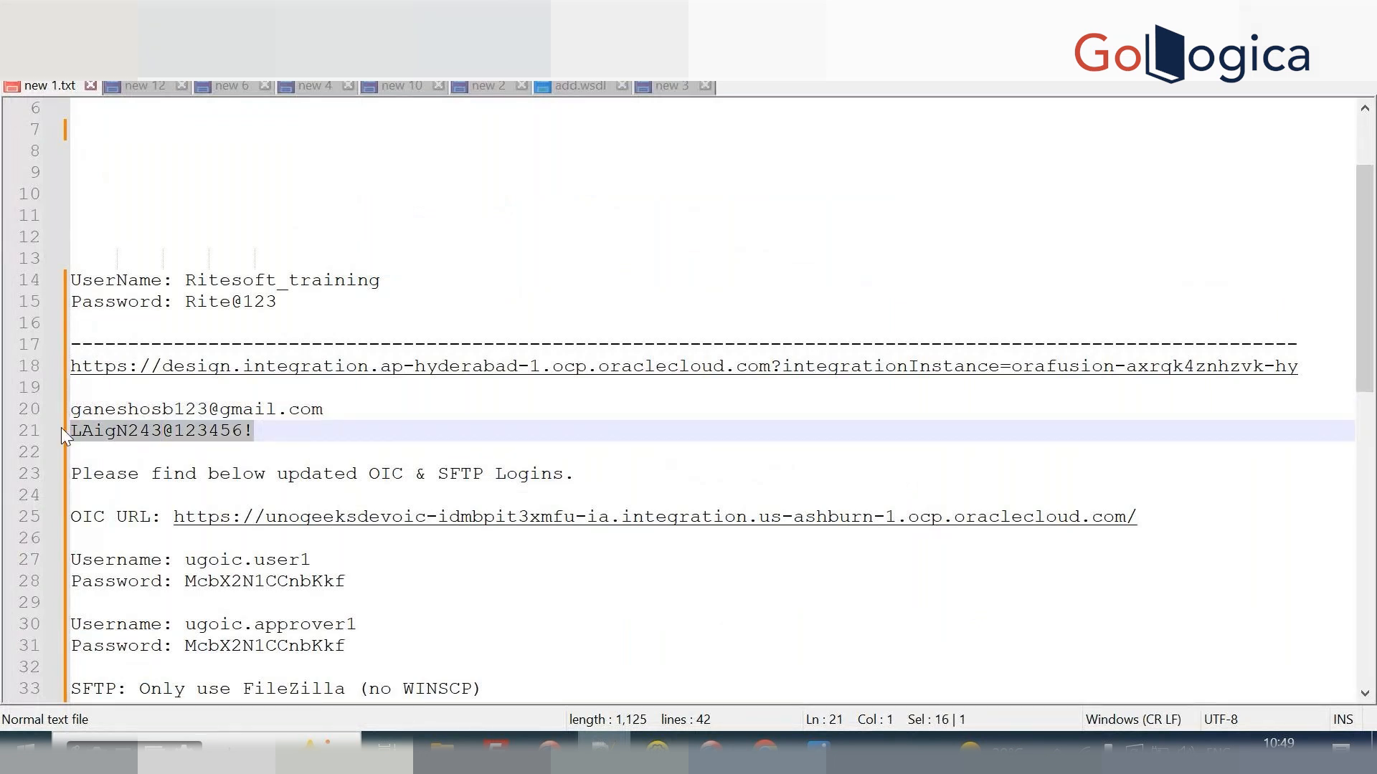
key("alt+Tab")
key("ctrl+v")
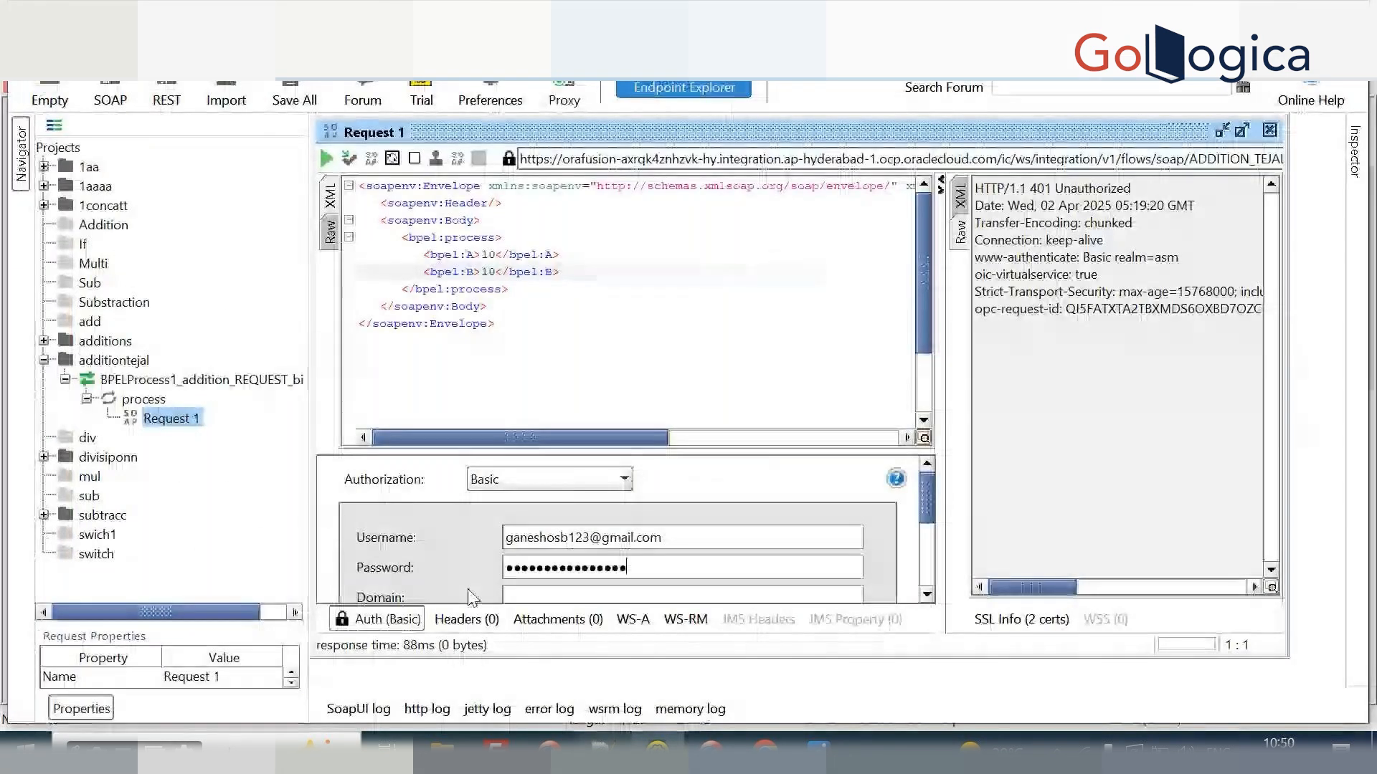
Resubmit the authorized request, view the response as XML and highlight the value of C.
left_click(326, 160)
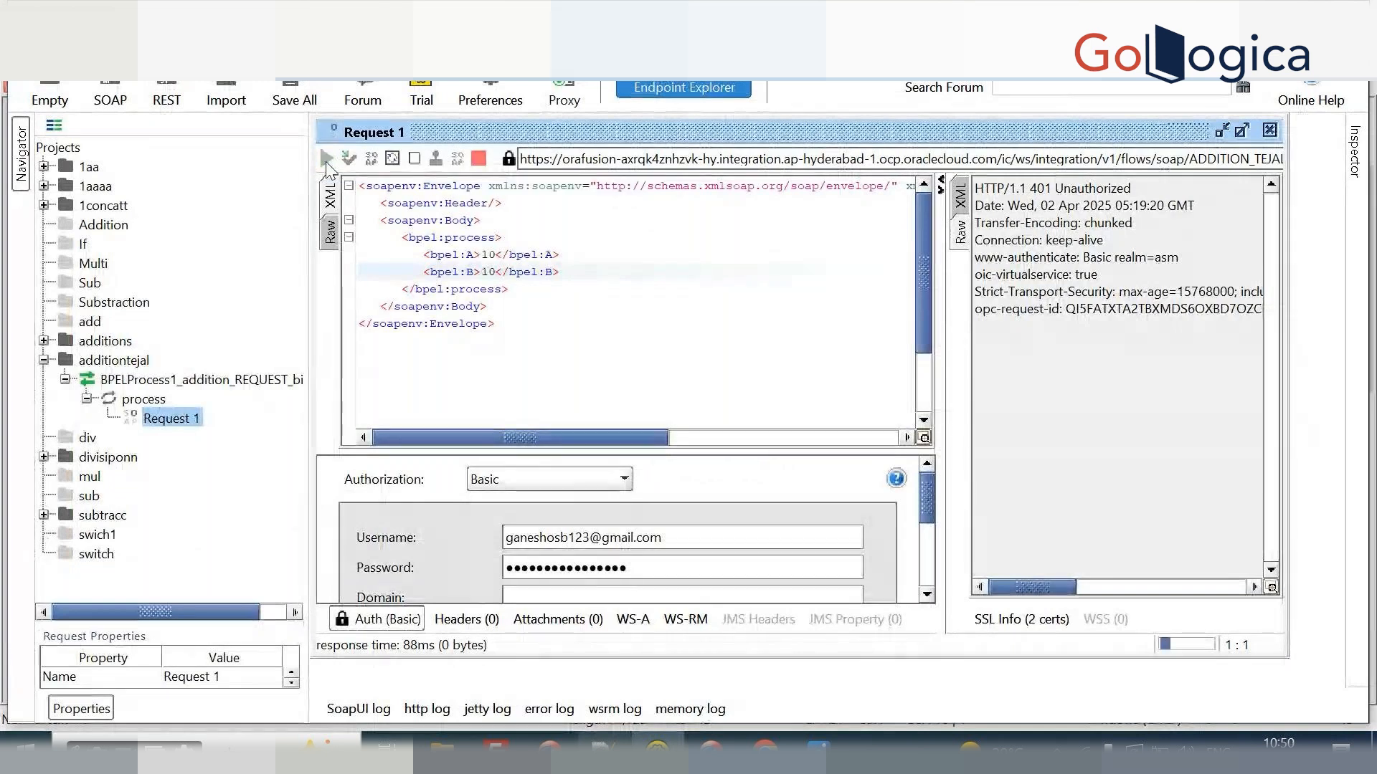
left_click(961, 195)
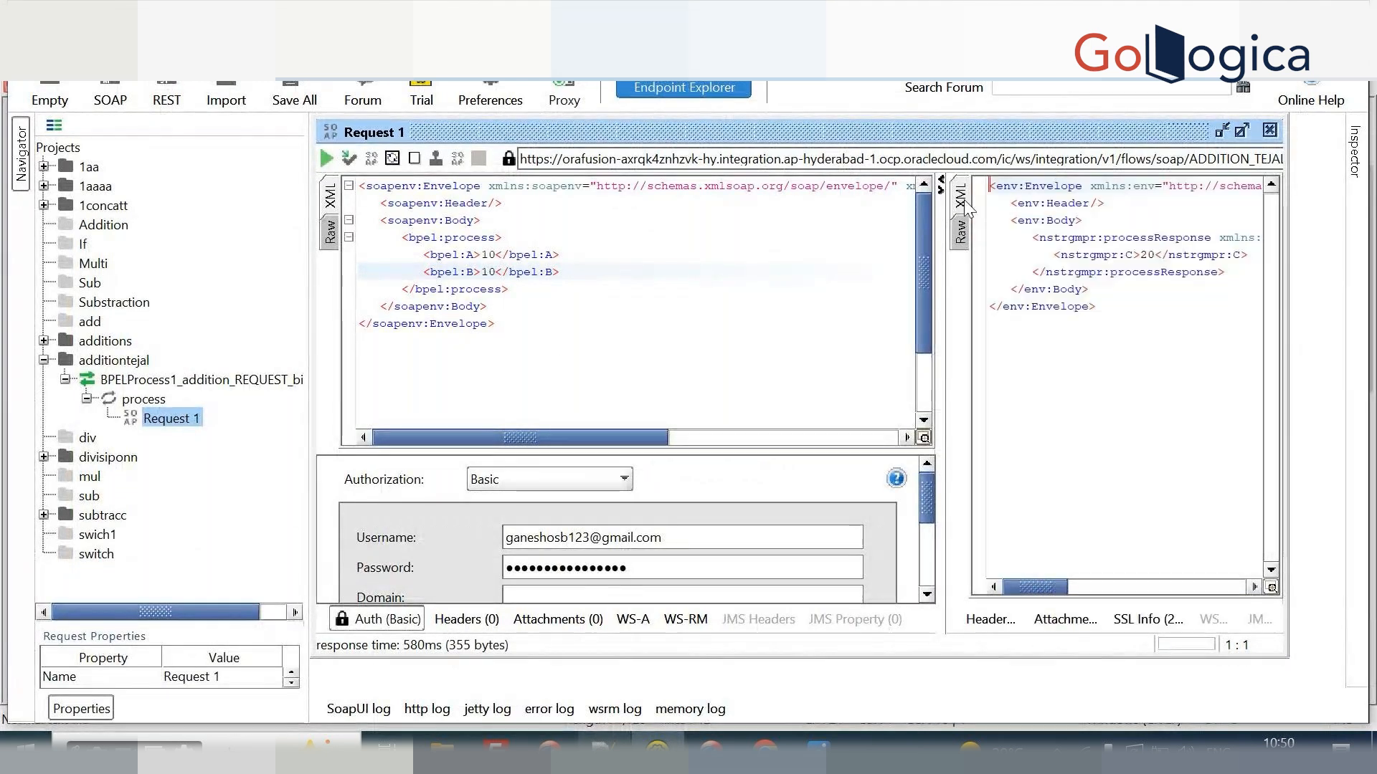
left_click_drag(1144, 256, 1116, 416)
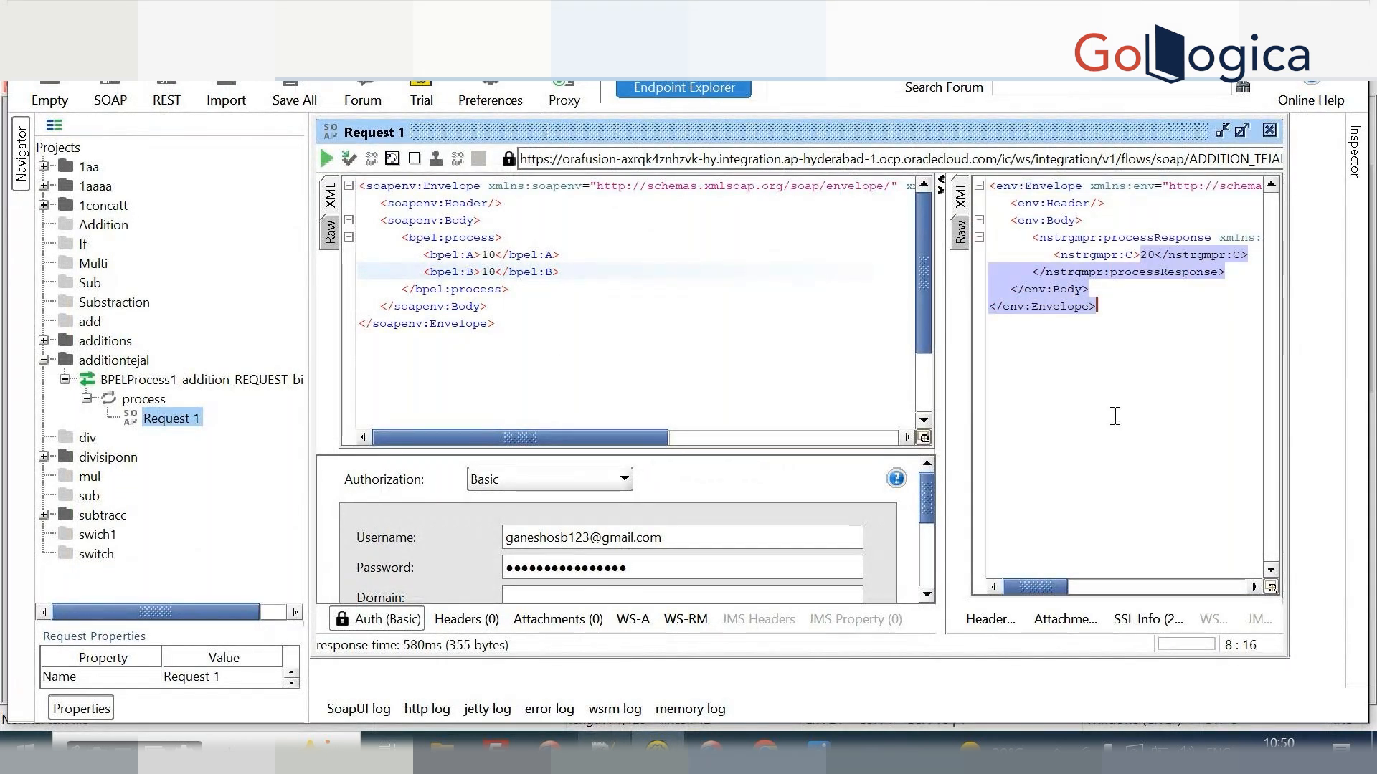
left_click(1147, 251)
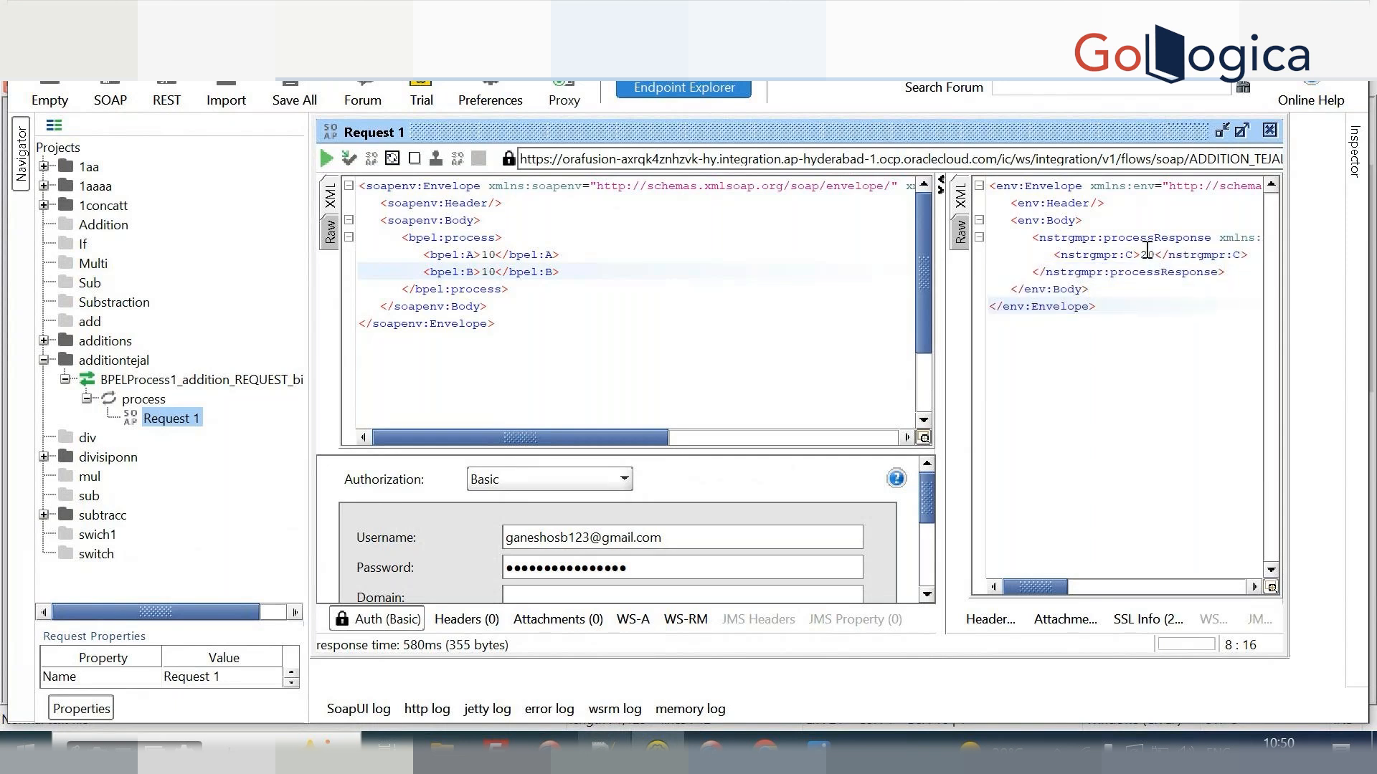
double_click(1148, 251)
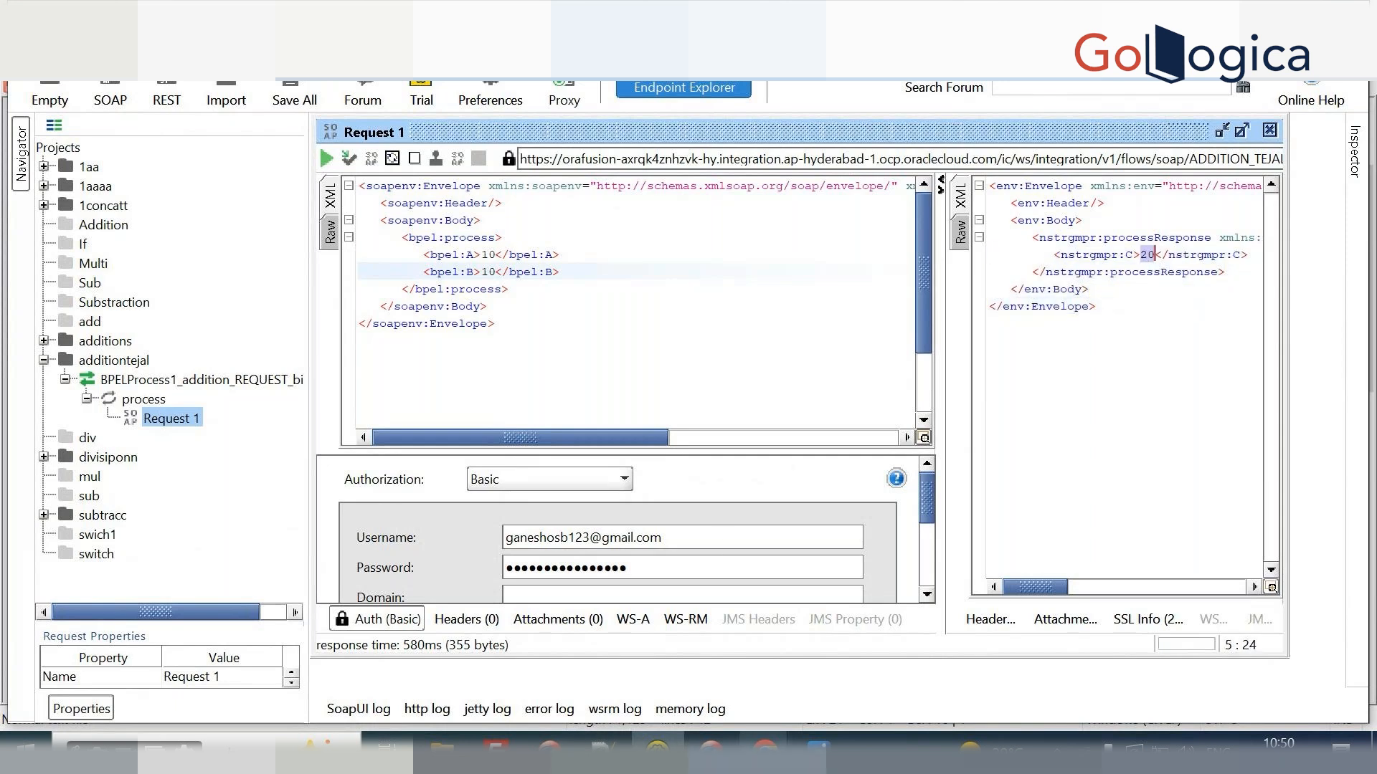
Switch to Oracle Integration in the browser and close the run details.
mouse_move(765, 748)
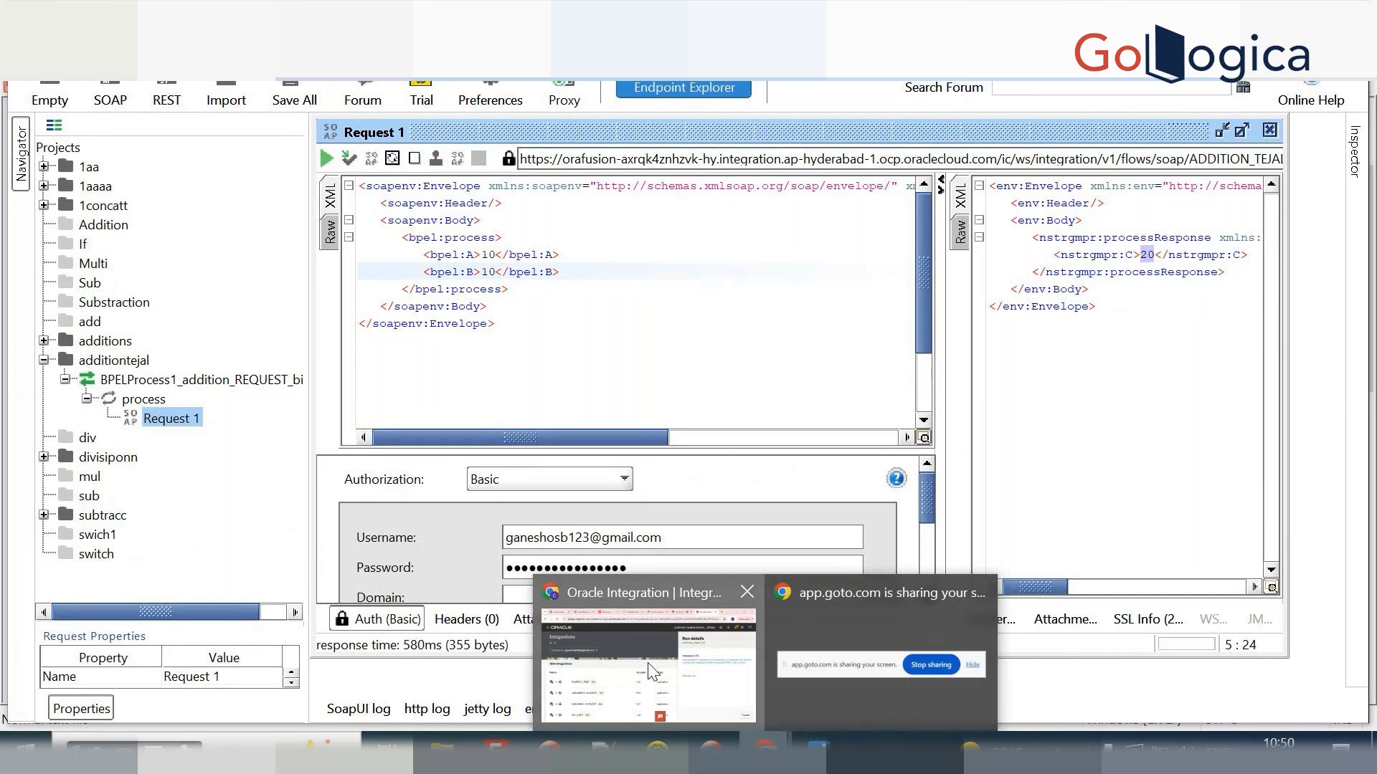
left_click(648, 663)
left_click(1301, 685)
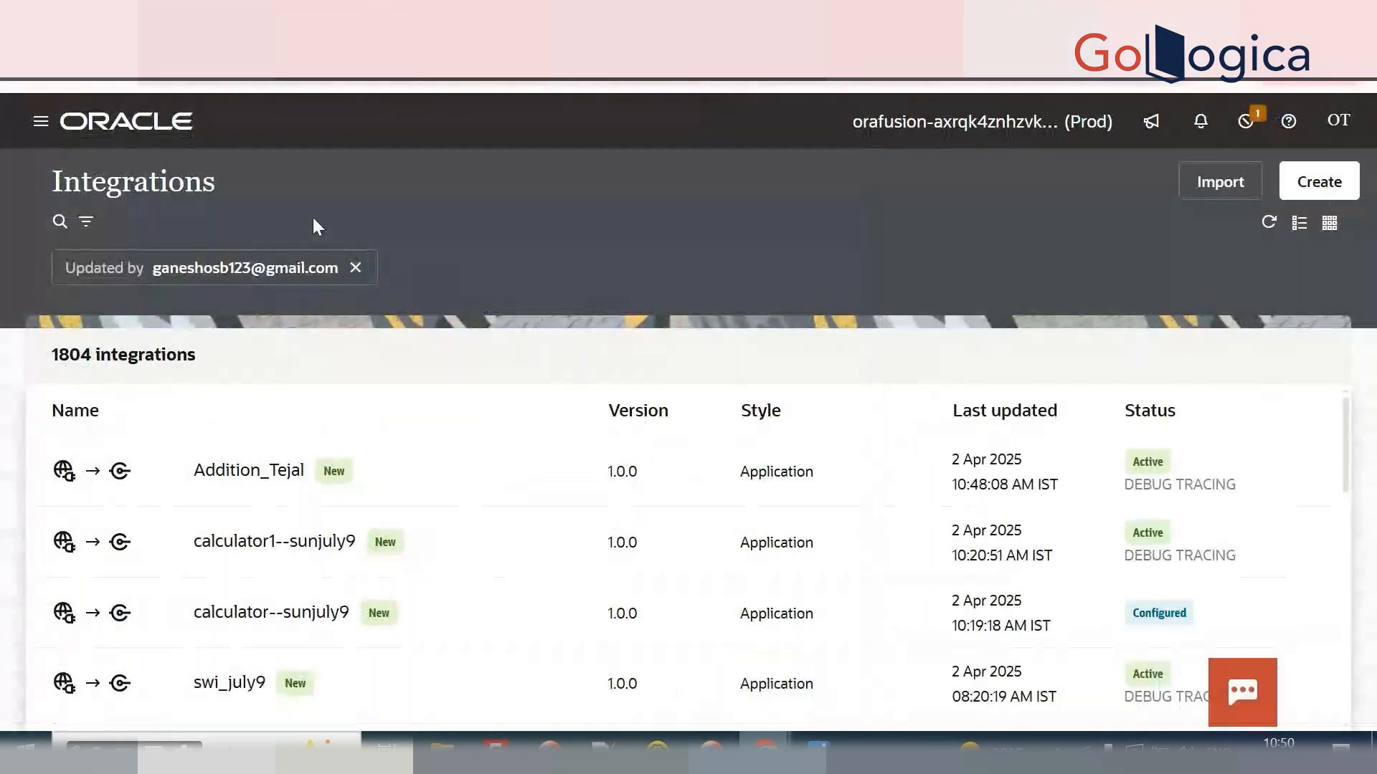
Open the connections list in the Design area and start creating a new connection.
left_click(41, 120)
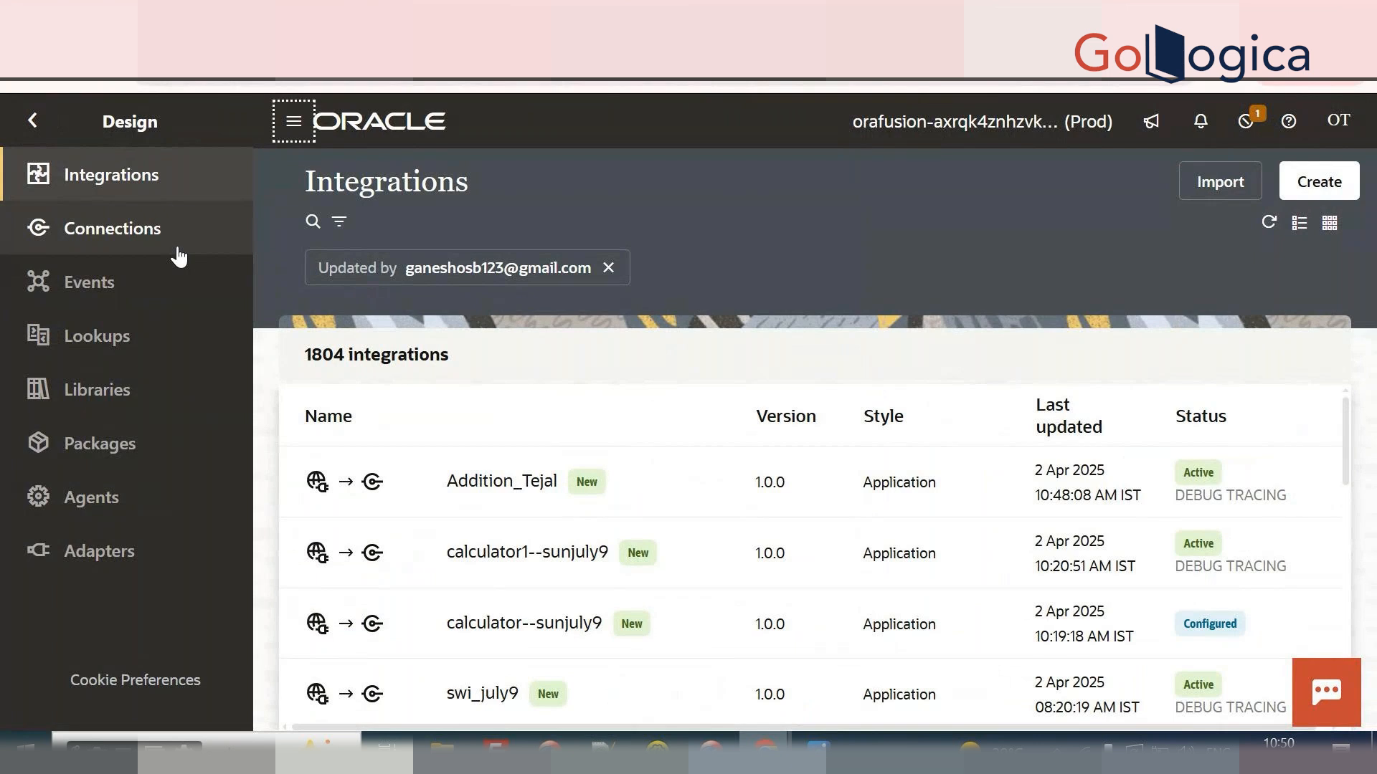
left_click(177, 249)
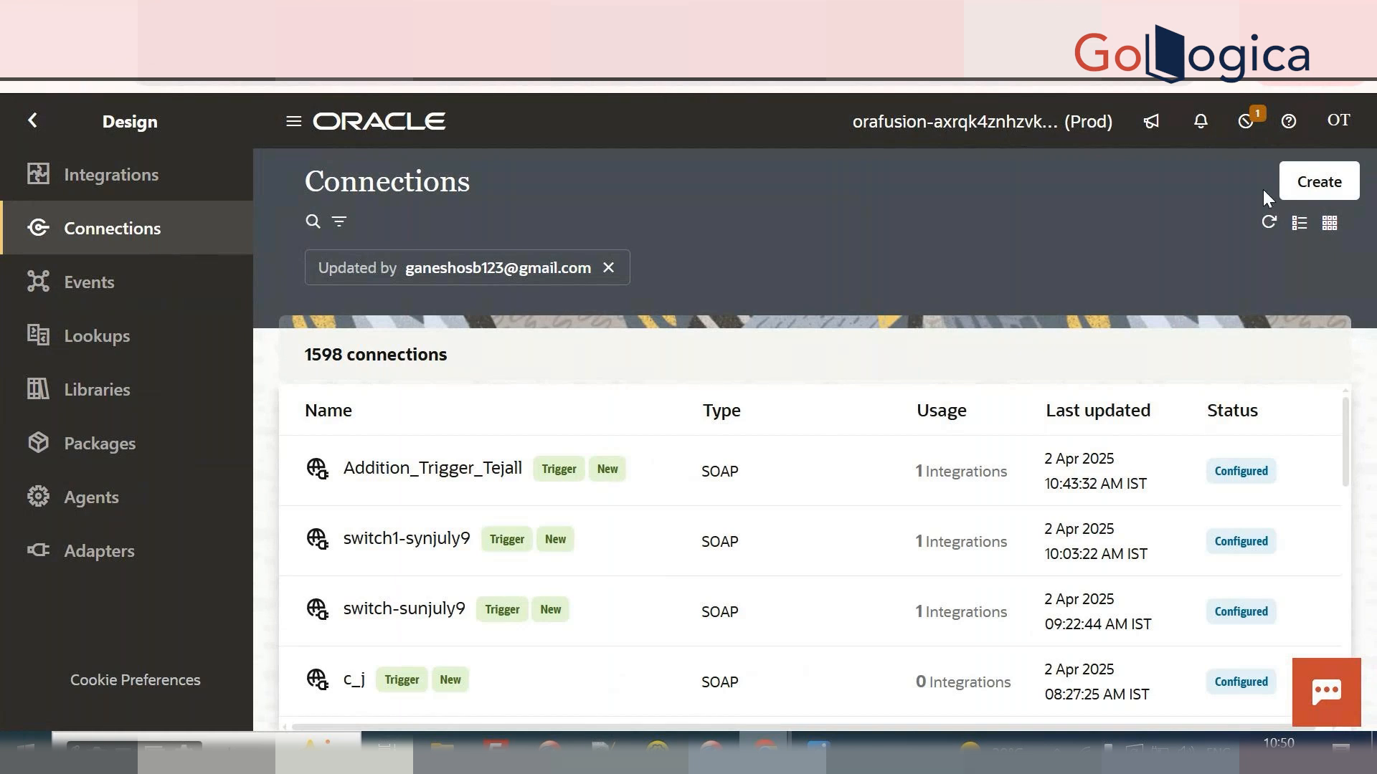
left_click(1323, 183)
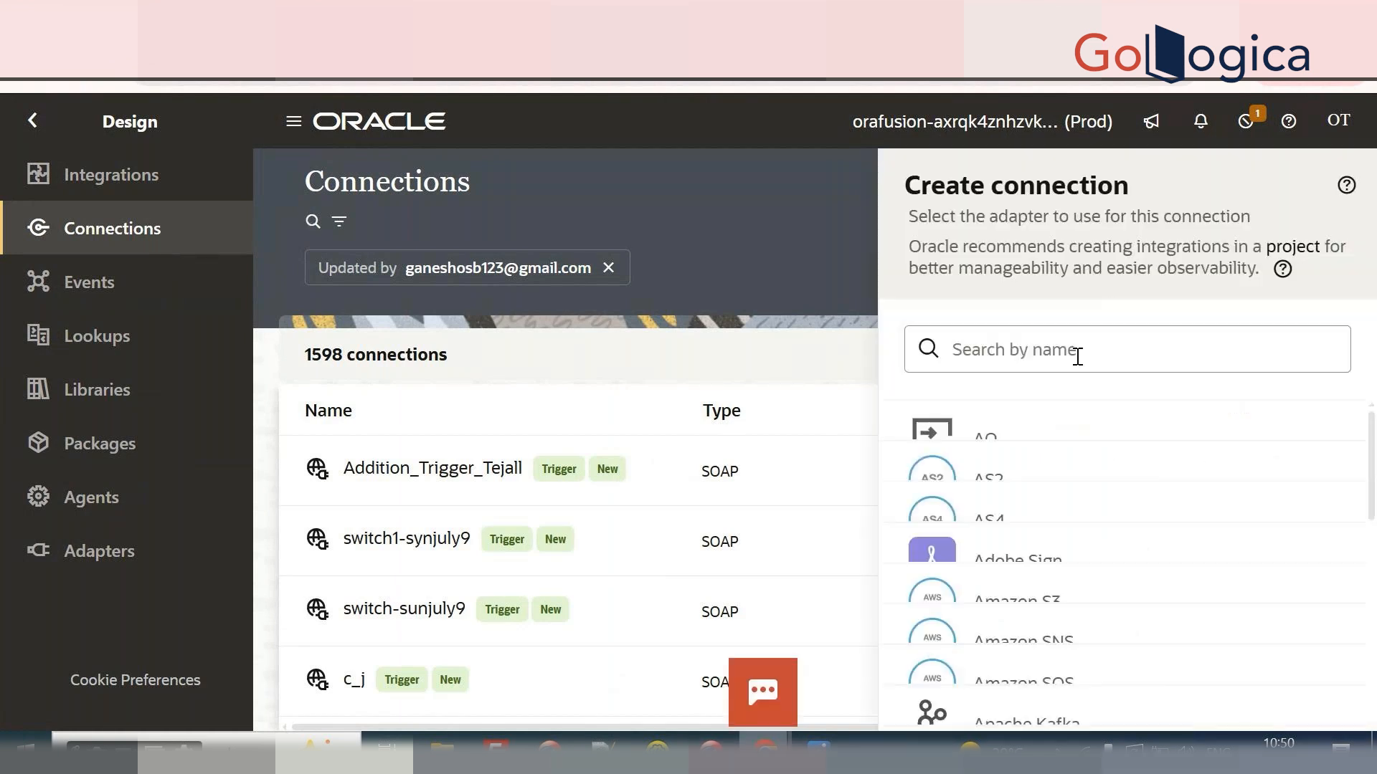
Create a SOAP adapter connection with the Trigger role, naming it "division_trigger_" followed by the developer's first name.
left_click(1076, 354)
type("soap")
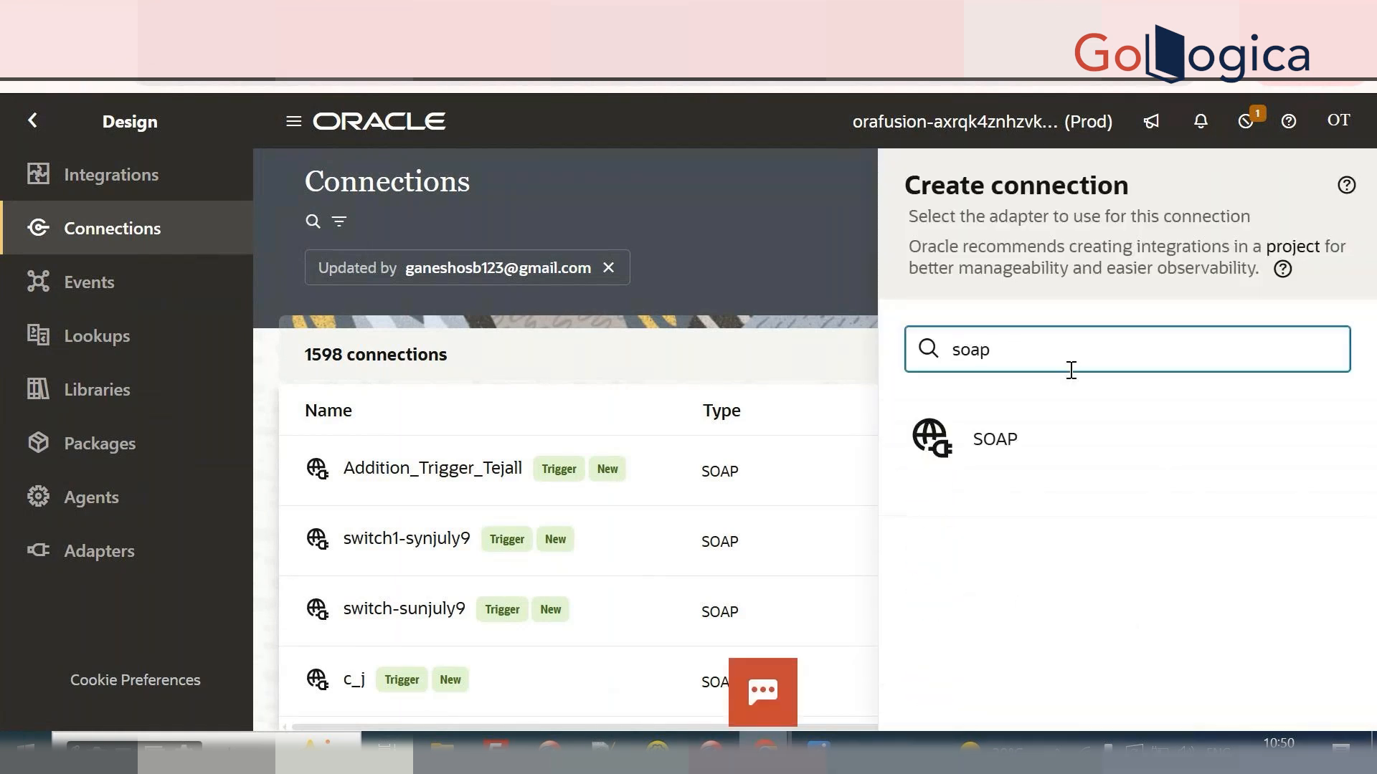
left_click(1060, 441)
left_click(1042, 330)
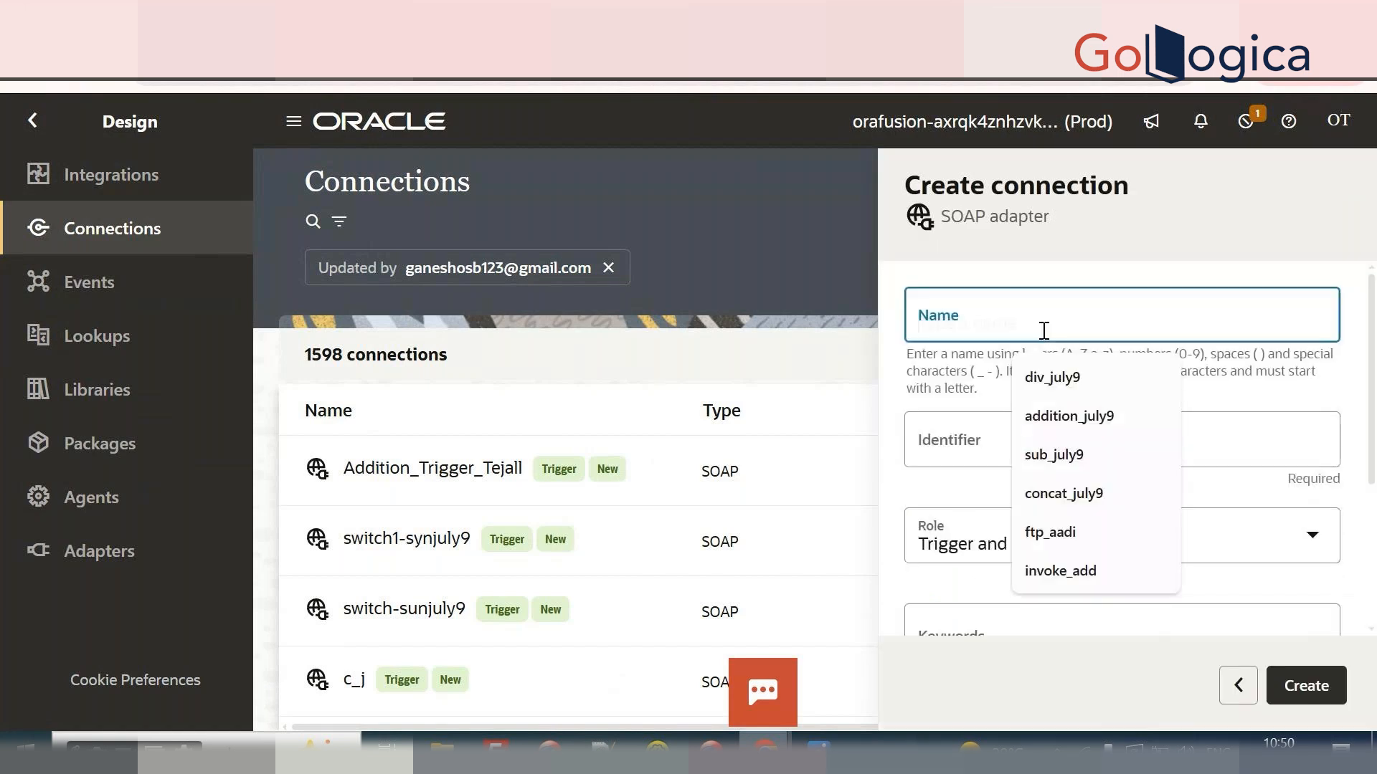
type("division")
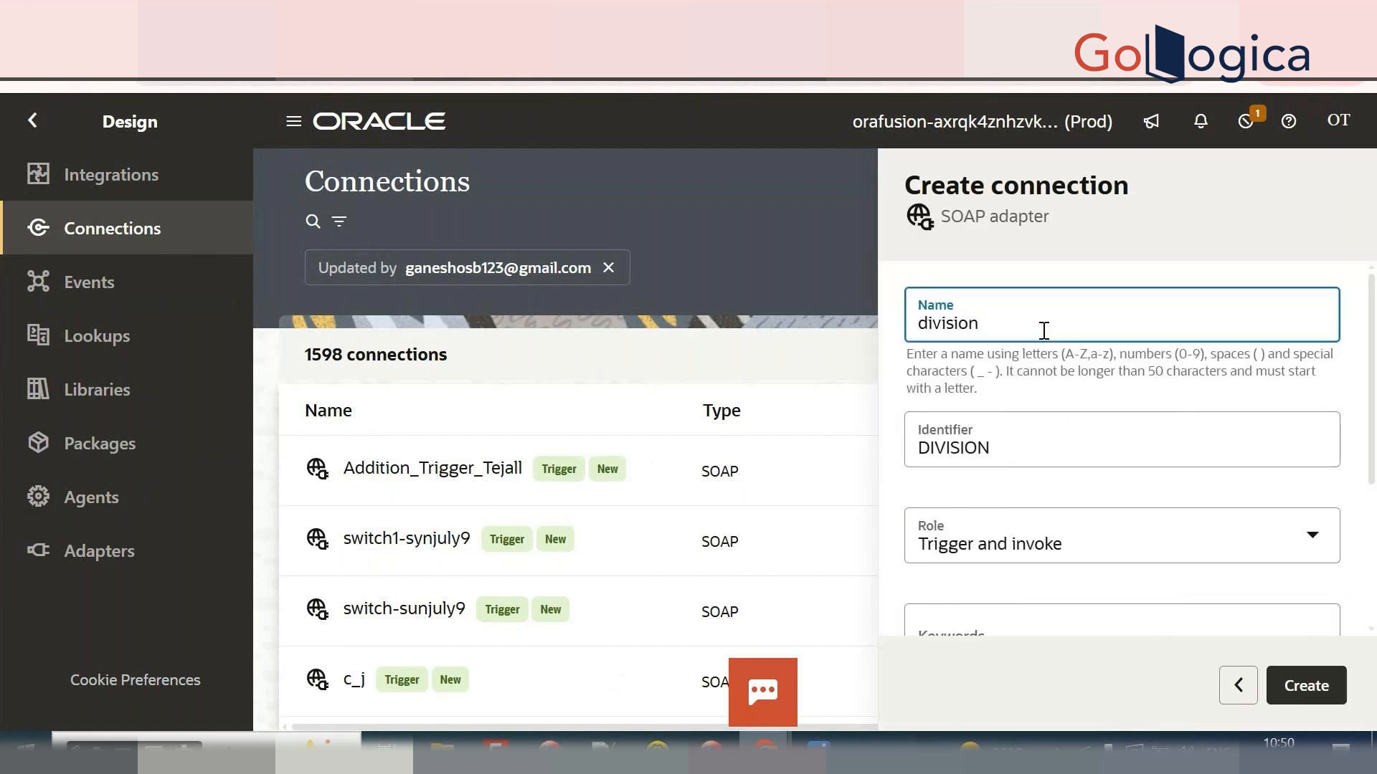
type("_trigger_Tejal")
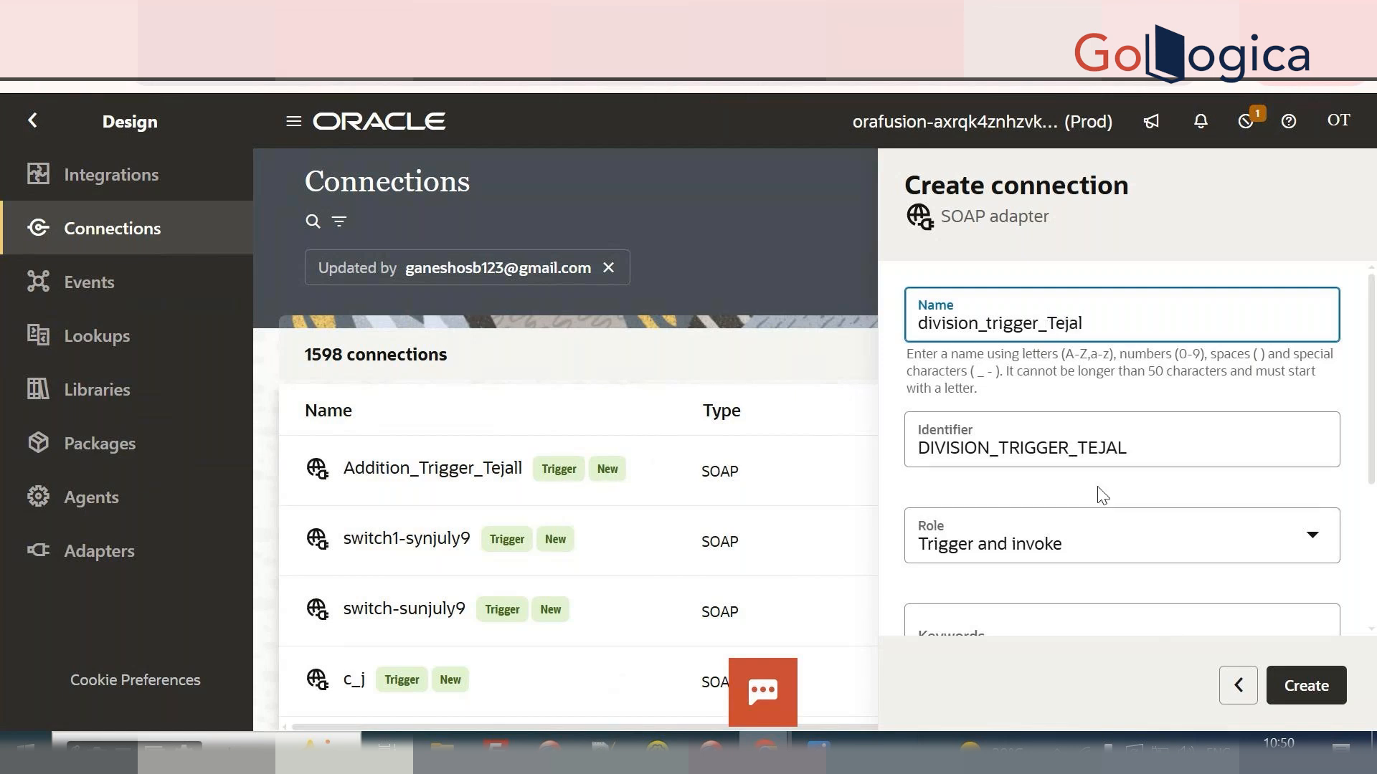
left_click(1127, 543)
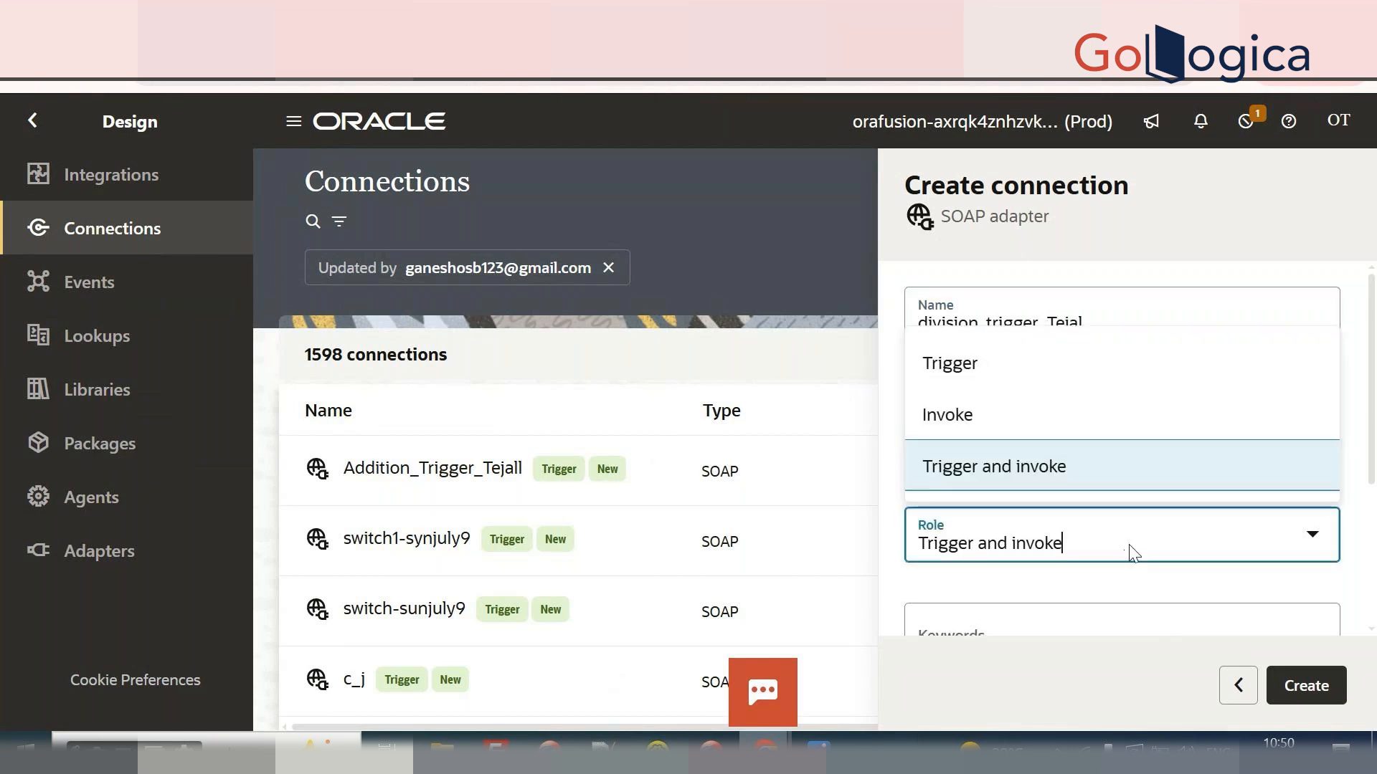
left_click(1014, 369)
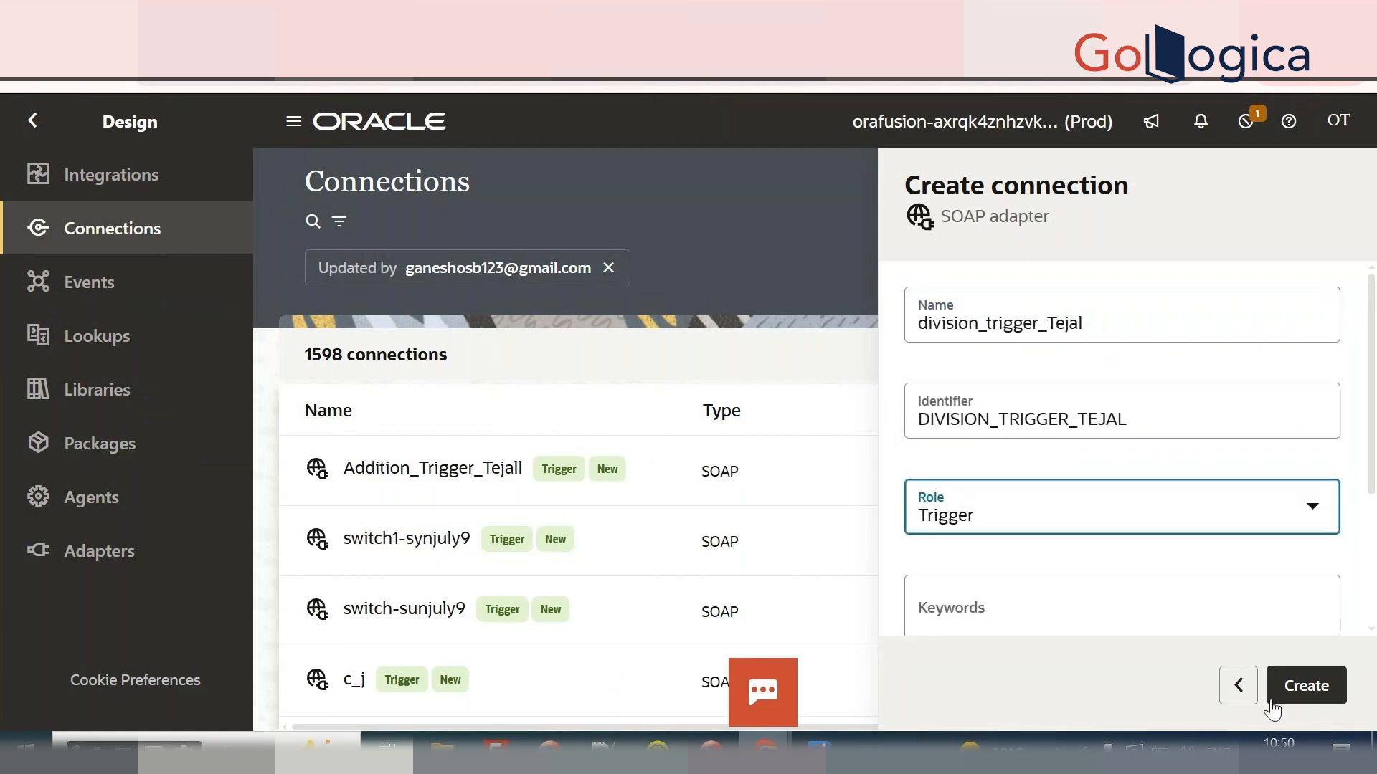
left_click(1302, 685)
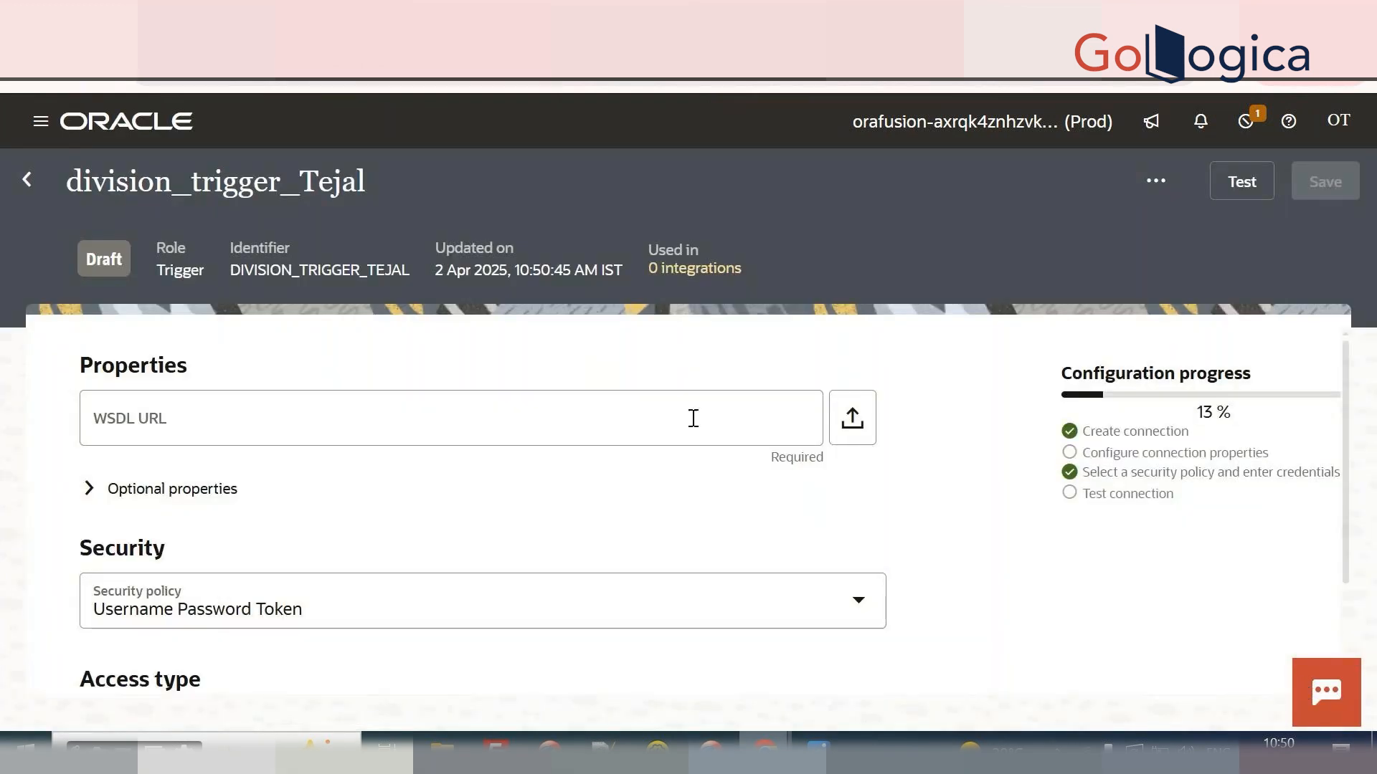
Upload add.wsdl from the Downloads folder as the new connection's WSDL file.
left_click(852, 420)
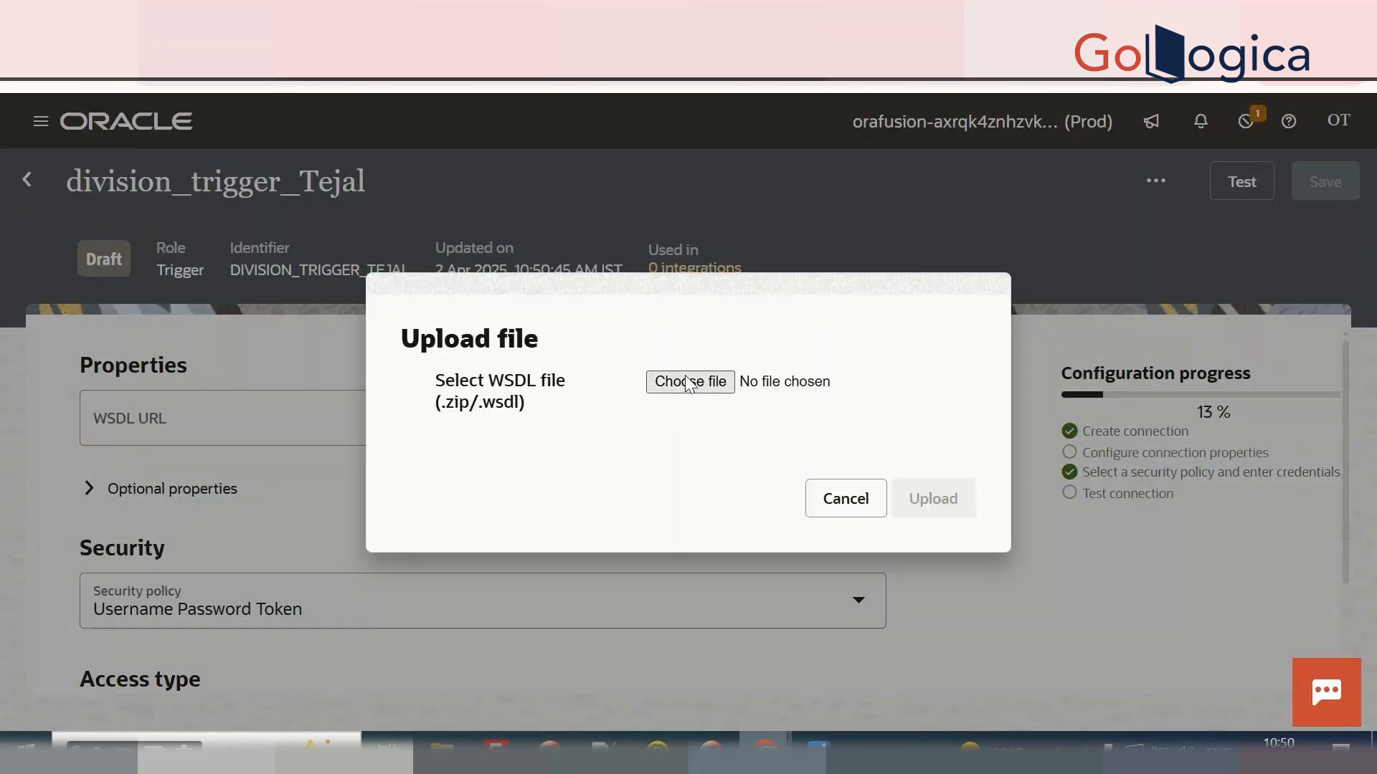
left_click(690, 382)
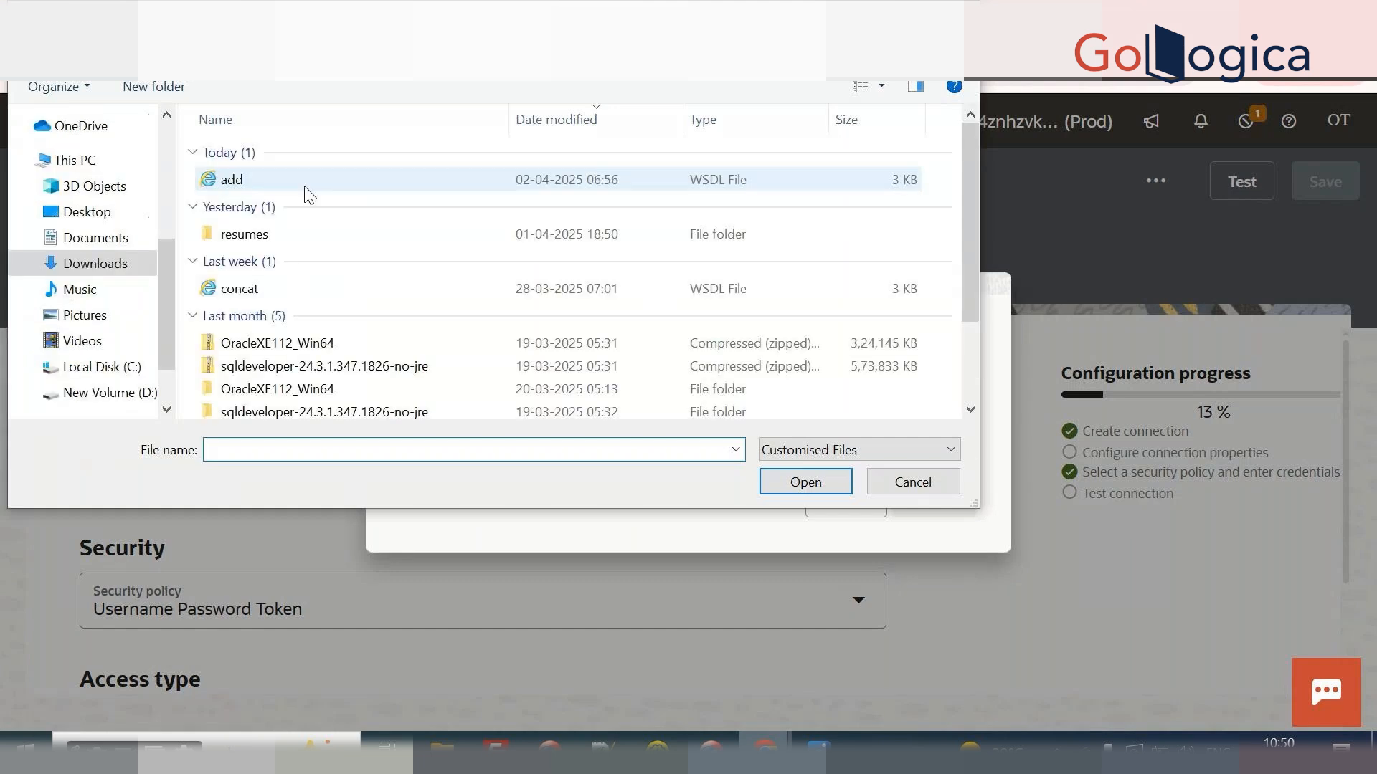
left_click(287, 179)
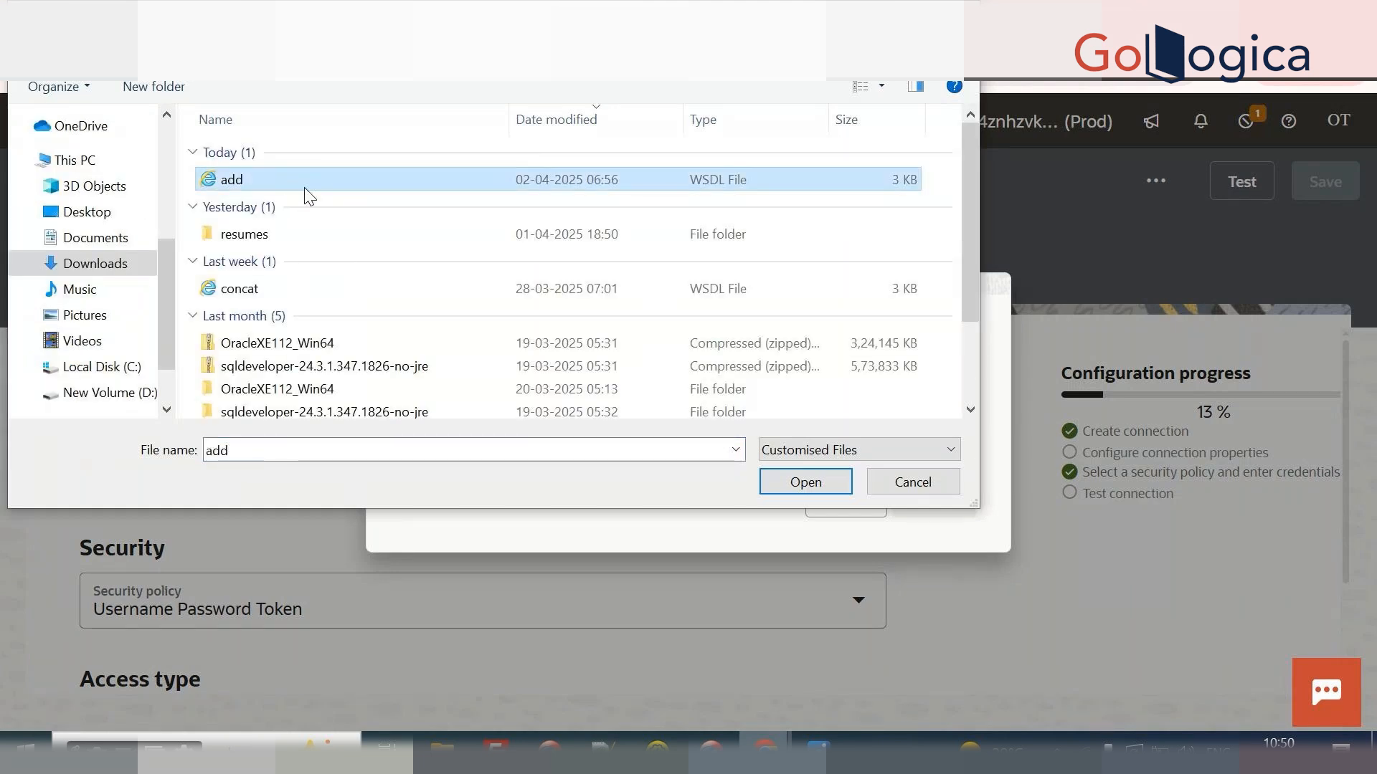
left_click(803, 484)
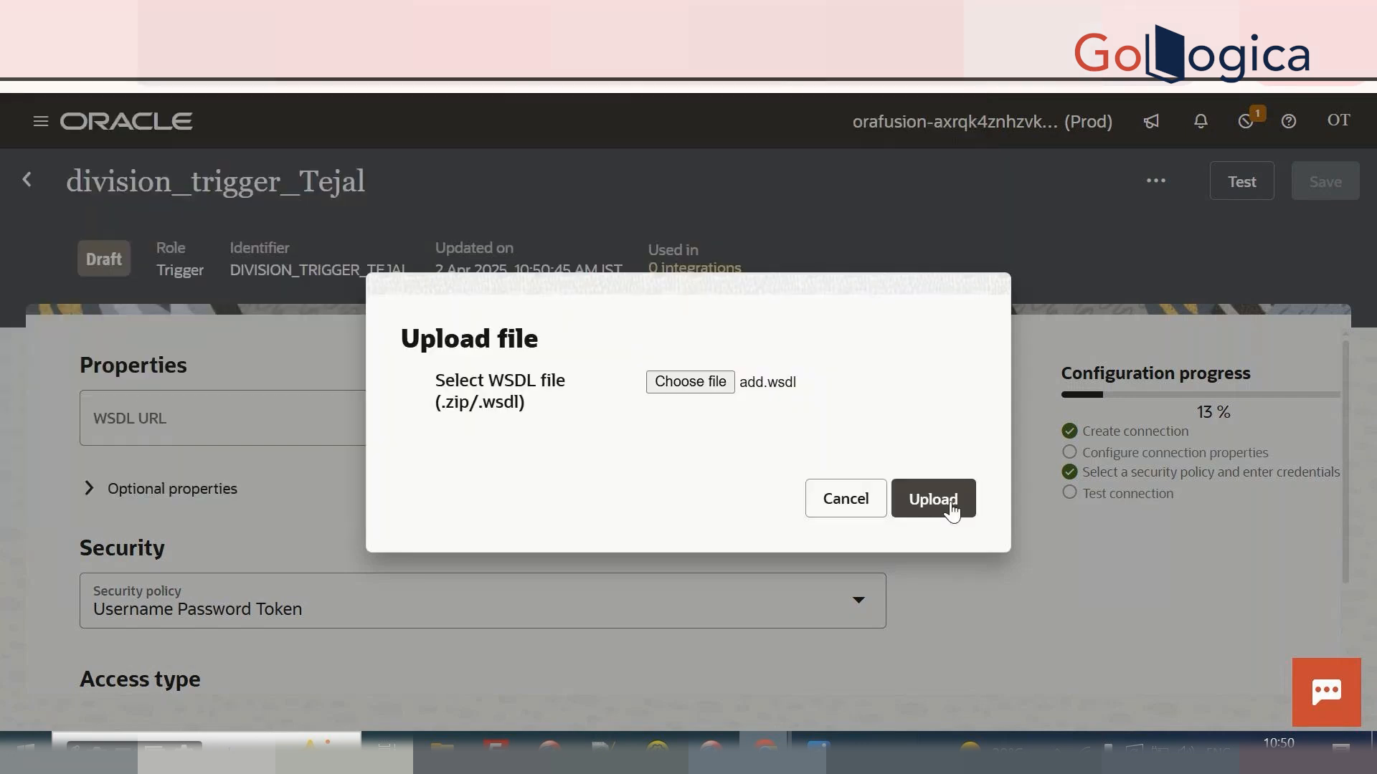
left_click(932, 499)
Set the connection's security policy to Basic Authentication, test and save the connection, and return to the connections list.
scroll(562, 494, "down", 2)
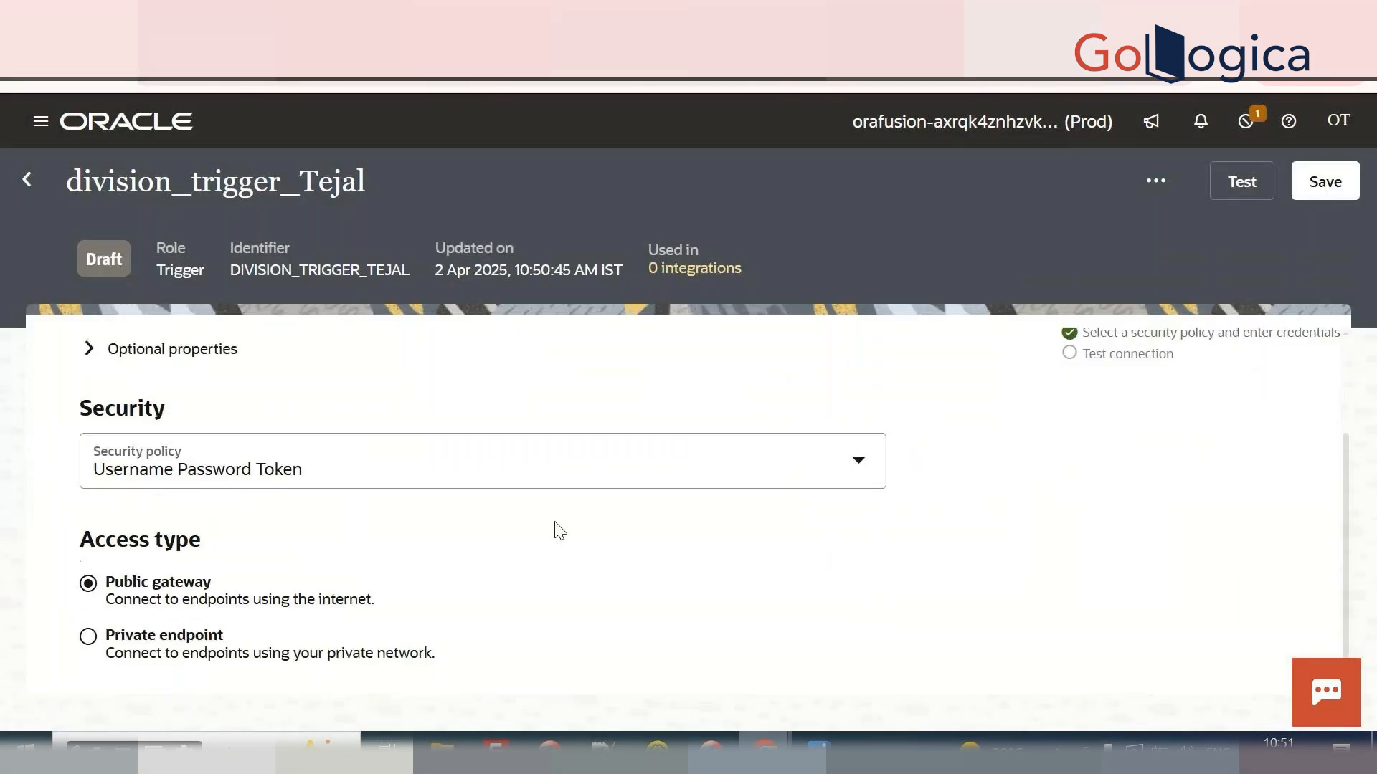
left_click(532, 467)
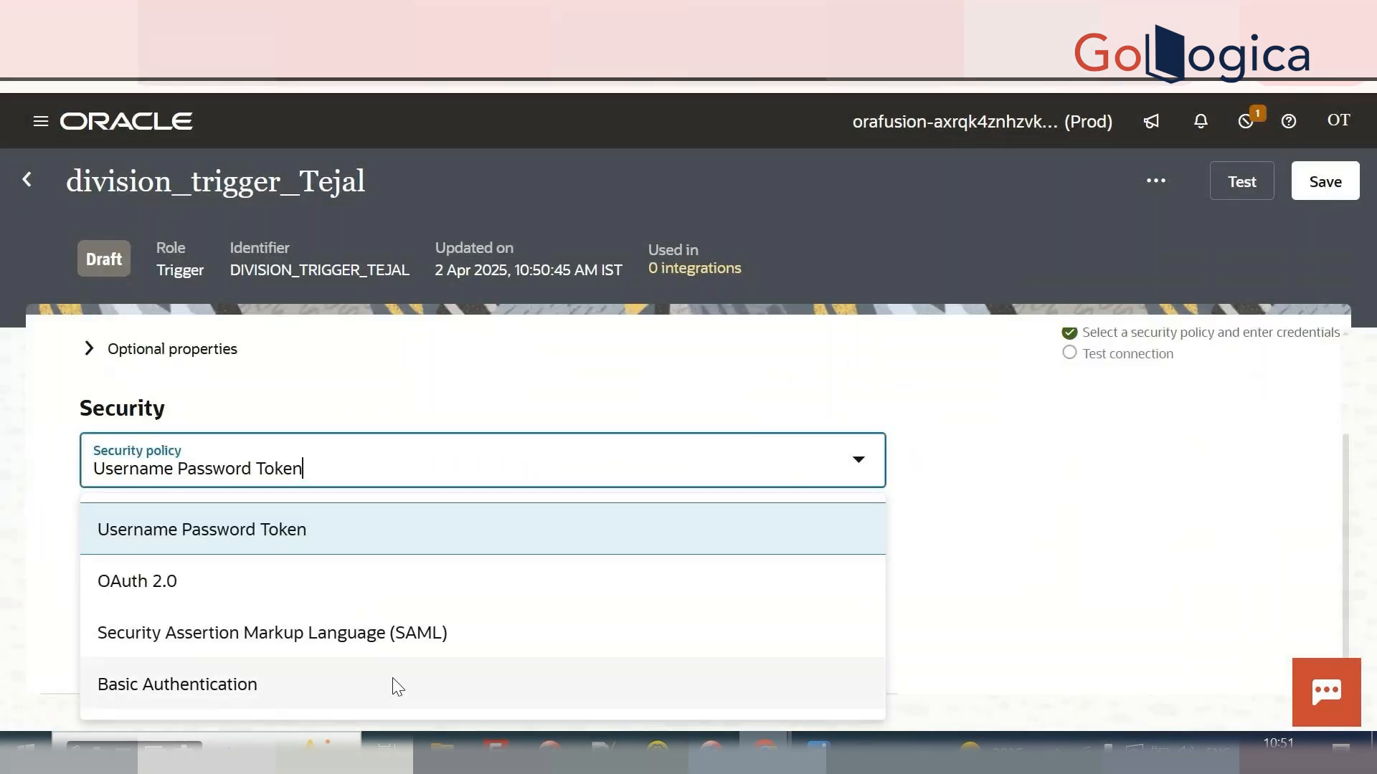
left_click(264, 692)
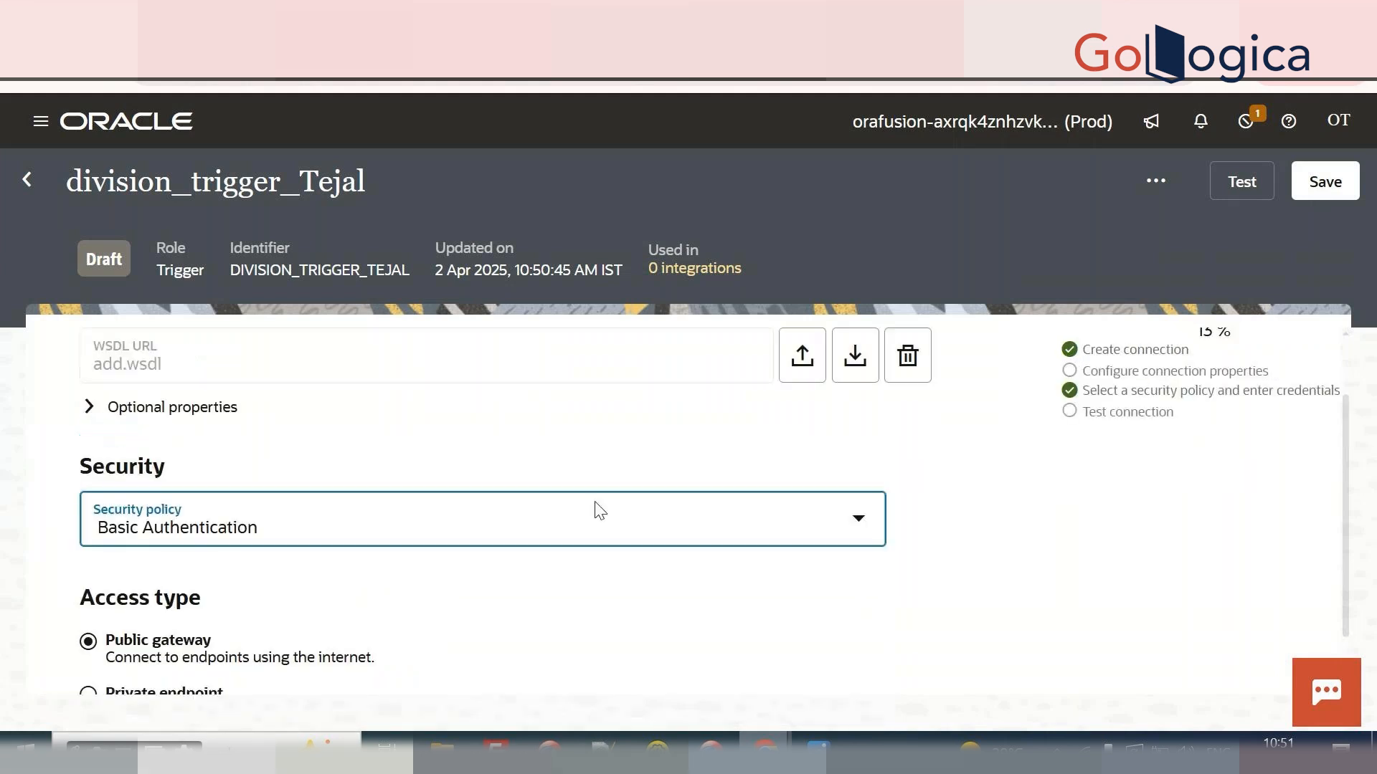
left_click(1243, 183)
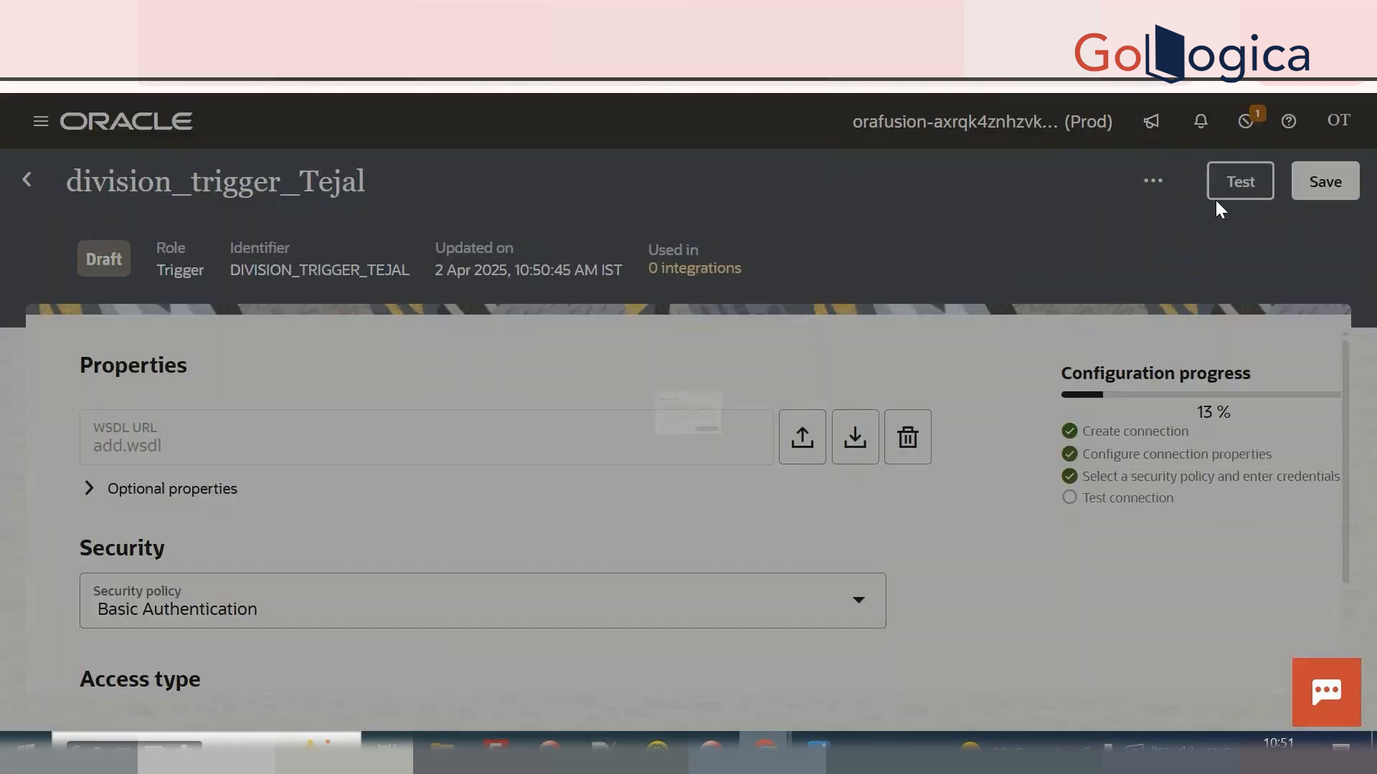
left_click(905, 566)
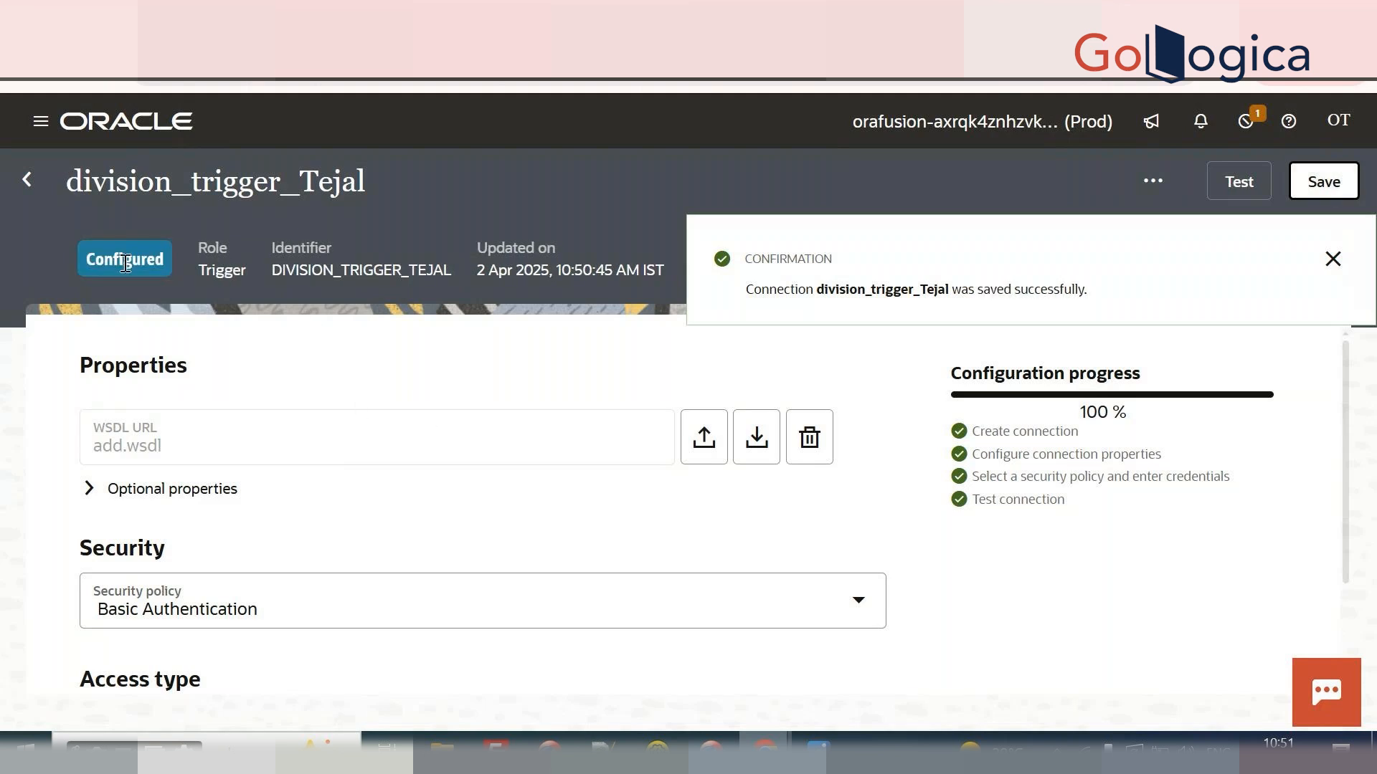
left_click(33, 195)
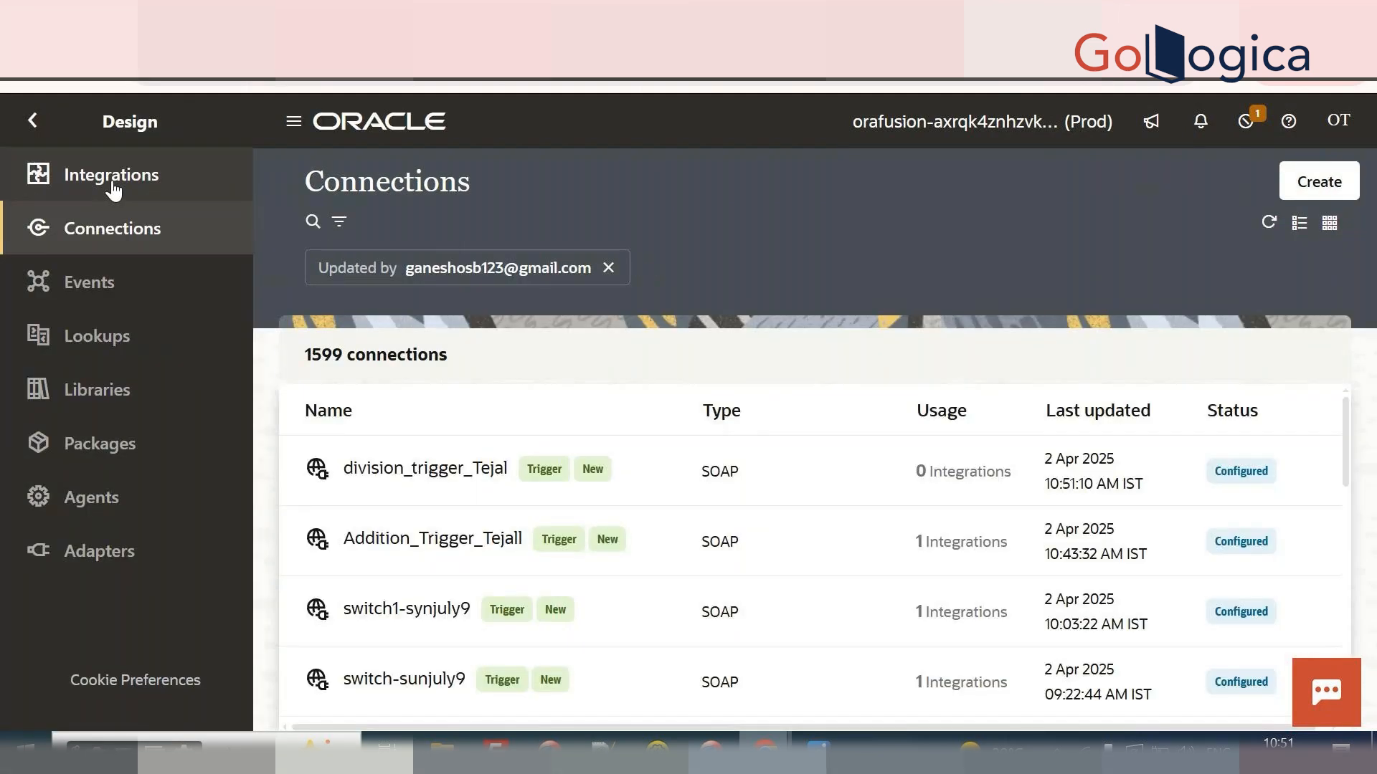
Start a new Application integration and name it "Div_" followed by the developer's first name.
left_click(112, 179)
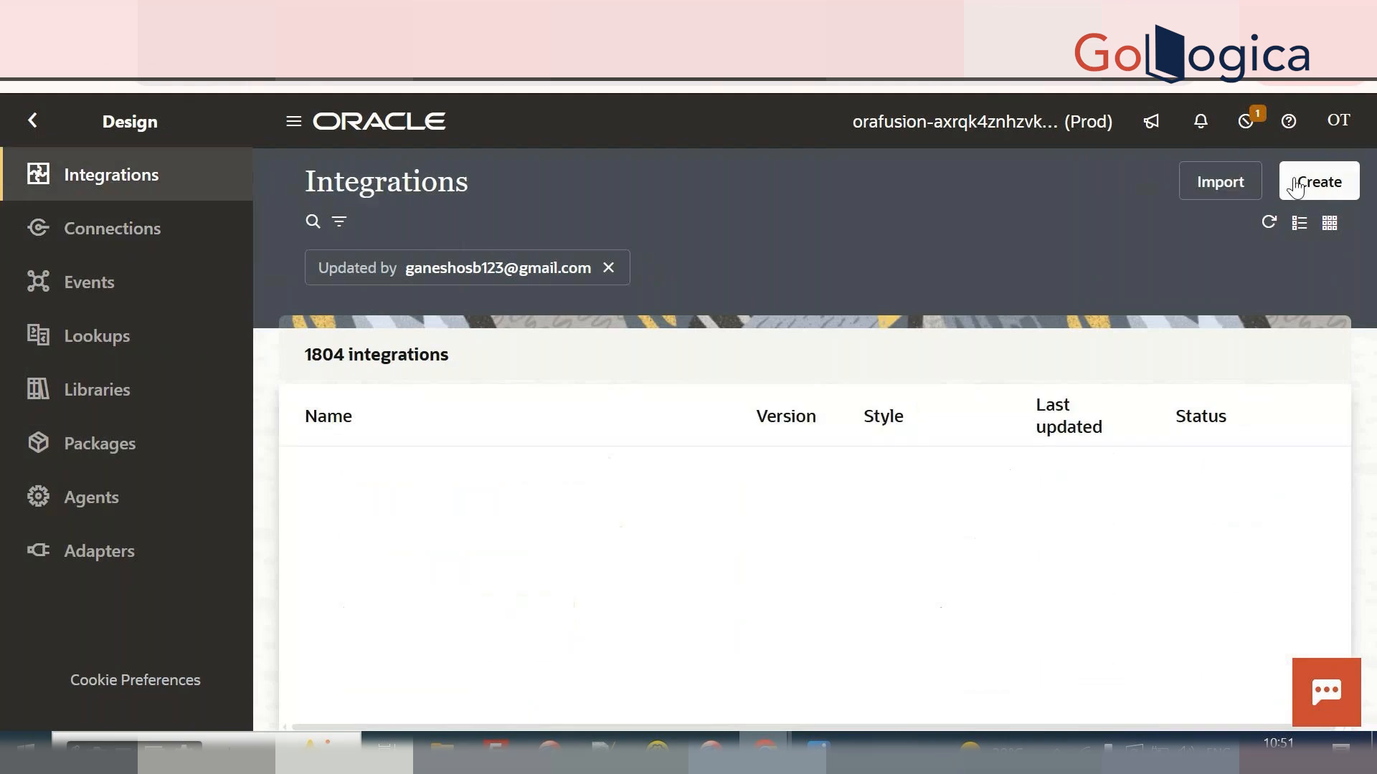
left_click(1313, 185)
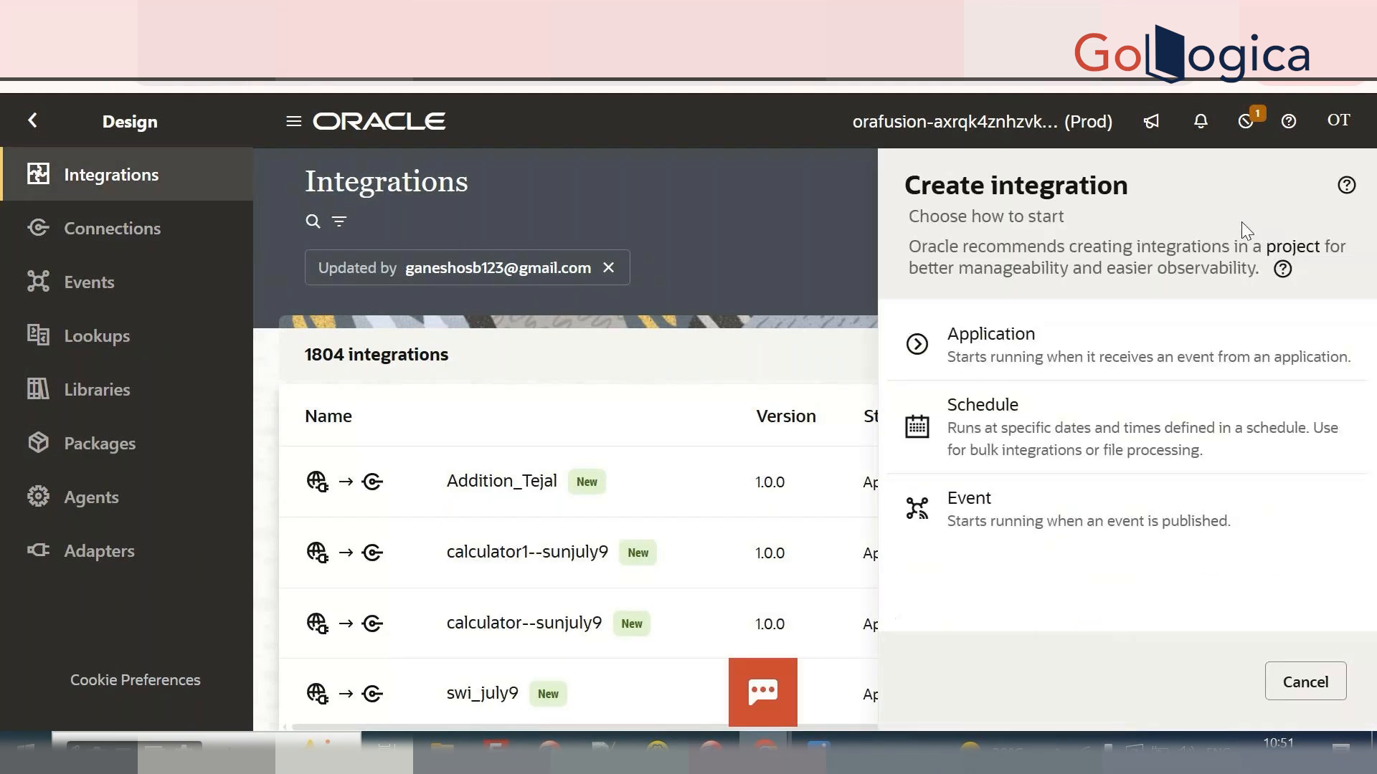
left_click(1054, 348)
left_click(1138, 348)
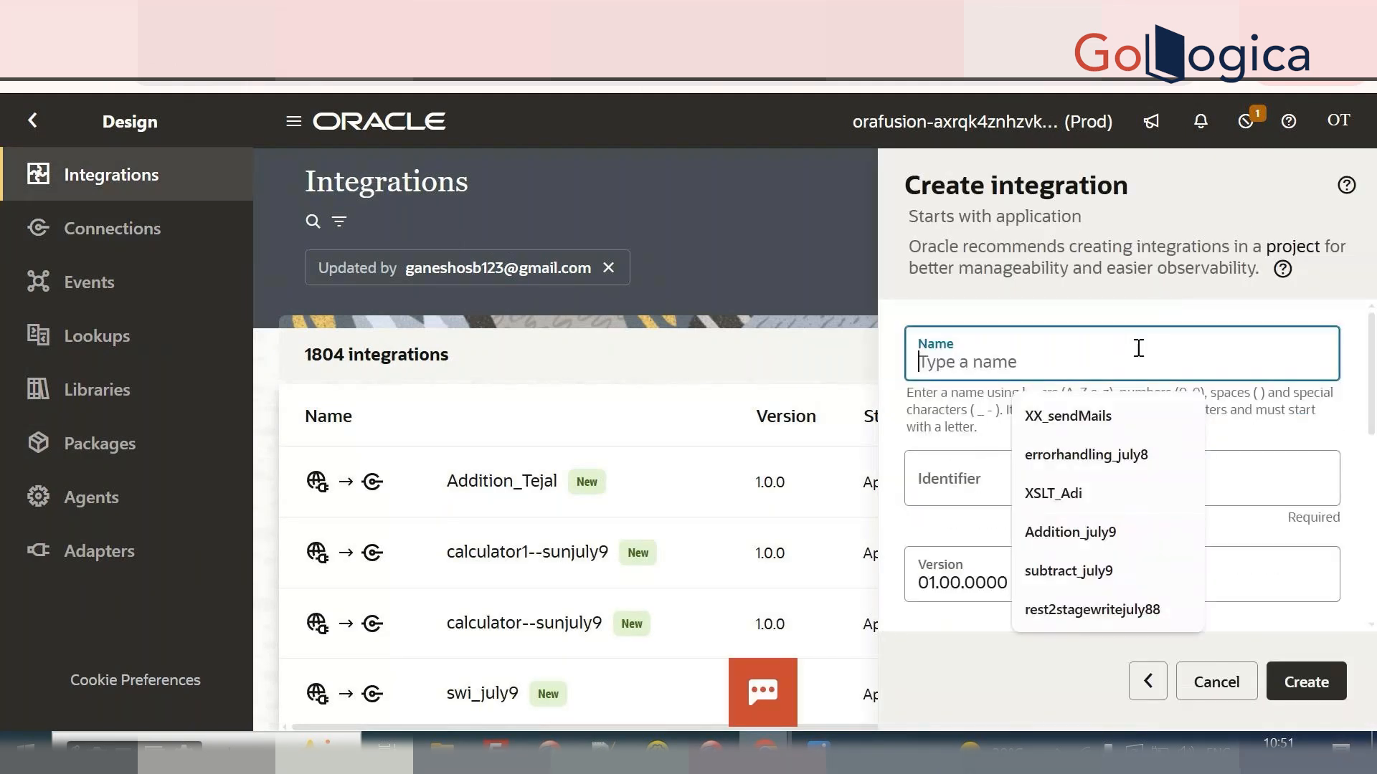
type("Div")
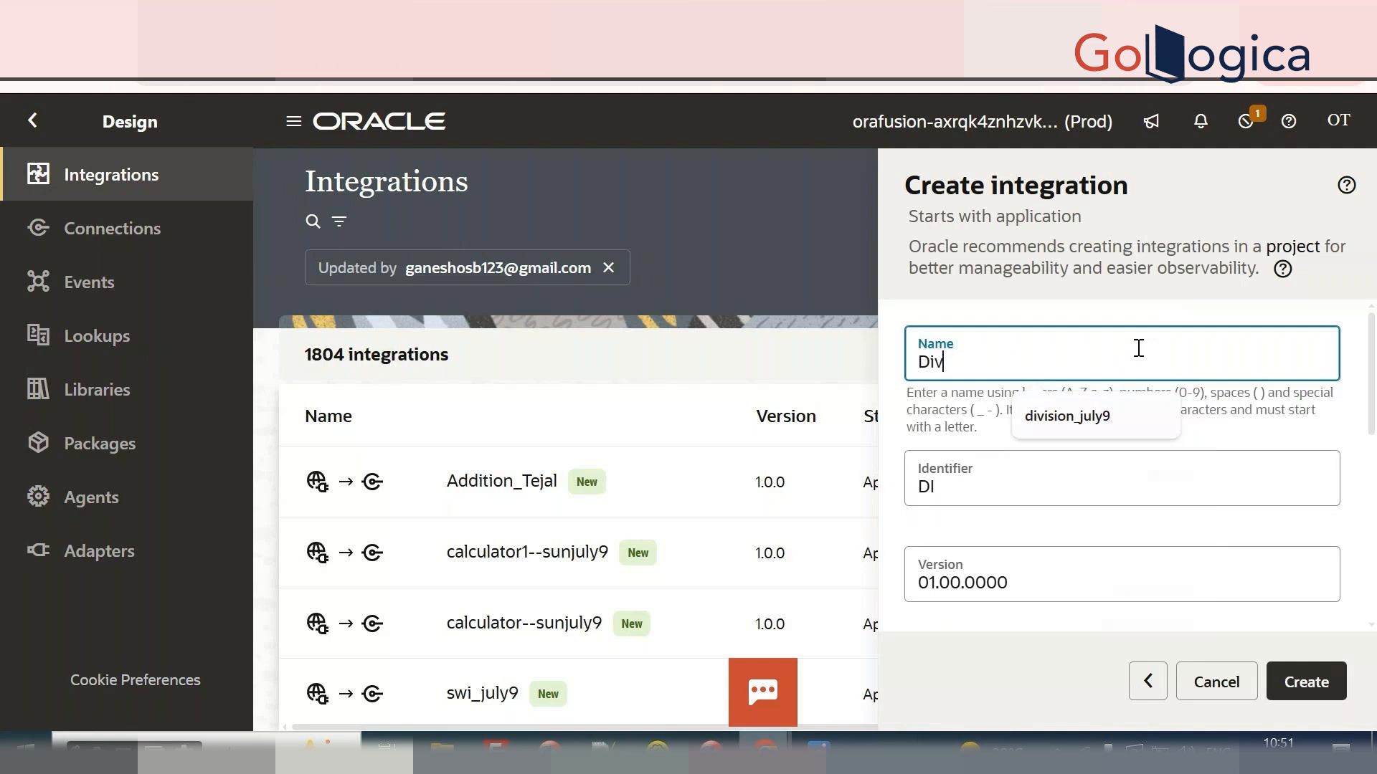
type("_Te")
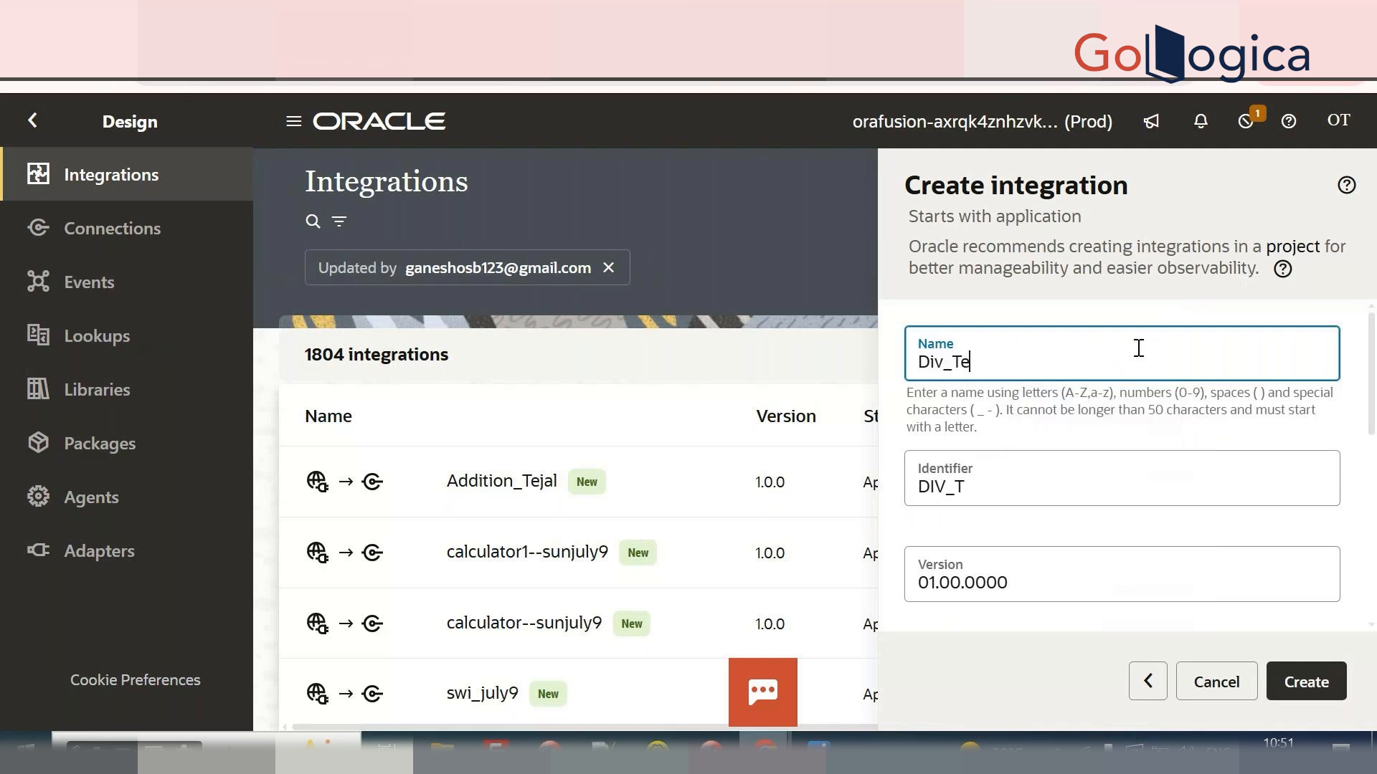
type("jal")
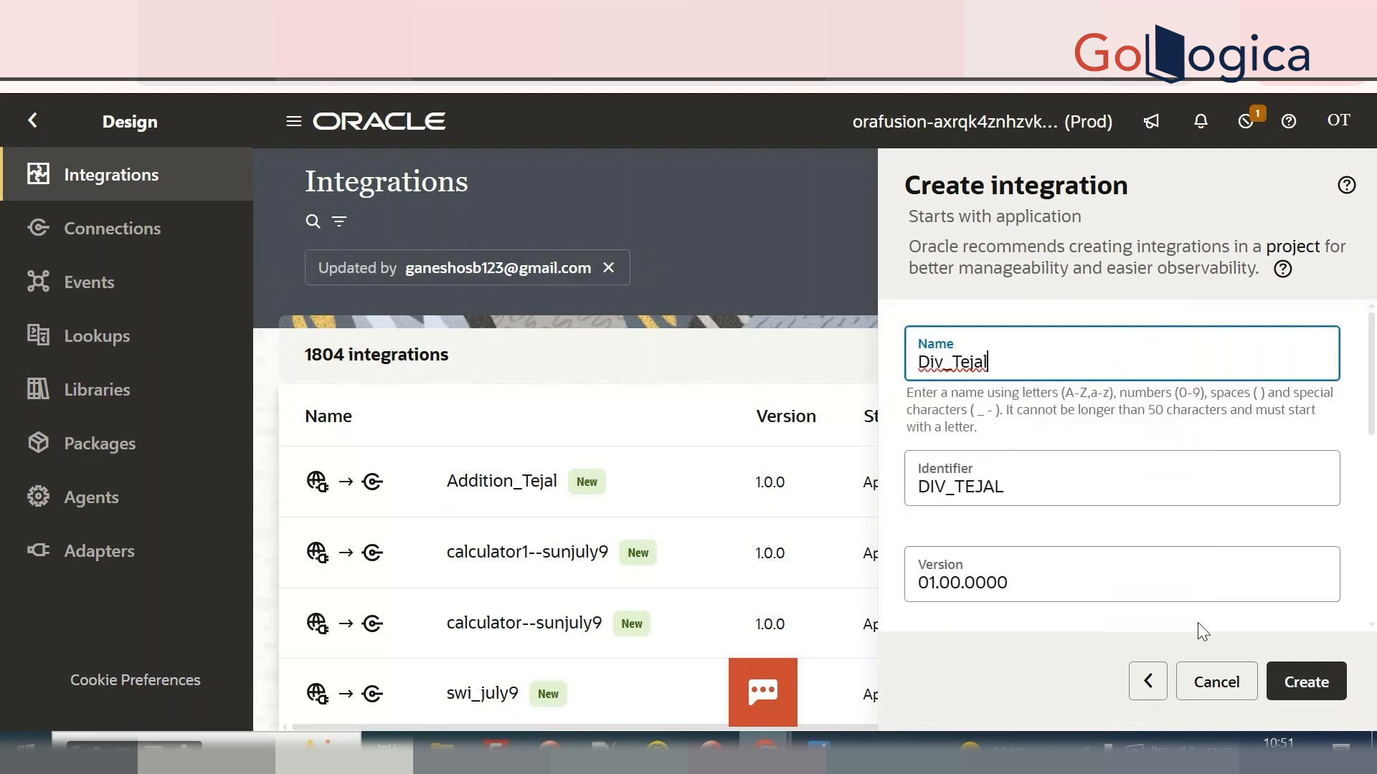
Assign the integration to the existing package named after the developer and create it.
scroll(1170, 488, "down", 5)
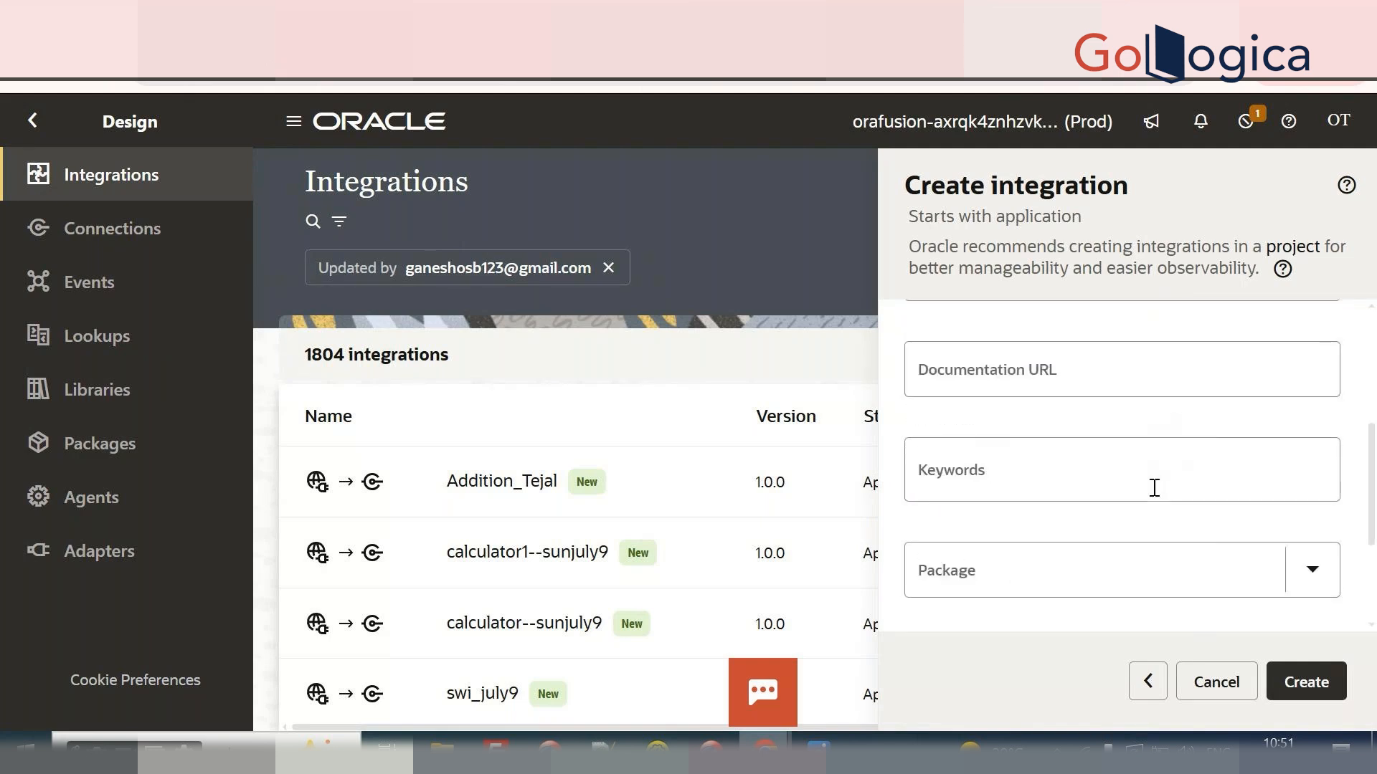
left_click(1068, 572)
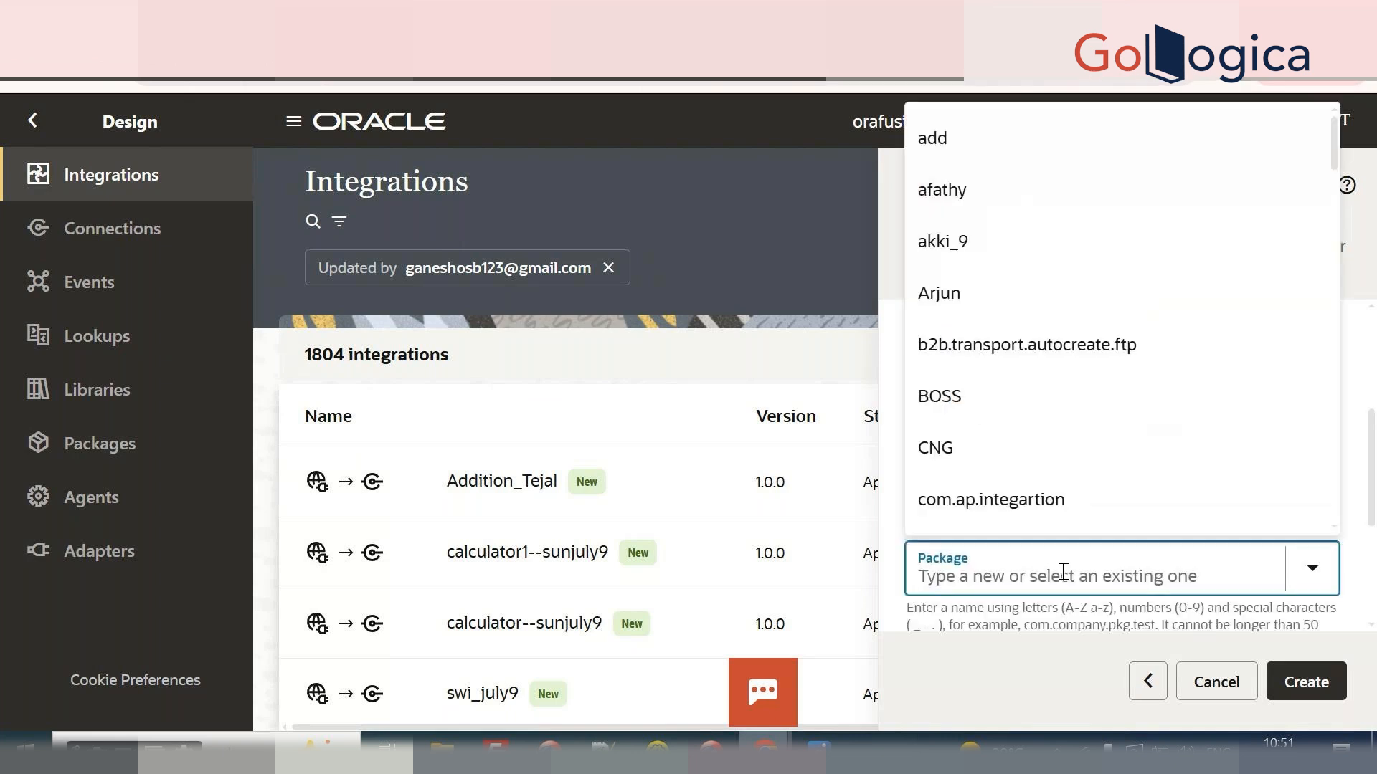
type("tejal")
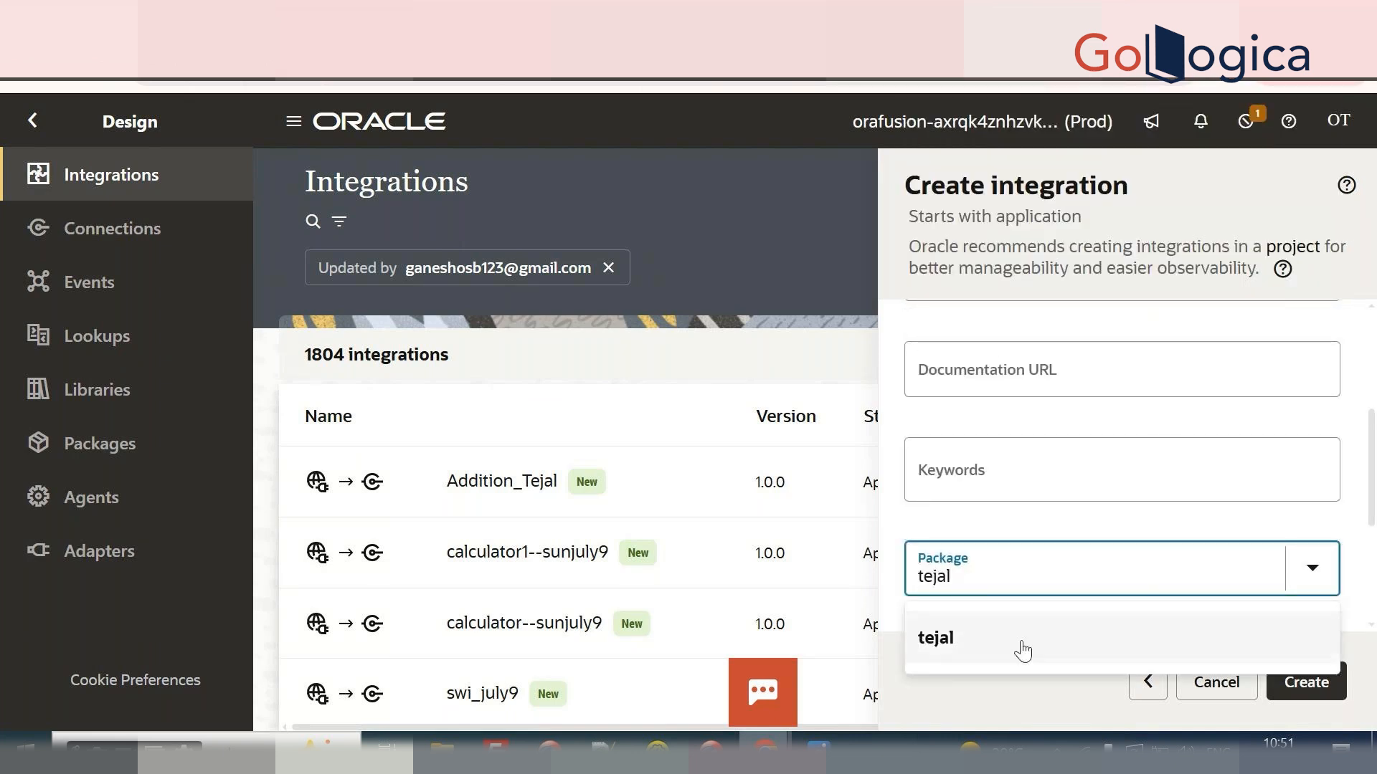
left_click(935, 647)
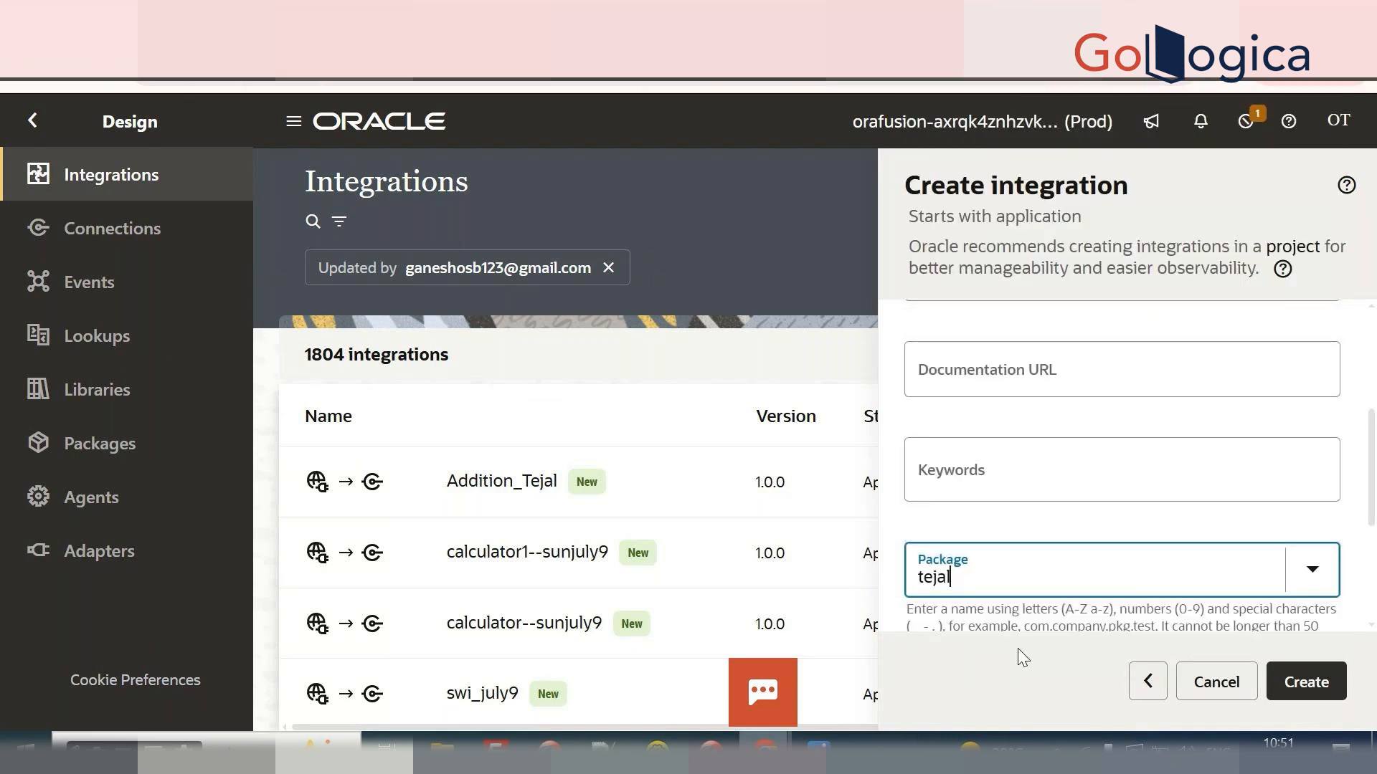
left_click(1318, 690)
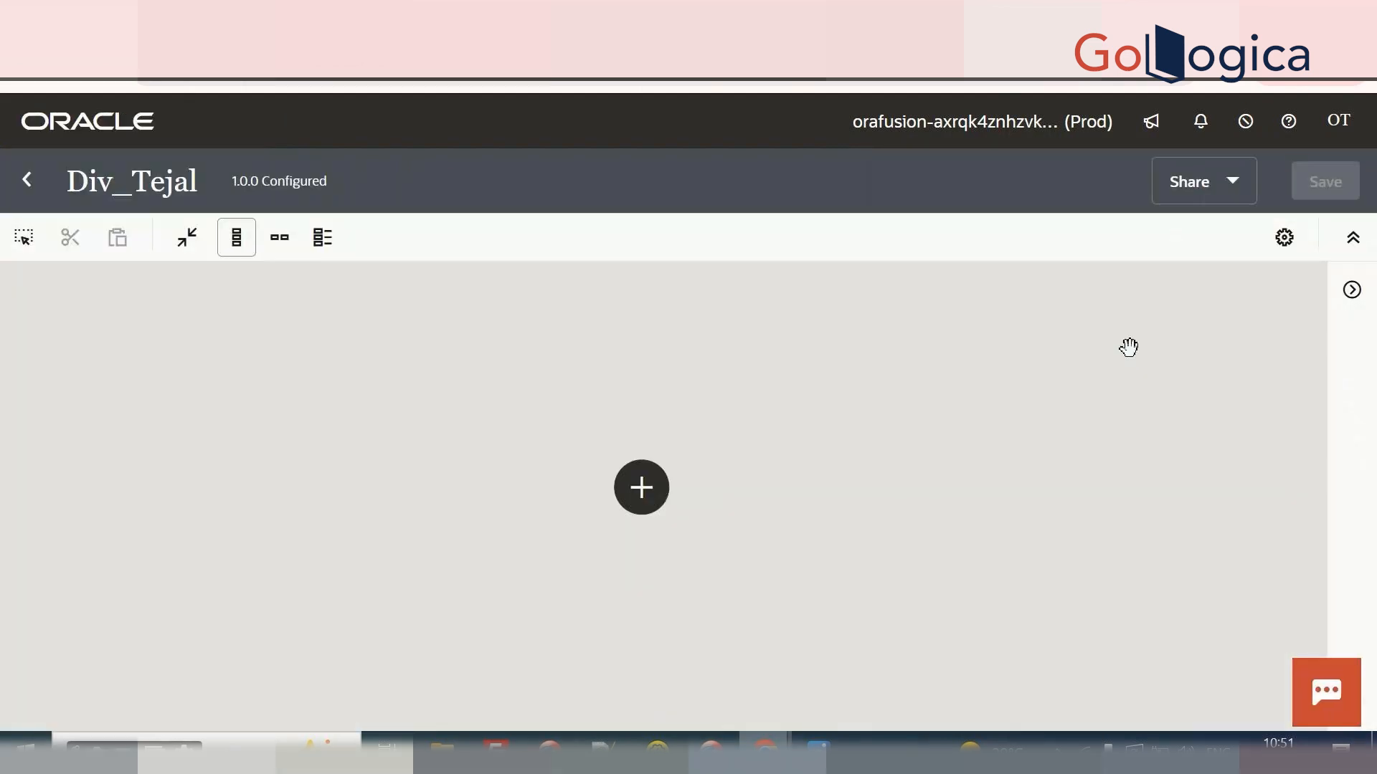
Add the new division SOAP connection as the integration's trigger and name its endpoint "division".
left_click(640, 488)
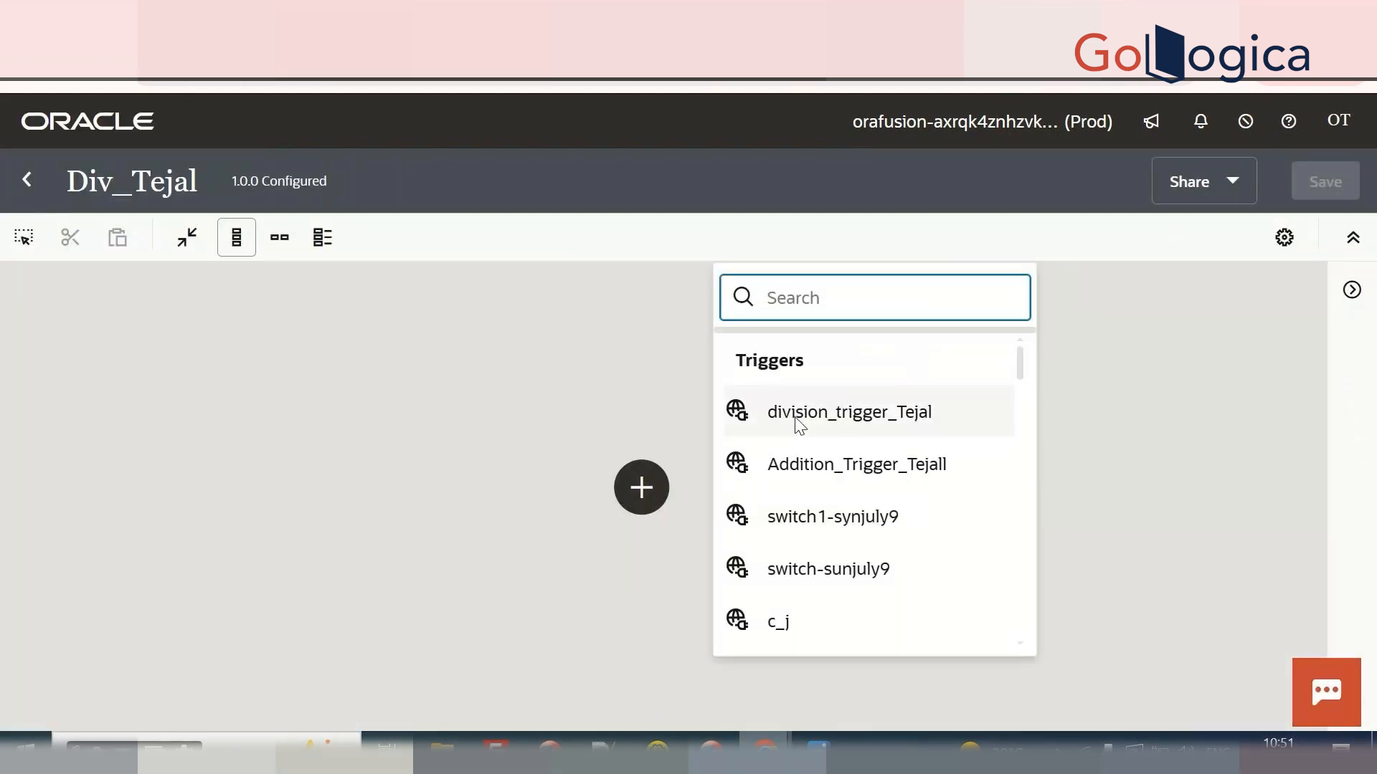
left_click(883, 425)
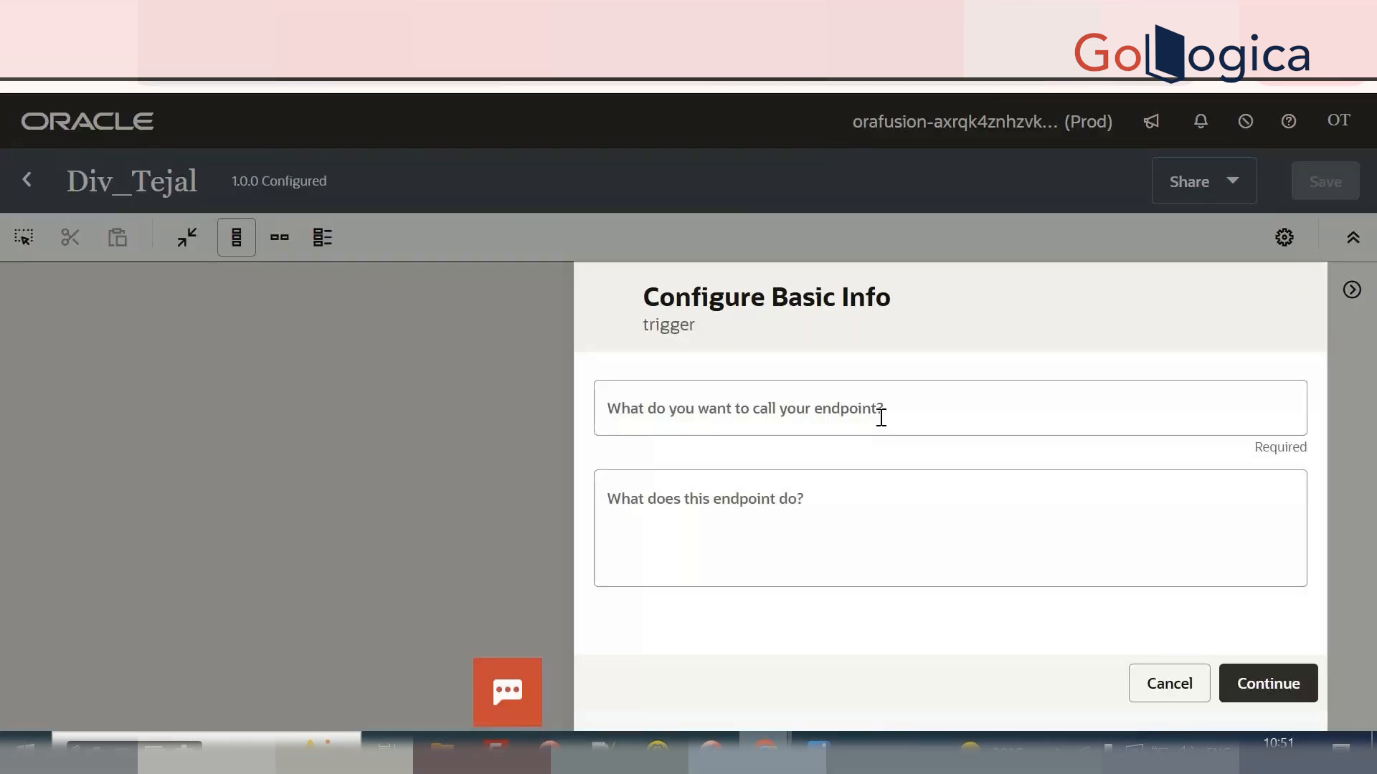
left_click(777, 415)
type("division")
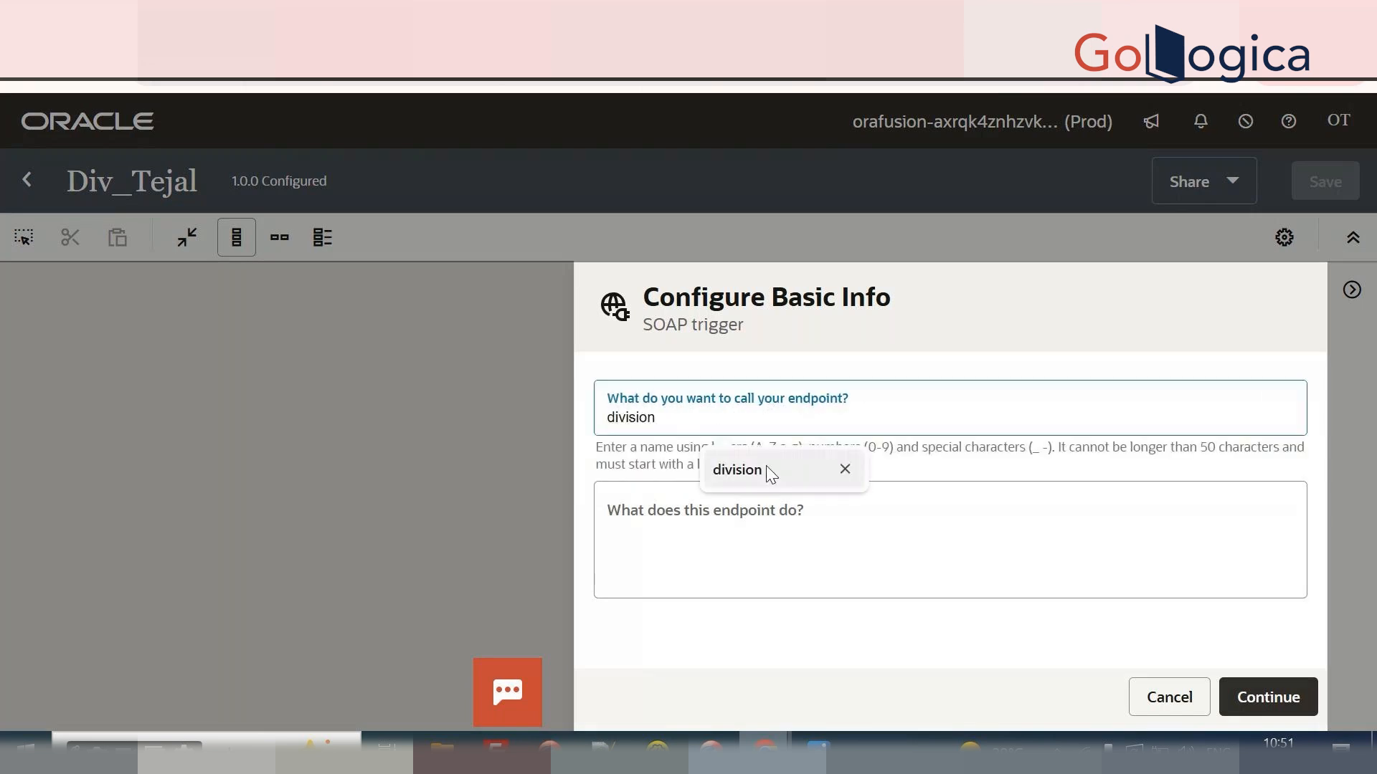
left_click(766, 466)
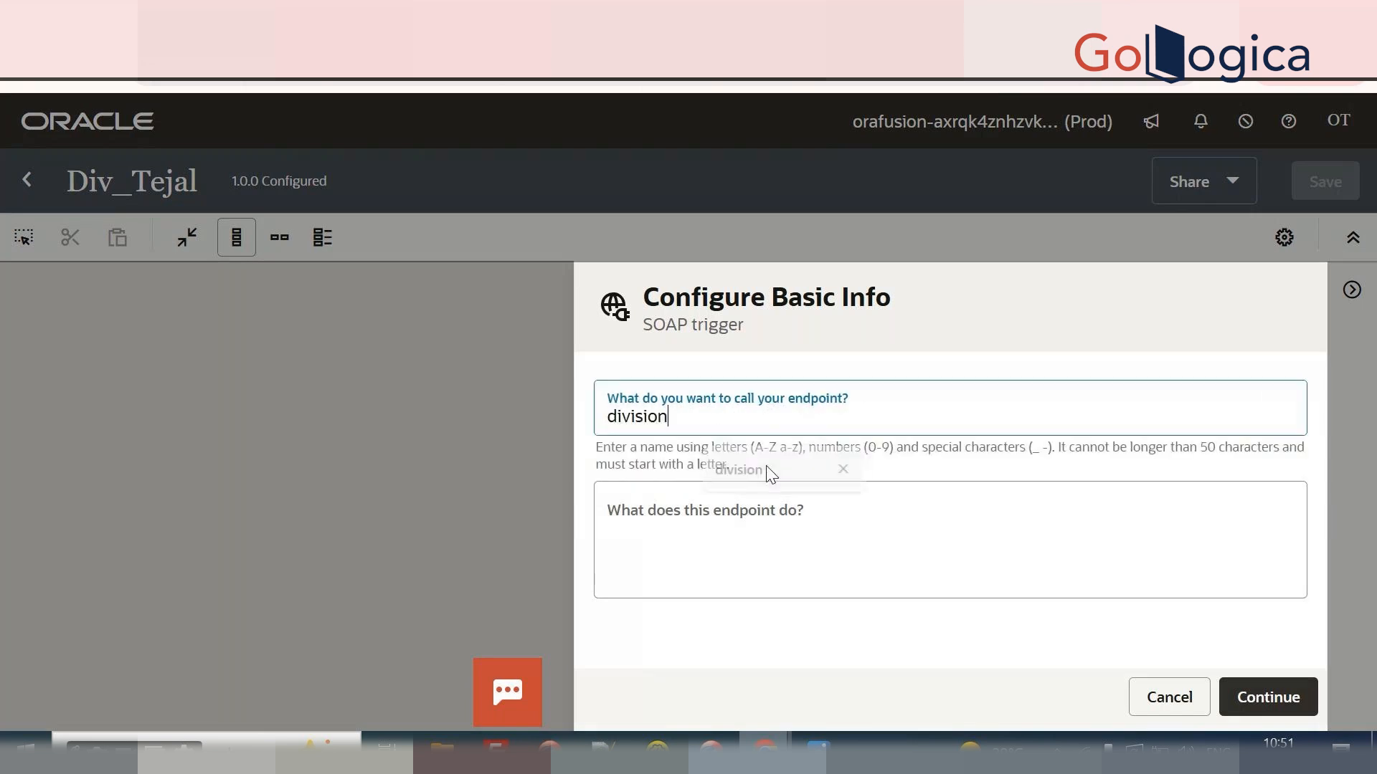
left_click(1268, 699)
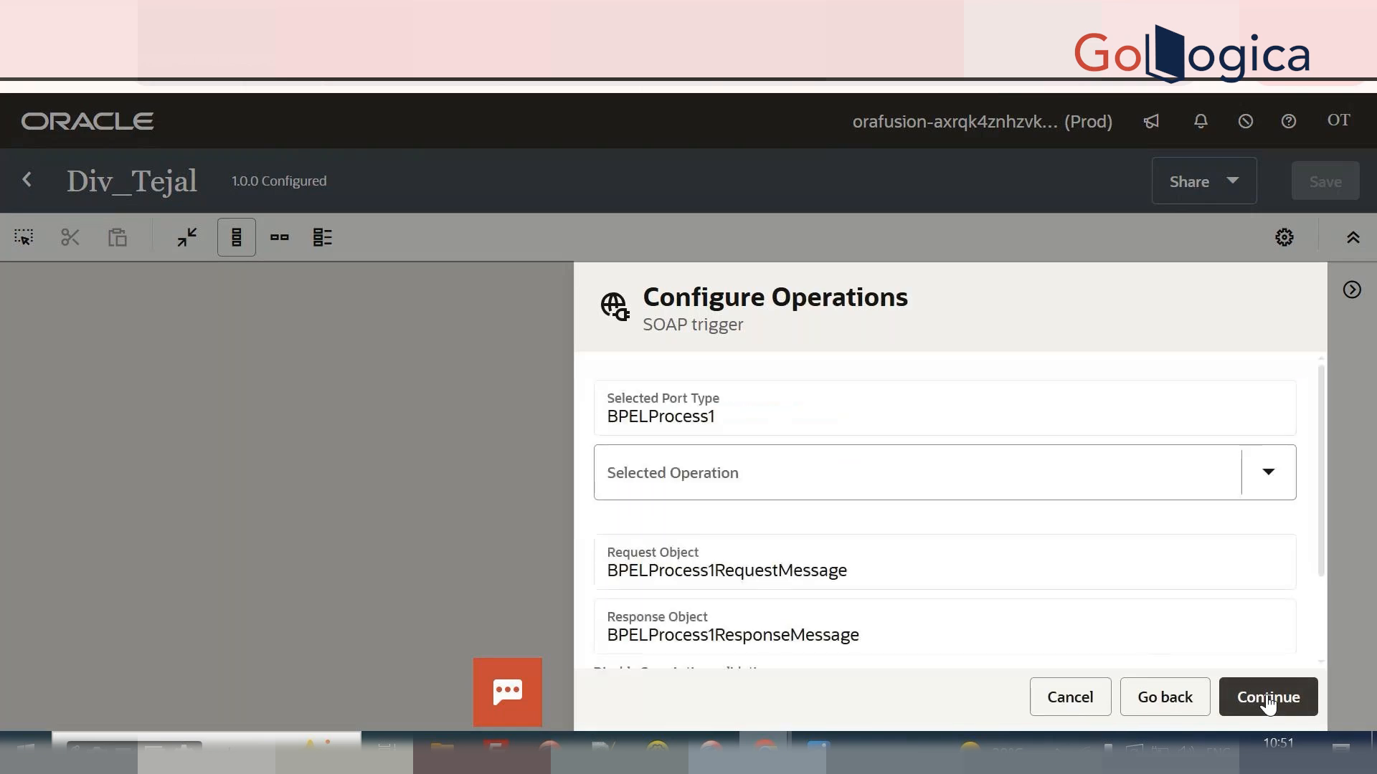
Select the "process" operation for the SOAP trigger and continue to the header configuration.
left_click(923, 473)
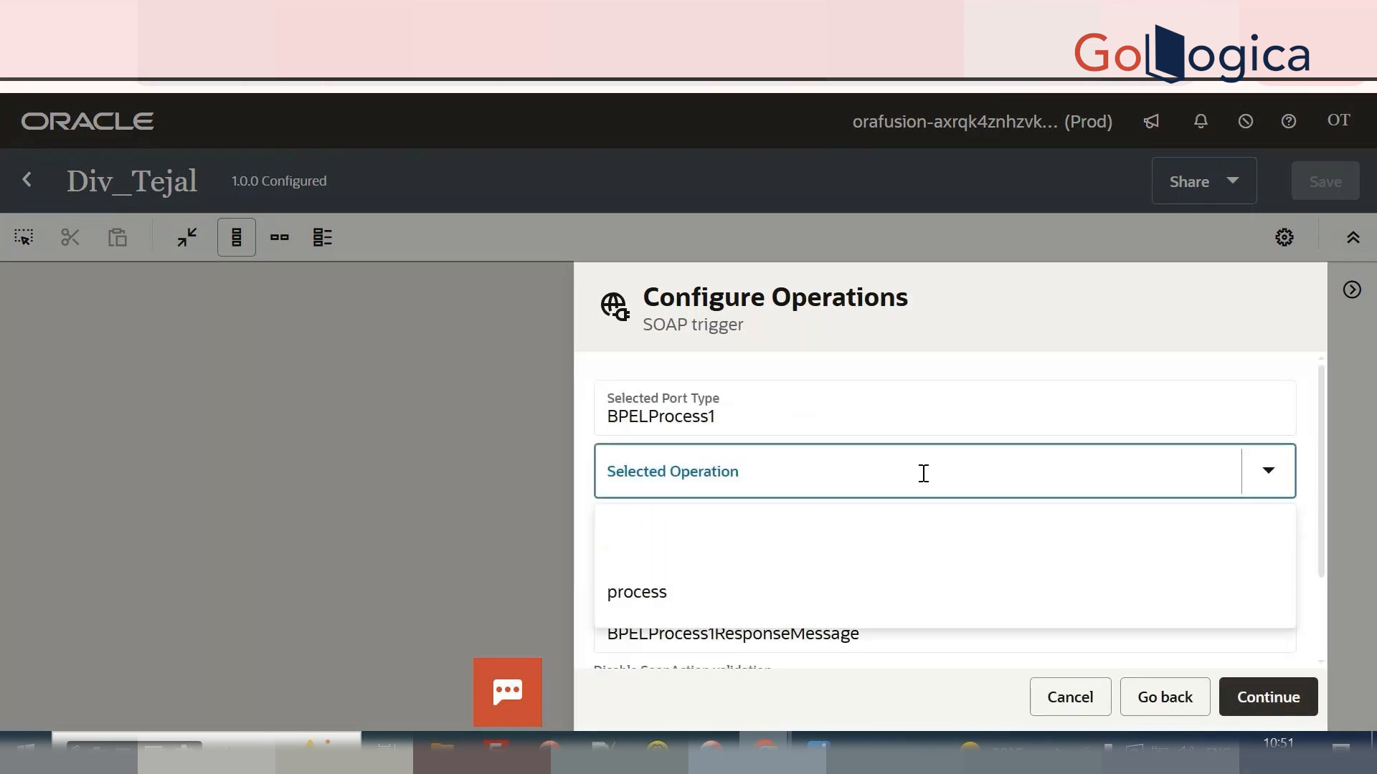
left_click(825, 592)
left_click(1254, 698)
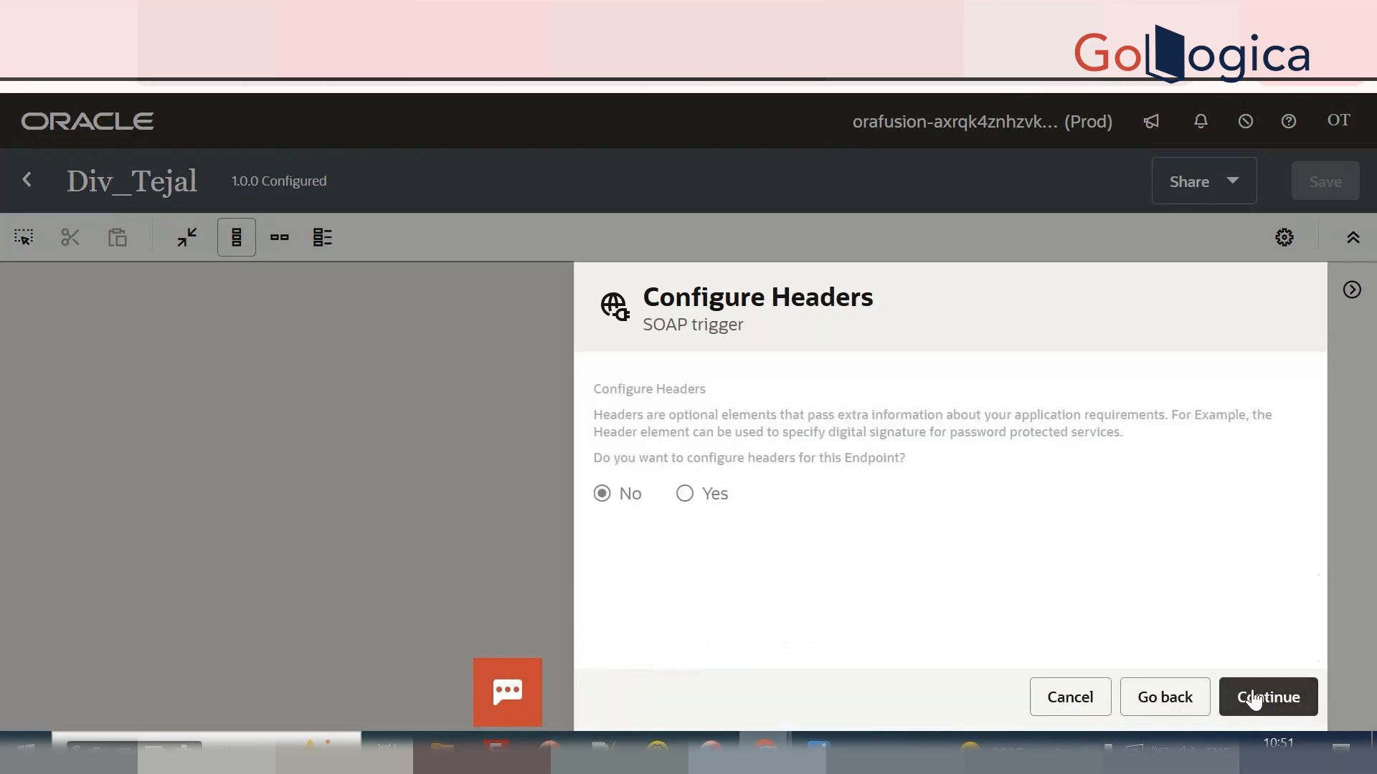
Finish the SOAP trigger configuration without headers and switch the integration canvas to the horizontal layout.
left_click(1254, 698)
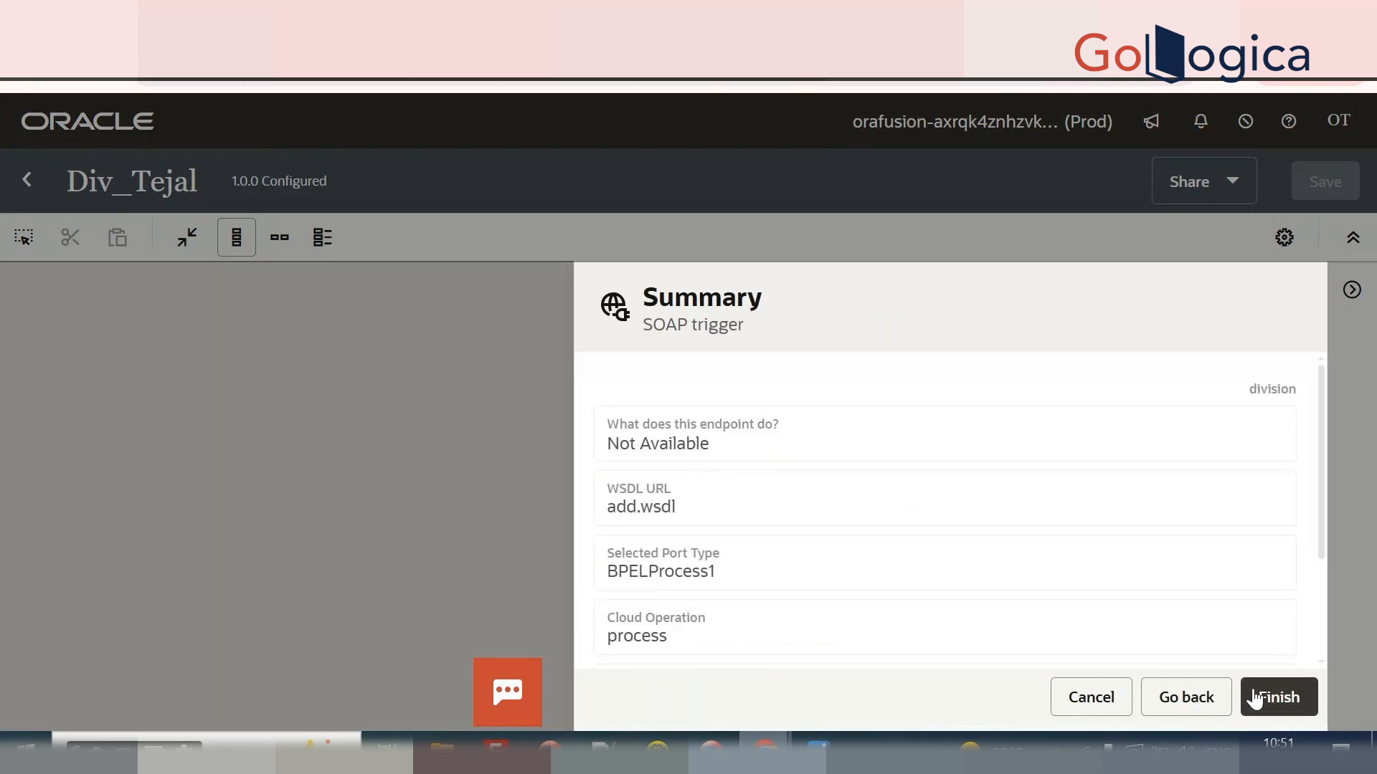
scroll(1102, 556, "down", 3)
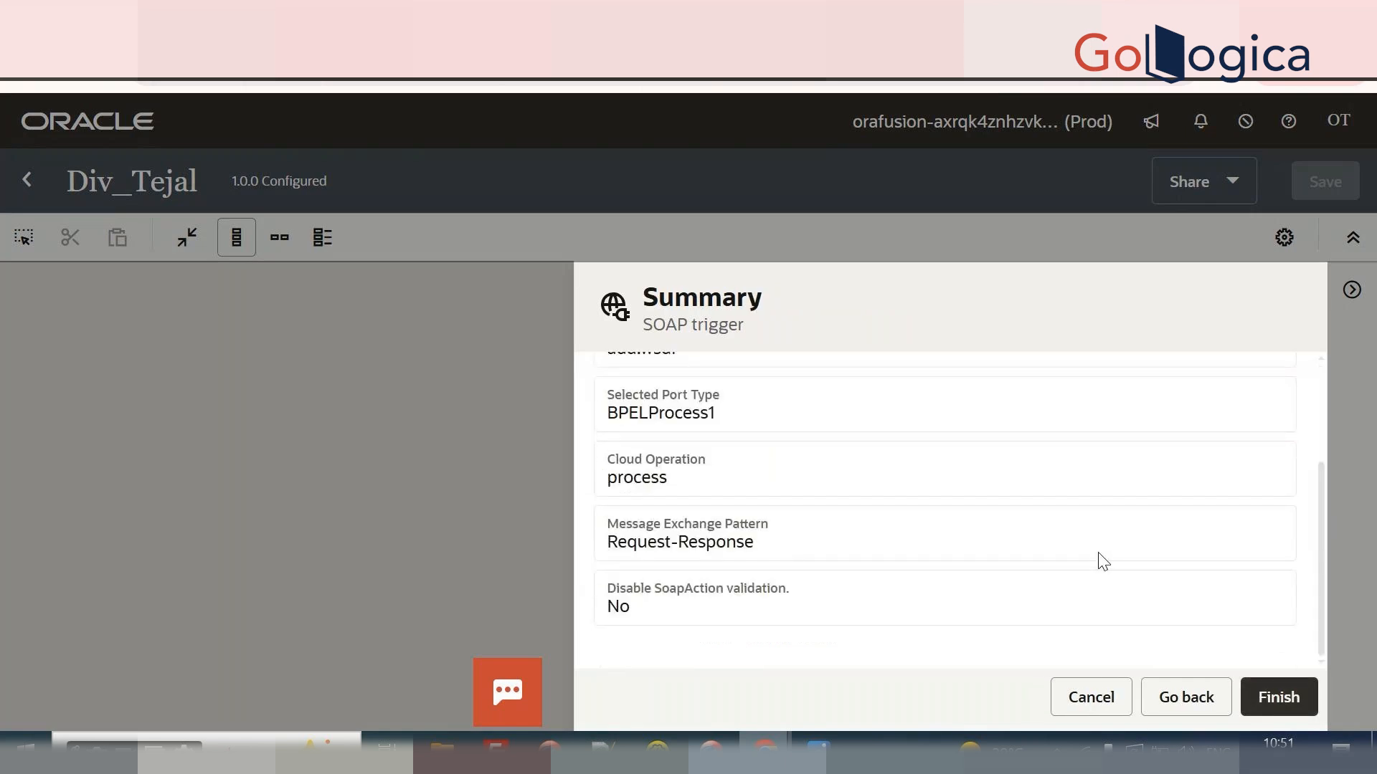
left_click(1263, 695)
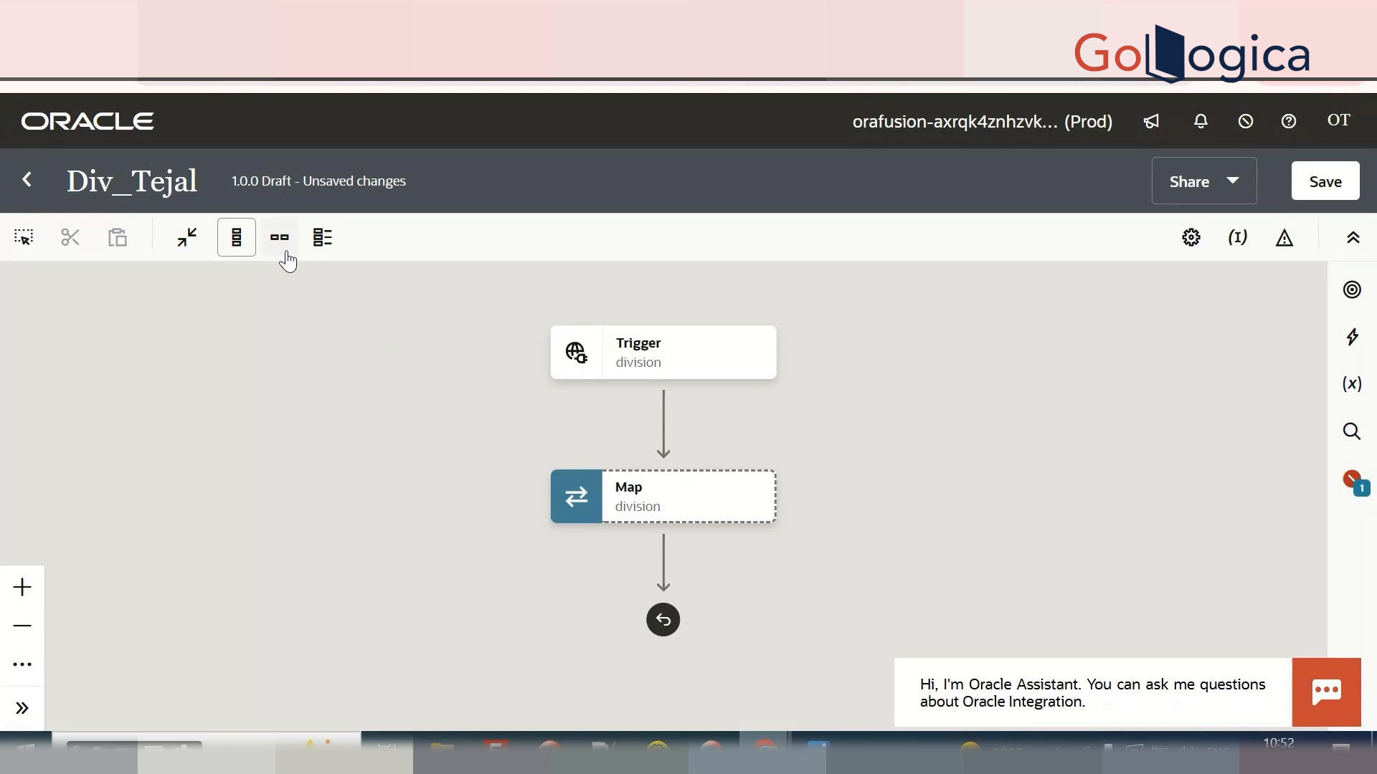
left_click(280, 241)
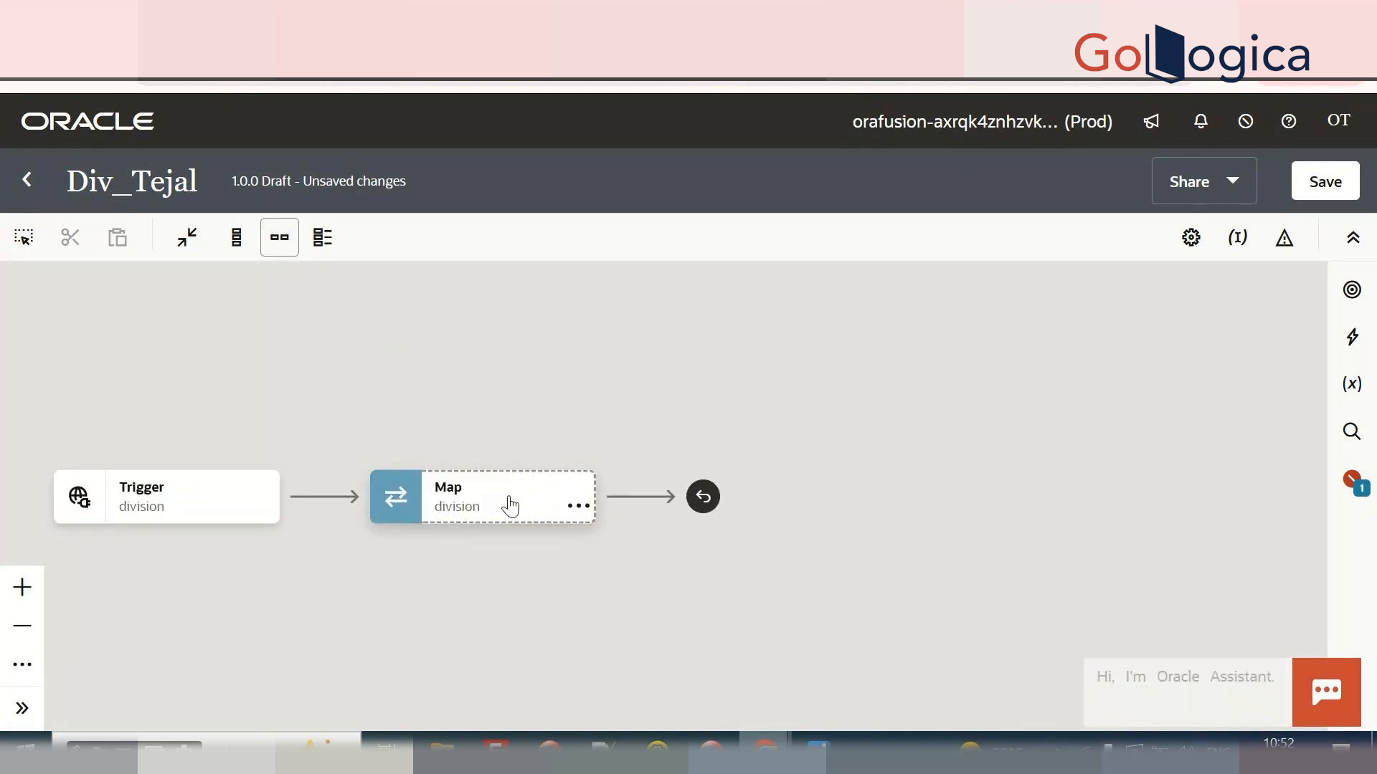
Open the division map and make the expression for response element C editable.
double_click(510, 502)
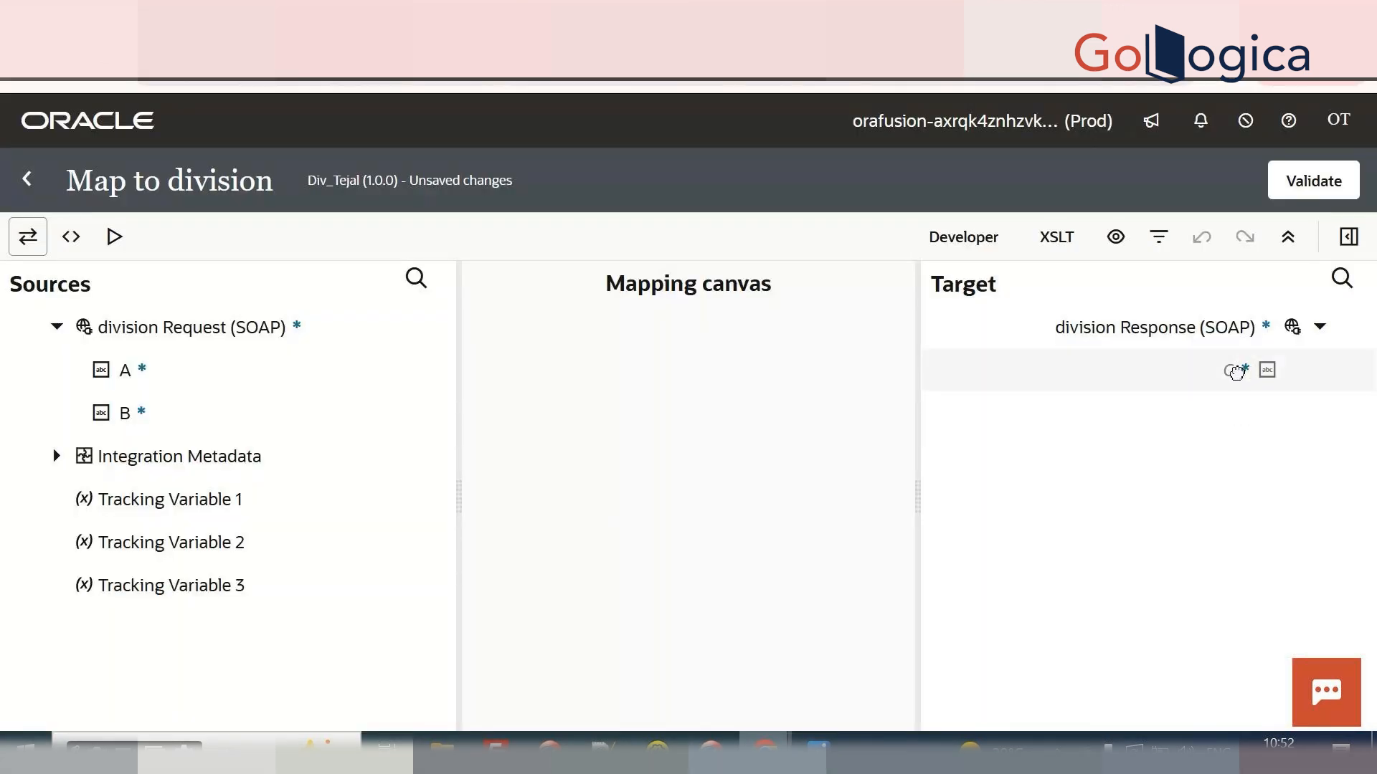
left_click(1237, 372)
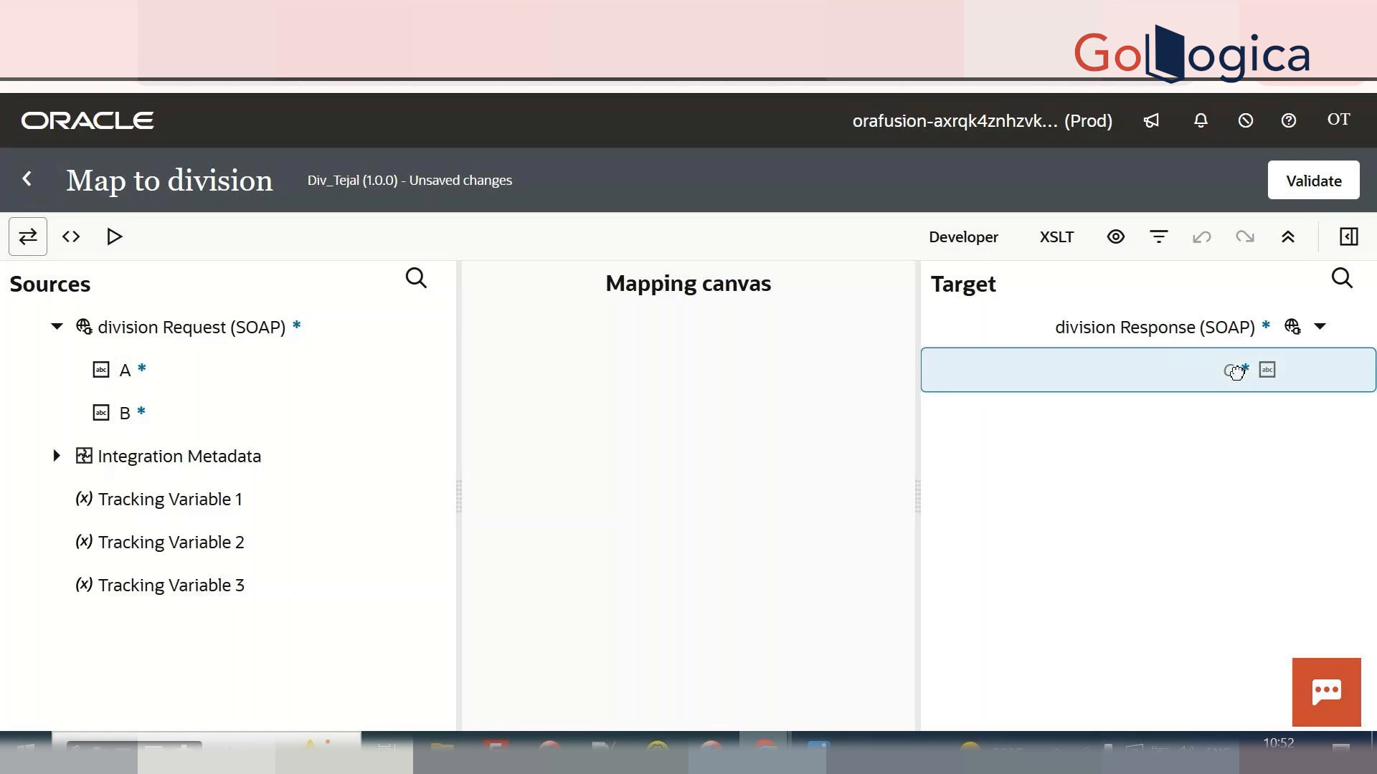
right_click(1235, 367)
left_click(1115, 493)
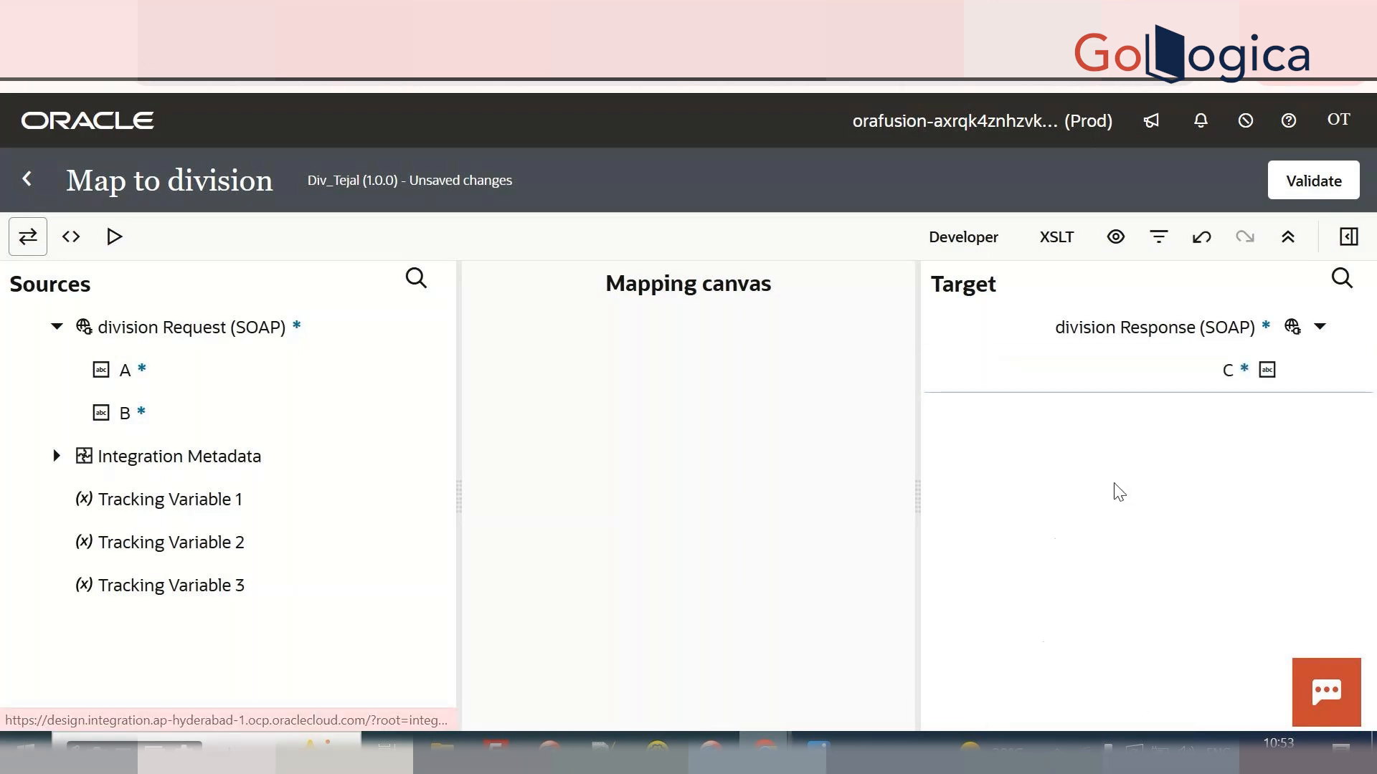
left_click(1309, 580)
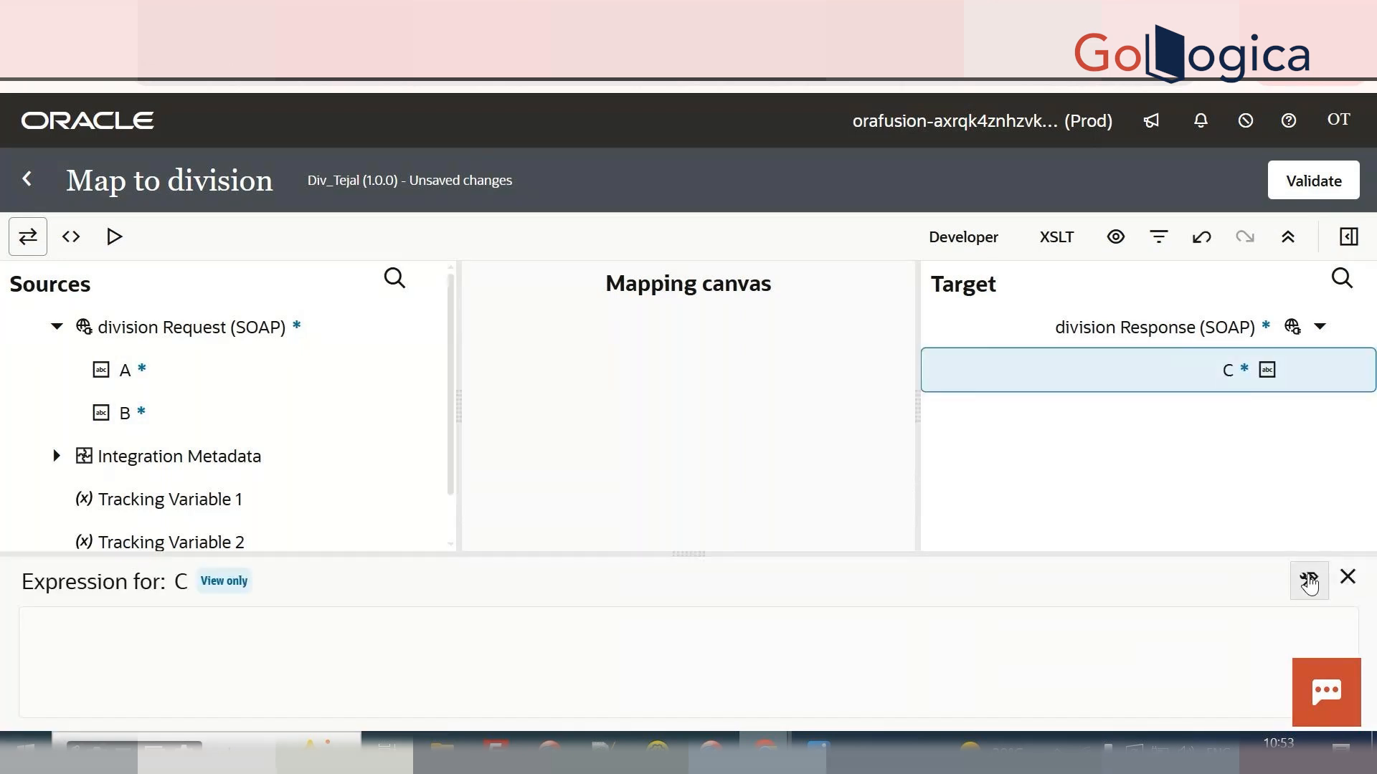
Build the expression for C as request A div request B, validate the mapping, and return to the integration.
mouse_move(136, 381)
left_mouse_down()
mouse_move(287, 657)
mouse_move(301, 654)
left_mouse_up()
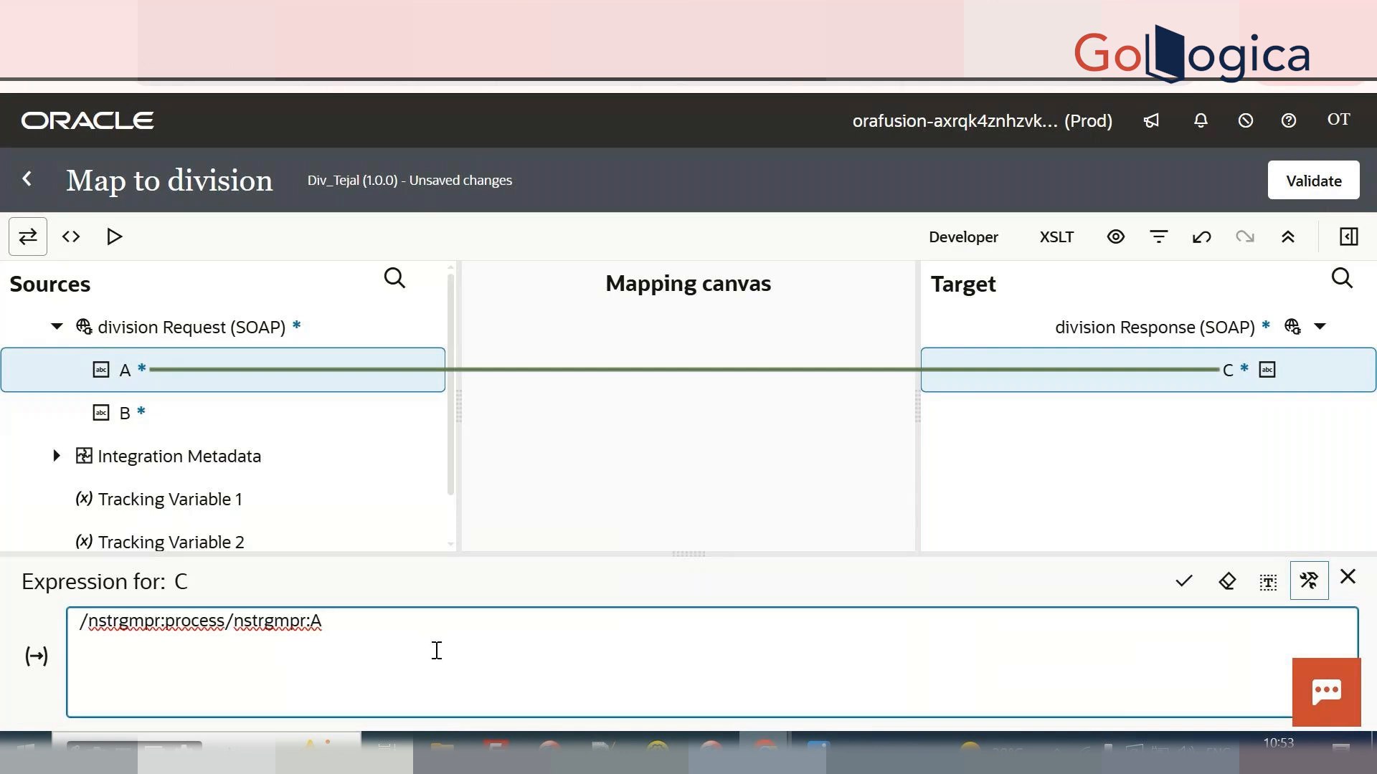
type("div")
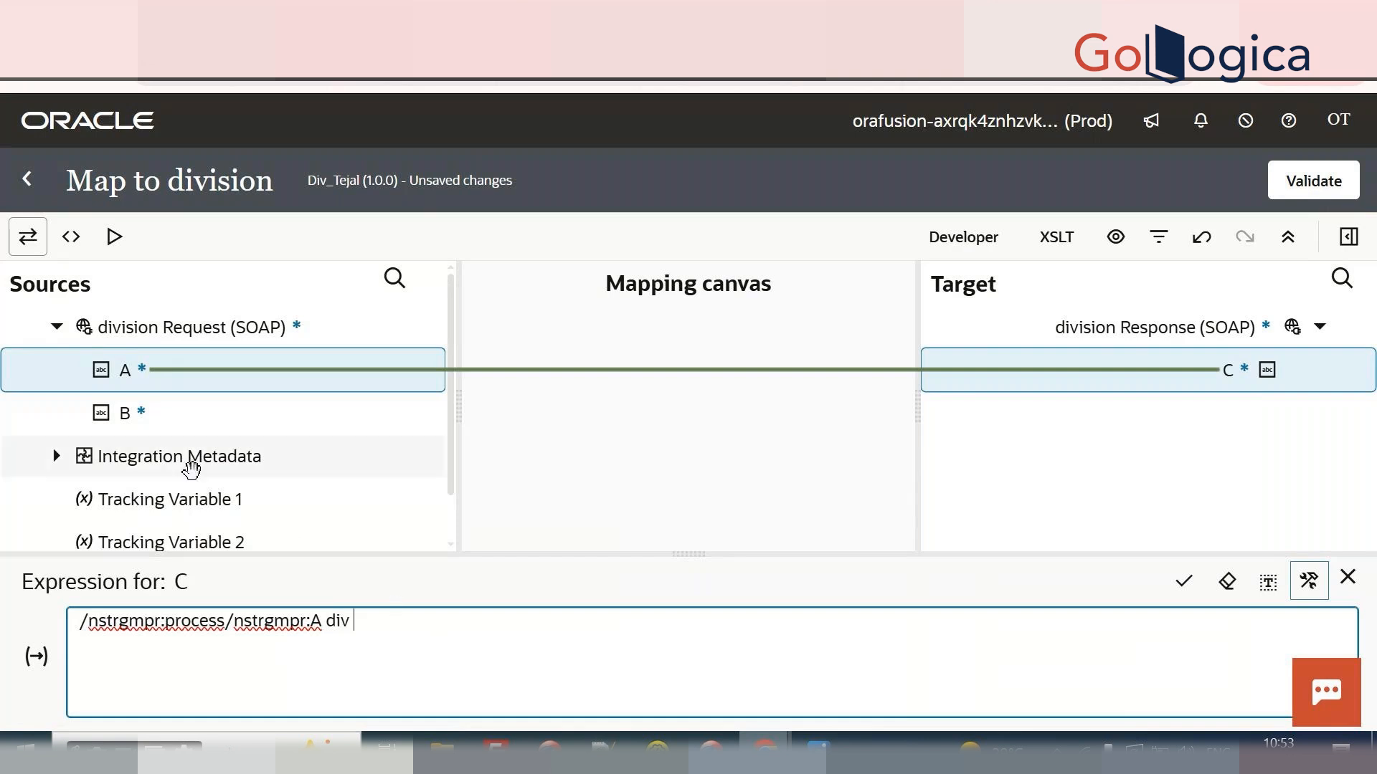
left_click_drag(109, 413, 430, 639)
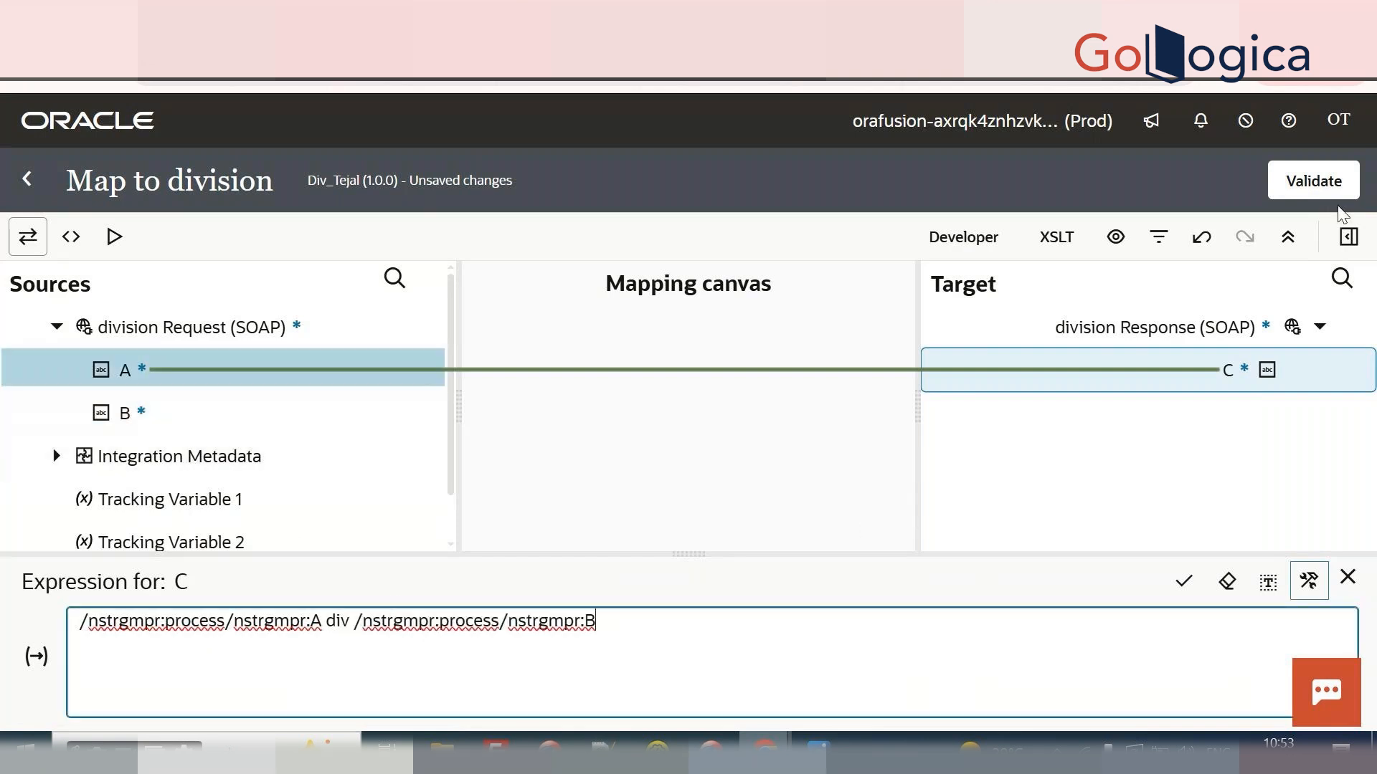
left_click(1327, 185)
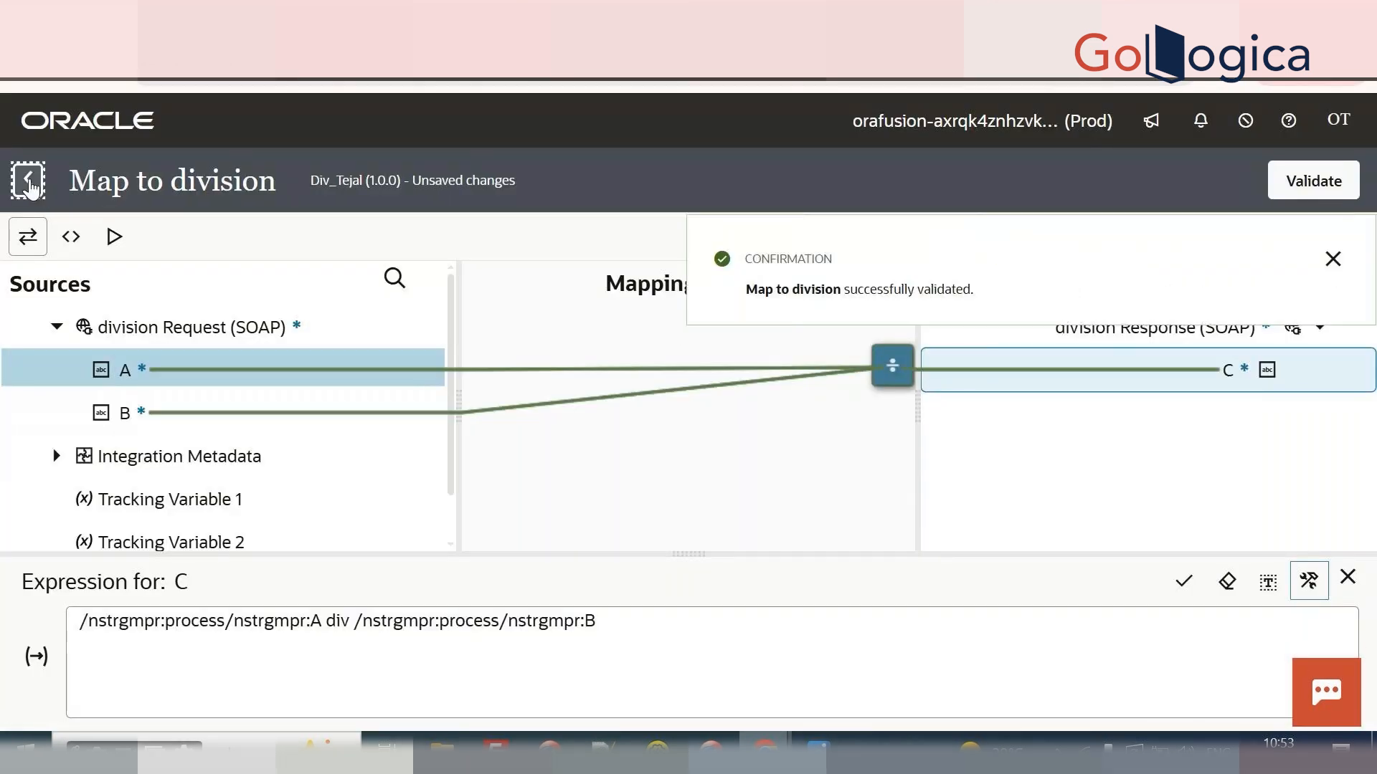
left_click(29, 187)
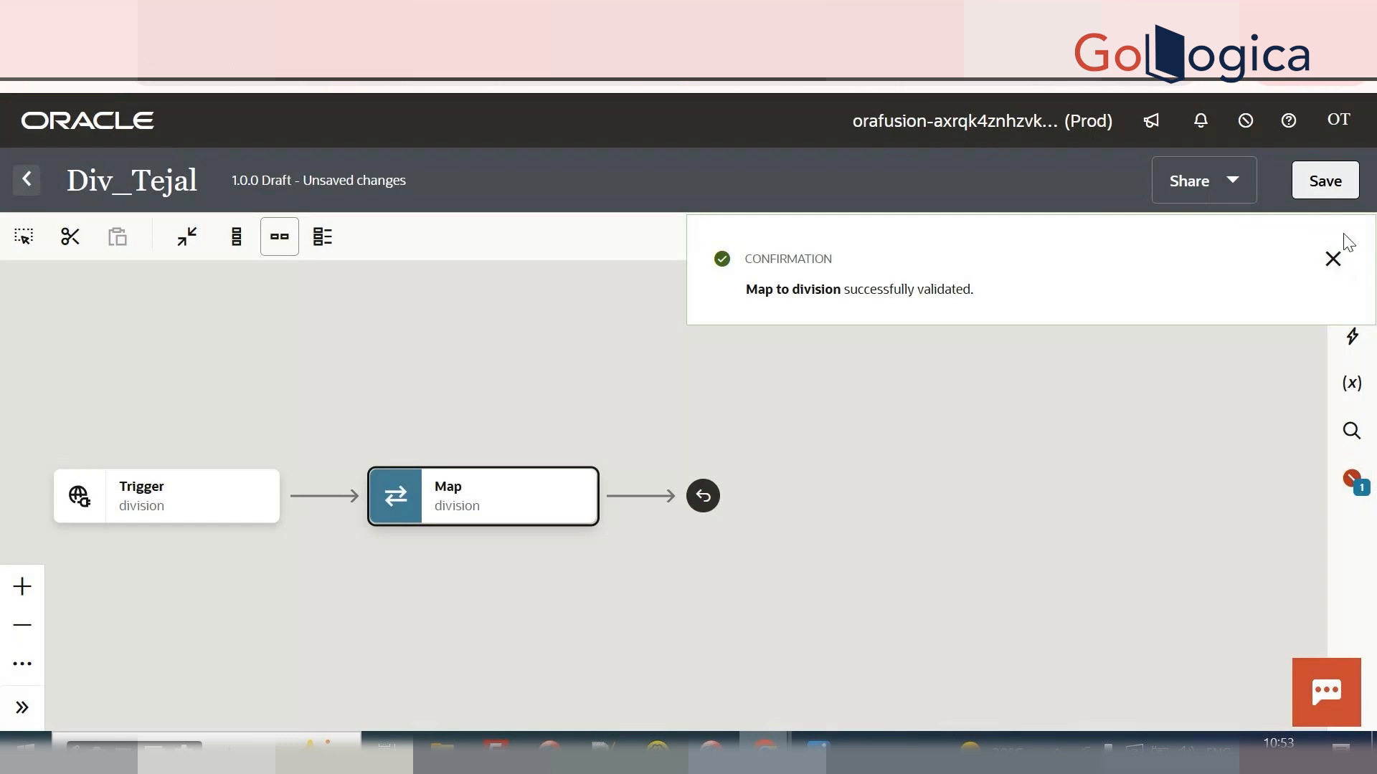
Assign A as the primary business identifier, then save the integration and return to the integrations list.
left_click(1334, 260)
left_click(1352, 481)
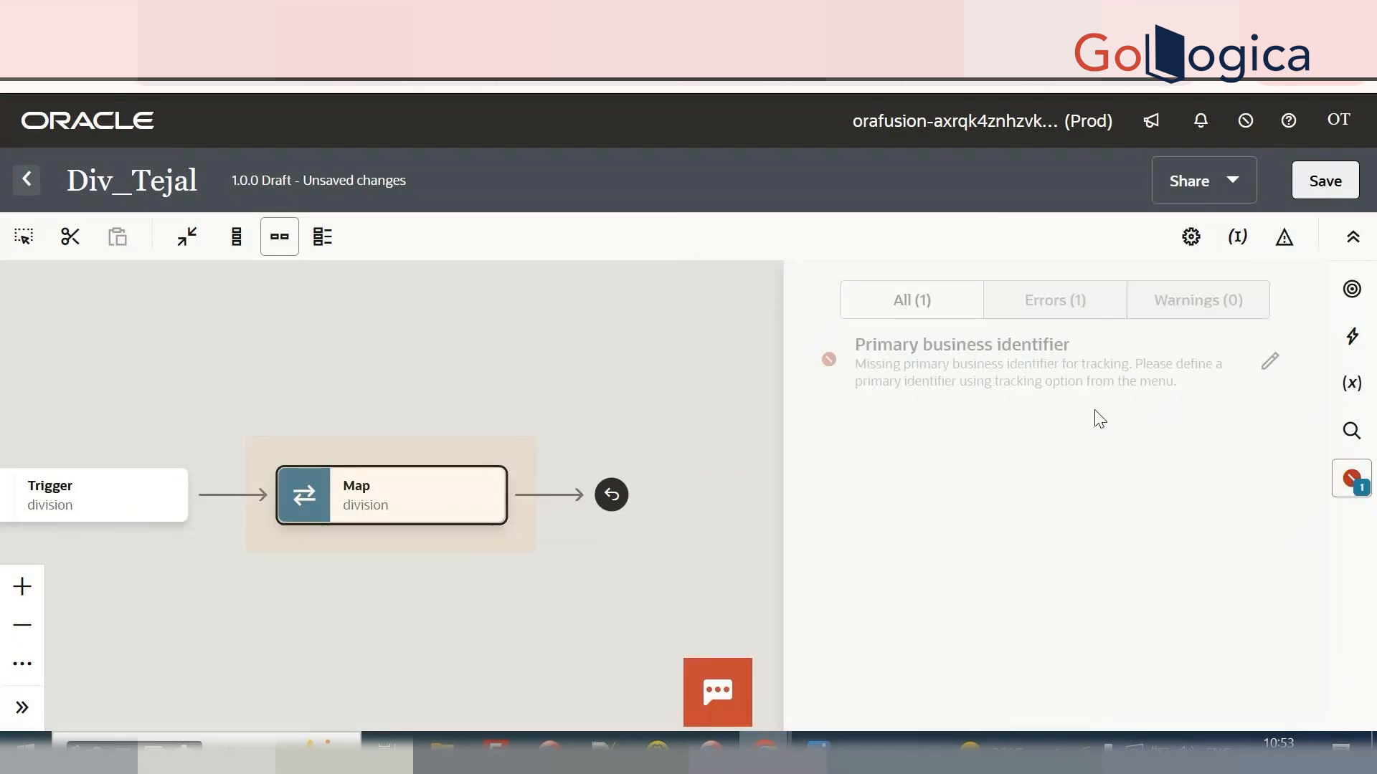
left_click(1268, 363)
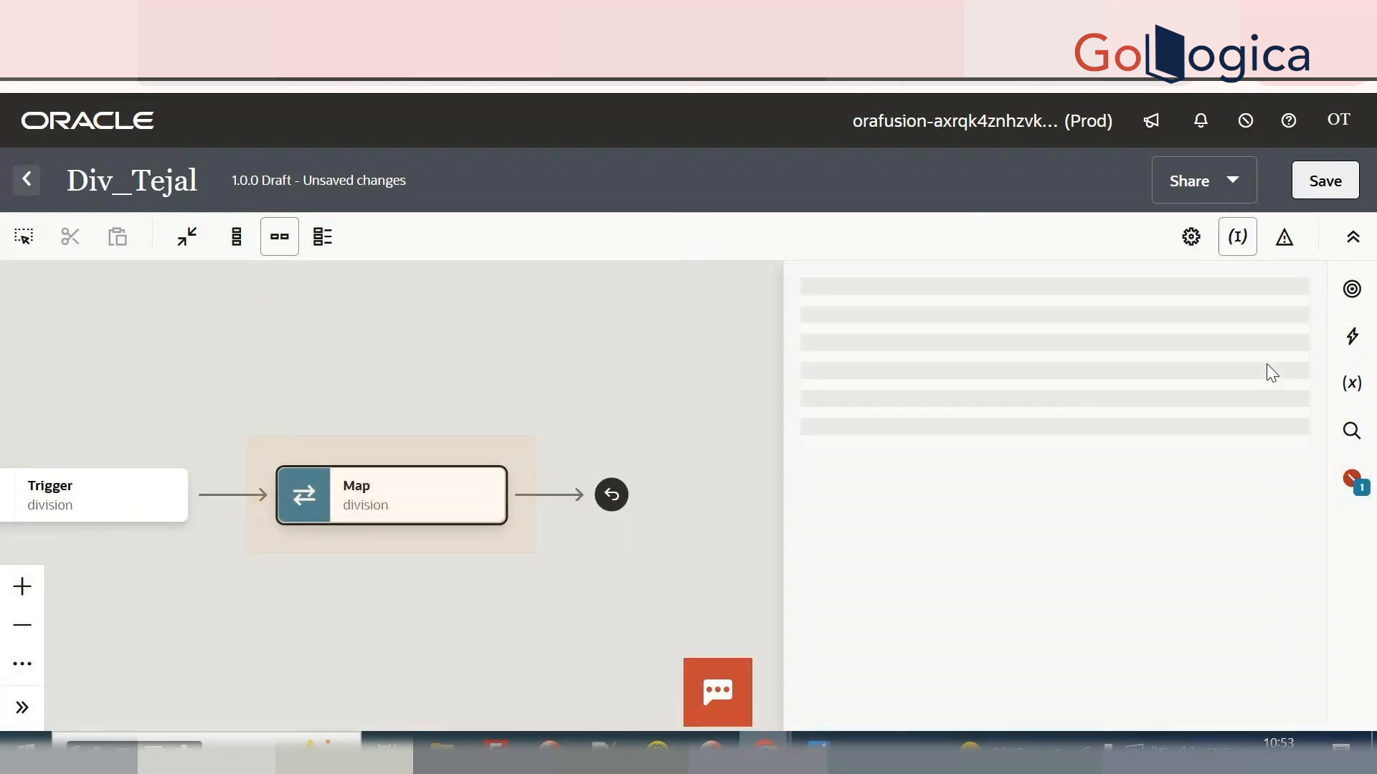
left_click_drag(463, 438, 933, 574)
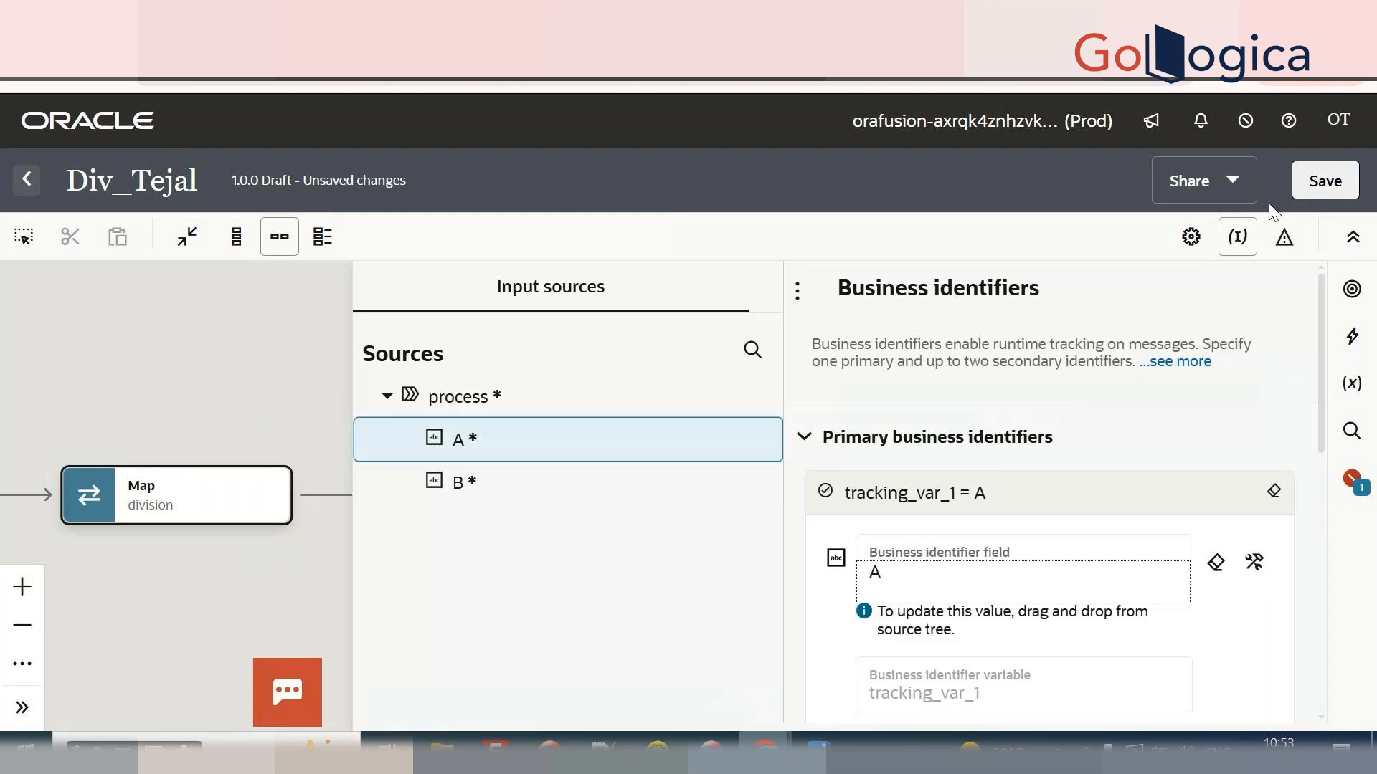
left_click(1324, 176)
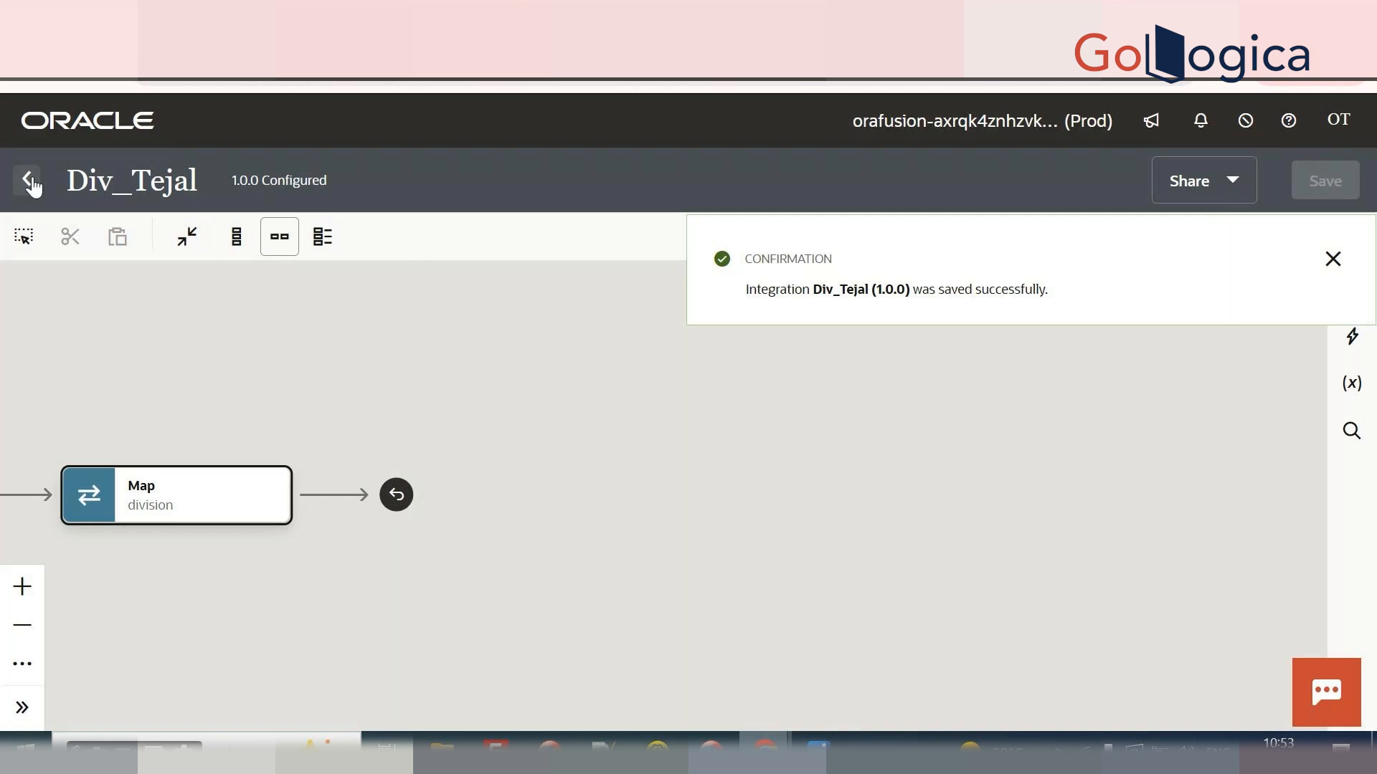
left_click(27, 181)
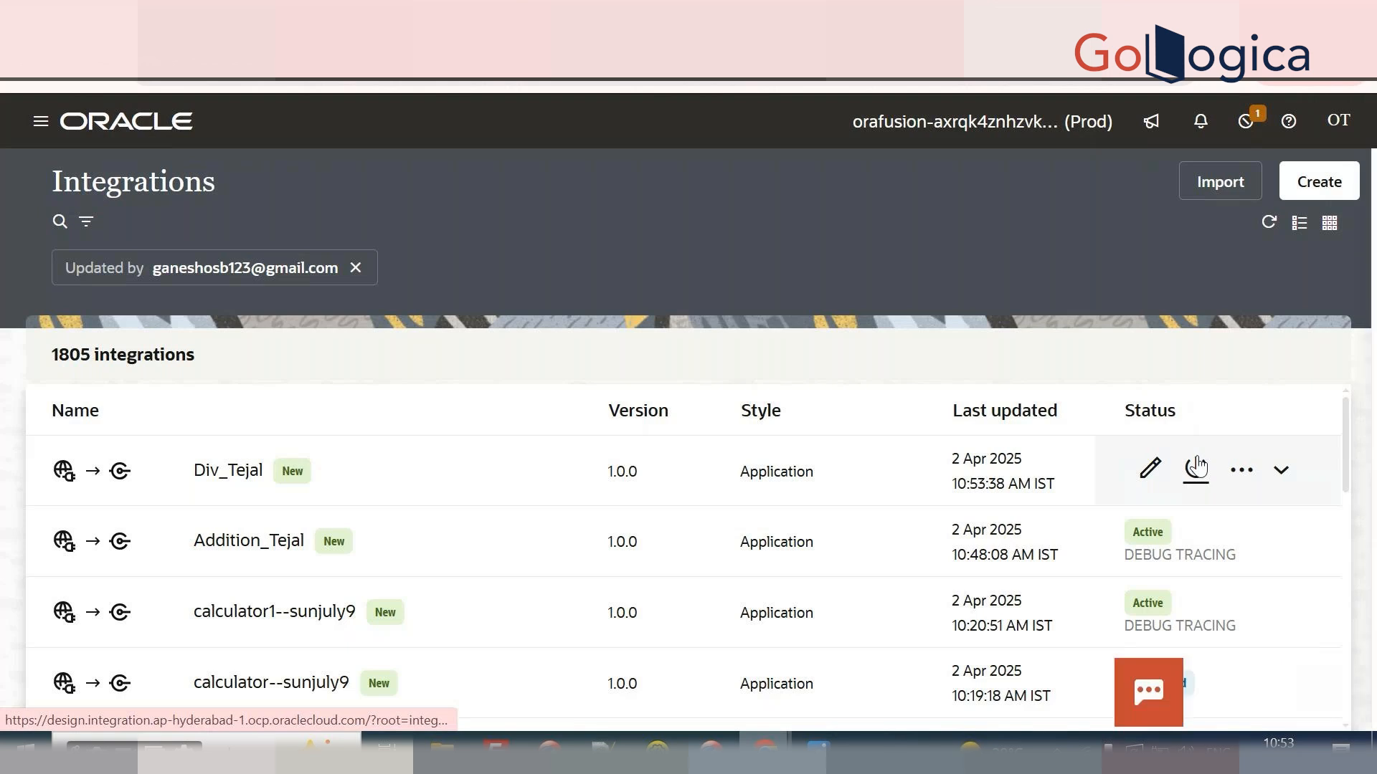
Activate the new division integration with Debug tracing and refresh the integrations list.
left_click(1196, 467)
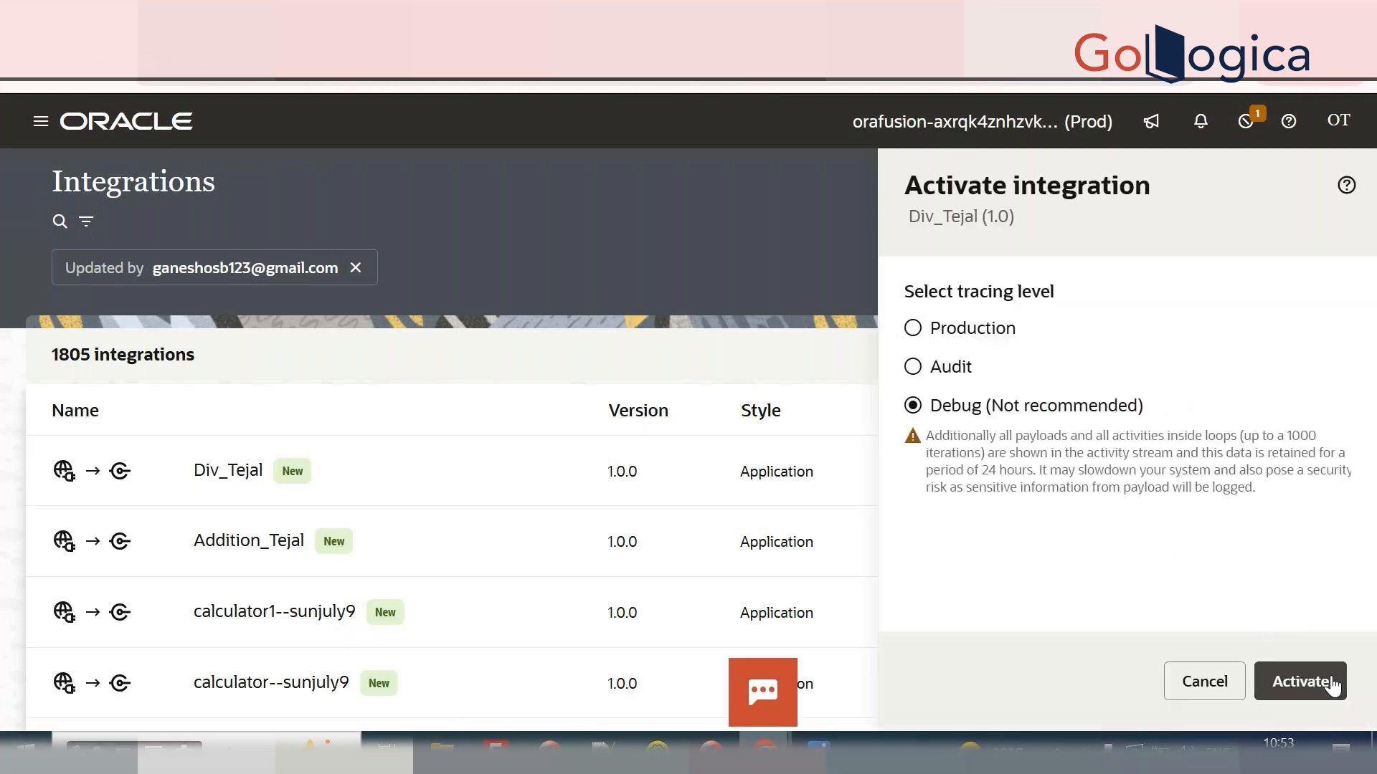
left_click(1298, 681)
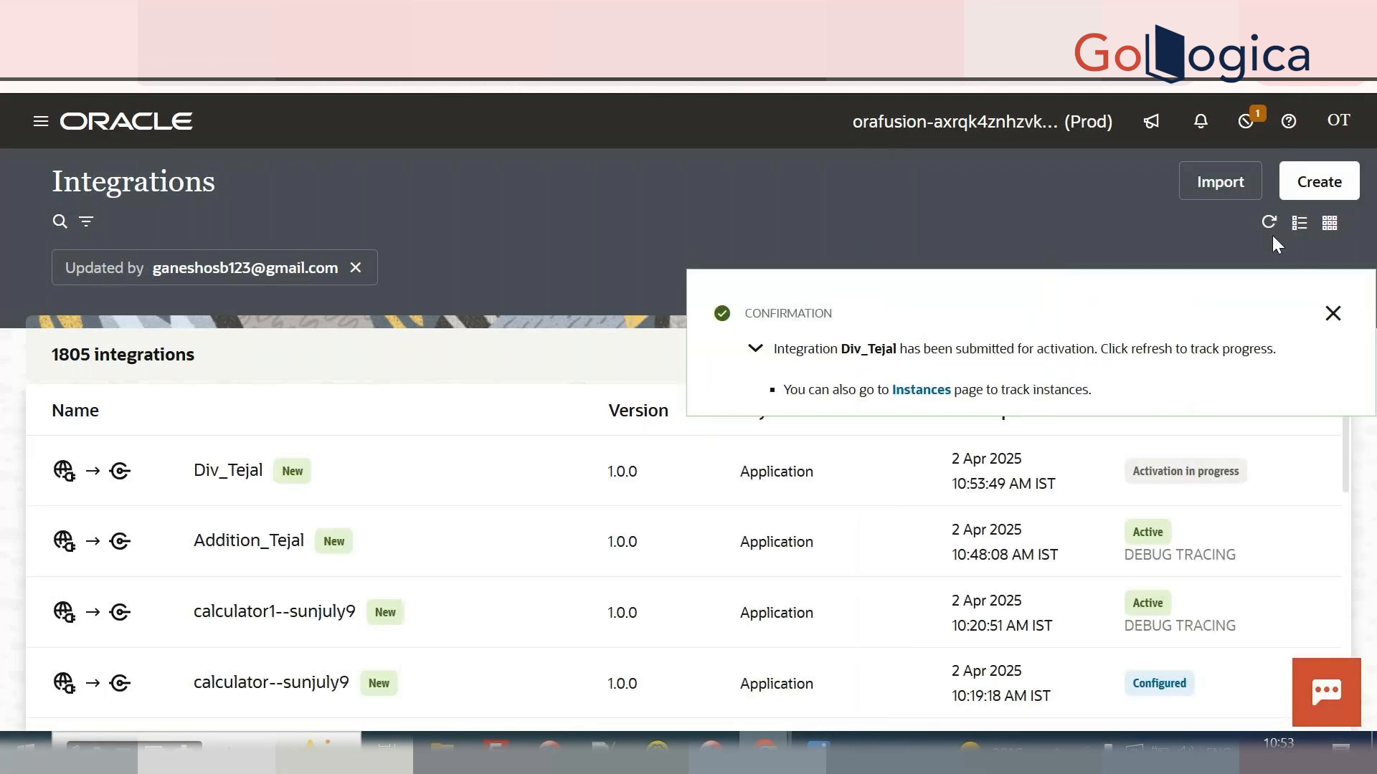
left_click(1271, 228)
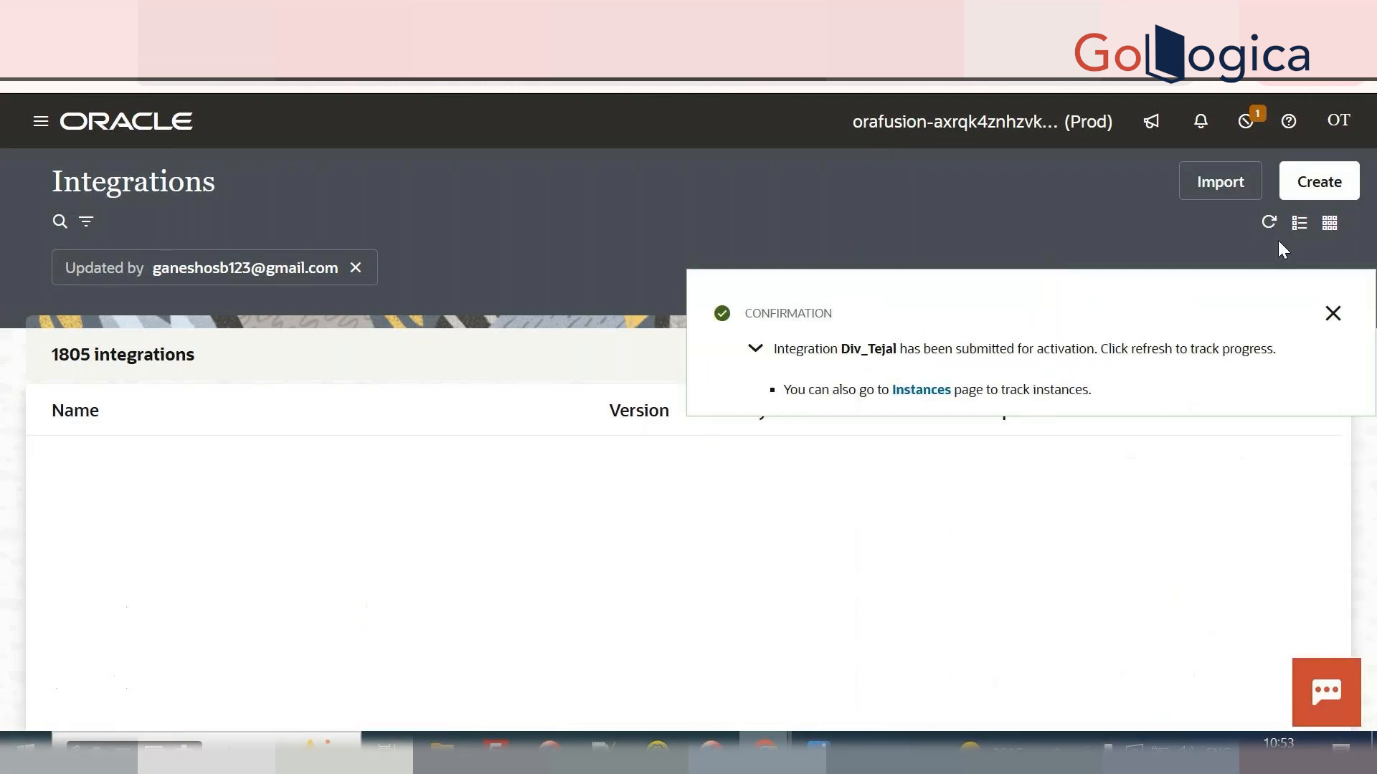
left_click(1333, 314)
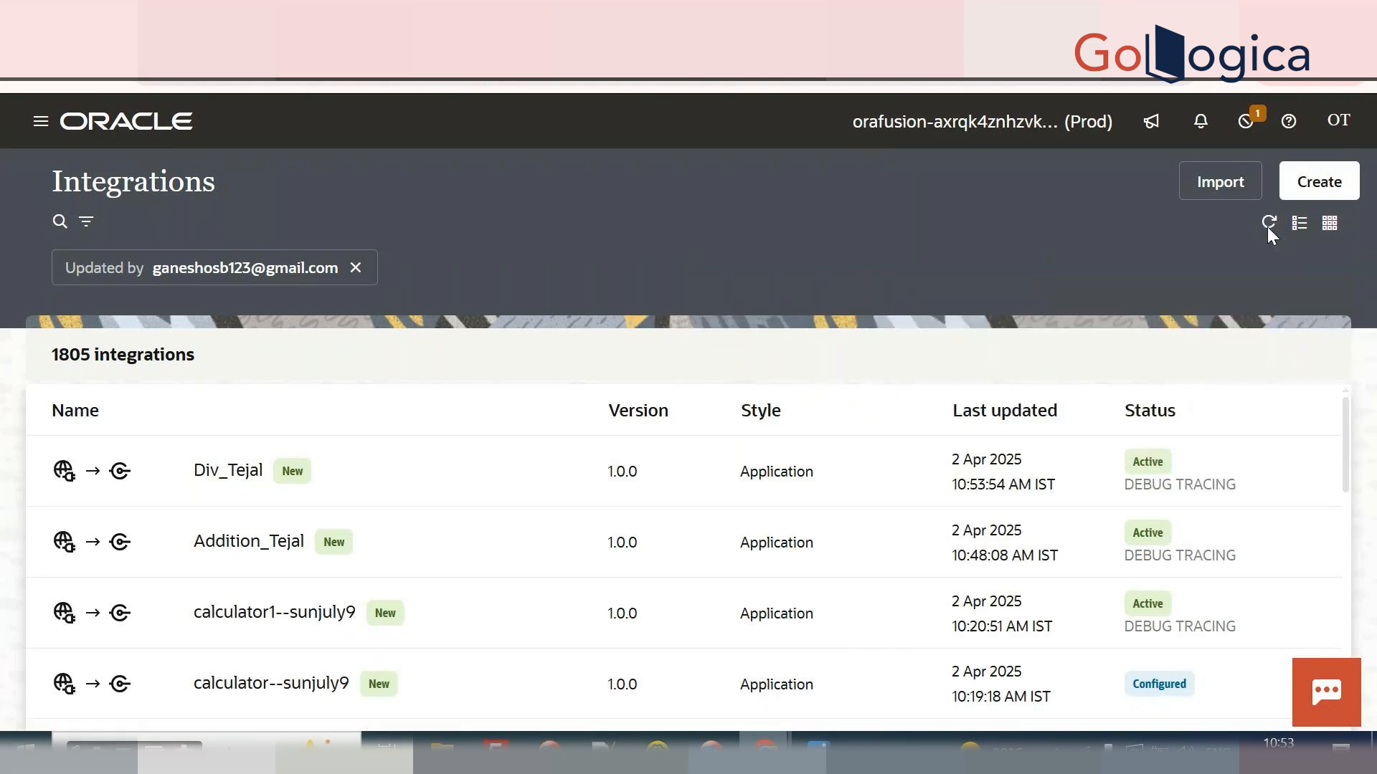
Open the run details of the division integration and copy its metadata WSDL link.
left_click(1242, 472)
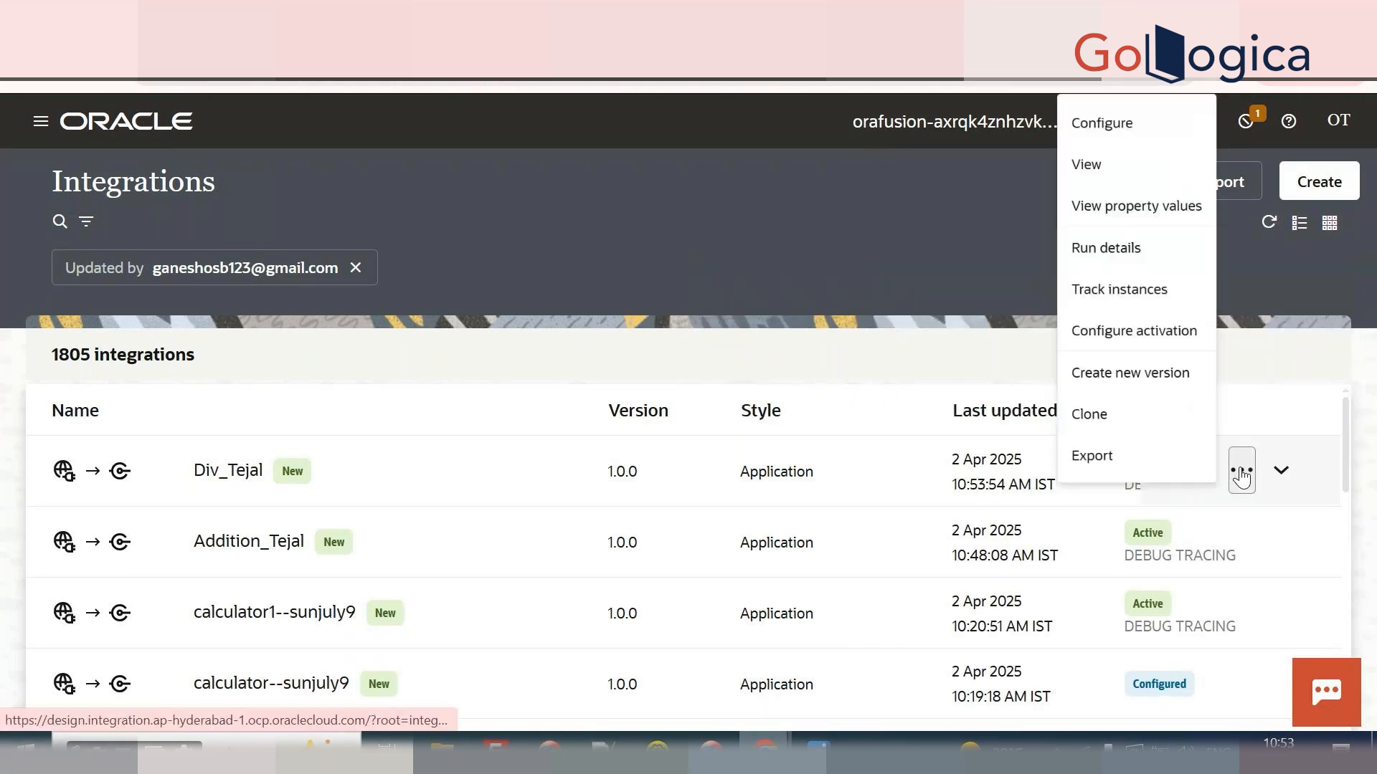
left_click(1141, 285)
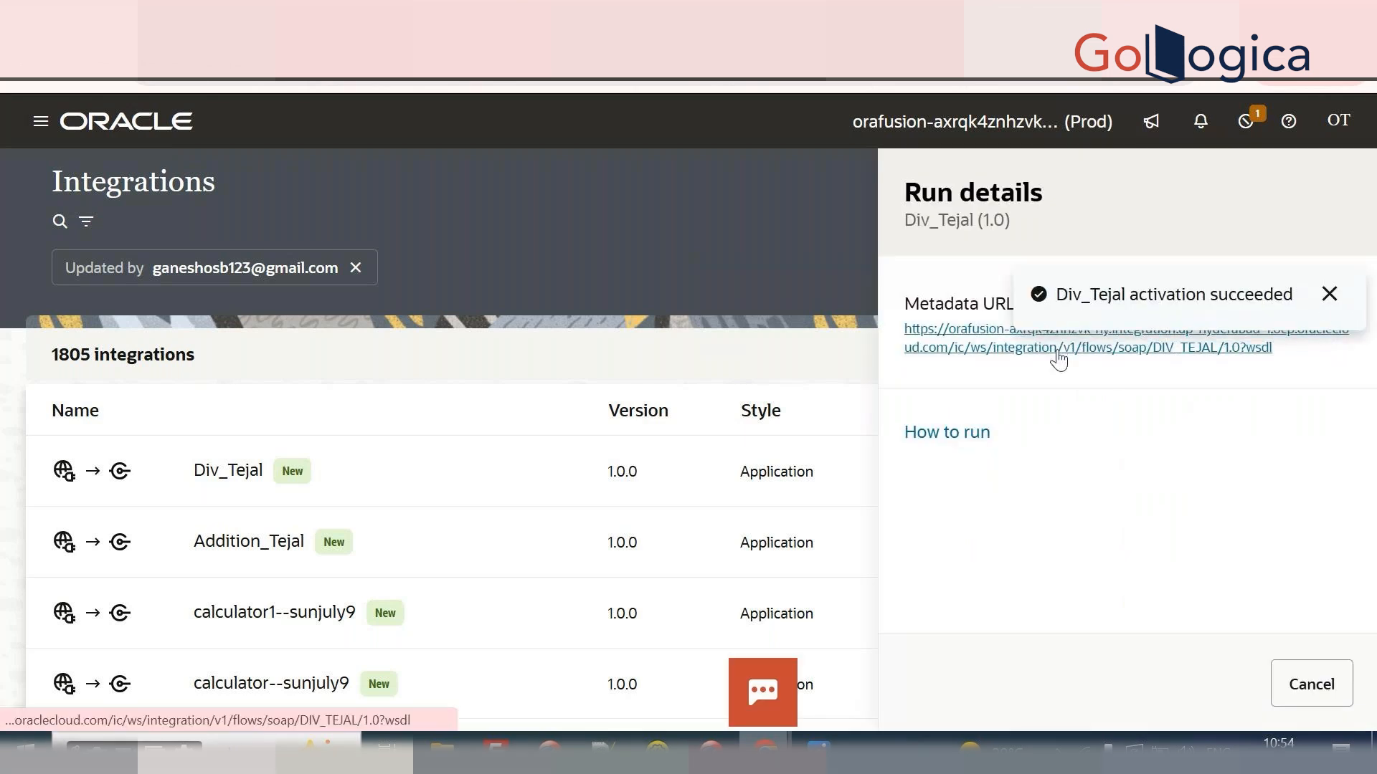
right_click(1058, 352)
left_click(1129, 546)
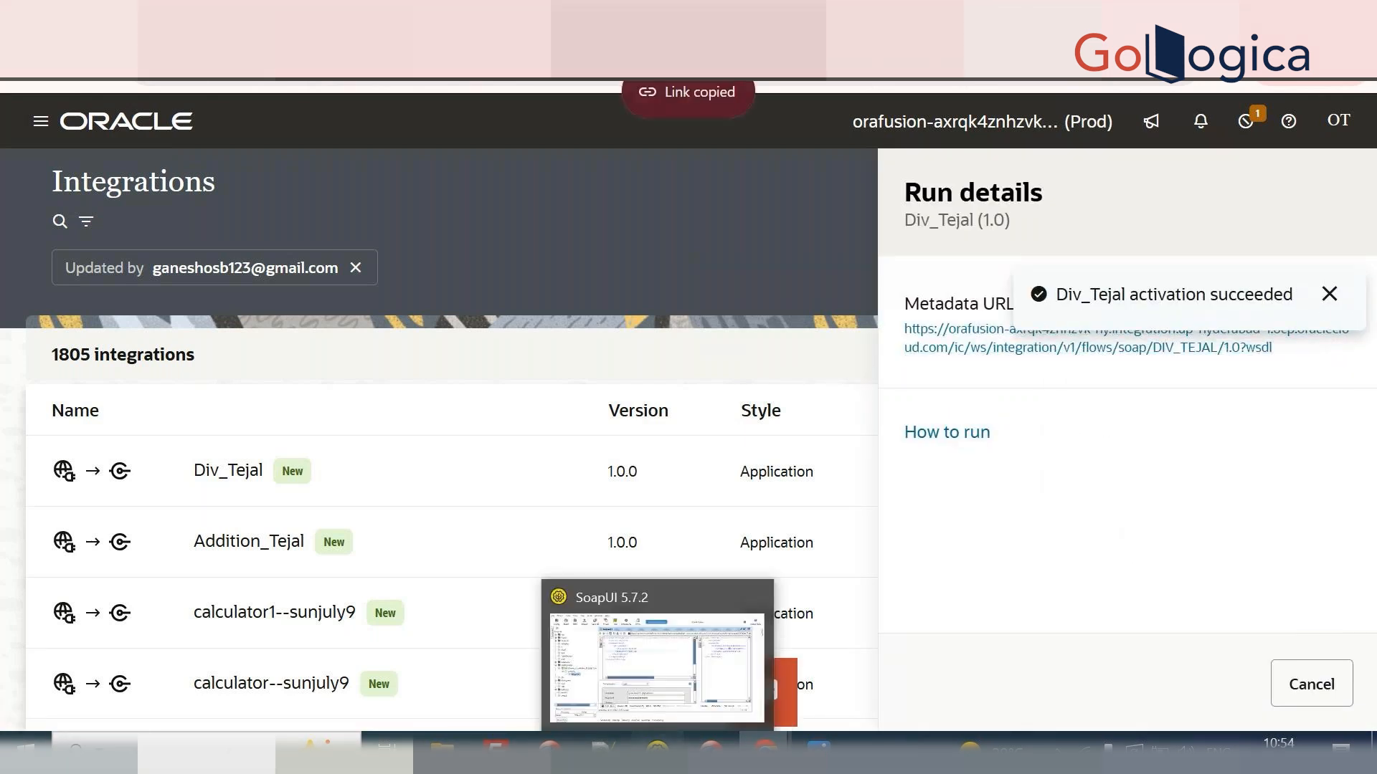
Switch to SoapUI, close the open addition request, and collapse its project.
left_click(657, 749)
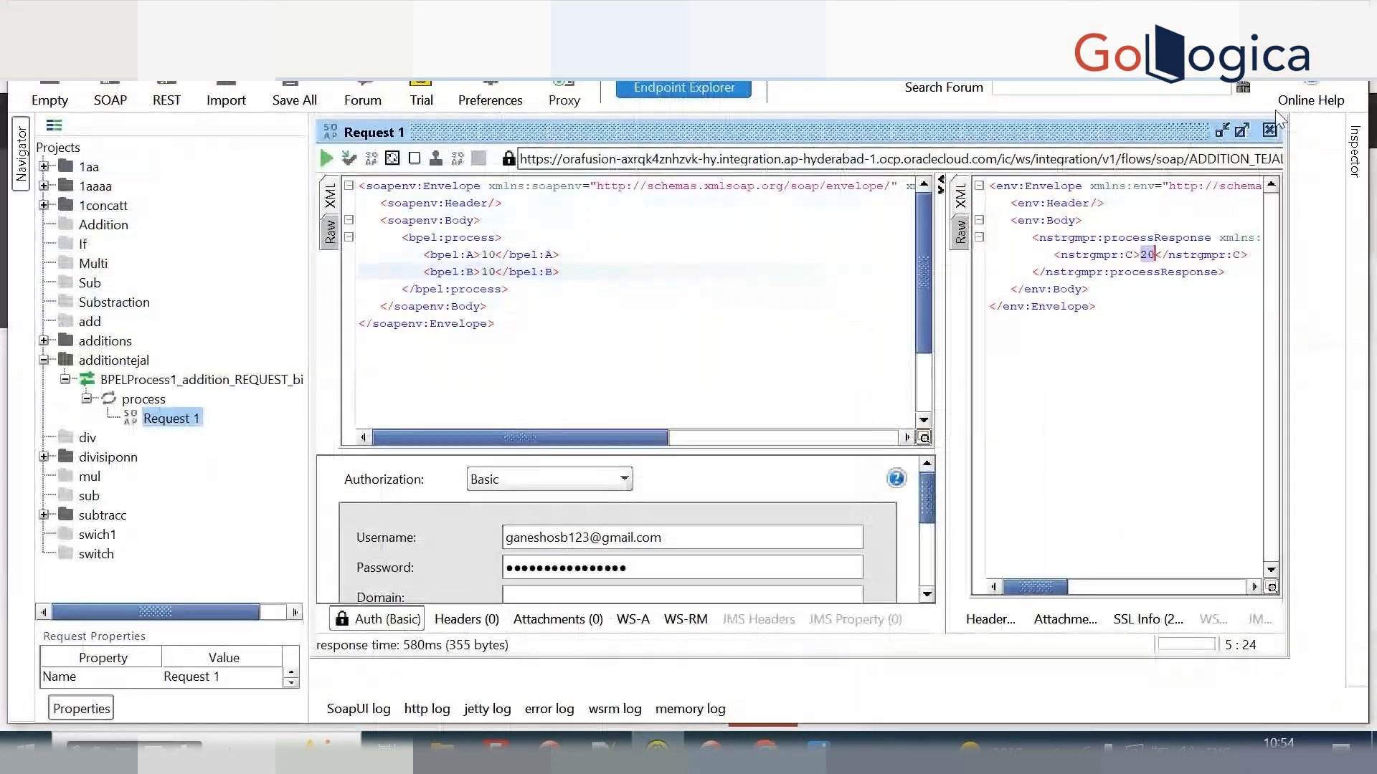
left_click(1270, 129)
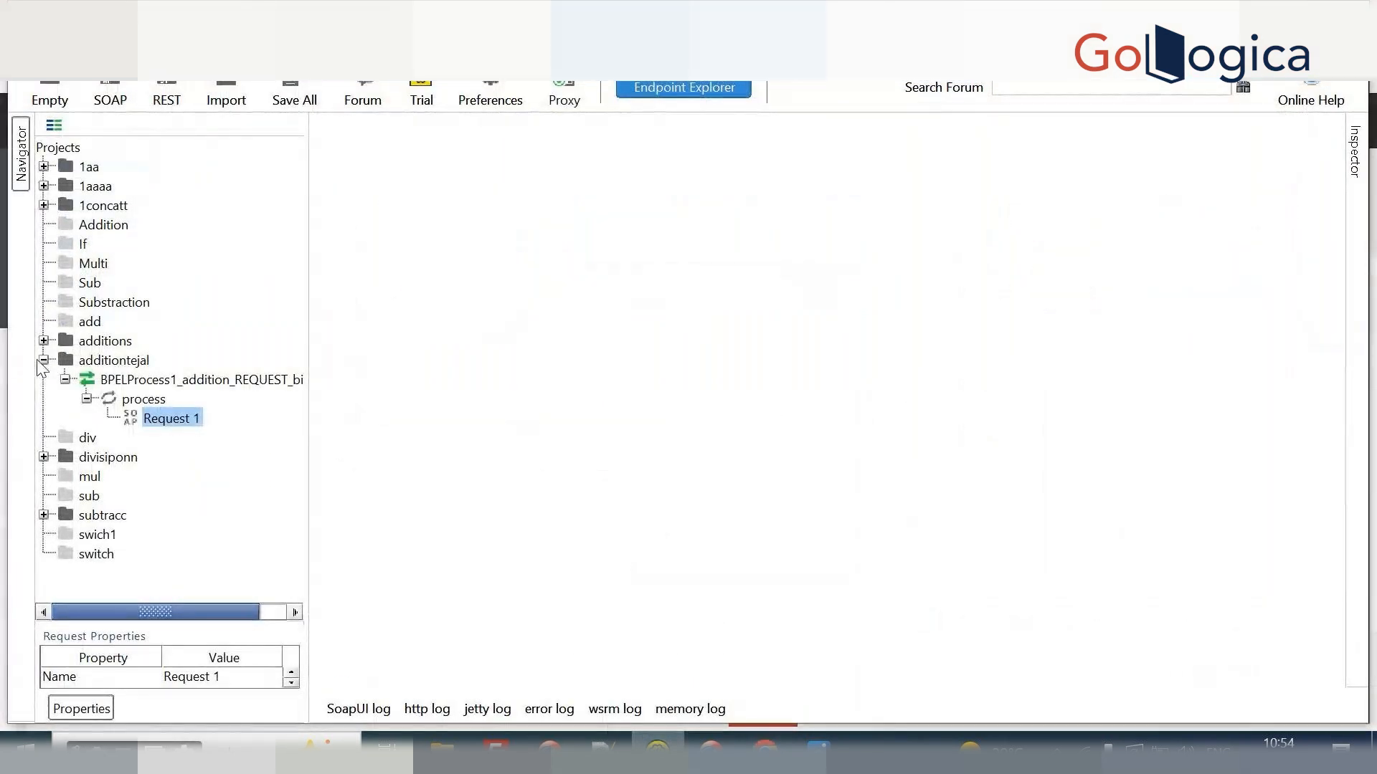
left_click(43, 360)
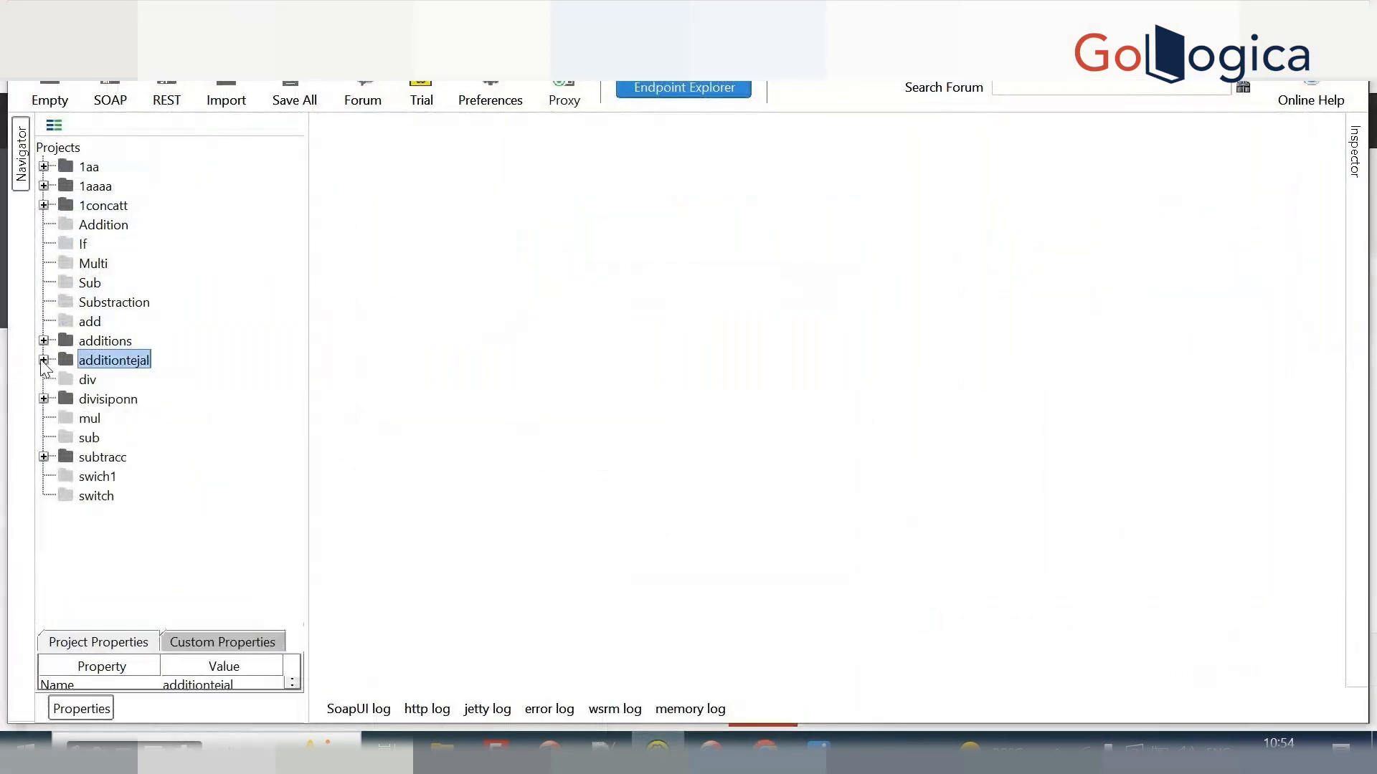
Create a new SOAP project named "divcv" from the copied WSDL link with sample requests.
left_click(110, 97)
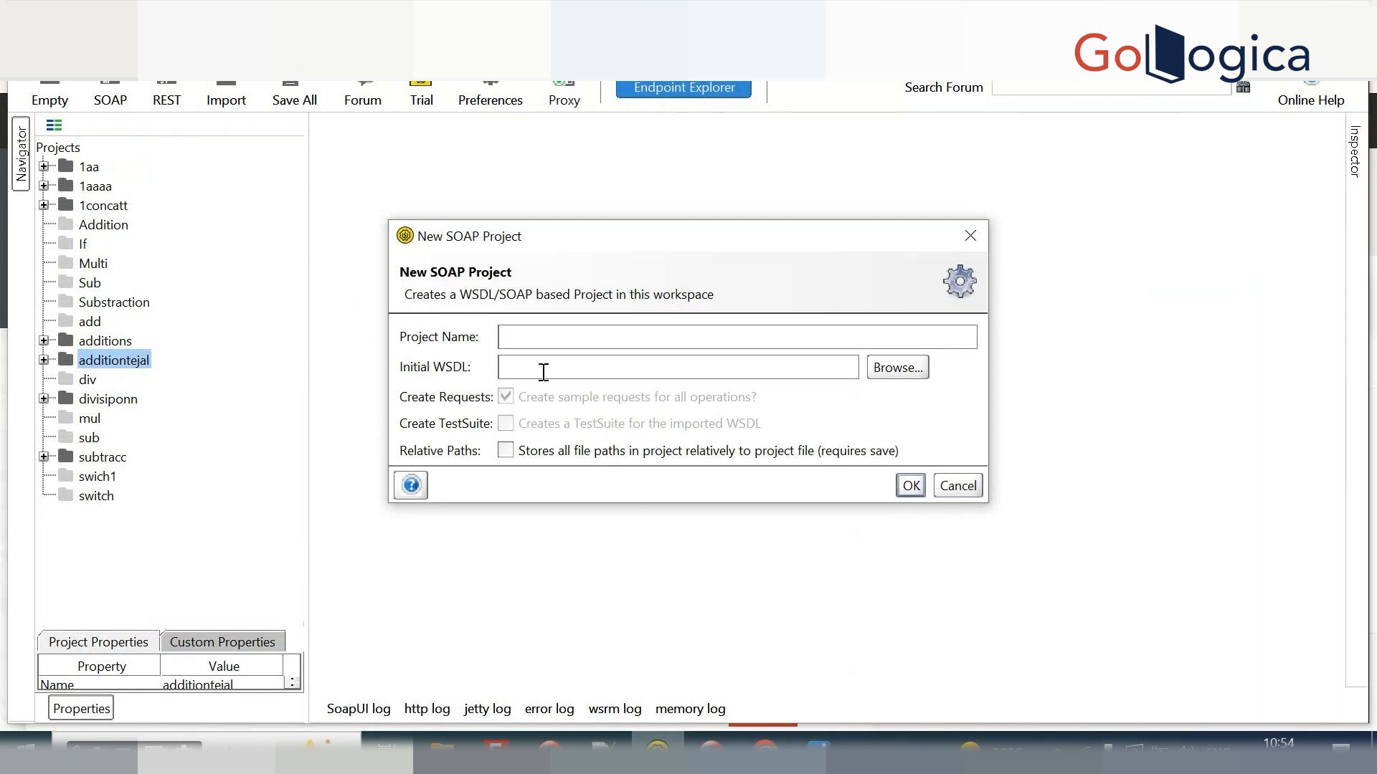
key("ctrl+v")
left_click(556, 339)
type("d")
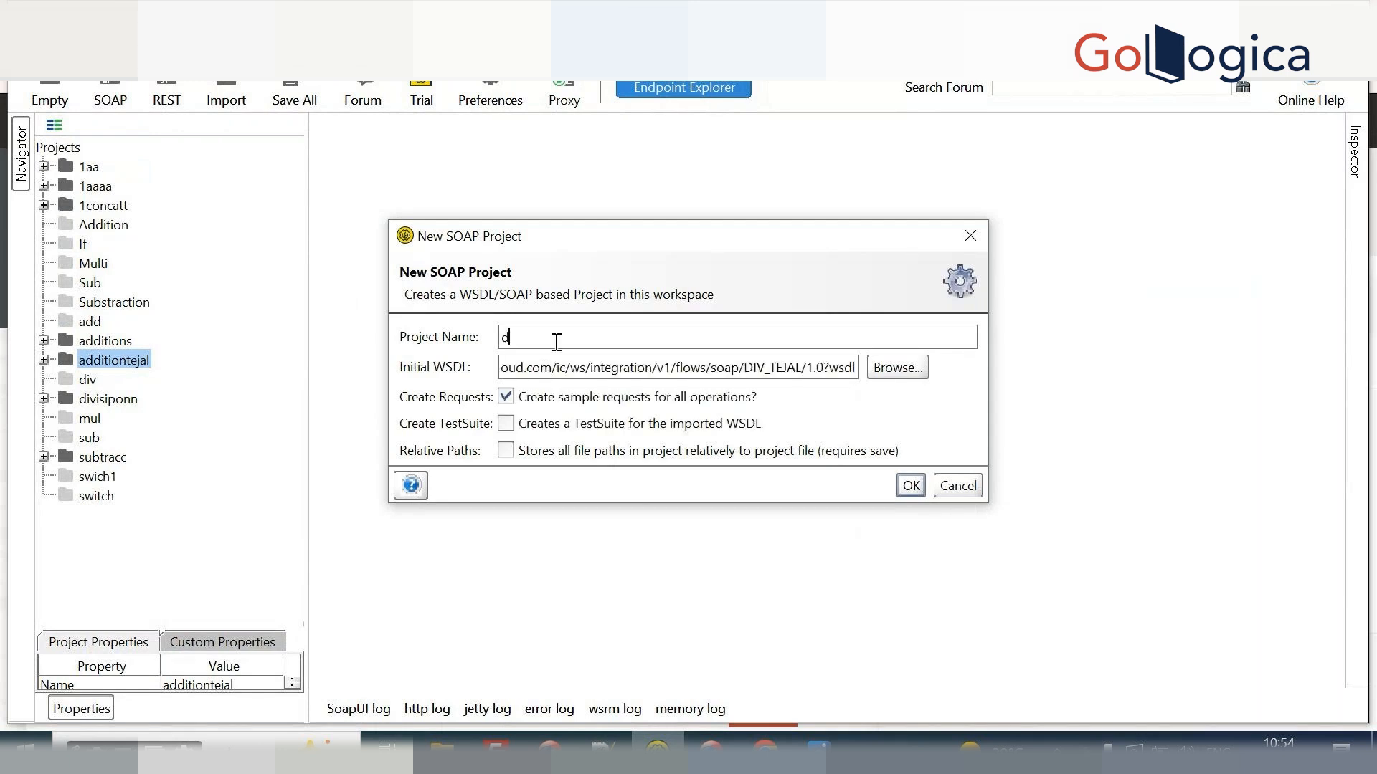
type("ivcv")
left_click(911, 486)
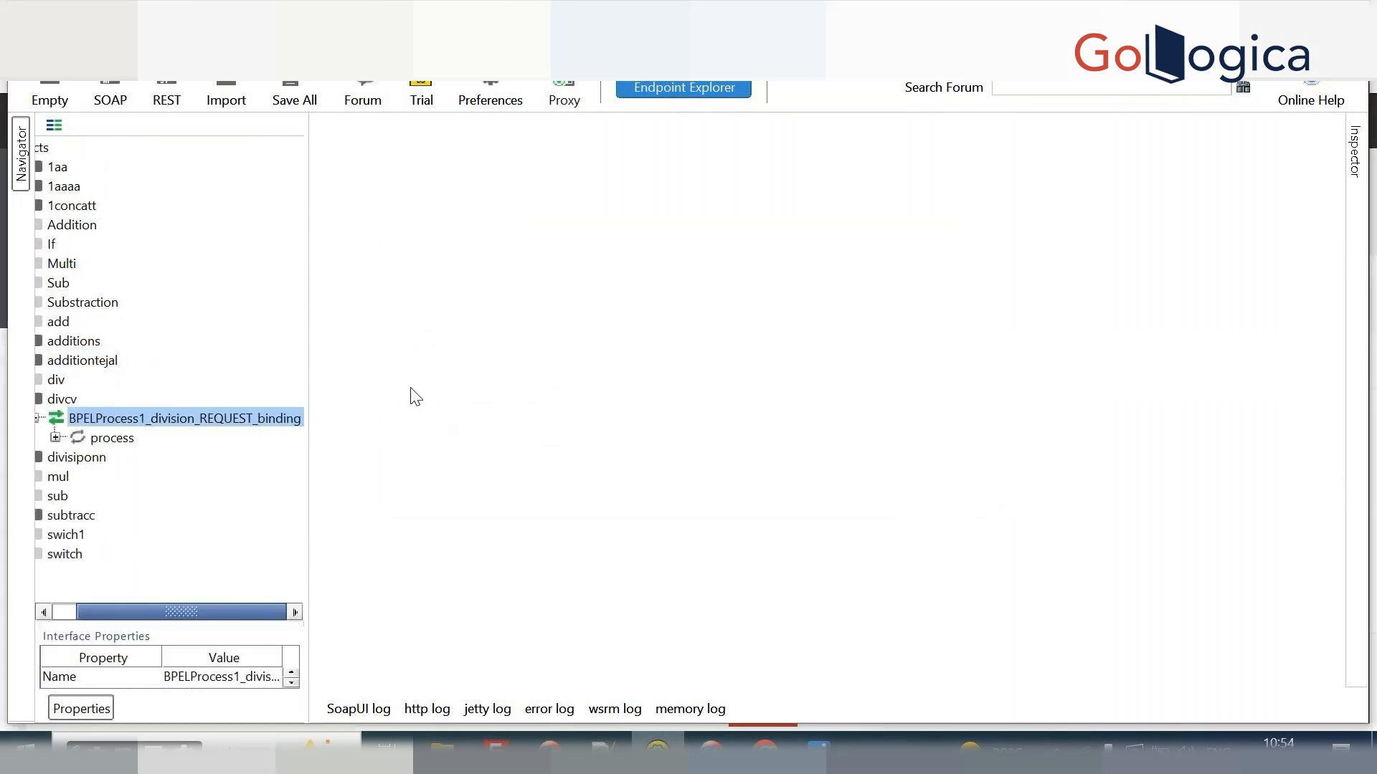
Open Request 1 of the divcv project's process operation and set both A and B to 10.
left_click(55, 438)
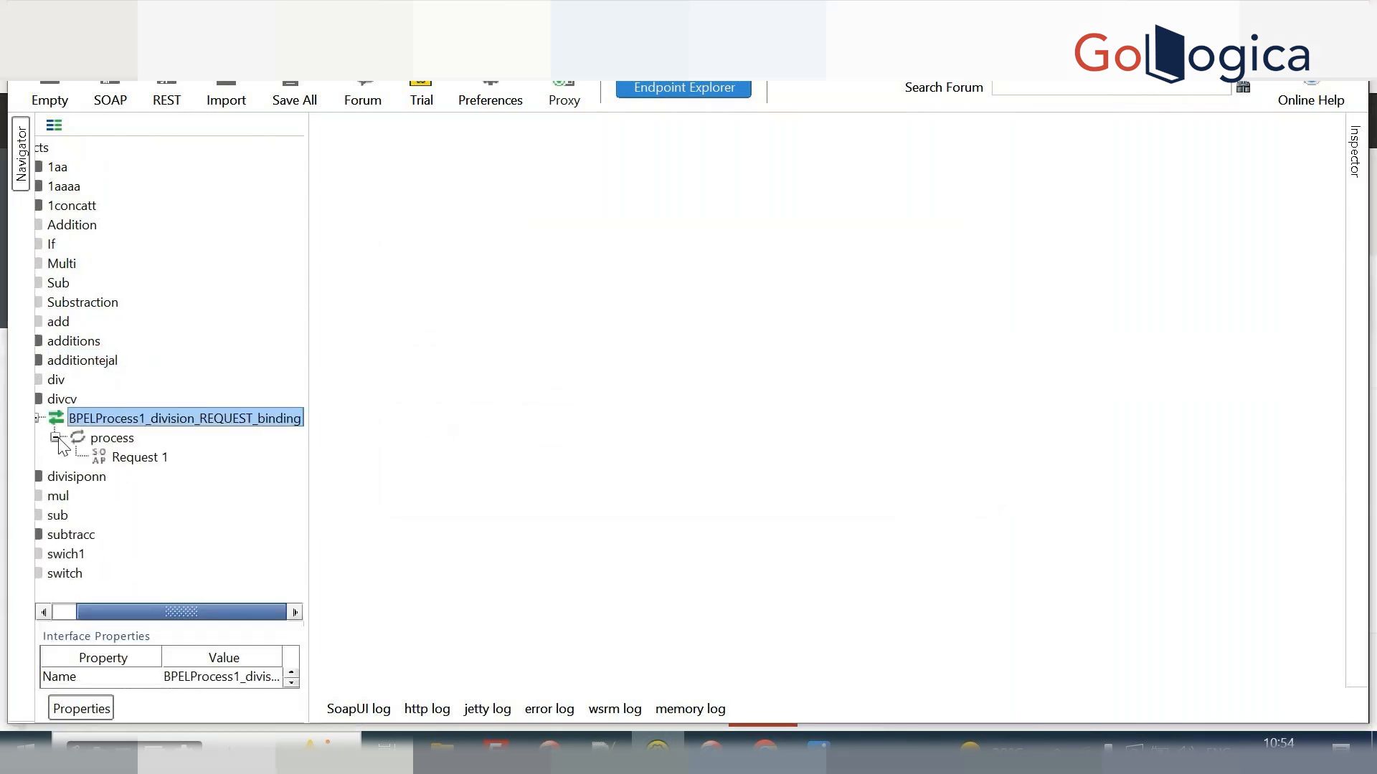
left_click(138, 460)
double_click(138, 459)
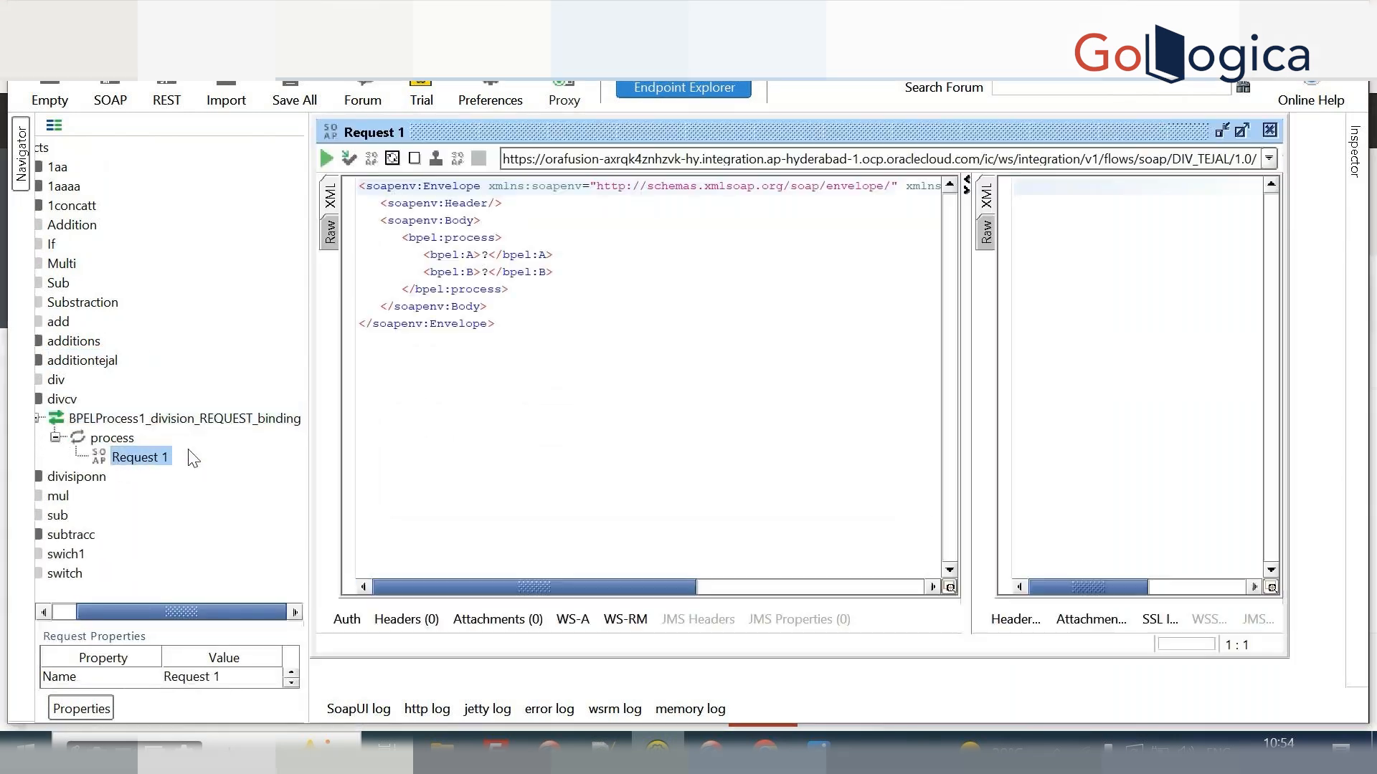
left_click(488, 256)
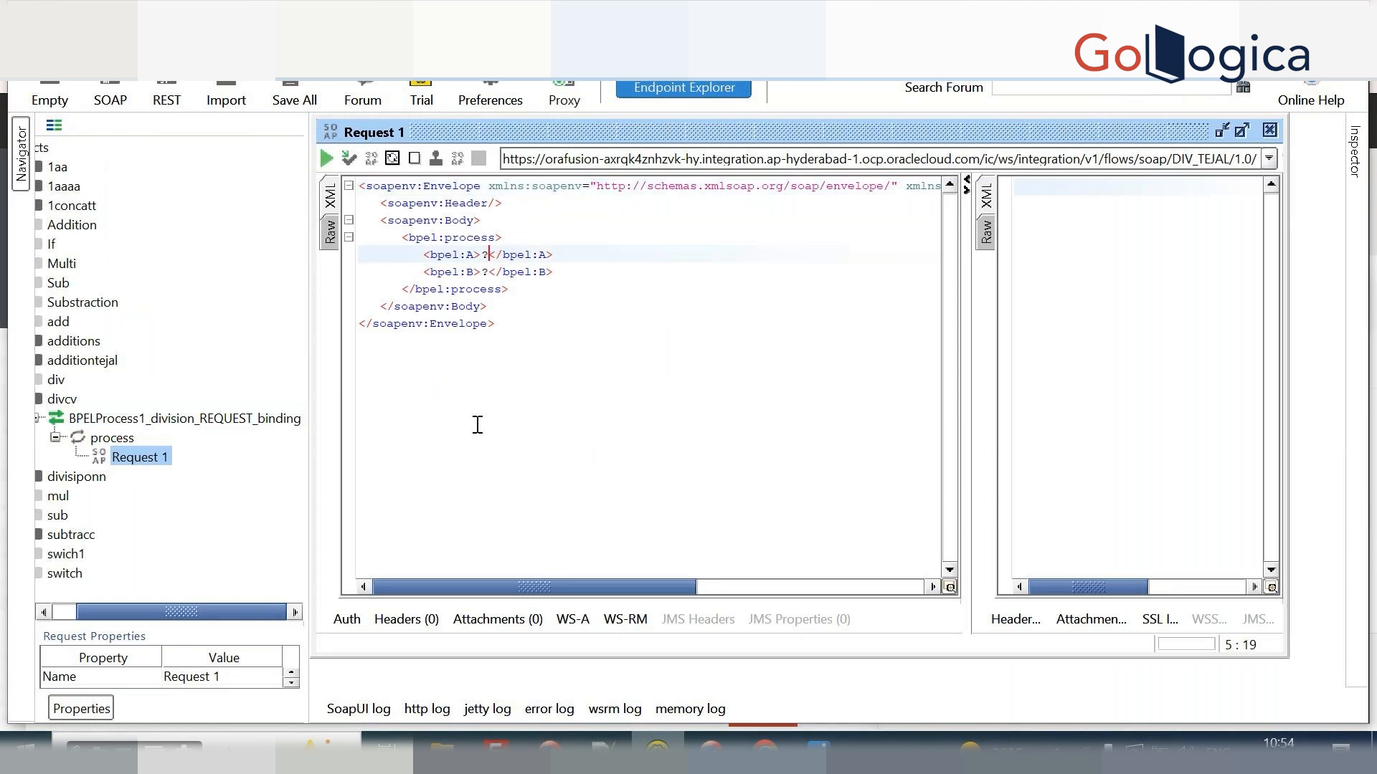
key("BackSpace")
type("10")
left_click(485, 274)
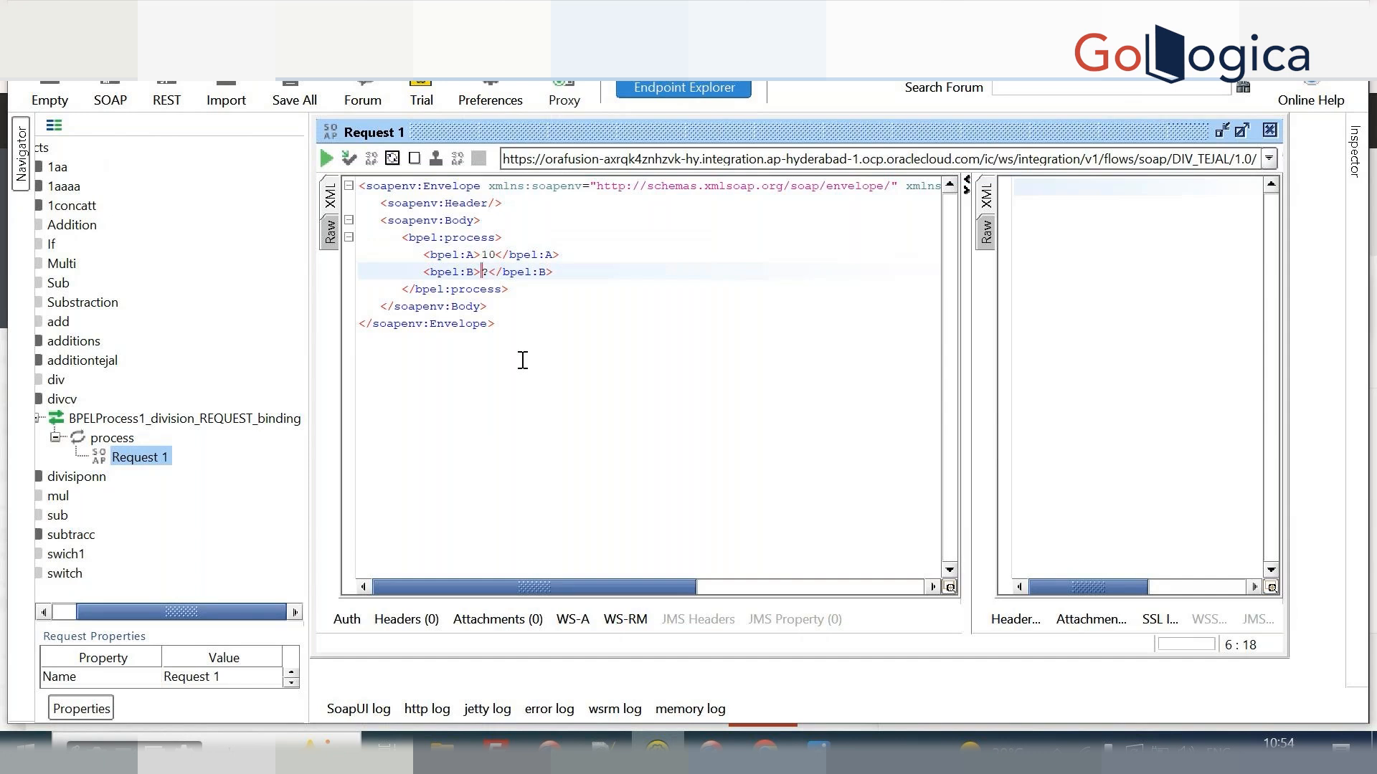
key("Delete")
type("10")
Add a new authorization of type Basic to the division request.
left_click(350, 621)
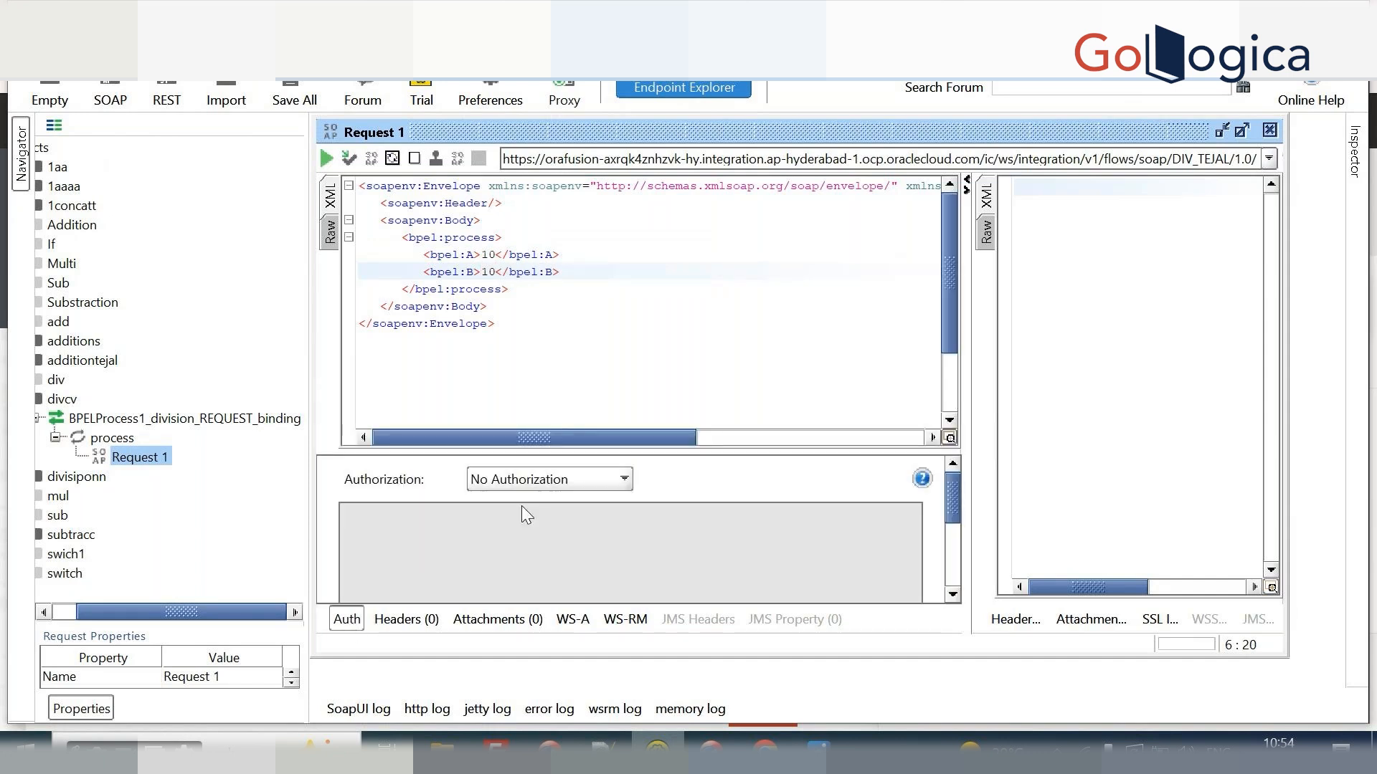
left_click(563, 478)
left_click(562, 544)
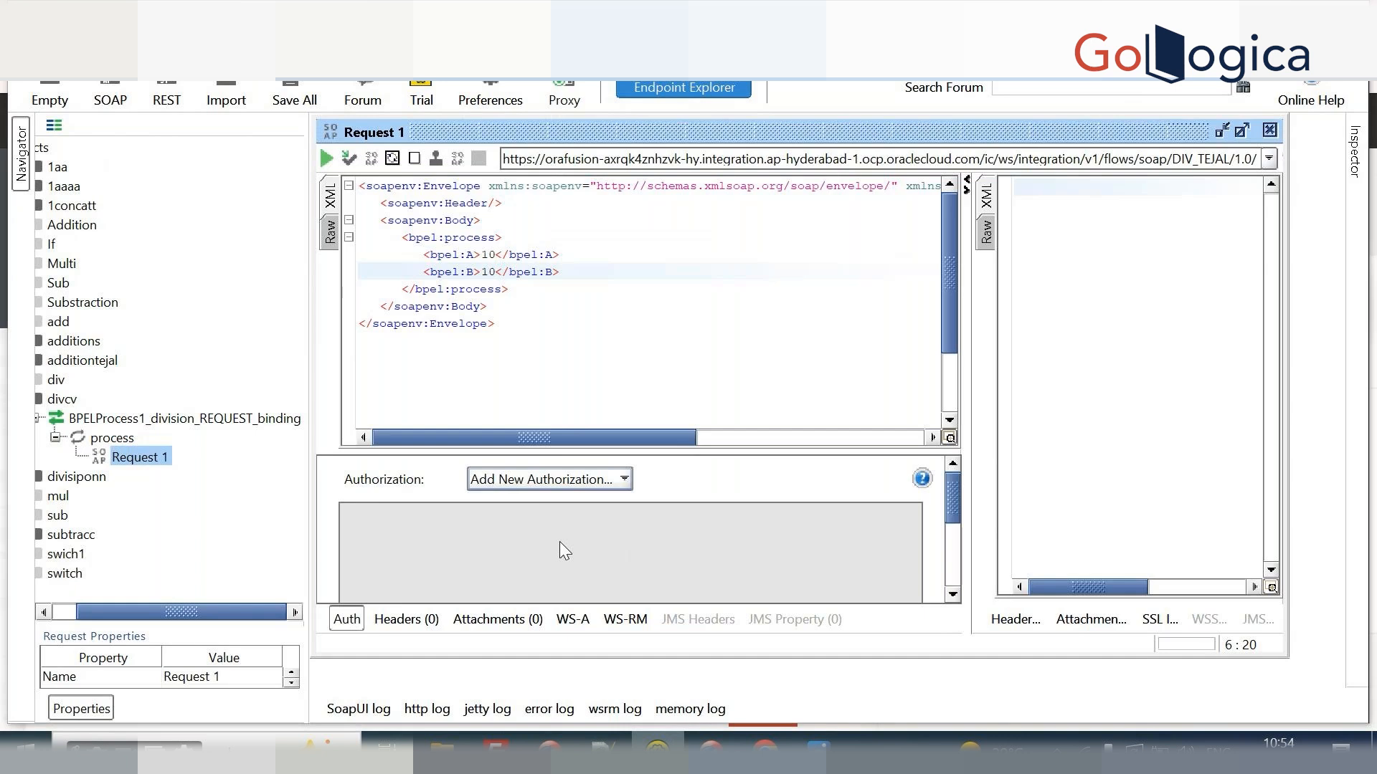
left_click(776, 454)
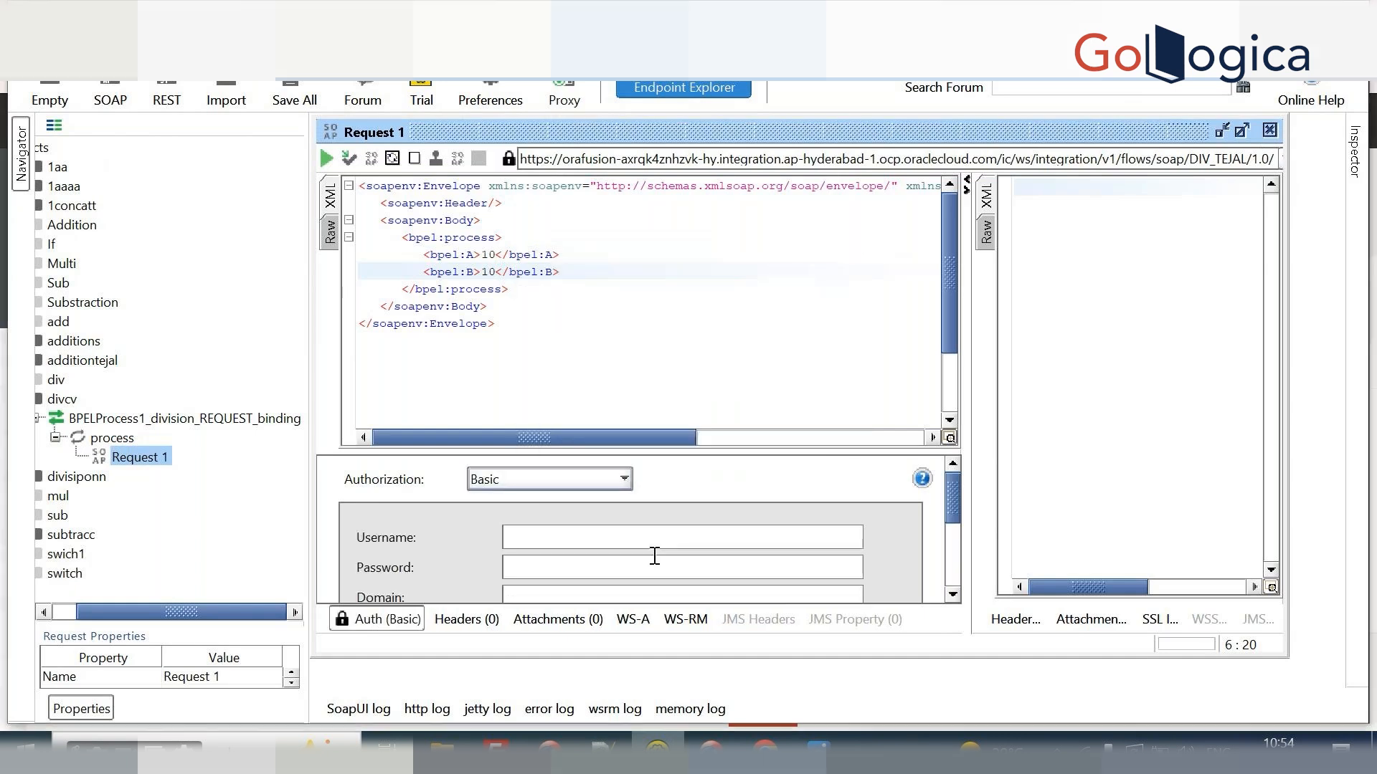
Check the login notes in the text editor and paste the copied account password into the request's Password field in SoapUI.
left_click(654, 570)
key("alt+Tab")
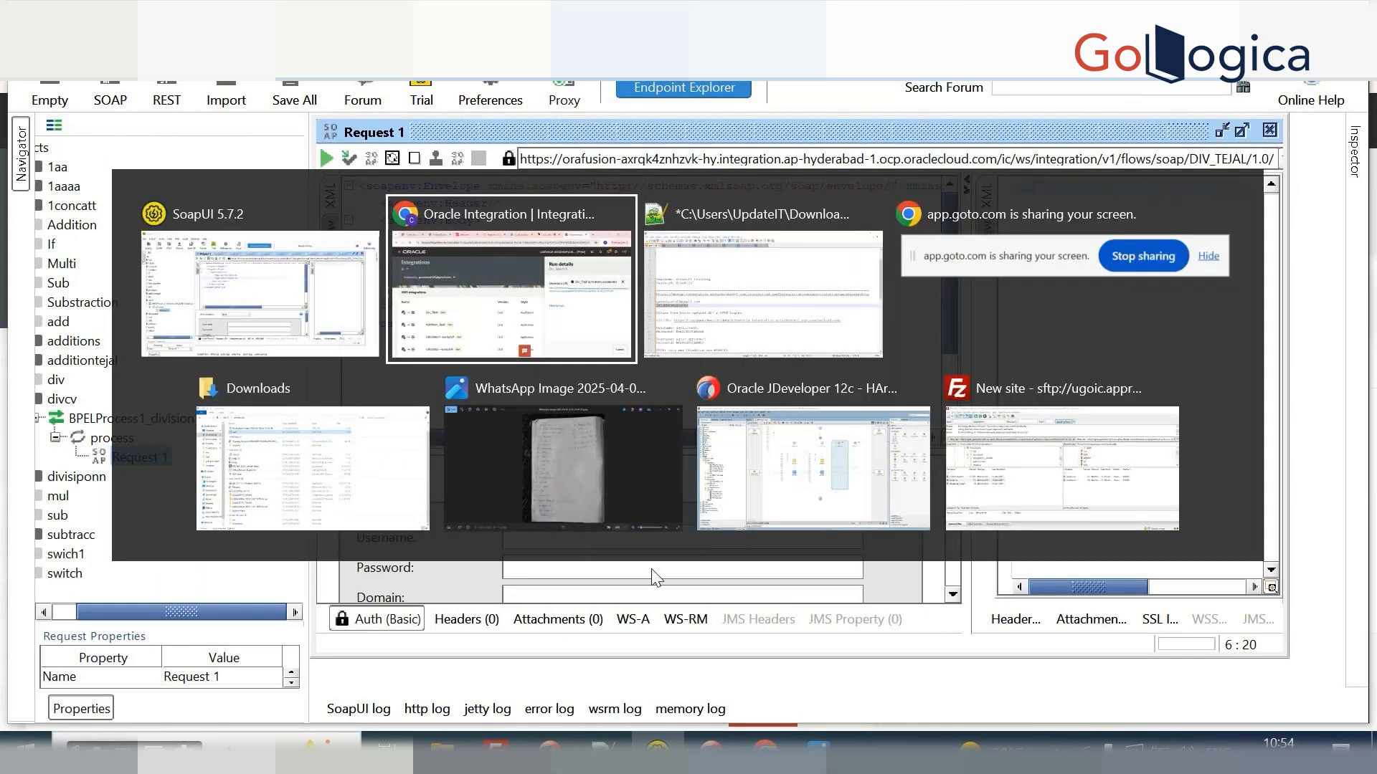
key("alt+Tab")
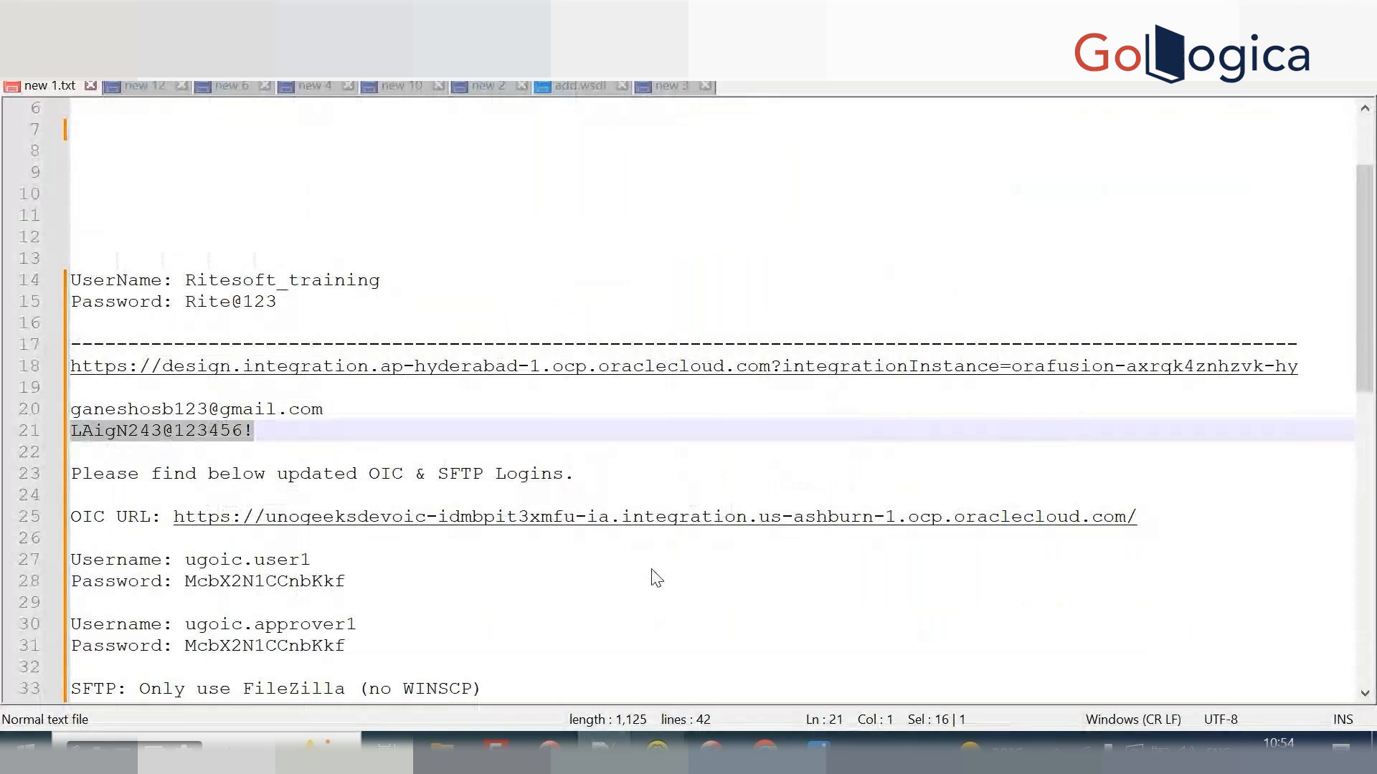
key("alt+Tab")
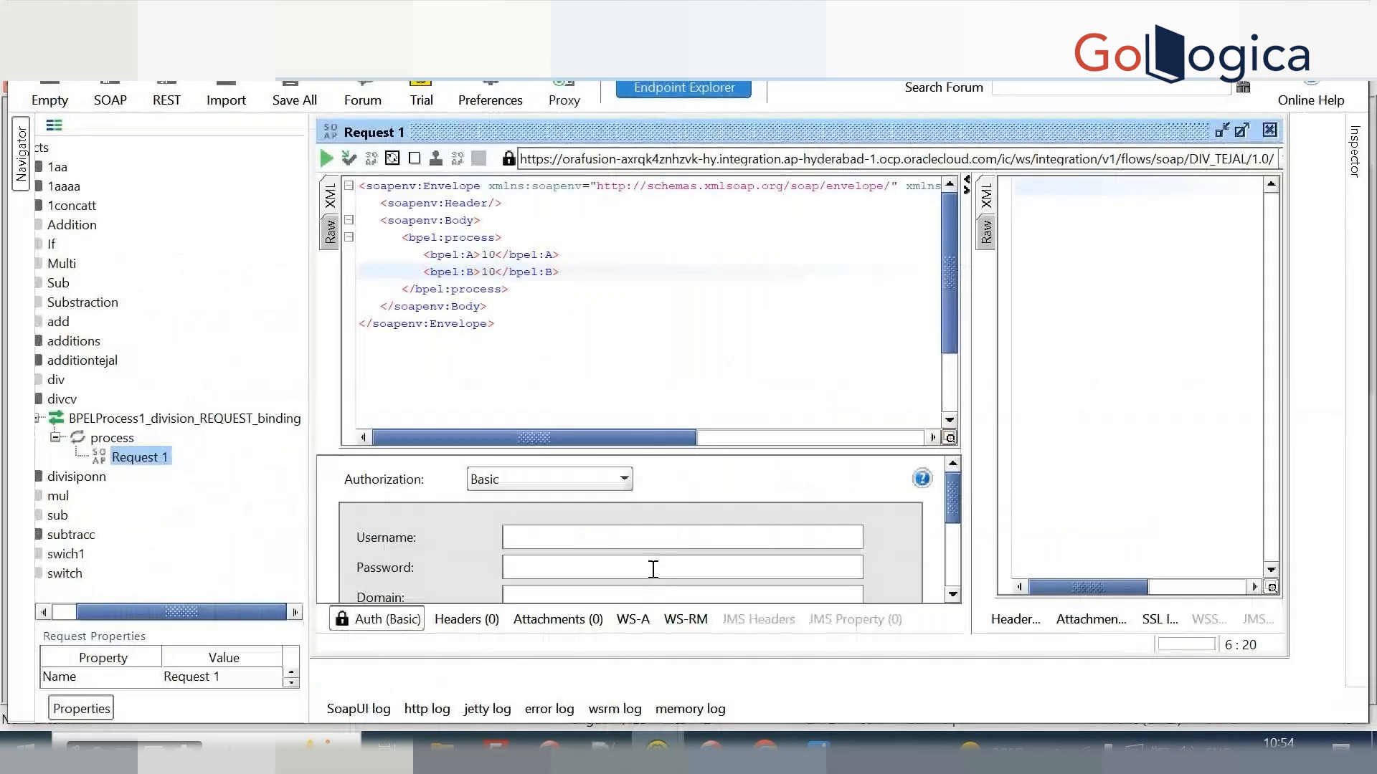
left_click(653, 570)
key("ctrl+v")
Copy the account's e-mail login from the notes file and paste it as the request's username in SoapUI.
left_click(661, 538)
key("alt+Tab")
left_click(327, 415)
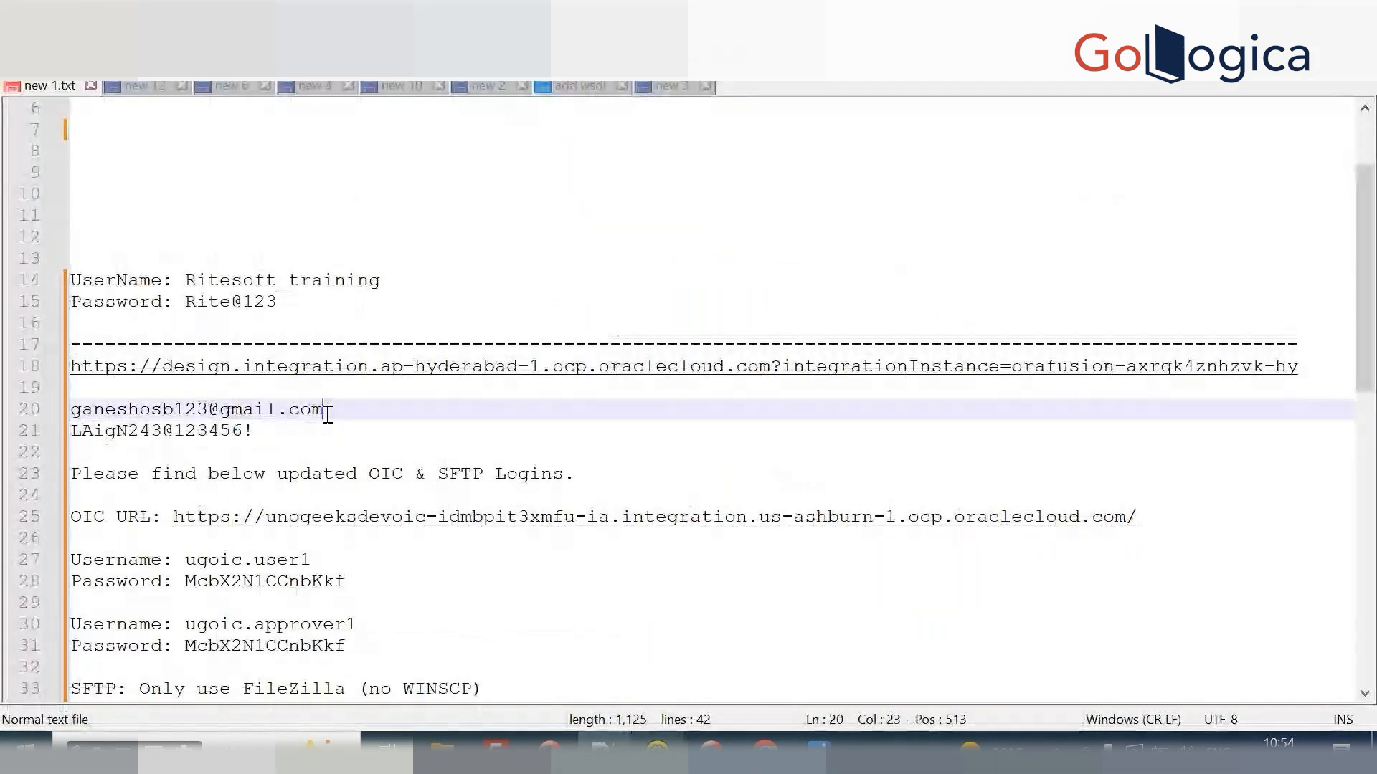
left_click_drag(327, 415, 69, 403)
key("ctrl+c")
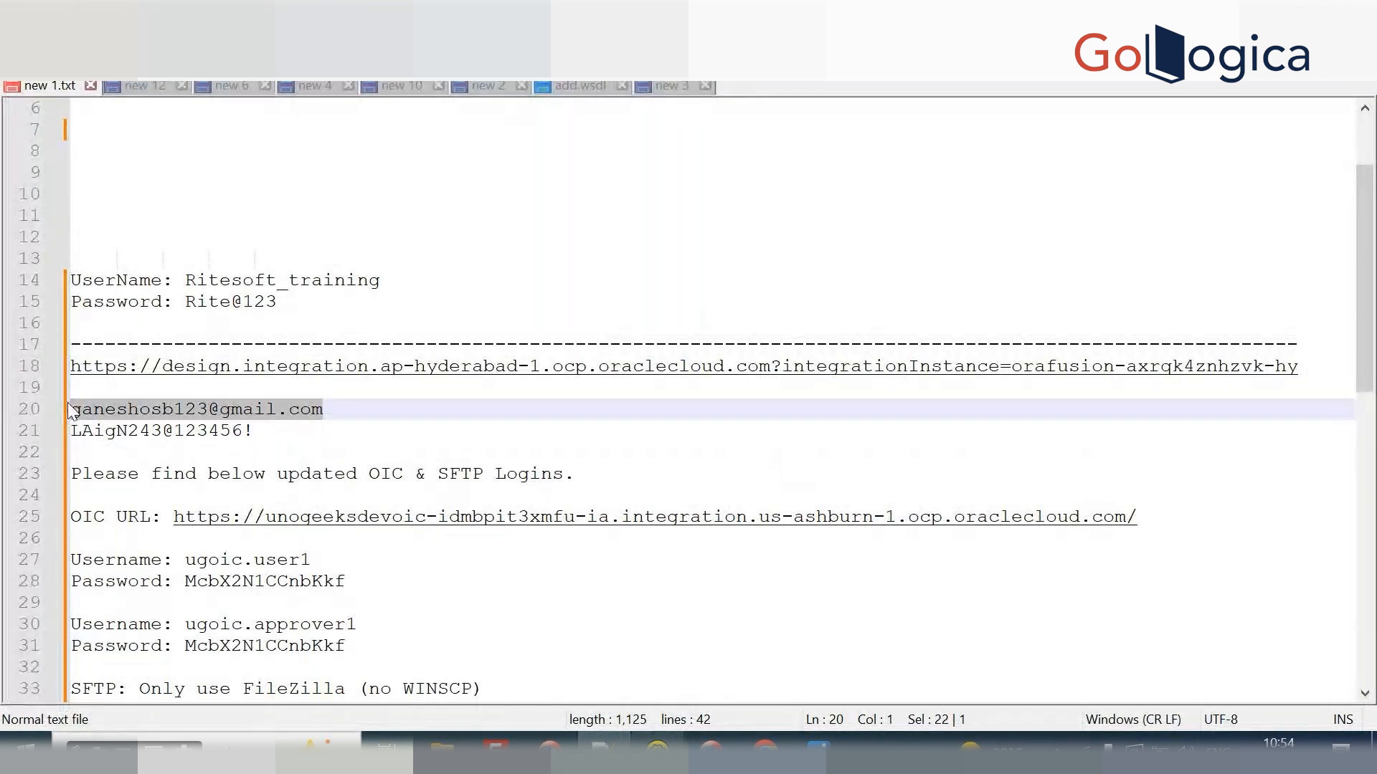
key("alt+Tab")
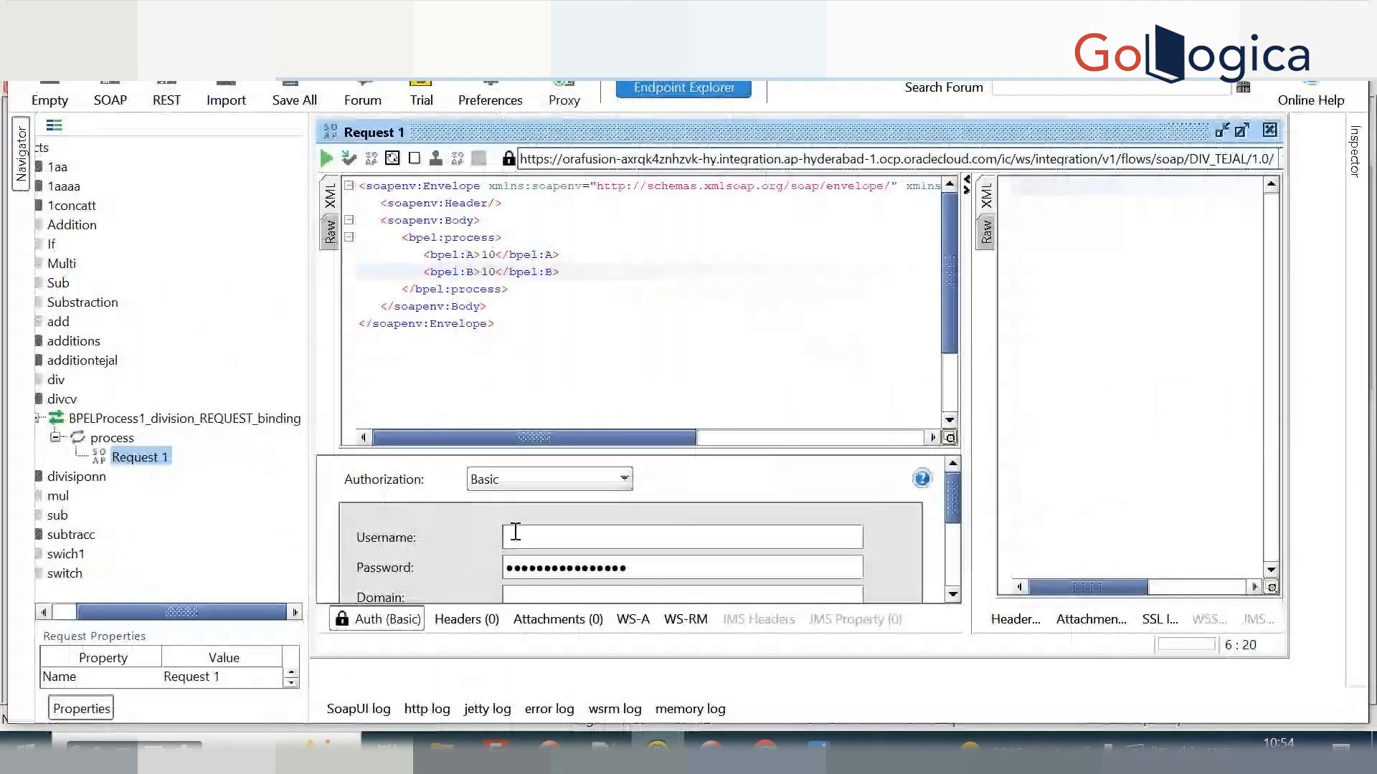
key("ctrl+v")
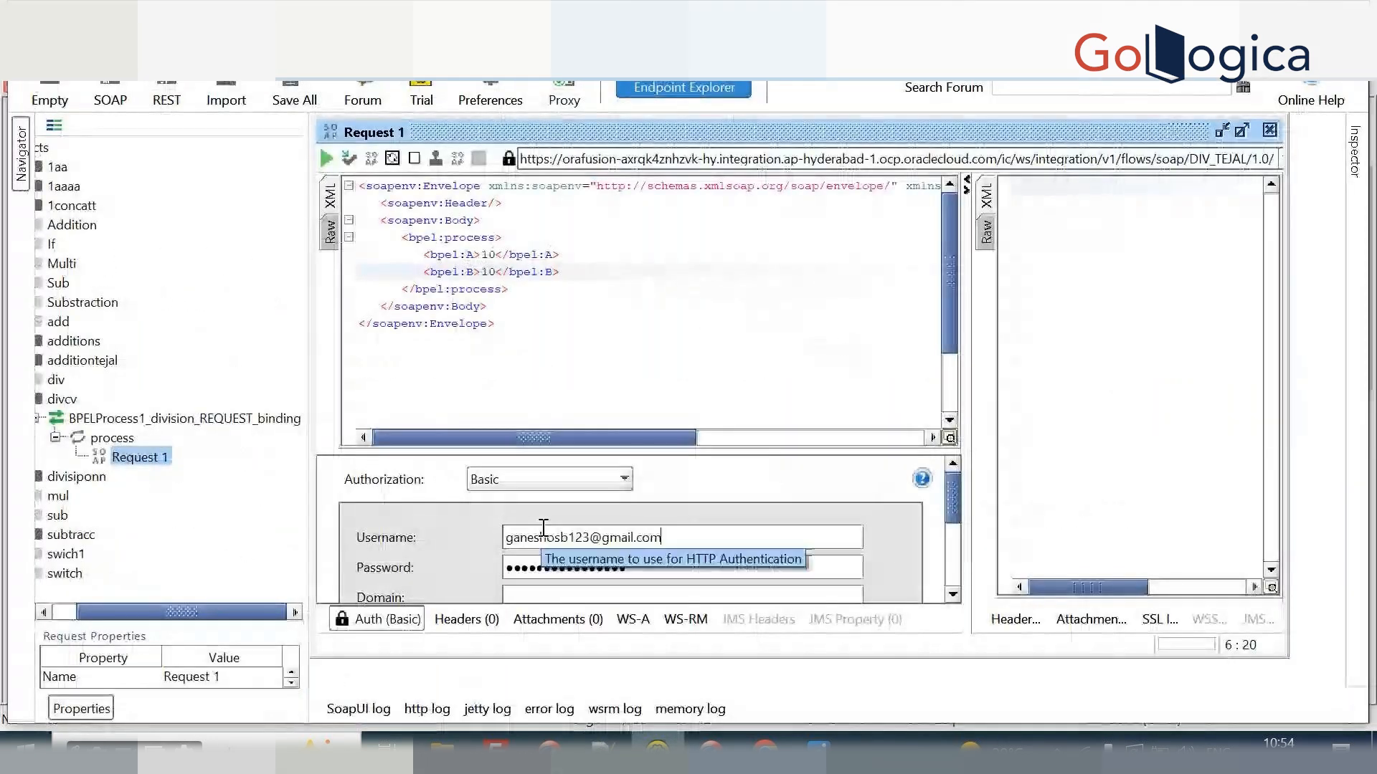
Submit the division request and display its response as XML.
left_click(326, 159)
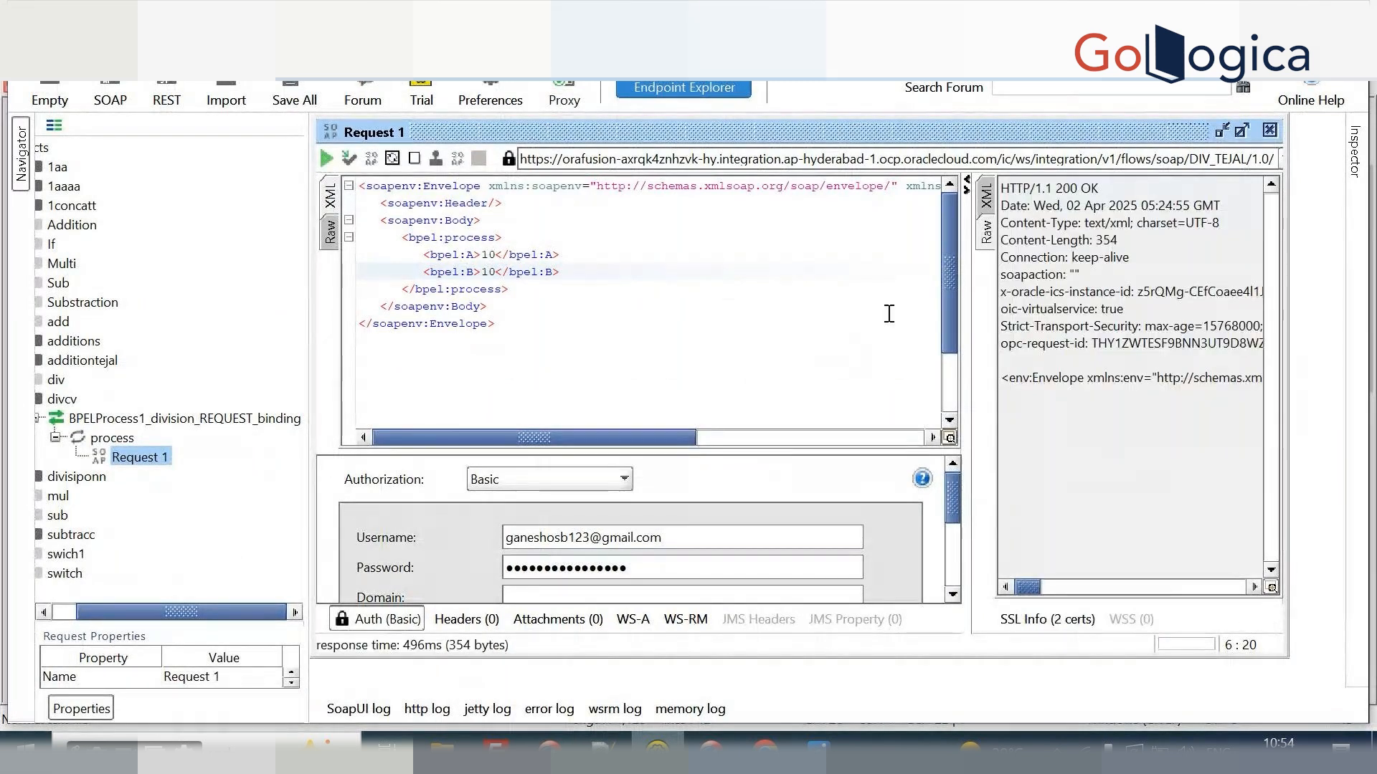
left_click(986, 196)
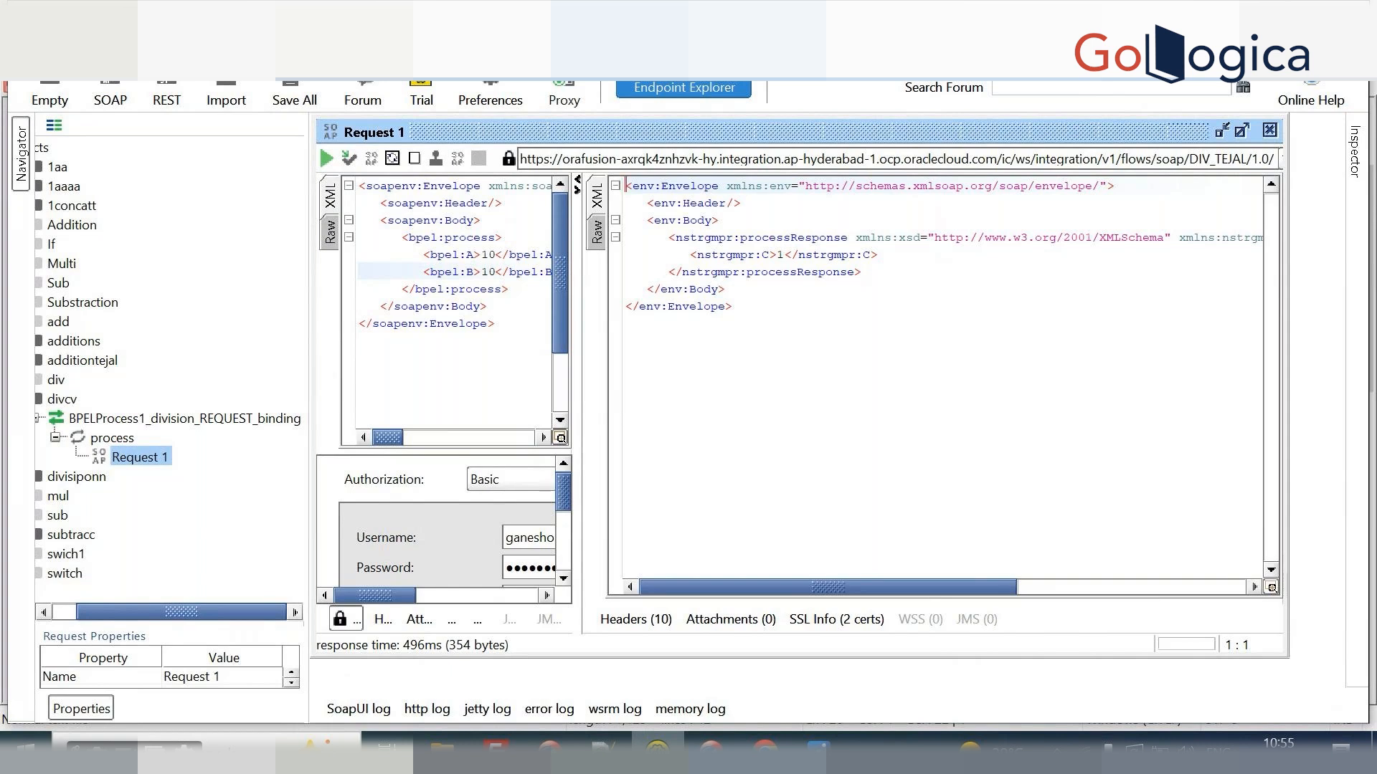
Switch to the Oracle Integration browser window and close the integration's run details.
left_click(603, 748)
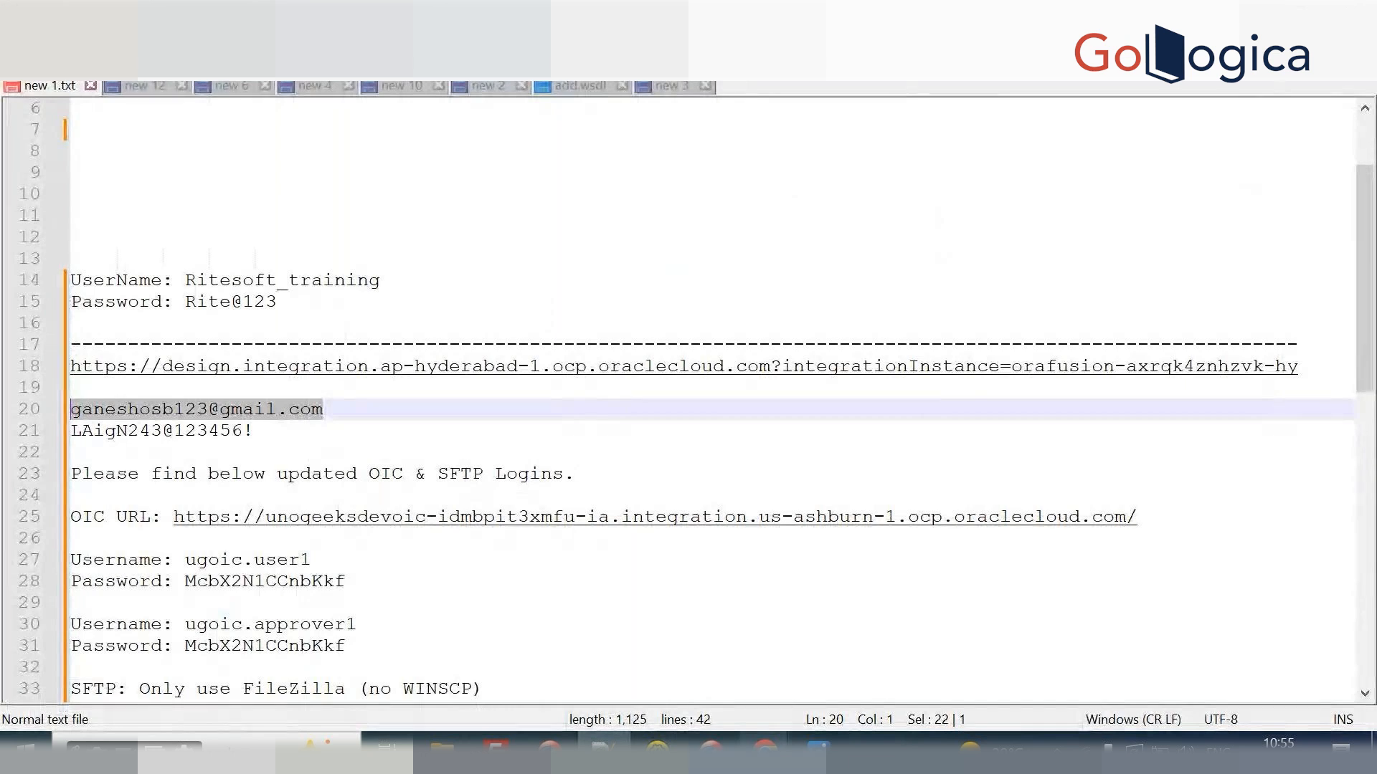
mouse_move(766, 751)
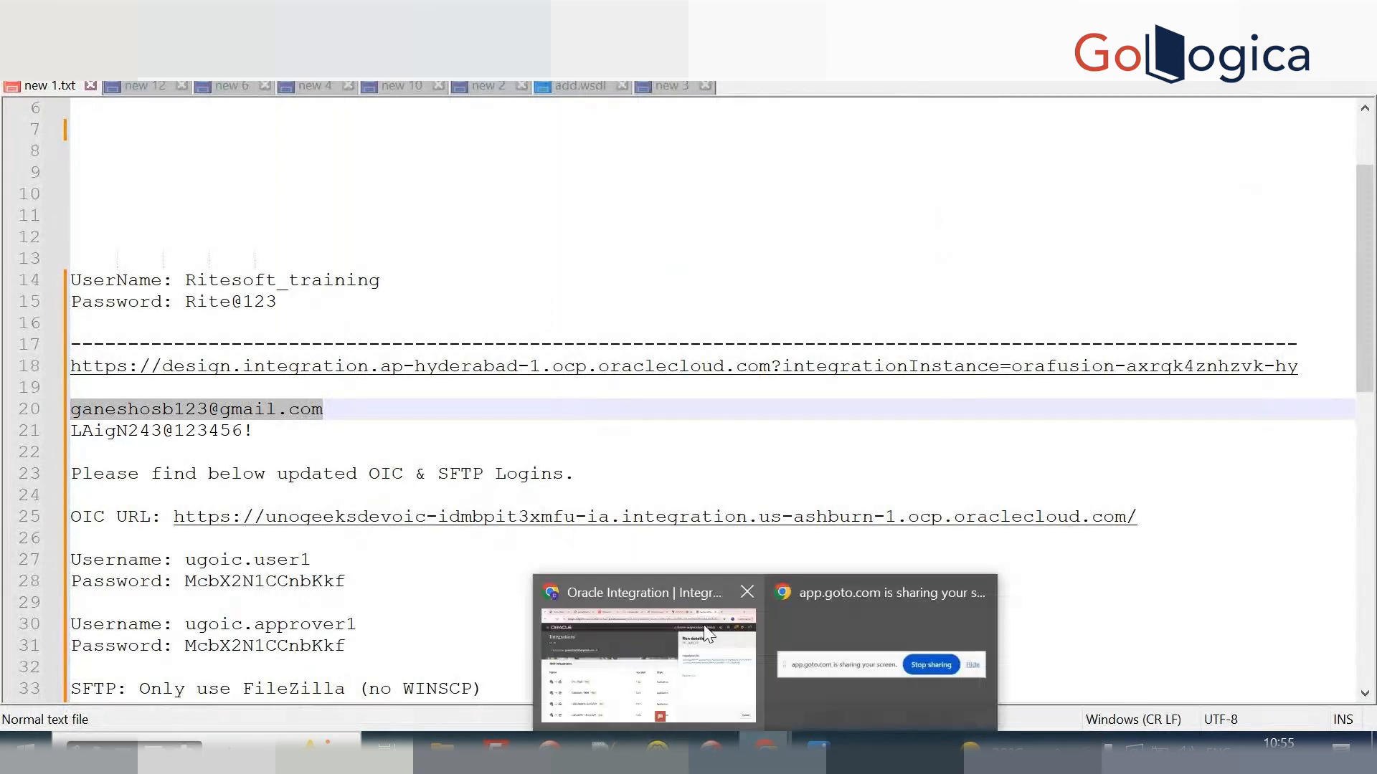
left_click(674, 559)
left_click(1311, 685)
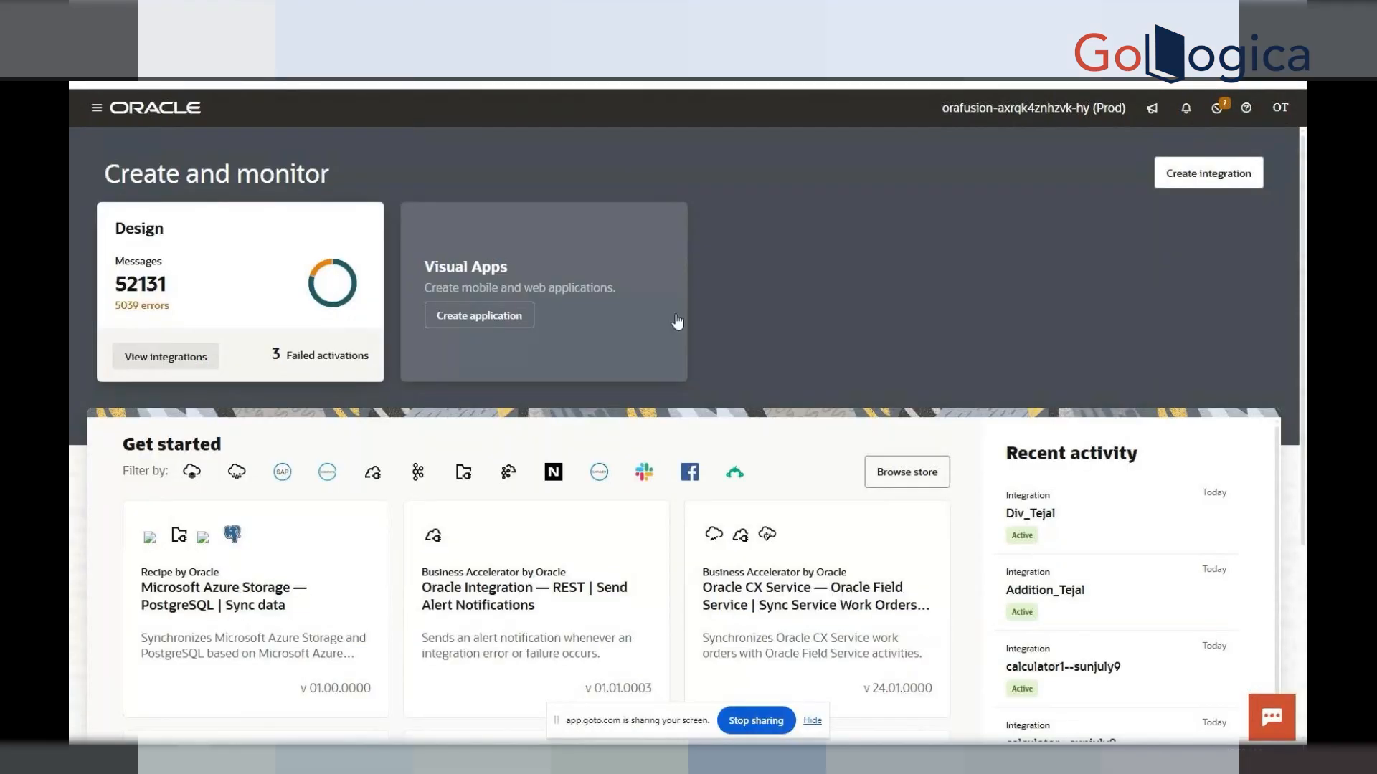
Expand the Design section of the Oracle Integration navigation and hide the screen-sharing notice.
left_click(96, 109)
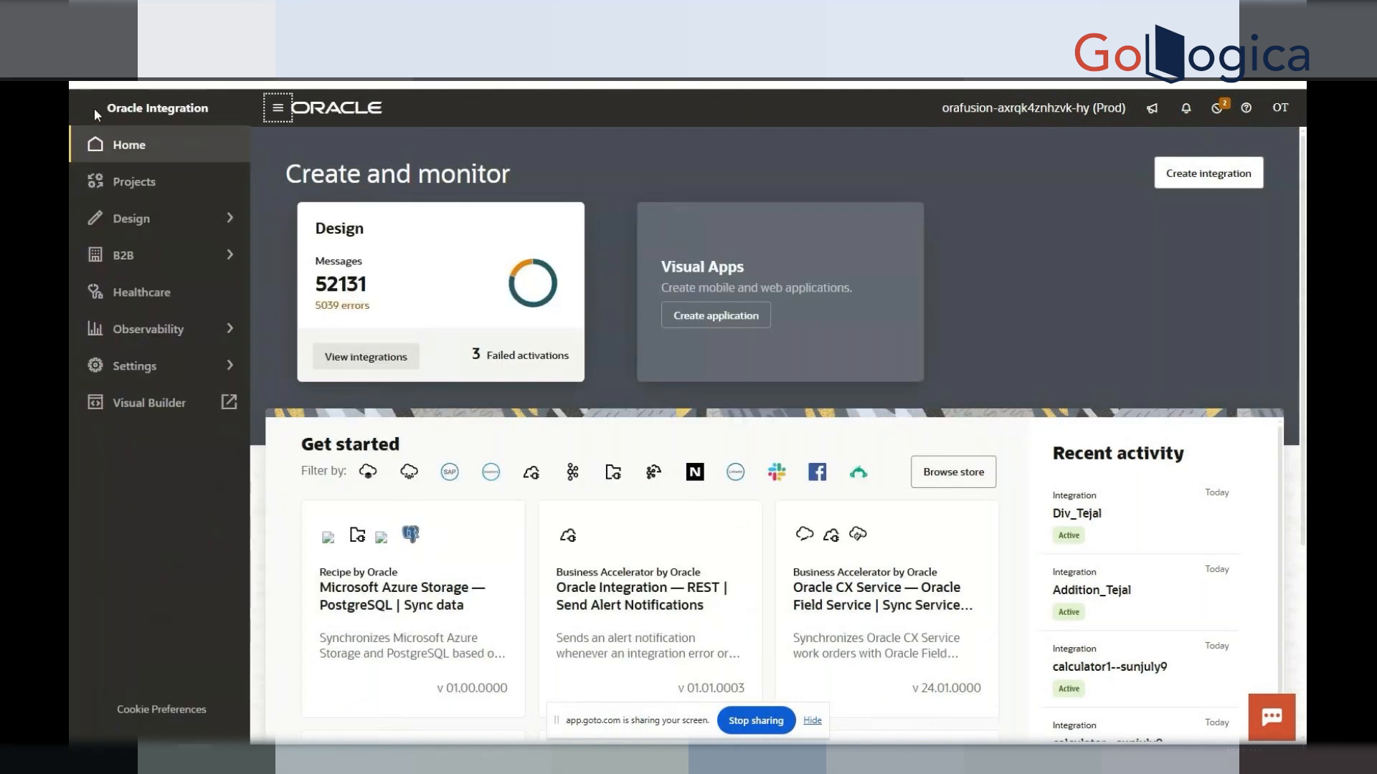
left_click(139, 217)
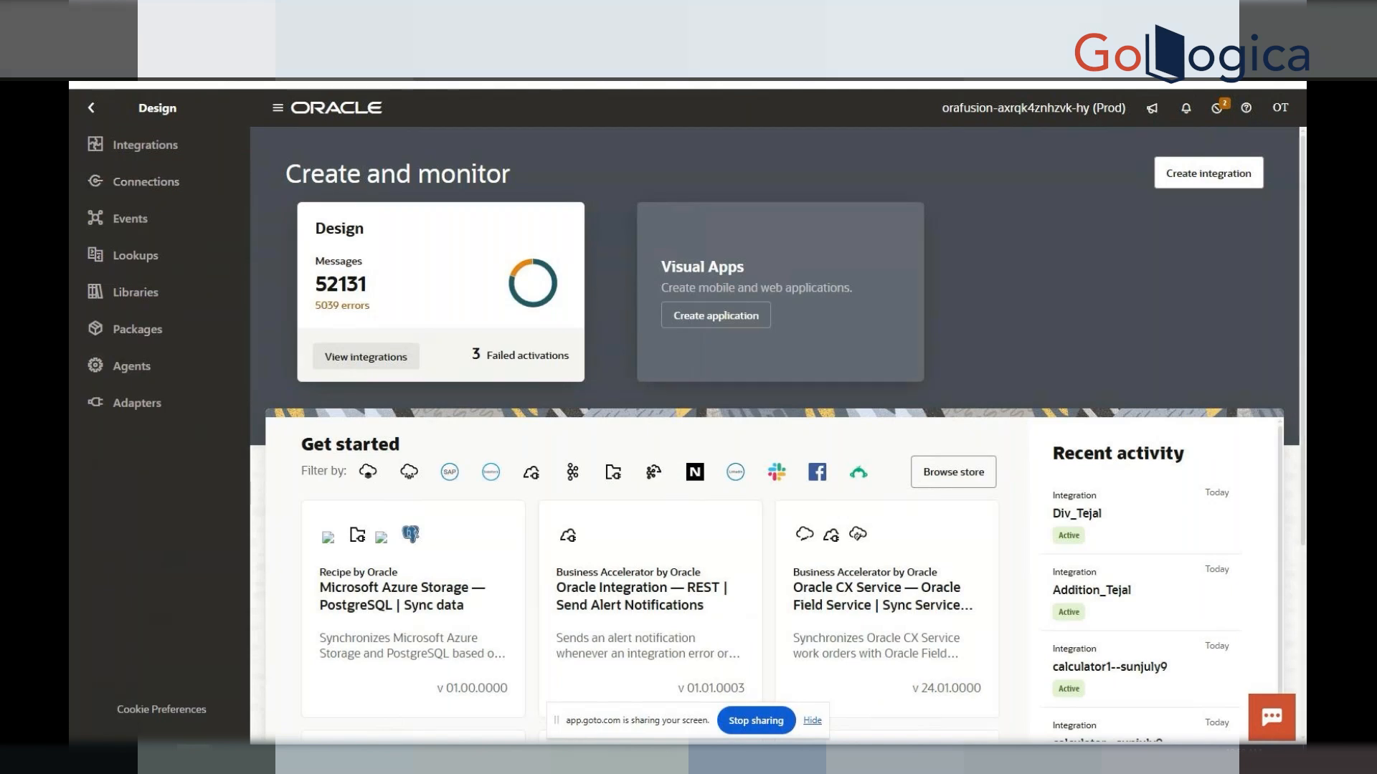
key("alt+Tab")
key("alt+Tab")
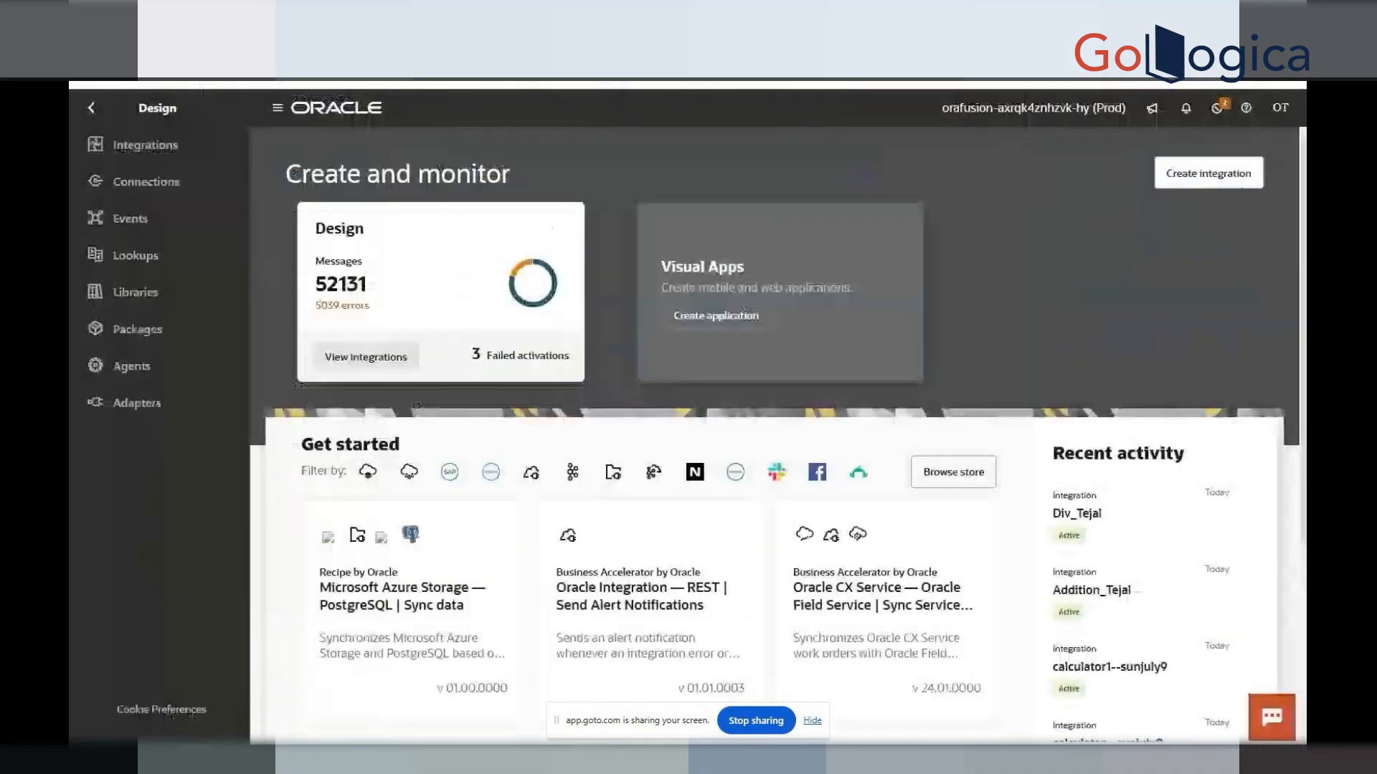
mouse_move(468, 757)
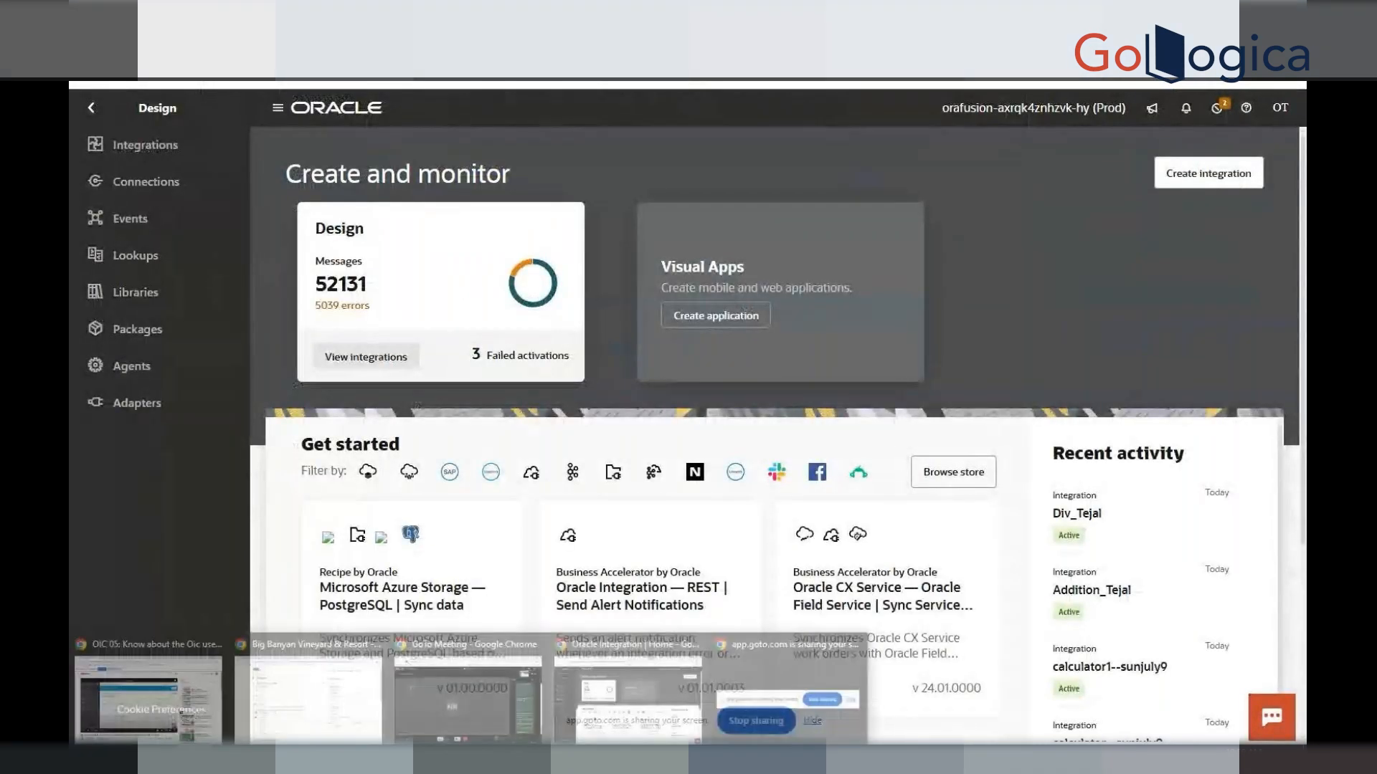
mouse_move(479, 717)
left_click(630, 706)
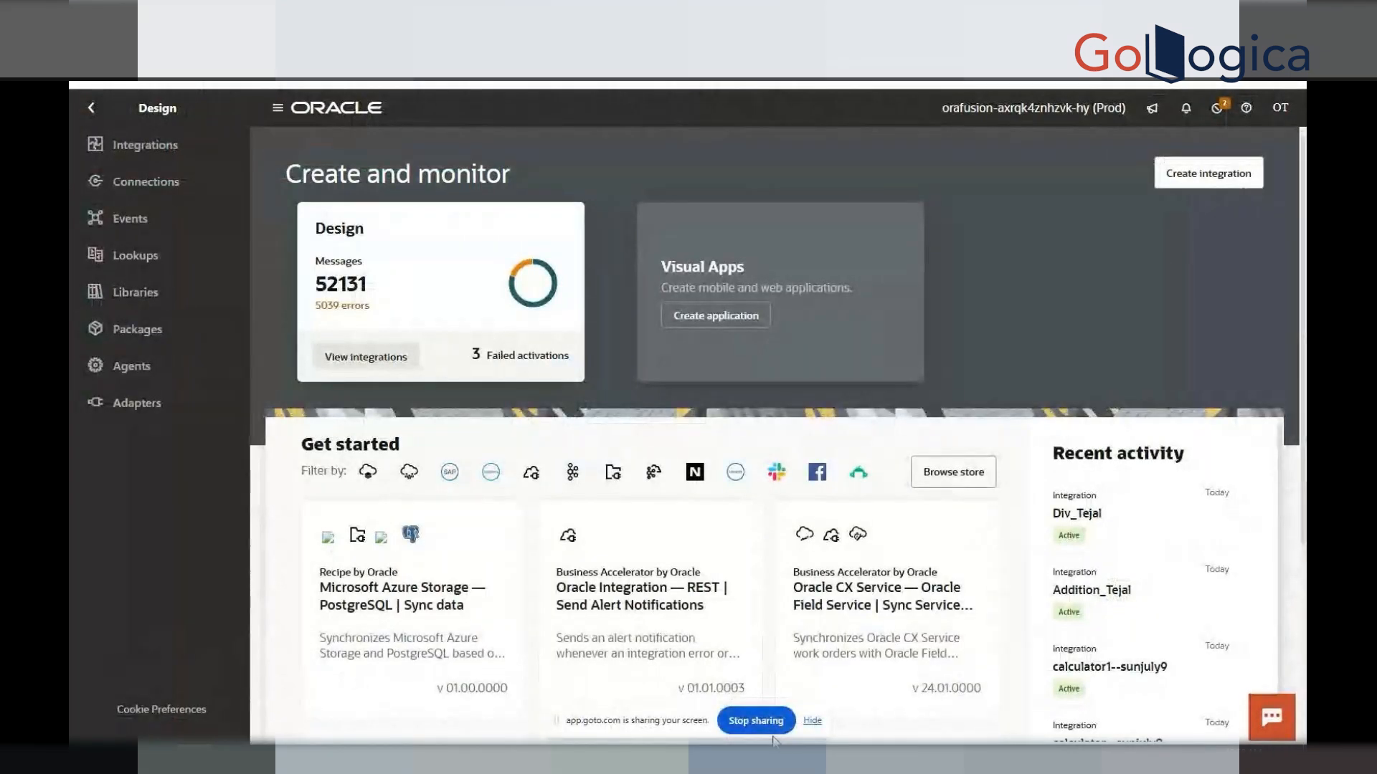
left_click(812, 722)
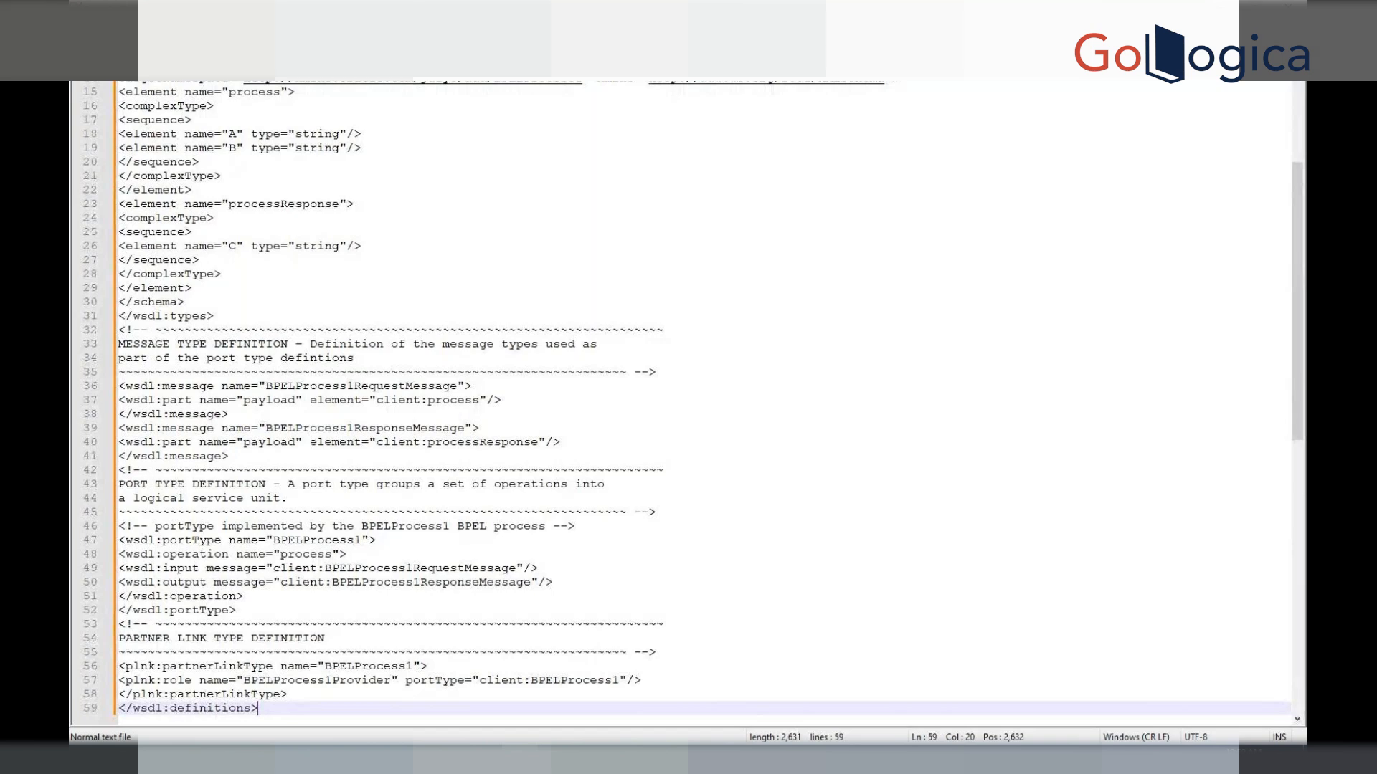
Save the WSDL text in the text editor to the Desktop as add.wsdl.
key("ctrl+s")
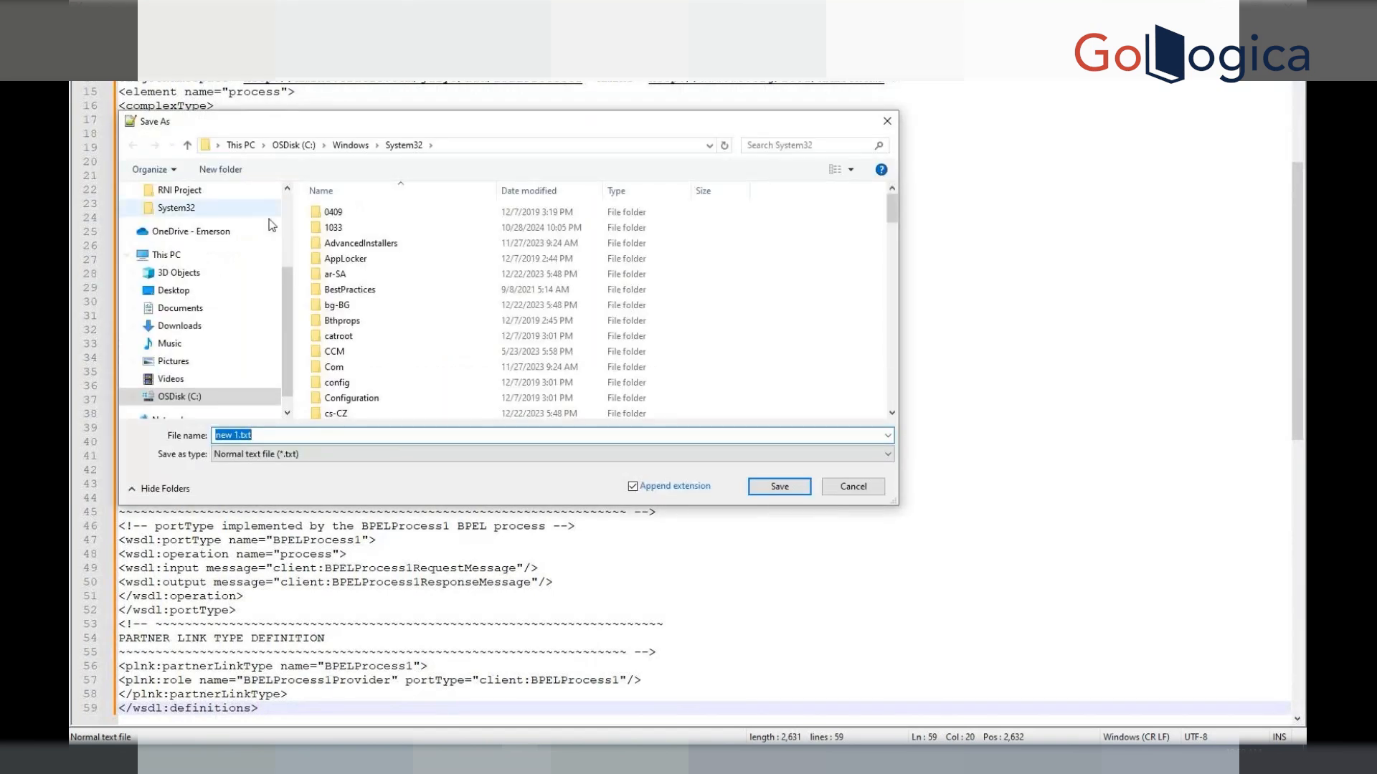
scroll(185, 230, "up", 3)
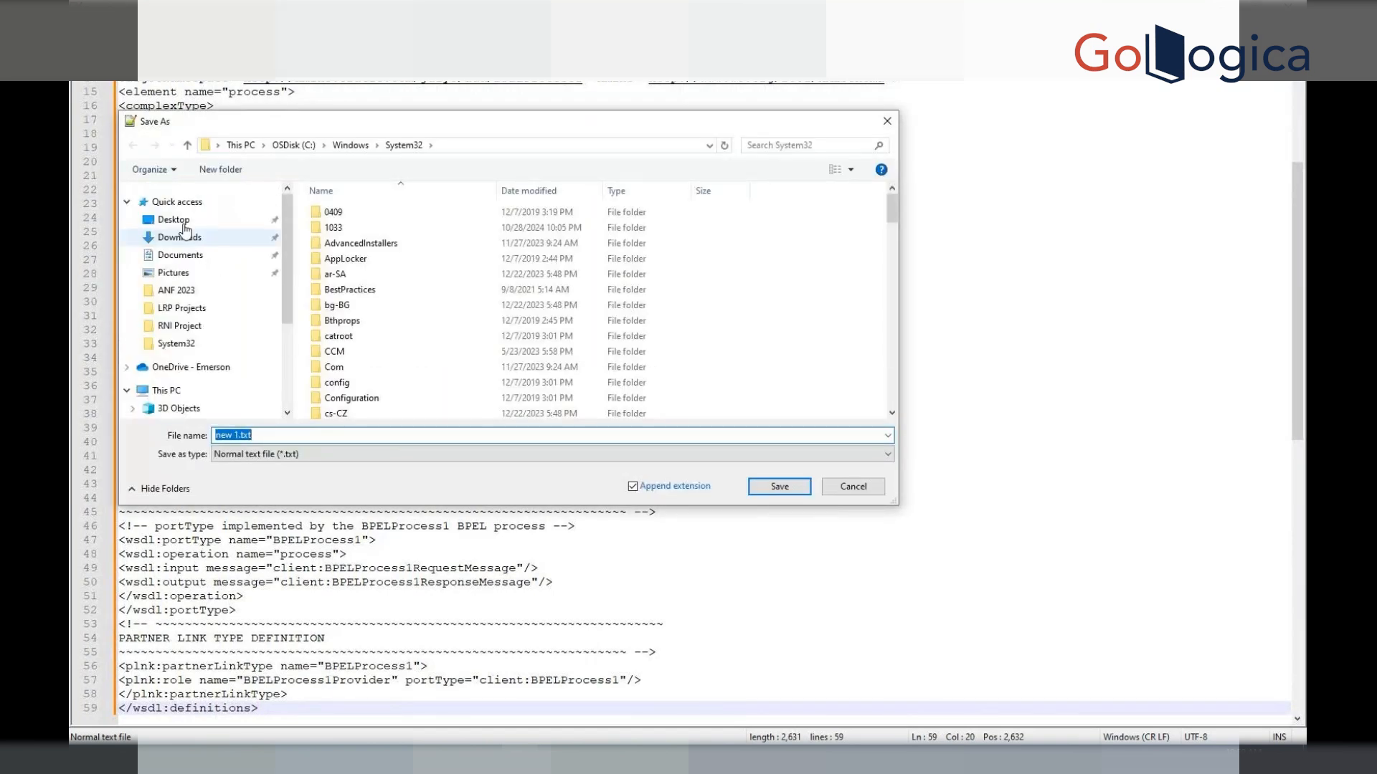
left_click(179, 221)
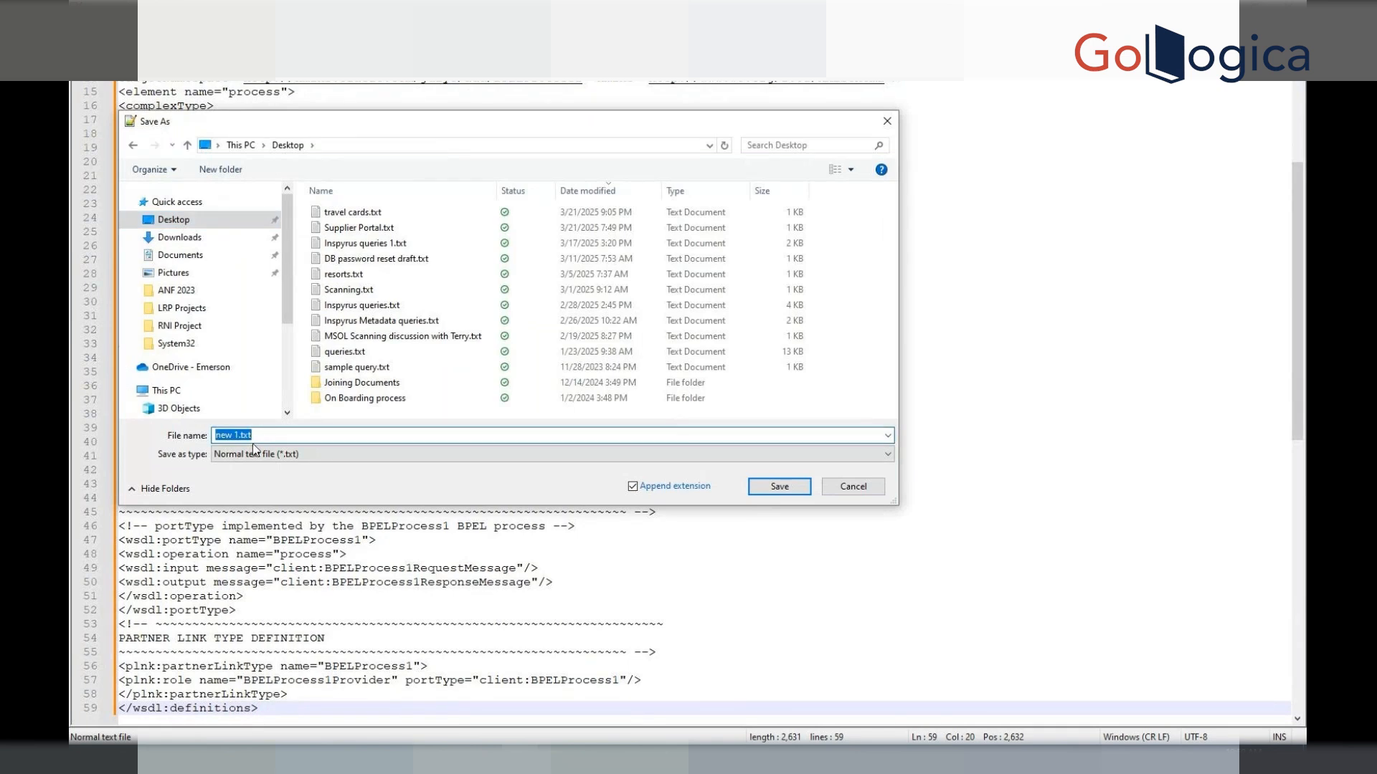
type("add.wsdl")
key("Return")
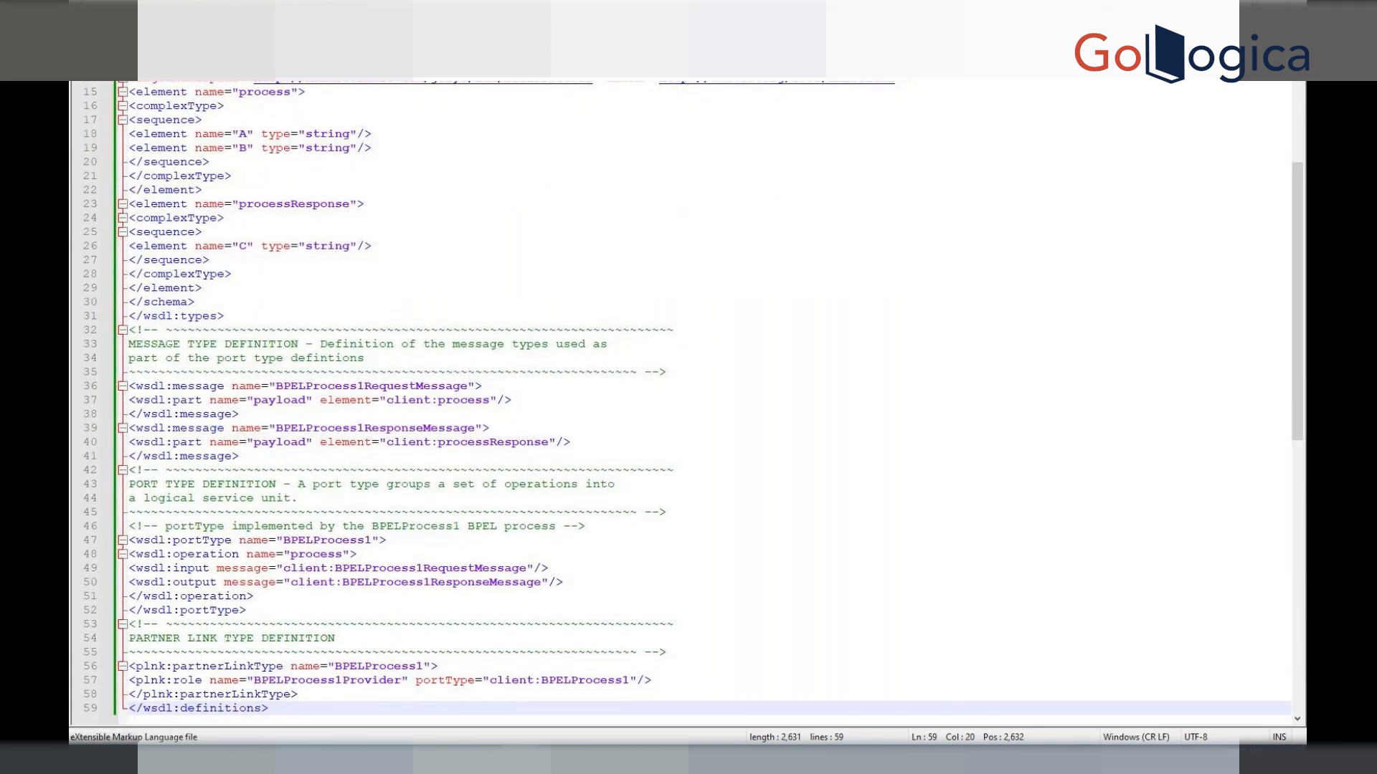
Save the WSDL document to the Desktop again as add.wsdl with file type All types, replacing the existing file.
left_click(79, 26)
left_click(116, 163)
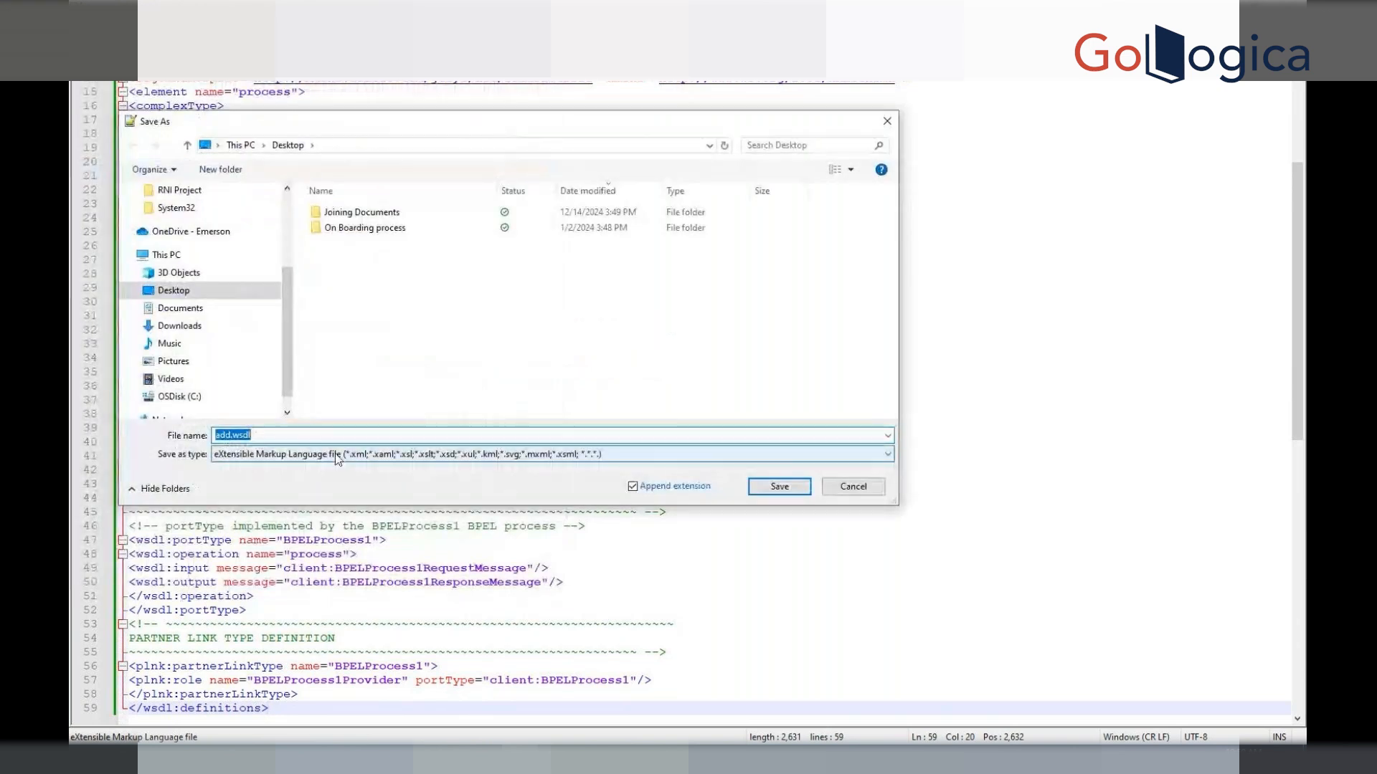
left_click(336, 455)
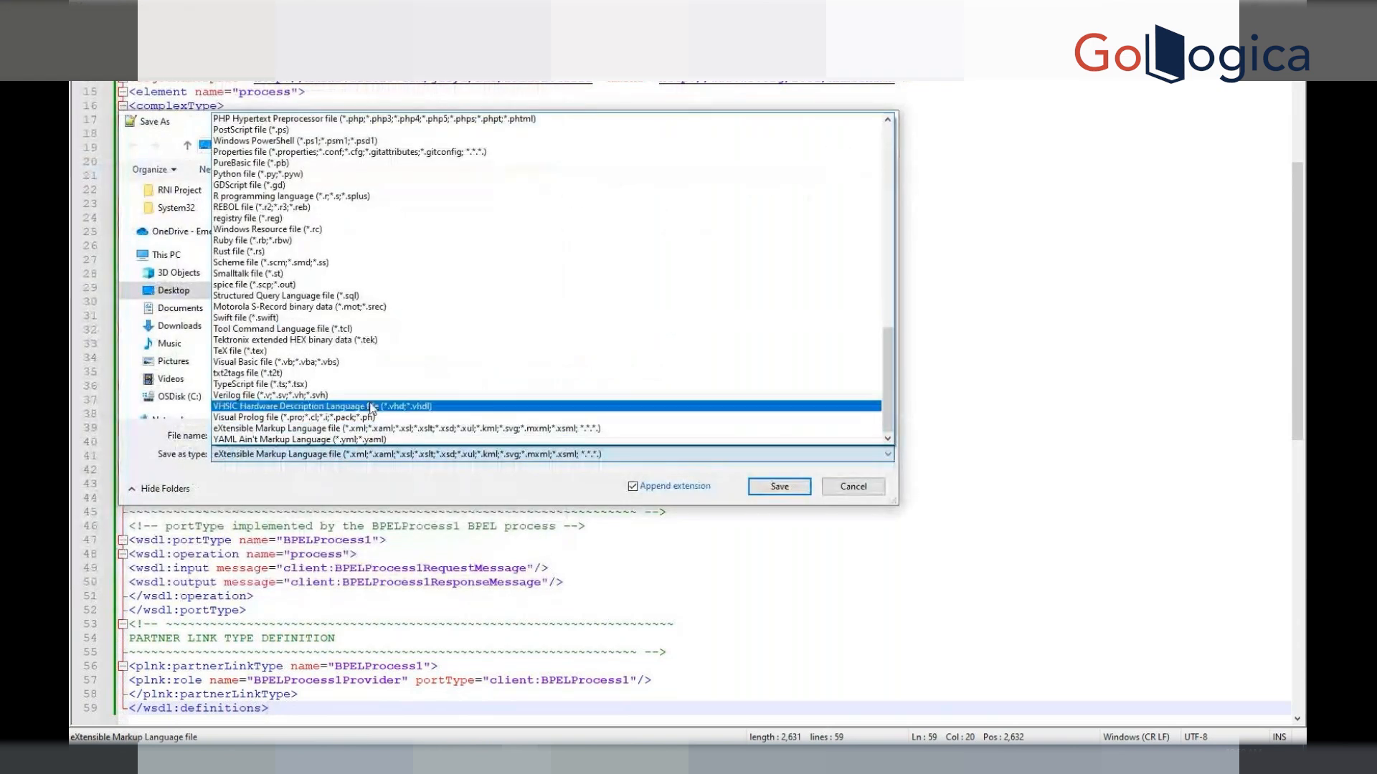
scroll(362, 402, "up", 13)
scroll(371, 402, "up", 5)
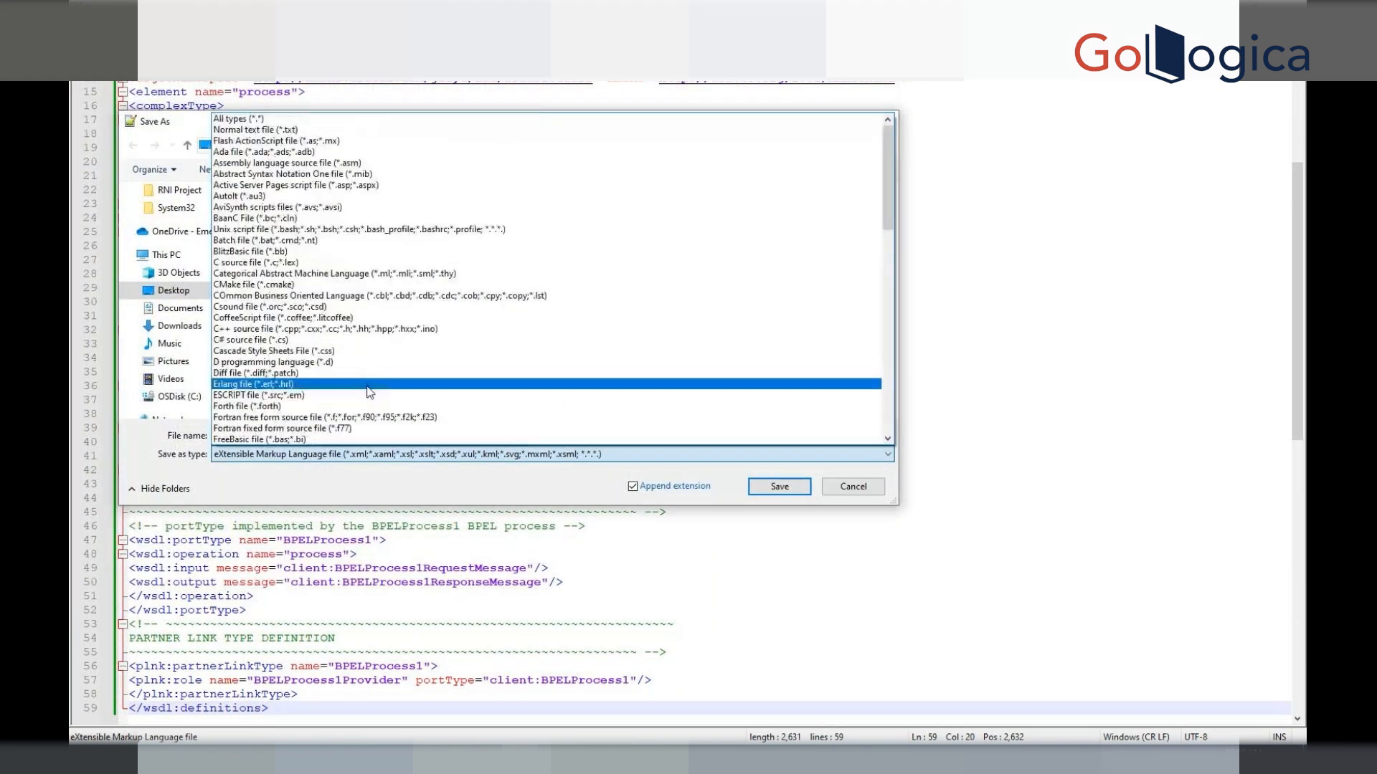
left_click(244, 123)
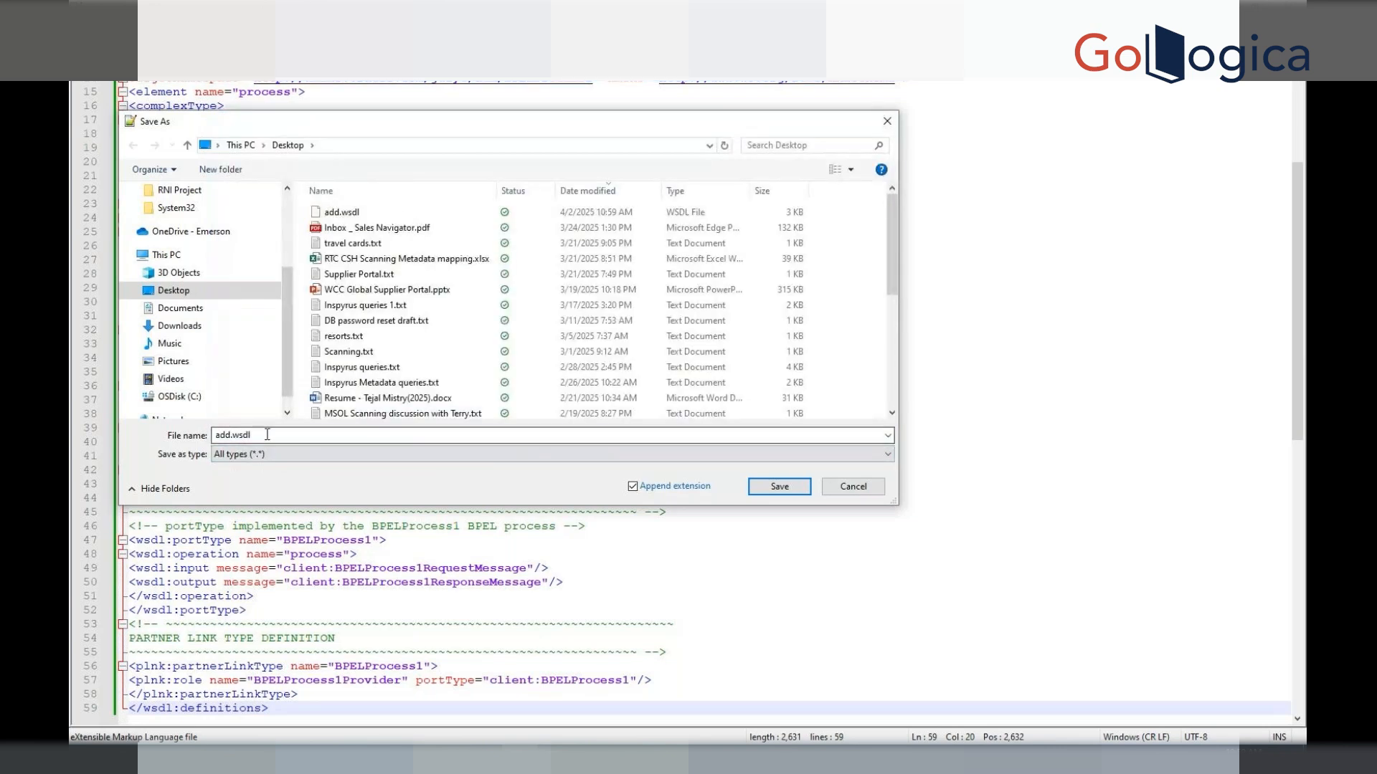
double_click(266, 435)
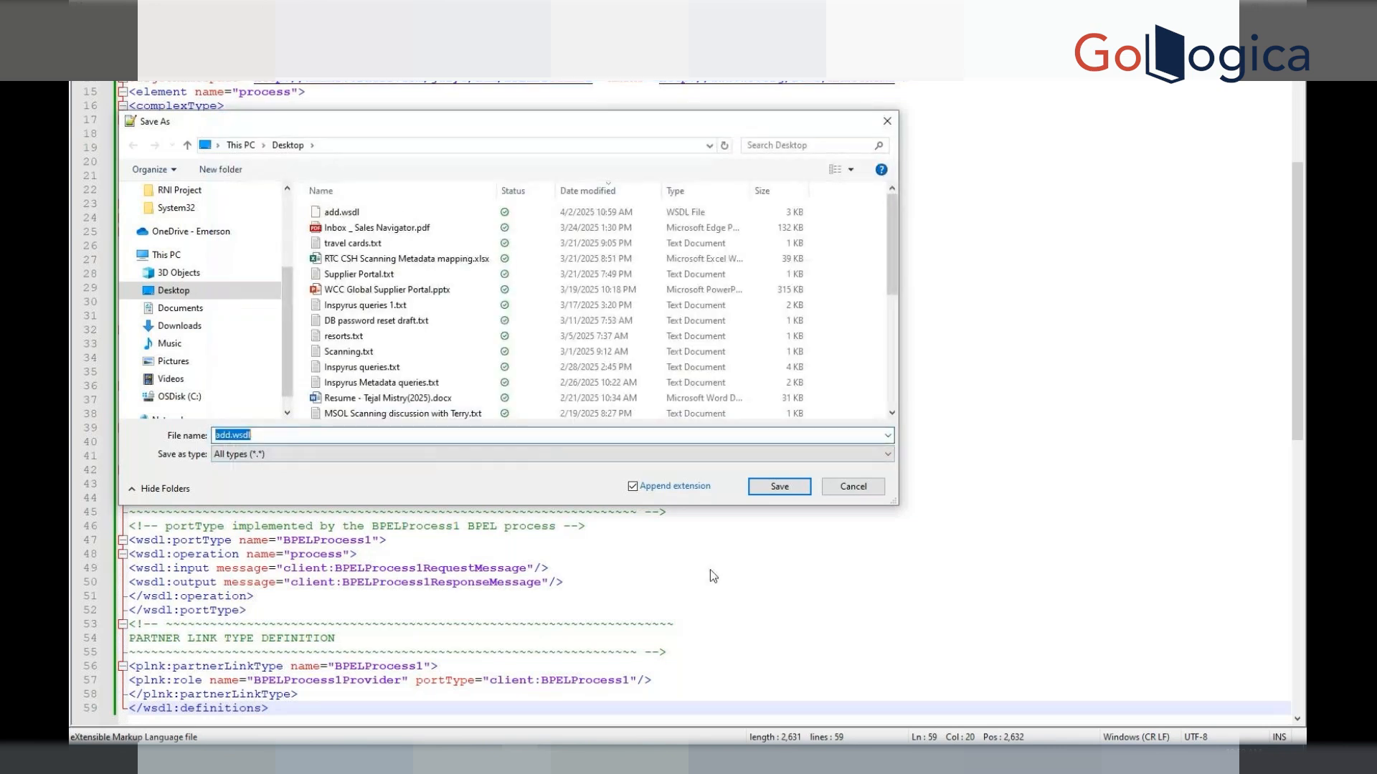
left_click(778, 487)
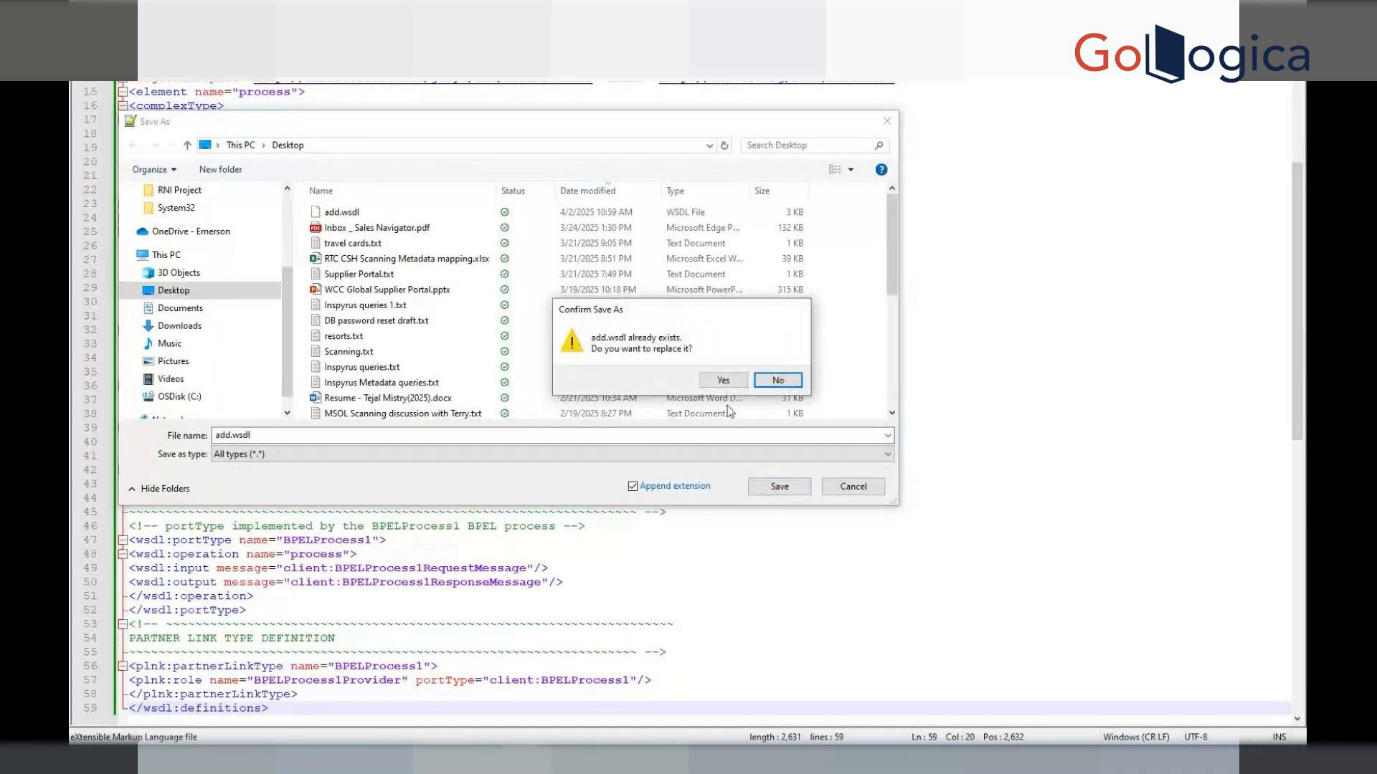
left_click(724, 380)
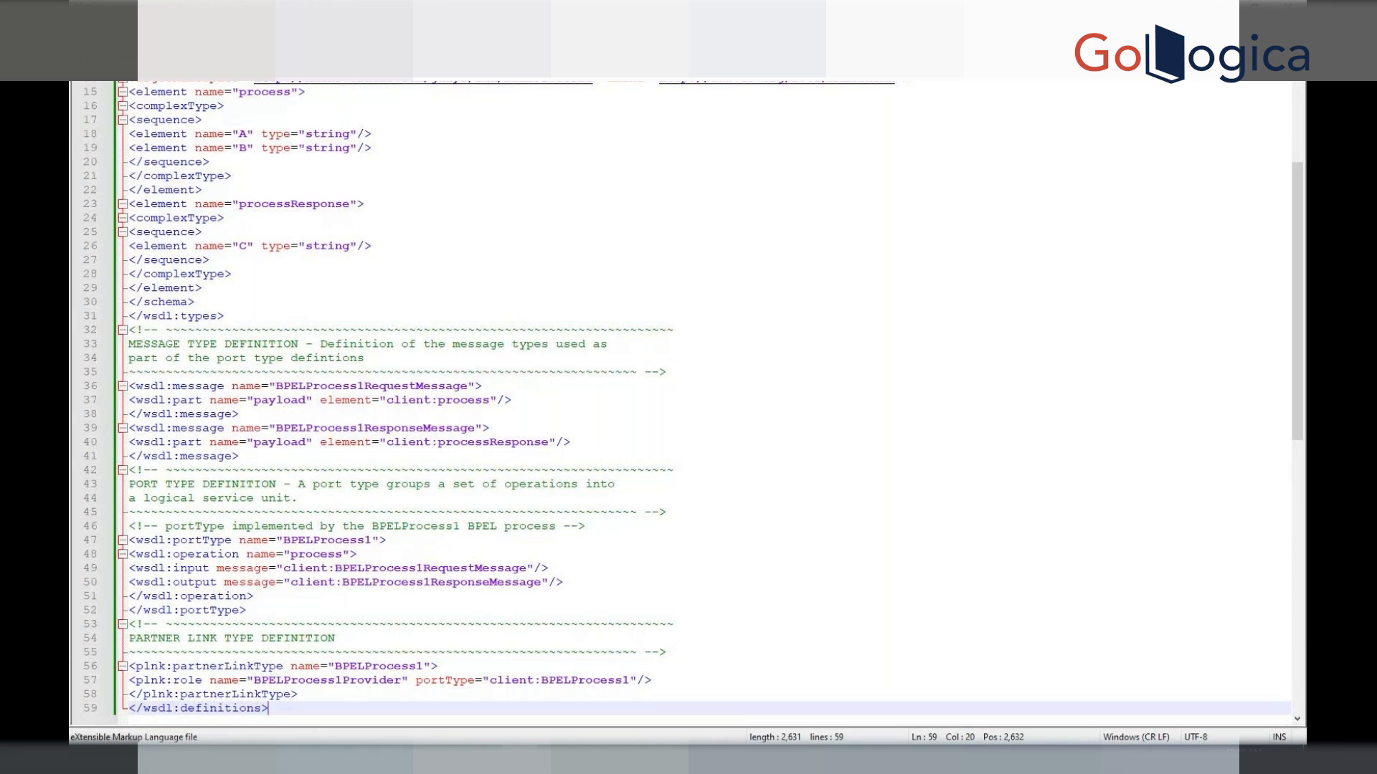
Switch to the Oracle Integration browser window, view the Connections list and return to the home page.
left_click(703, 707)
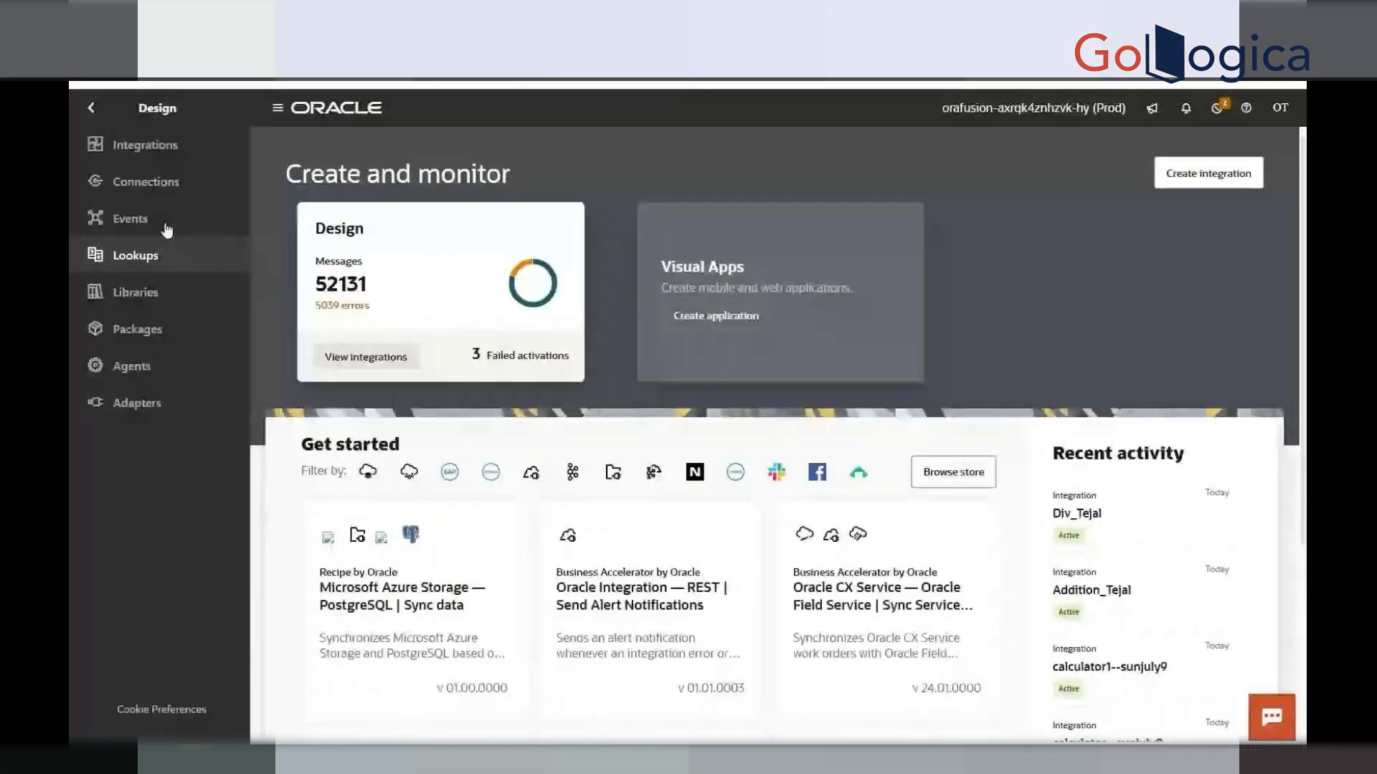
left_click(158, 197)
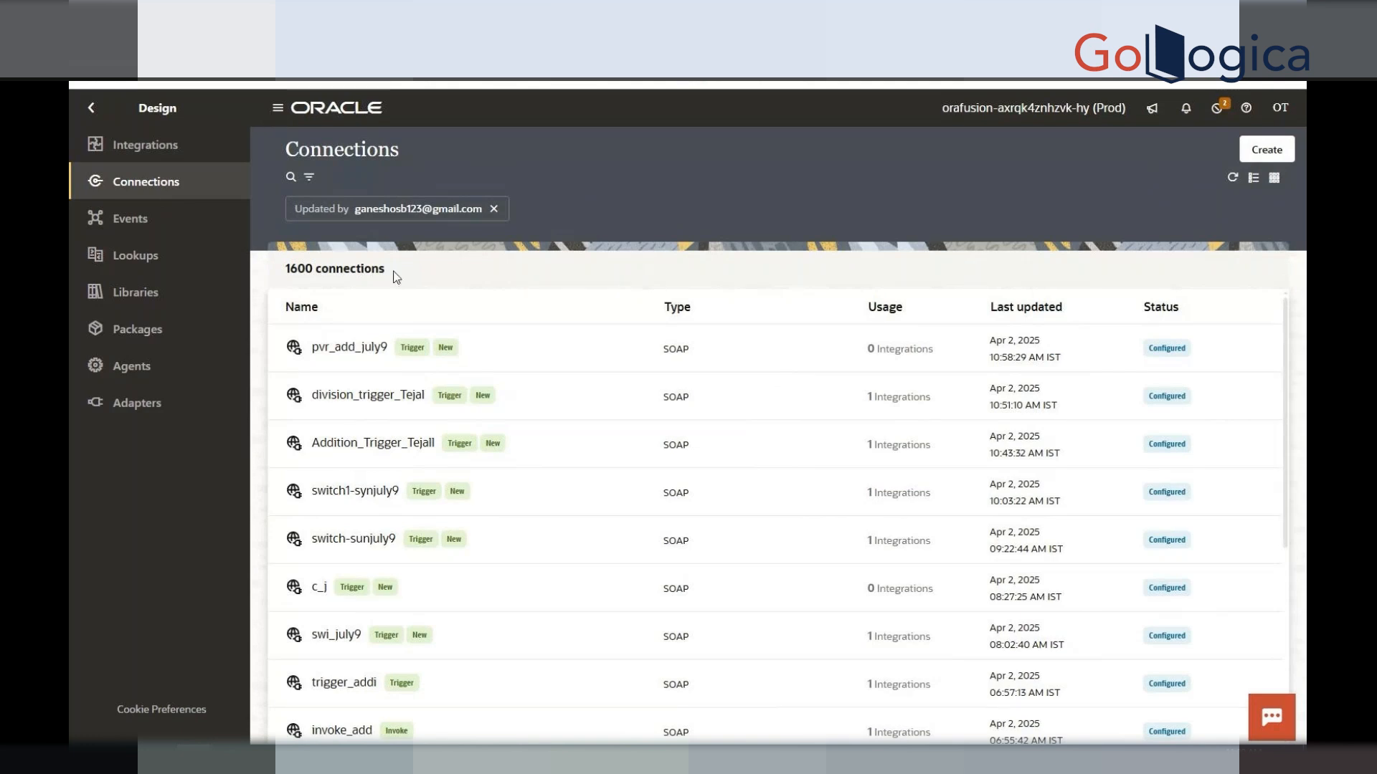
mouse_move(442, 400)
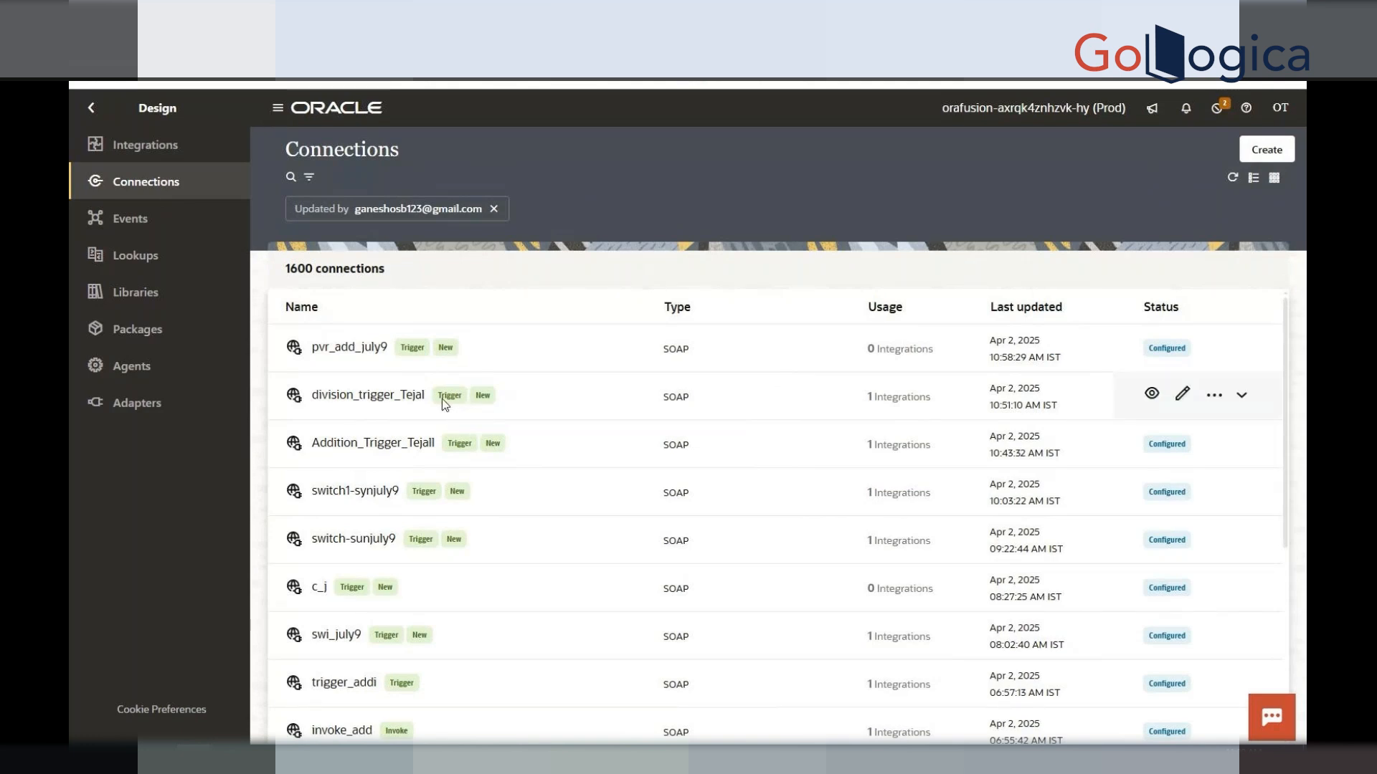
left_click(92, 109)
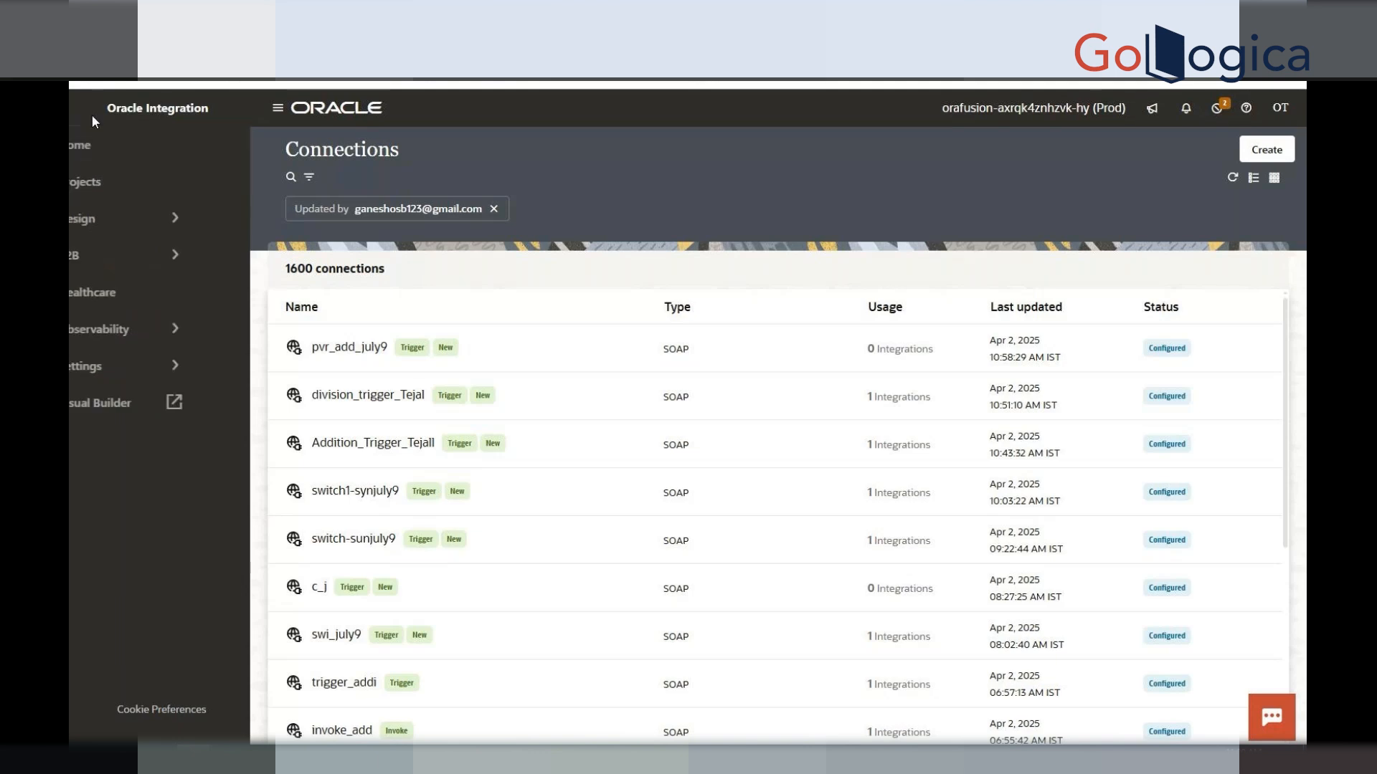
left_click(116, 147)
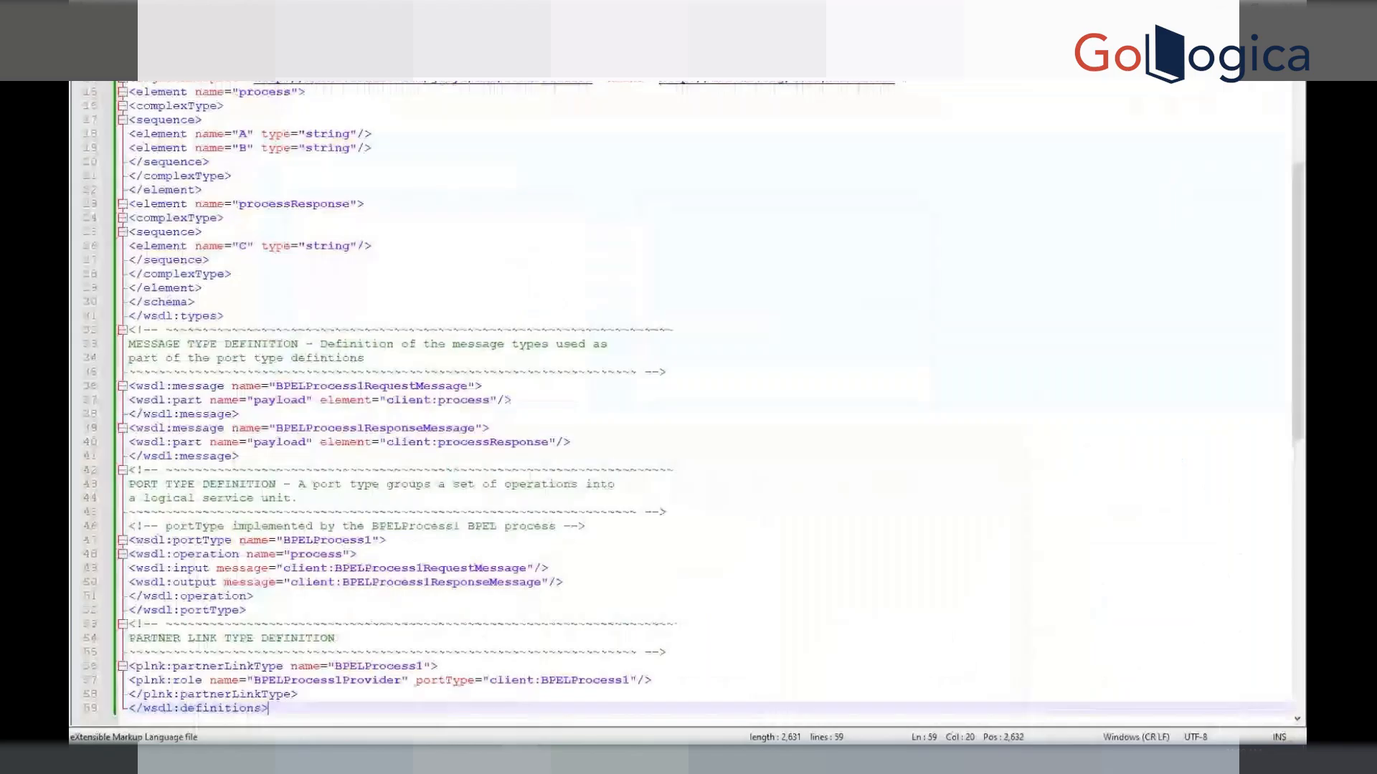
Re-save the WSDL text over add.wsdl on the Desktop, using the All types file type.
scroll(215, 168, "up", 3)
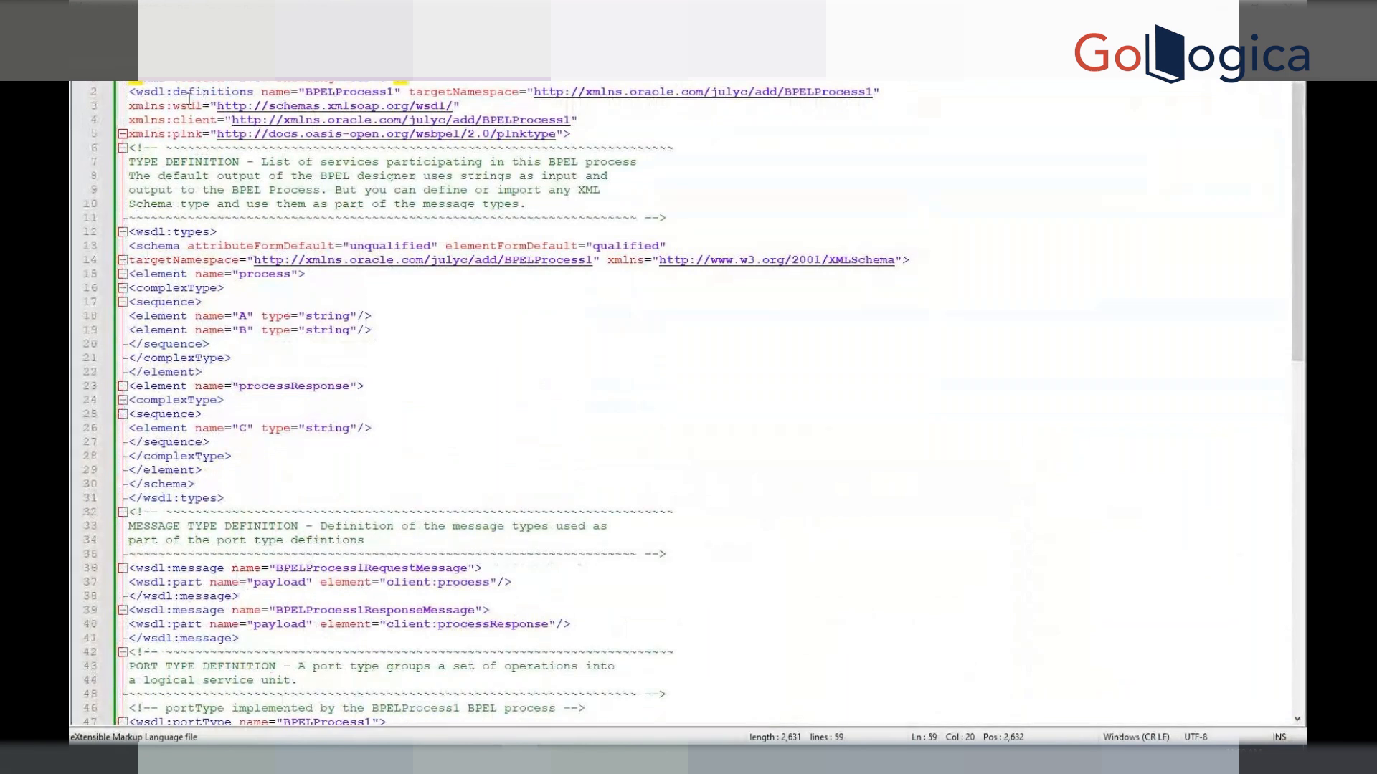
left_click(81, 23)
left_click(112, 154)
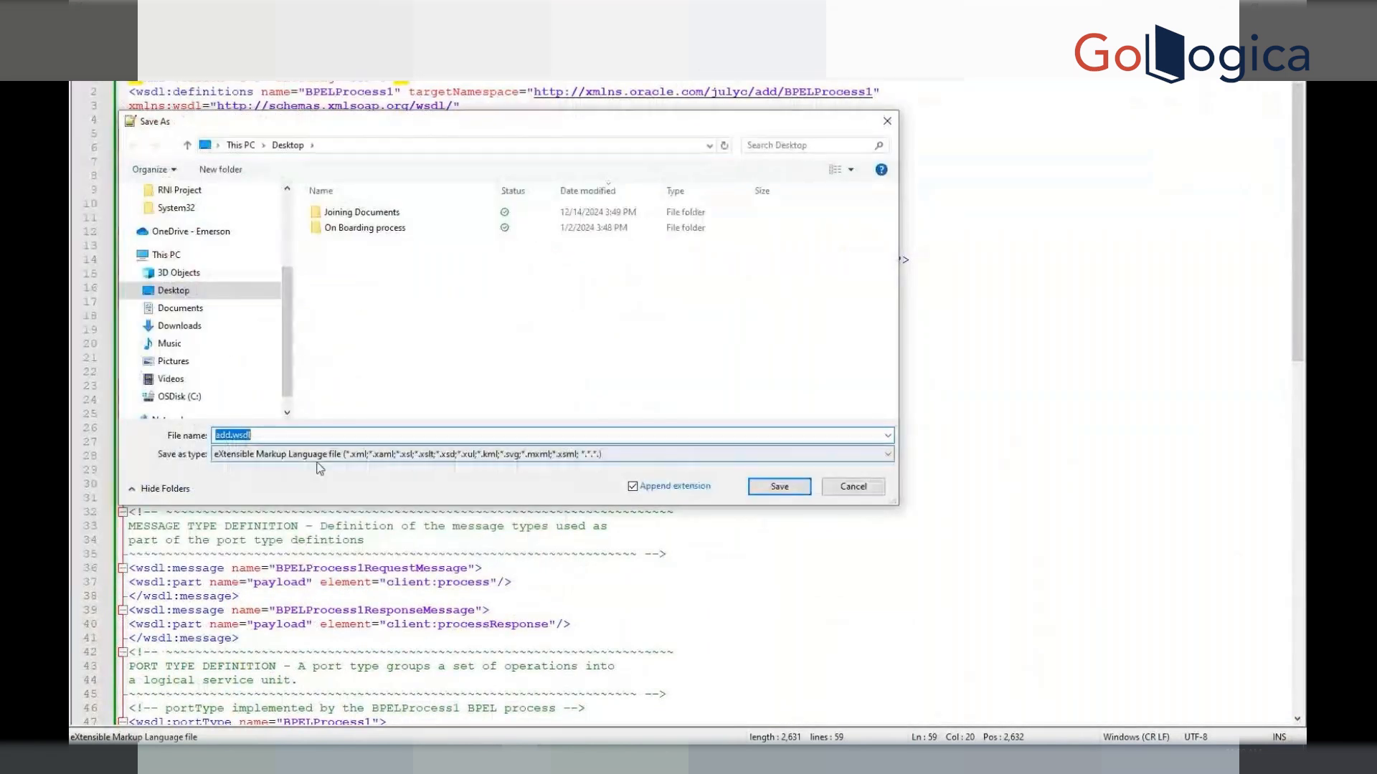
left_click(319, 459)
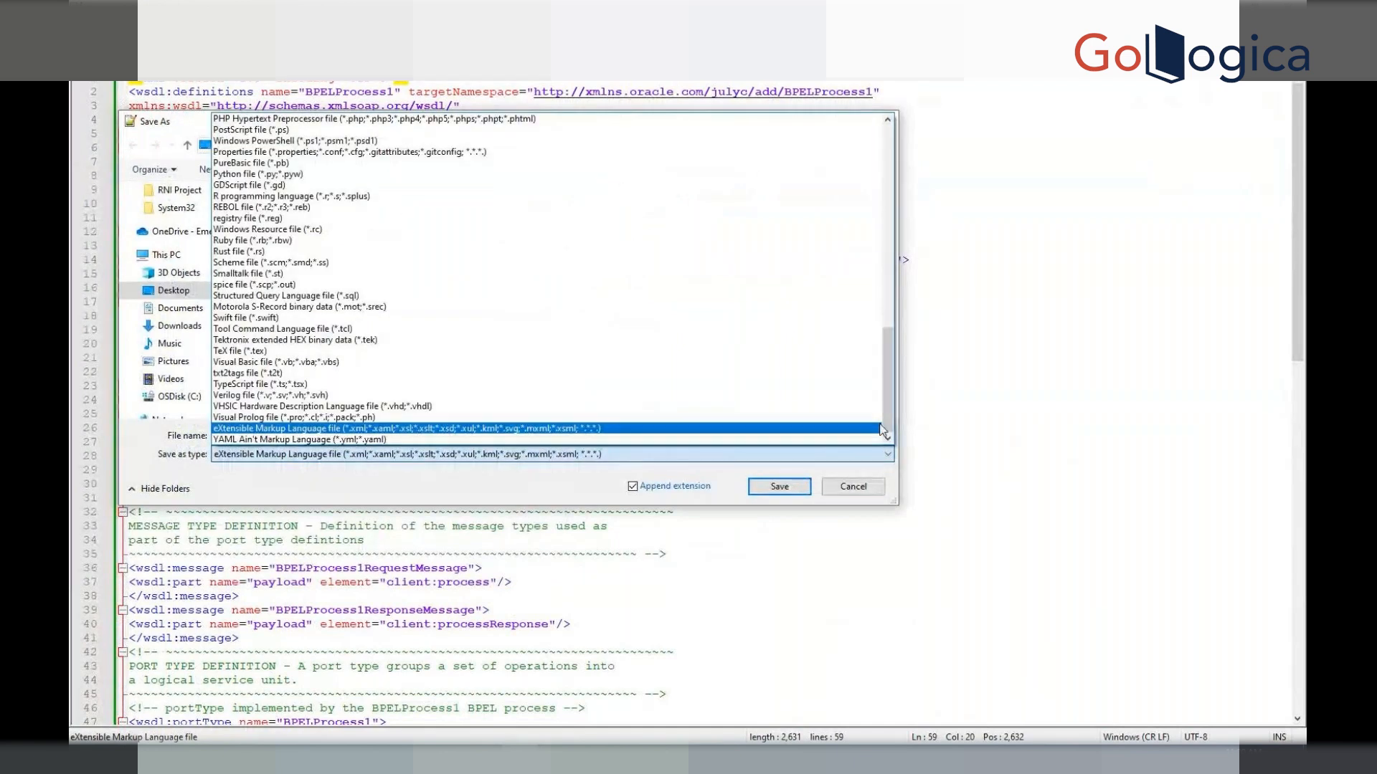
scroll(885, 395, "up", 10)
left_click(249, 118)
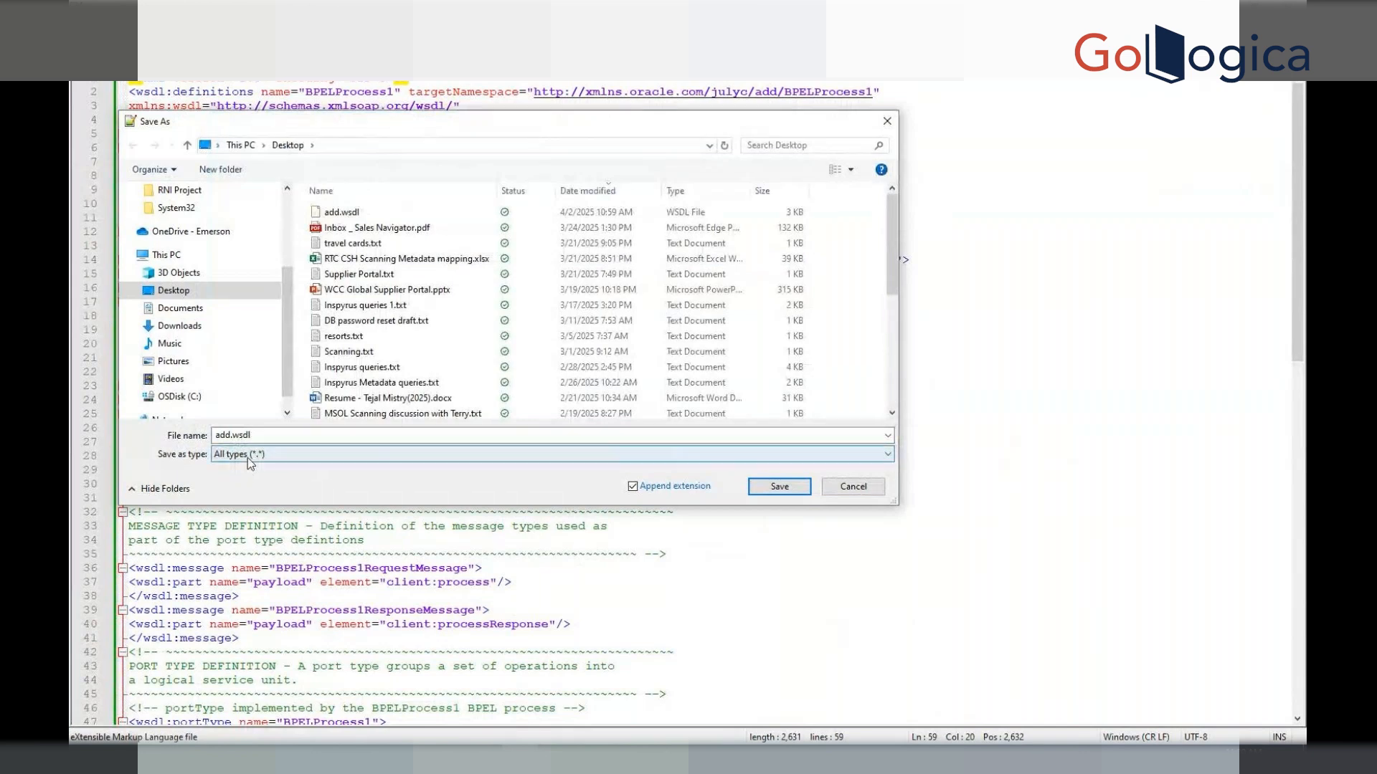
left_click(778, 487)
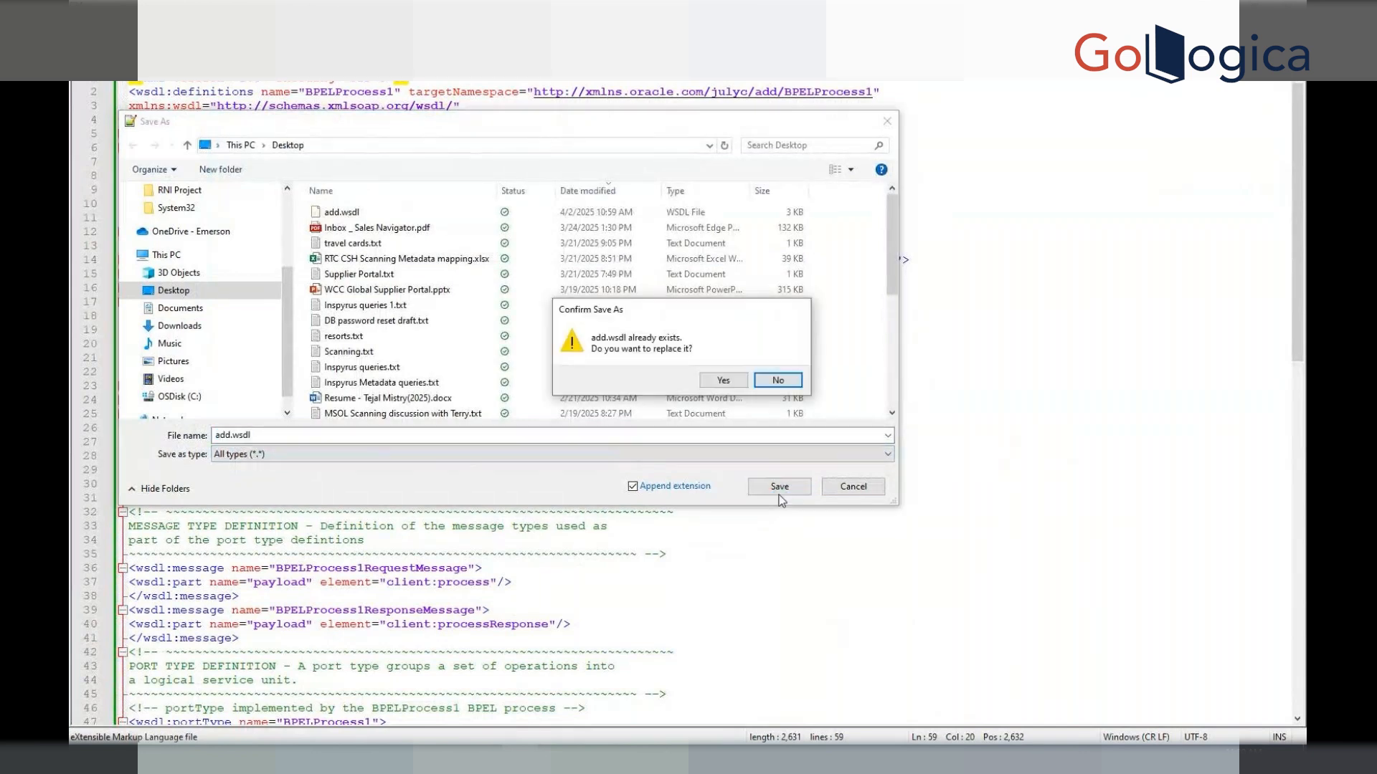
left_click(726, 384)
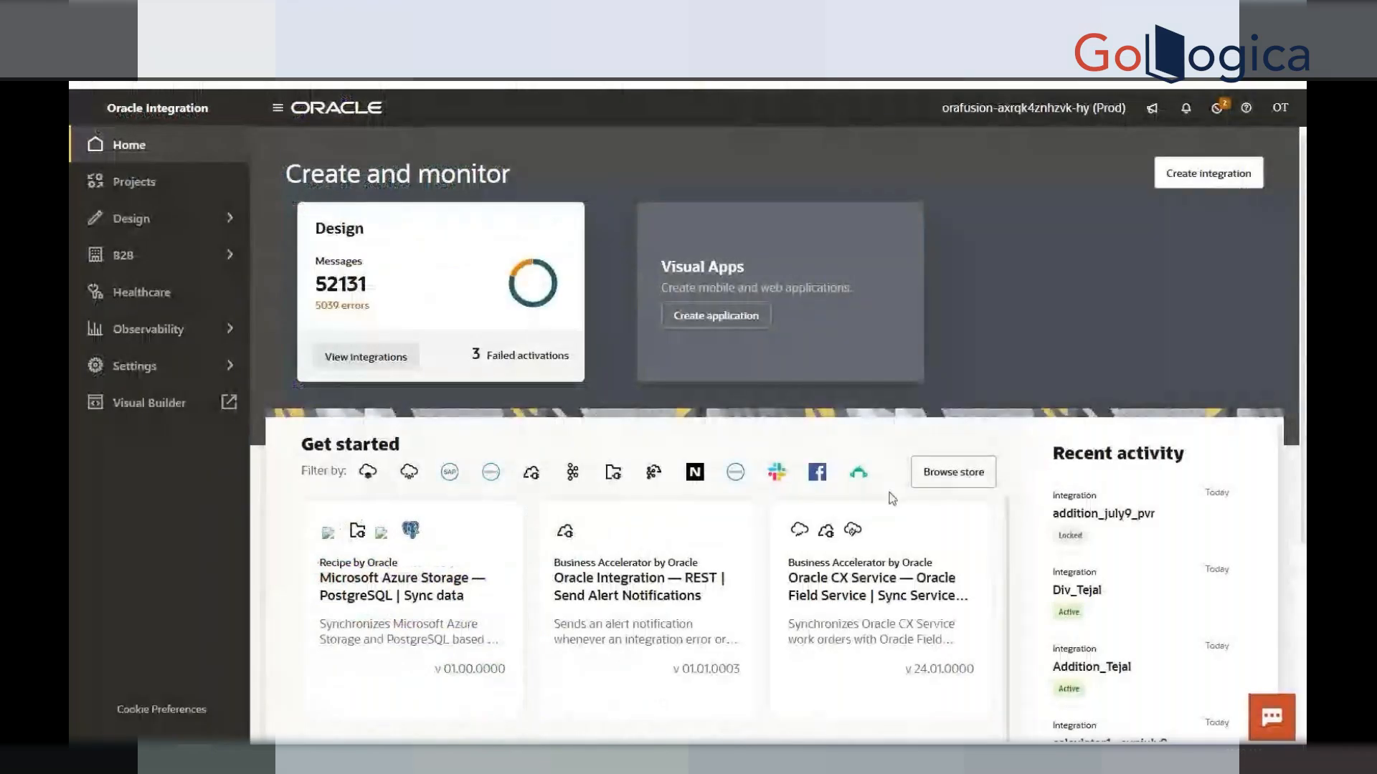
Open the Design section's Connections list in Oracle Integration and start creating a new connection.
left_click(172, 216)
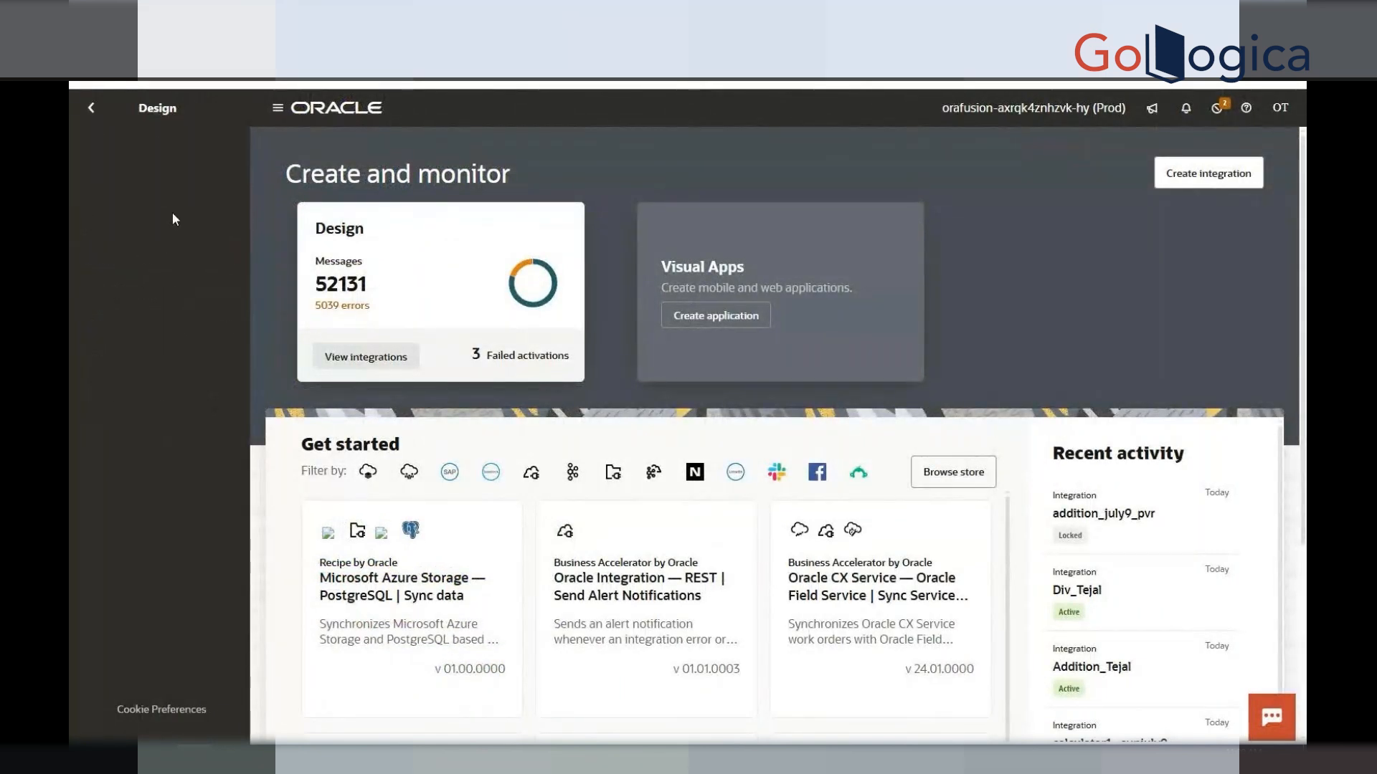
left_click(169, 188)
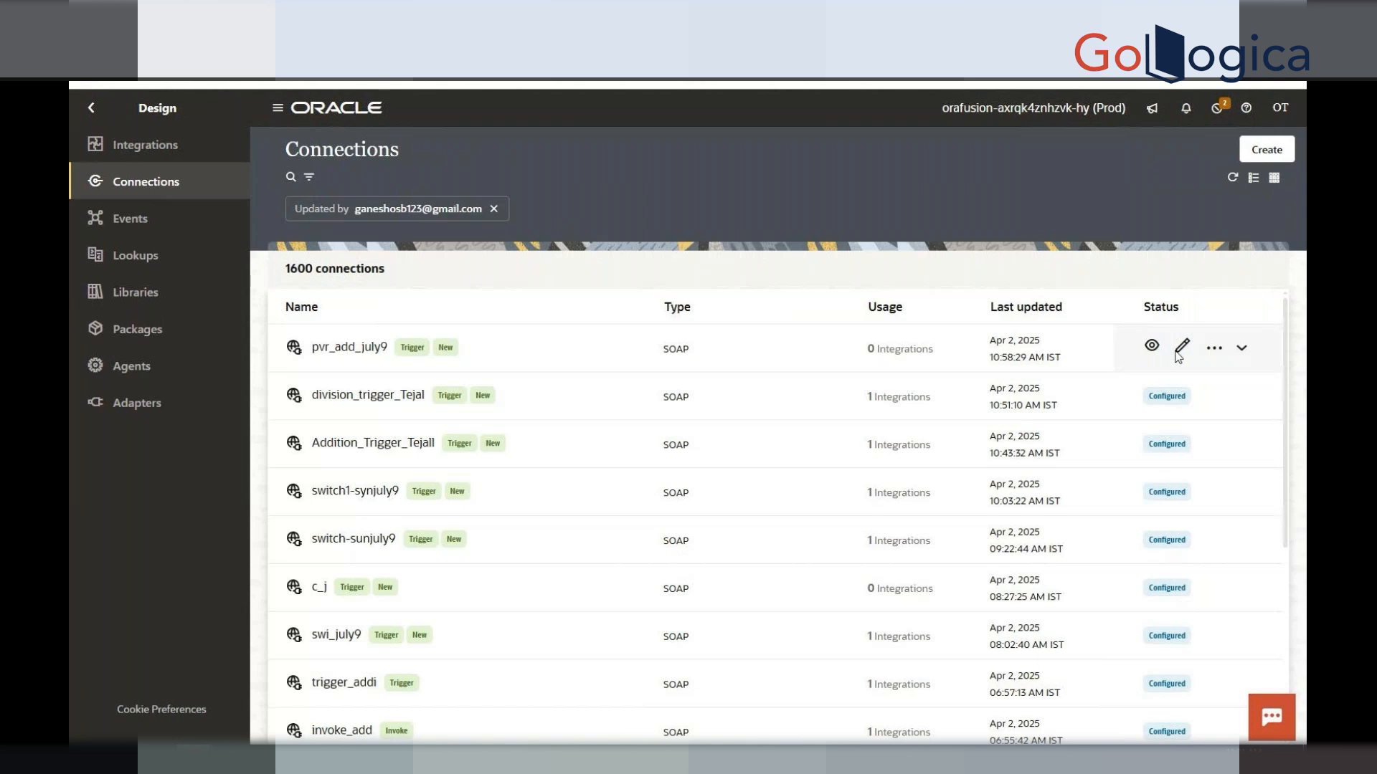
left_click(1267, 149)
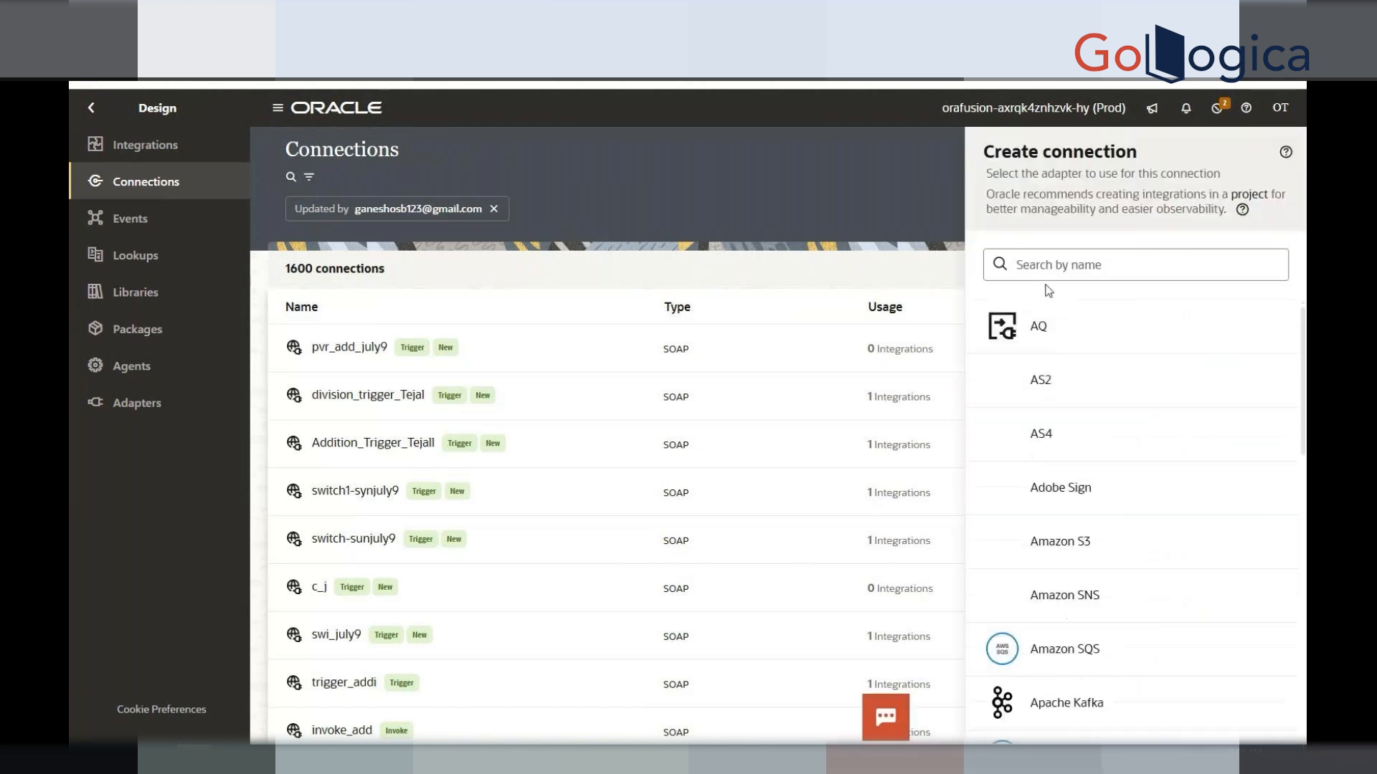
left_click(1060, 266)
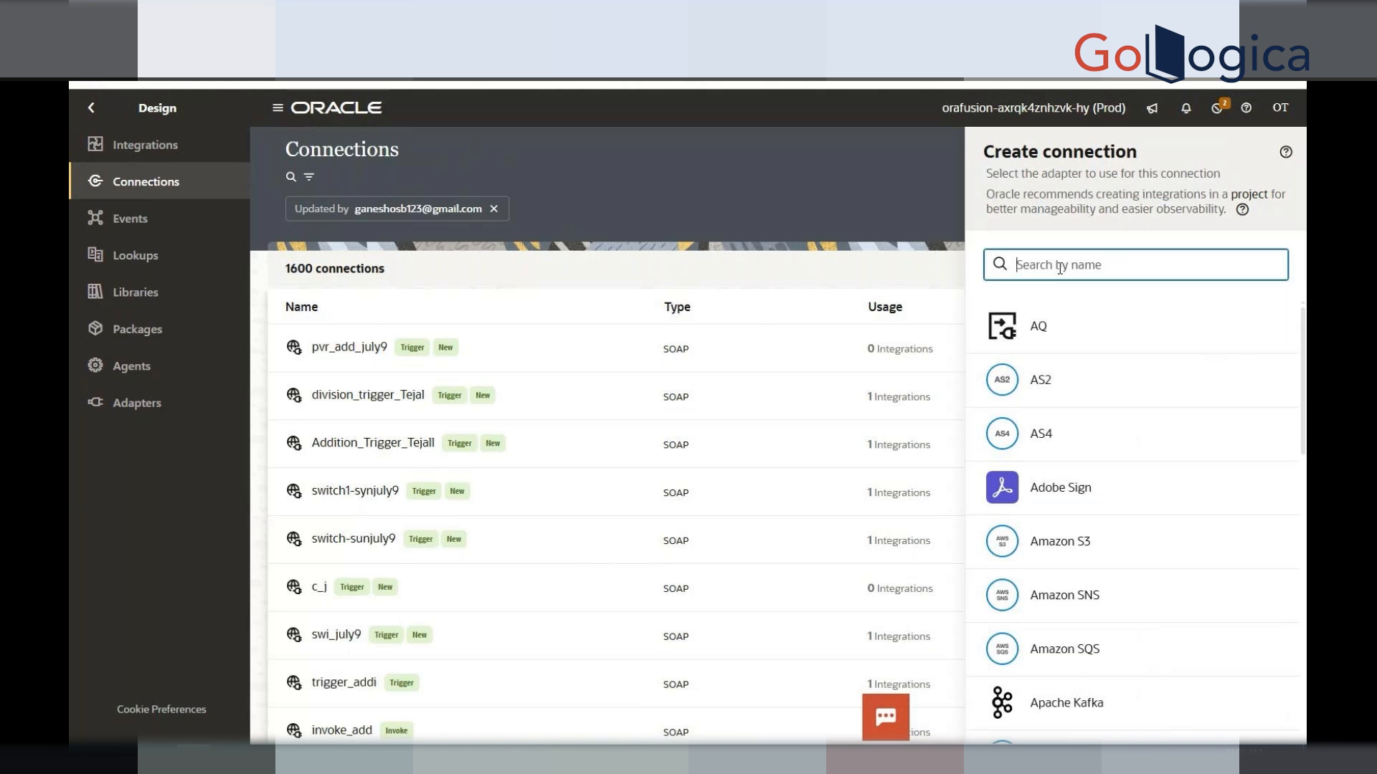
type("SA")
key("BackSpace")
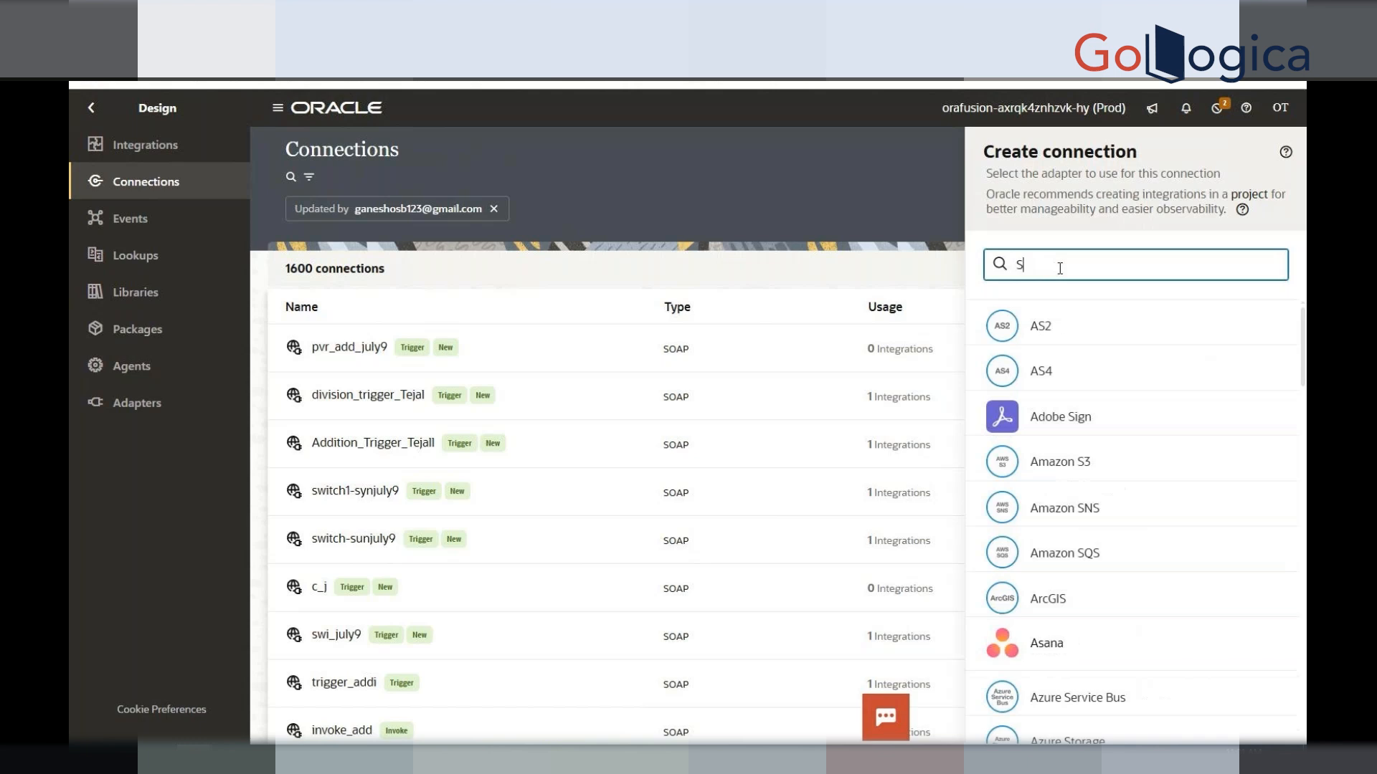
type("OAP_")
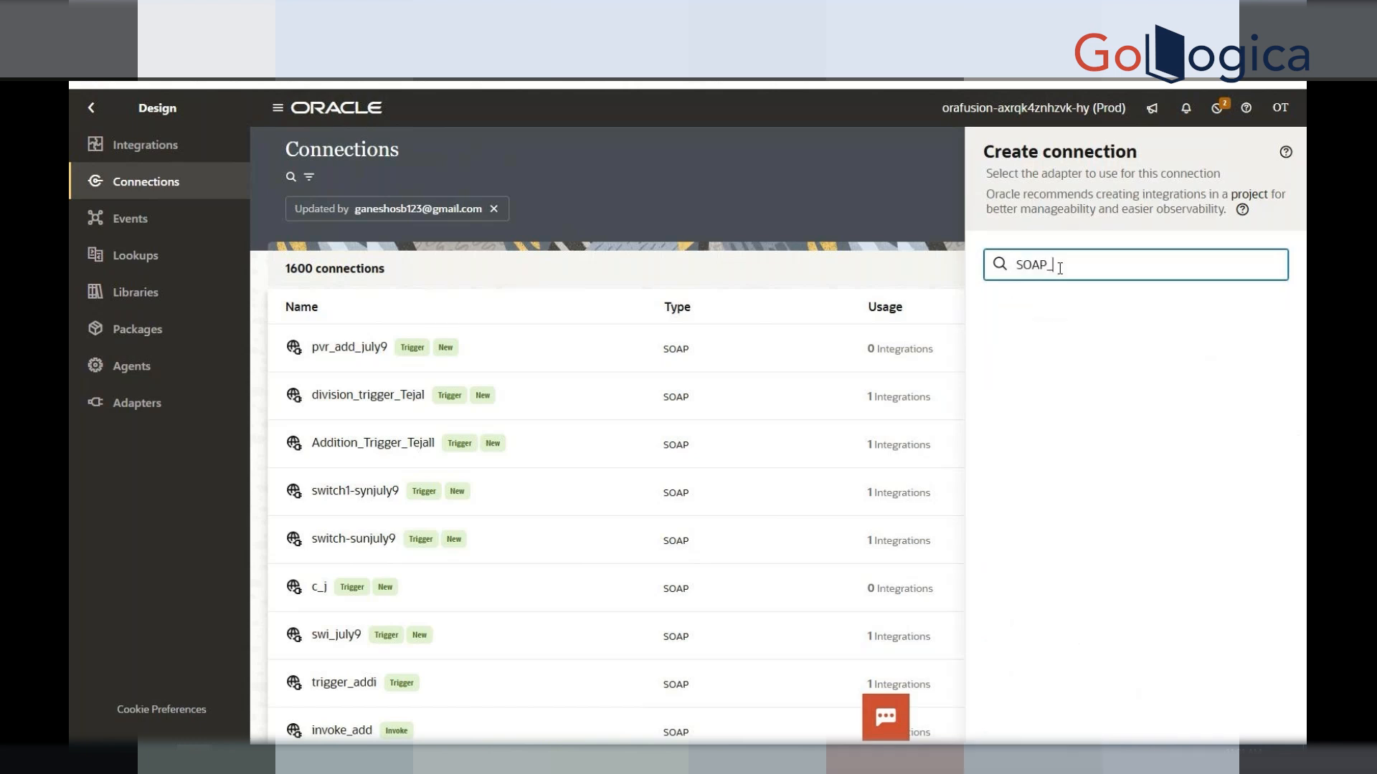
type("Trigger")
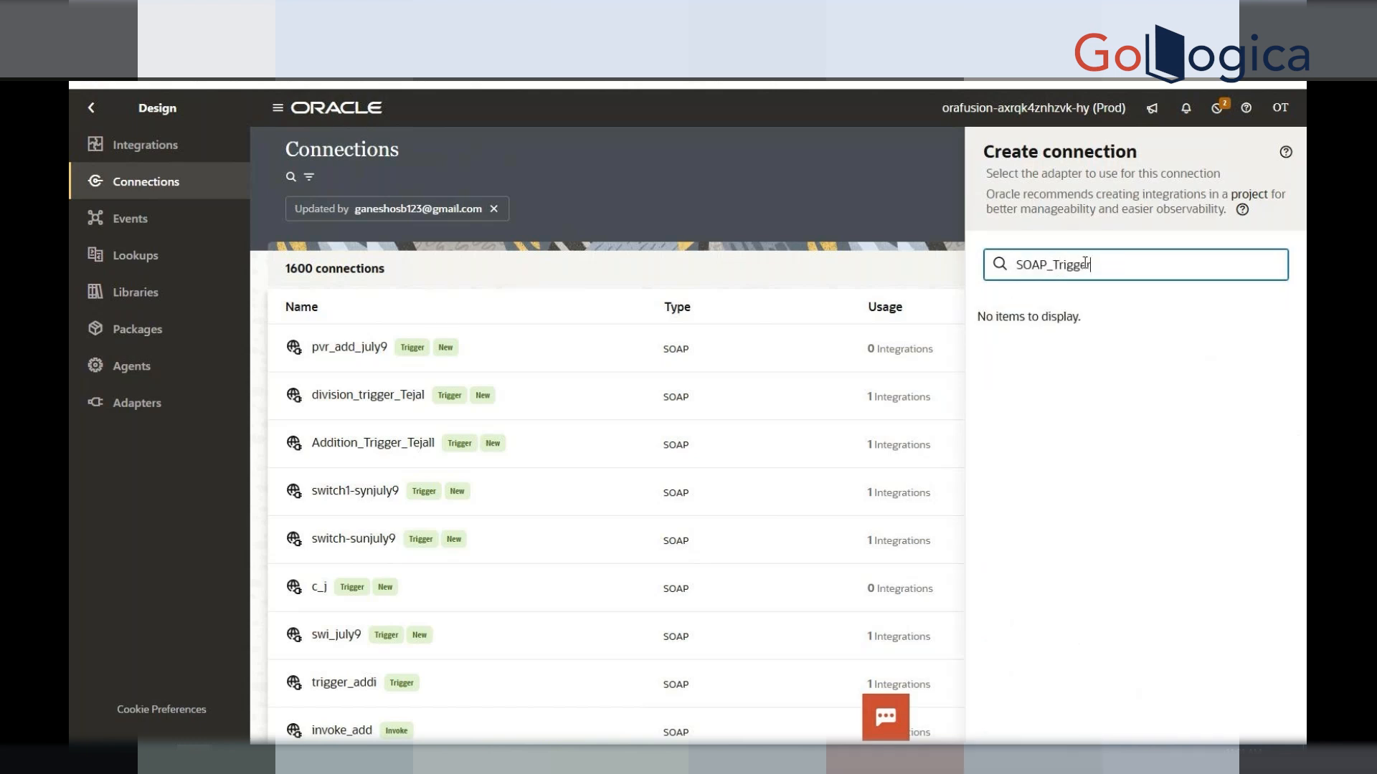
left_click_drag(1097, 265, 1017, 265)
key("BackSpace")
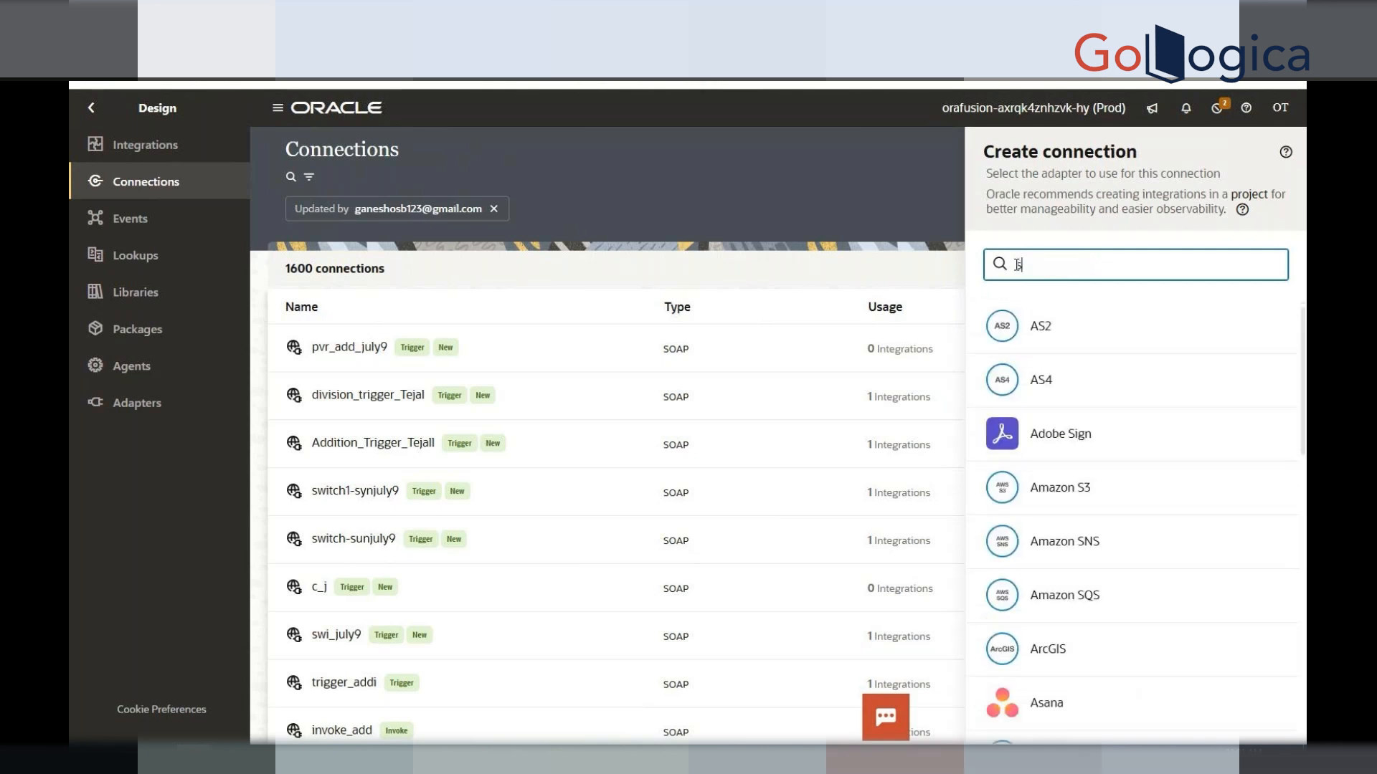
Search the adapters for soap, select the SOAP adapter and name the connection SOAP_Trigger_ followed by the person's first name.
type("soap")
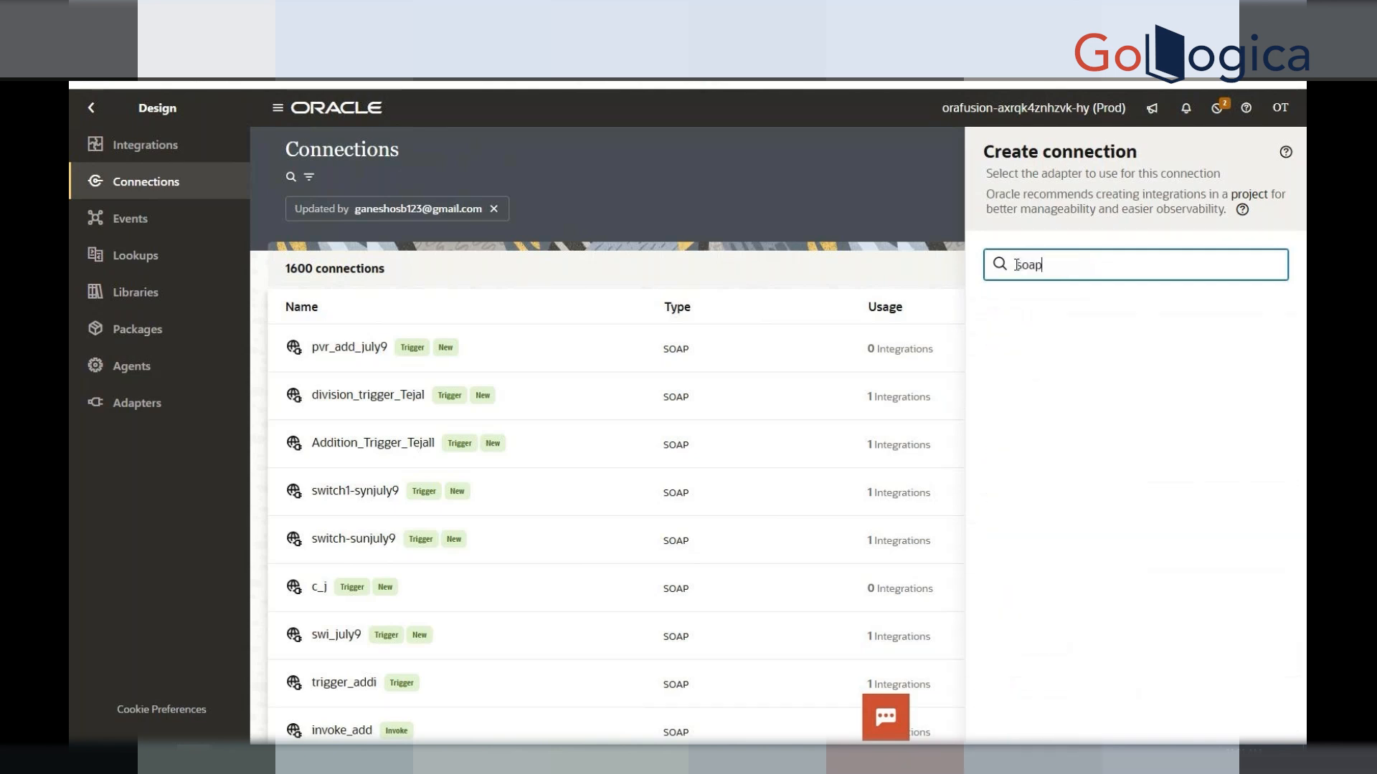
left_click(1047, 332)
left_click(1048, 249)
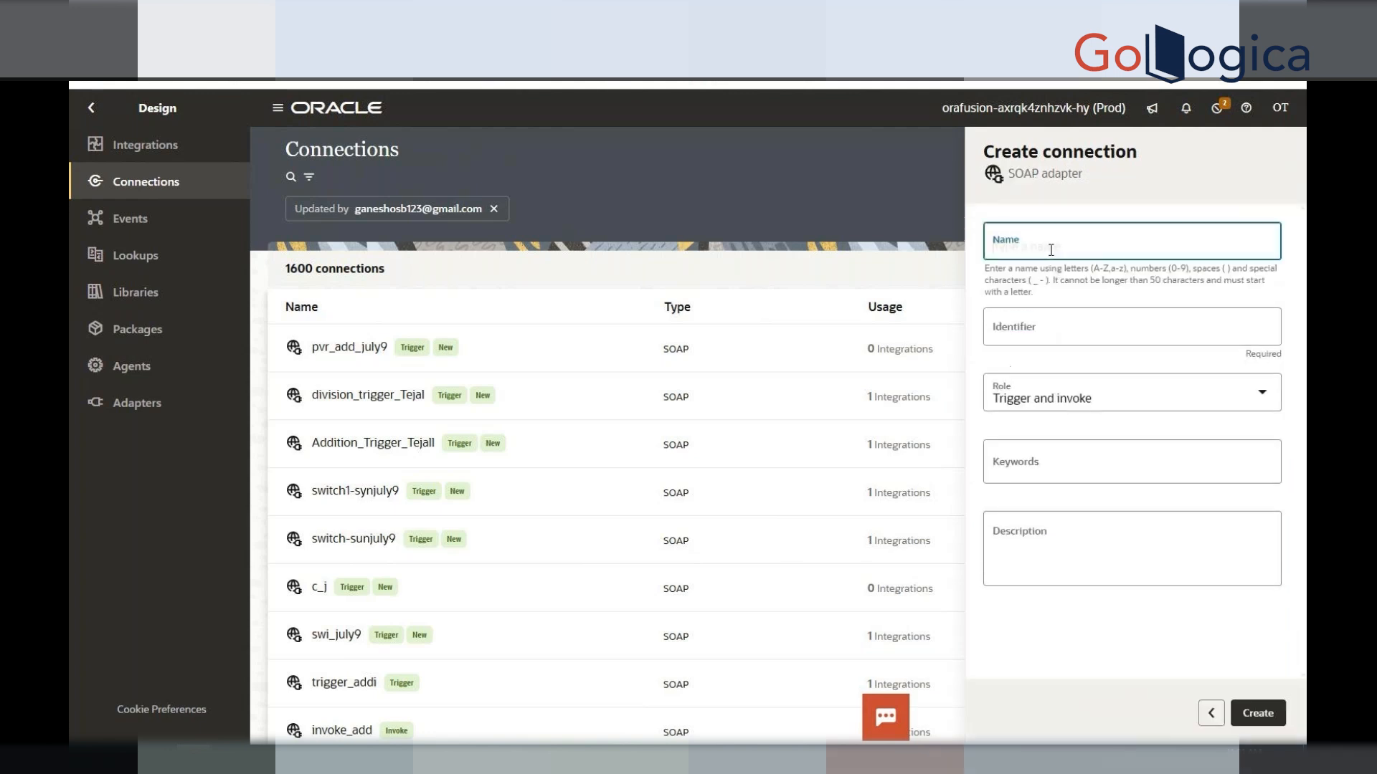
type("SOA")
key("BackSpace")
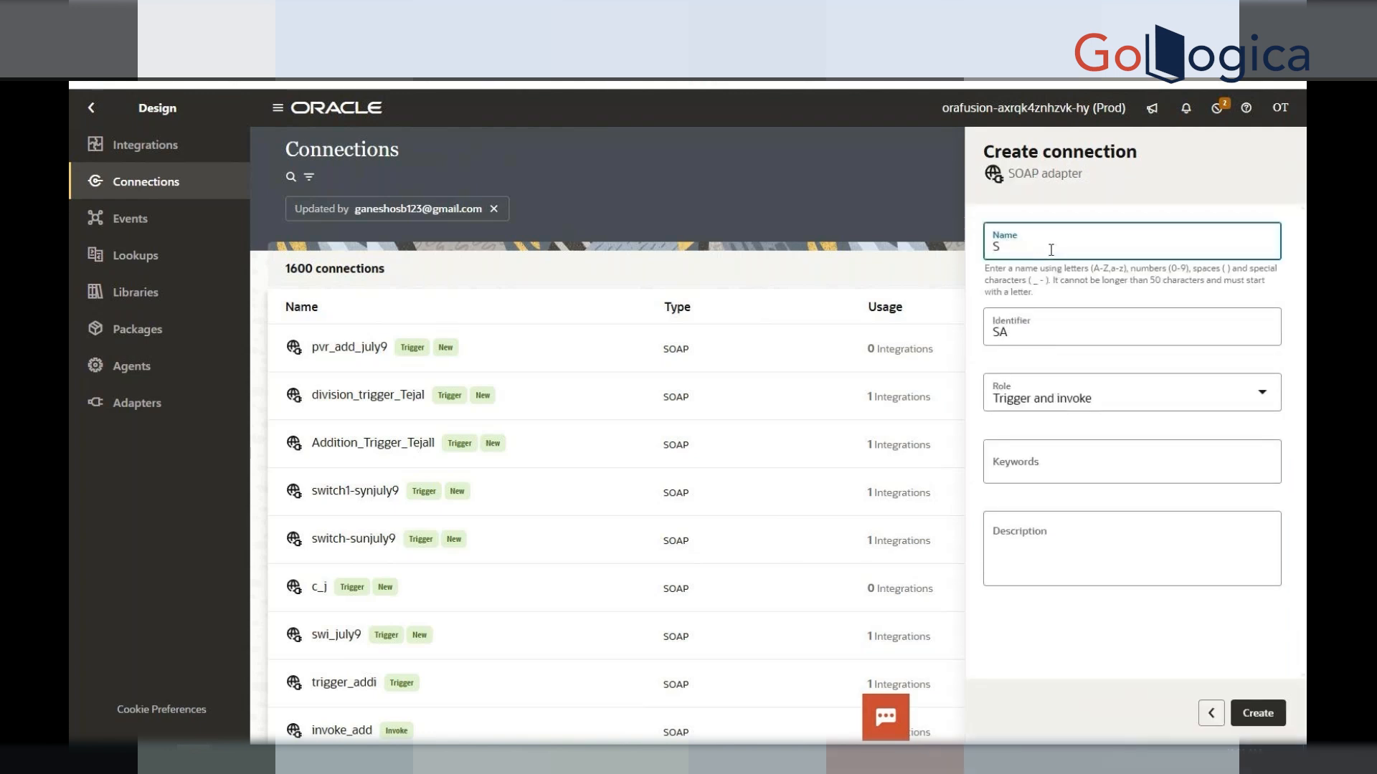
type("OAP_Trigger")
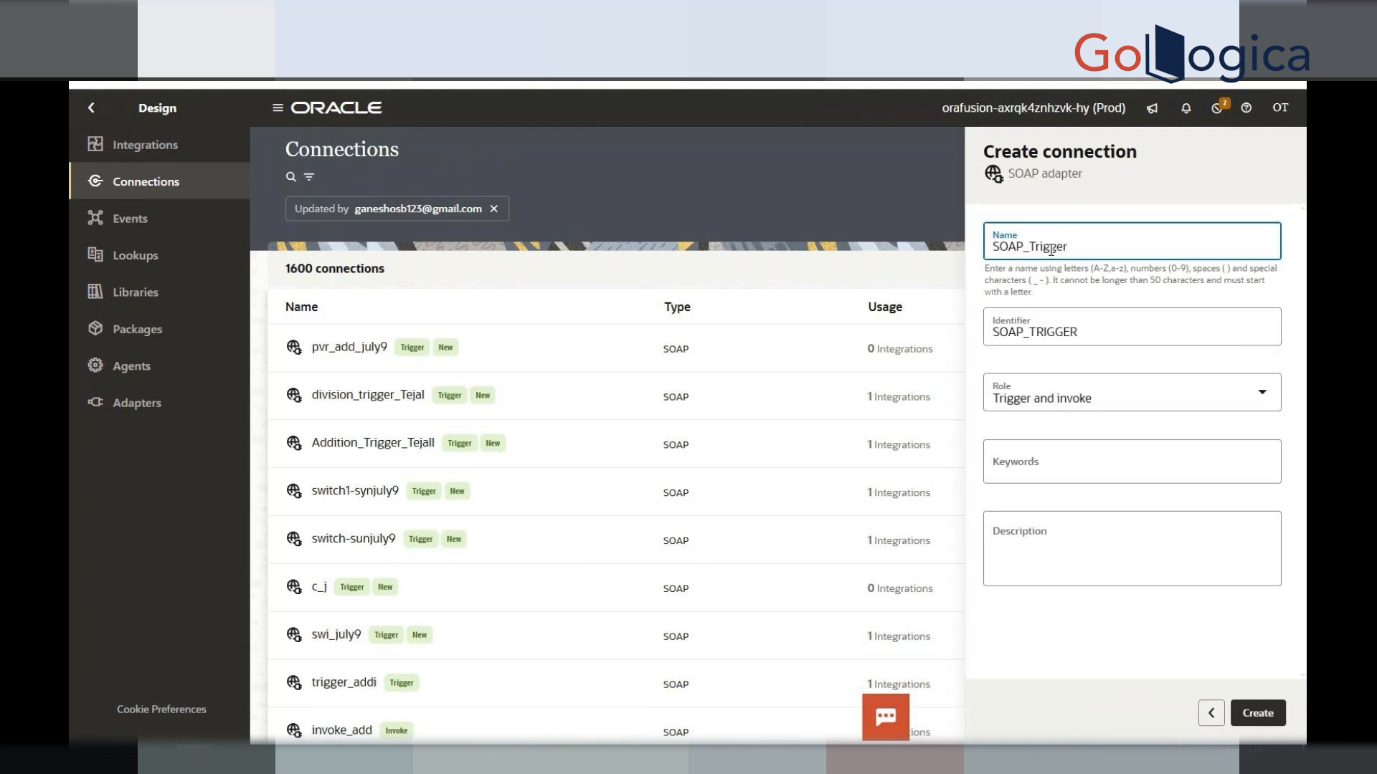
type("_Tejal")
Set the new SOAP connection's role to Trigger and create the connection.
left_click(1159, 394)
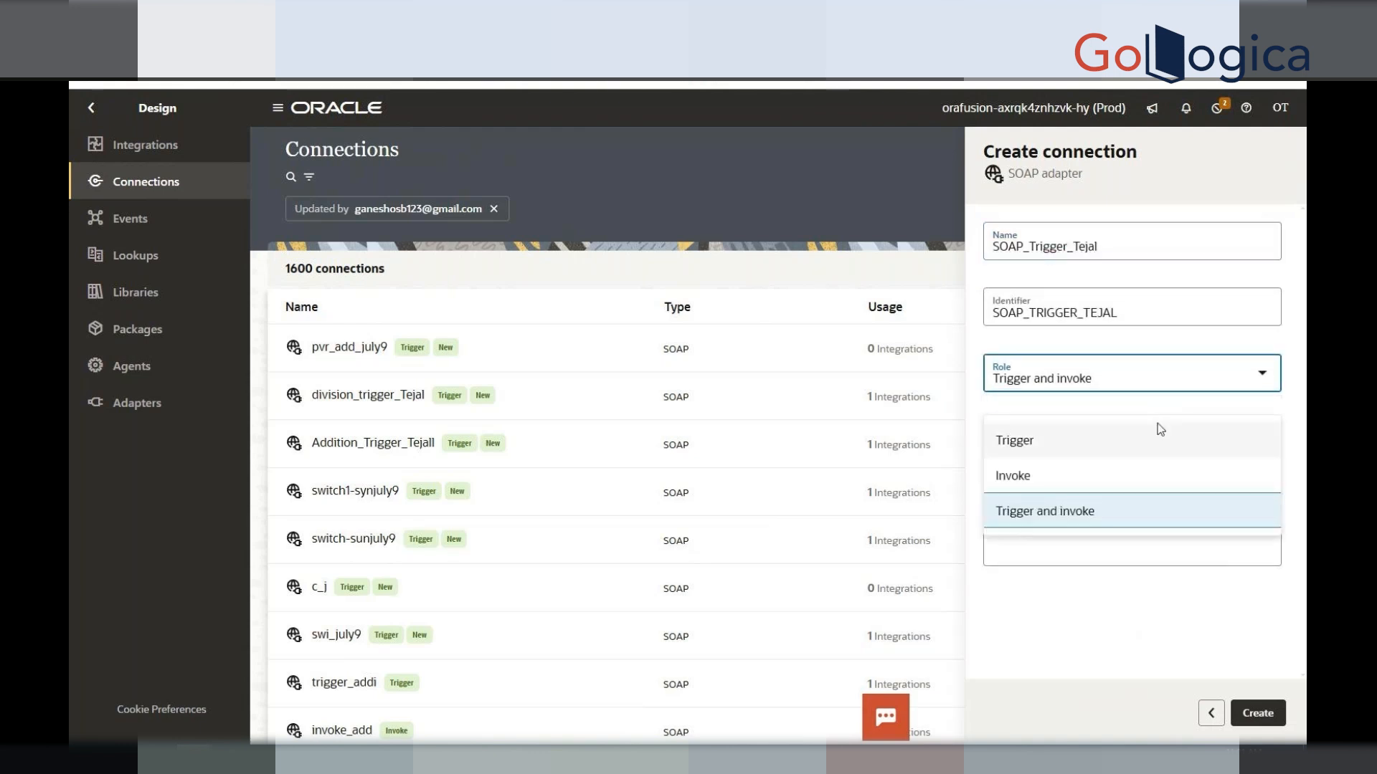
left_click(1158, 429)
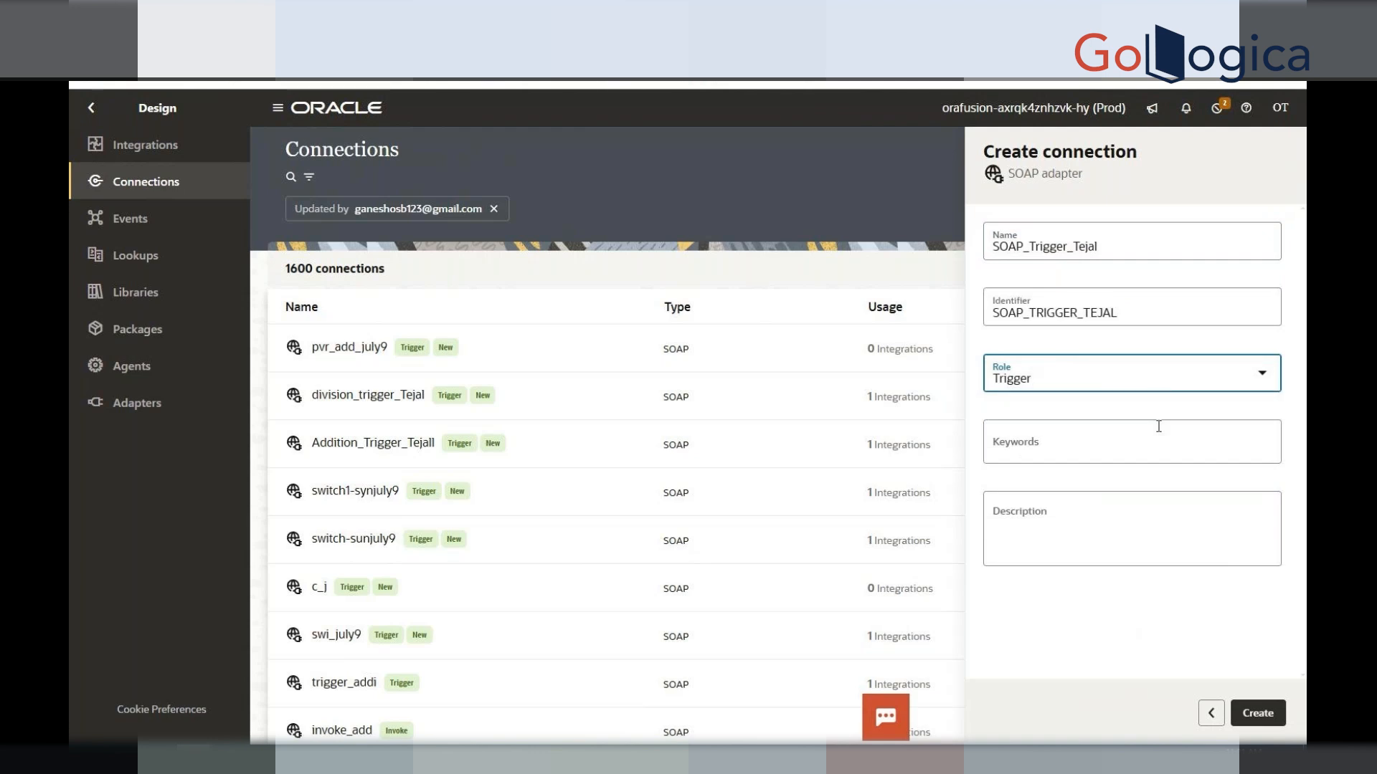
left_click(1260, 720)
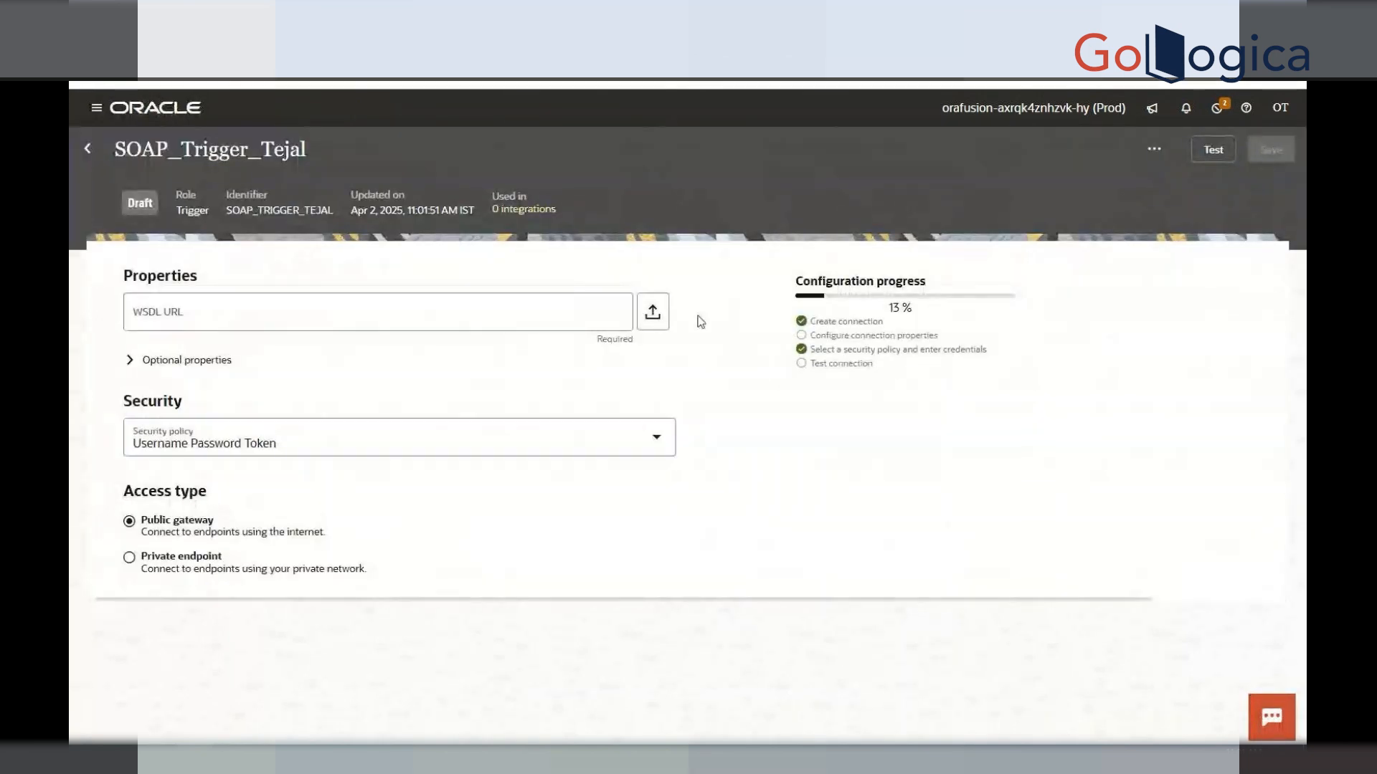
Upload the add.wsdl file from the Desktop as the SOAP connection's WSDL.
left_click(652, 311)
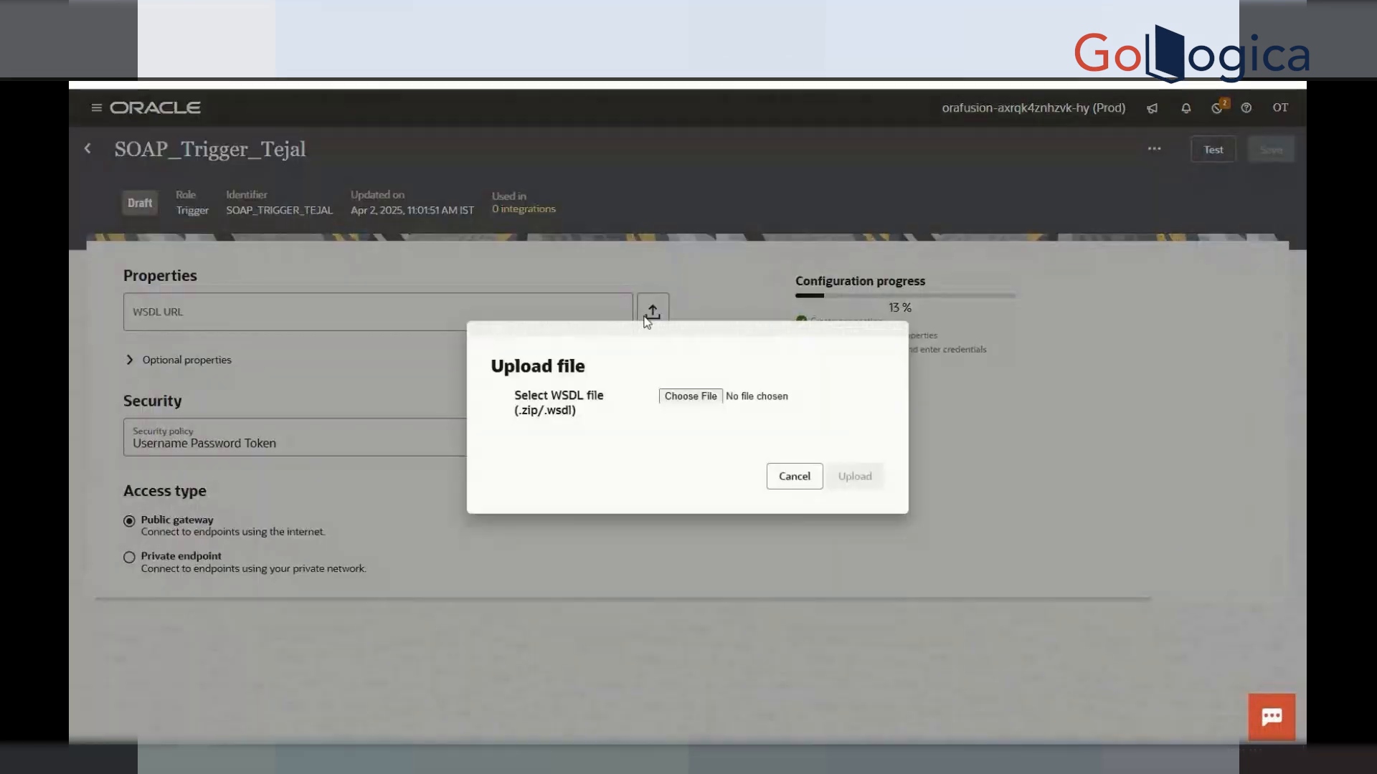
left_click(710, 400)
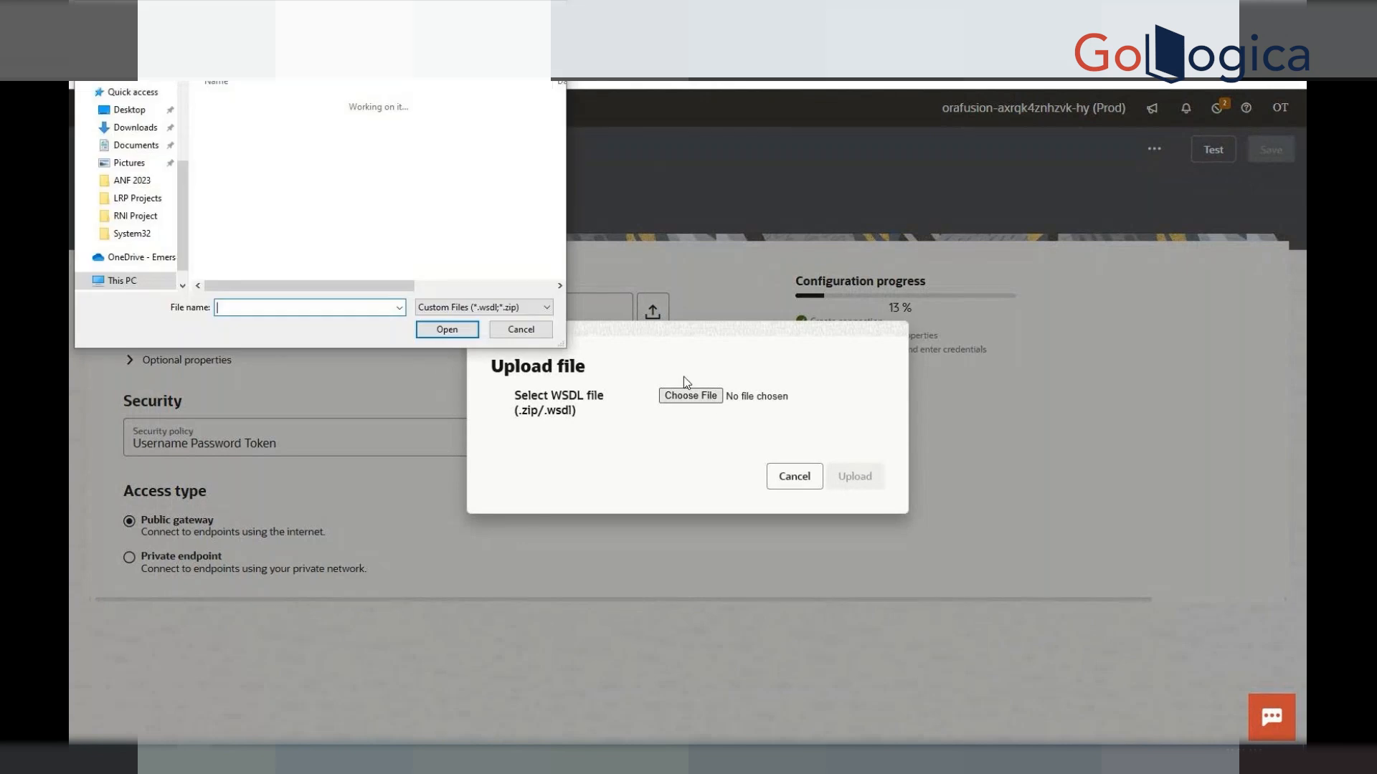
scroll(155, 165, "up", 3)
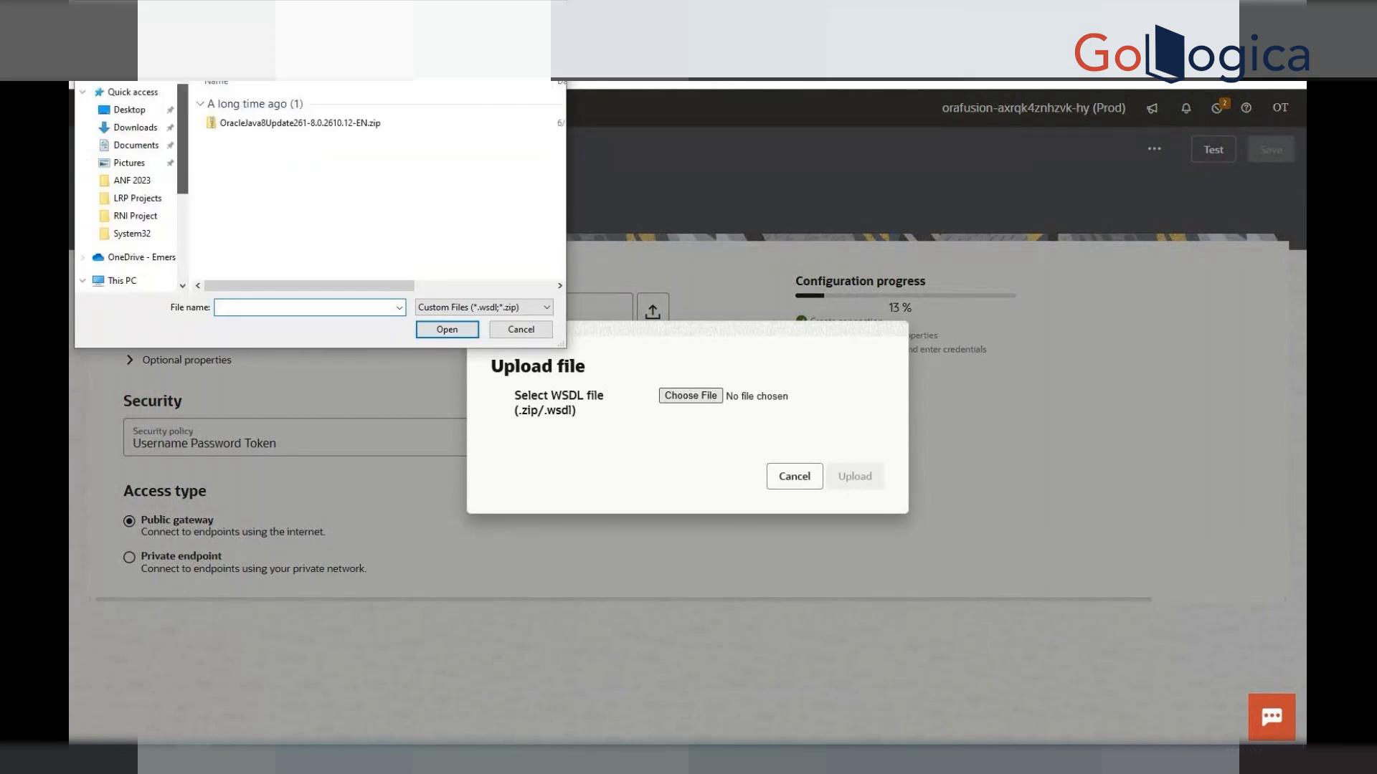
left_click(131, 112)
double_click(239, 104)
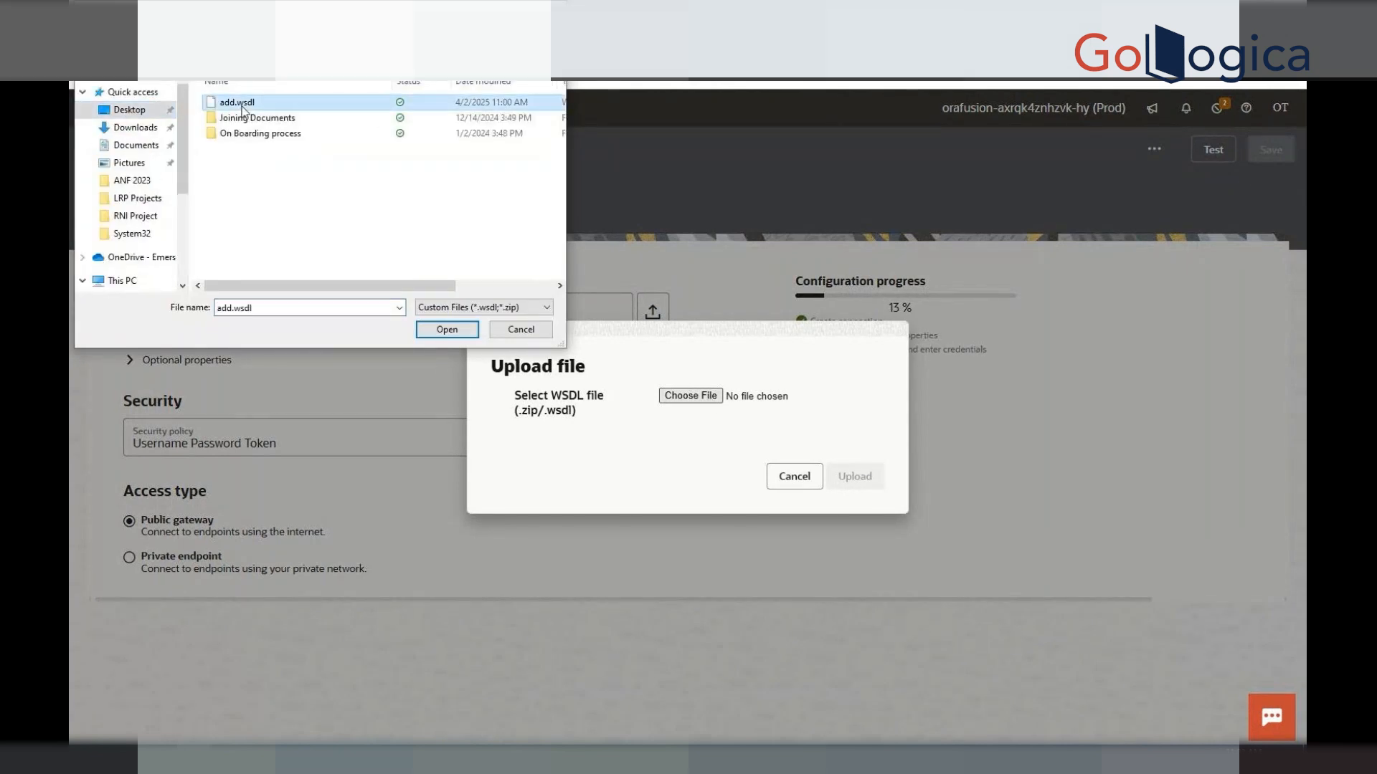
left_click(864, 476)
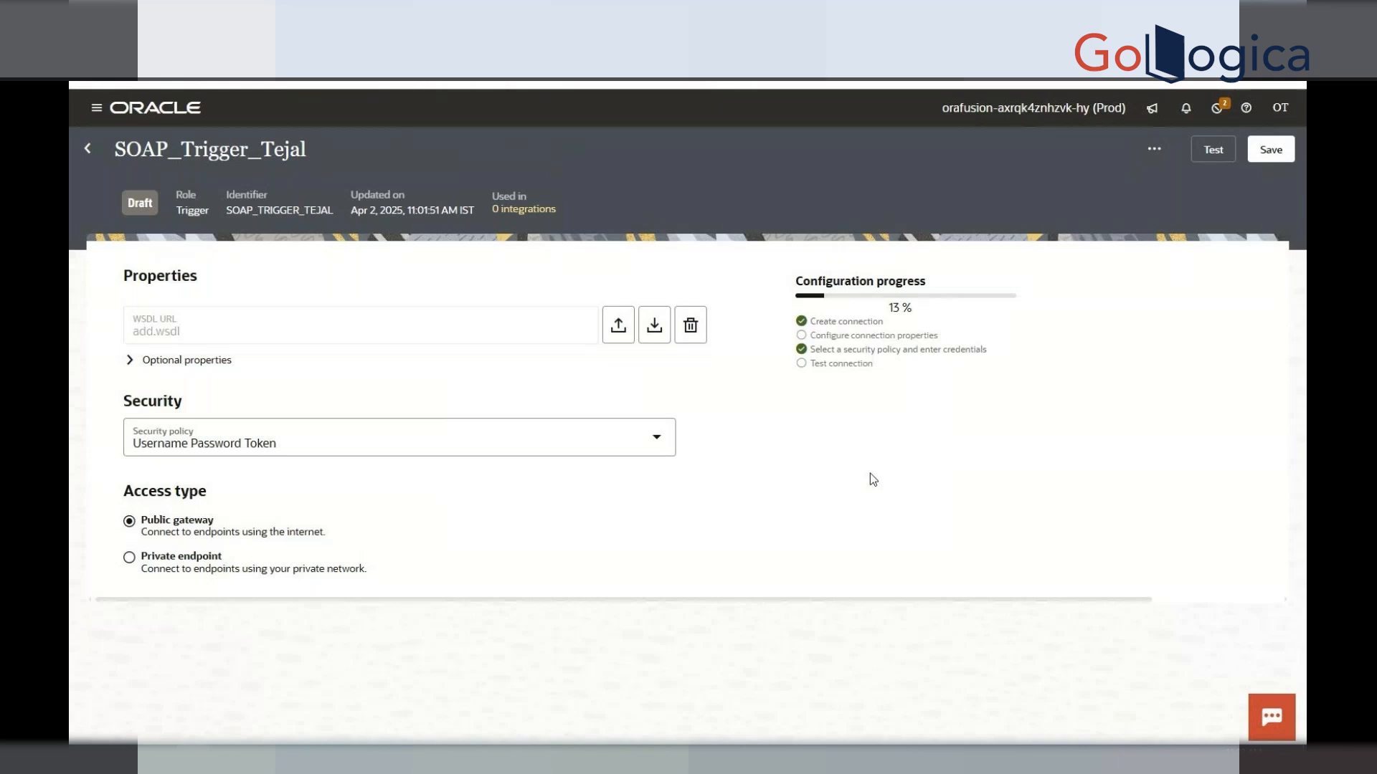
Set the connection's security policy to Basic Authentication and save the connection.
left_click(648, 439)
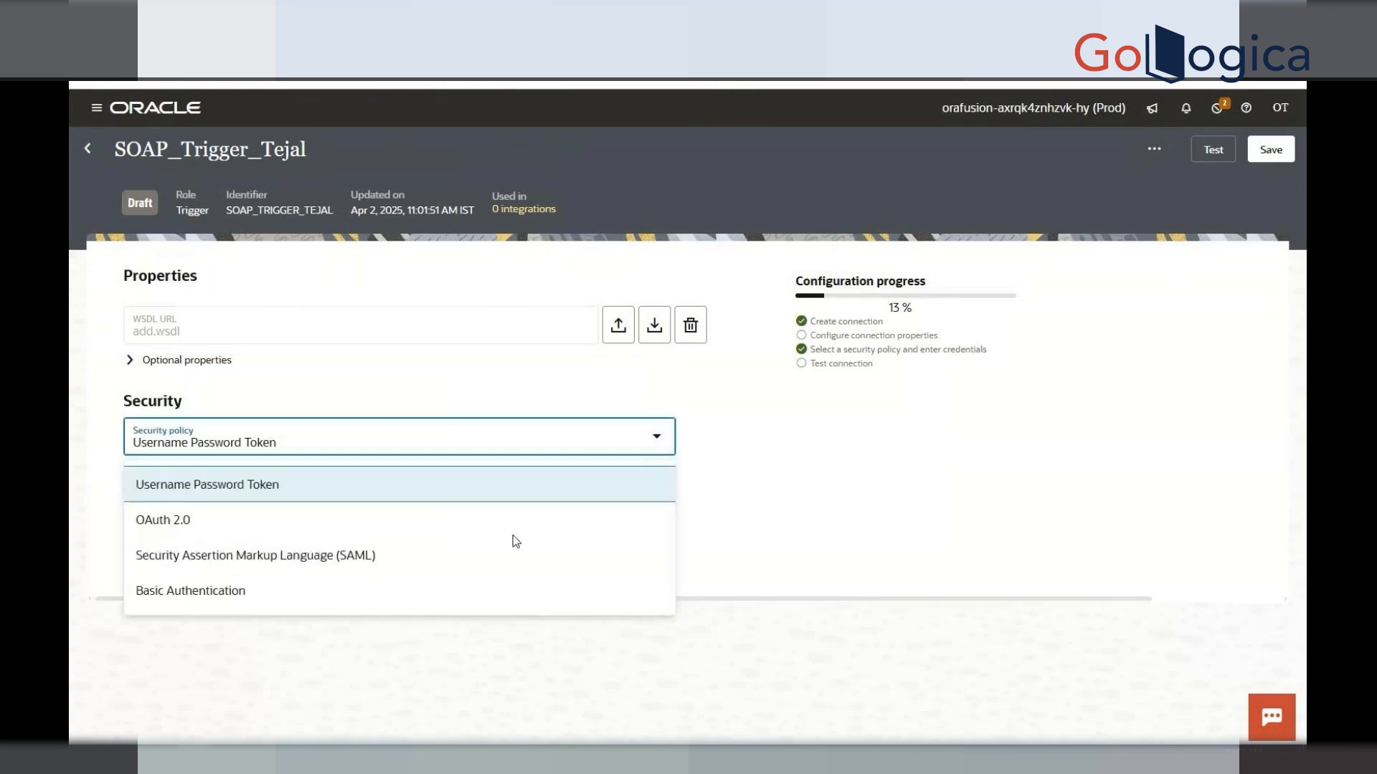
left_click(450, 595)
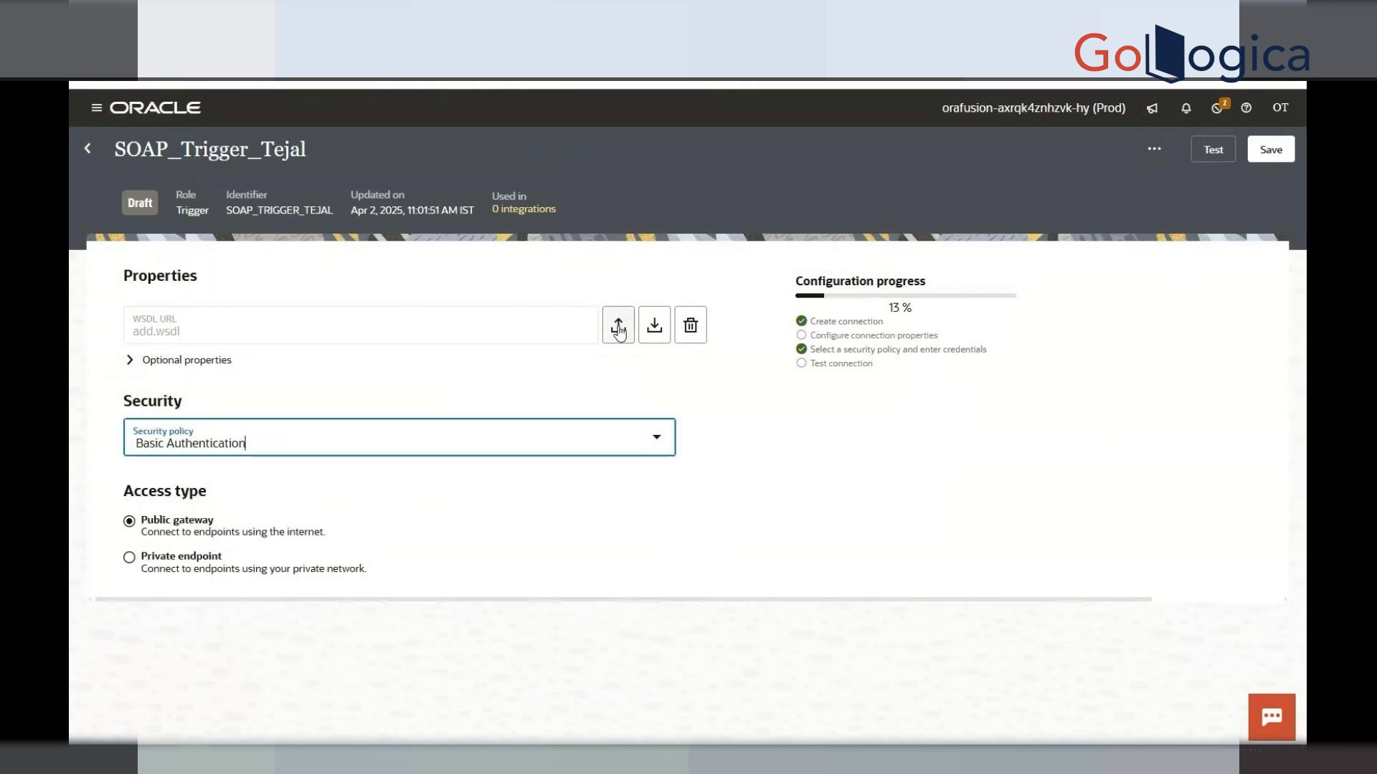
left_click(824, 470)
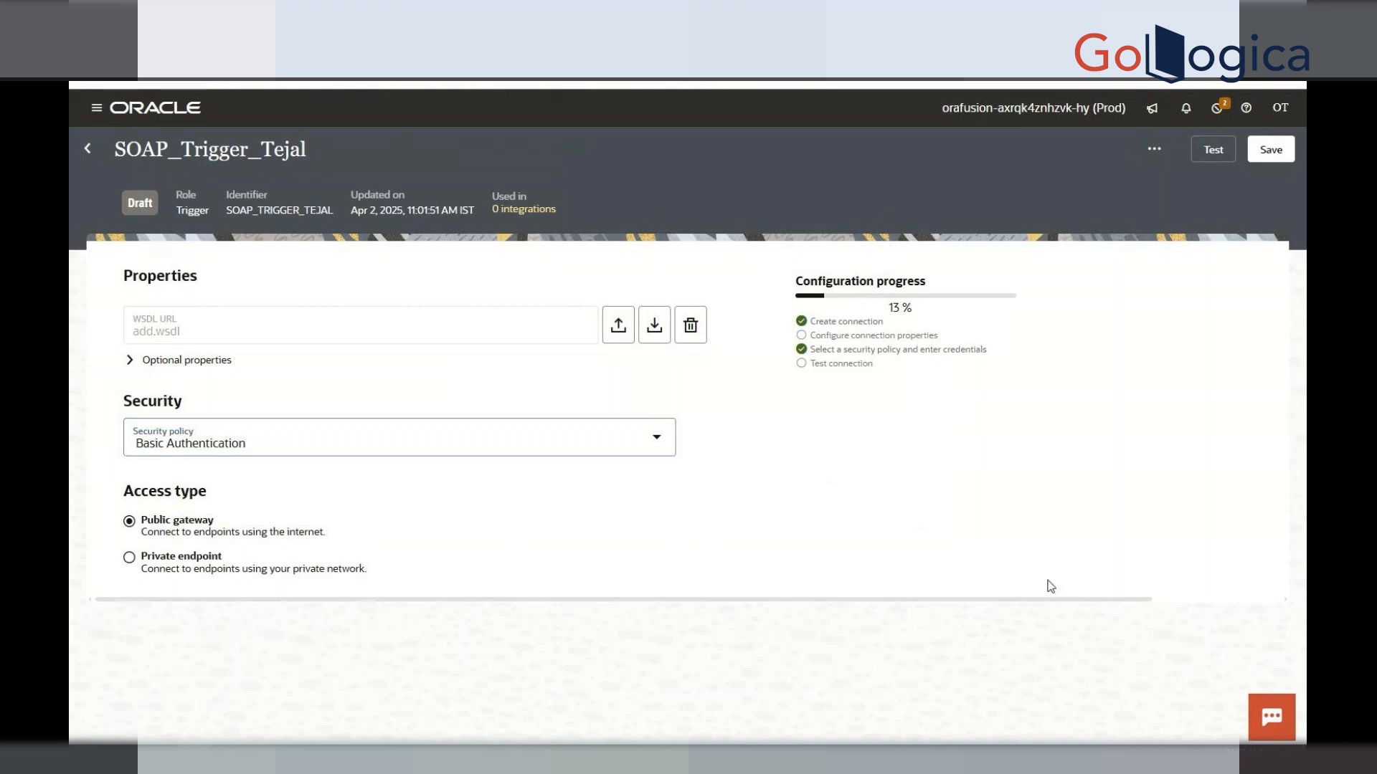
left_click(1275, 150)
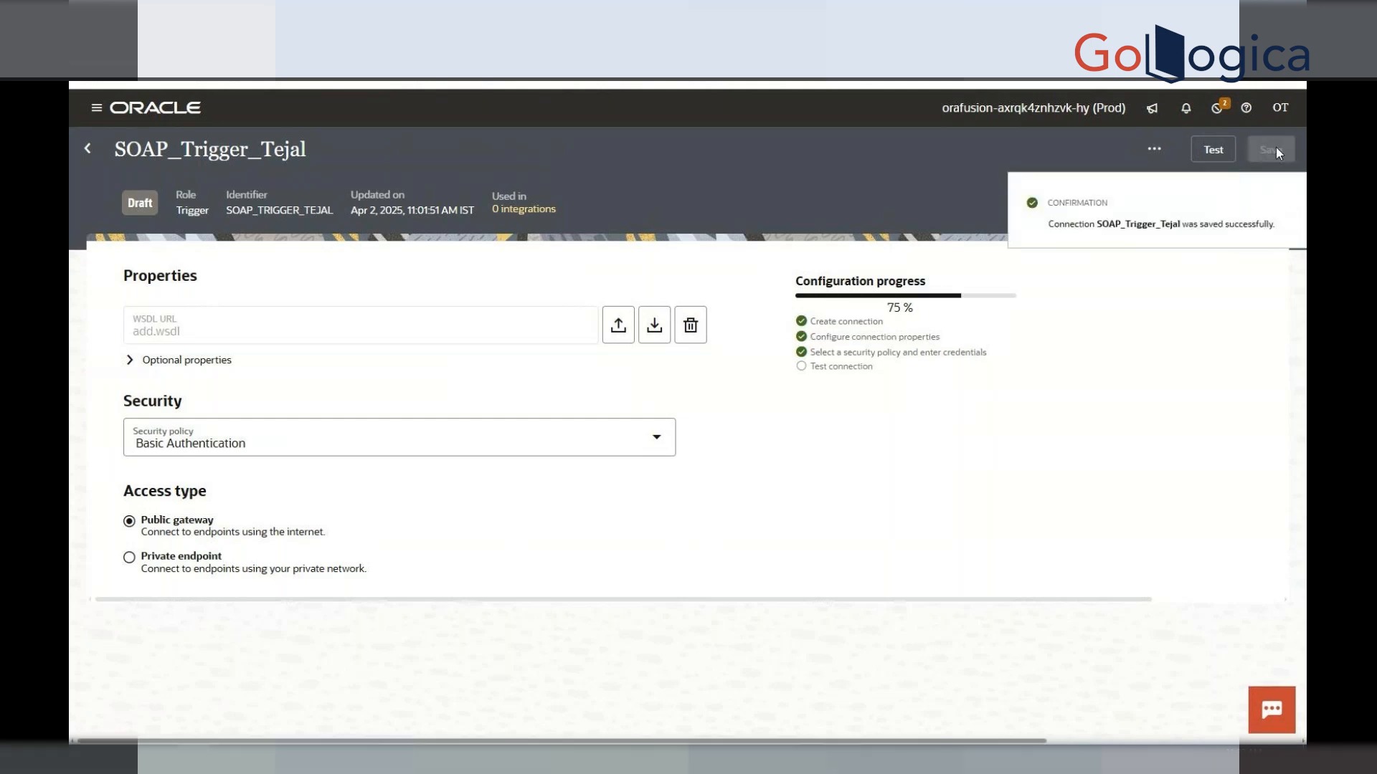
Run Validate and test on the SOAP trigger connection and save it again.
left_click(1214, 149)
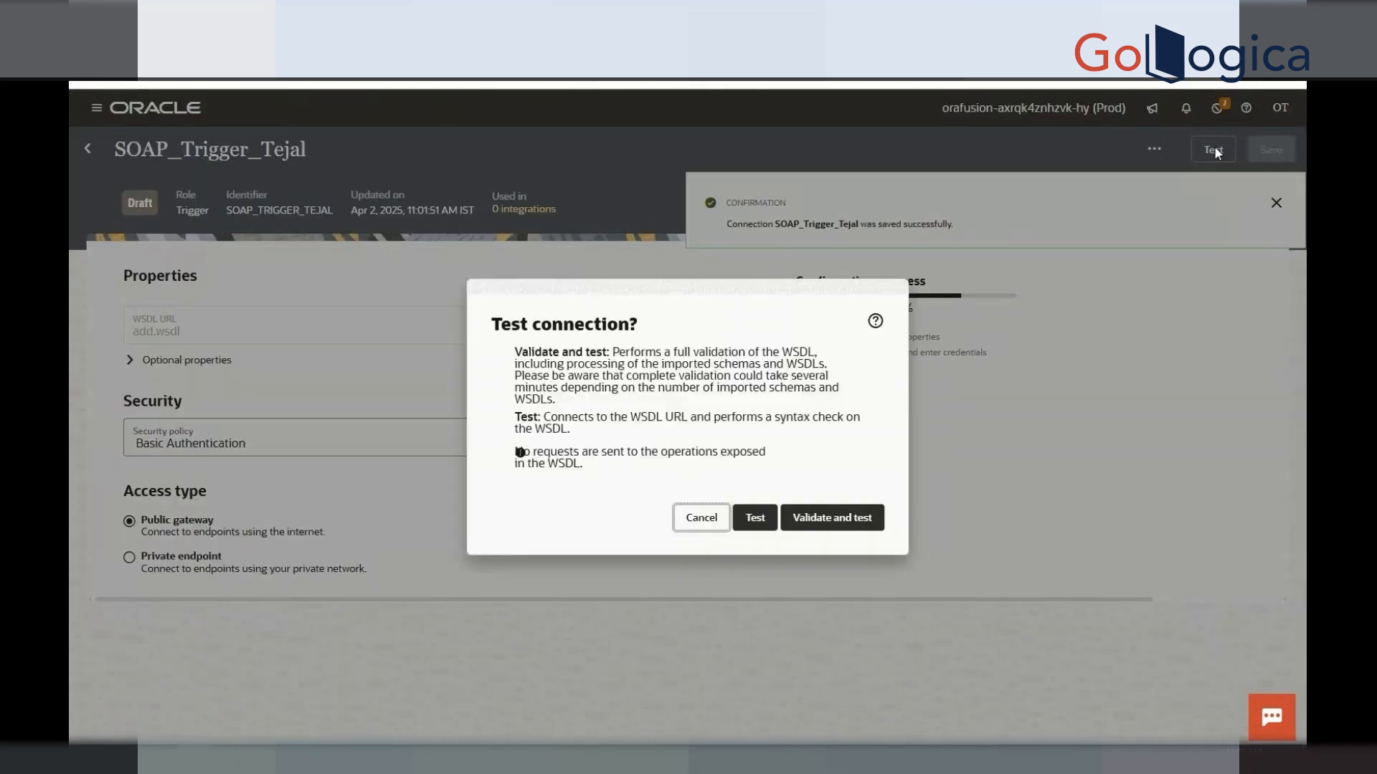
left_click(816, 525)
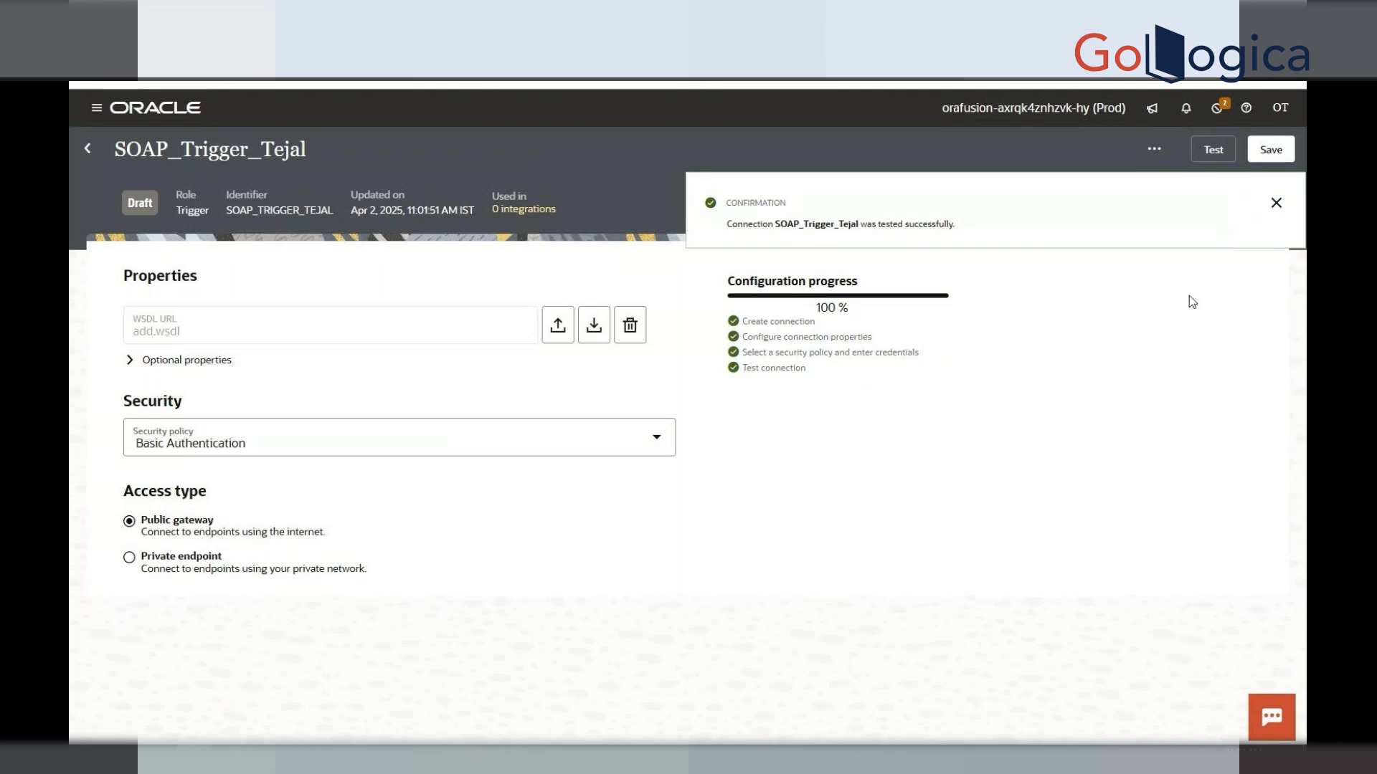
left_click(1287, 207)
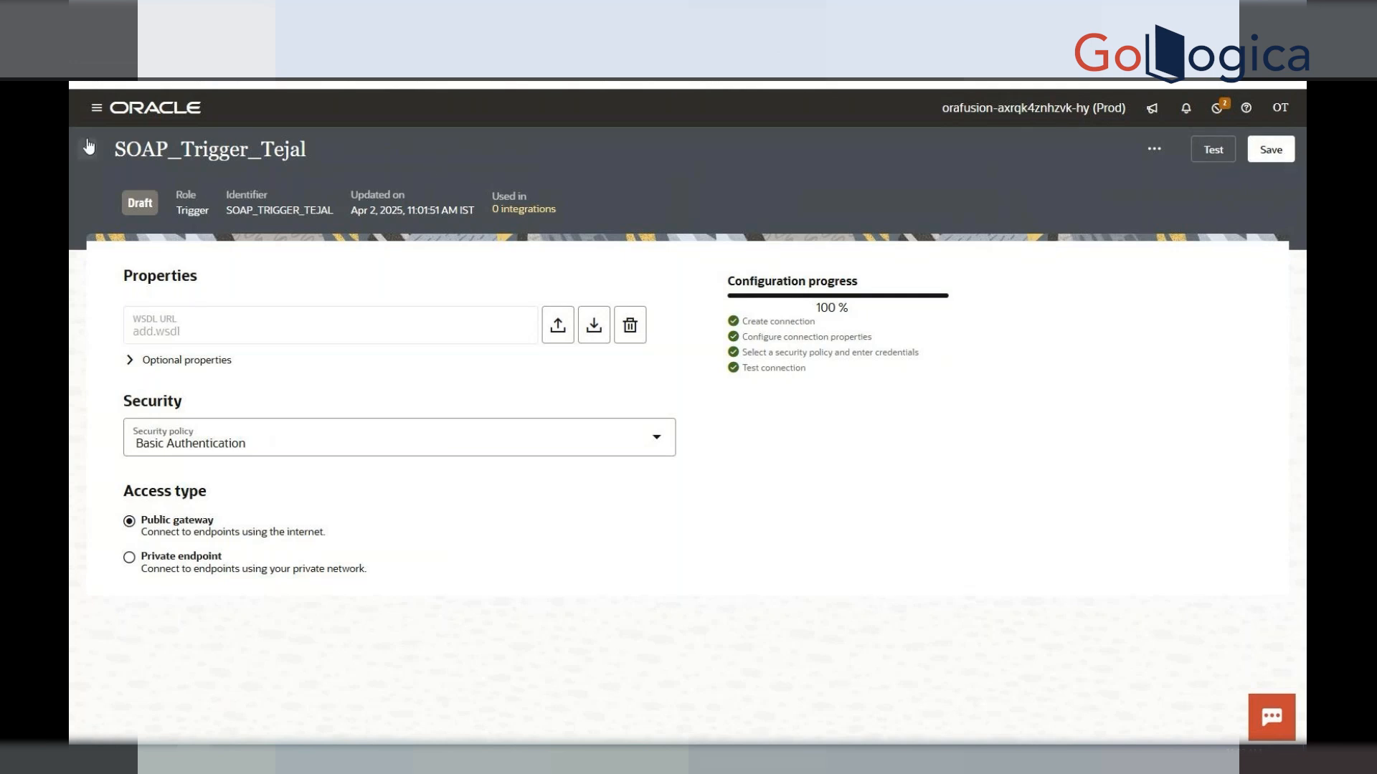
left_click(97, 107)
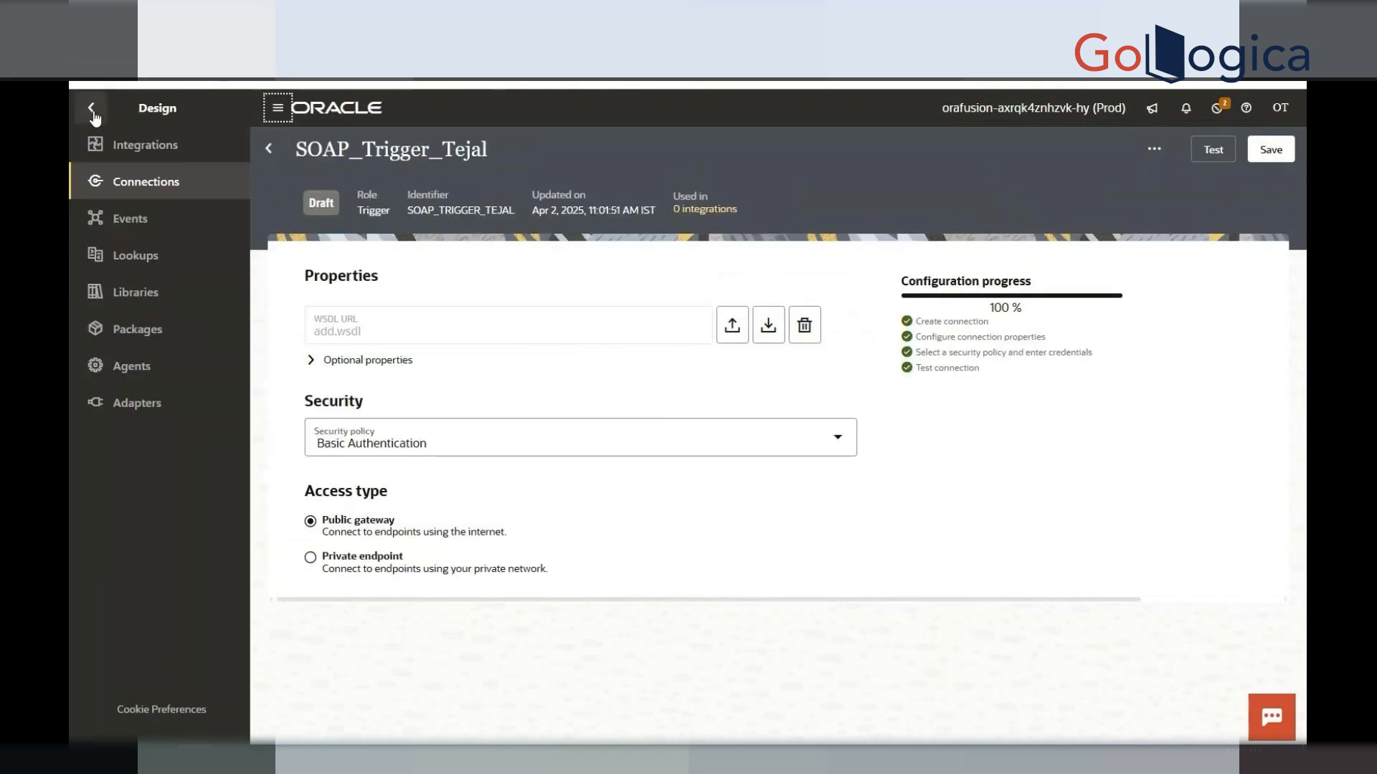
left_click(1270, 150)
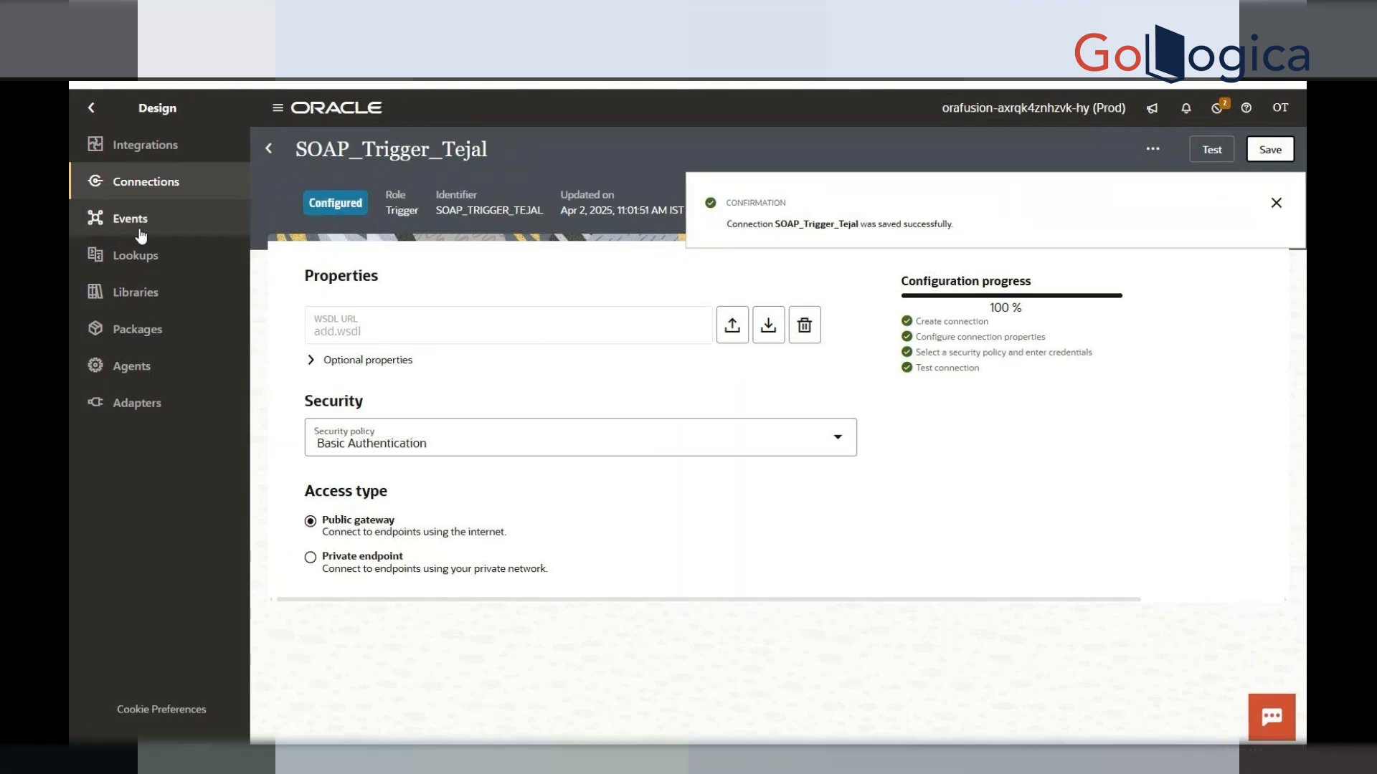
Start a new Application integration from the Integrations list and name it with the person's first name followed by Substract.
left_click(145, 147)
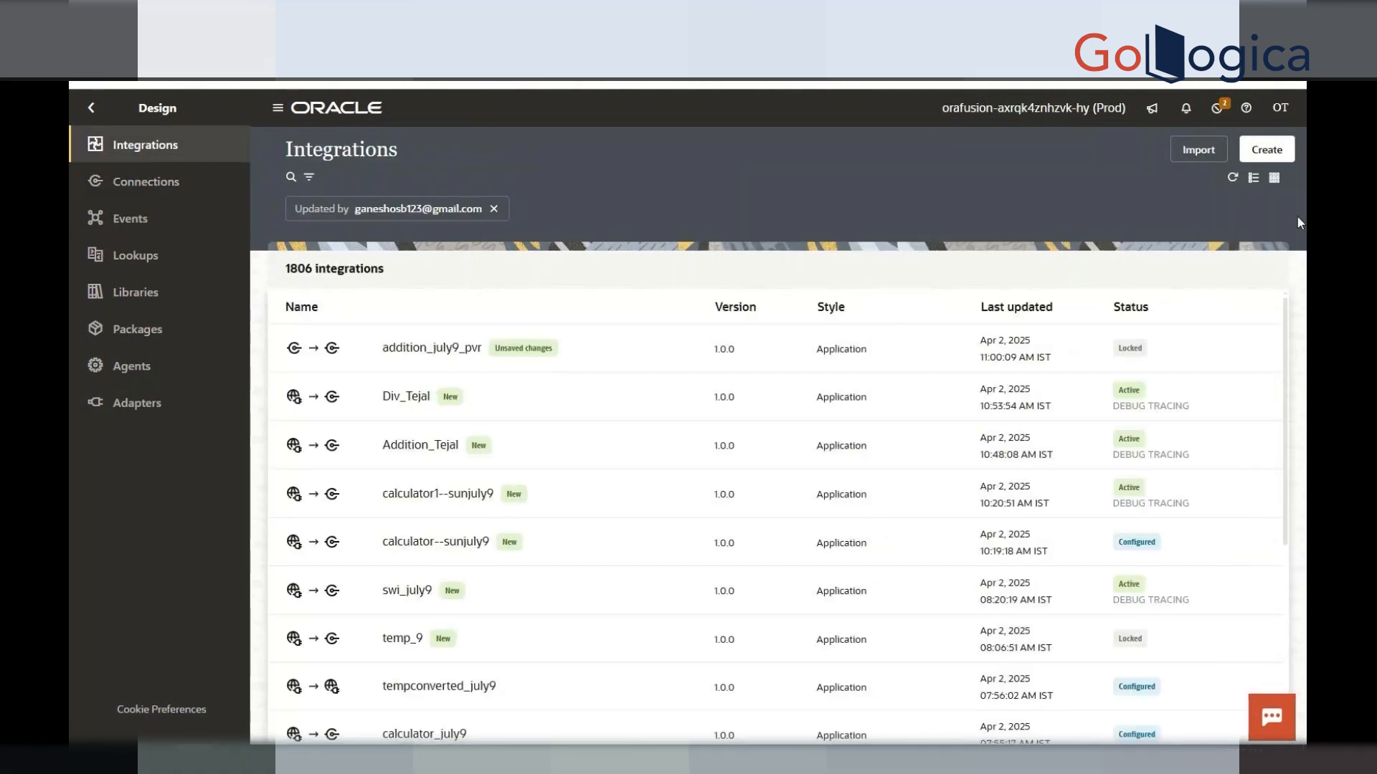
left_click(1266, 150)
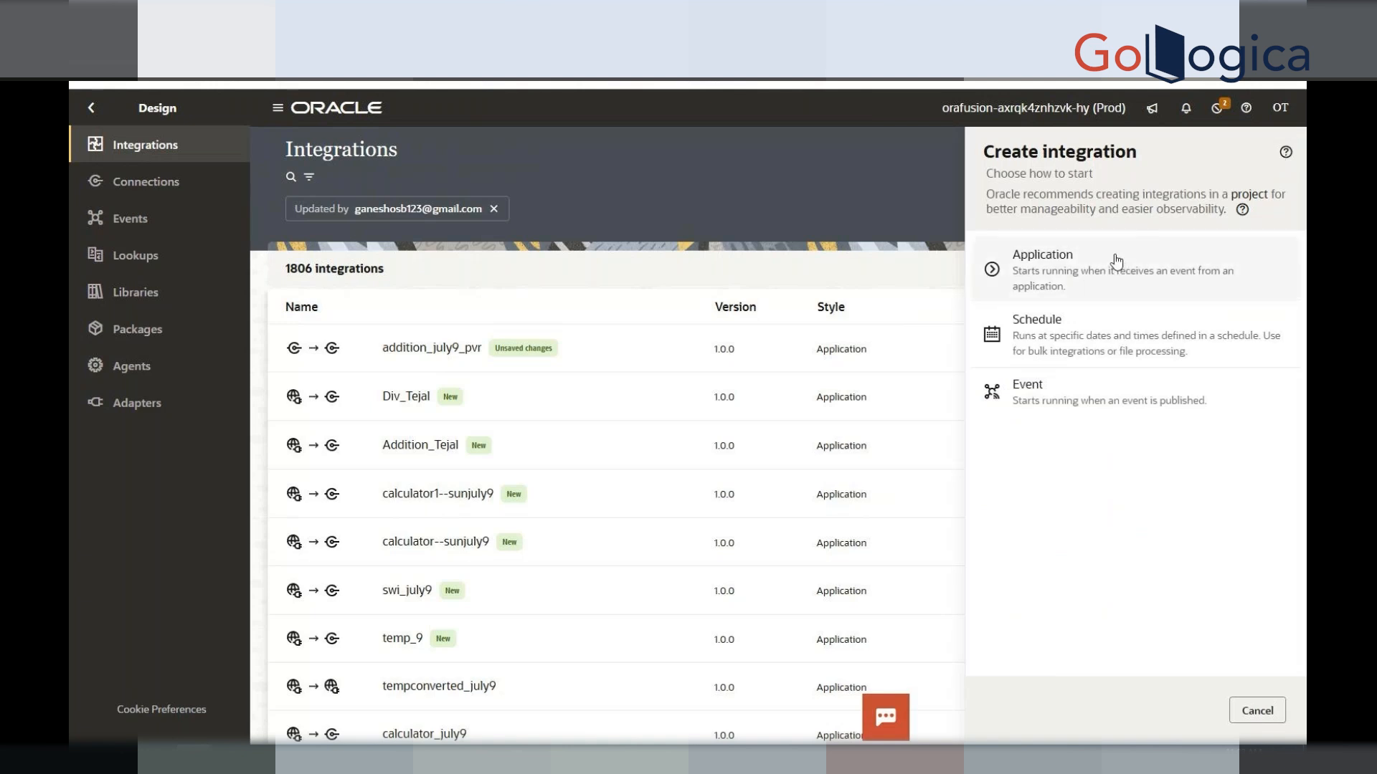
left_click(1117, 261)
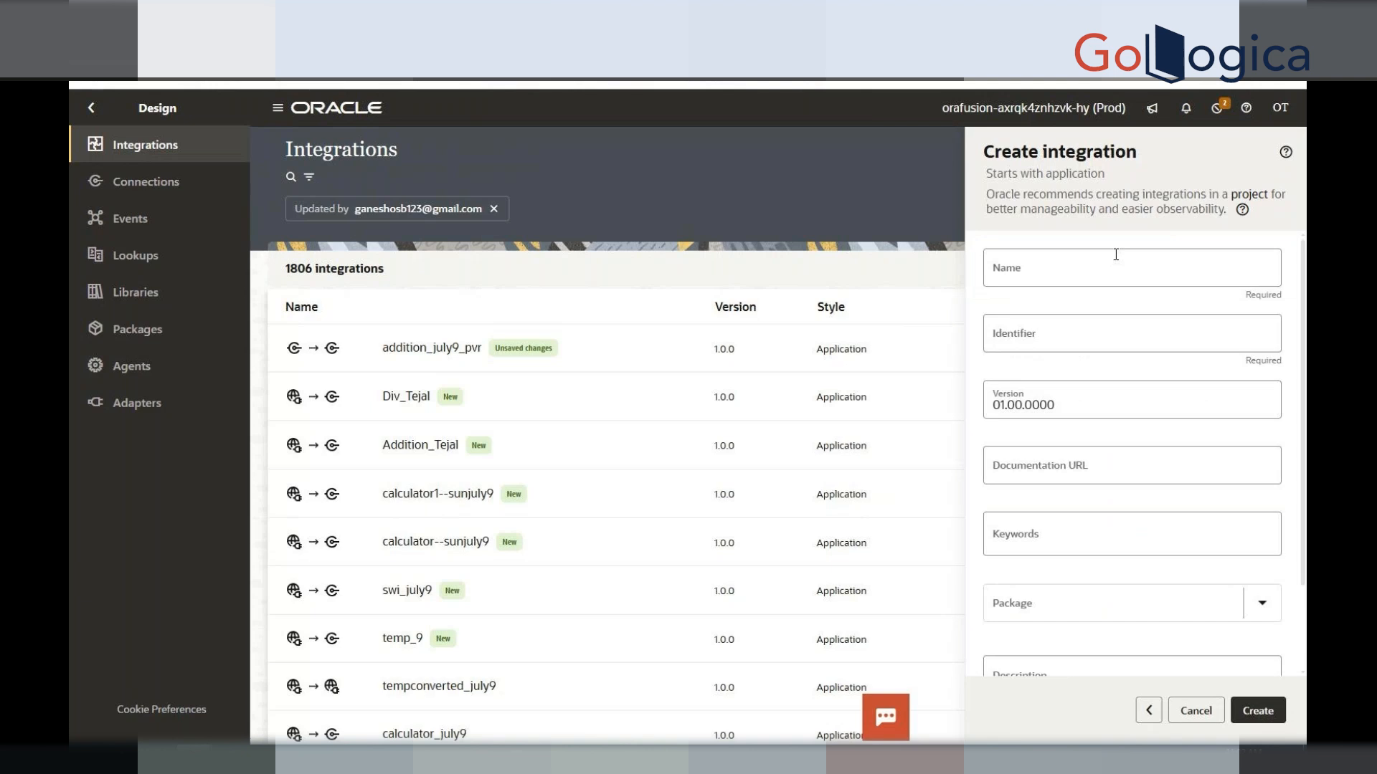
left_click(1116, 255)
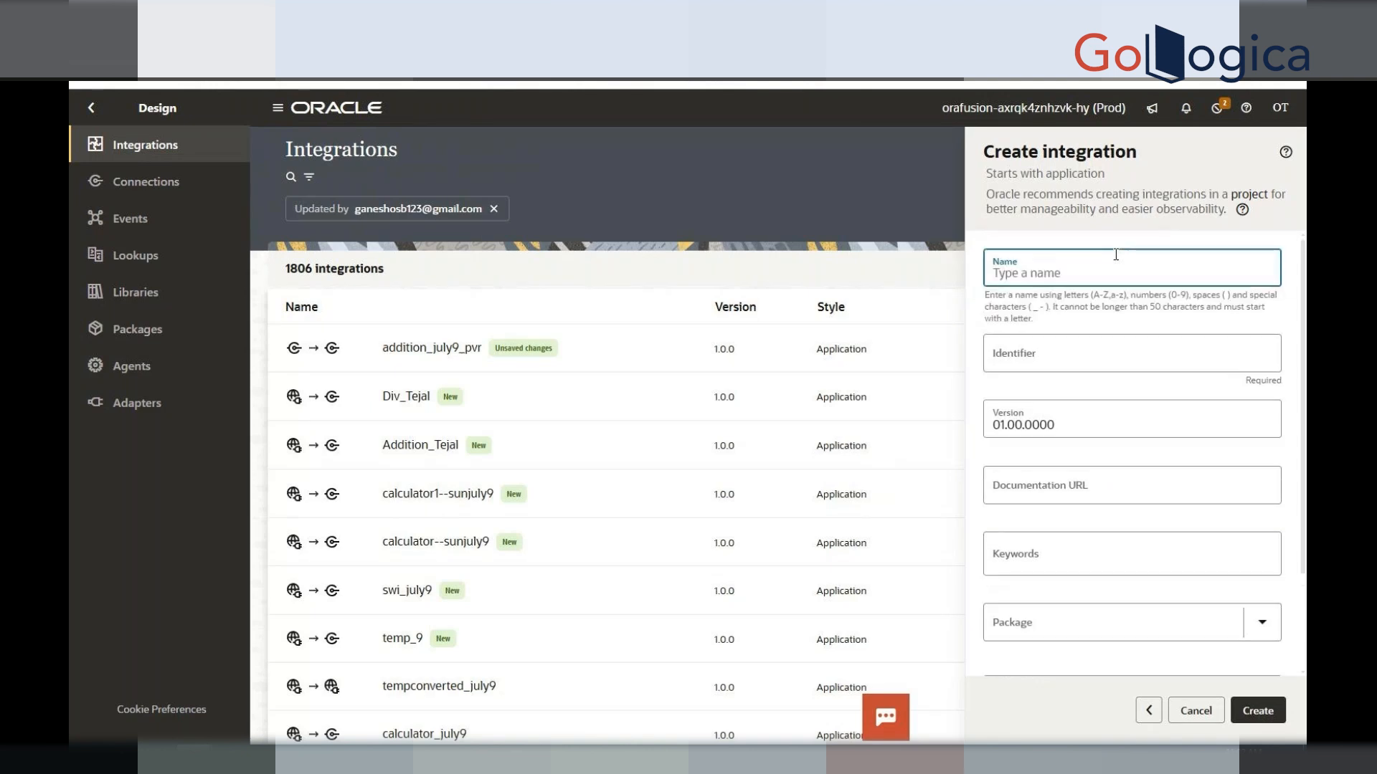
type("Tejal")
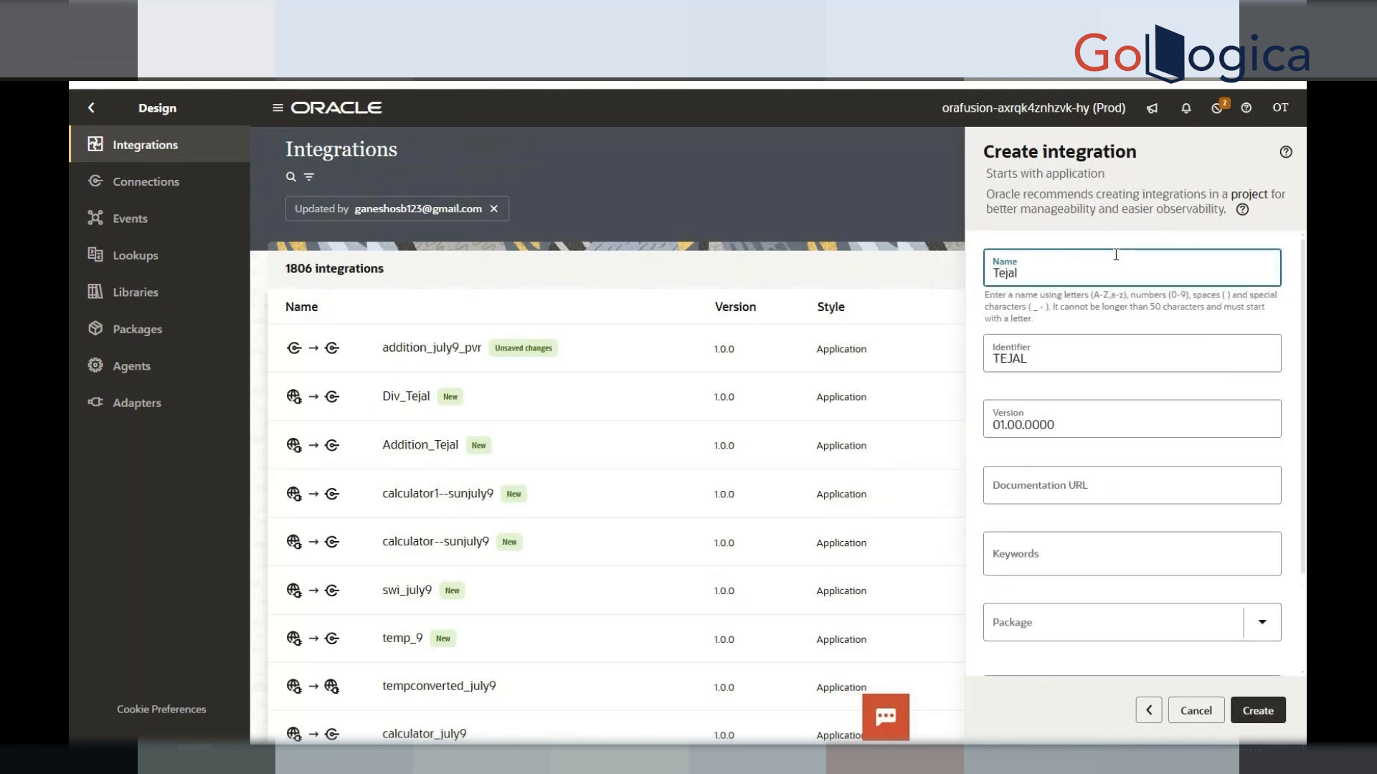
type(" Substract")
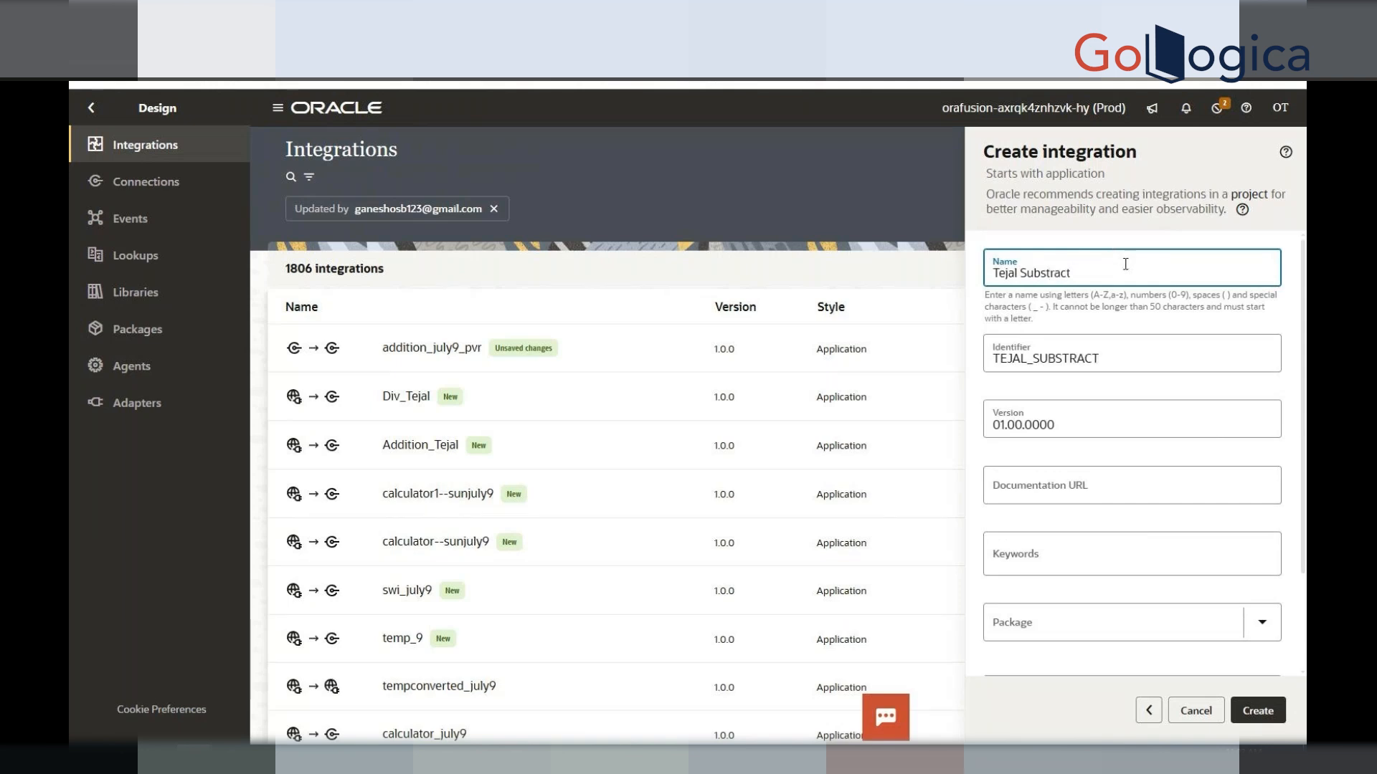
Enter the person's first name in lowercase as the new integration's package.
left_click(1256, 635)
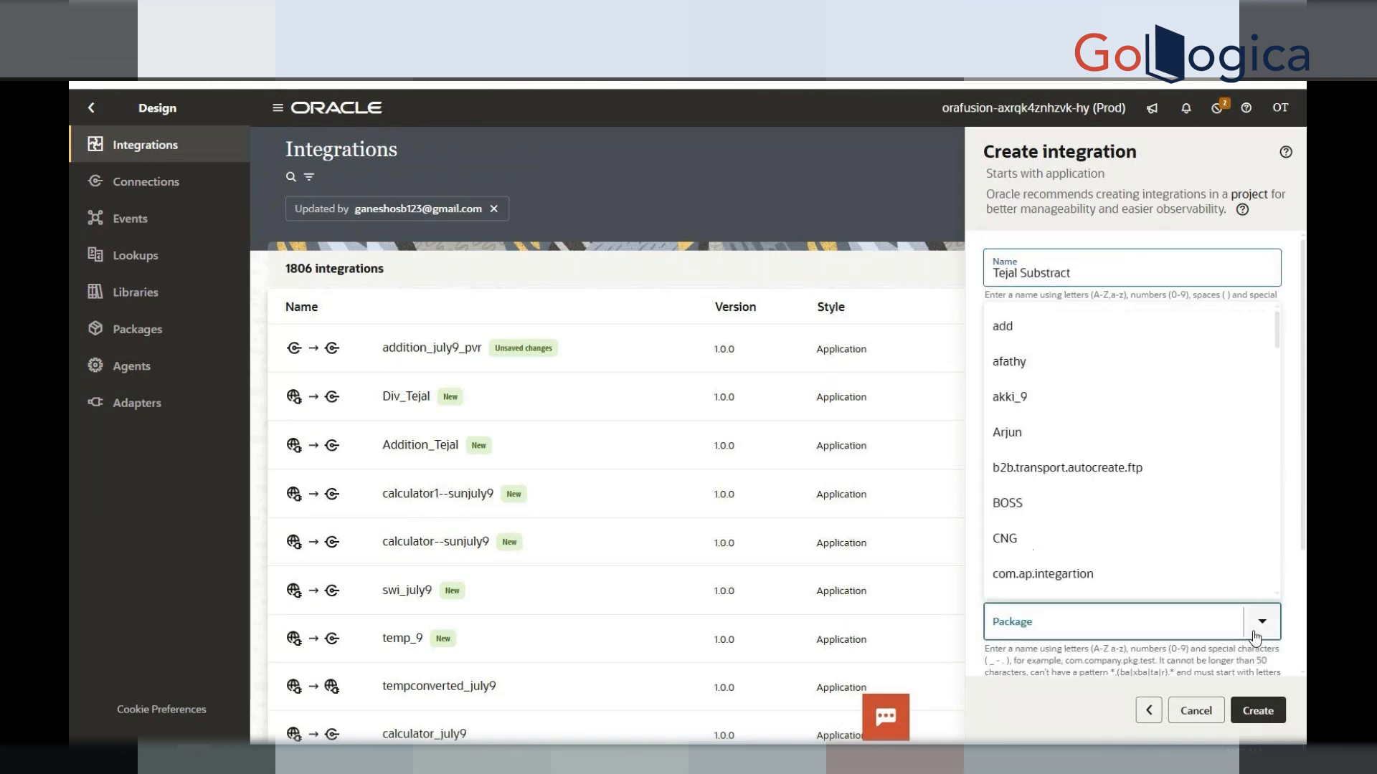
left_click(1201, 615)
type("t")
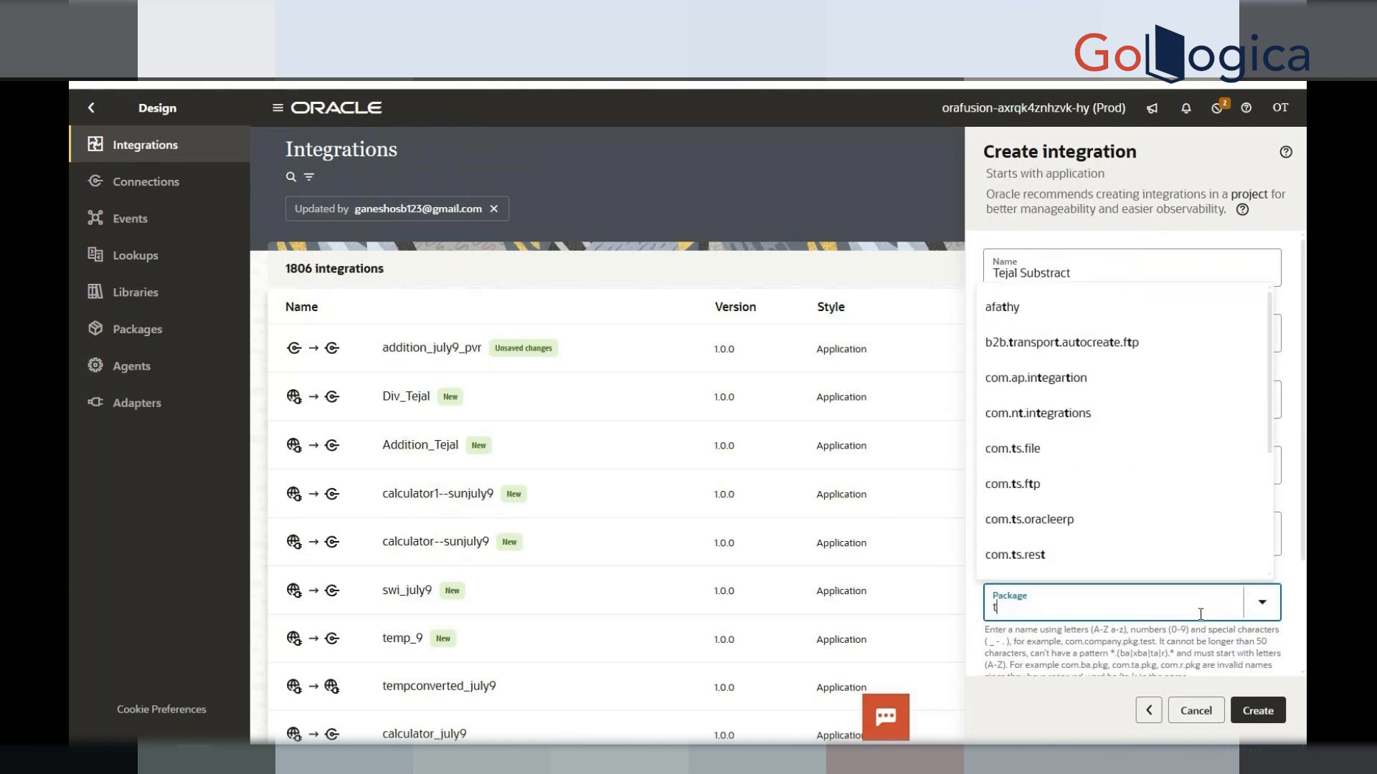
type("ejal")
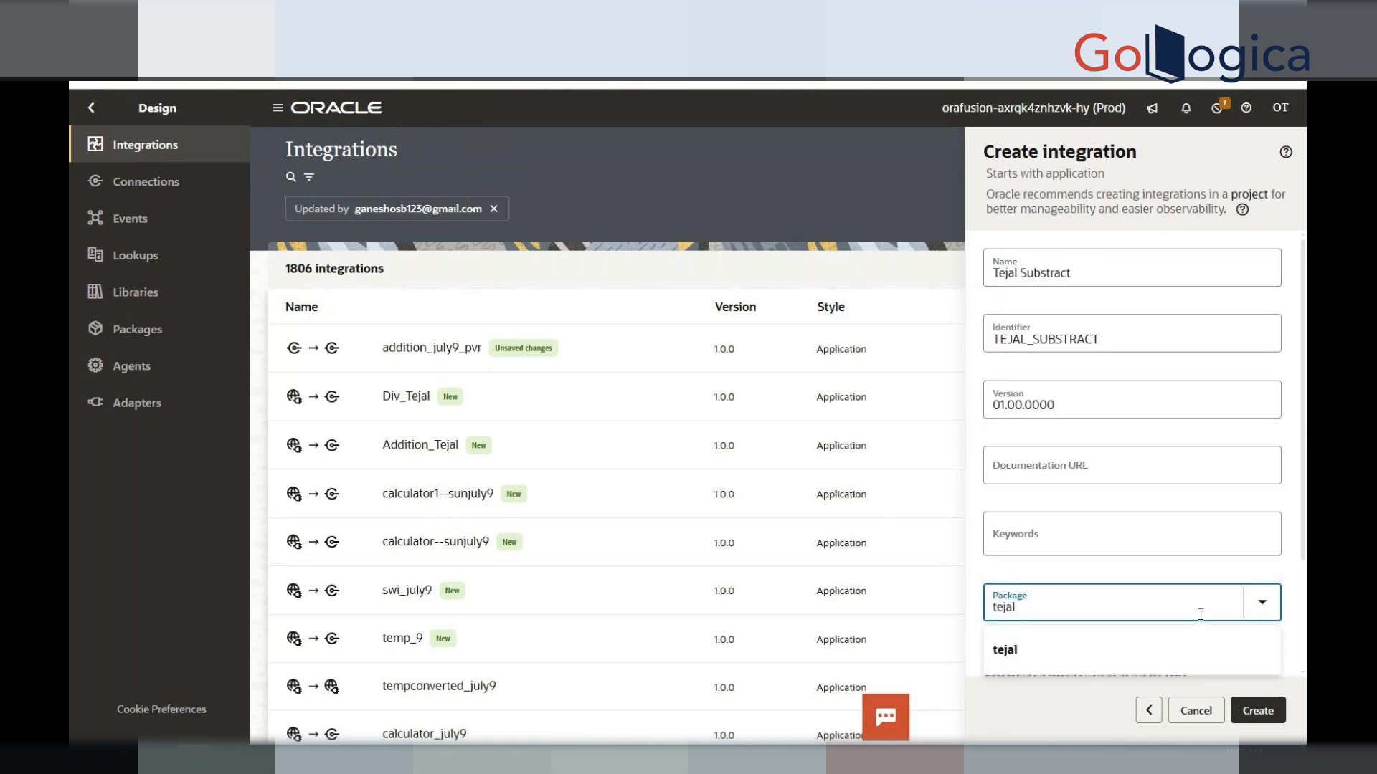
type("_Sib")
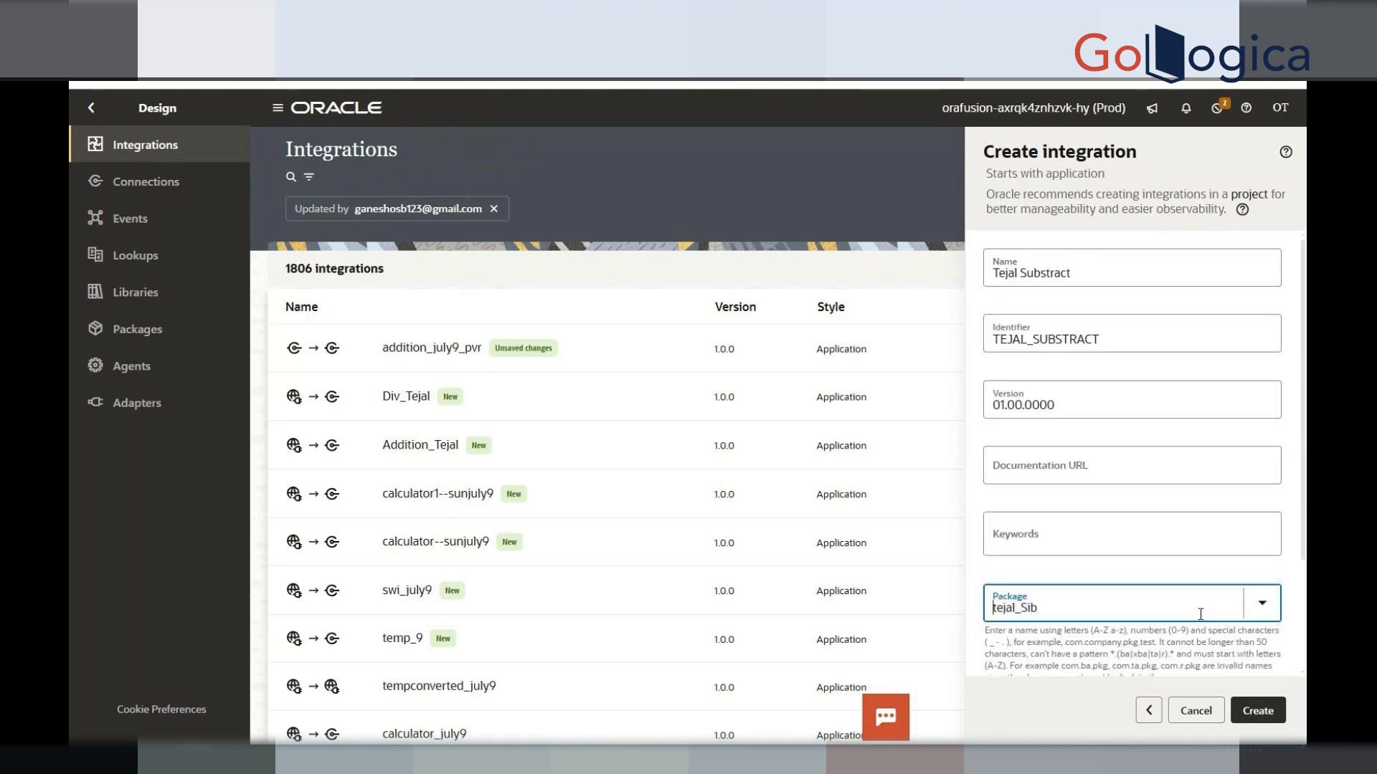
left_click(1201, 615)
key("BackSpace")
type("ub")
left_click(1262, 613)
type("t")
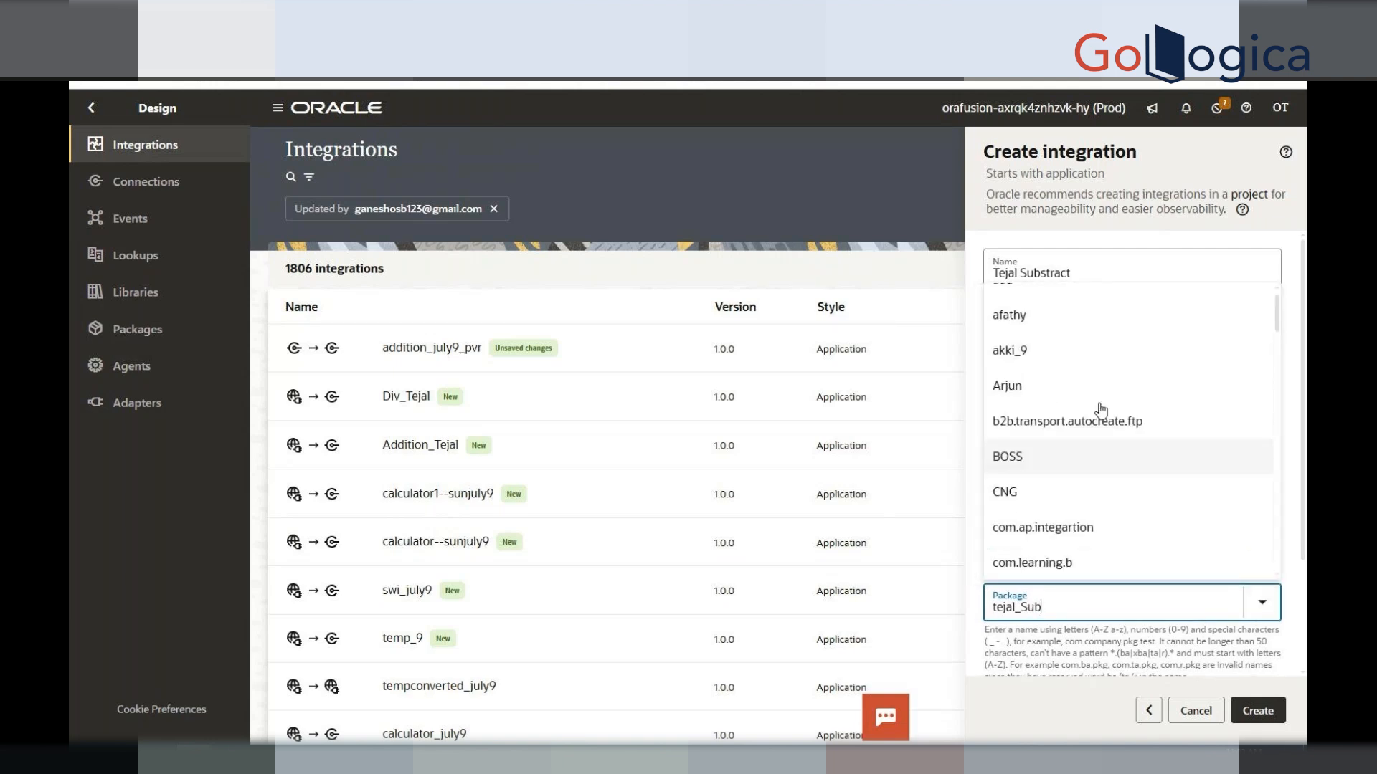
left_click(1102, 614)
key("BackSpace")
key("BackSpace")
key("BackSpace")
key("BackSpace")
key("BackSpace")
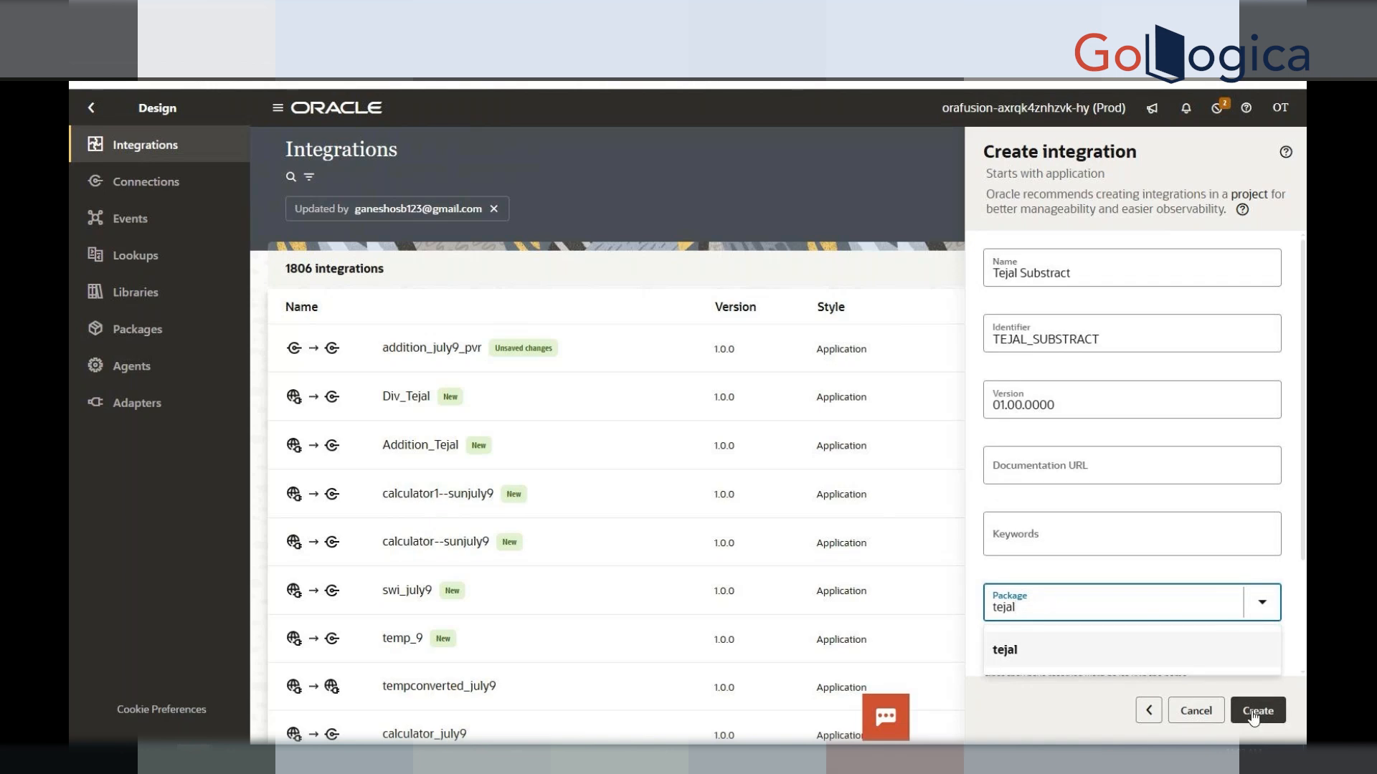
Choose the existing package matching the person's first name and create the integration.
scroll(1119, 502, "down", 2)
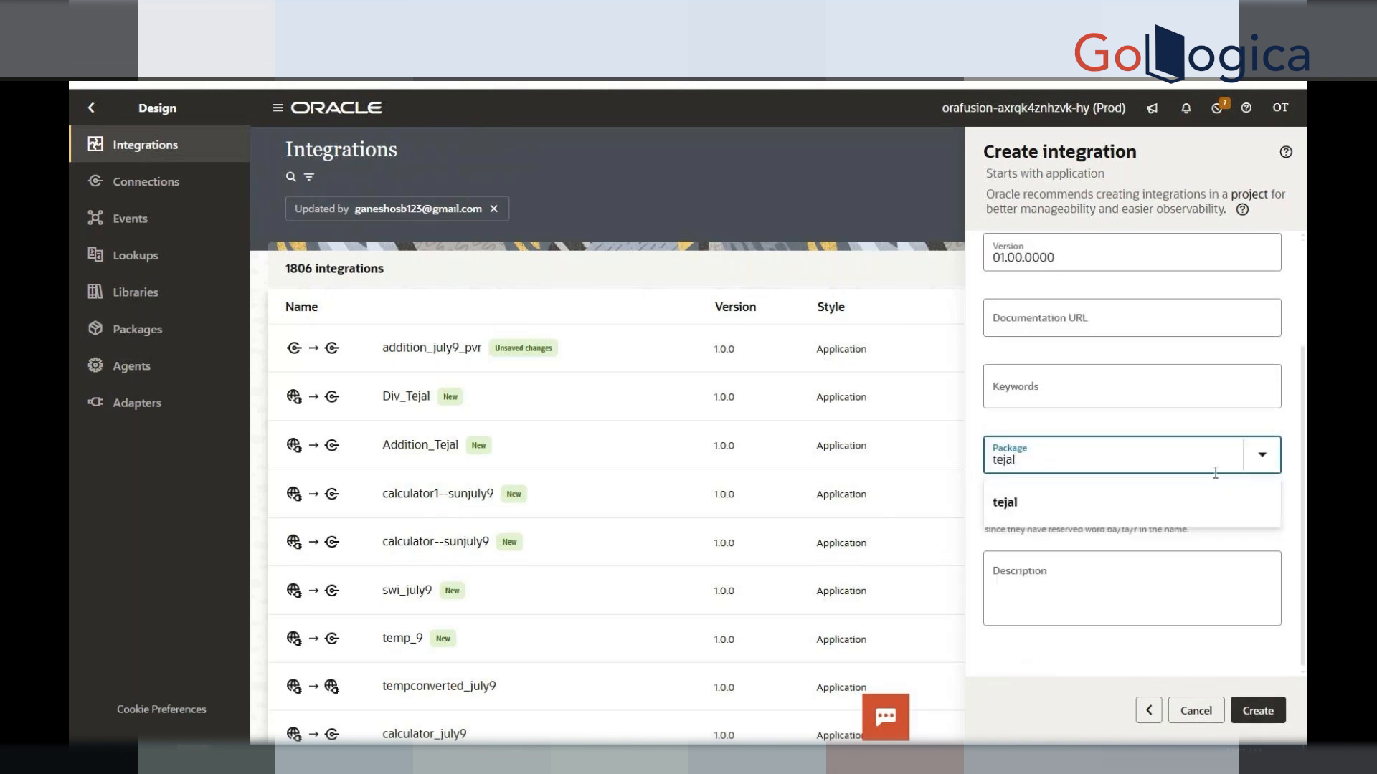
left_click(1145, 507)
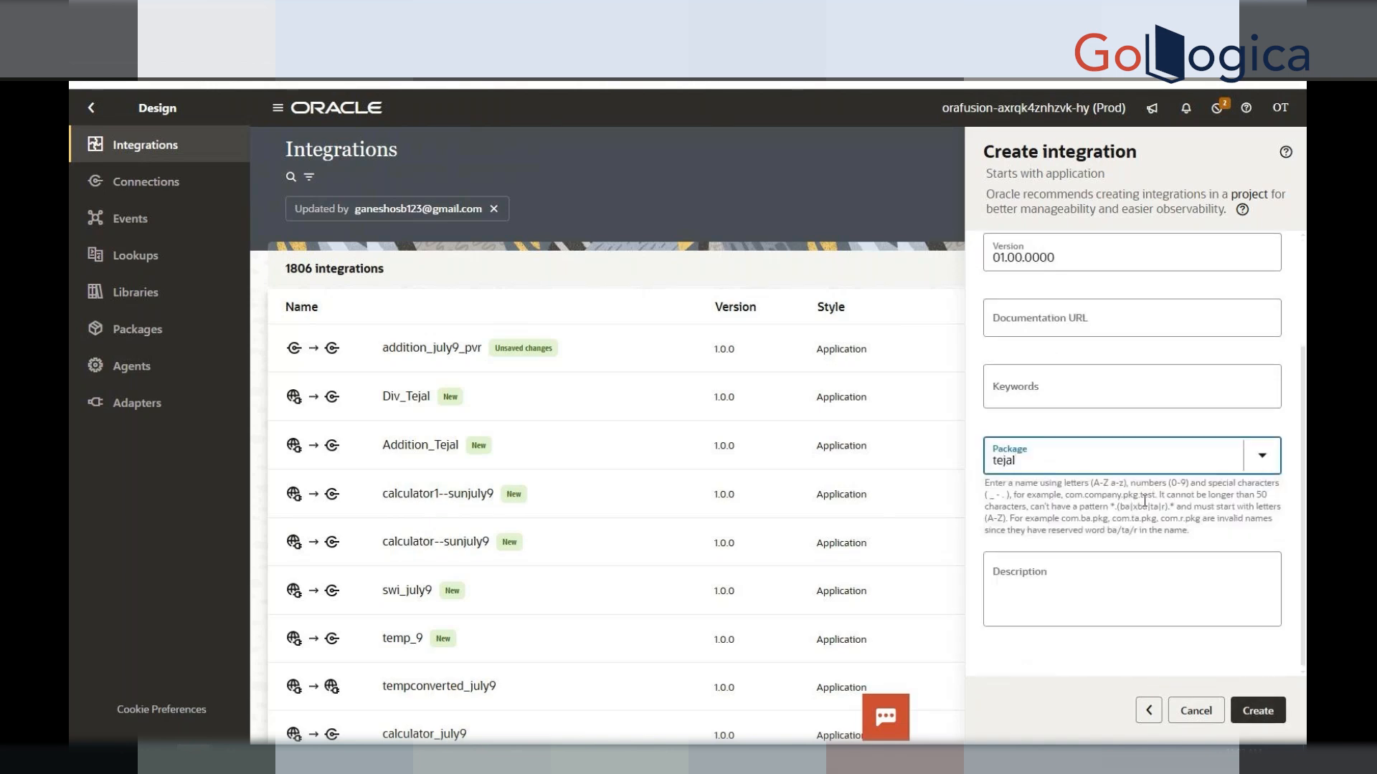
left_click(1259, 713)
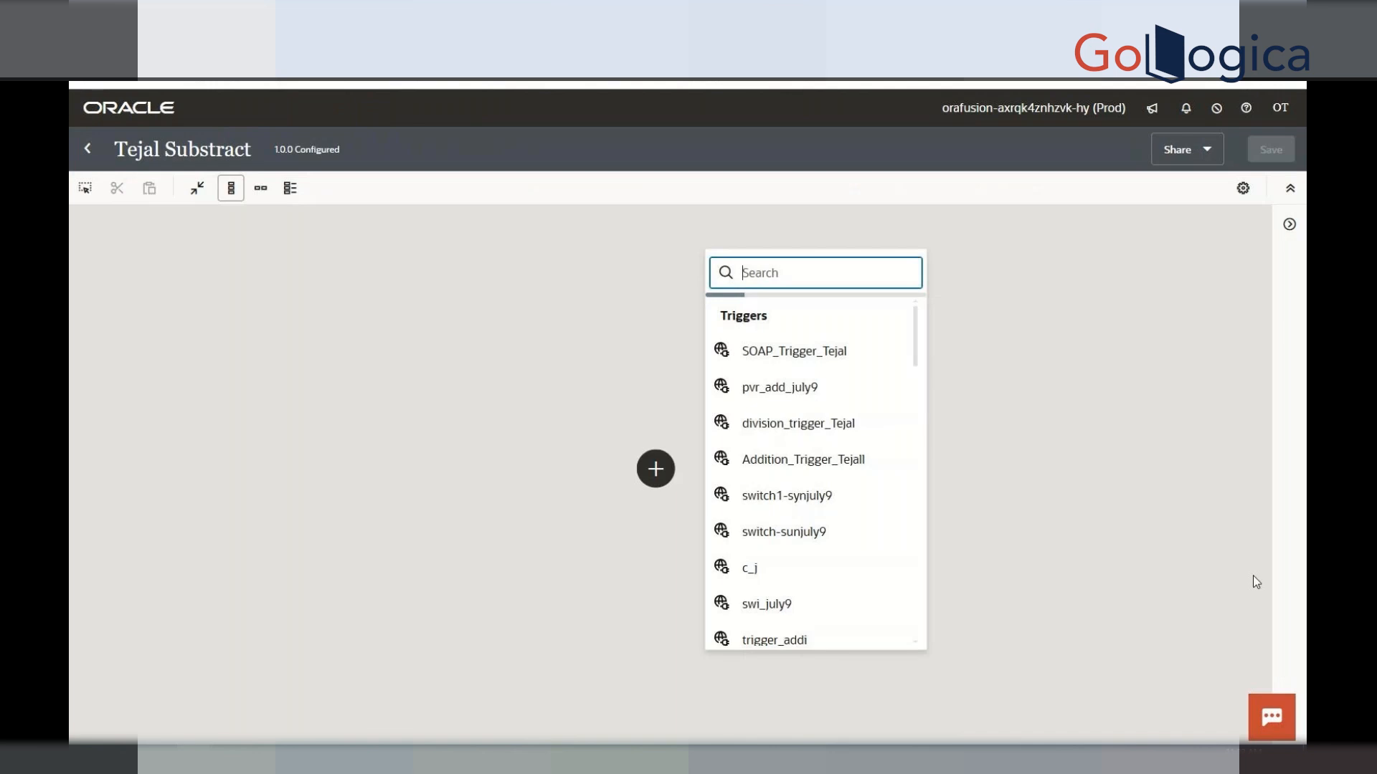
Add the new SOAP_Trigger_ connection as the trigger and name its endpoint with the person's first name followed by _Substraction.
left_click(780, 360)
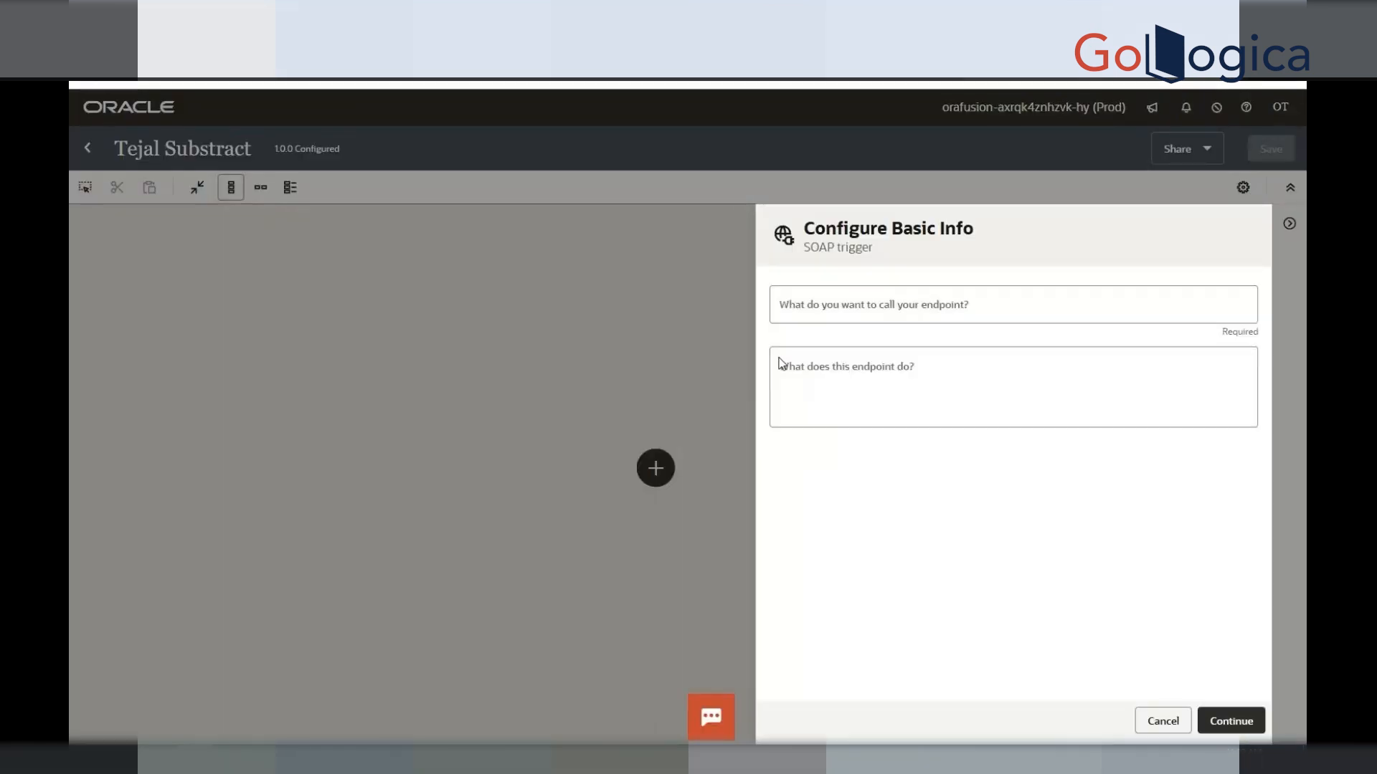
left_click(854, 309)
type("T")
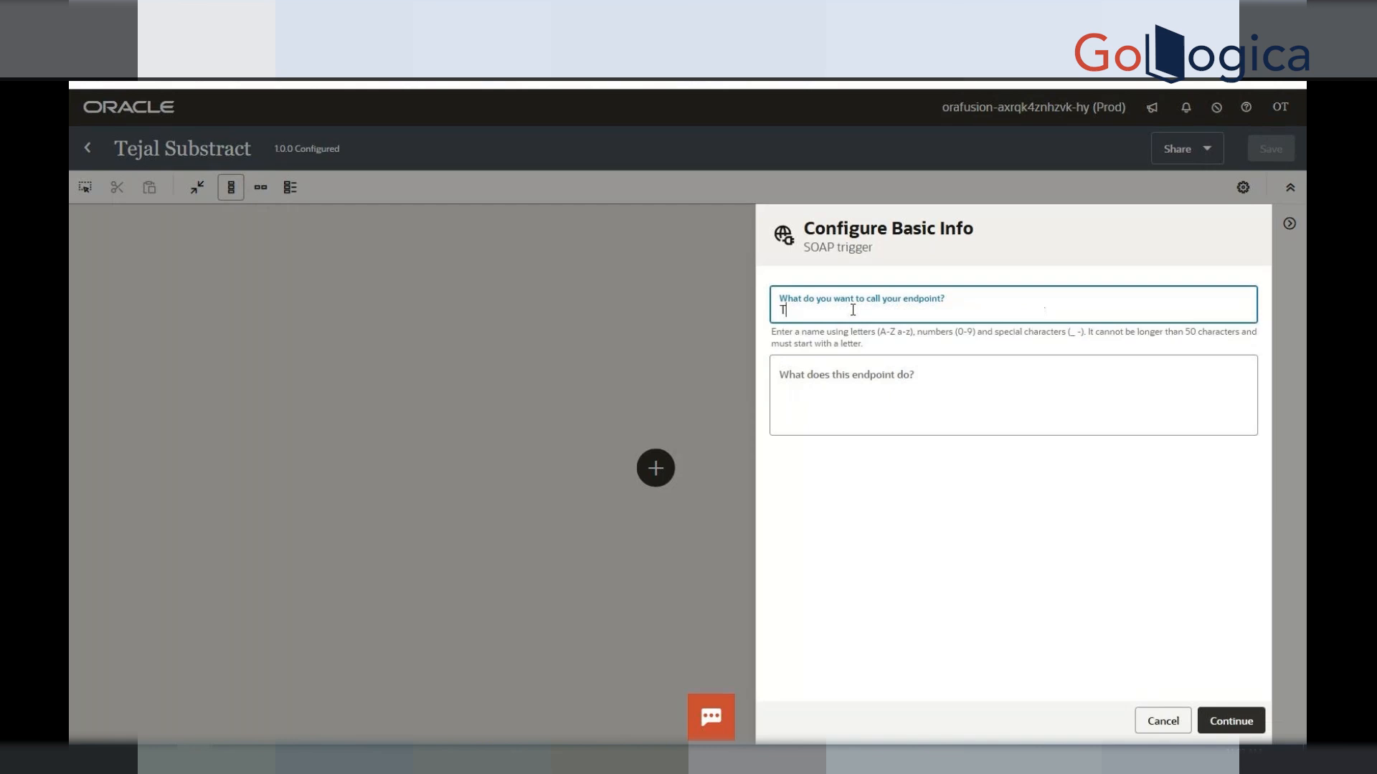
type("ejal_Substraction")
left_click(1241, 723)
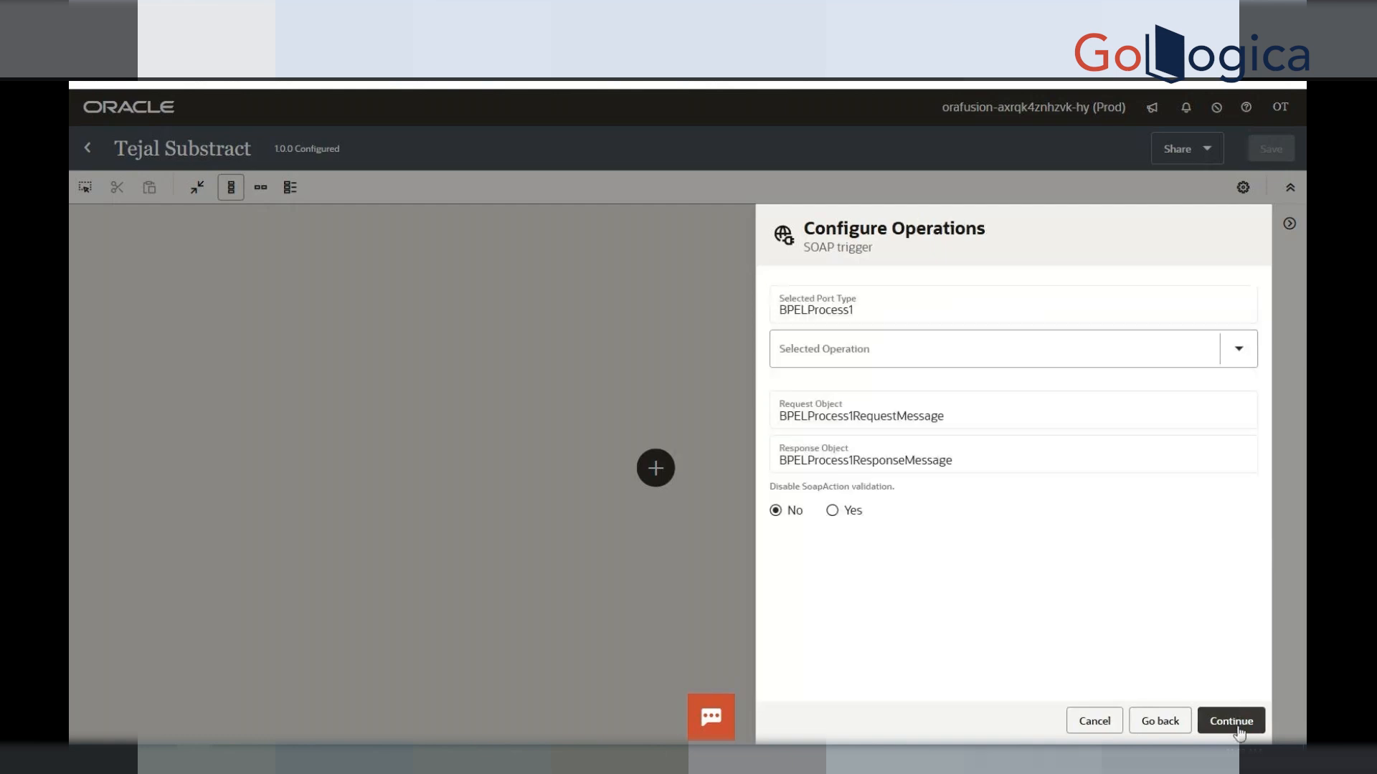
Select the process operation for the SOAP trigger and continue to the header configuration.
left_click(1228, 361)
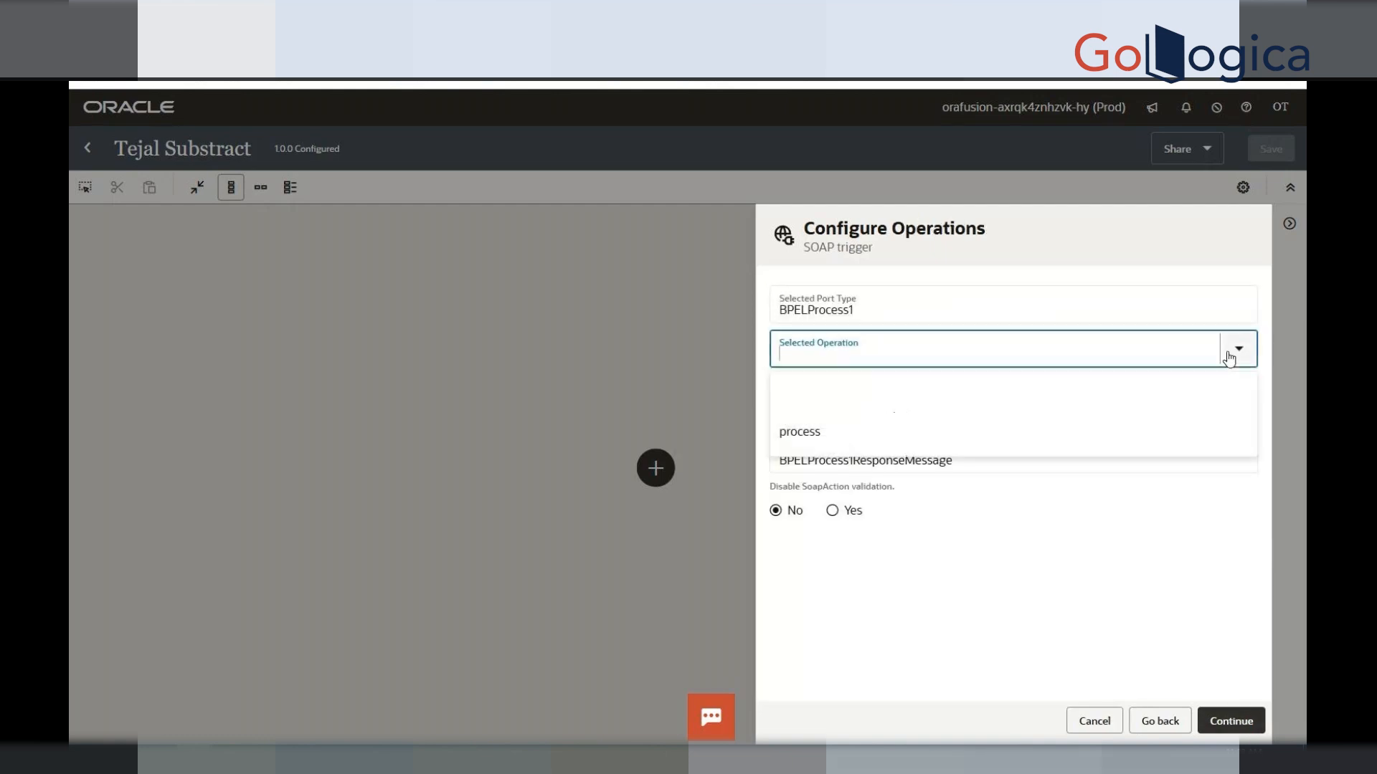
left_click(1075, 444)
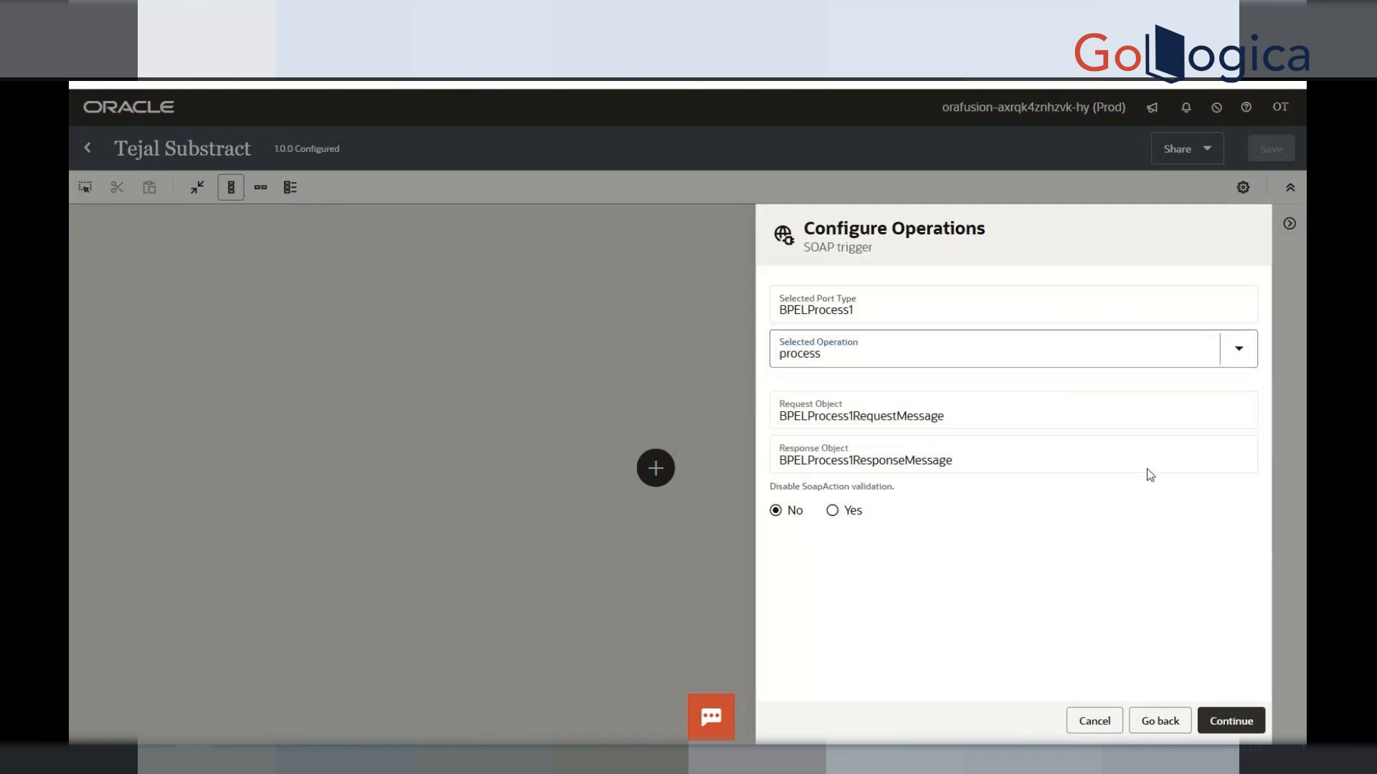
left_click(1223, 724)
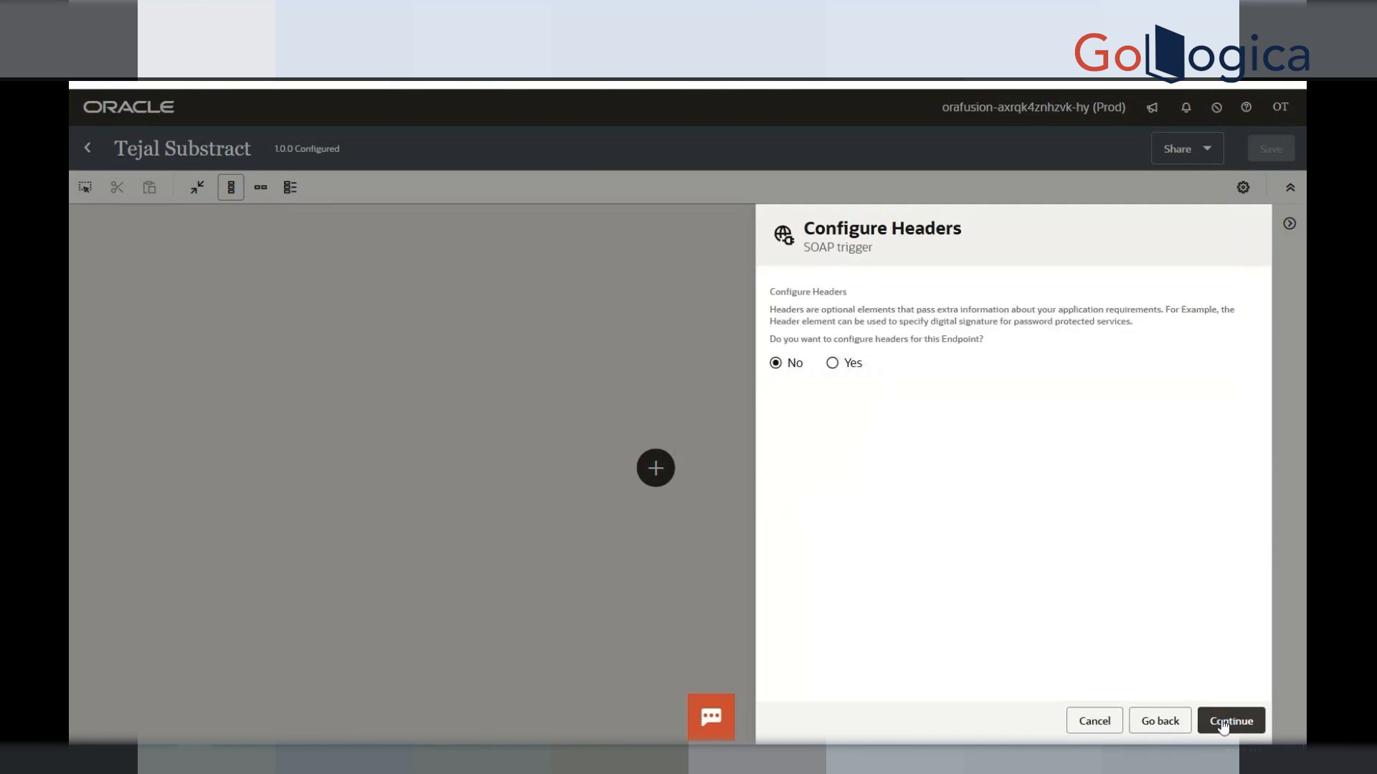
Finish the SOAP trigger configuration without headers and switch the integration canvas to the horizontal layout.
left_click(1223, 722)
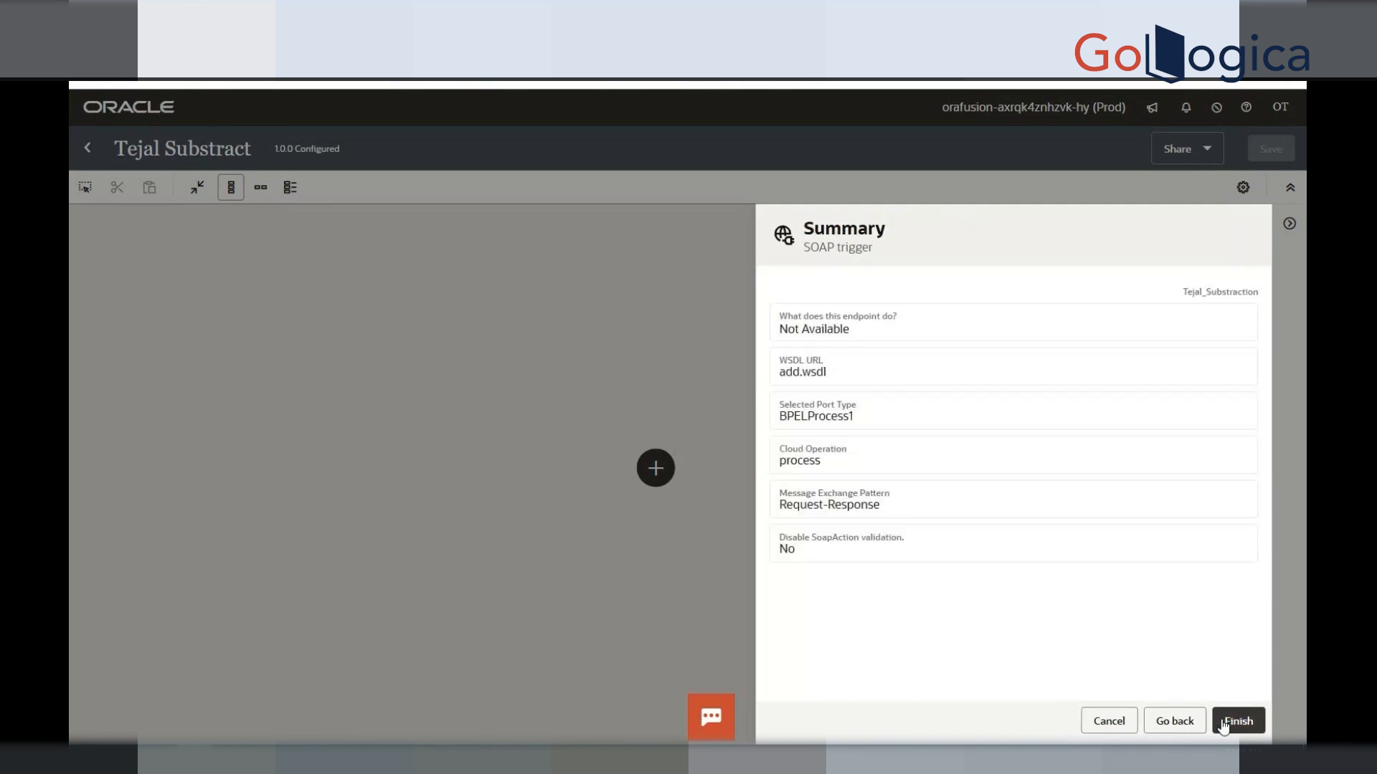
left_click(1223, 723)
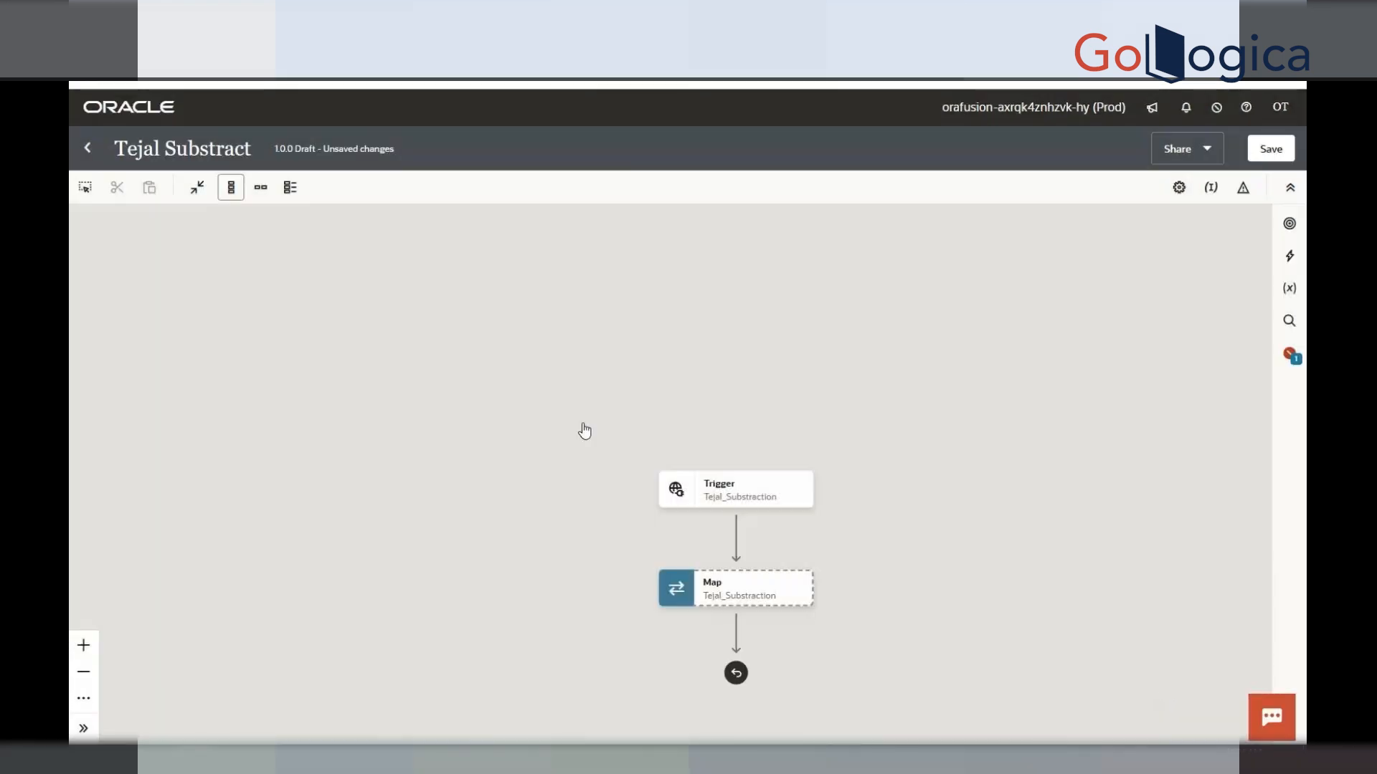
left_click(259, 198)
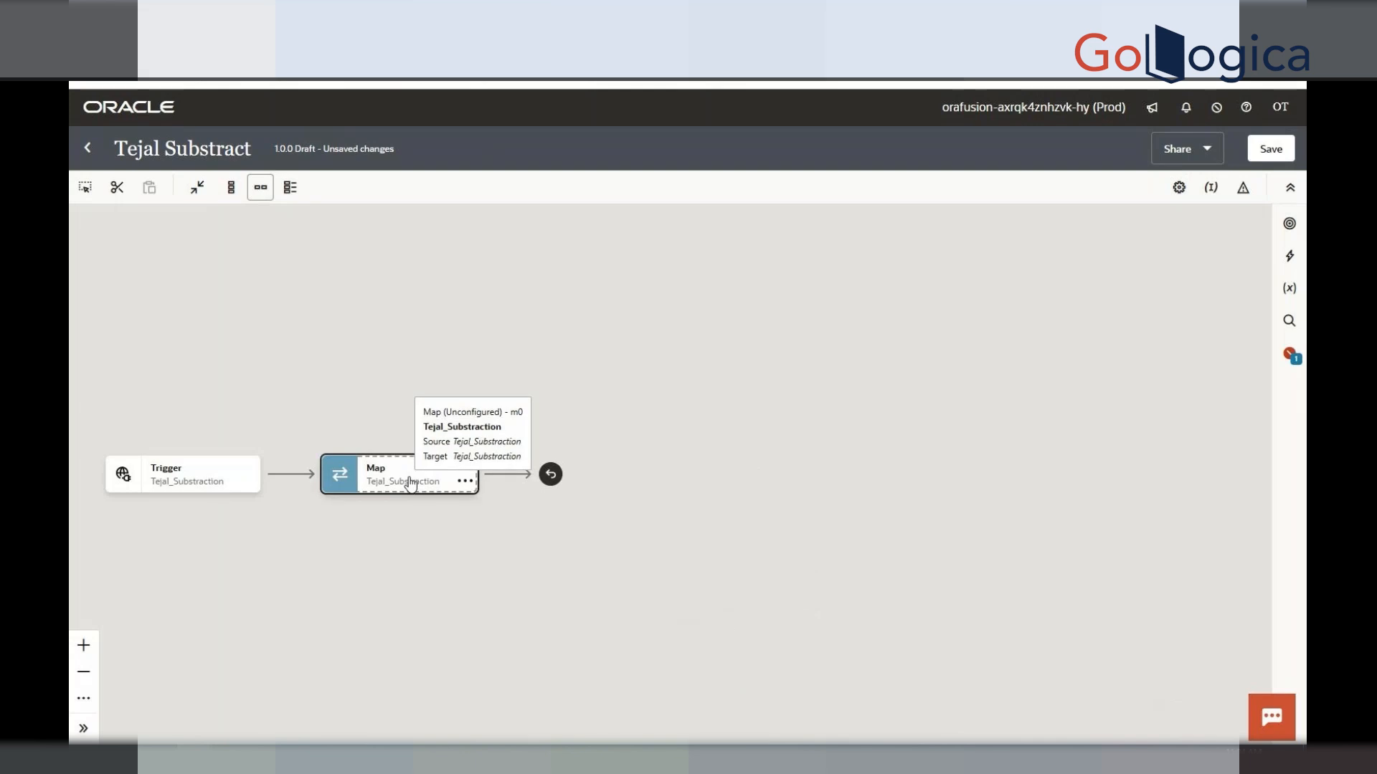
Open the integration's map, create a target node for response element C, and make its expression editable in developer form.
double_click(410, 484)
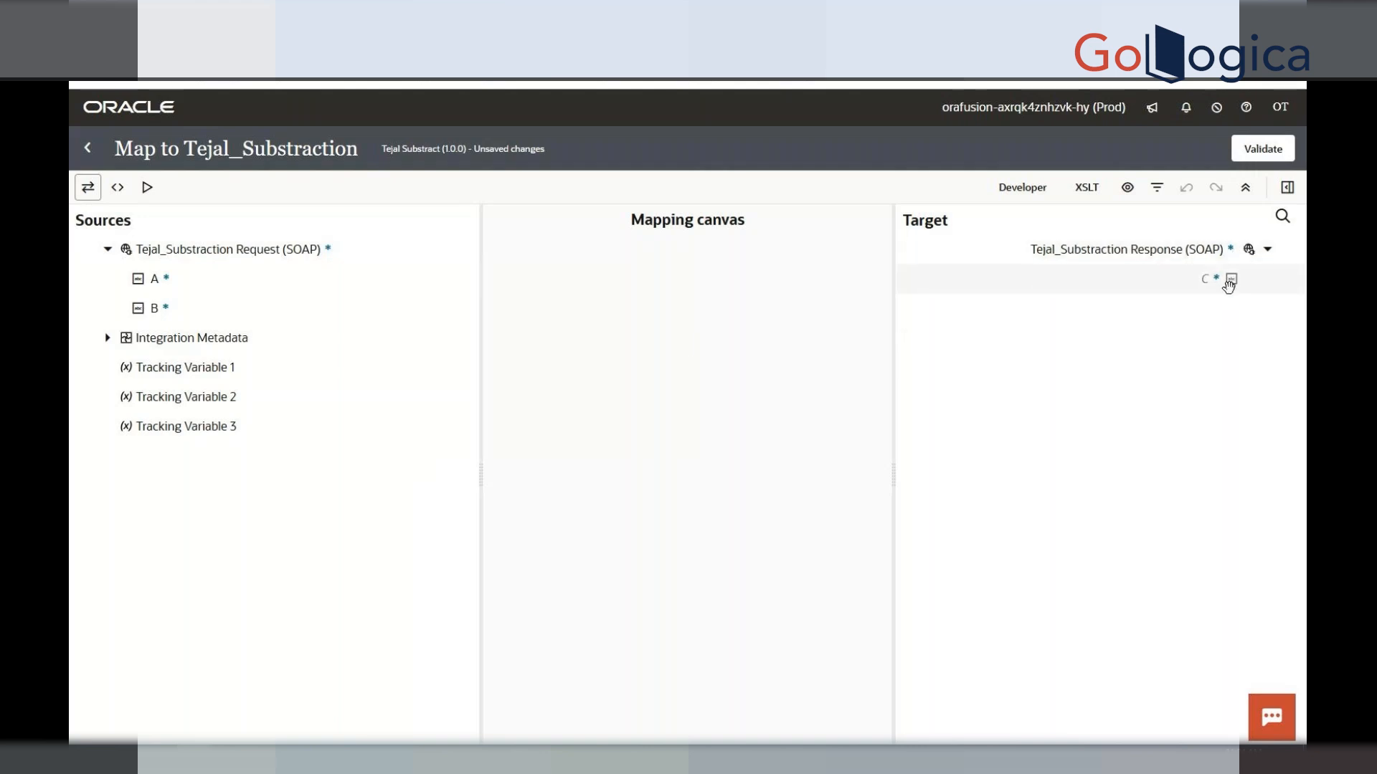
right_click(1229, 287)
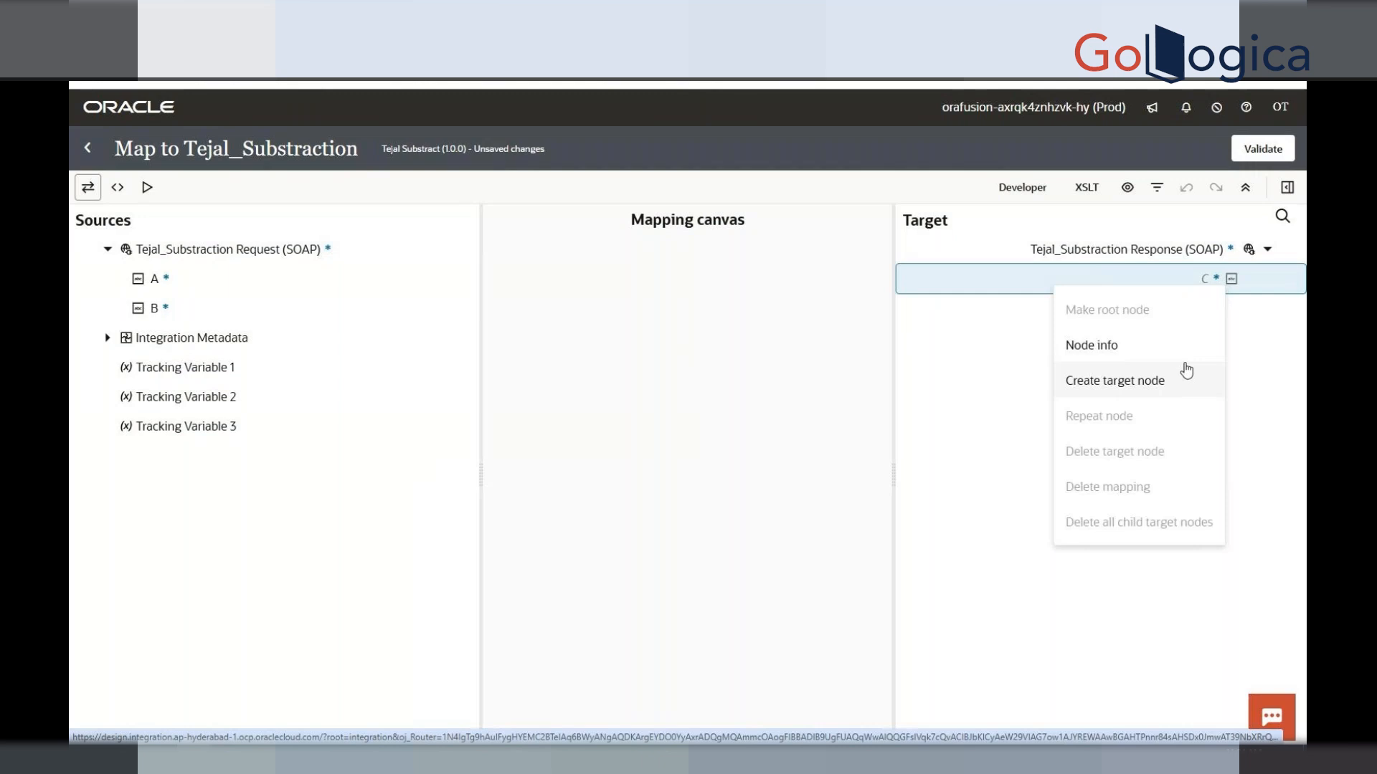
left_click(1186, 370)
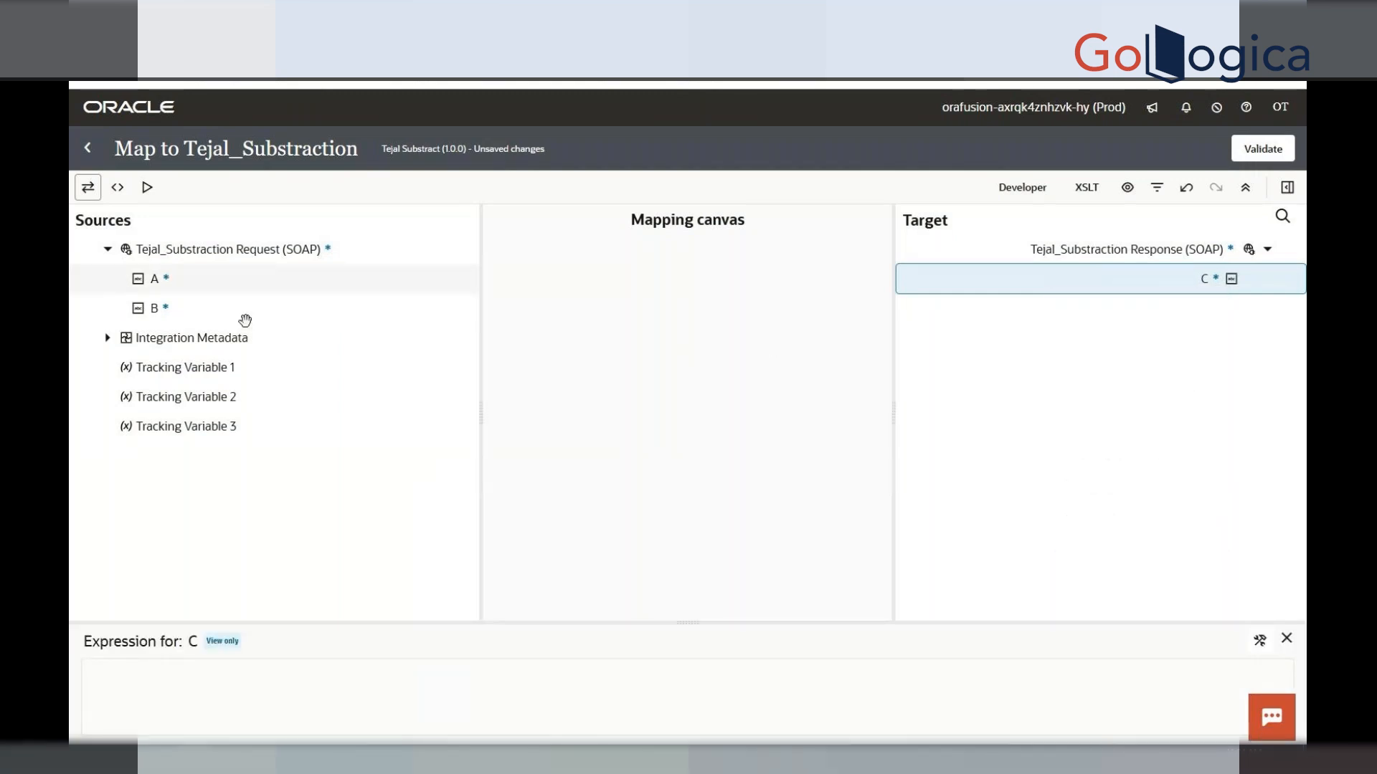
left_click(1259, 641)
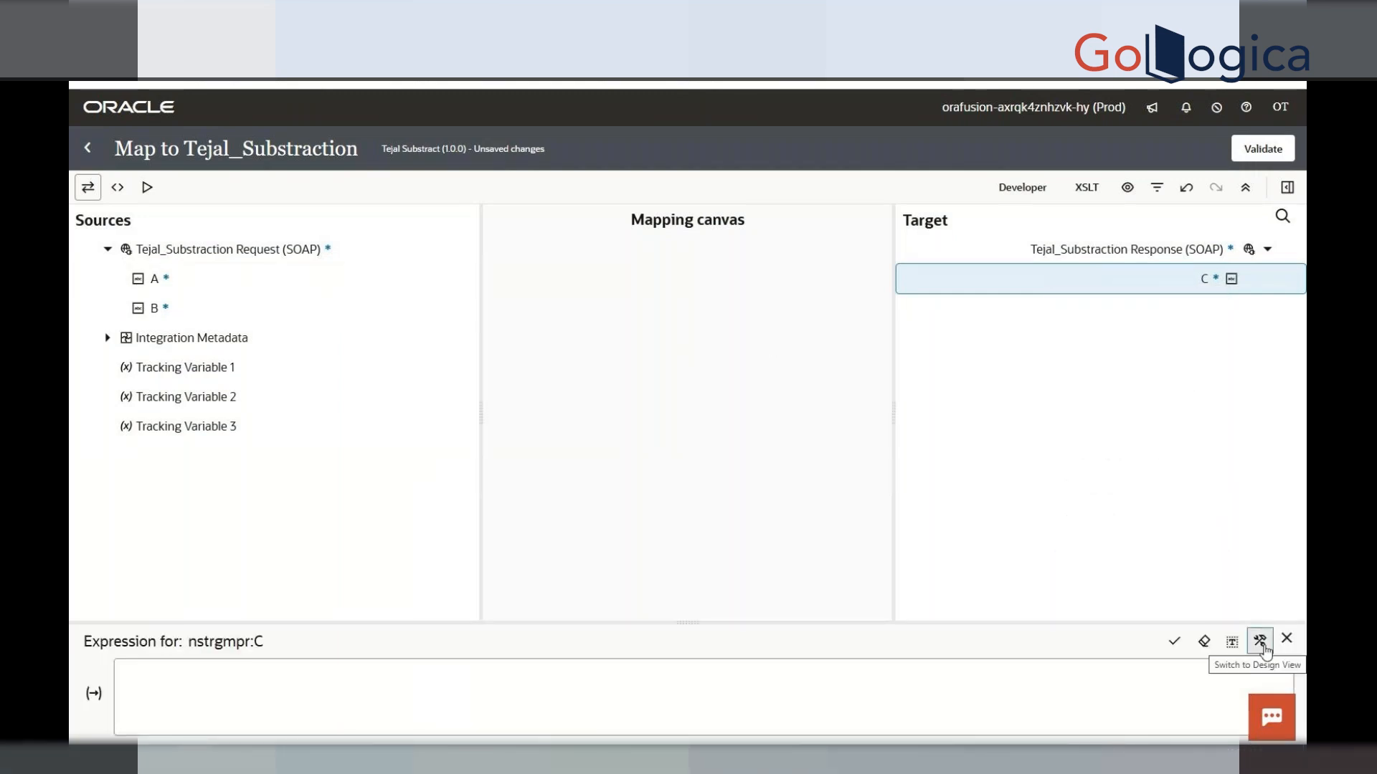
Set C's expression to /nstrgmpr:process/nstrgmpr:A - /nstrgmpr:process/nstrgmpr:B, validate the mapping and return to the integration canvas.
left_click_drag(140, 285, 177, 683)
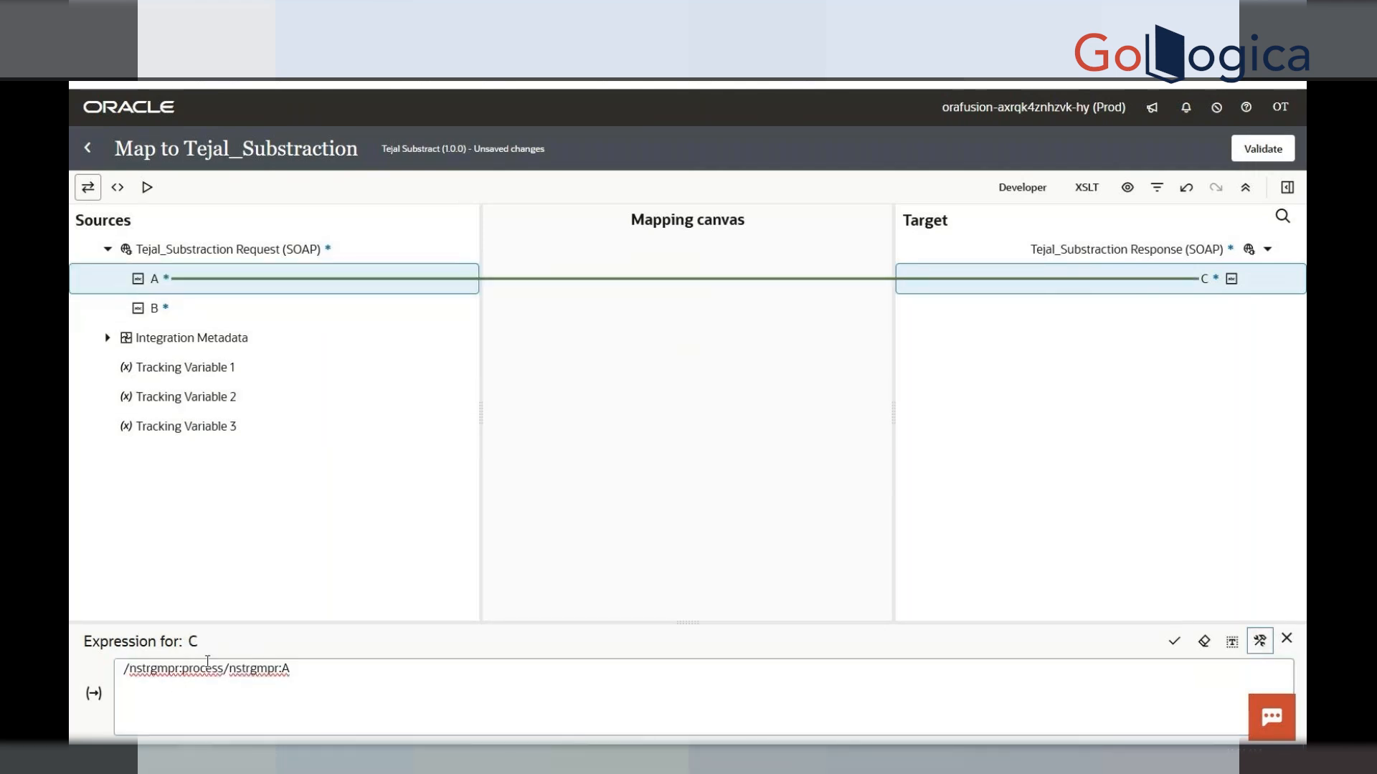
left_click(301, 669)
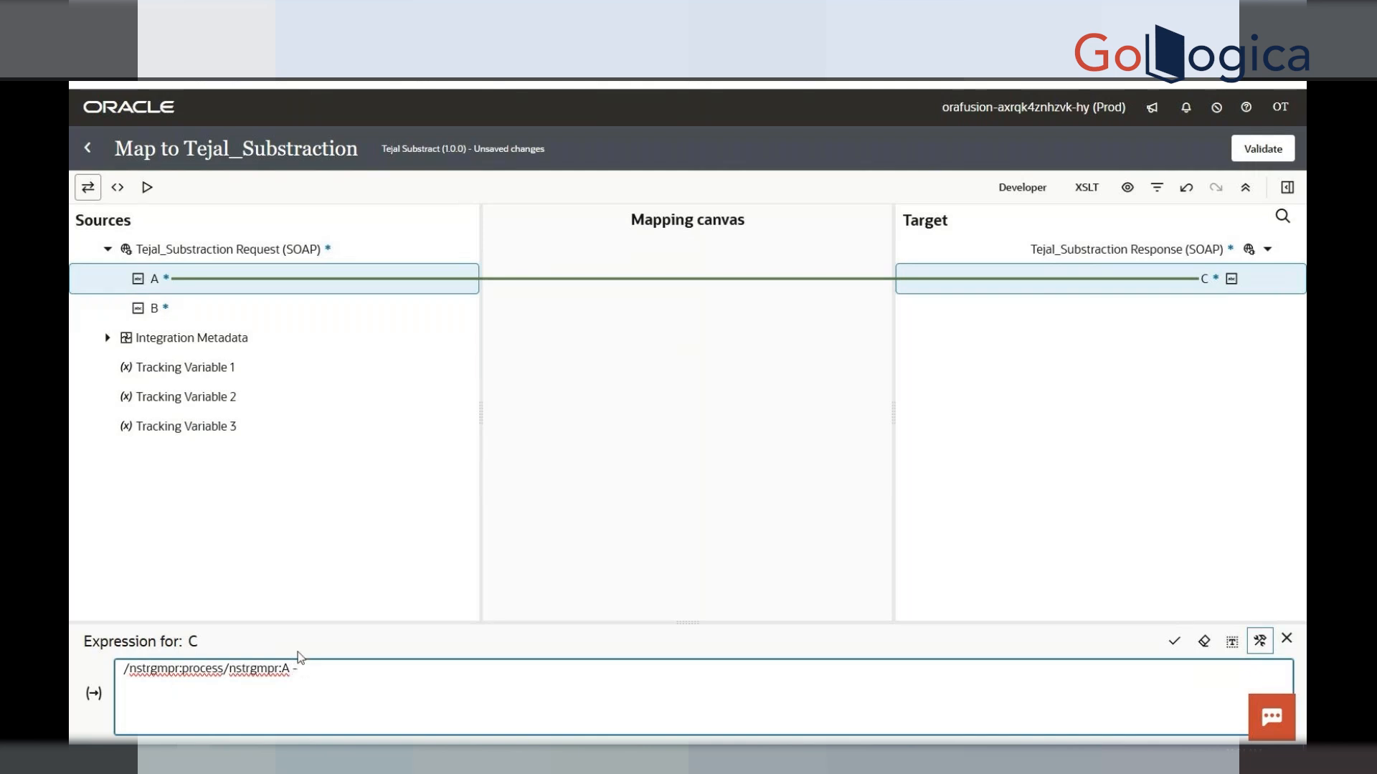
type("-")
left_click_drag(154, 309, 329, 682)
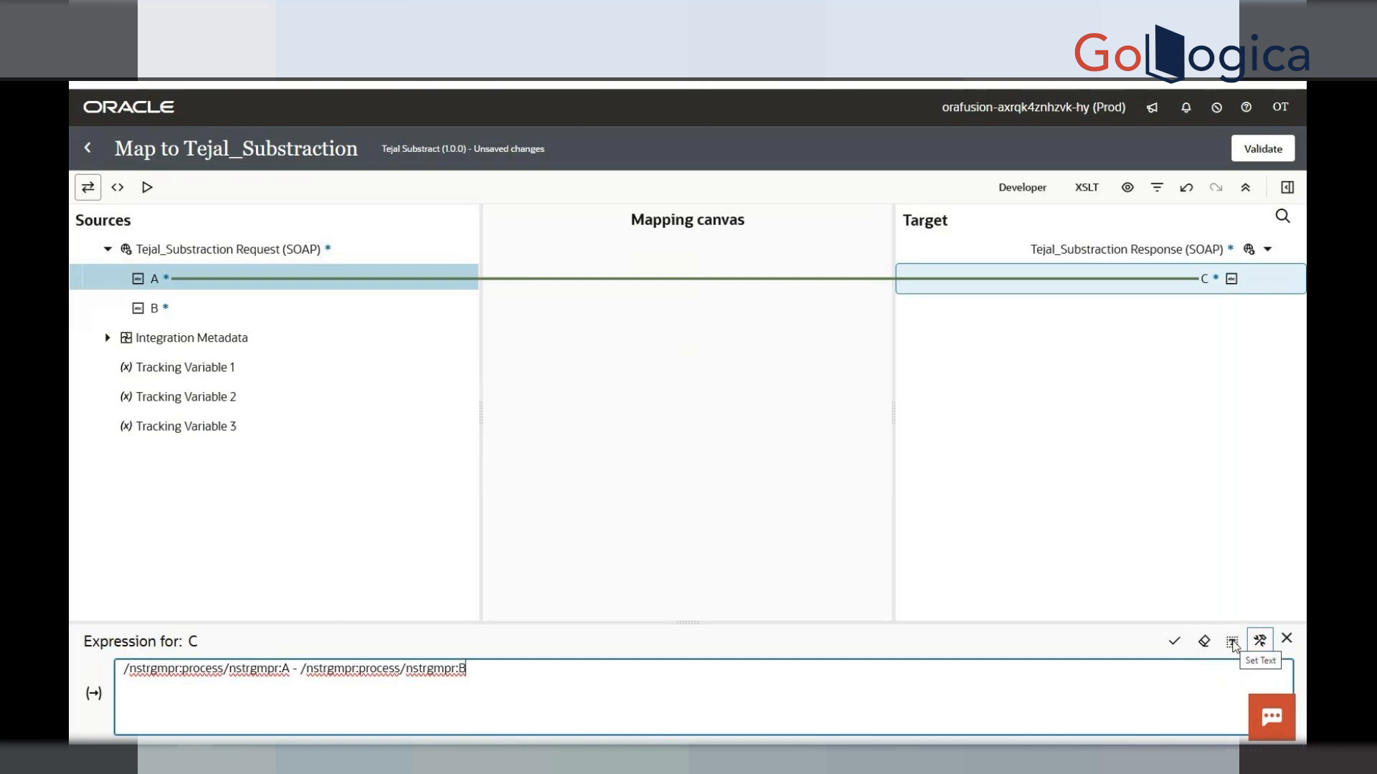
left_click(1263, 149)
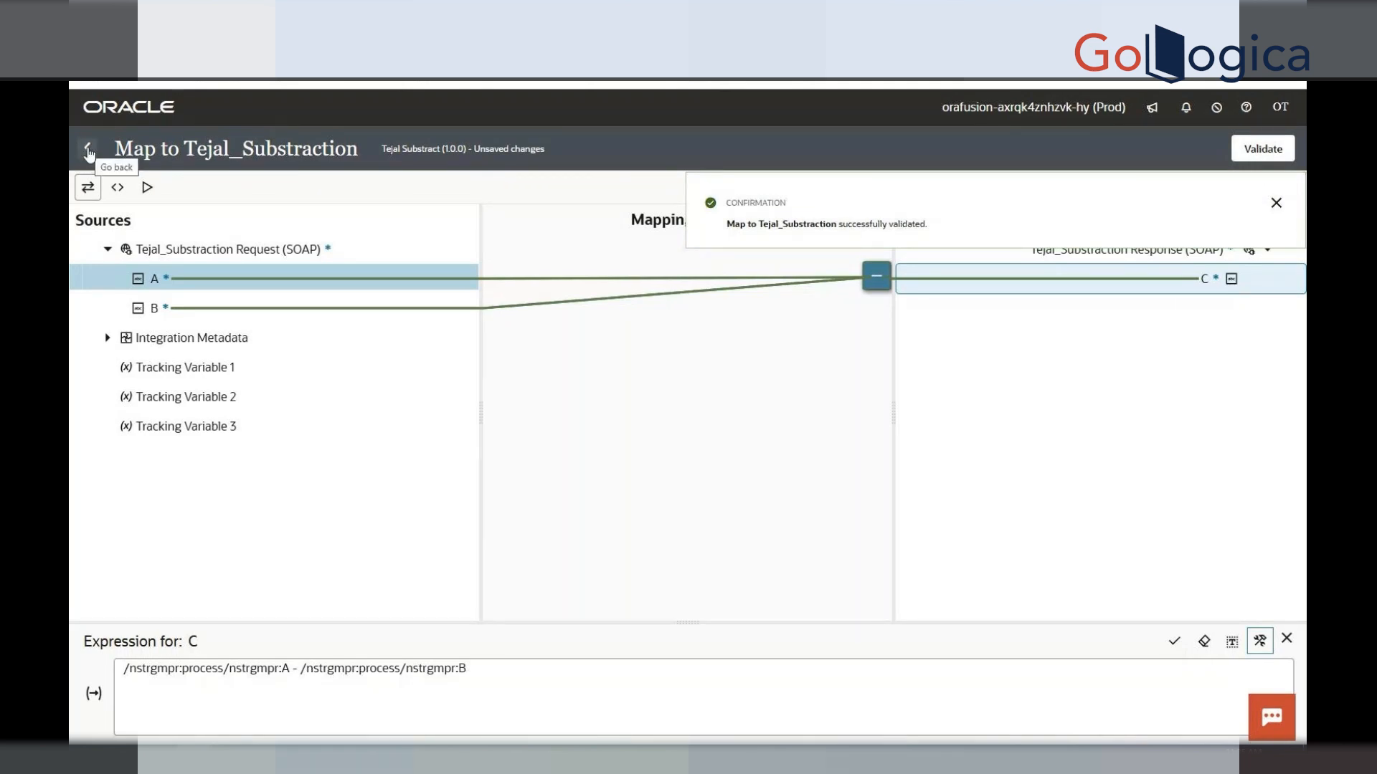
left_click(89, 155)
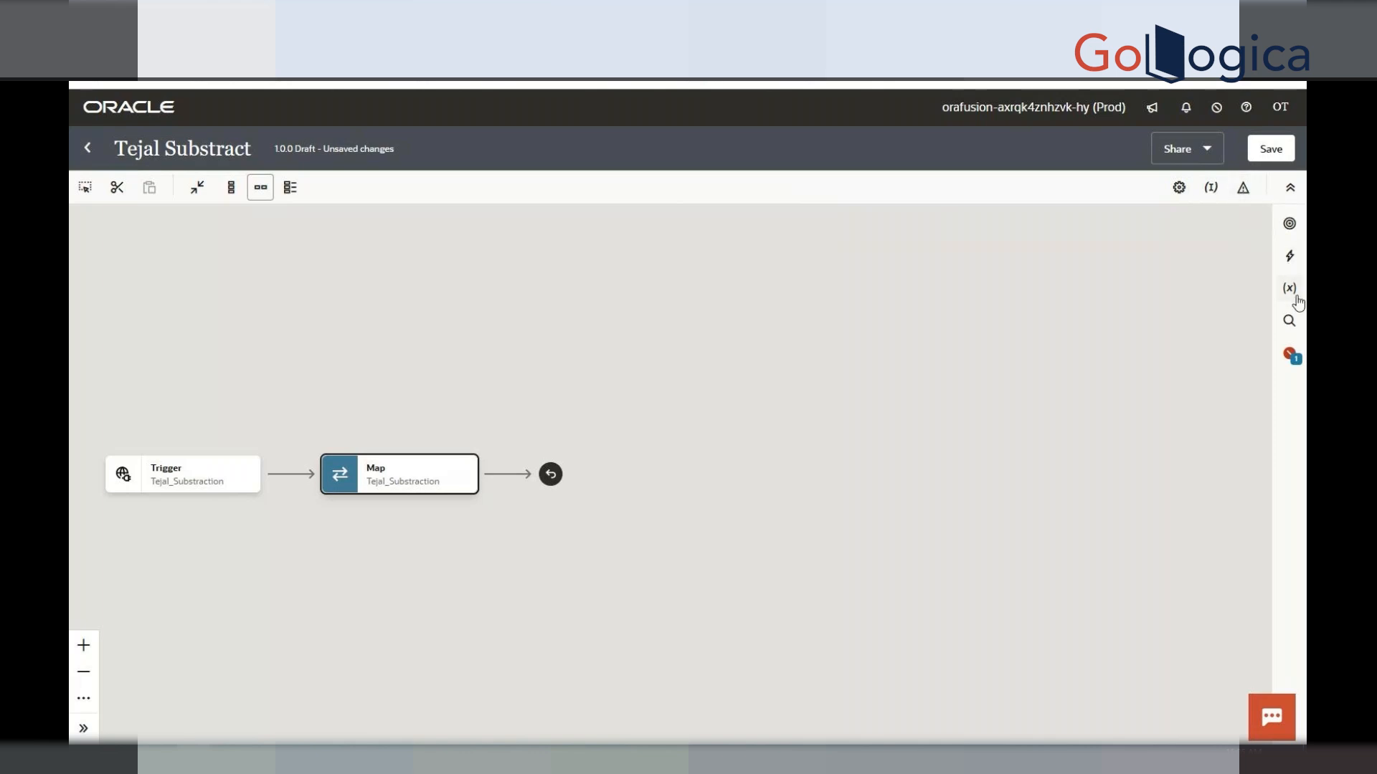
Resolve the missing primary business identifier by assigning source field A, and save and close the integration.
left_click(1291, 355)
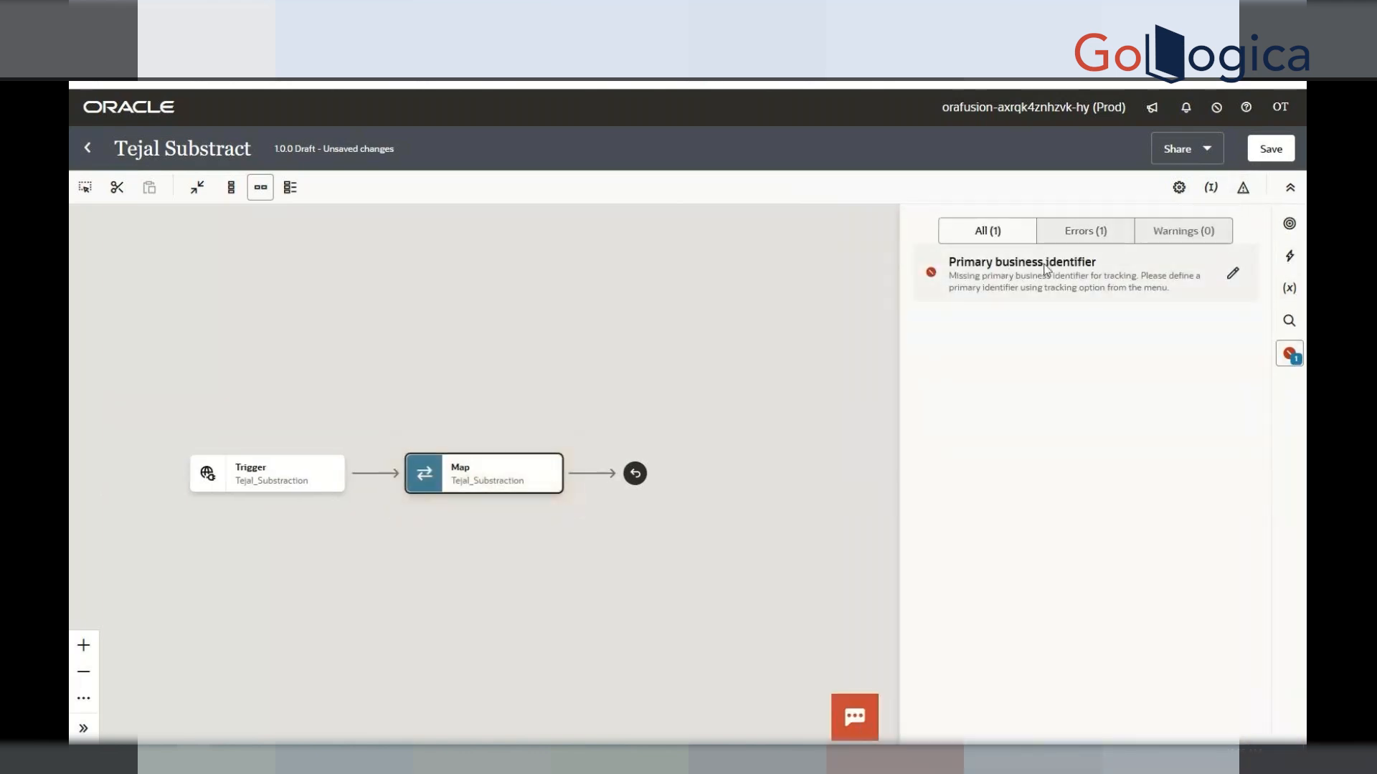
left_click(1233, 272)
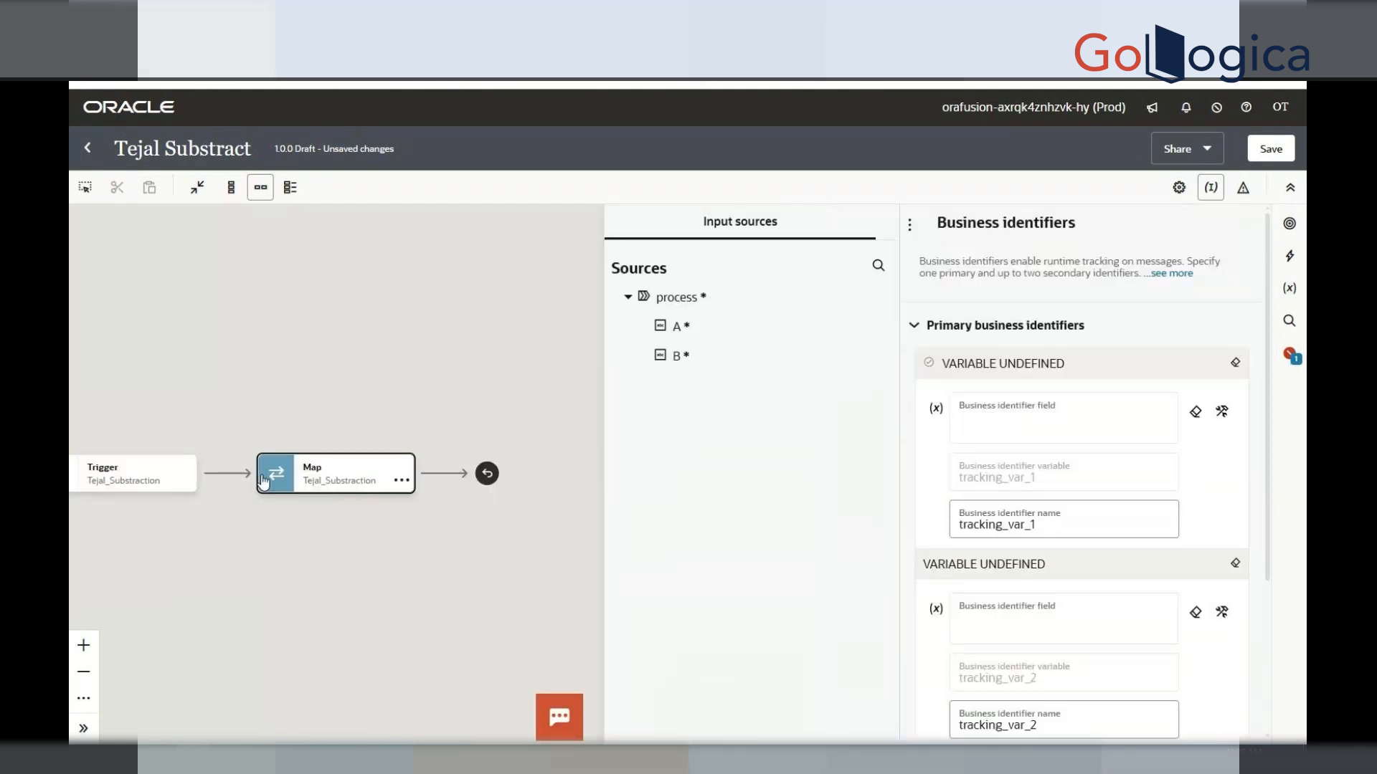
left_click_drag(691, 331, 1036, 422)
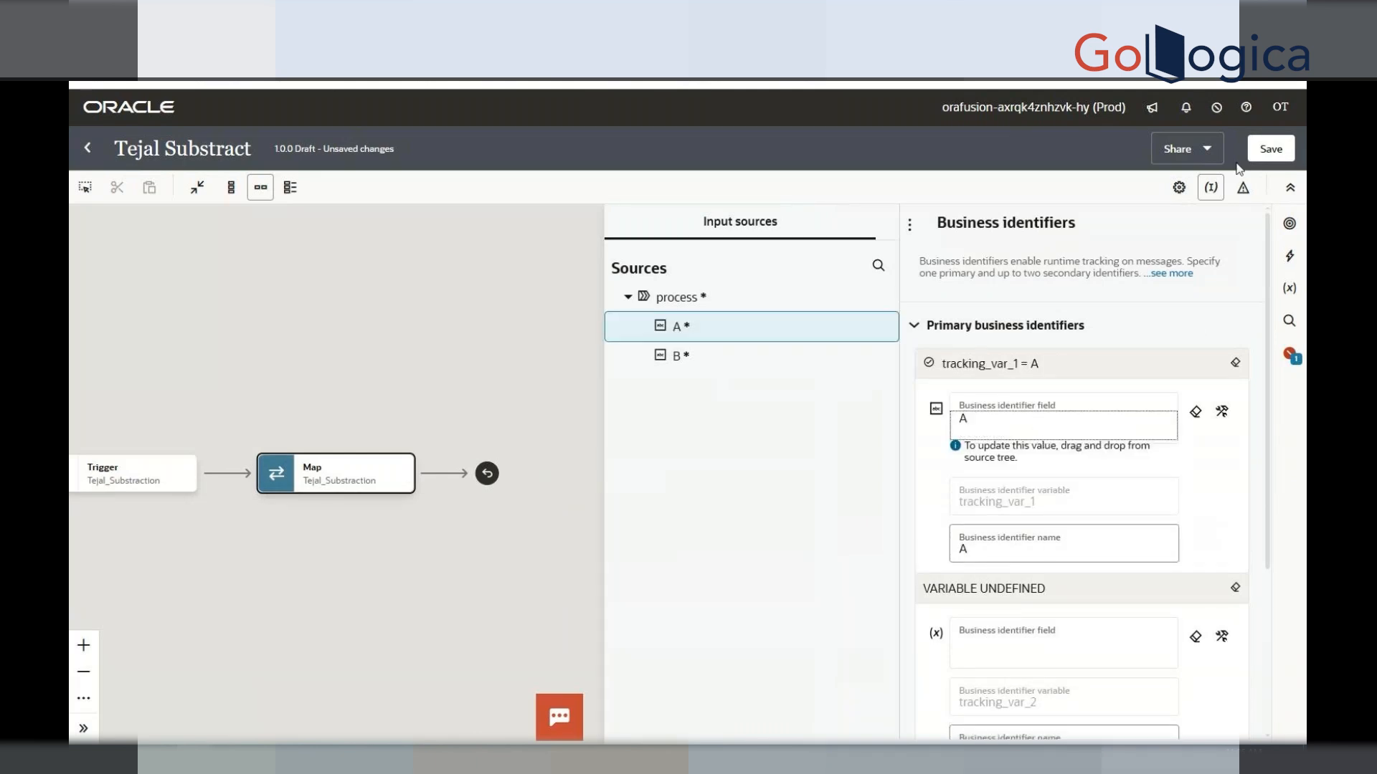
left_click(1272, 150)
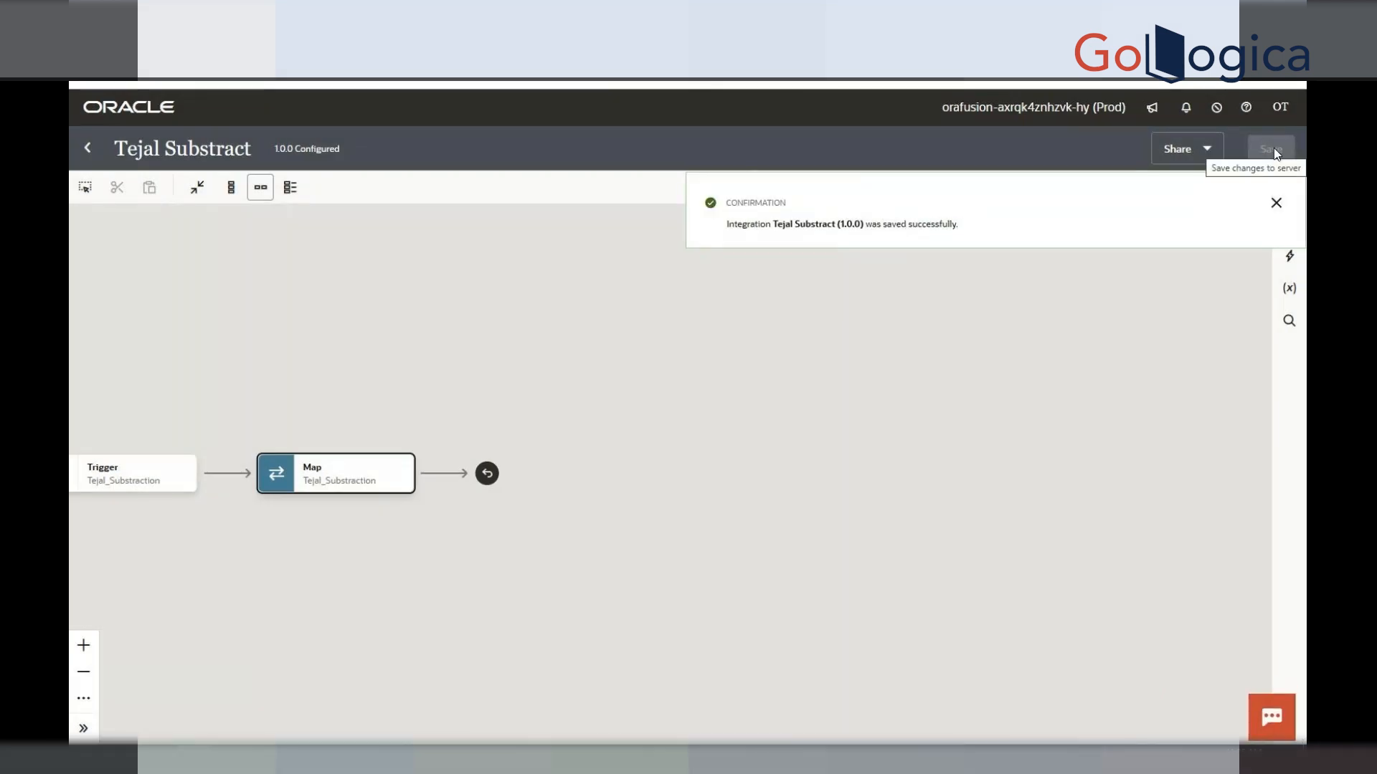
left_click(88, 150)
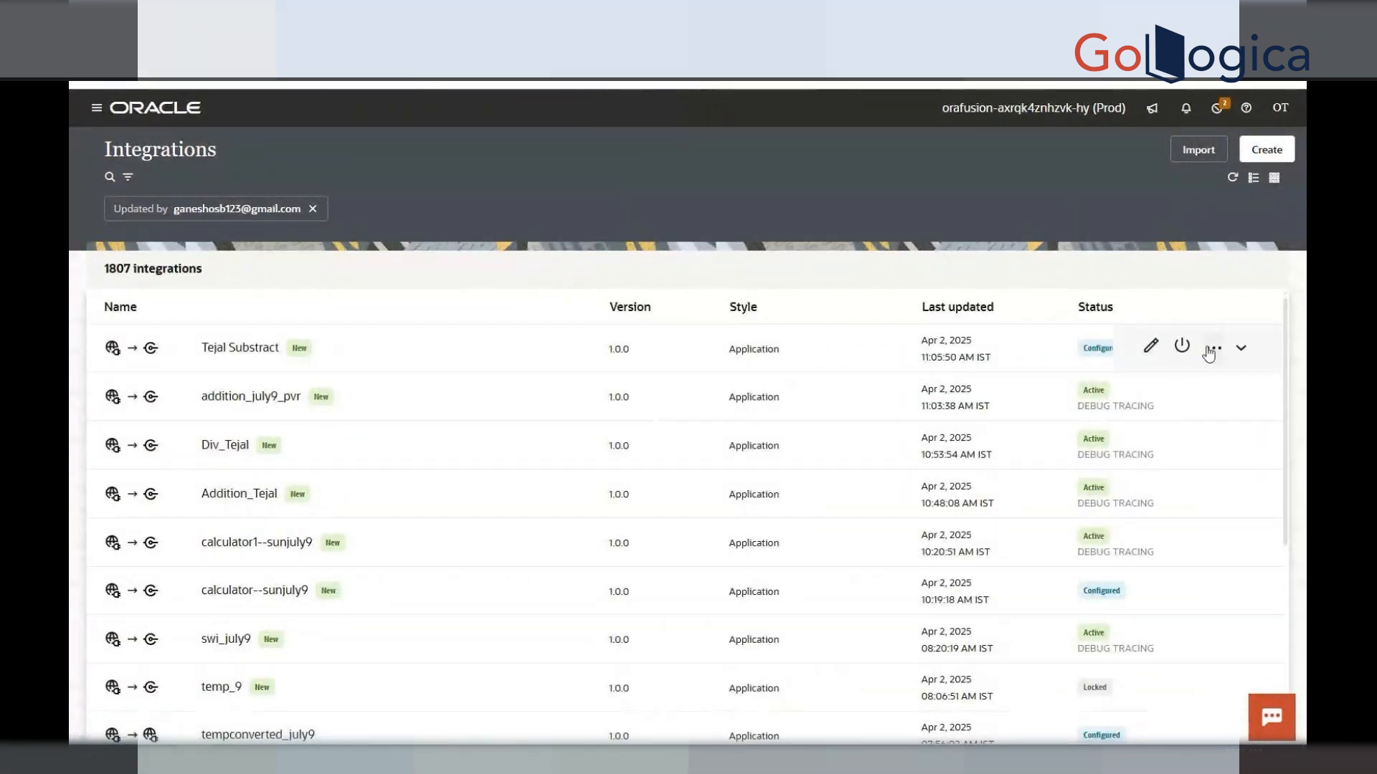
left_click(1212, 349)
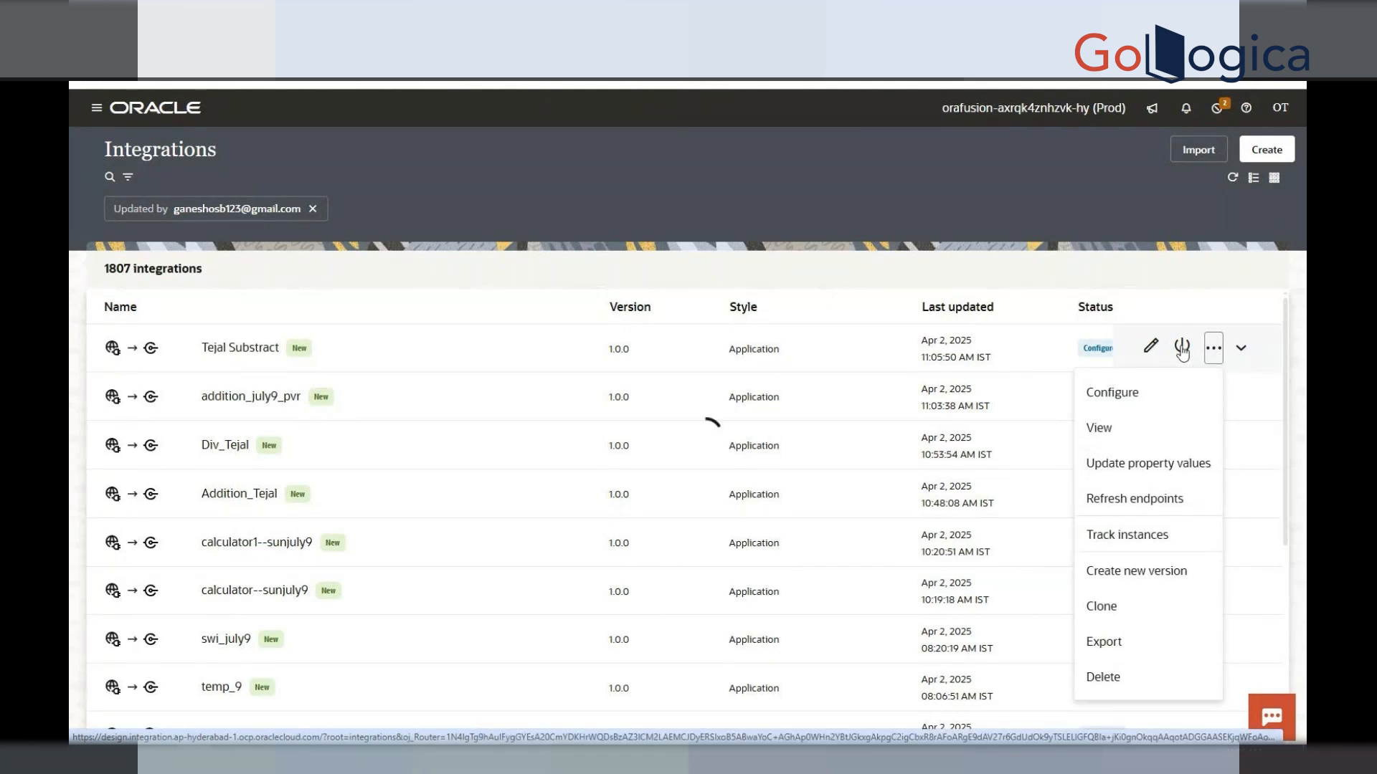
left_click(1181, 350)
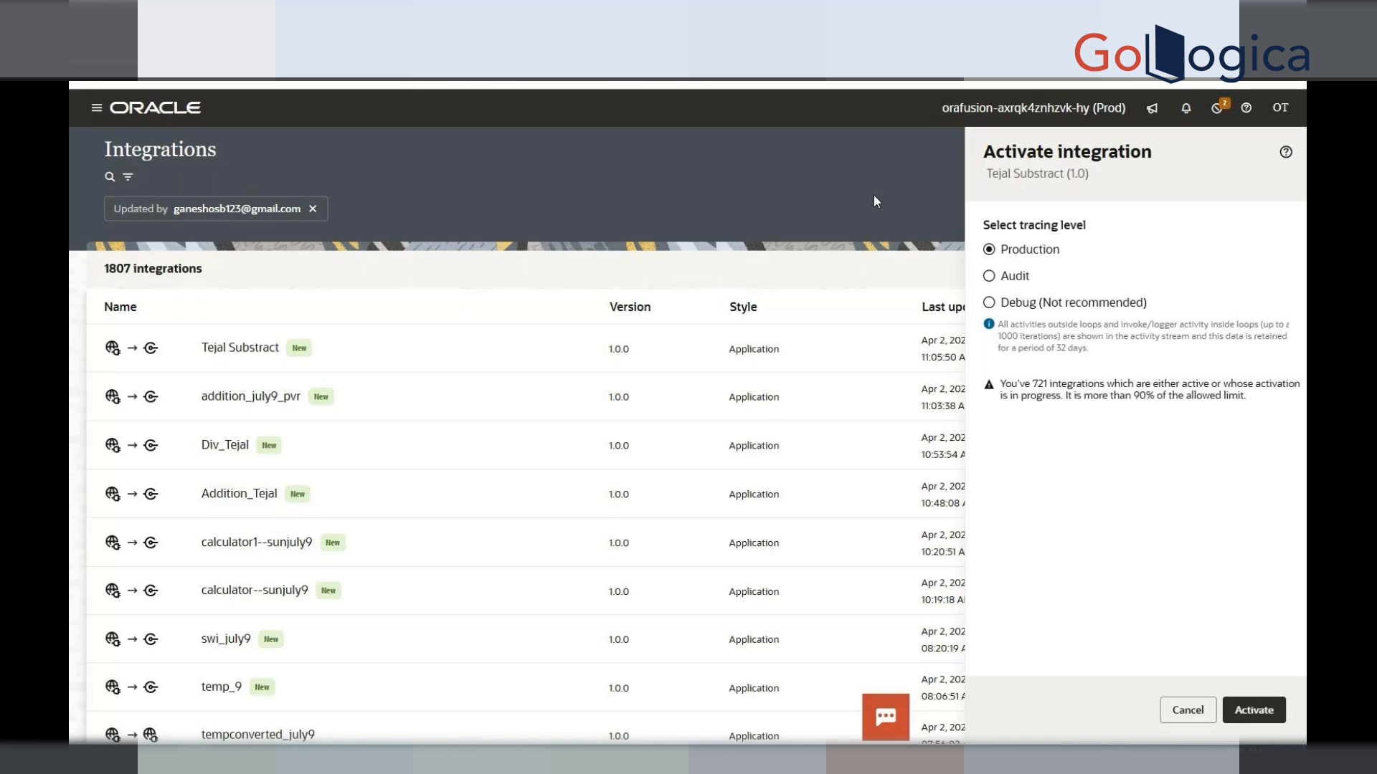
left_click(1211, 714)
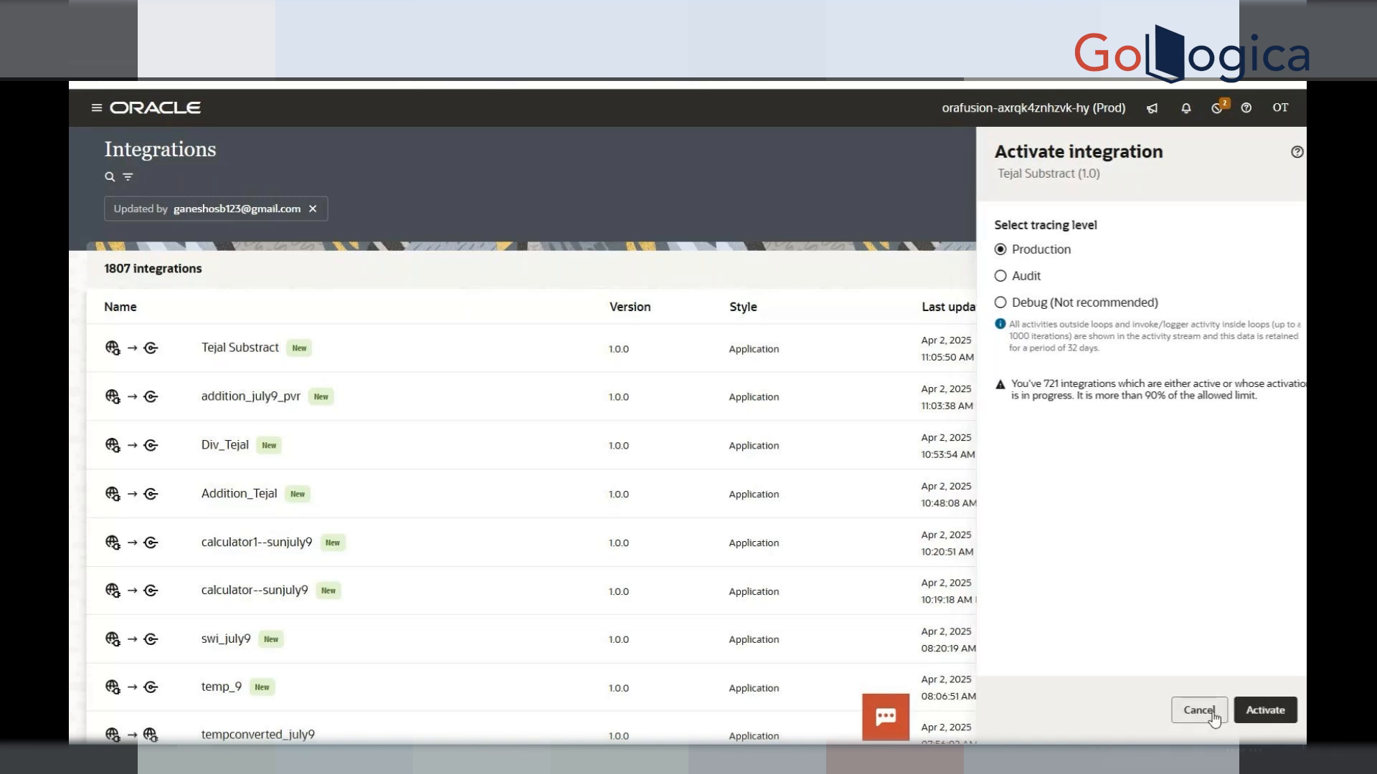
Activate the new subtraction integration with the Production tracing level.
left_click(1182, 350)
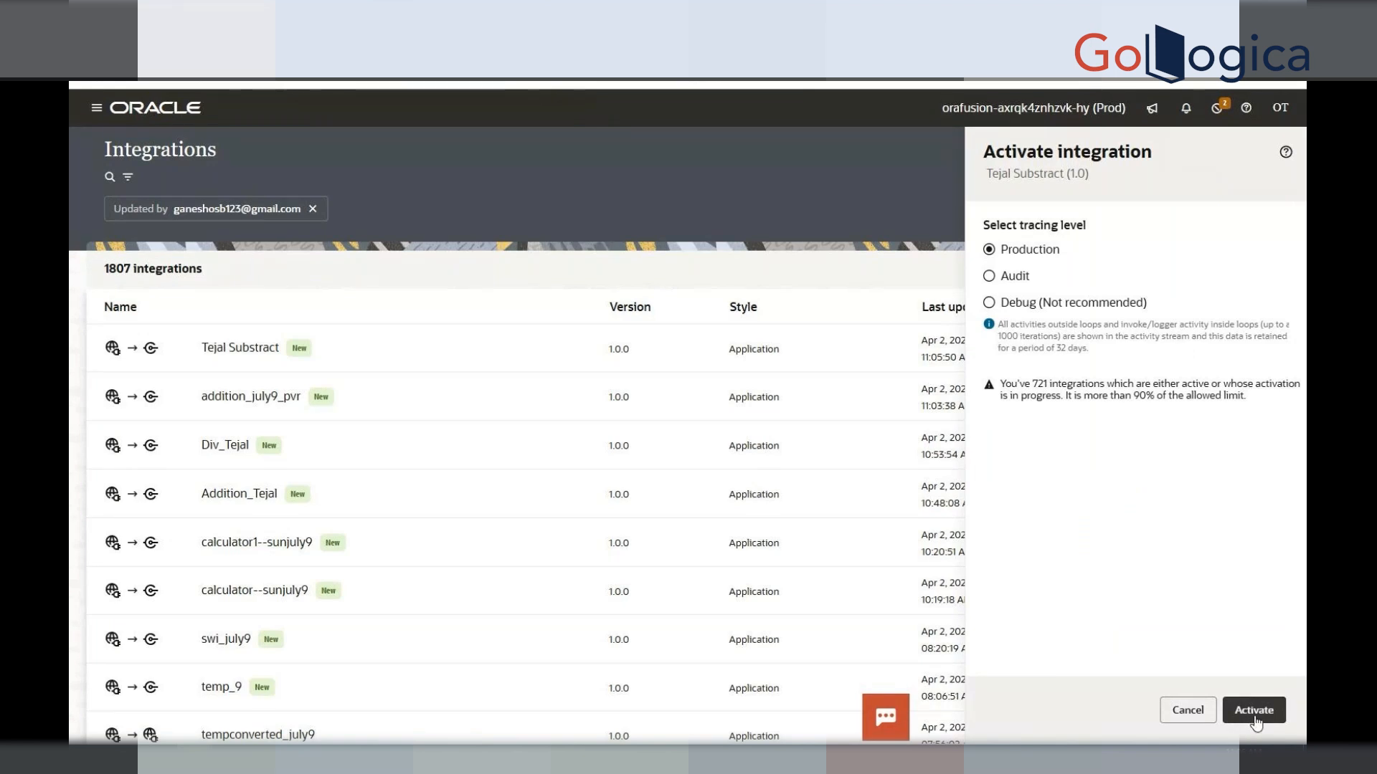
left_click(1254, 711)
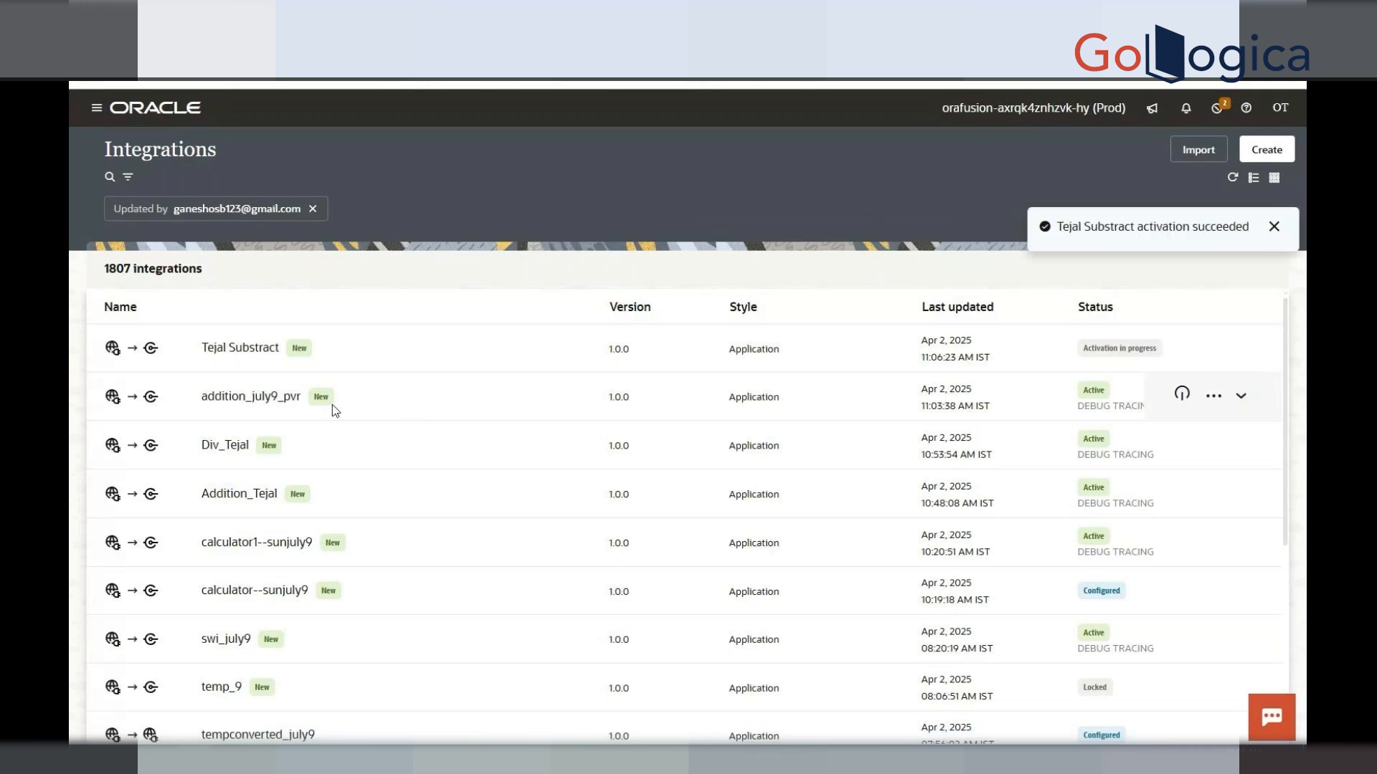
left_click(1181, 348)
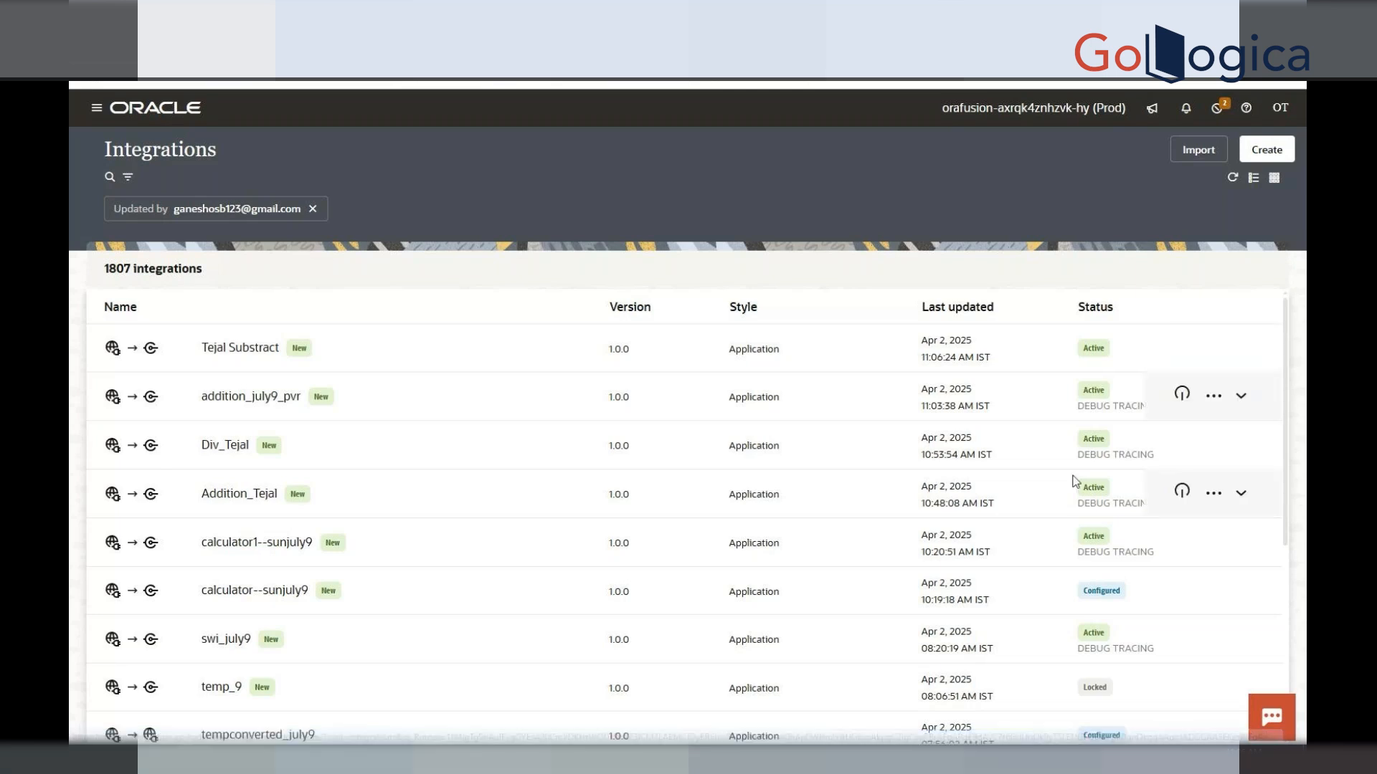
scroll(1076, 482, "down", 1)
scroll(1075, 480, "up", 1)
scroll(1077, 479, "up", 1)
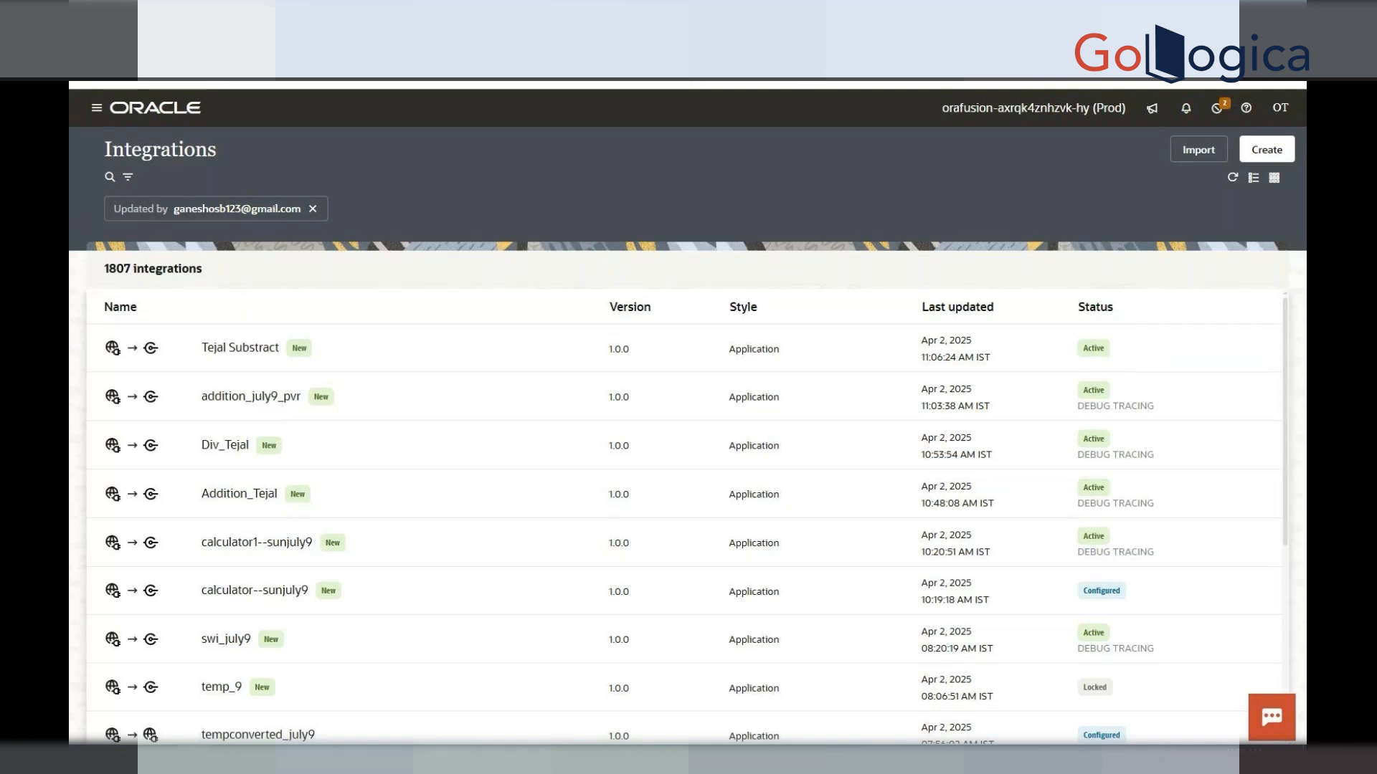
In a new Chrome window, search Google for soapui download and download SoapUI Open Source from the SoapUI site.
mouse_move(459, 760)
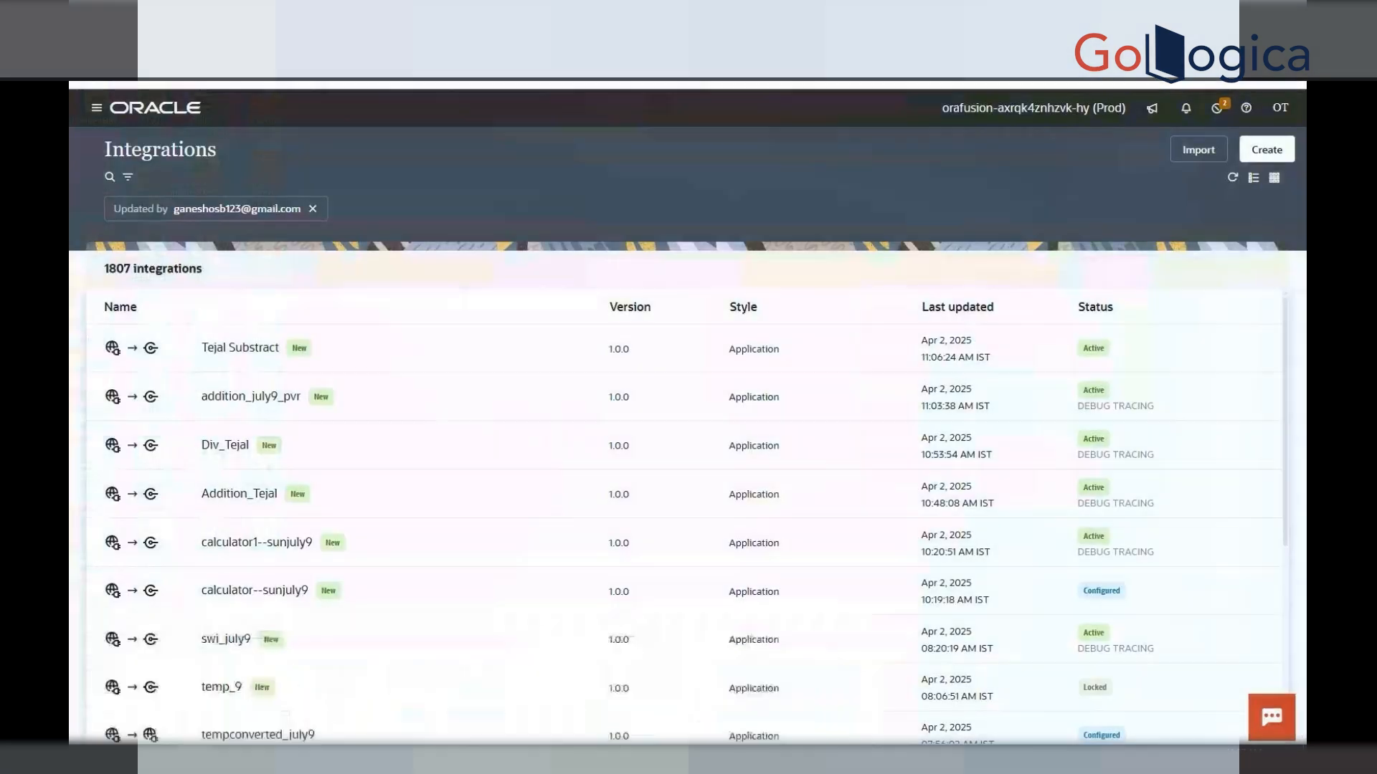
right_click(194, 758)
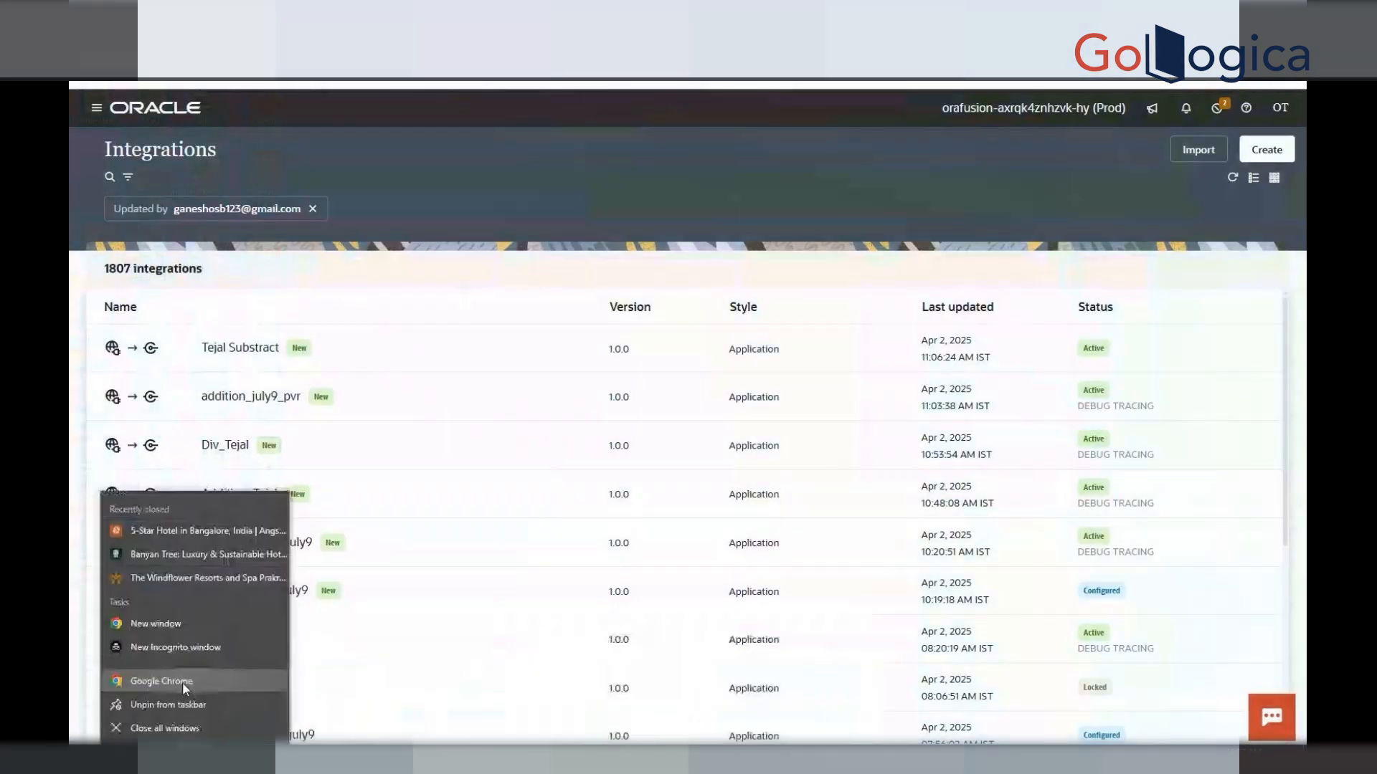
left_click(182, 682)
type("soap")
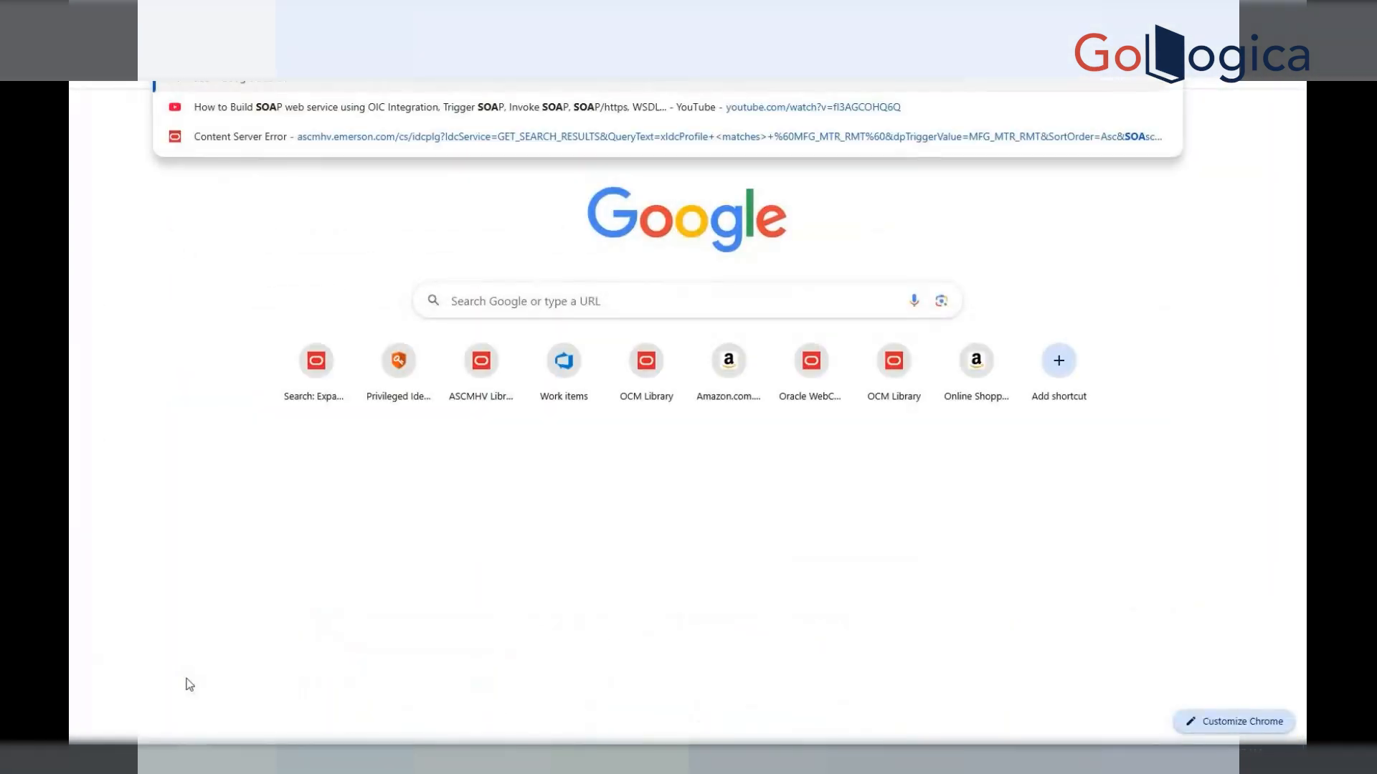
type("ui")
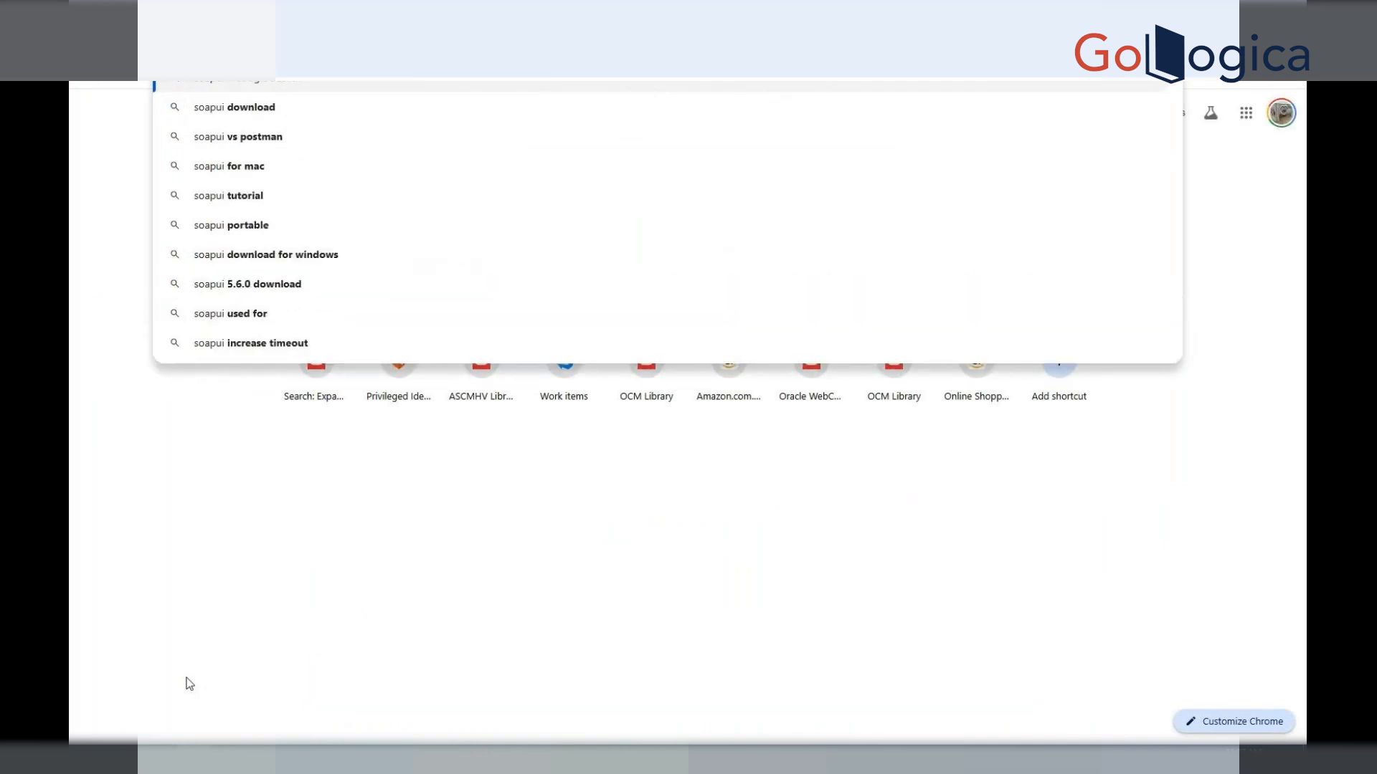
left_click(218, 112)
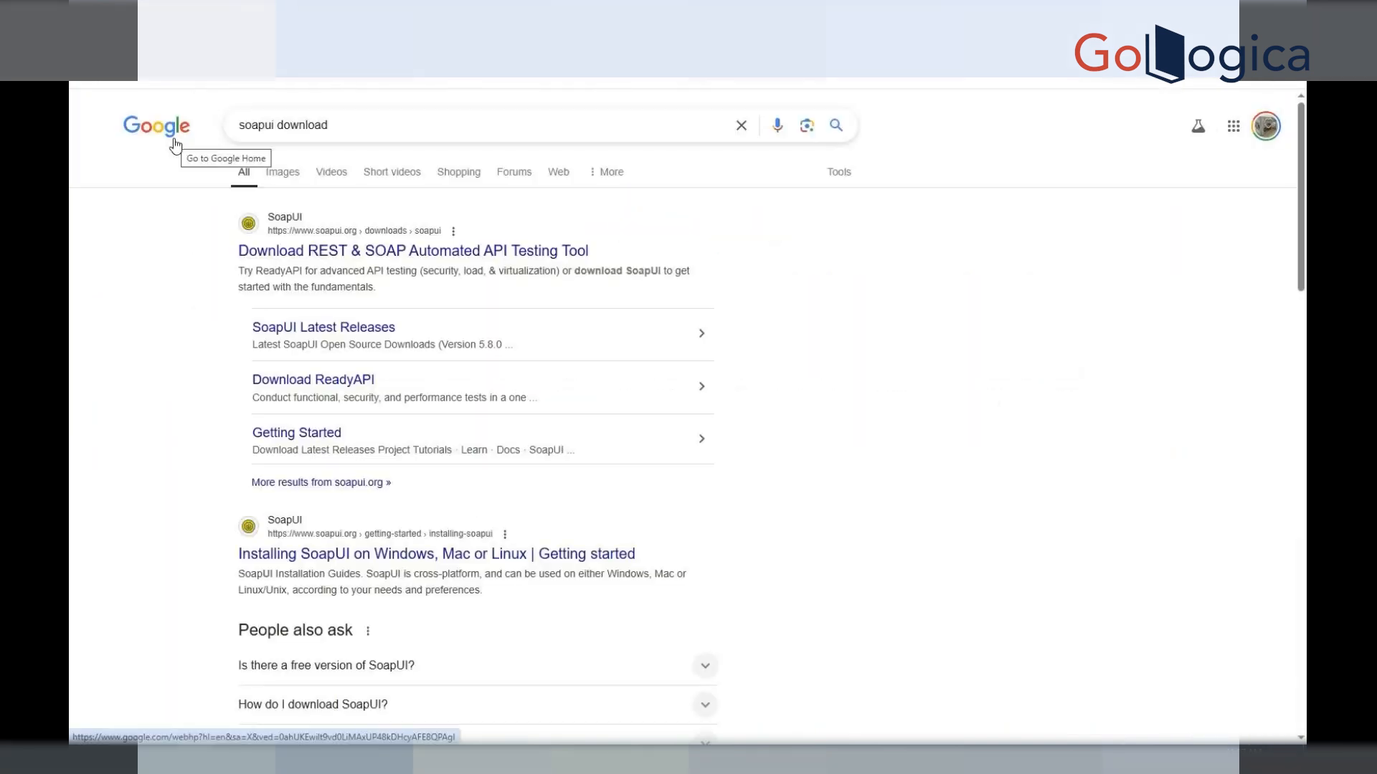
left_click(376, 251)
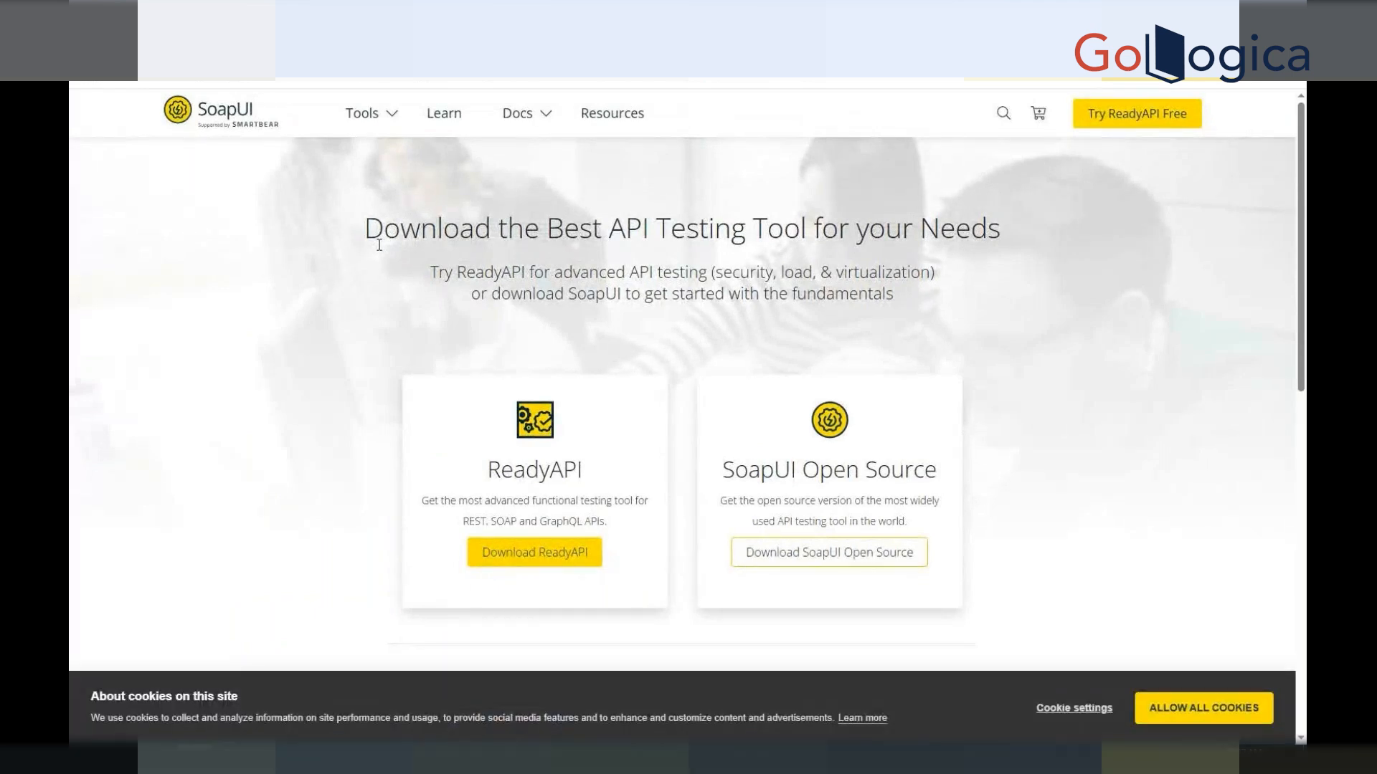
left_click(869, 556)
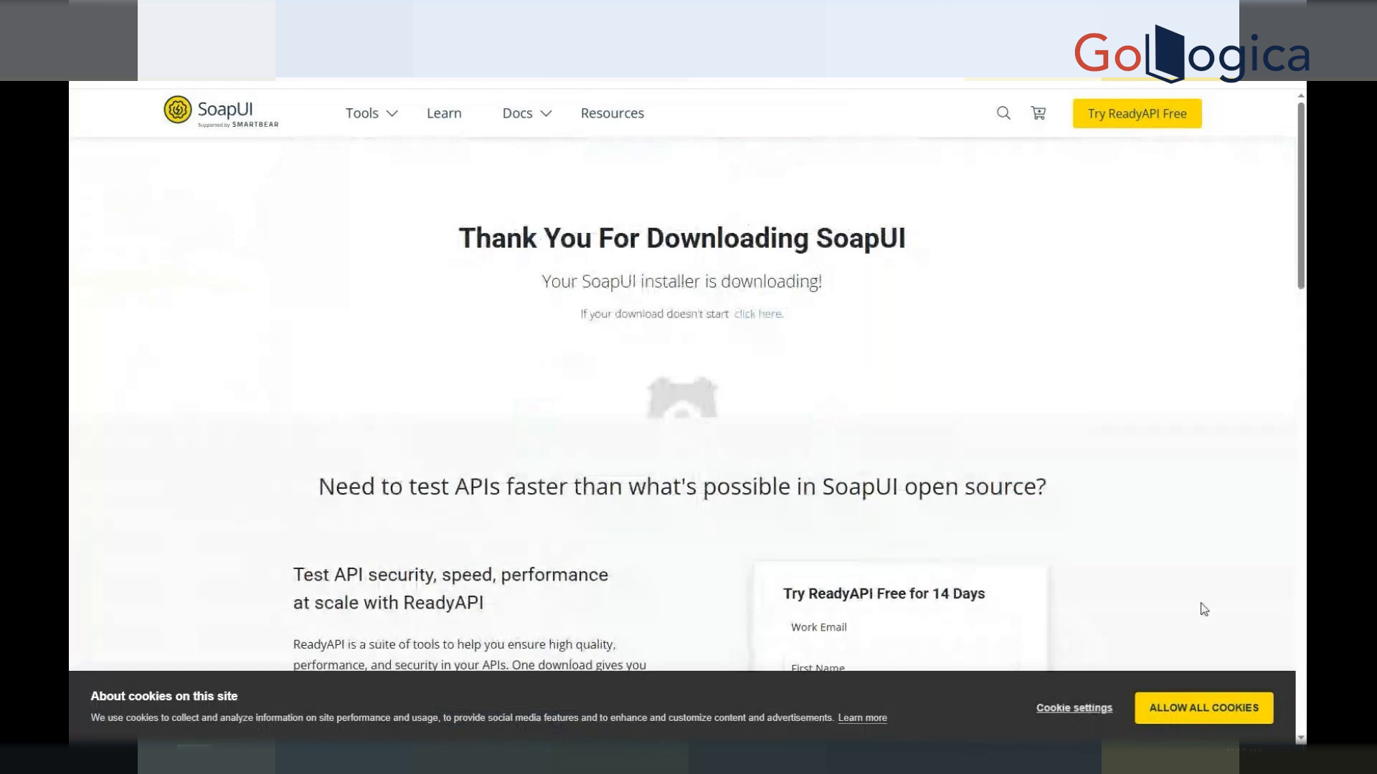
scroll(1204, 610, "down", 3)
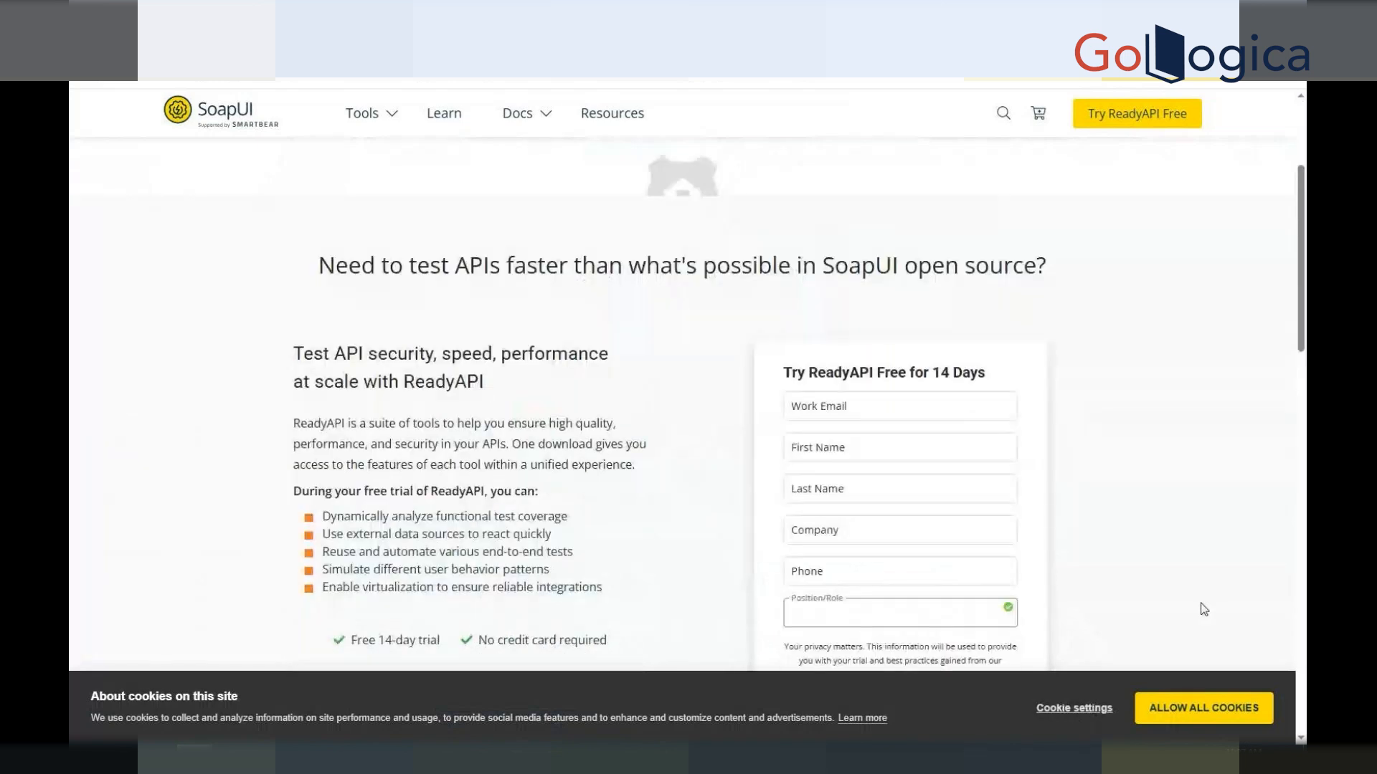
scroll(1204, 609, "down", 2)
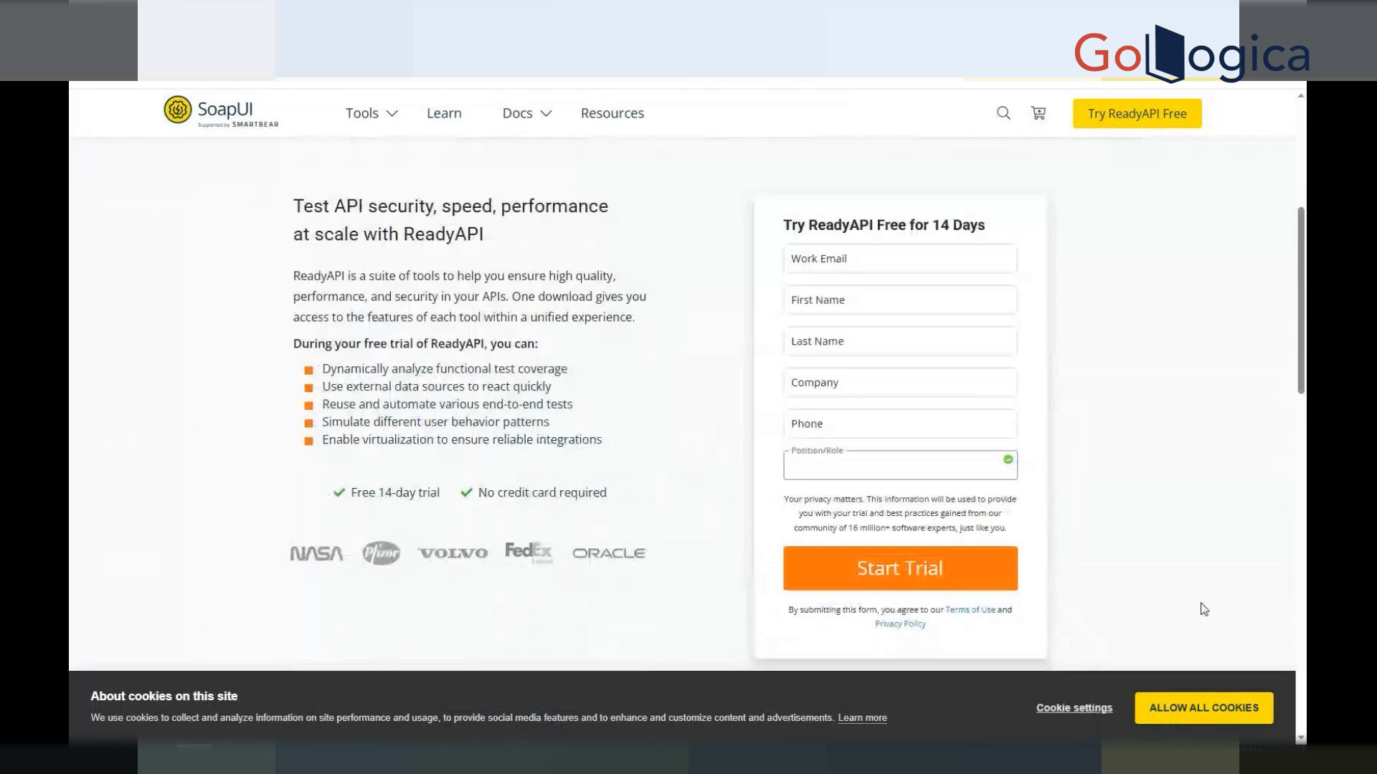
scroll(1204, 609, "down", 1)
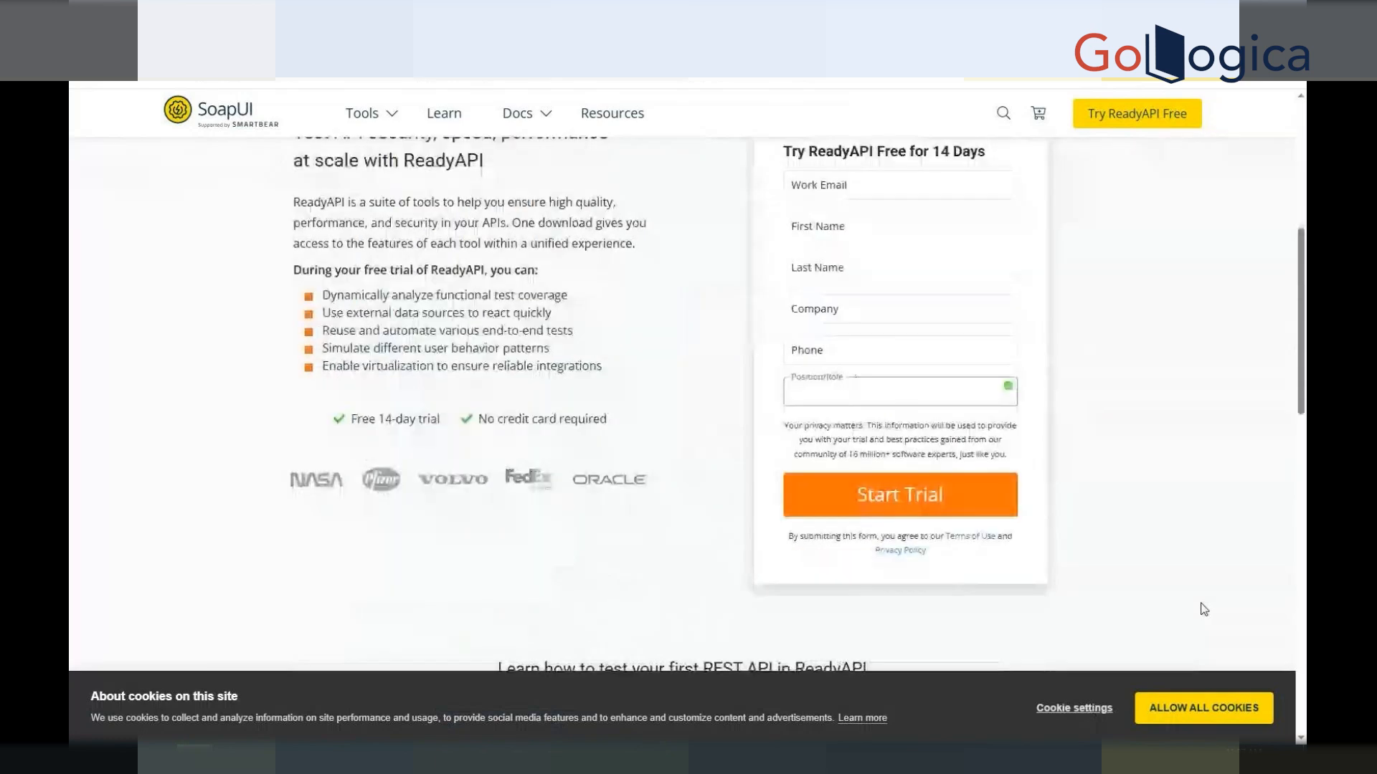
scroll(1204, 610, "up", 1)
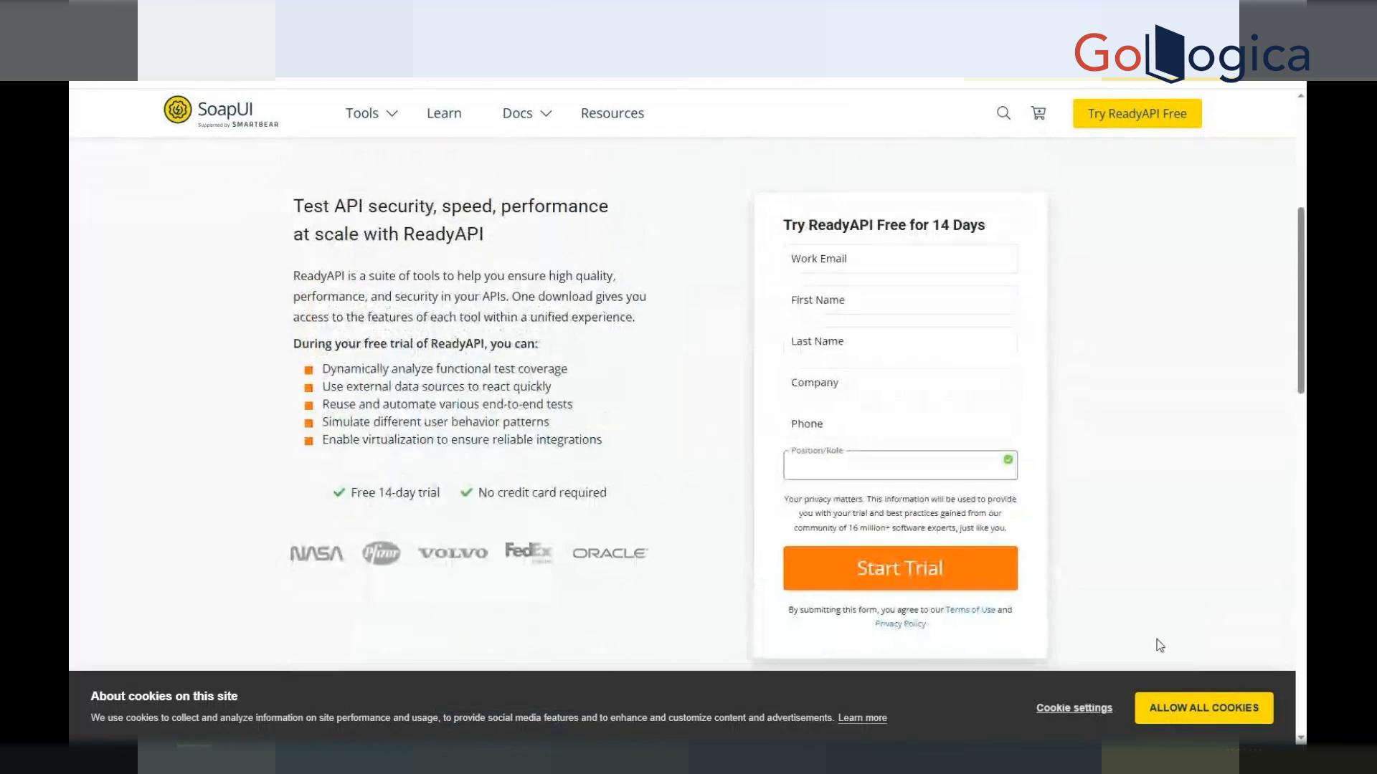
Allow all cookies on the SoapUI site and look over the ReadyAPI trial page.
left_click(1196, 710)
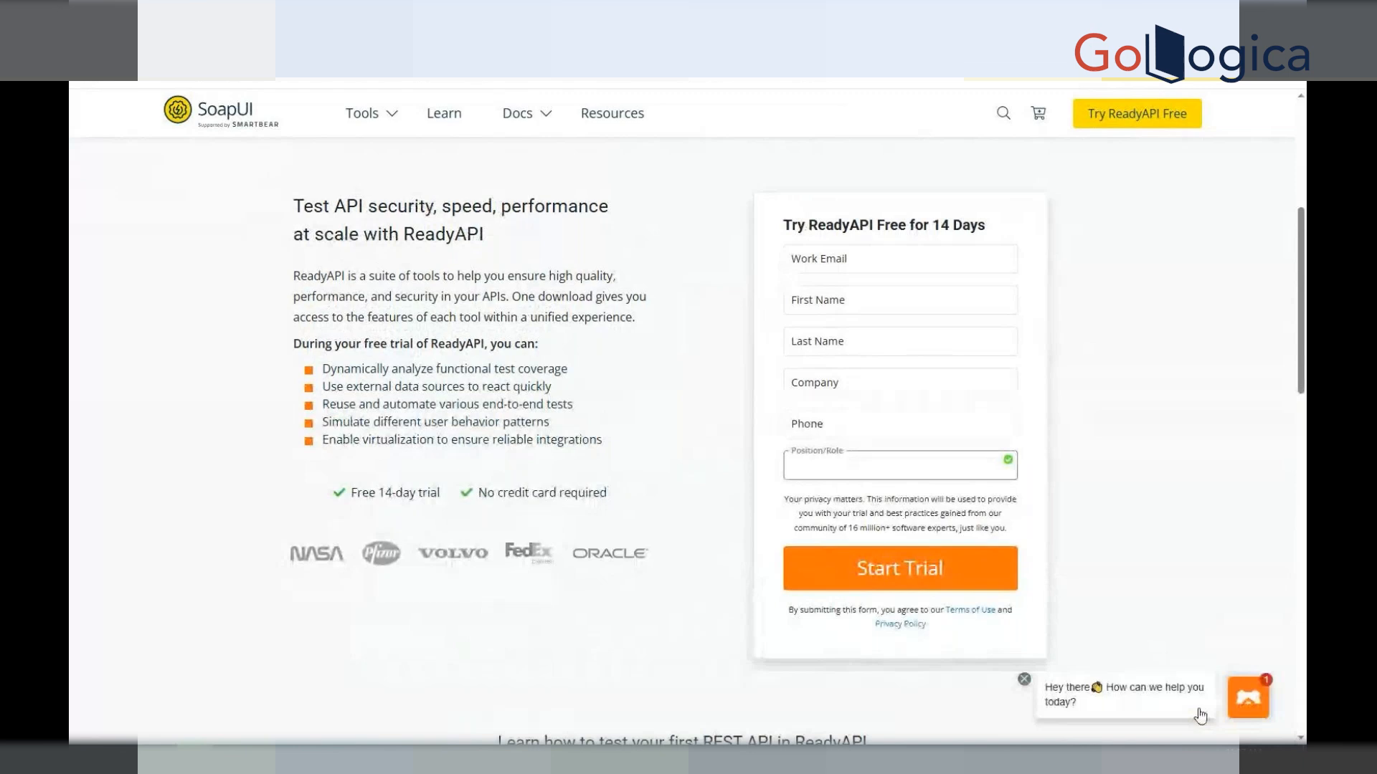
scroll(1196, 621, "down", 1)
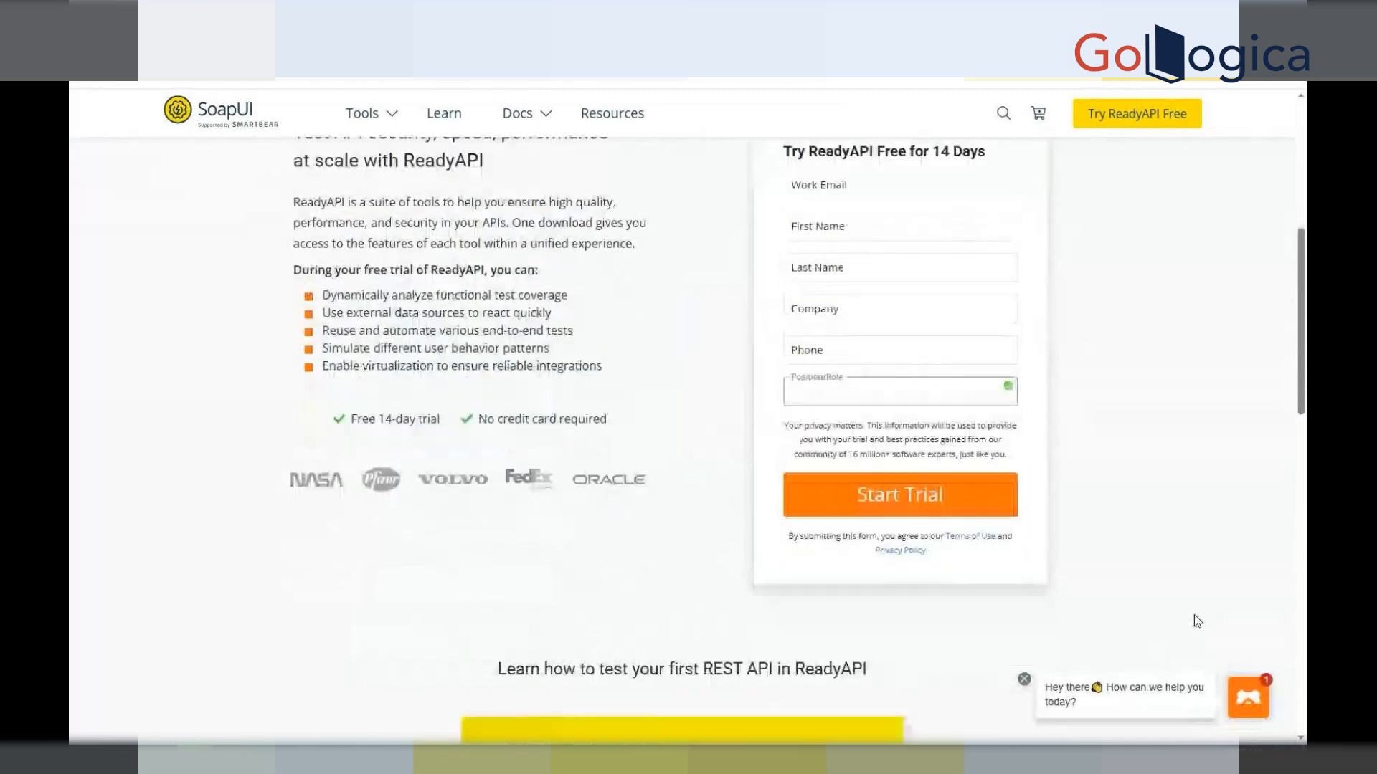
scroll(1196, 616, "down", 5)
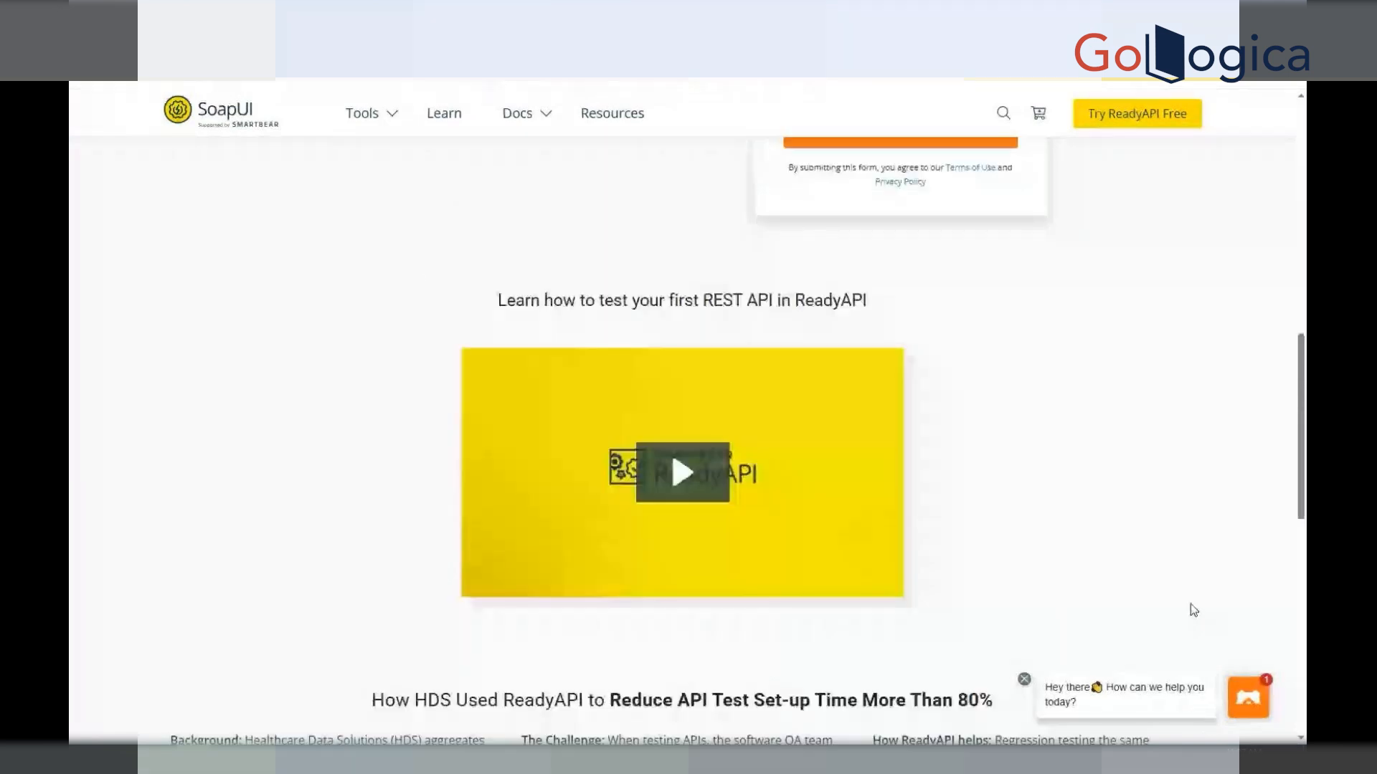
scroll(1190, 609, "up", 6)
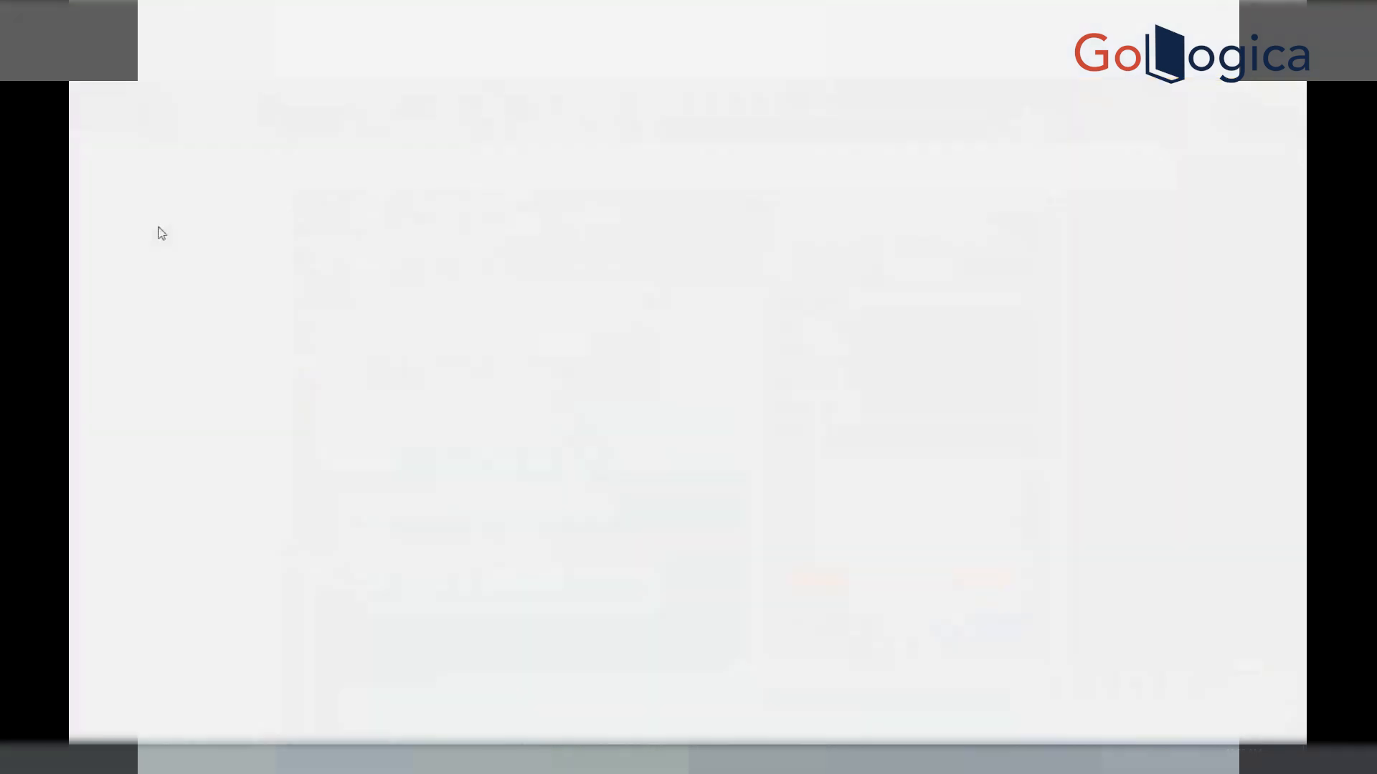
Run SoapUI-x64-5.8.0.exe from the Downloads folder and install SoapUI with the default locations, the Tutorials component, a Start Menu folder and a desktop icon.
left_click(130, 186)
left_click(330, 183)
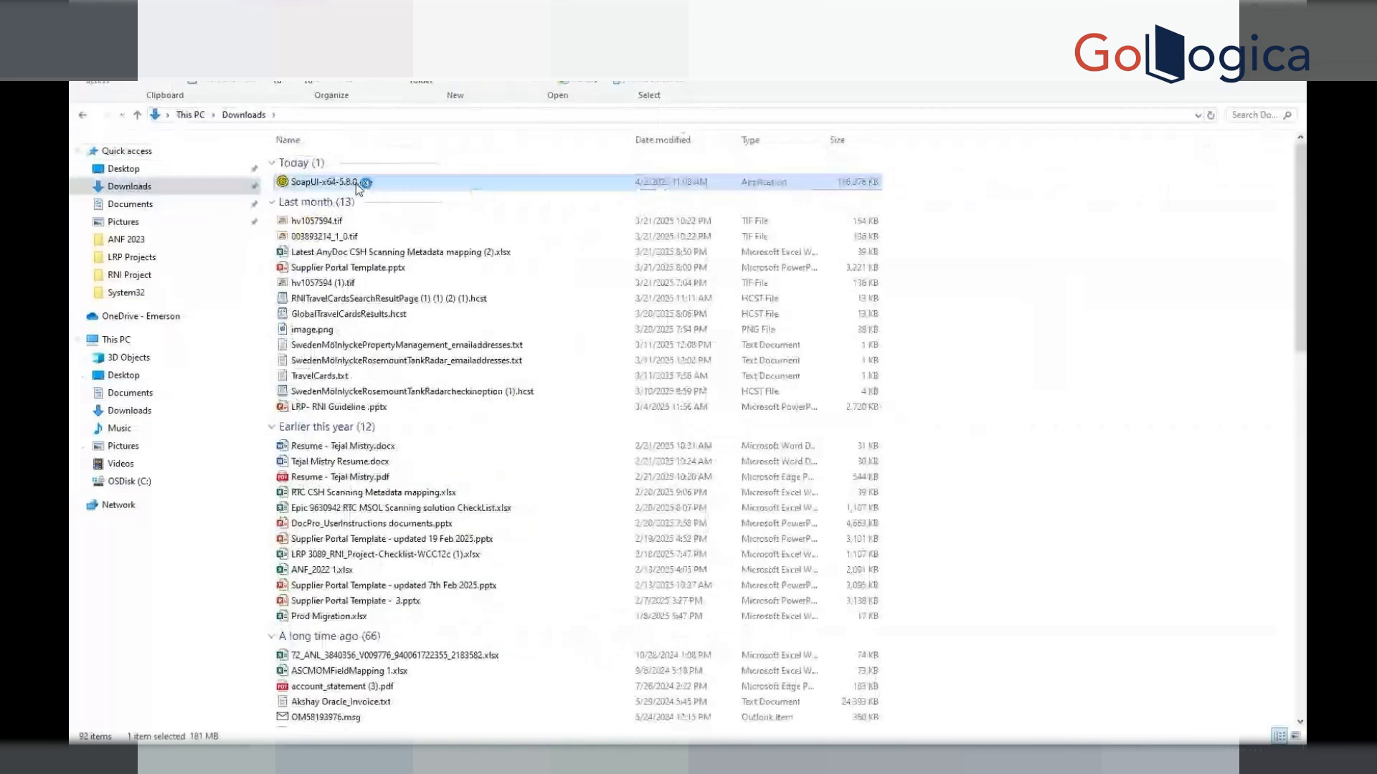
double_click(357, 183)
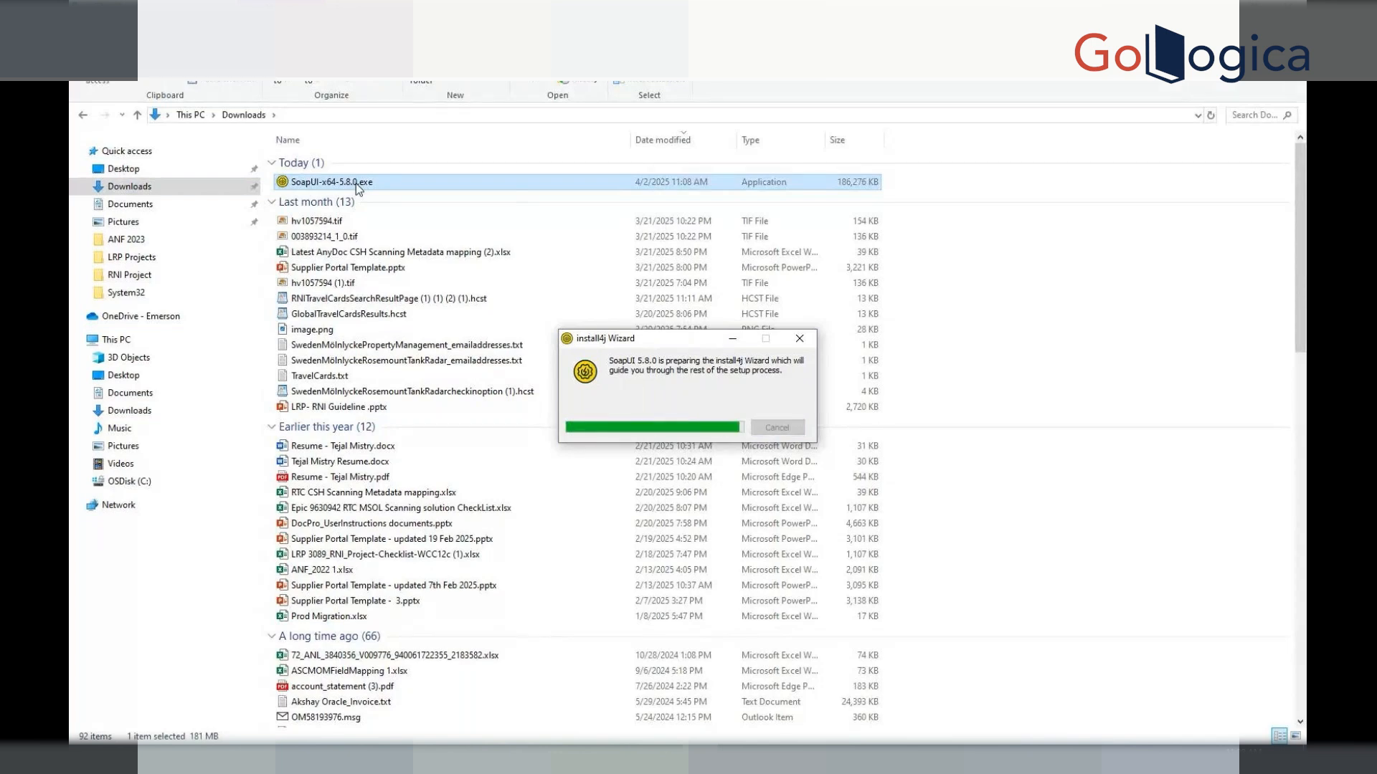
left_click(764, 505)
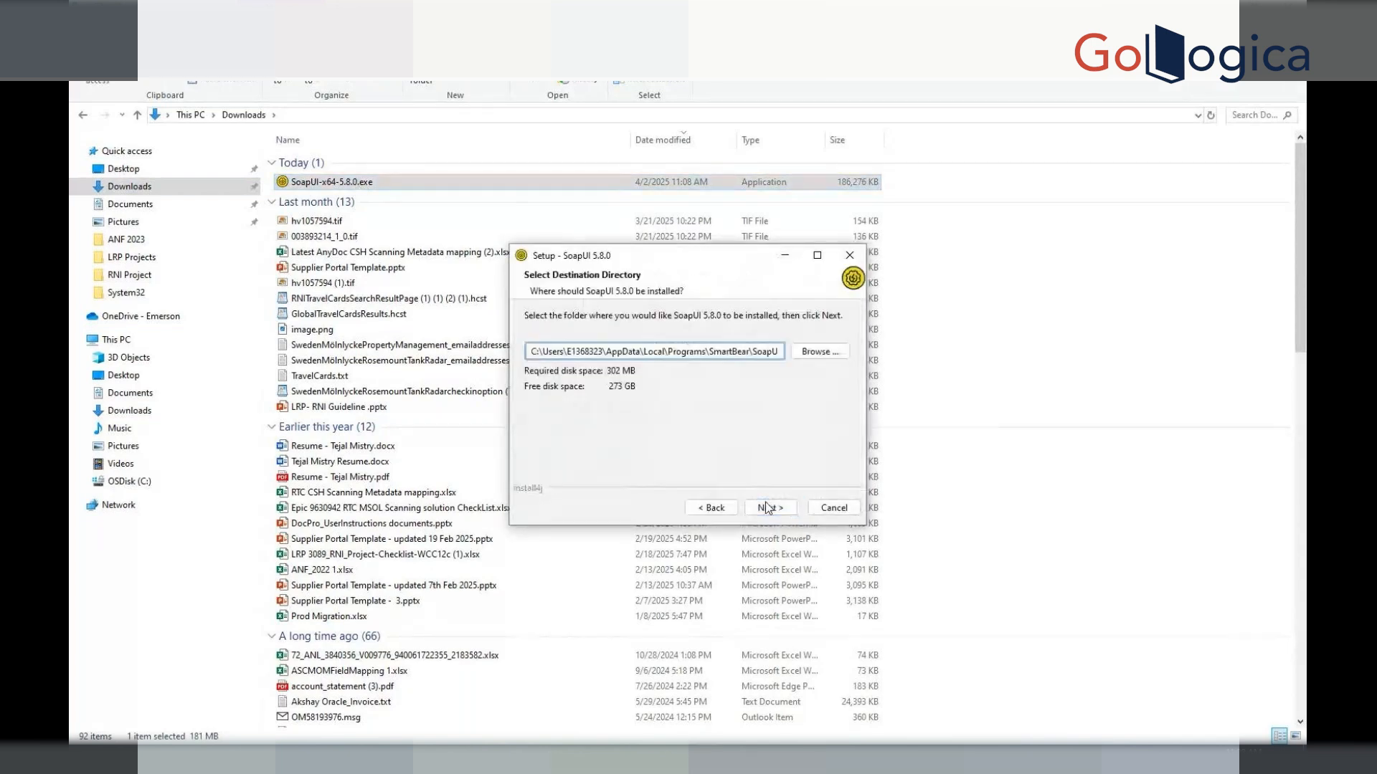
left_click(766, 508)
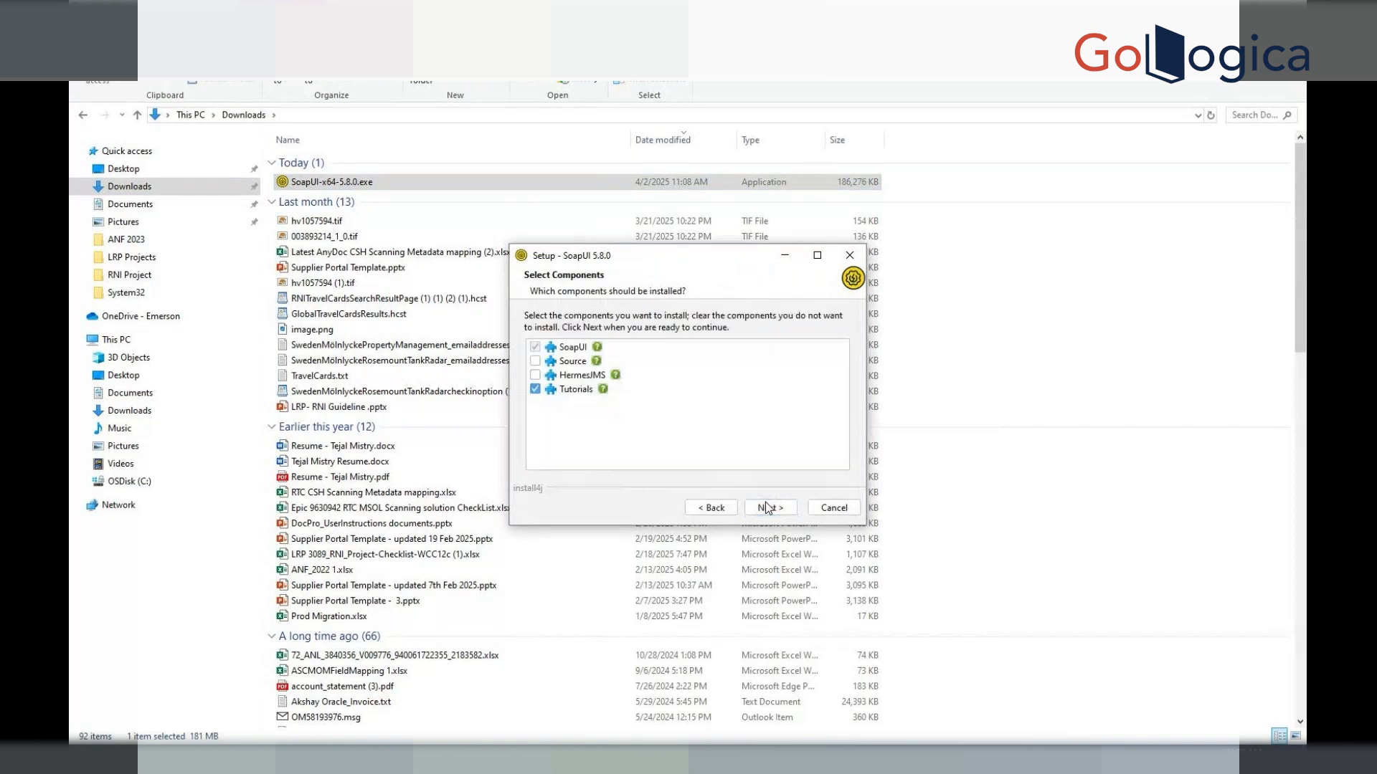
left_click(766, 508)
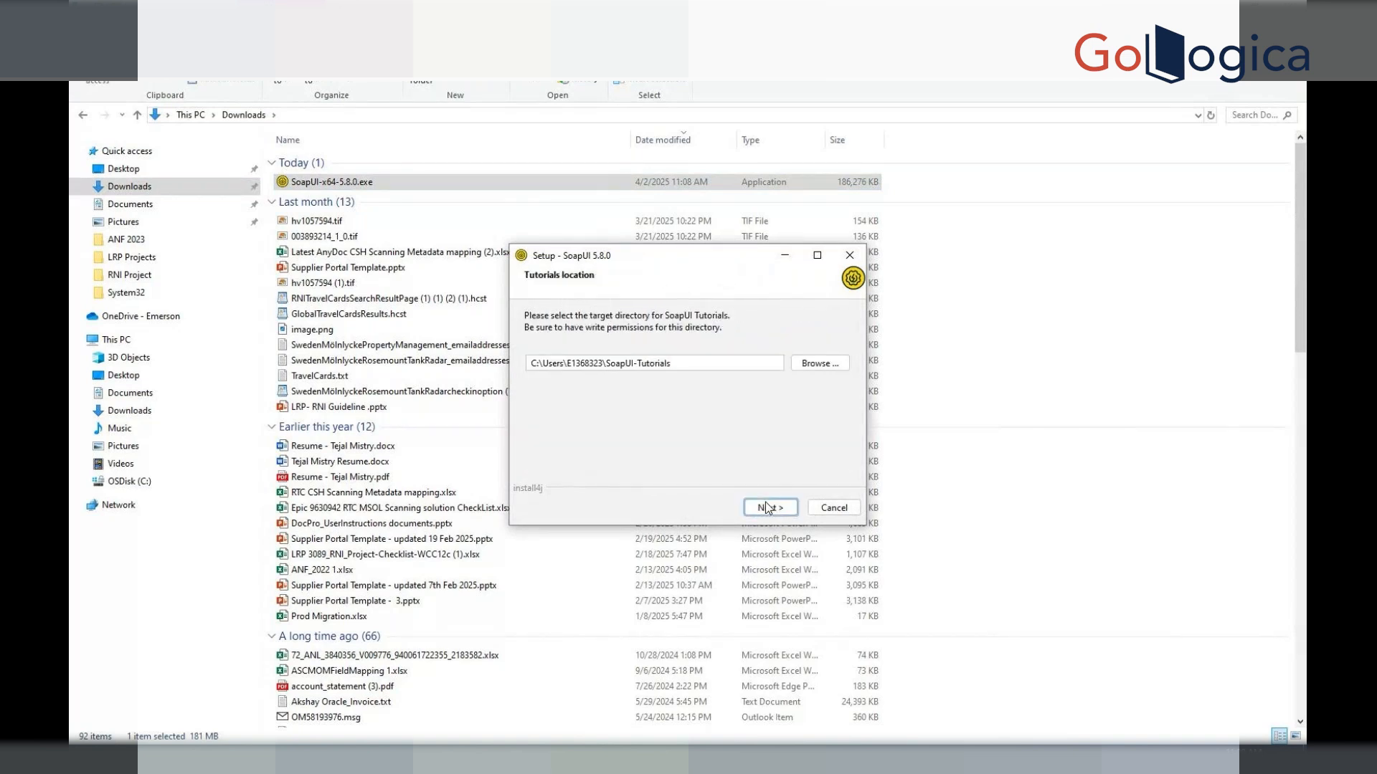
left_click(766, 508)
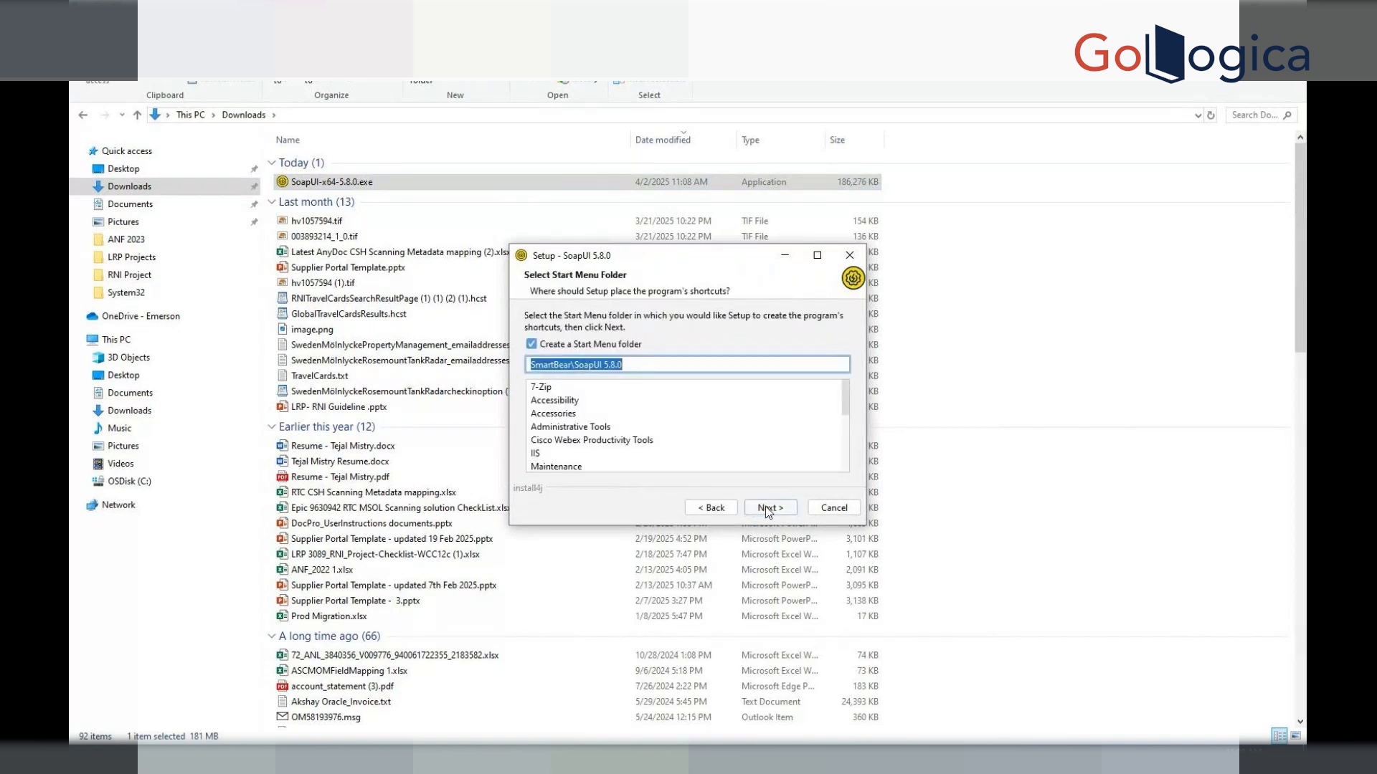
left_click(767, 509)
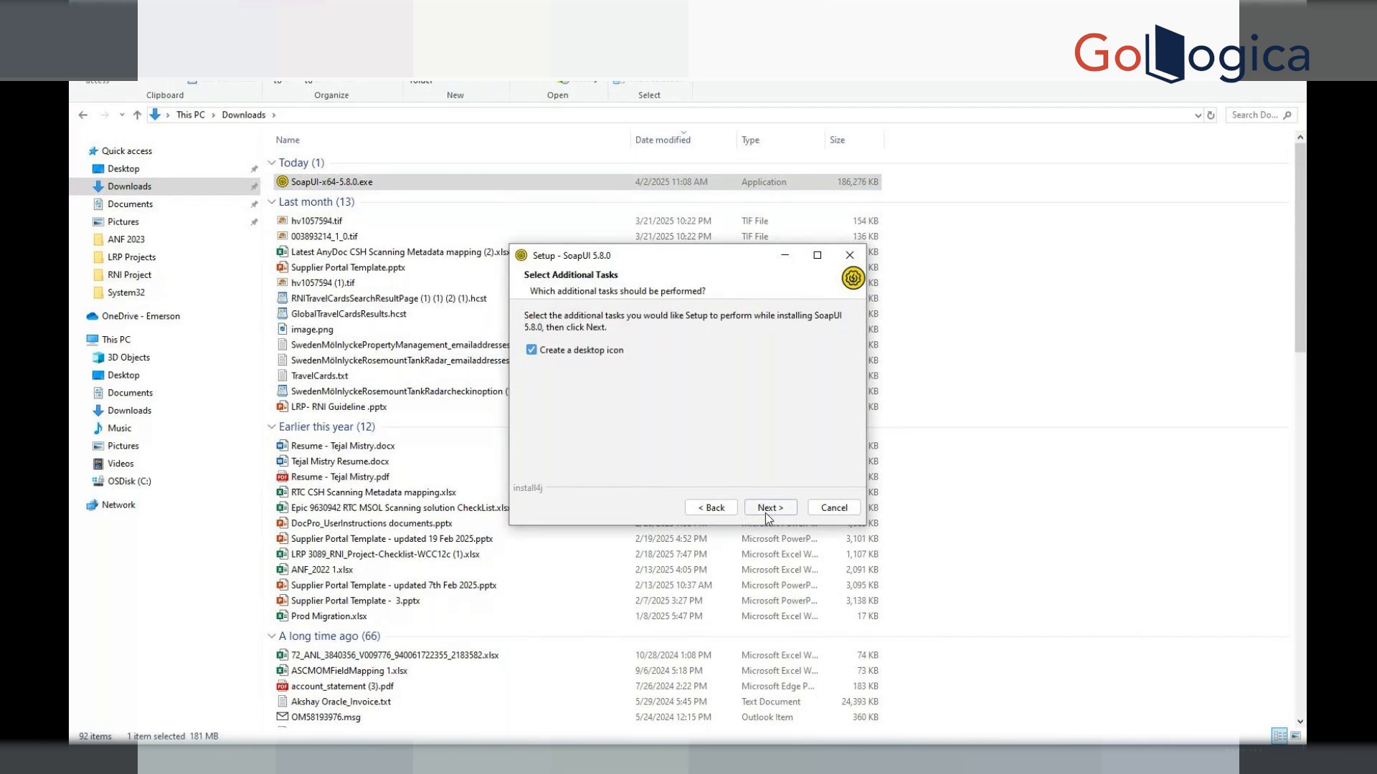
left_click(765, 512)
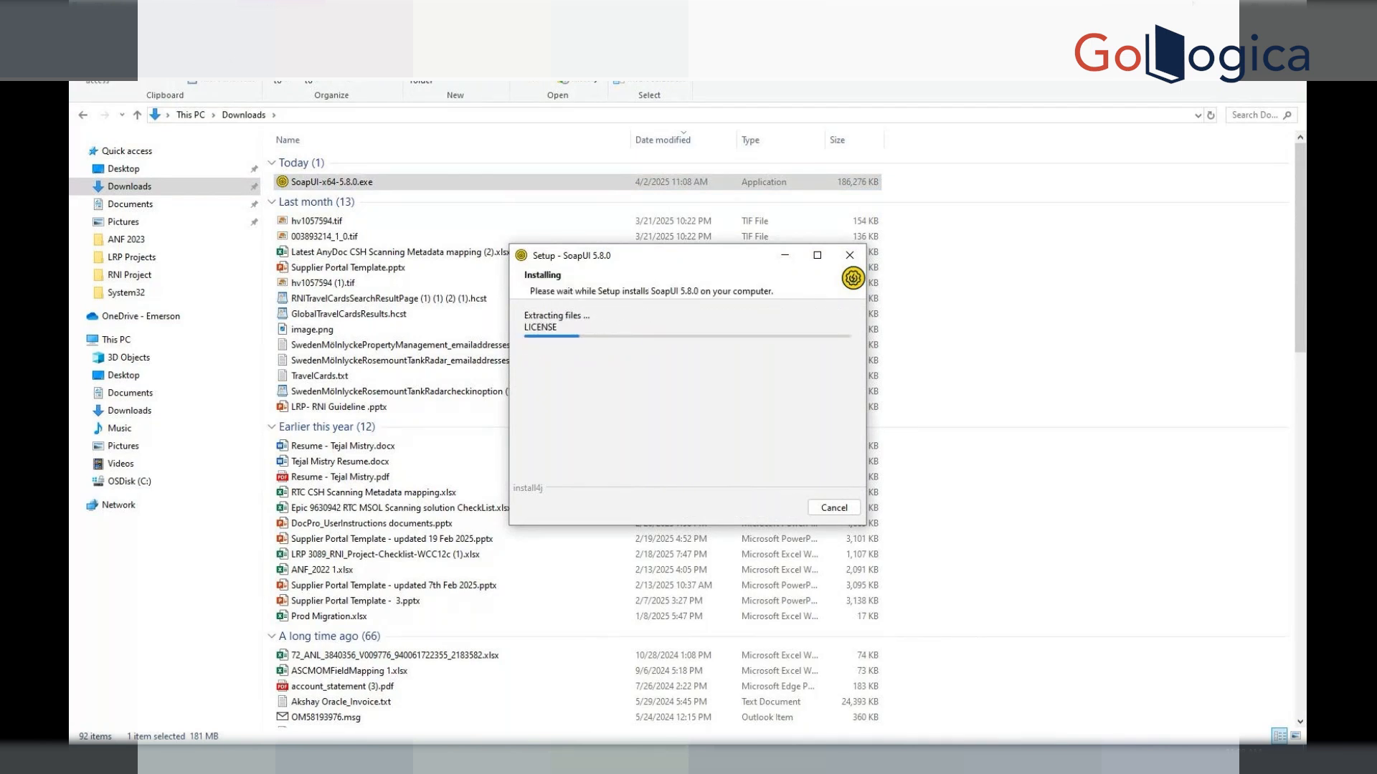
left_click(1212, 12)
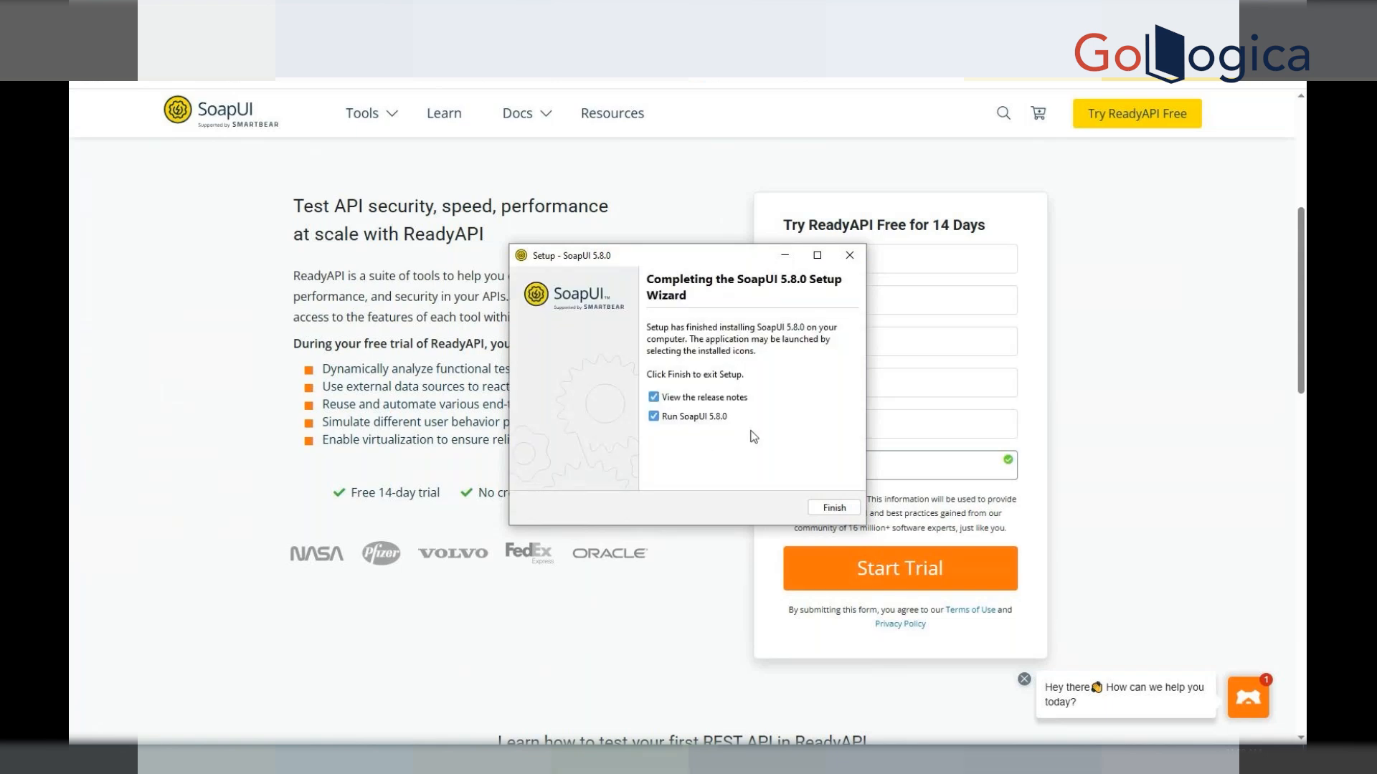
Finish setup with SoapUI 5.8.0 launching, close the release notes, and dismiss the Stay Tuned form and Endpoint Explorer.
left_click(819, 506)
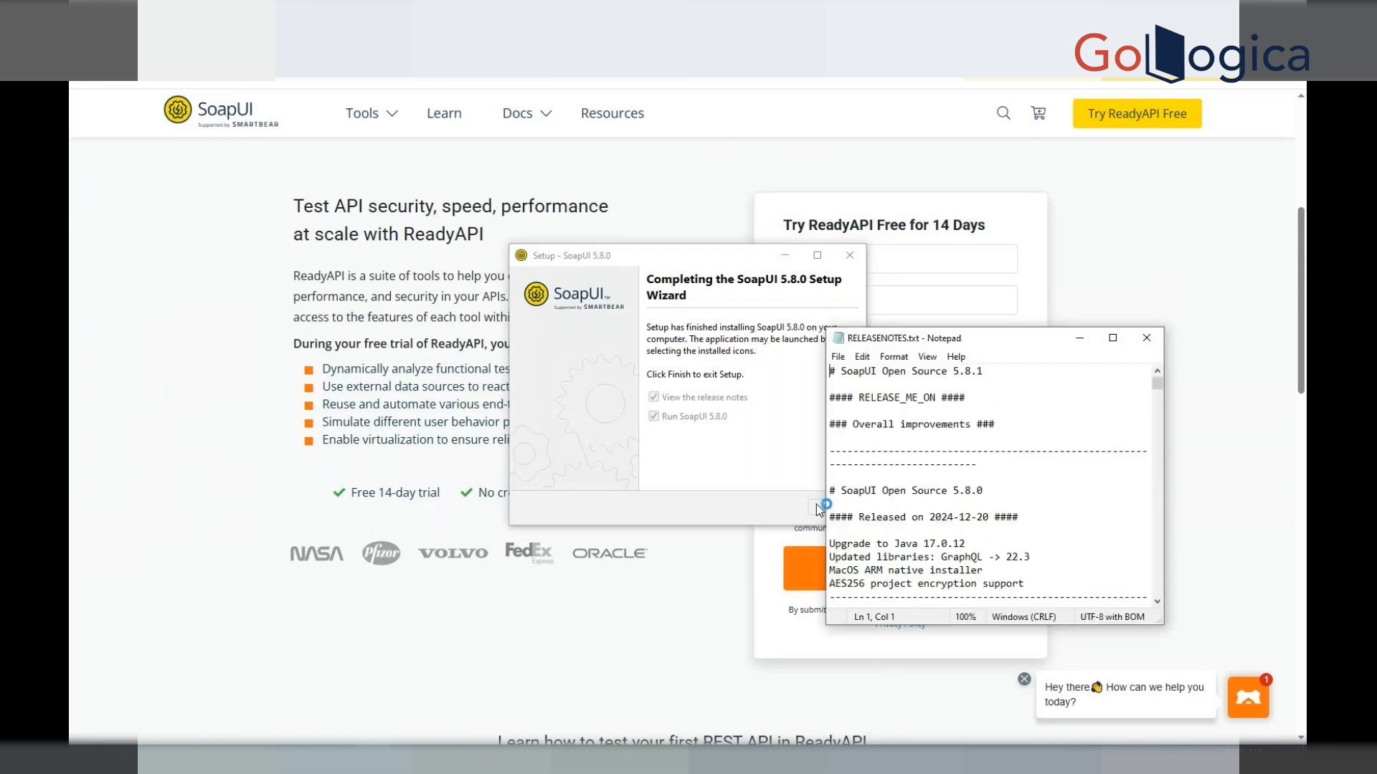
left_click(1157, 343)
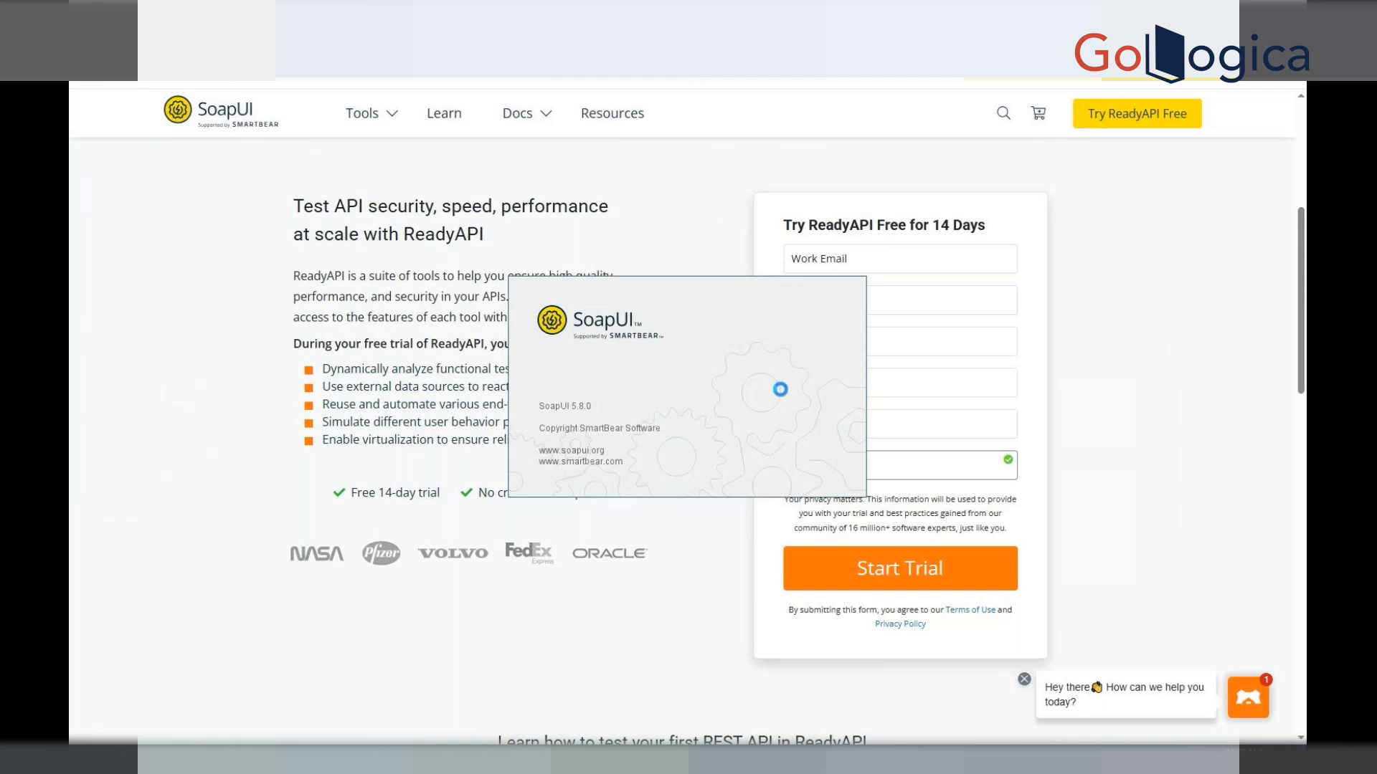
left_click(1294, 9)
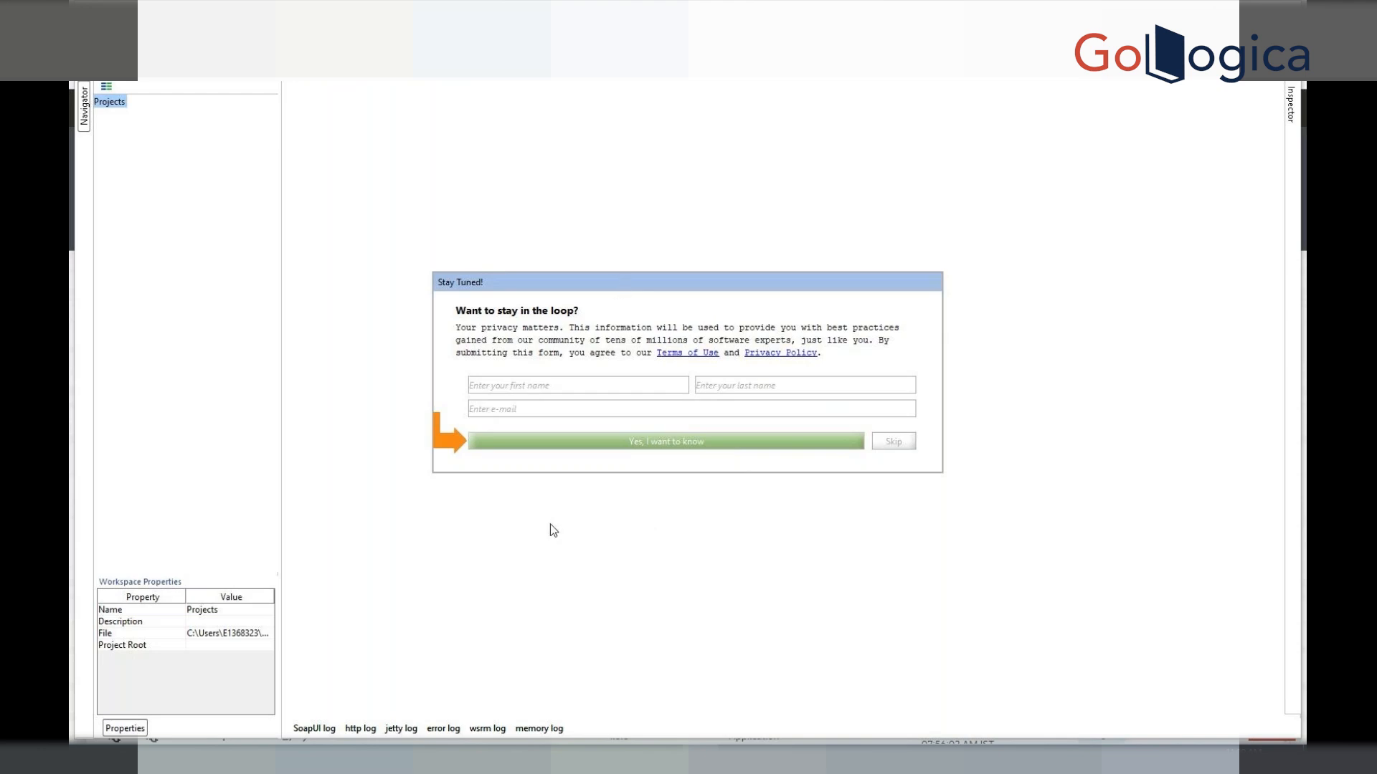
left_click(902, 444)
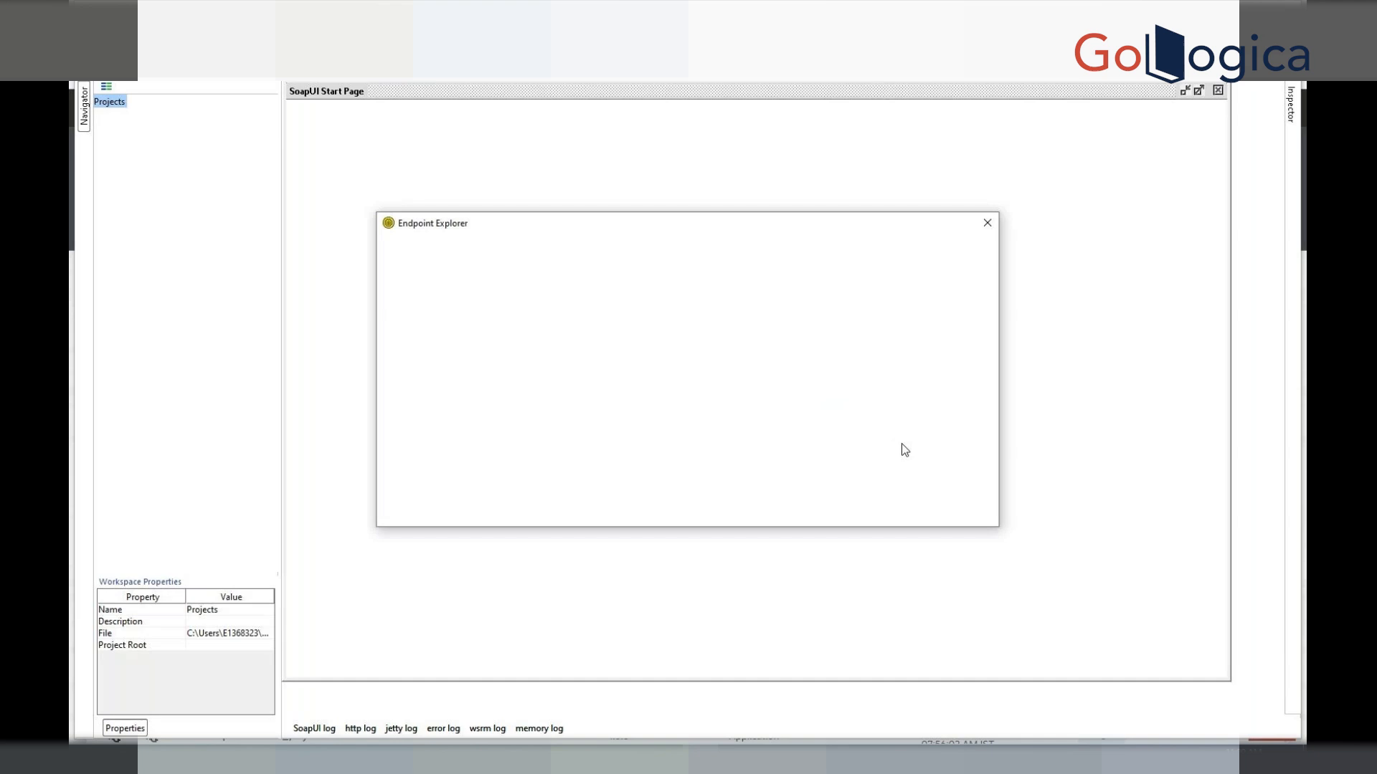
left_click(987, 225)
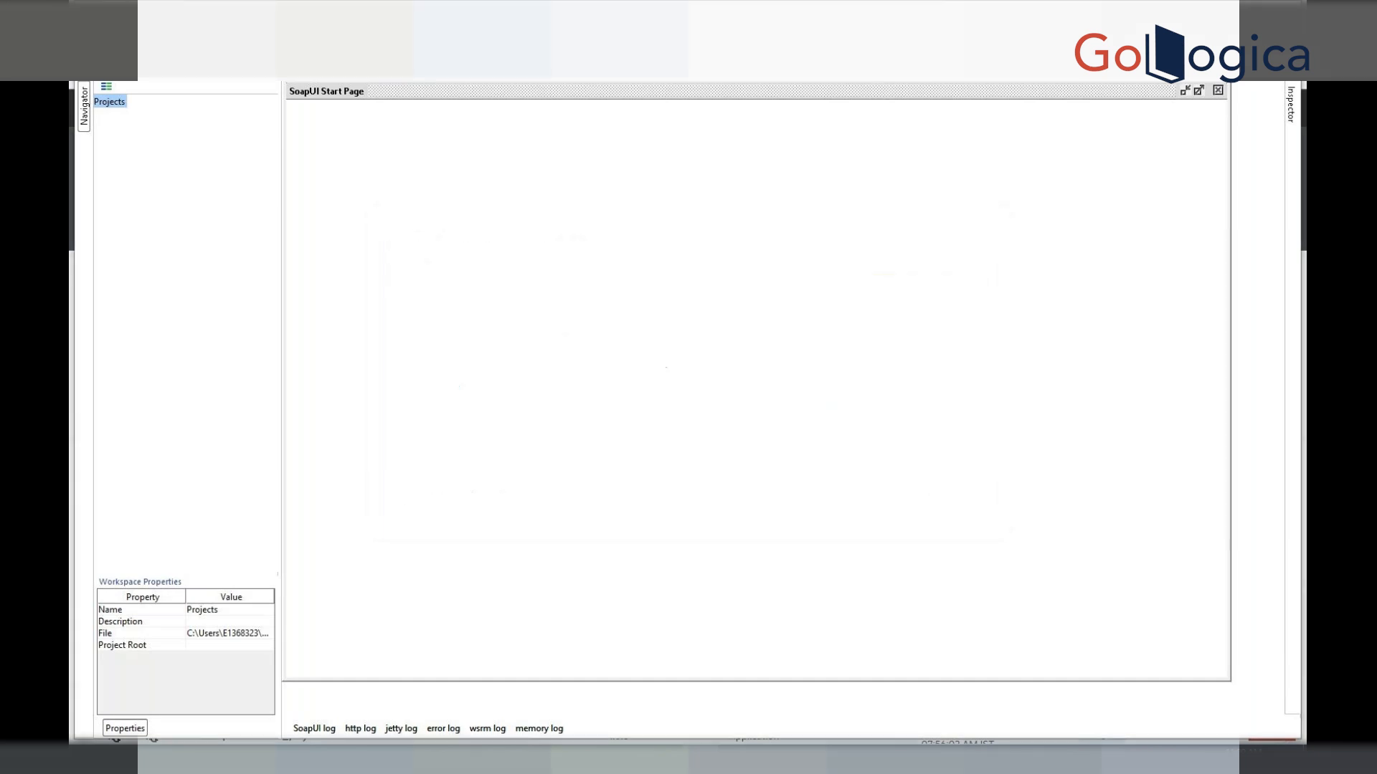
Start a new SOAP project in SoapUI and copy the subtraction integration's WSDL URL from its run details in Oracle Integration.
key("ctrl+n")
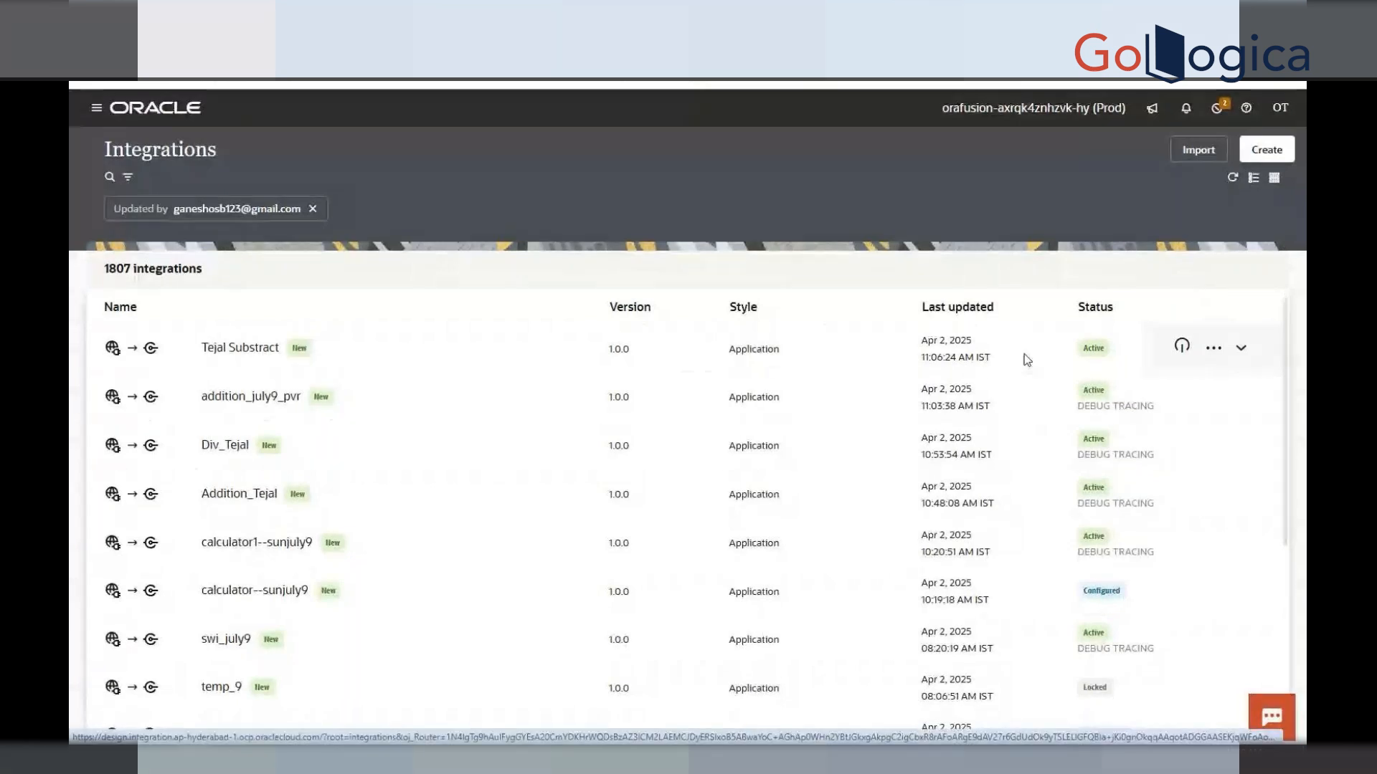
left_click(1212, 351)
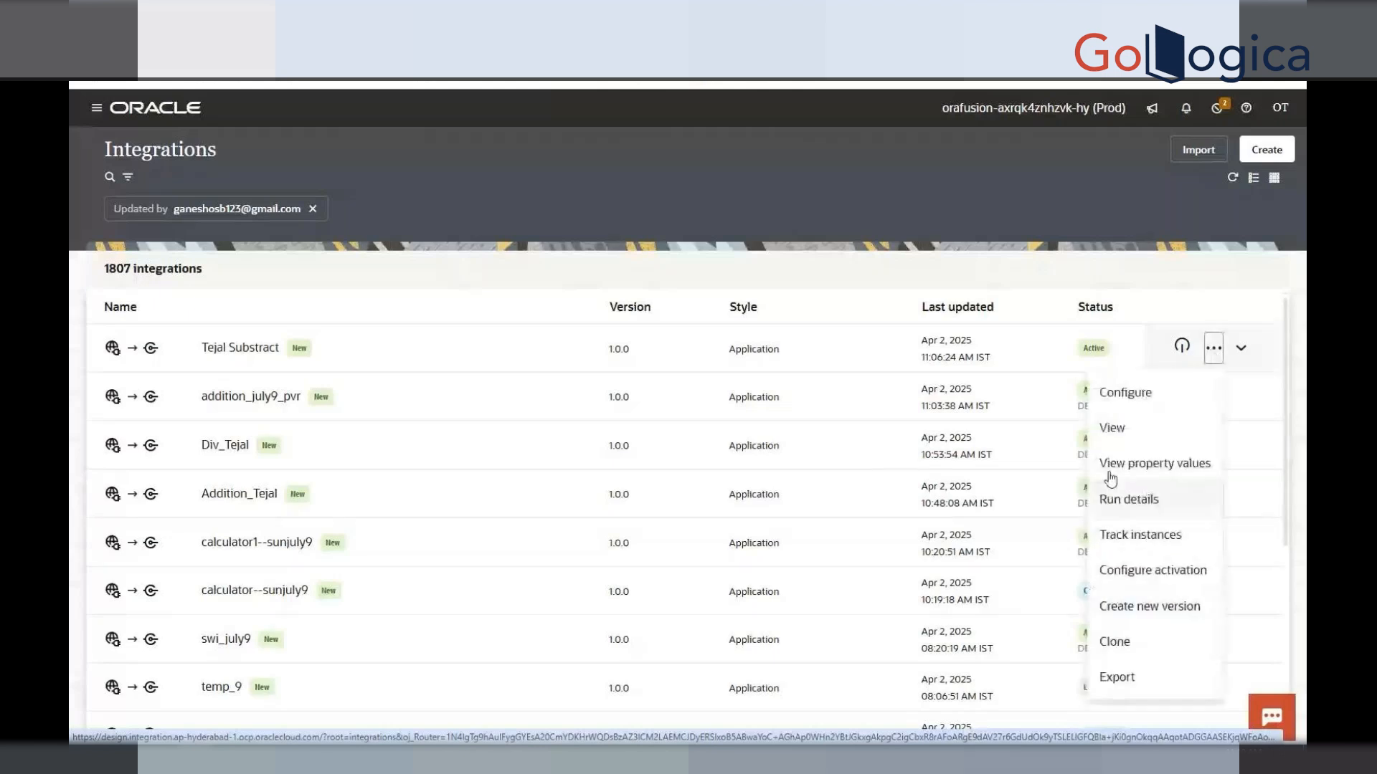
left_click(1126, 499)
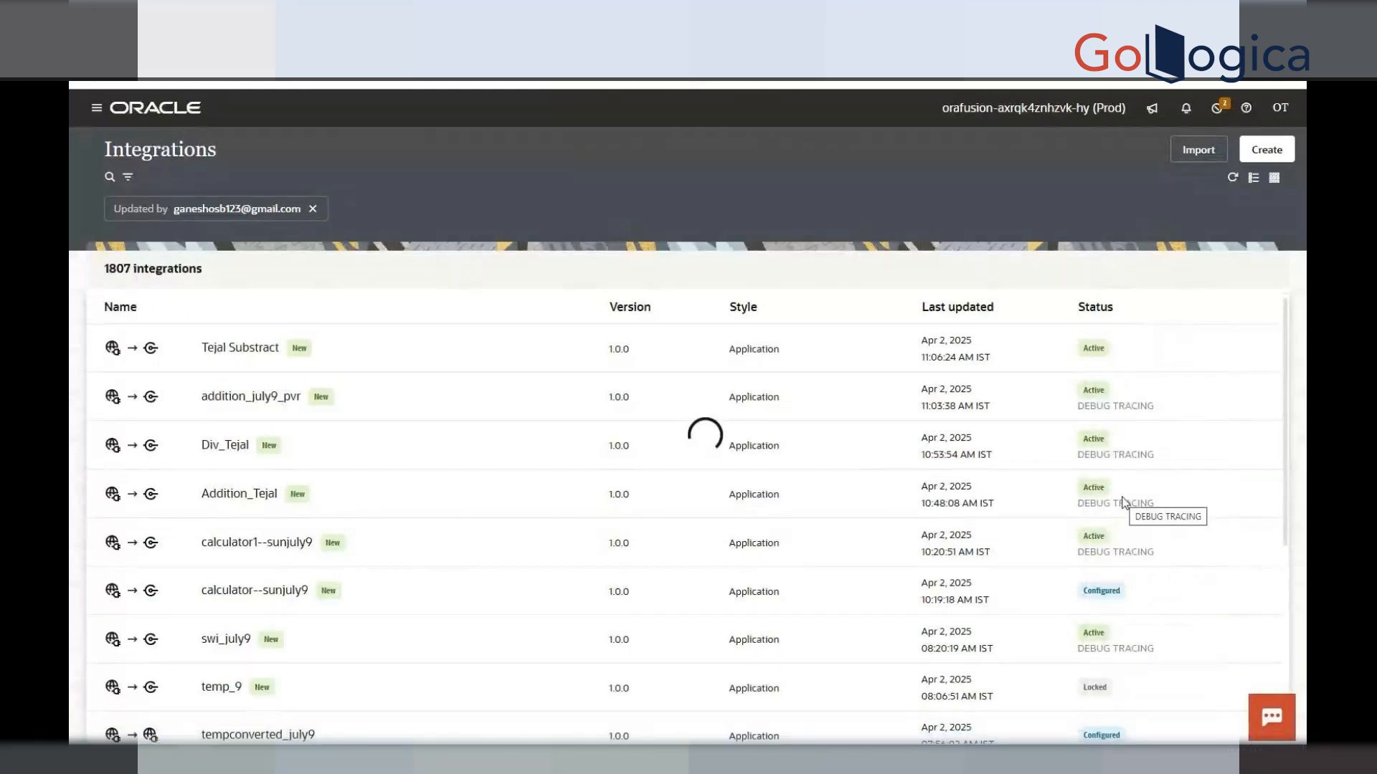
left_click_drag(1267, 264, 978, 257)
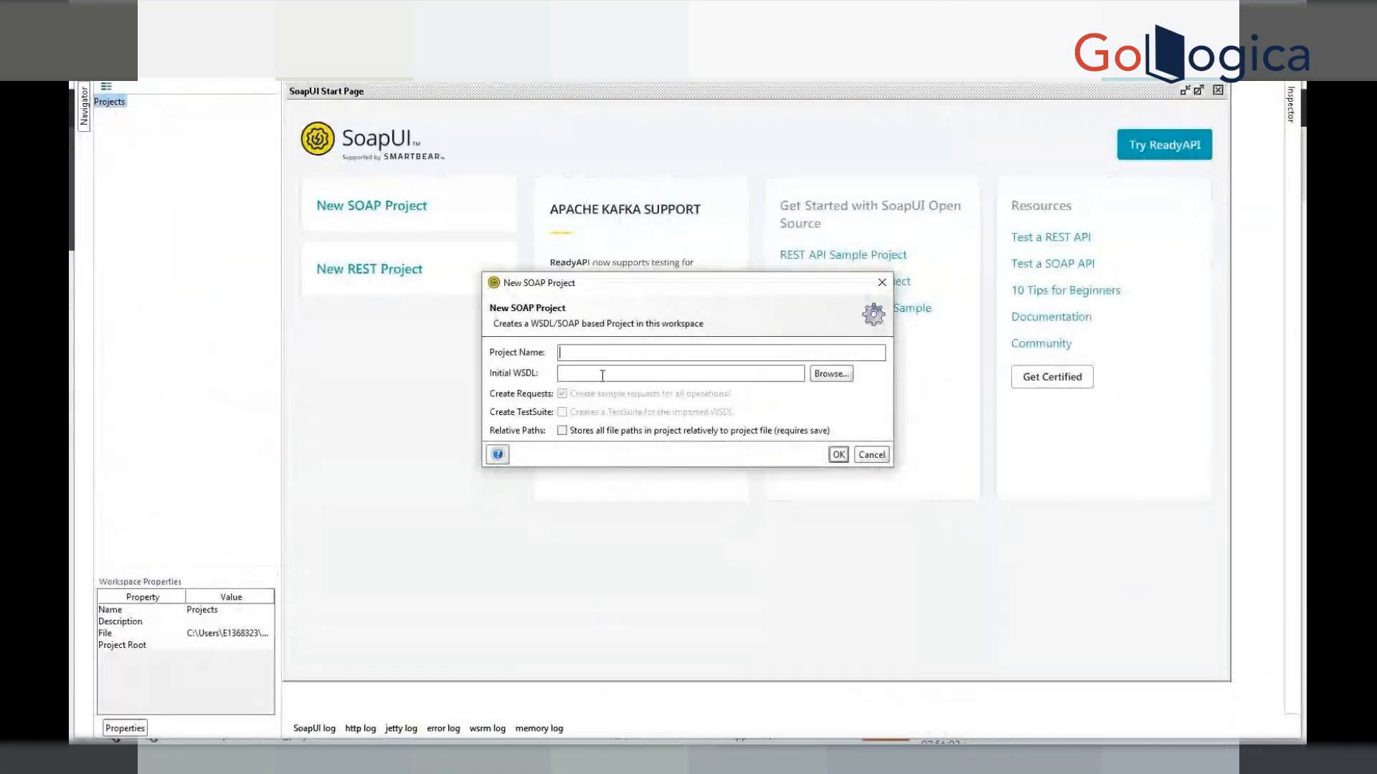
Create the SOAP project named sub from the copied WSDL URL, with sample requests for all operations.
left_click(602, 374)
key("ctrl+v")
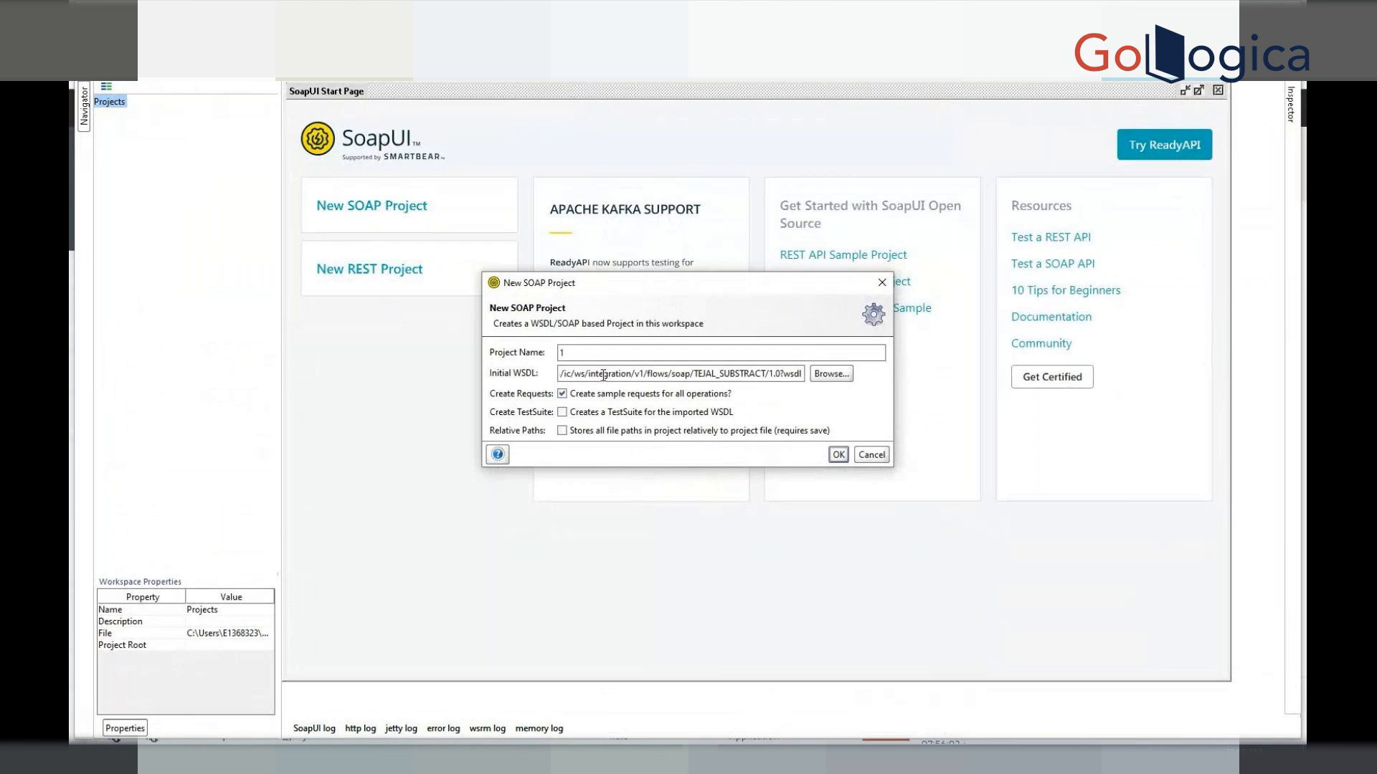
left_click(589, 352)
key("BackSpace")
type("sub")
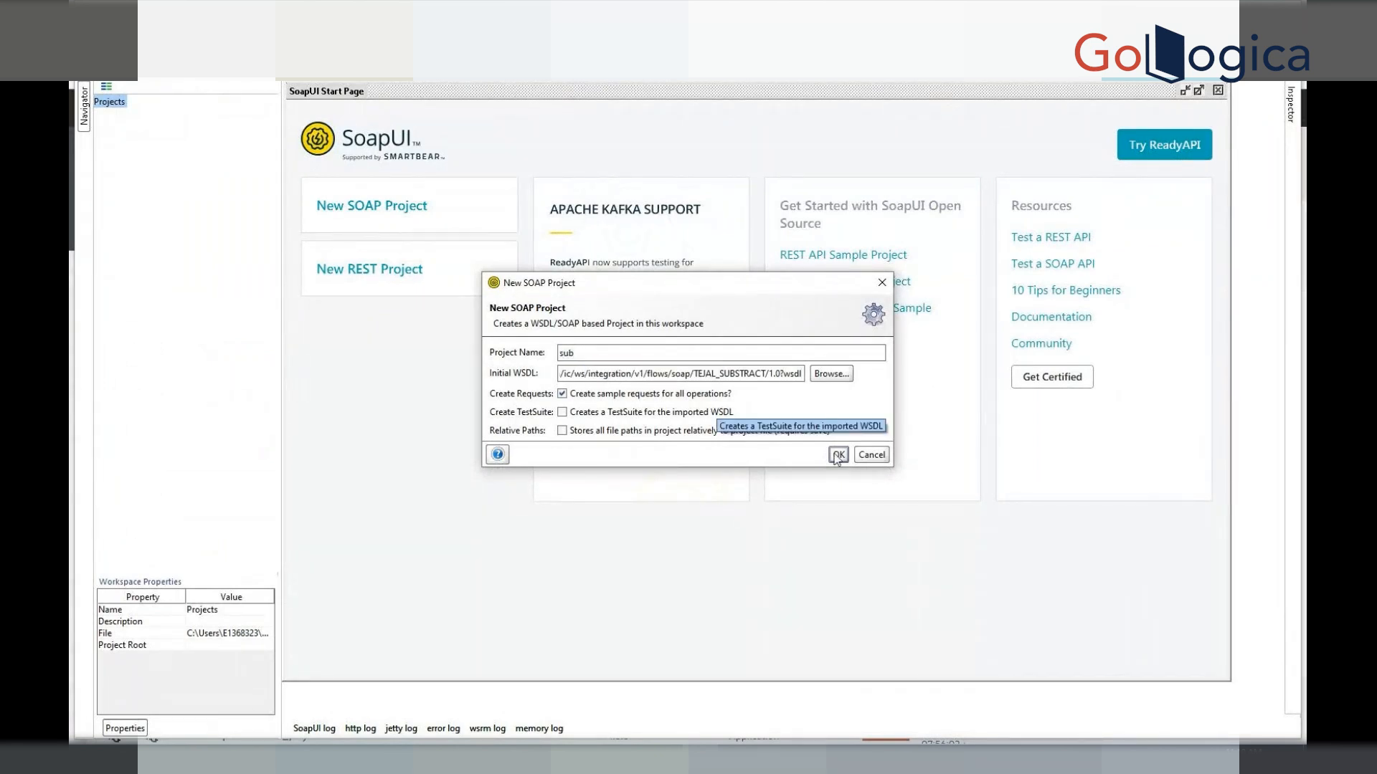
left_click(837, 455)
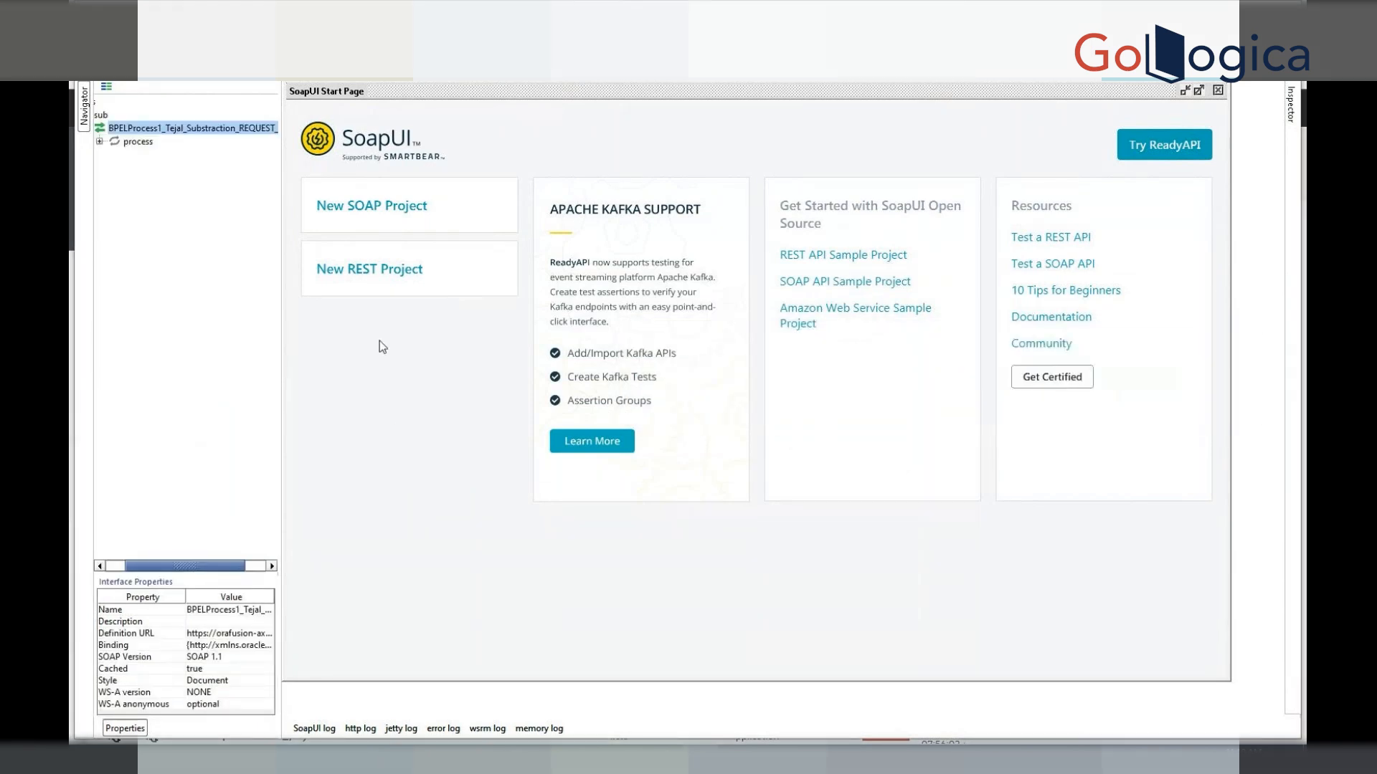
Open Request 1 of the process operation and set A to 30 and B to 20 in the request XML.
left_click(100, 141)
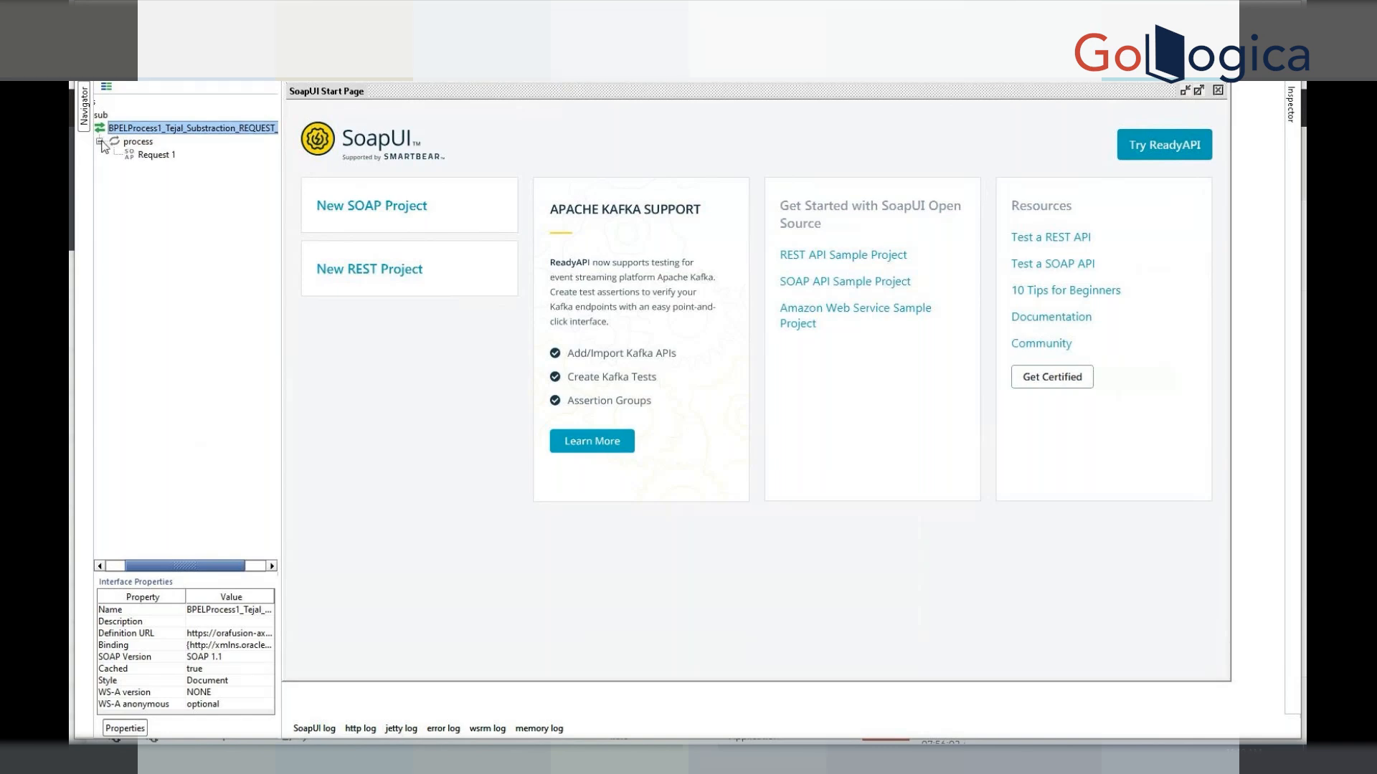
left_click(144, 158)
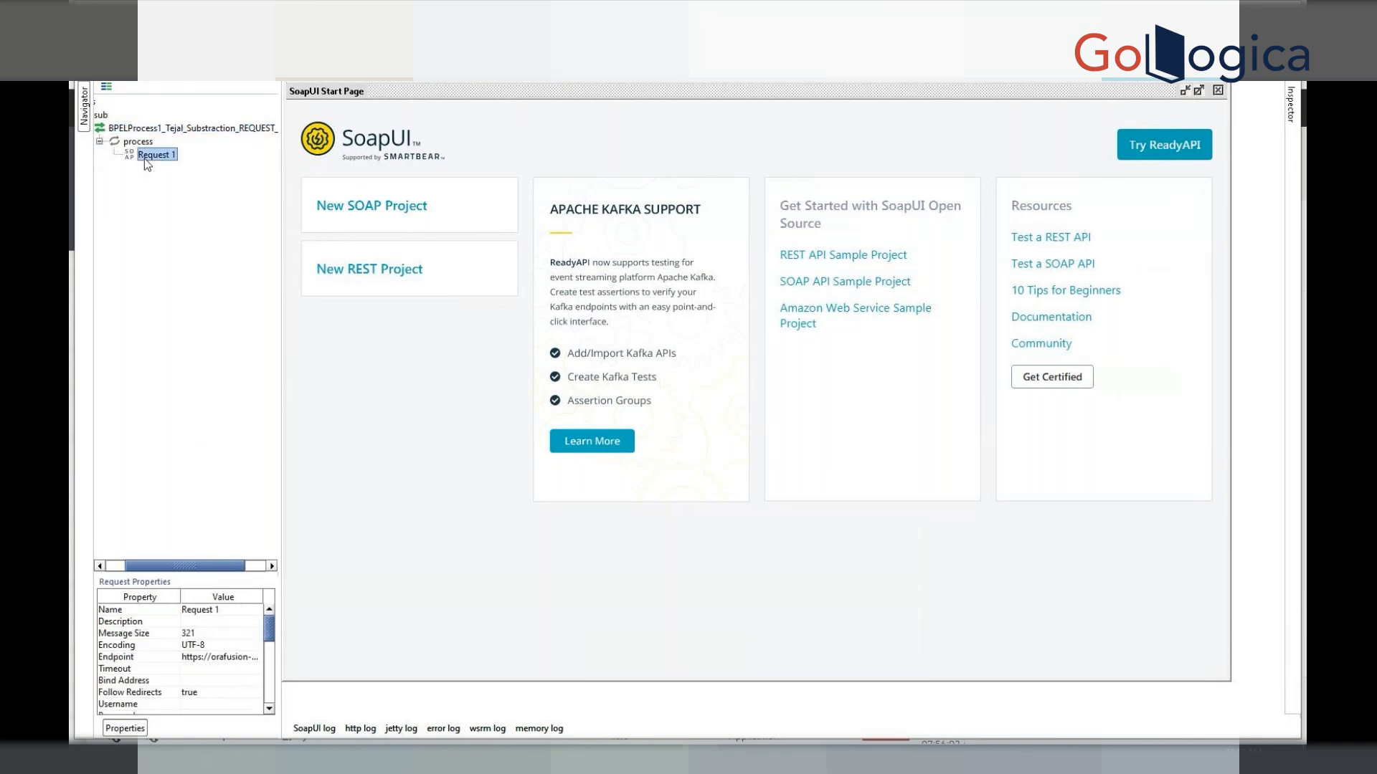
double_click(144, 158)
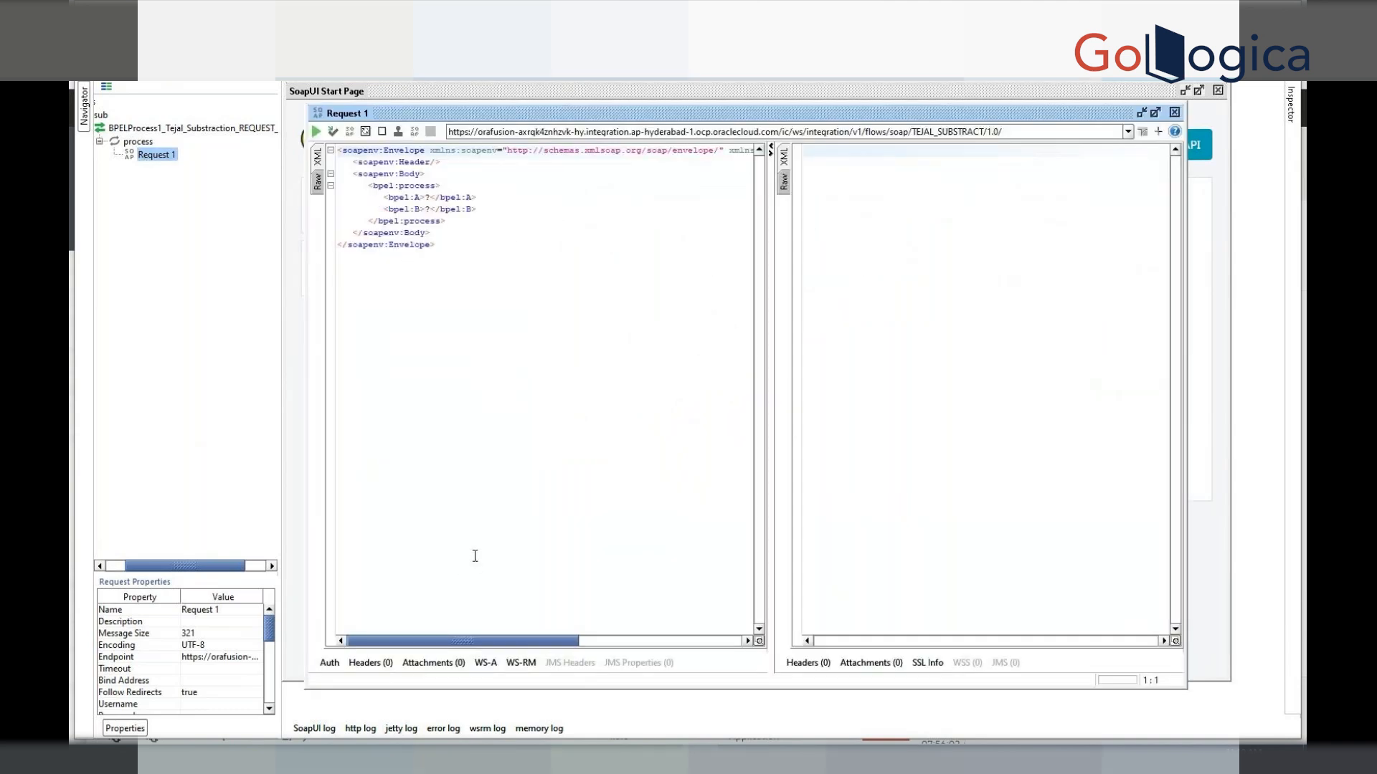
double_click(428, 197)
key("BackSpace")
double_click(427, 197)
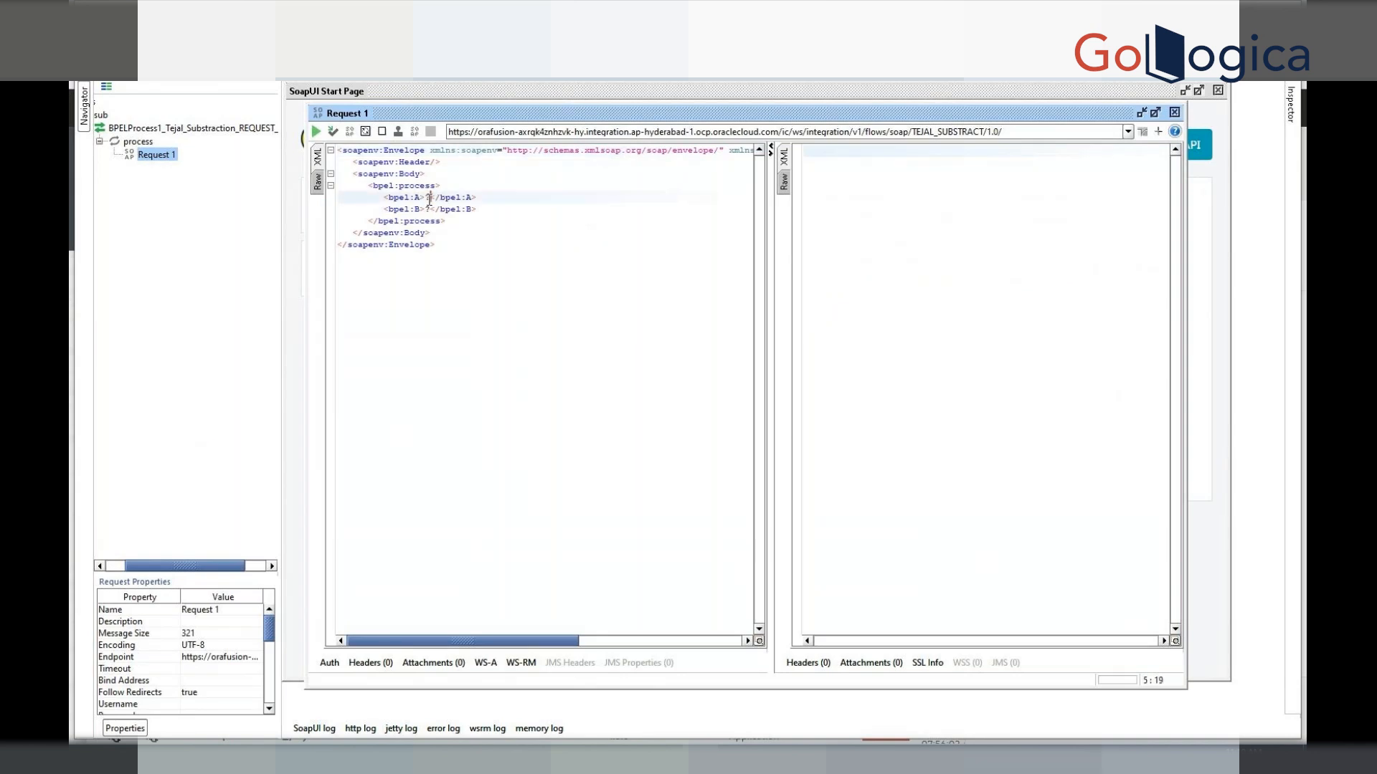
key("BackSpace")
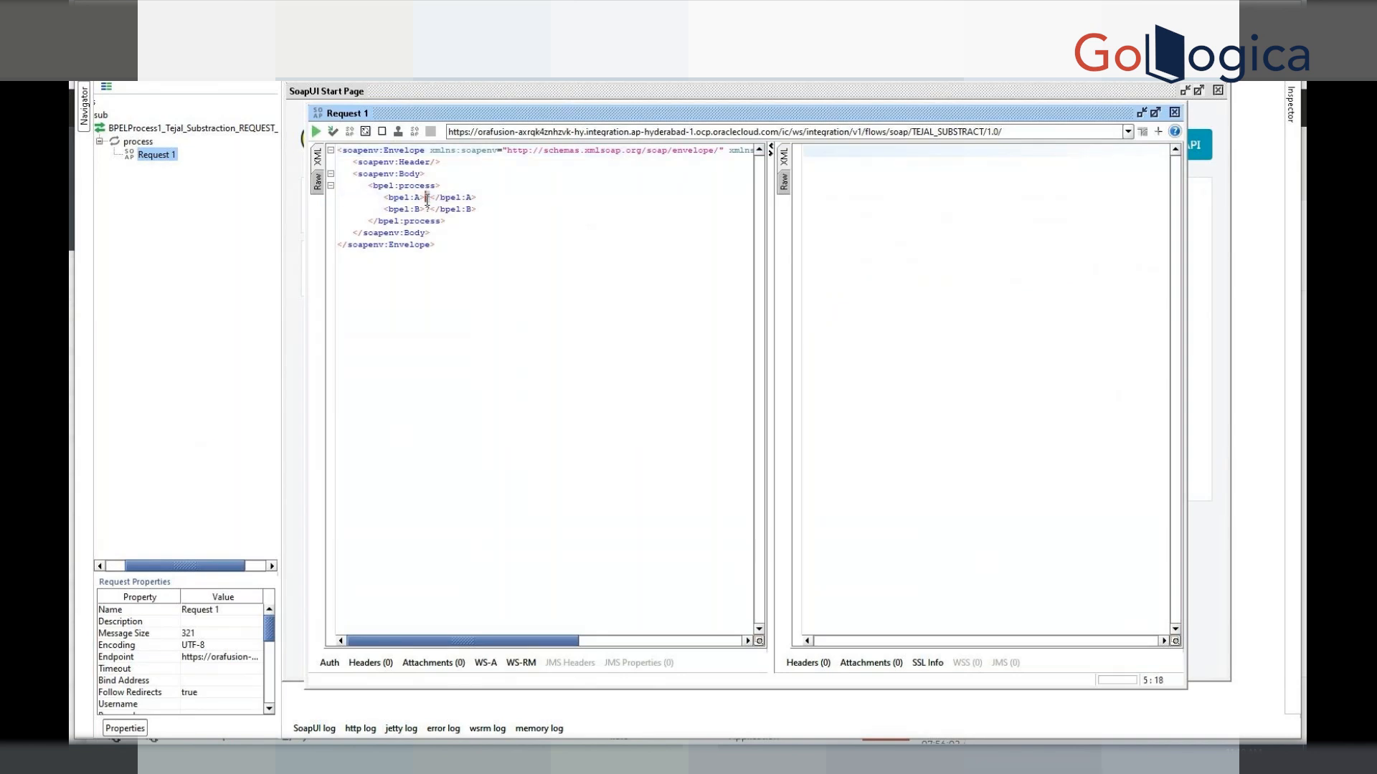
type("1")
type("0")
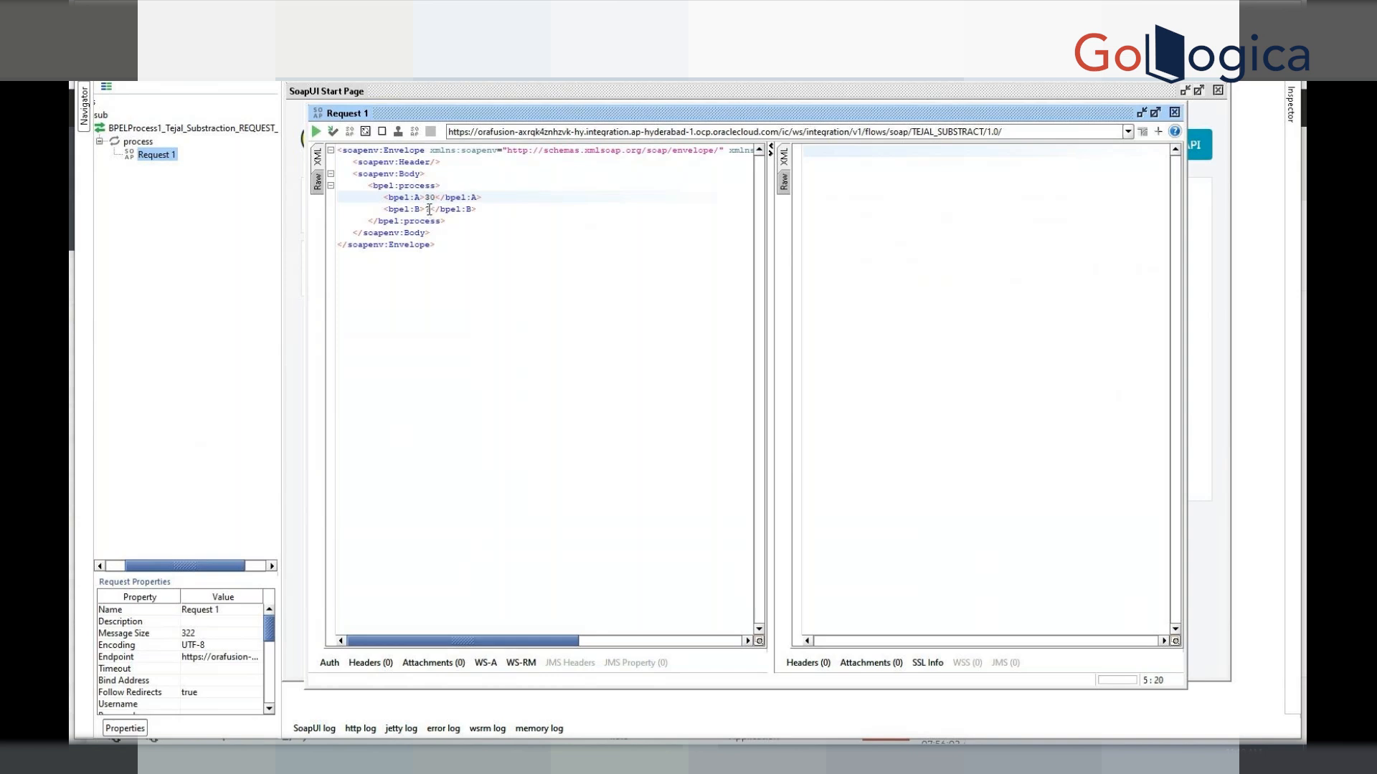
left_click(428, 209)
type("10")
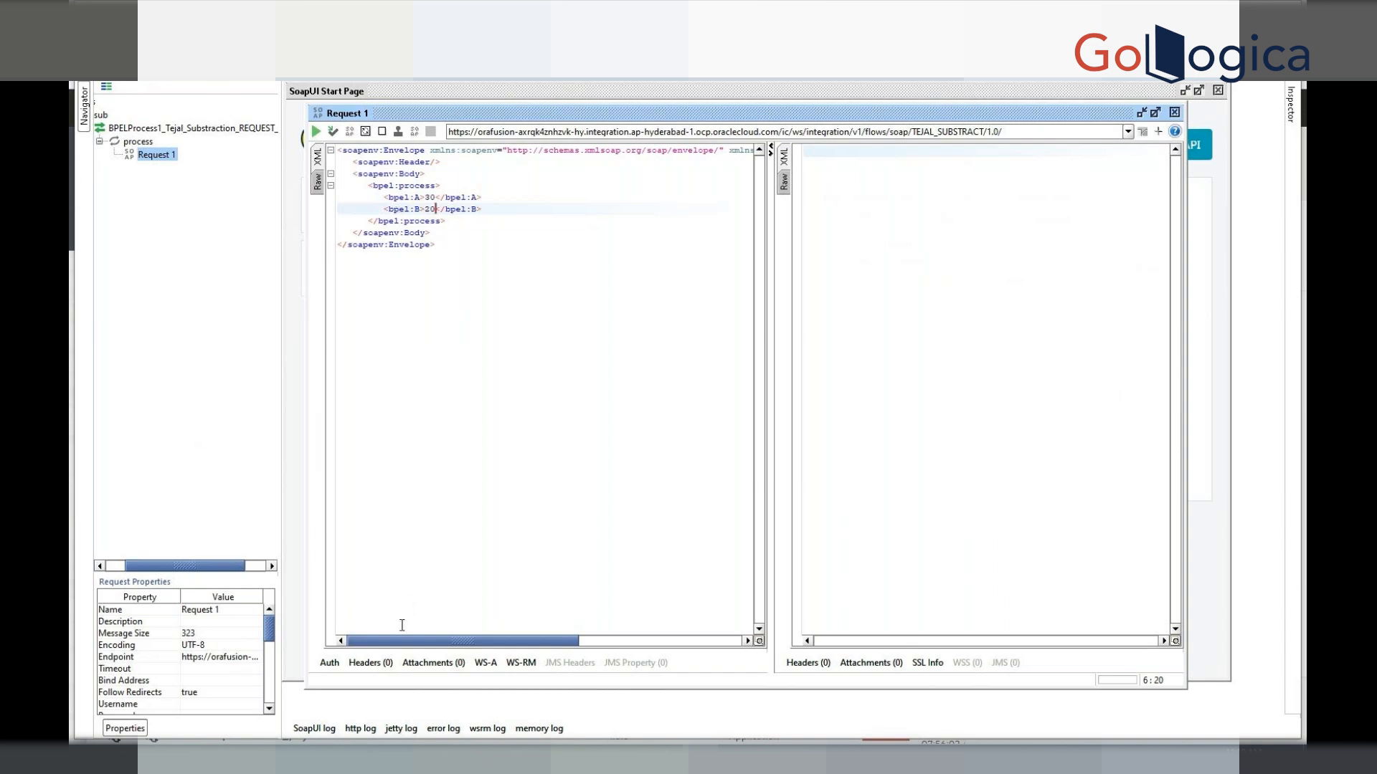
Add Basic authorization to Request 1 with the account username and password.
left_click(330, 663)
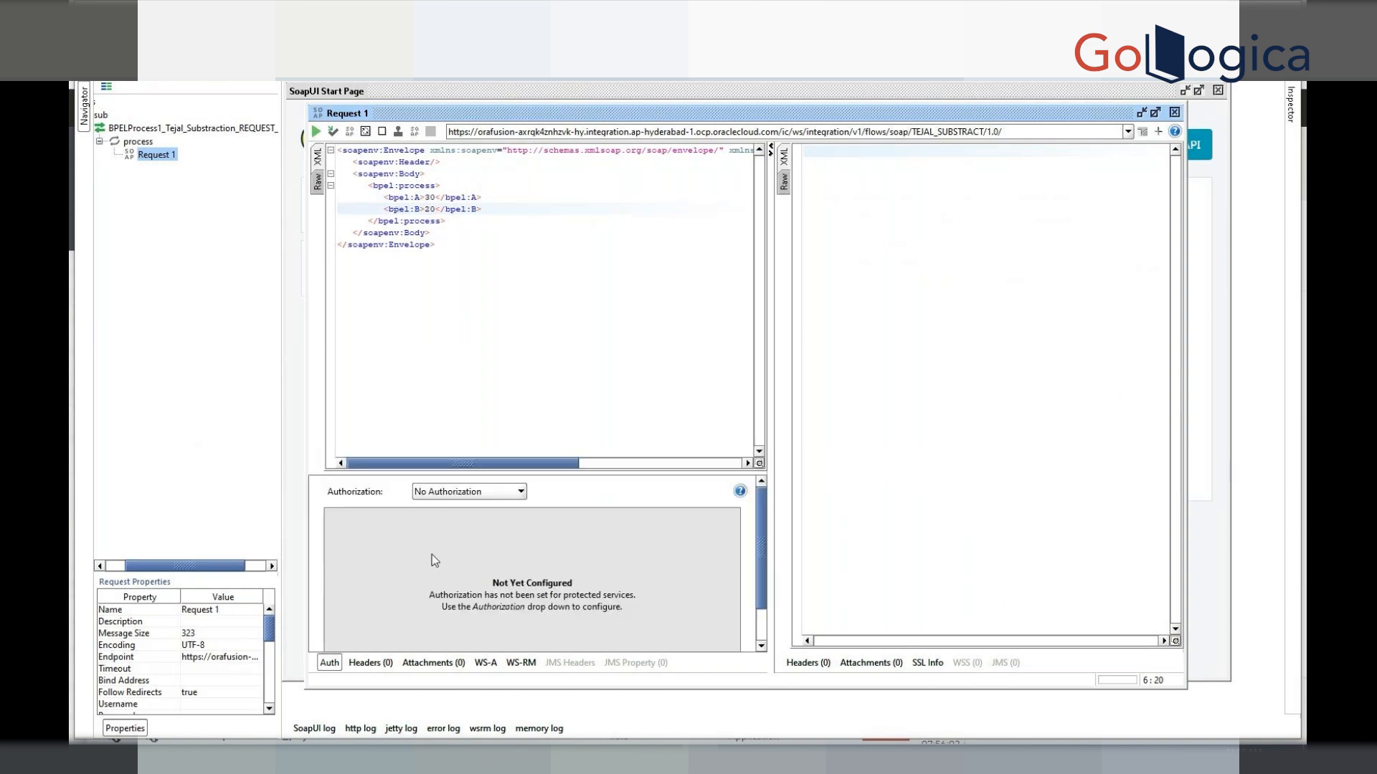
left_click(518, 497)
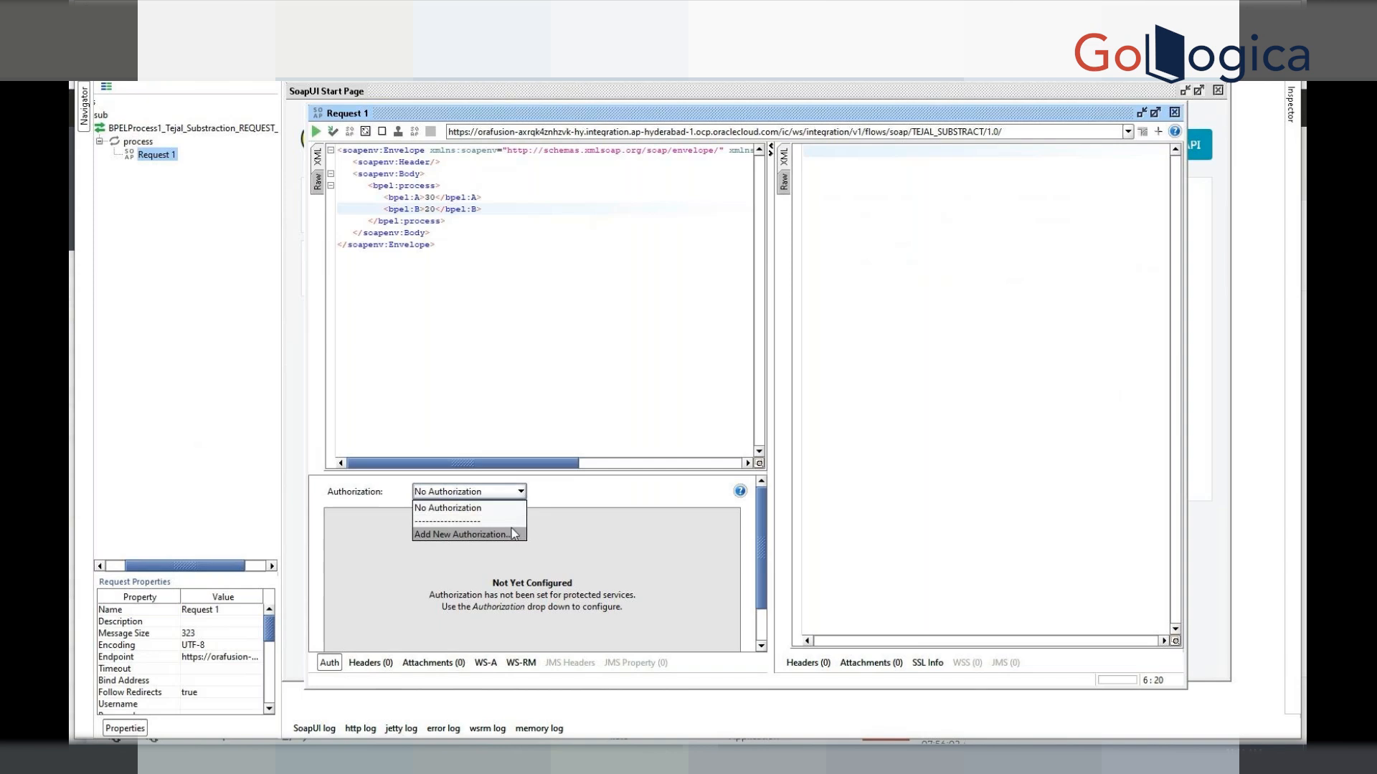
left_click(513, 534)
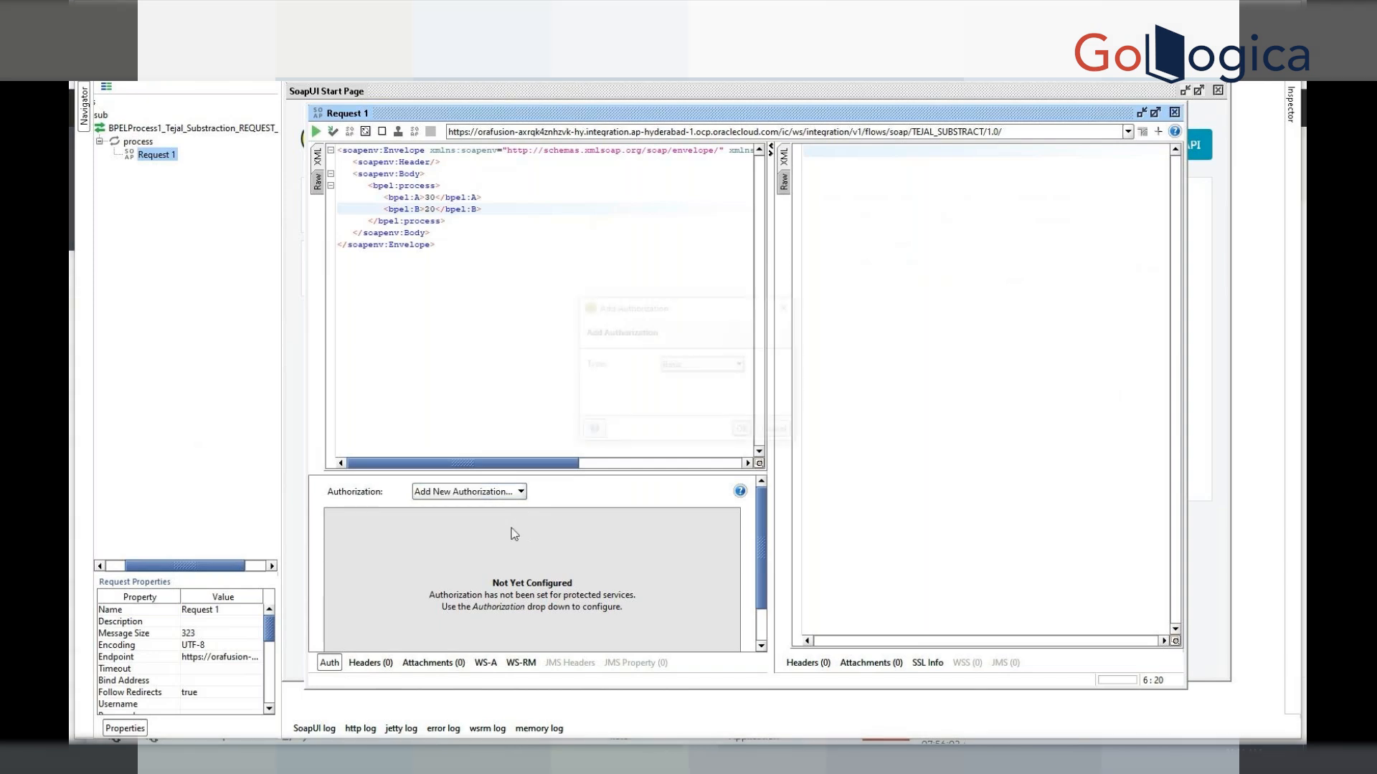
left_click(743, 432)
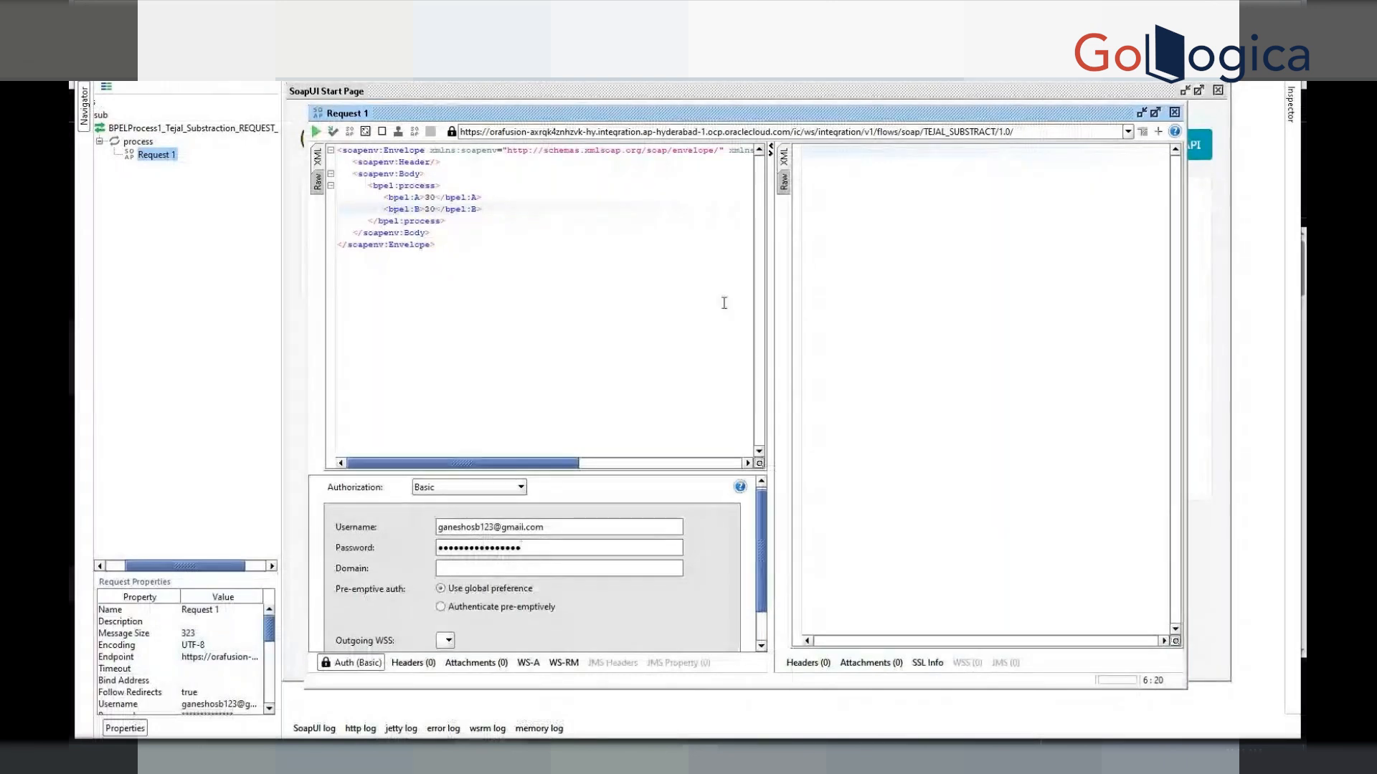
Submit Request 1 to the subtraction endpoint and display the response as XML.
left_click(316, 132)
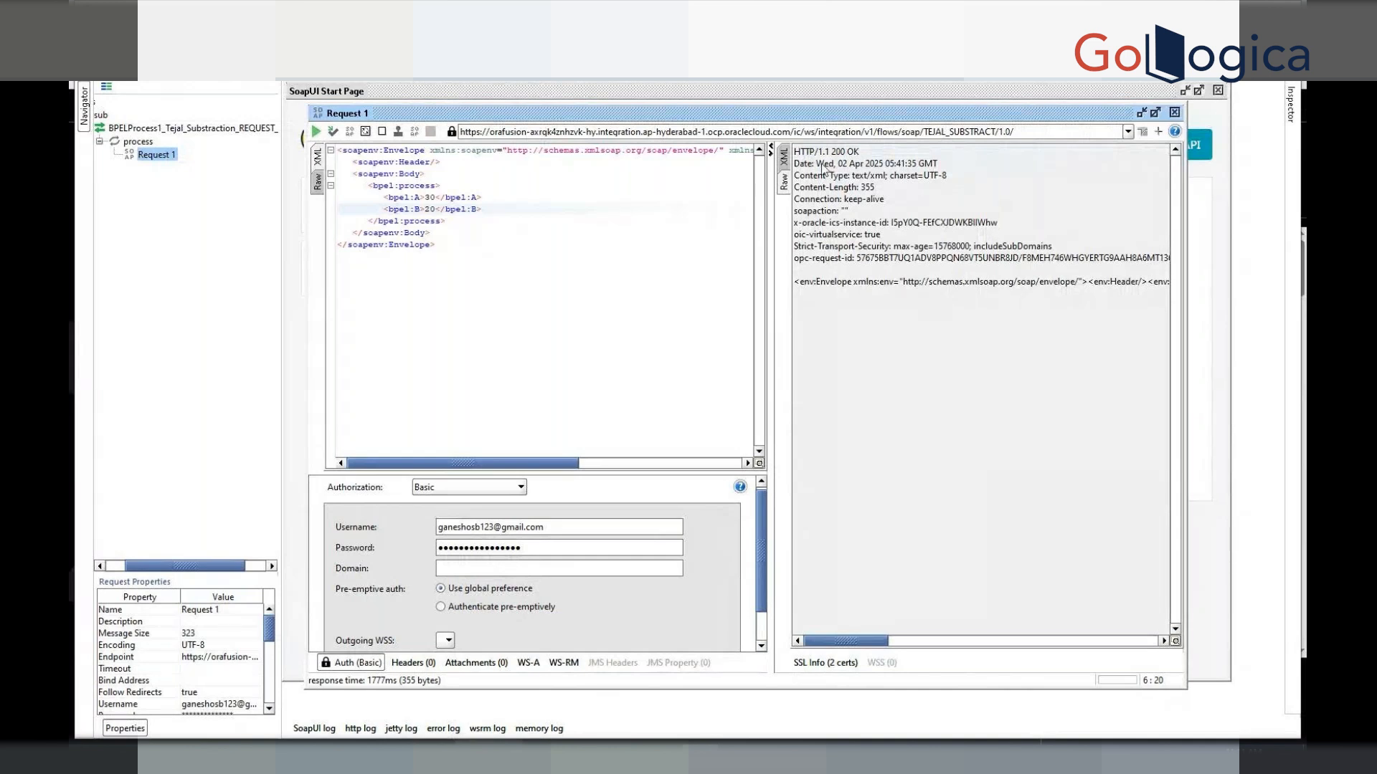
left_click(784, 155)
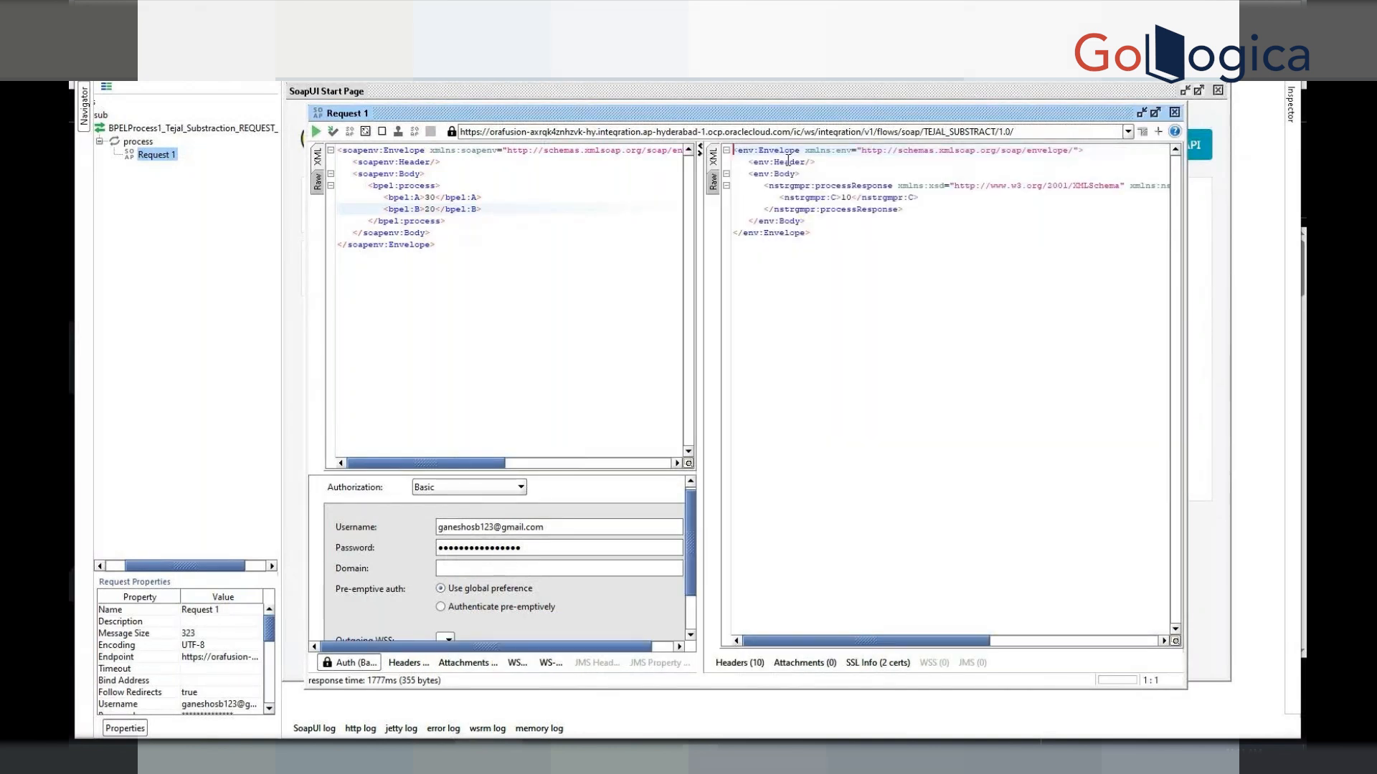